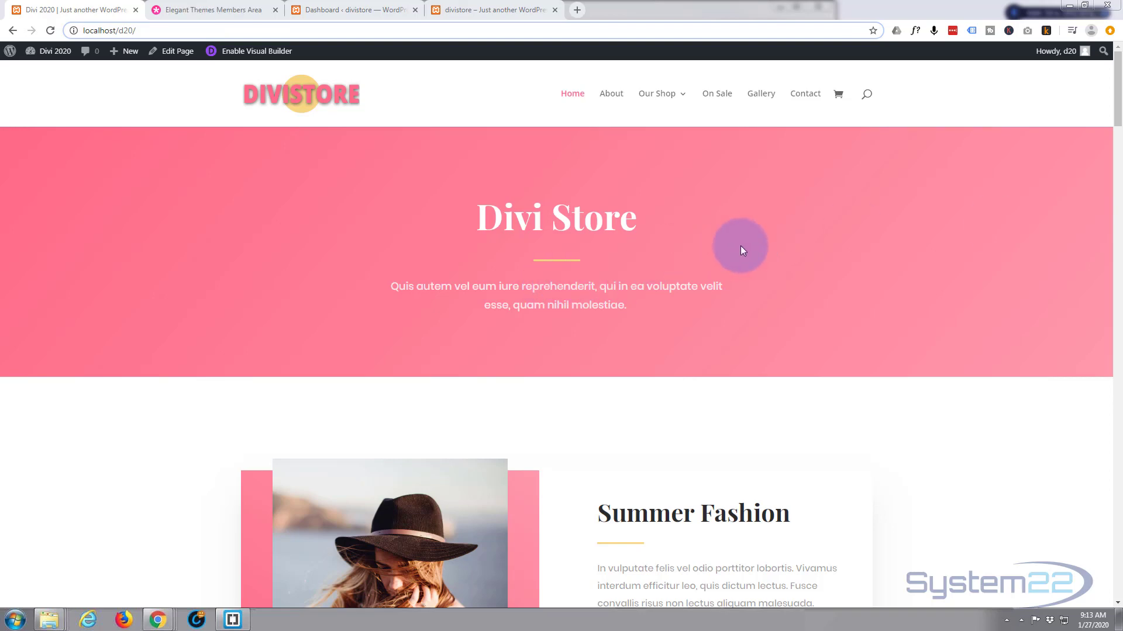
Look through the Divi Store home page, from the header through the product listings to the Shop the Sale section.
scroll(742, 247, down, 18)
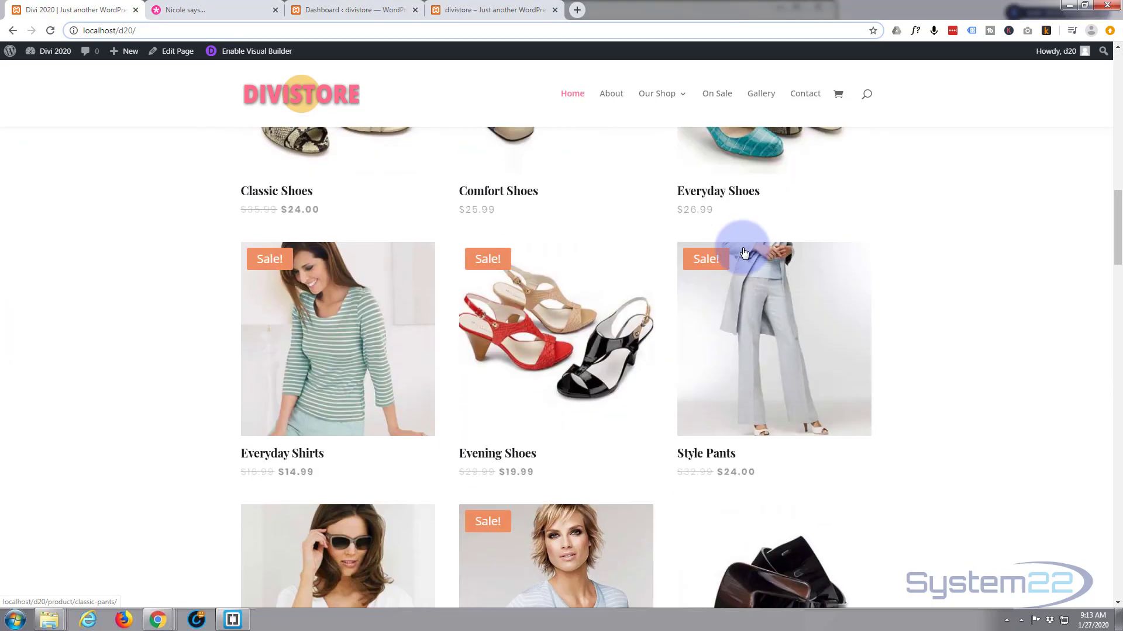
scroll(743, 253, down, 18)
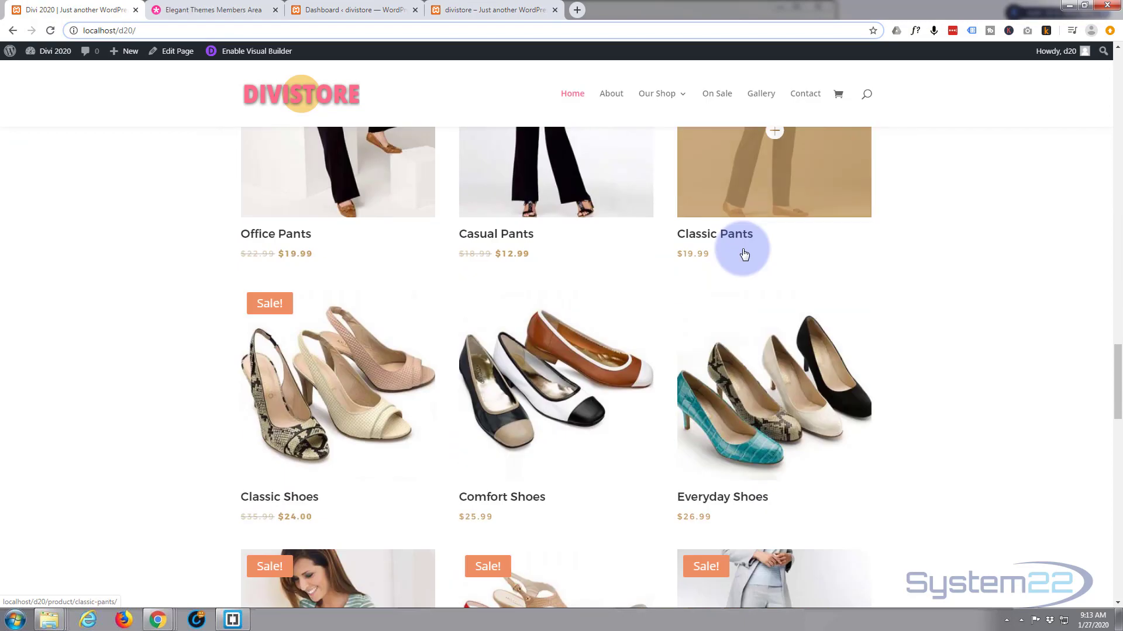
scroll(744, 253, down, 15)
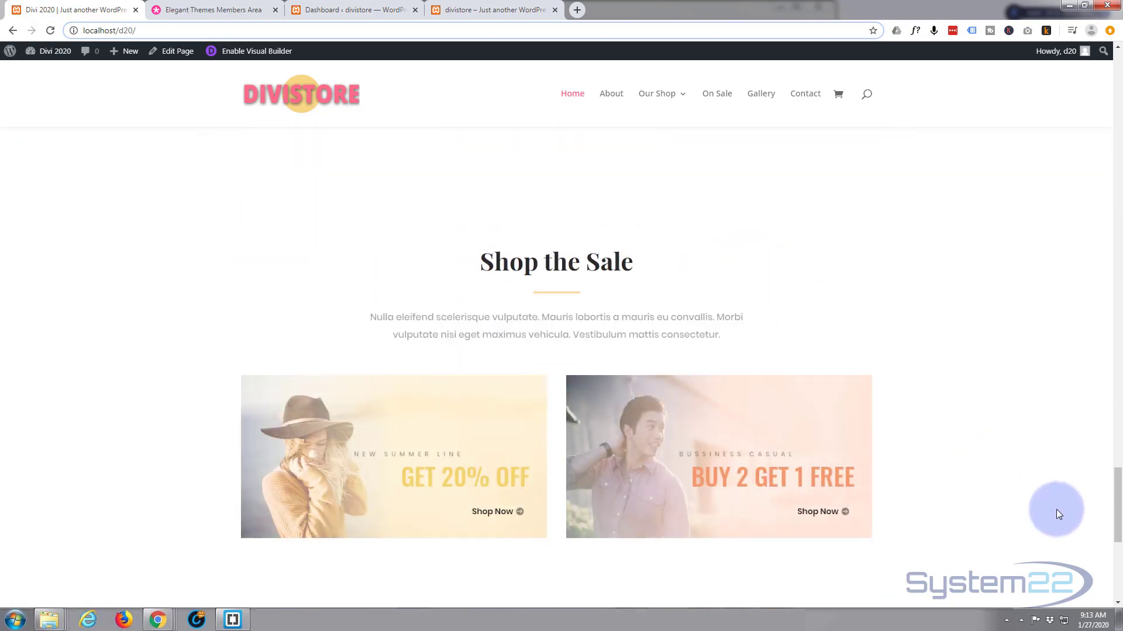
drag(1115, 501, 1120, 82)
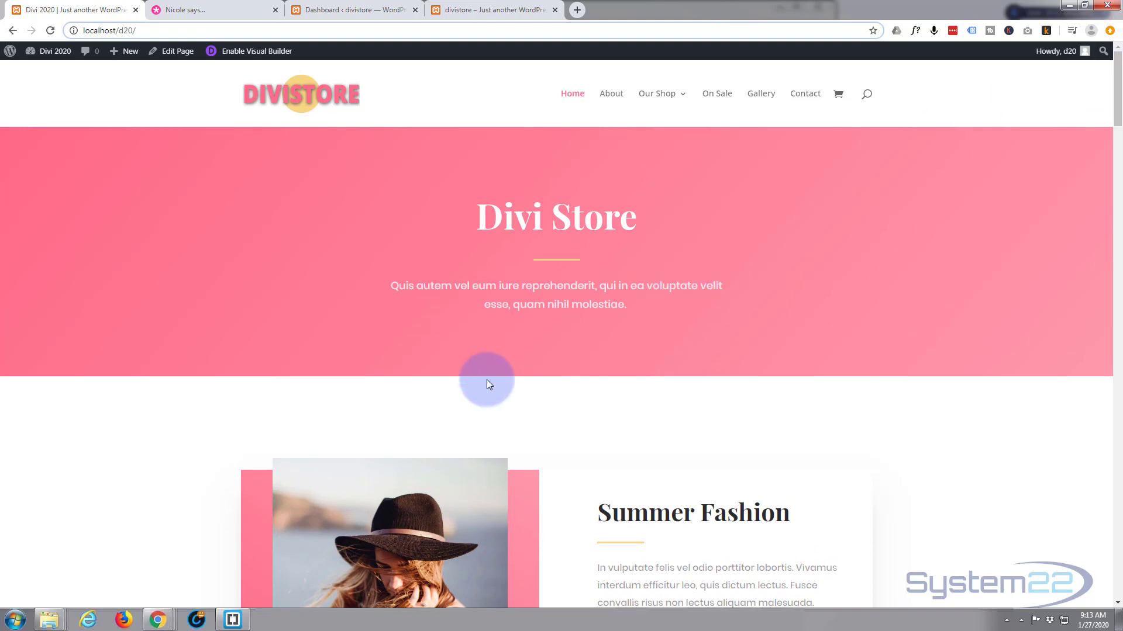
scroll(457, 387, down, 12)
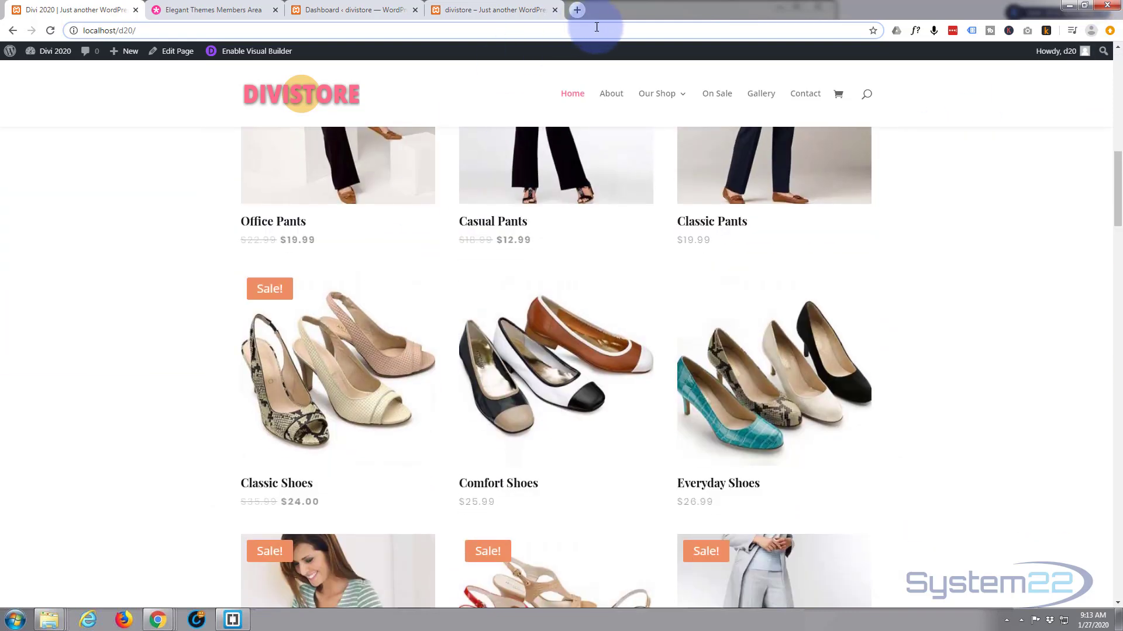
Open the demo store's About page and review its content down to the footer.
click(610, 93)
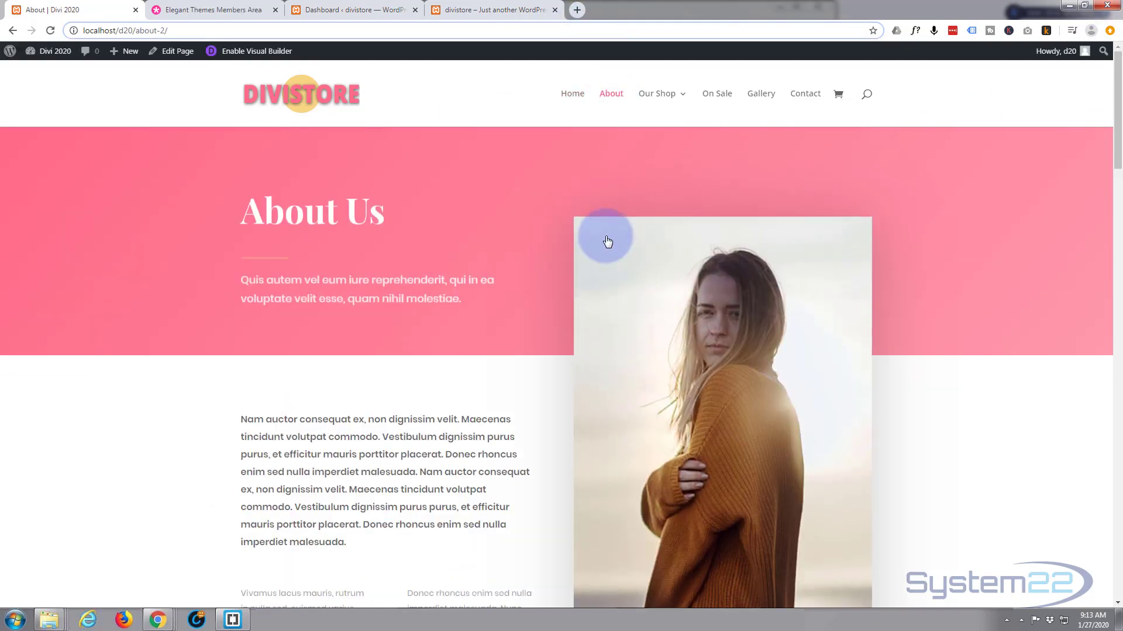
scroll(518, 258, down, 14)
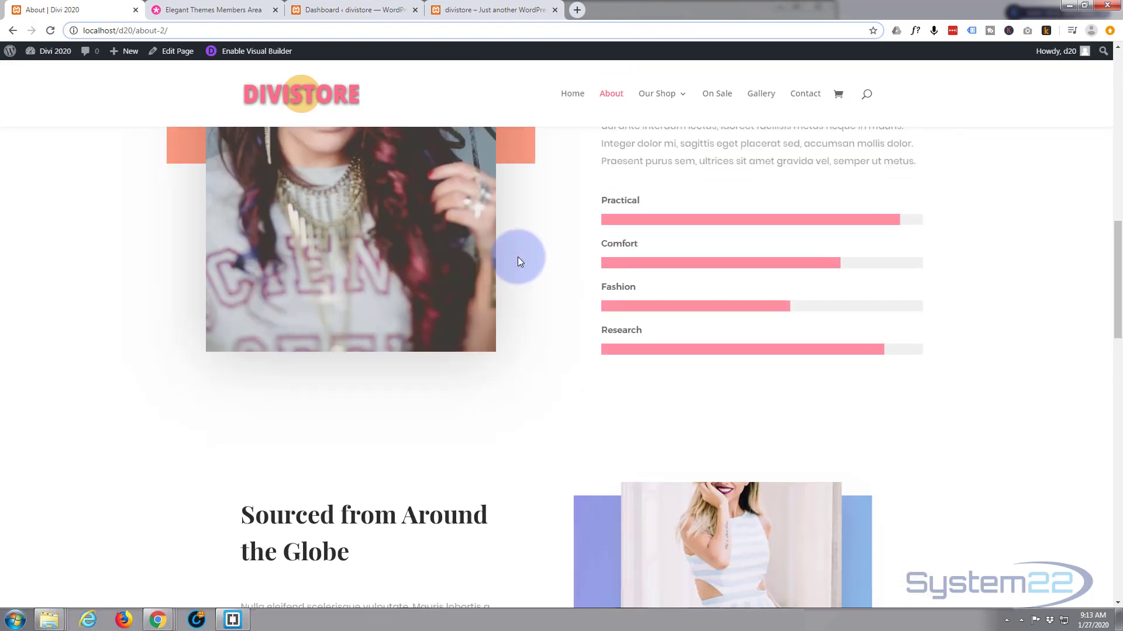
scroll(518, 257, down, 15)
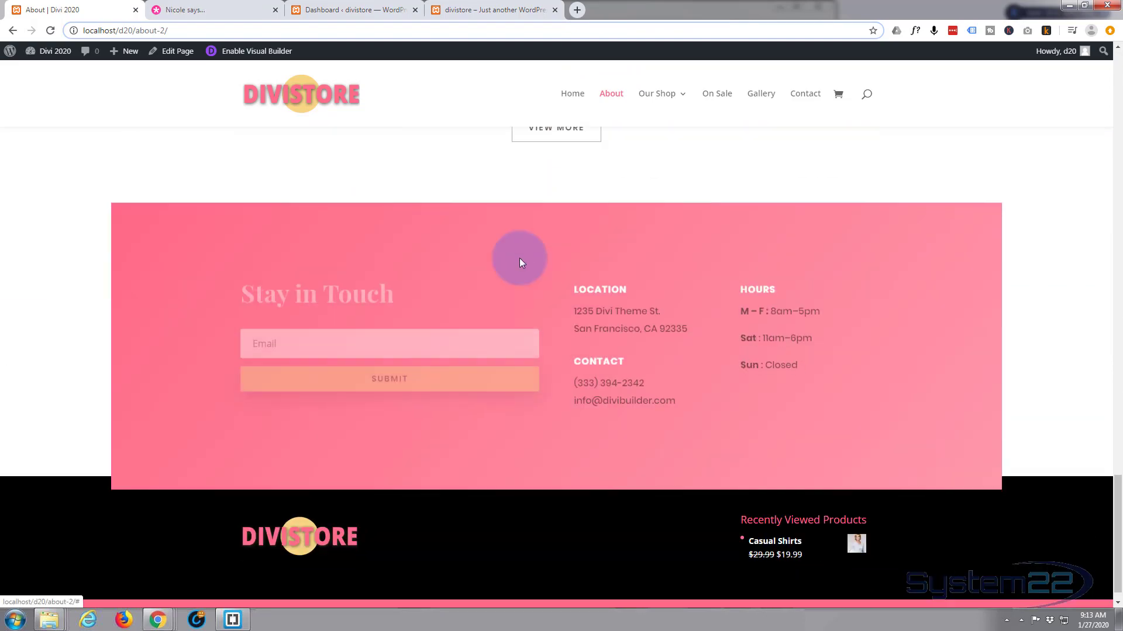
scroll(519, 258, down, 1)
Review the Our Shop page and its Shirts product category.
click(663, 97)
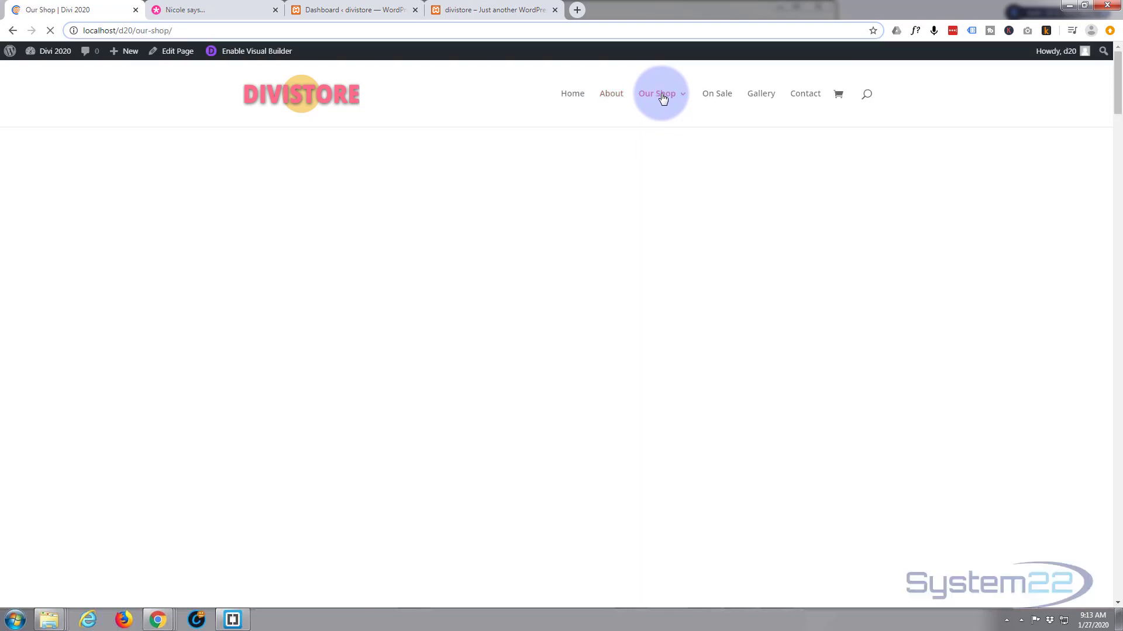
scroll(616, 250, down, 15)
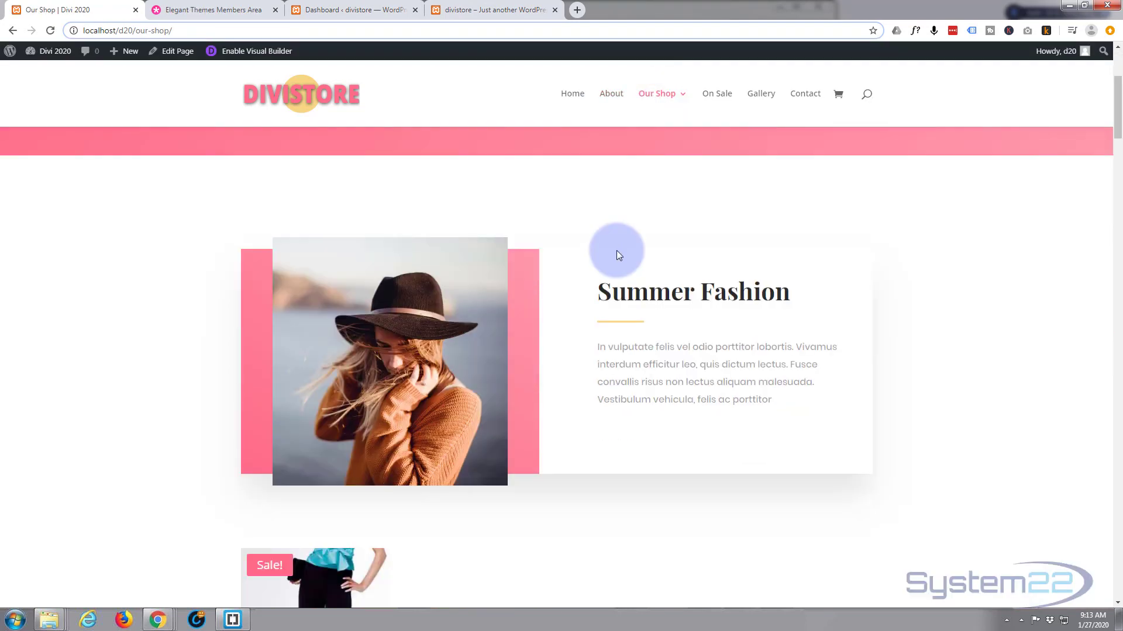
scroll(619, 257, down, 10)
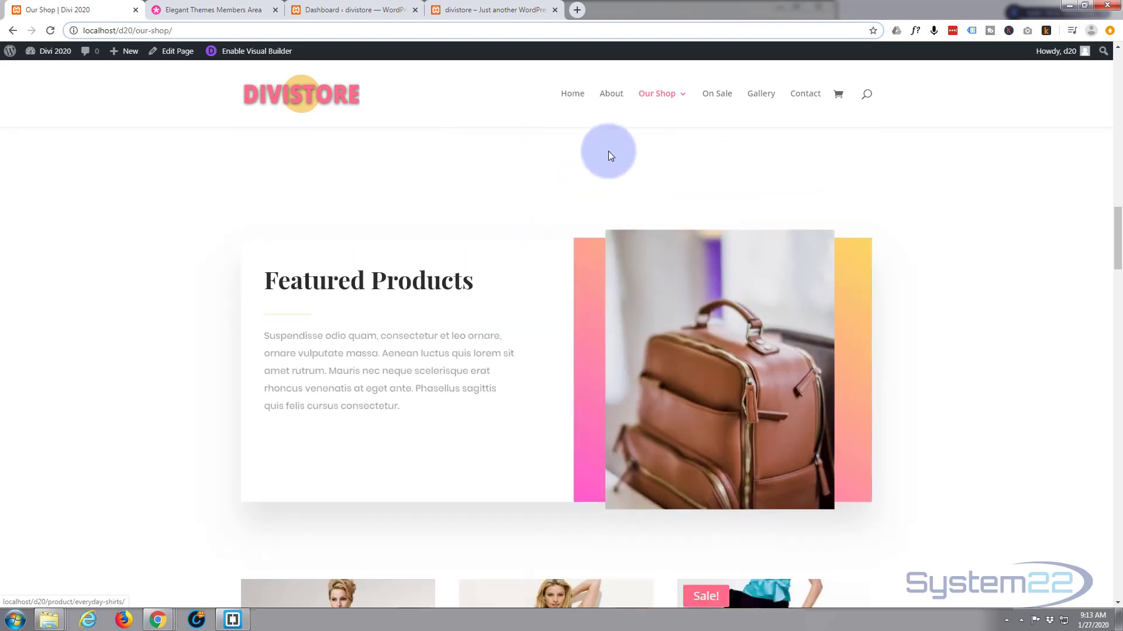
mouse_move(674, 93)
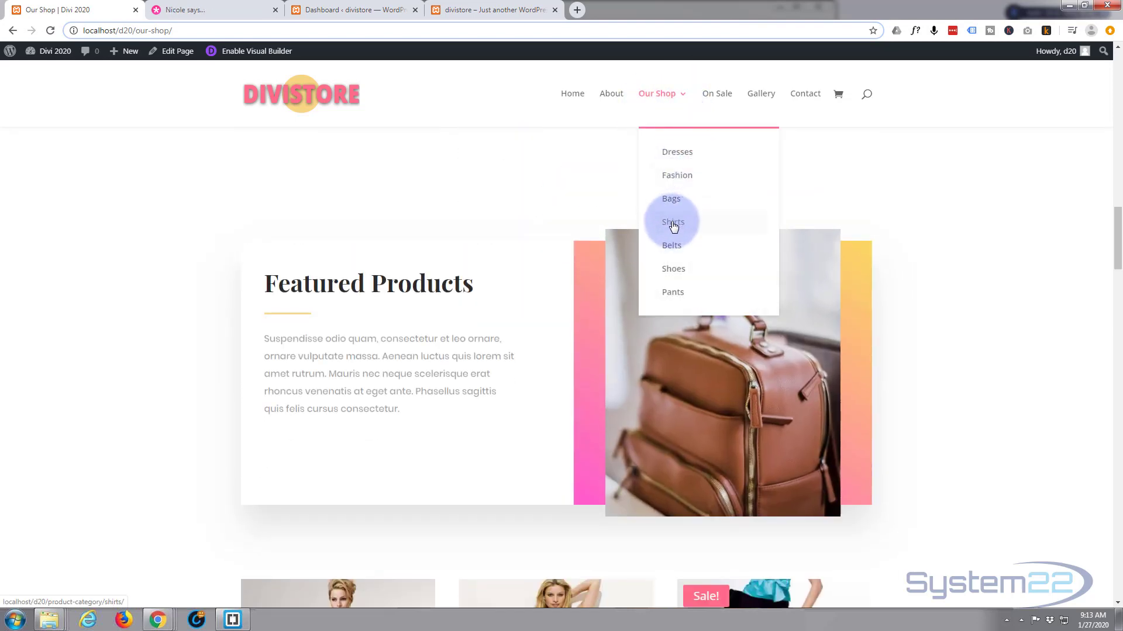
click(699, 229)
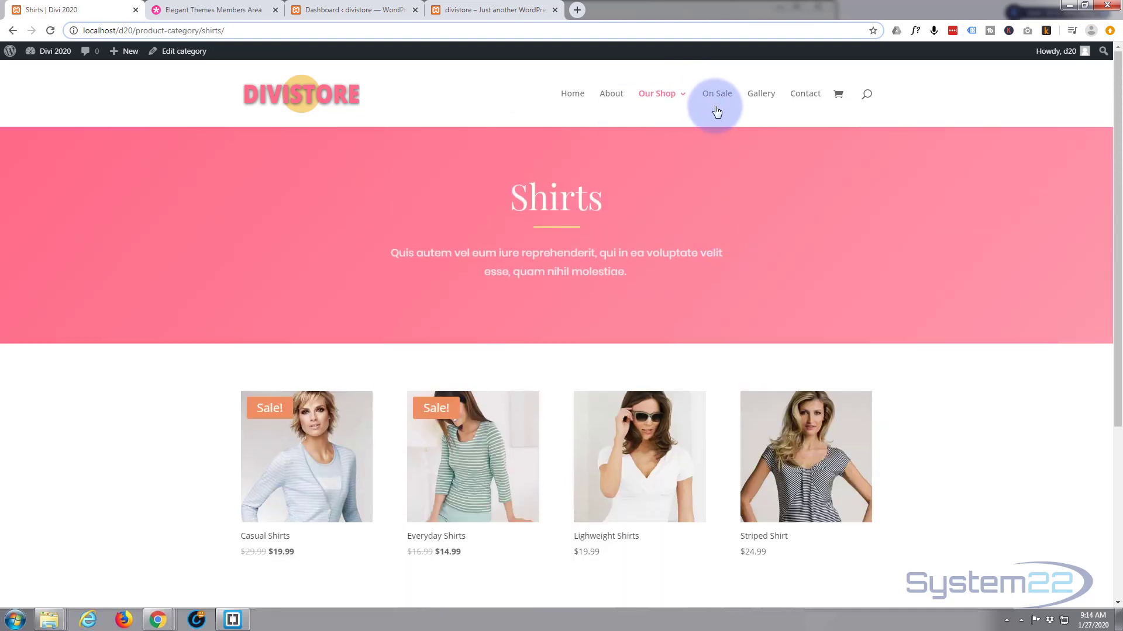
click(688, 141)
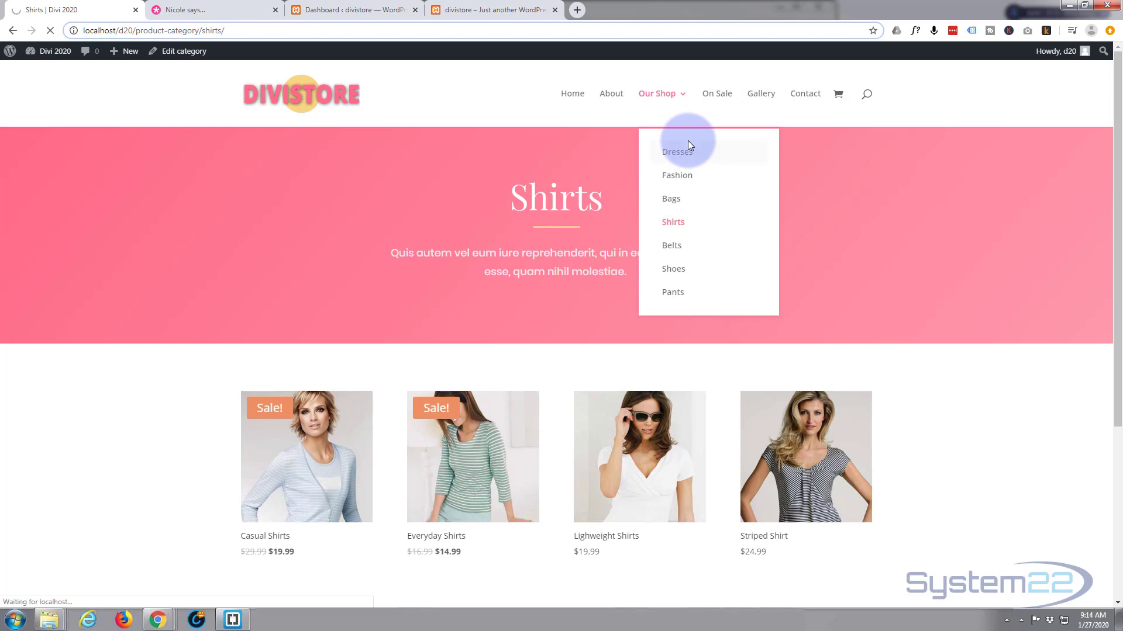
View the store's On Sale products and the images on the Gallery page.
click(719, 96)
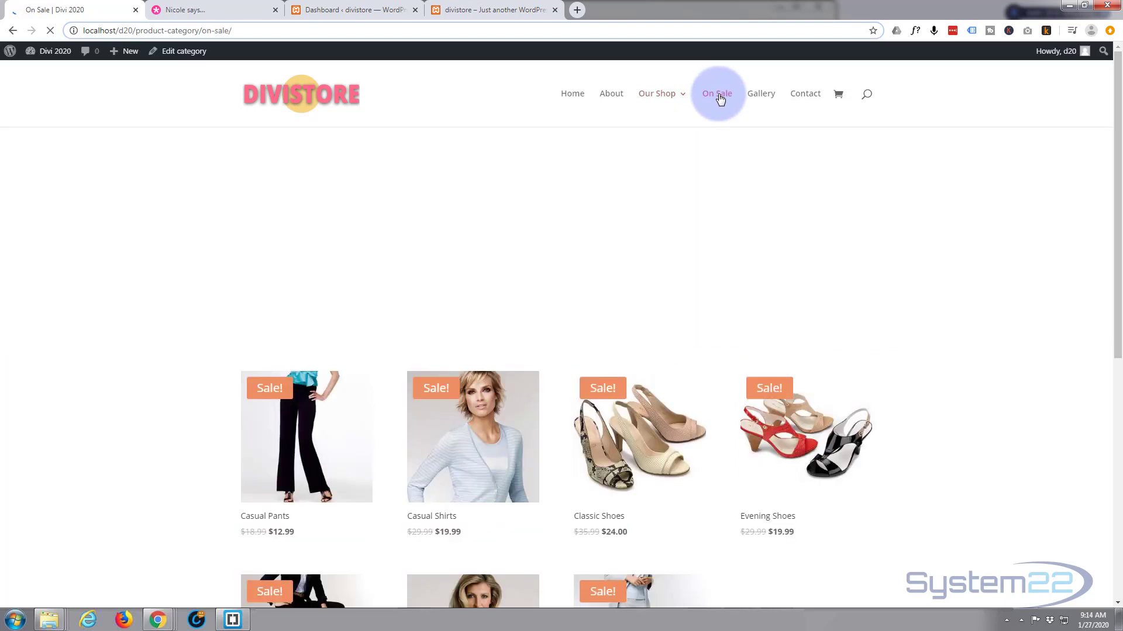
scroll(734, 206, down, 4)
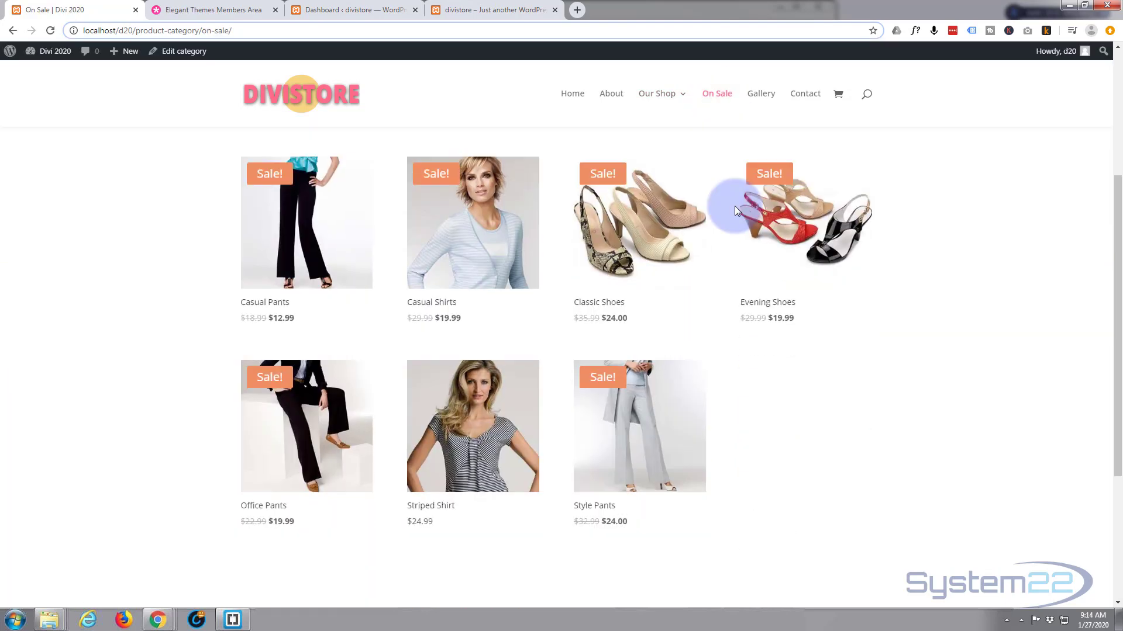
scroll(735, 206, down, 2)
scroll(734, 205, up, 6)
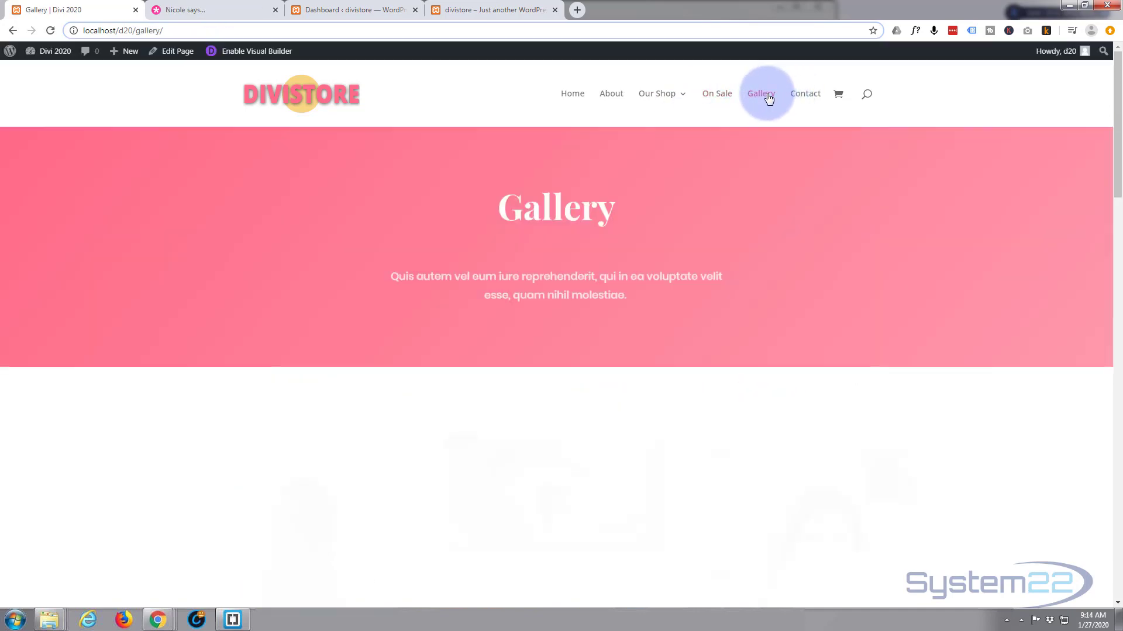
scroll(619, 208, down, 9)
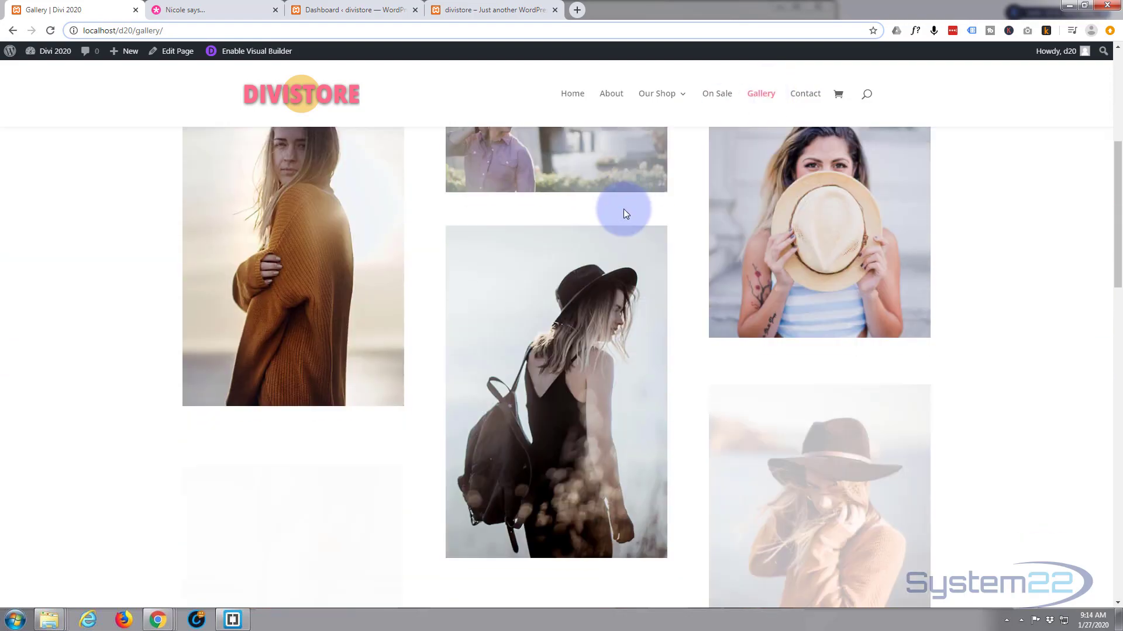
scroll(624, 208, up, 10)
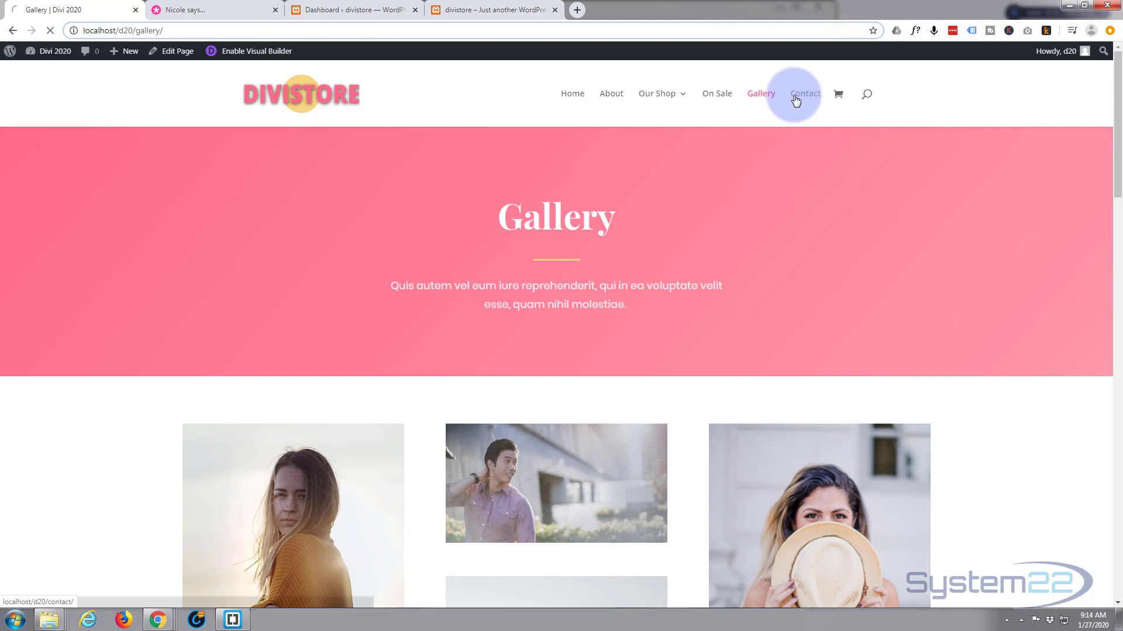
Open the Contact page and review its contact cards, map, message form and footer.
click(798, 106)
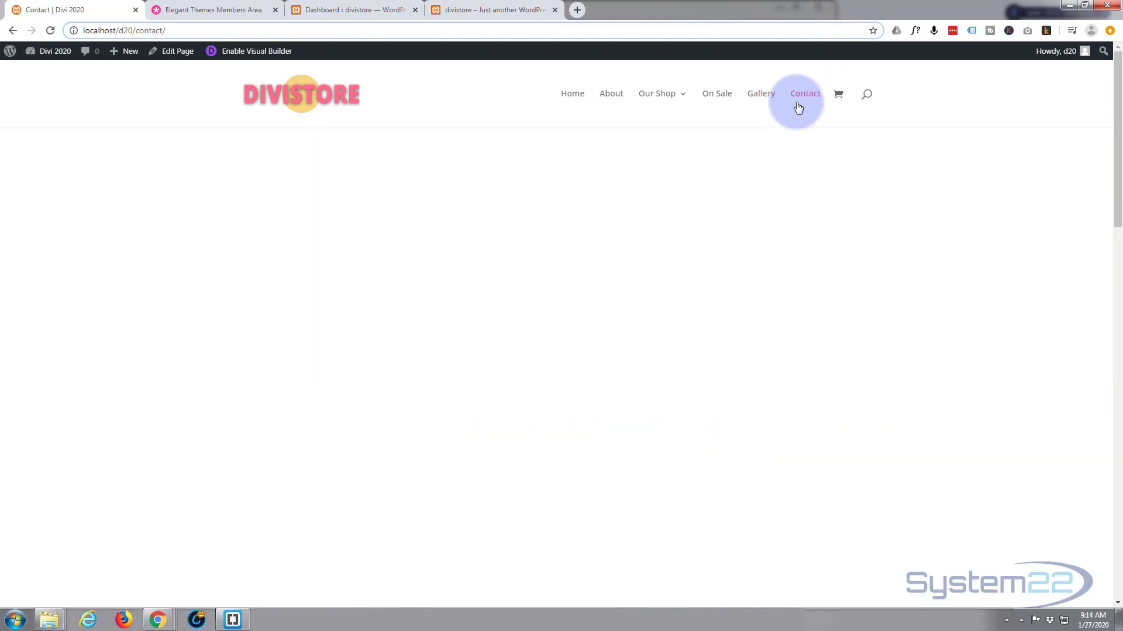
scroll(590, 244, down, 4)
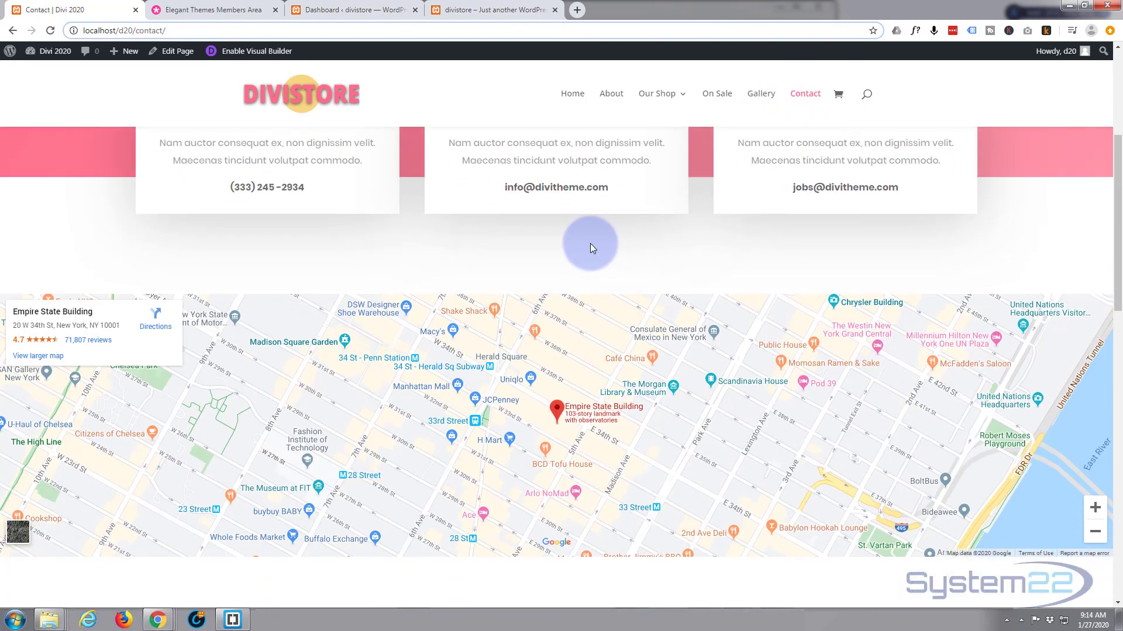
scroll(561, 369, down, 6)
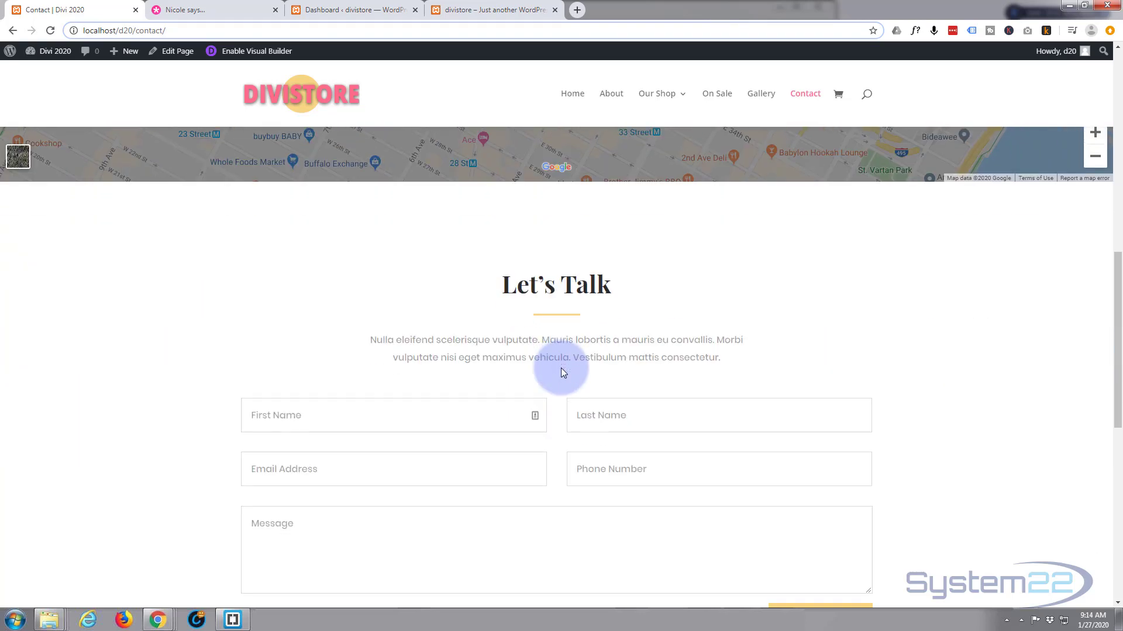
scroll(561, 368, down, 10)
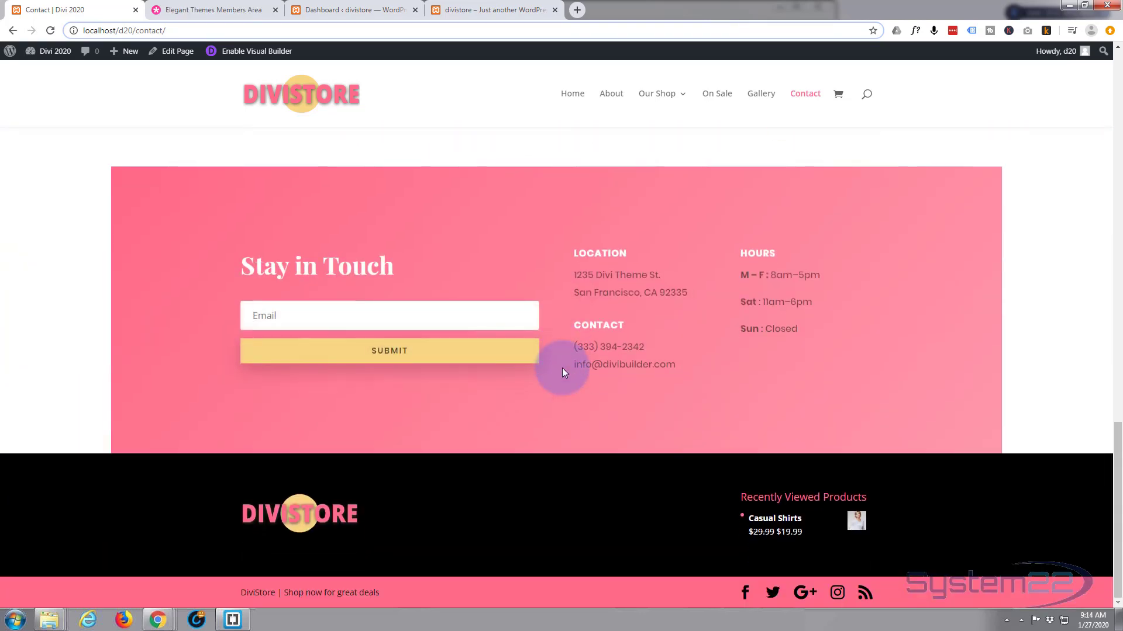
scroll(563, 367, up, 10)
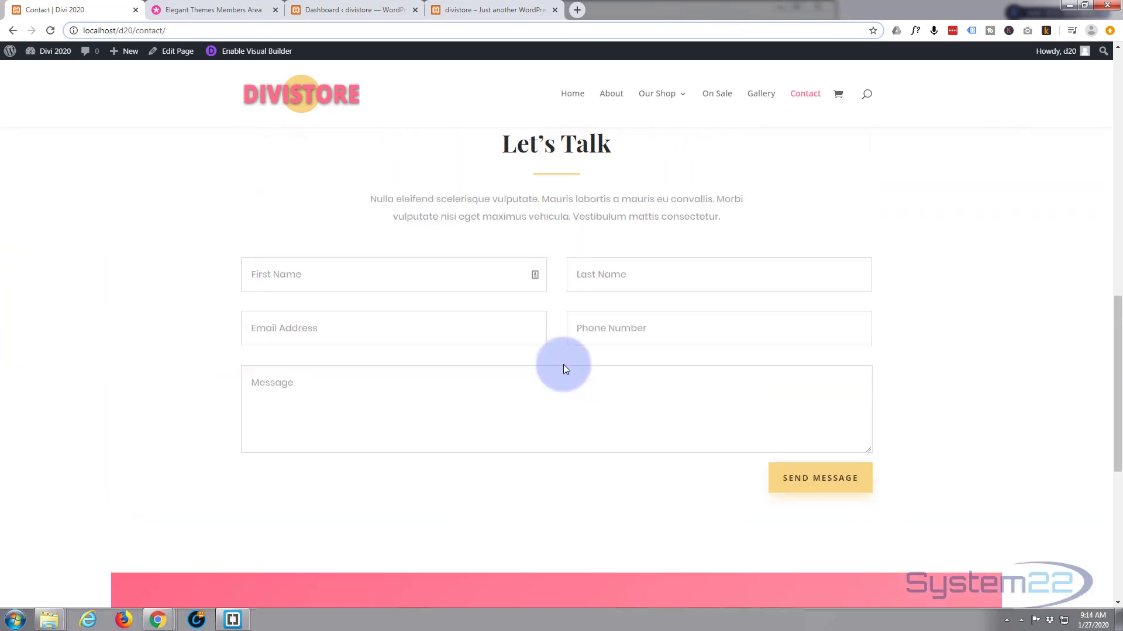
scroll(564, 367, up, 10)
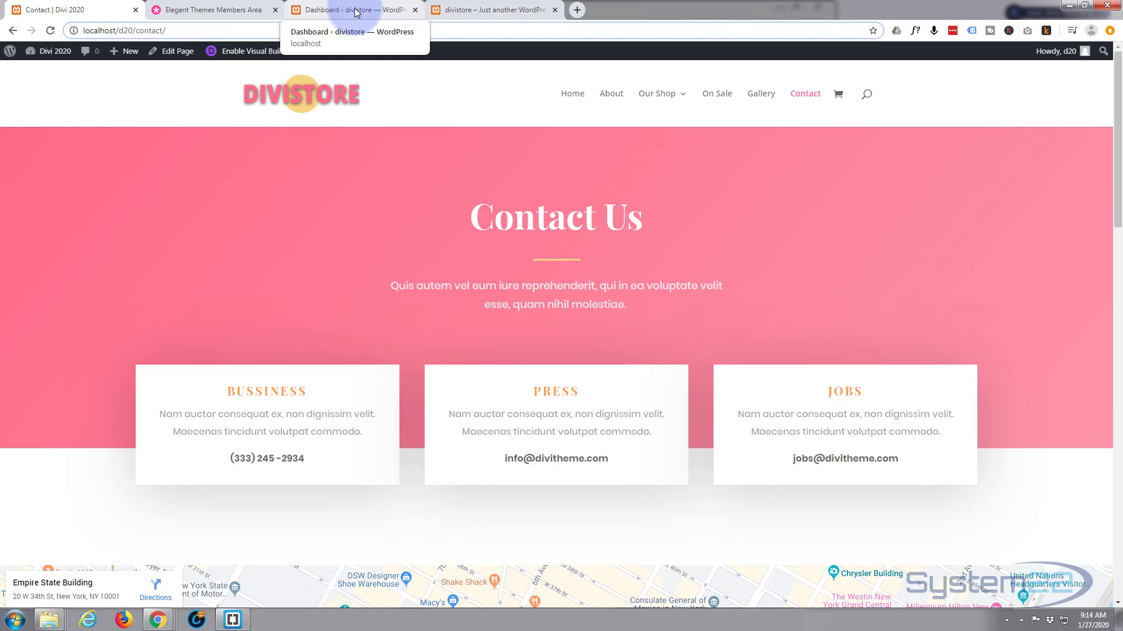
Switch to the front end of the fresh divistore WordPress site and look over its default home page.
click(465, 10)
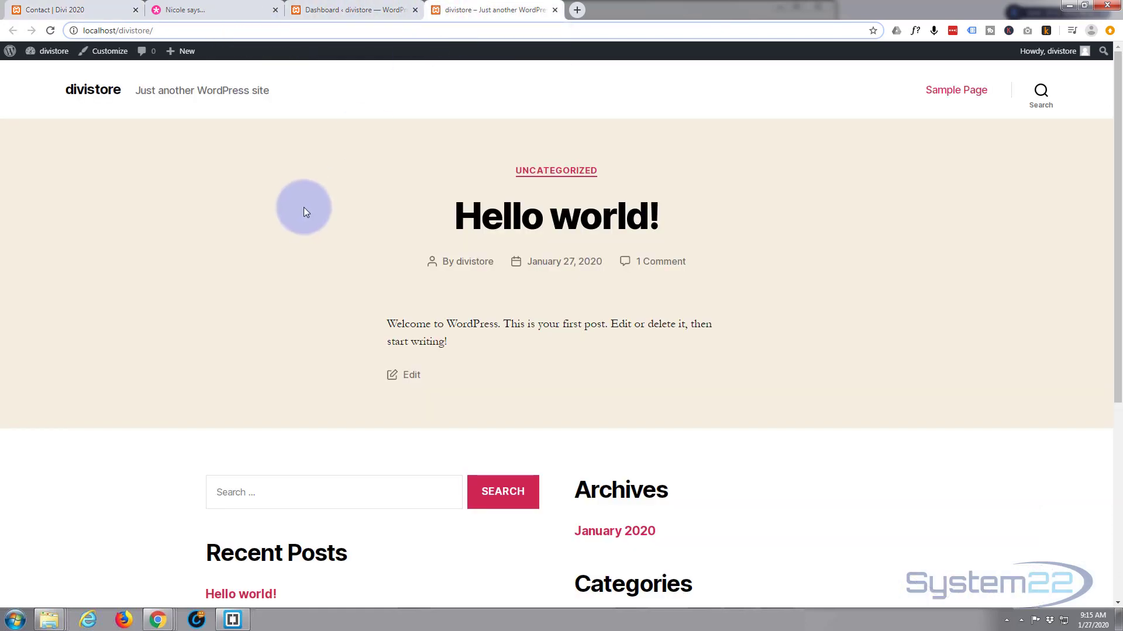
scroll(305, 210, down, 5)
scroll(309, 208, up, 2)
scroll(309, 208, up, 3)
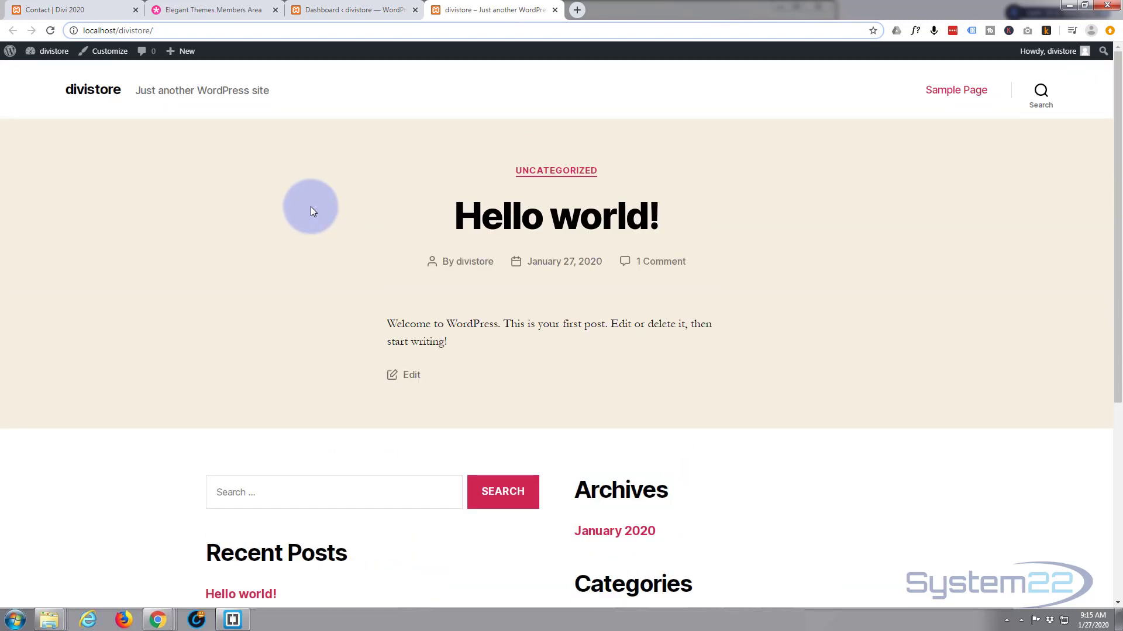
Download the Divi theme package from the Elegant Themes members area.
click(198, 12)
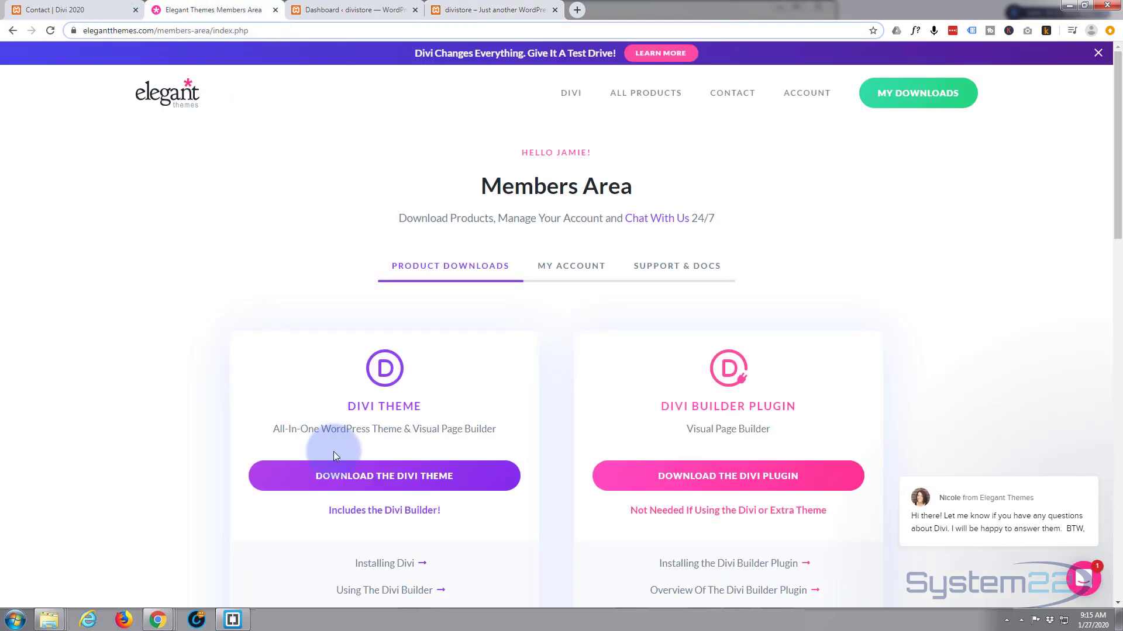
click(364, 476)
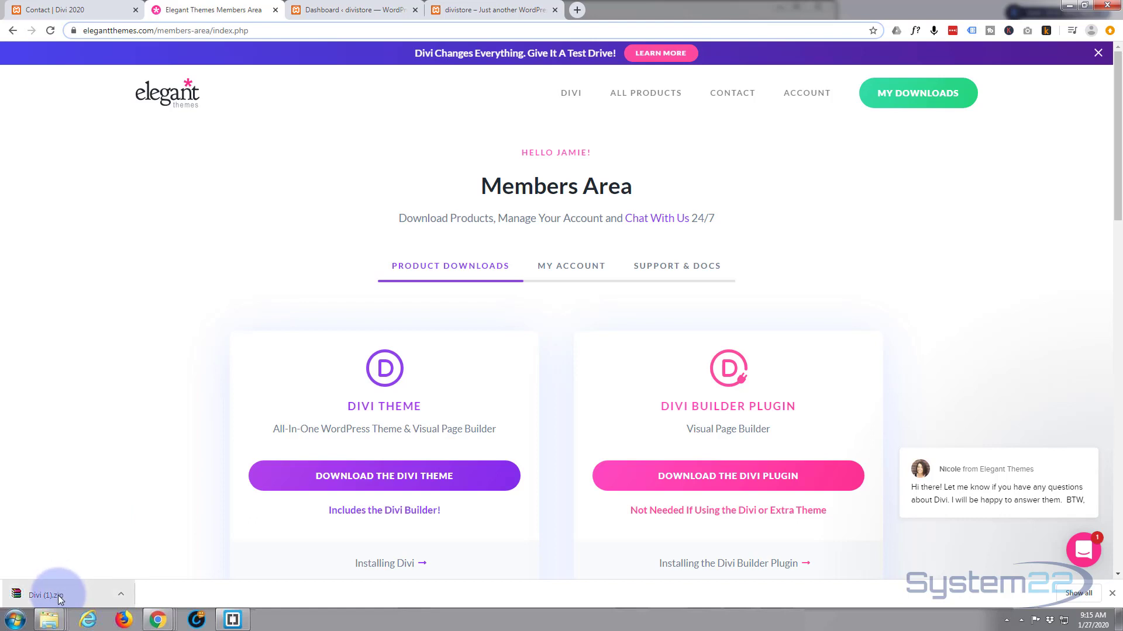
Open the installed themes in the divistore WordPress admin and delete the Twenty Nineteen theme.
click(345, 9)
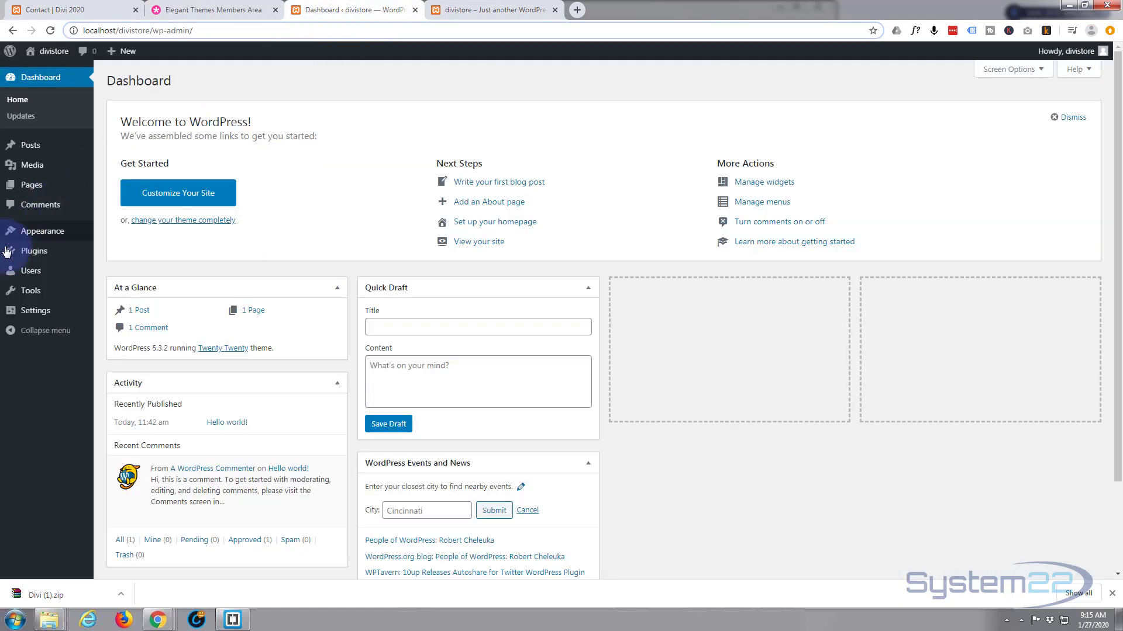
mouse_move(22, 235)
click(125, 237)
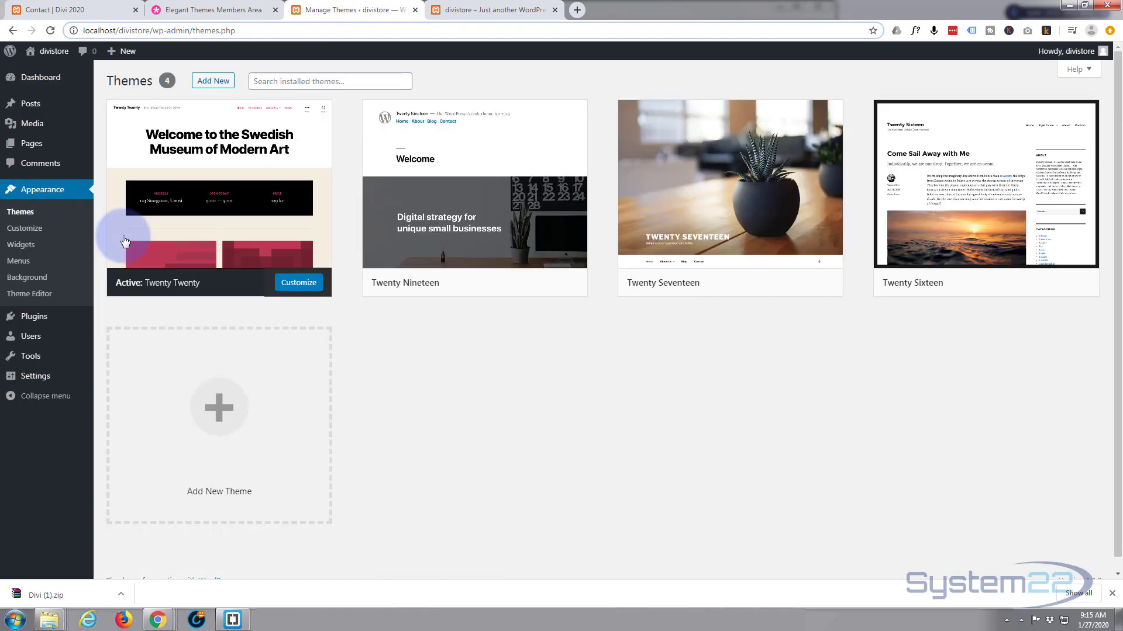
click(568, 255)
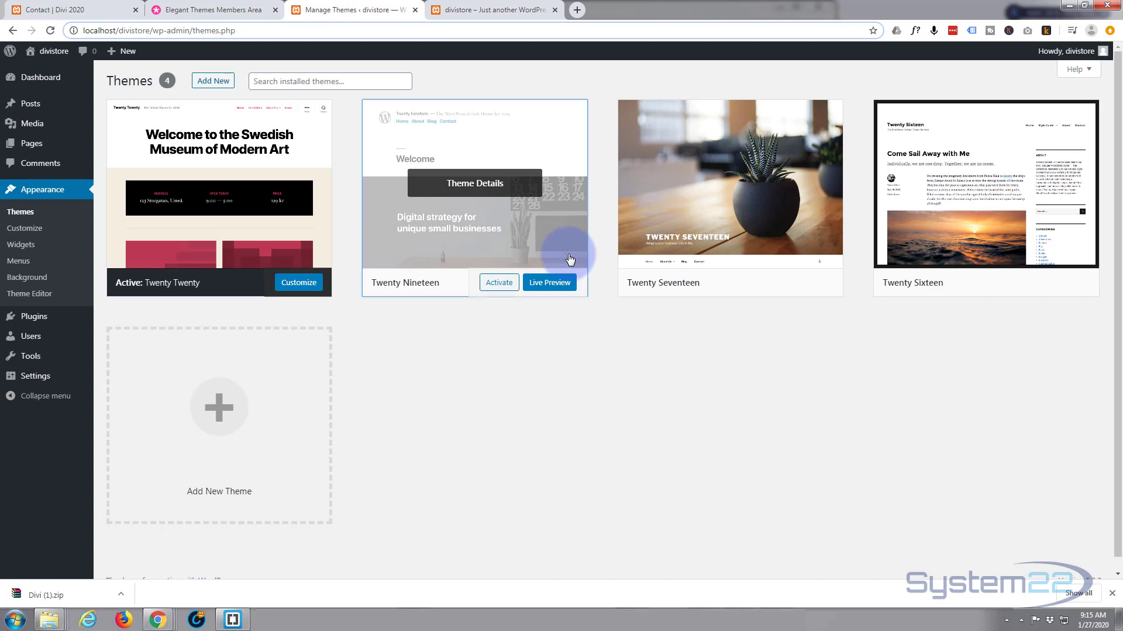
click(1005, 548)
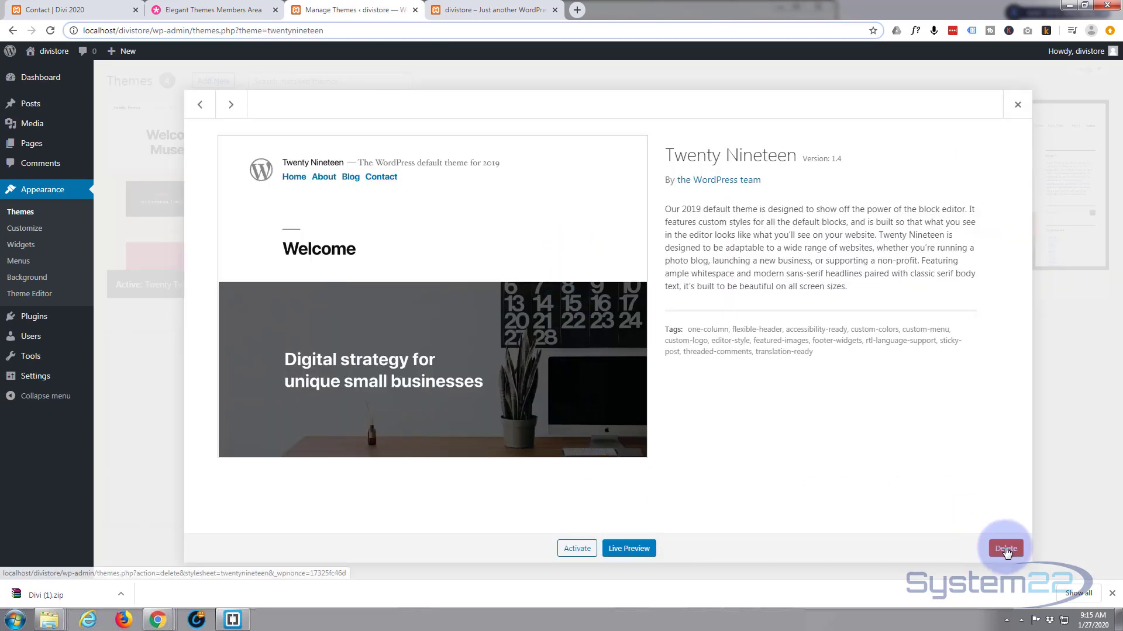
click(620, 119)
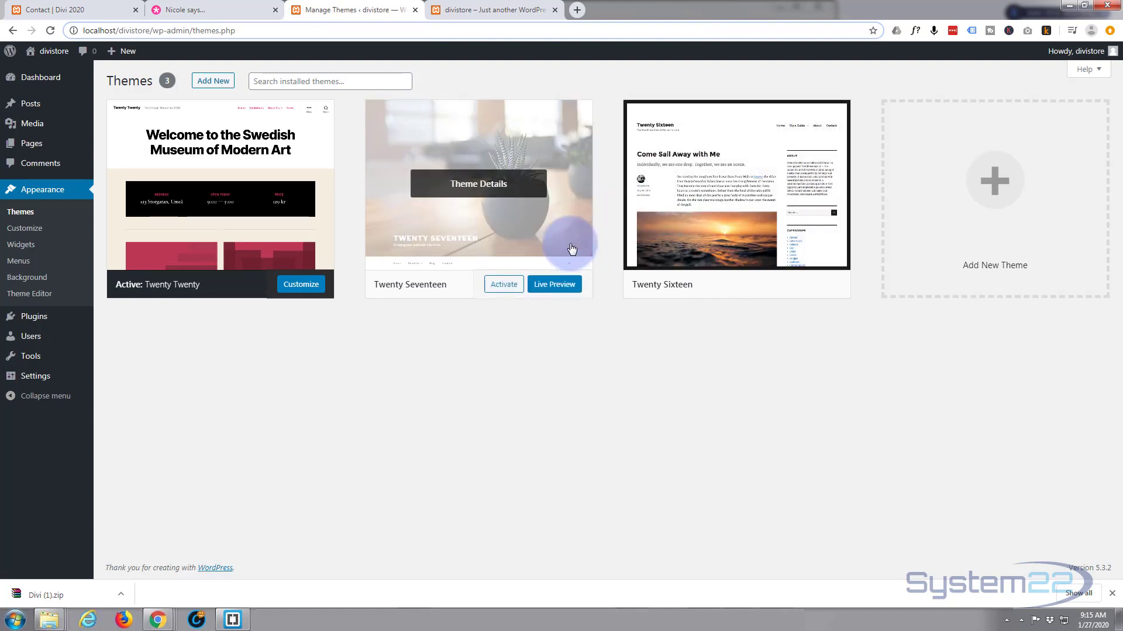
Delete the Twenty Seventeen and Twenty Sixteen themes from the installed themes.
click(524, 223)
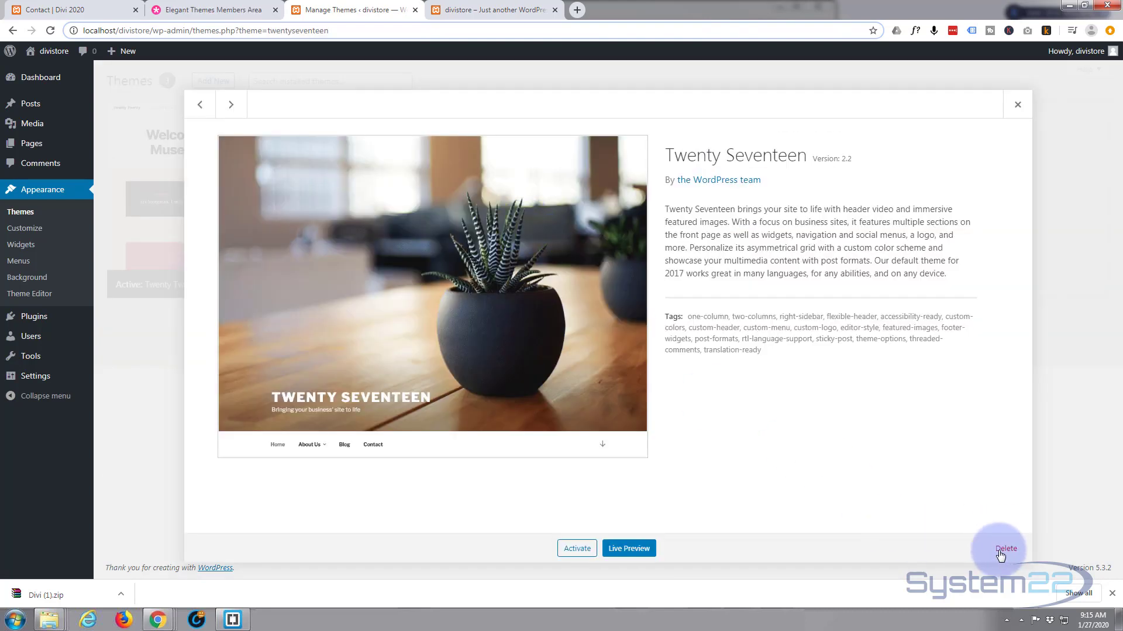
click(1006, 549)
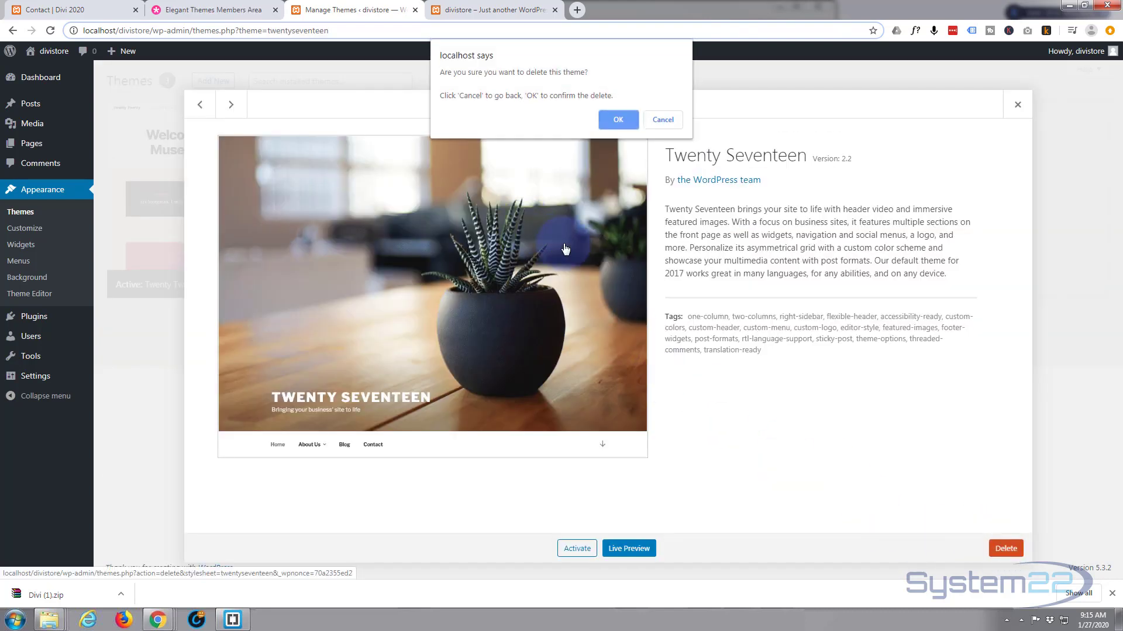
click(608, 119)
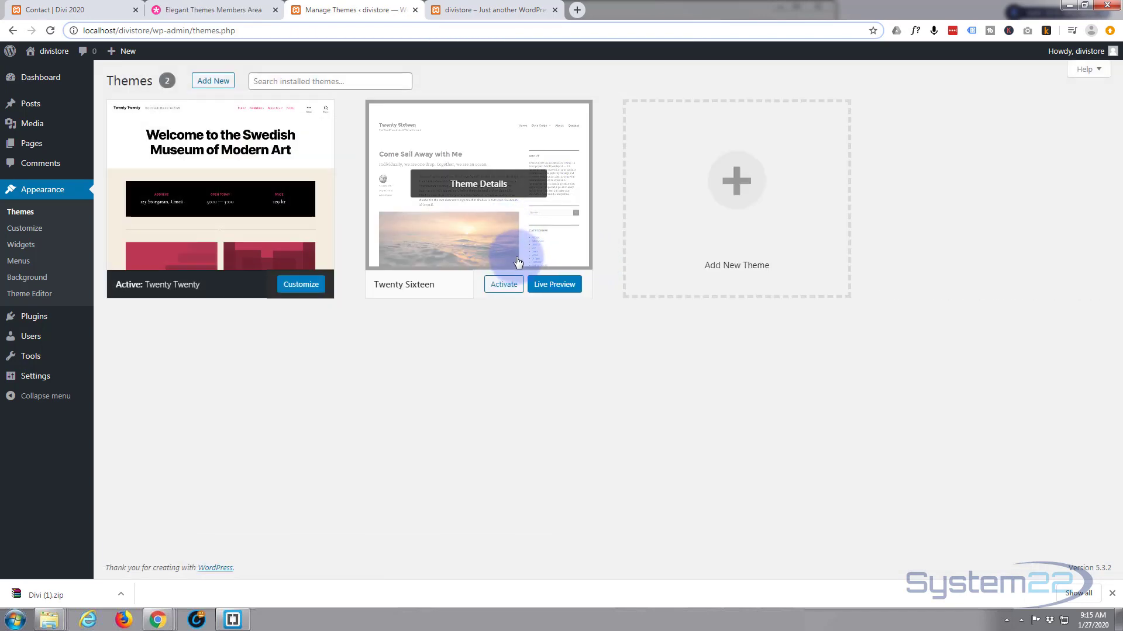
click(517, 248)
click(1006, 543)
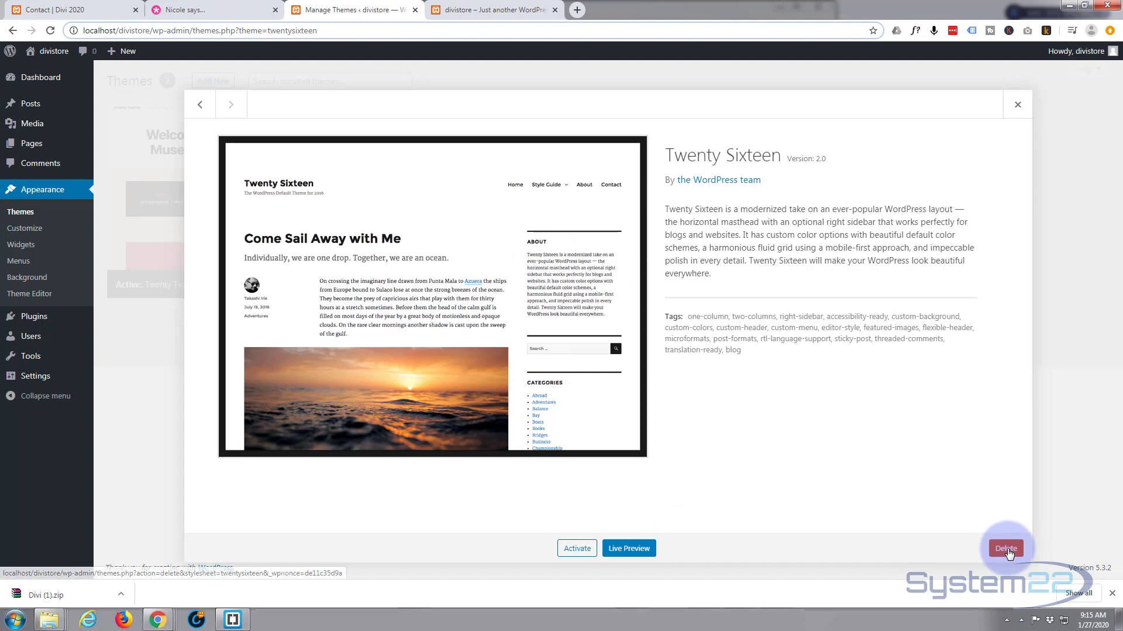
click(616, 120)
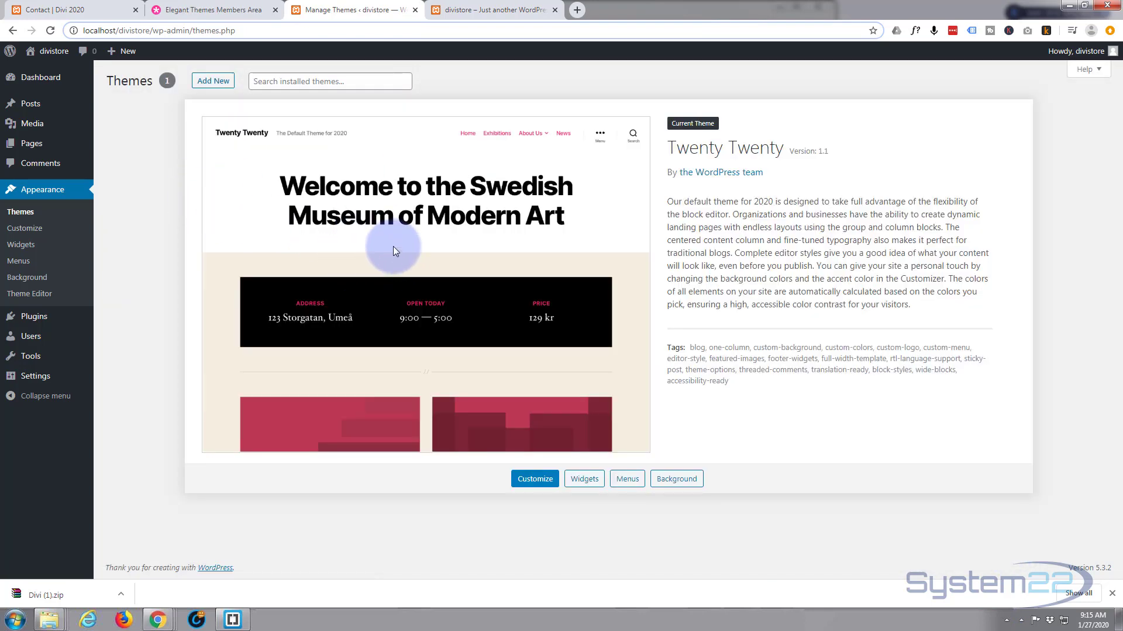
Upload the downloaded Divi (1).zip as a new theme, install it and activate it.
click(206, 81)
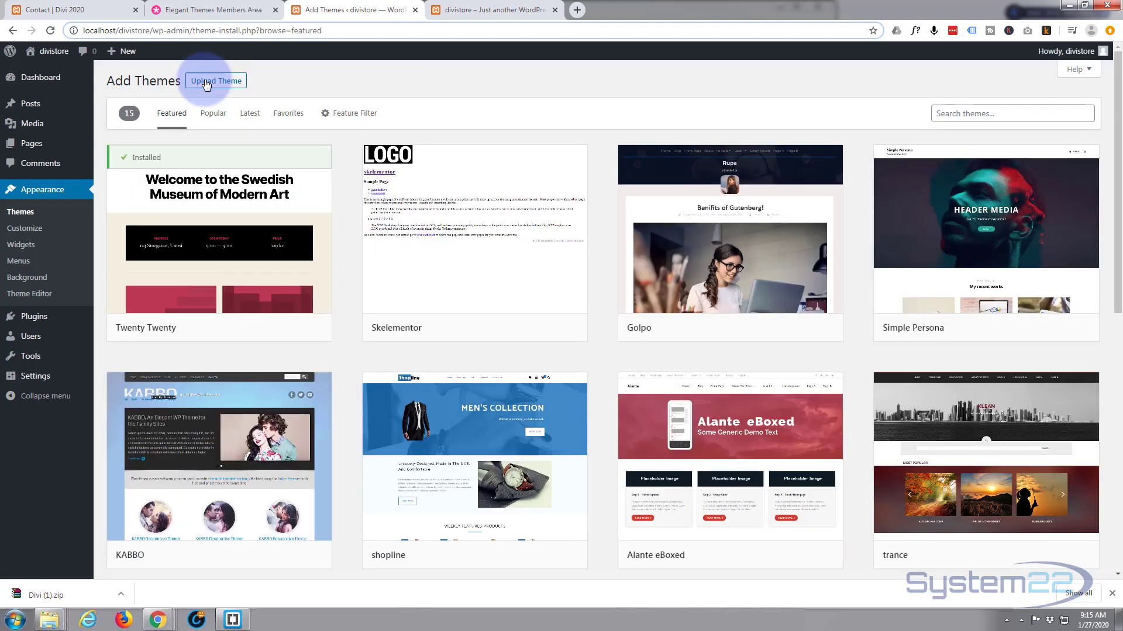
click(223, 87)
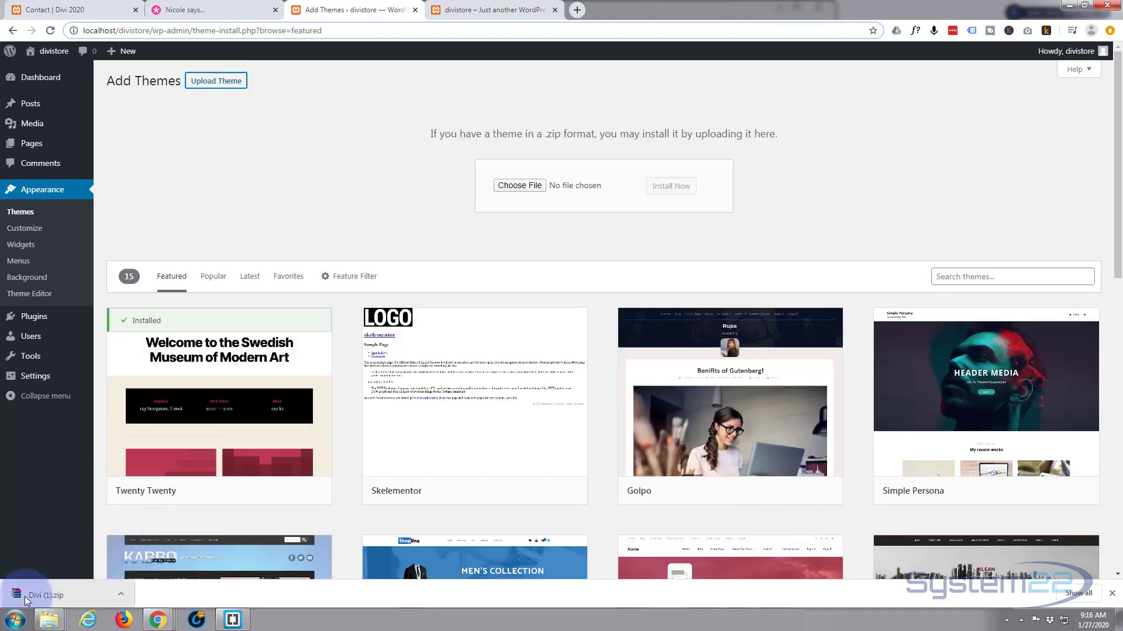
drag(35, 596, 581, 185)
click(675, 188)
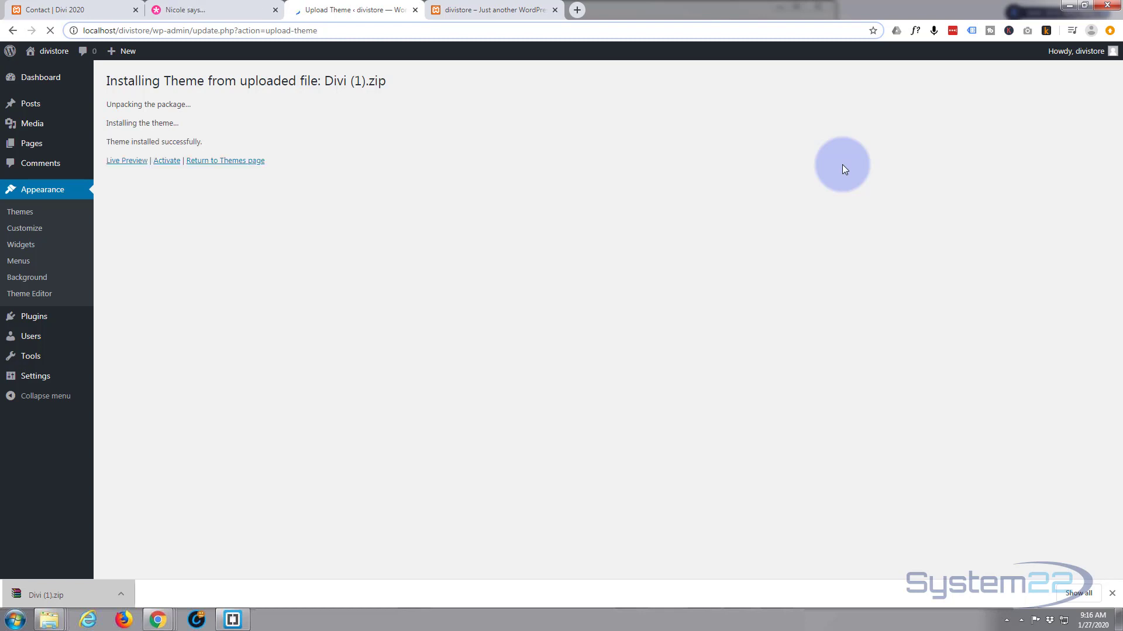
click(168, 162)
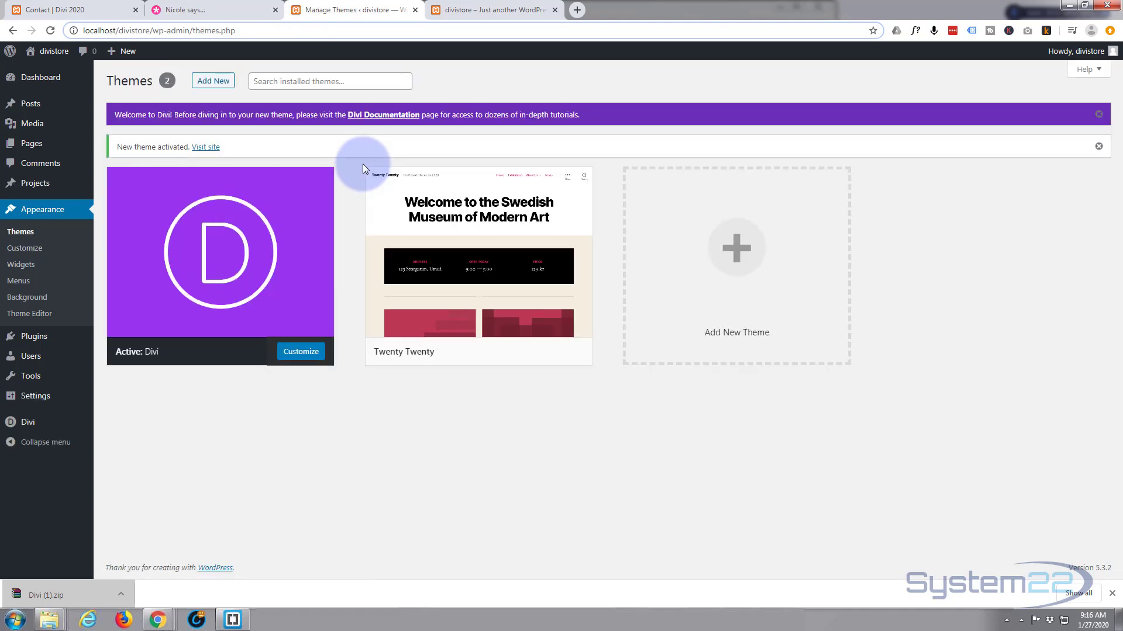
Delete the Twenty Twenty theme so that Divi is the only installed theme.
mouse_move(532, 307)
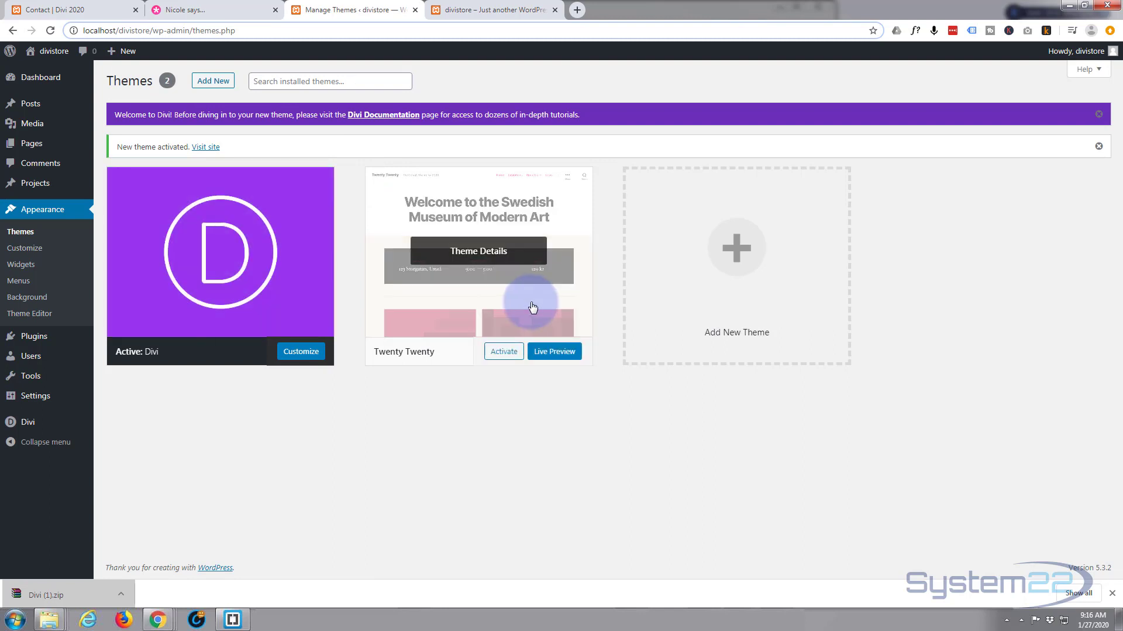
click(532, 307)
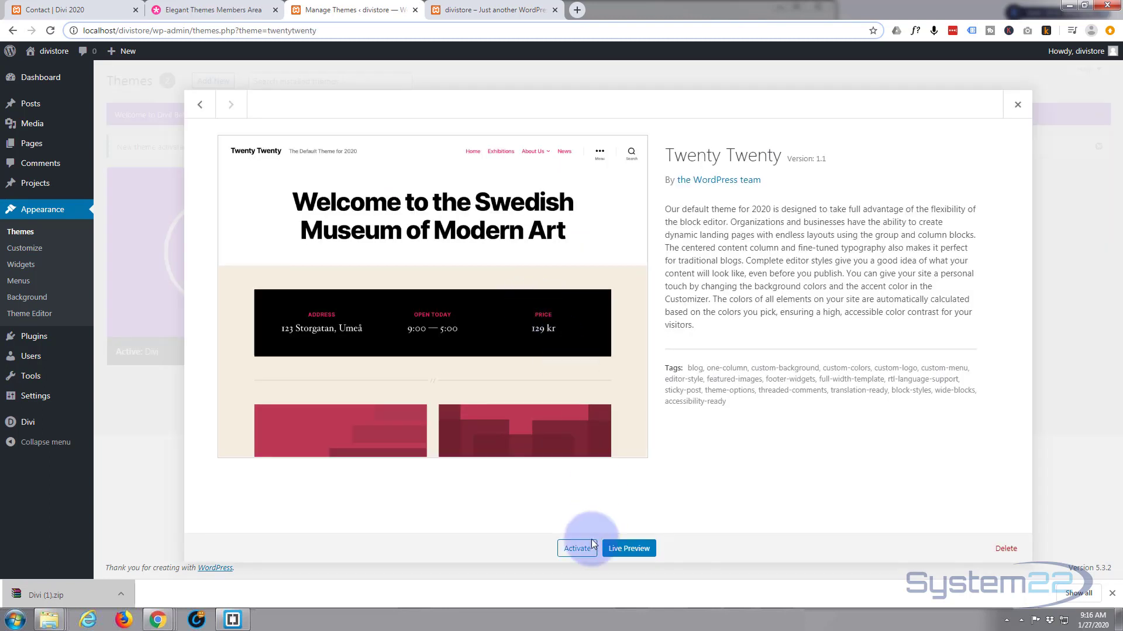
click(1006, 549)
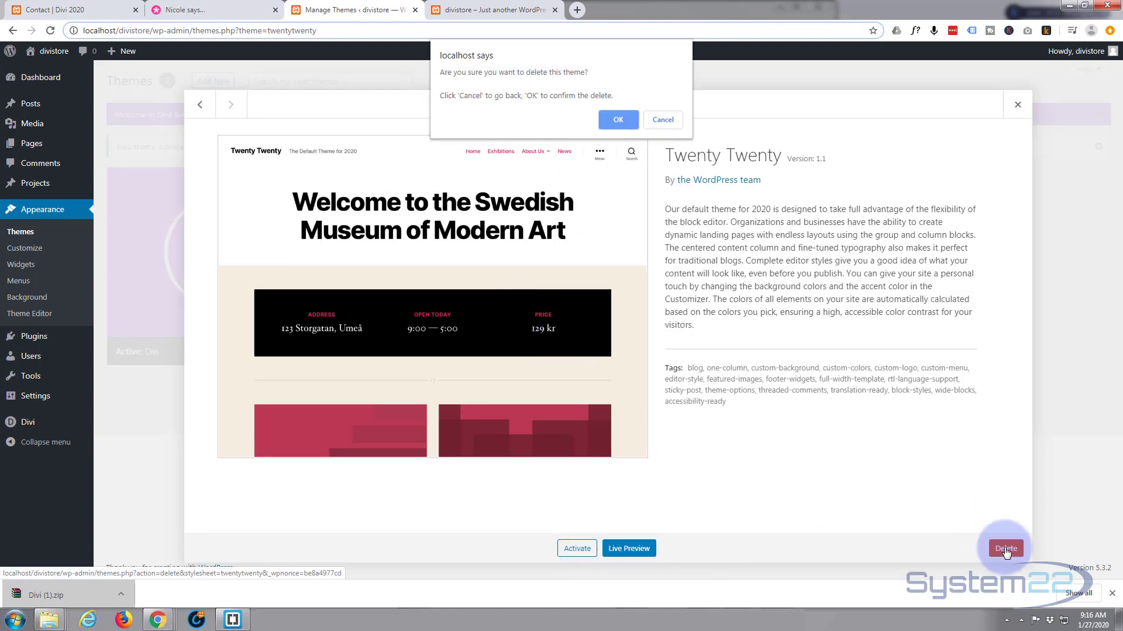
click(620, 120)
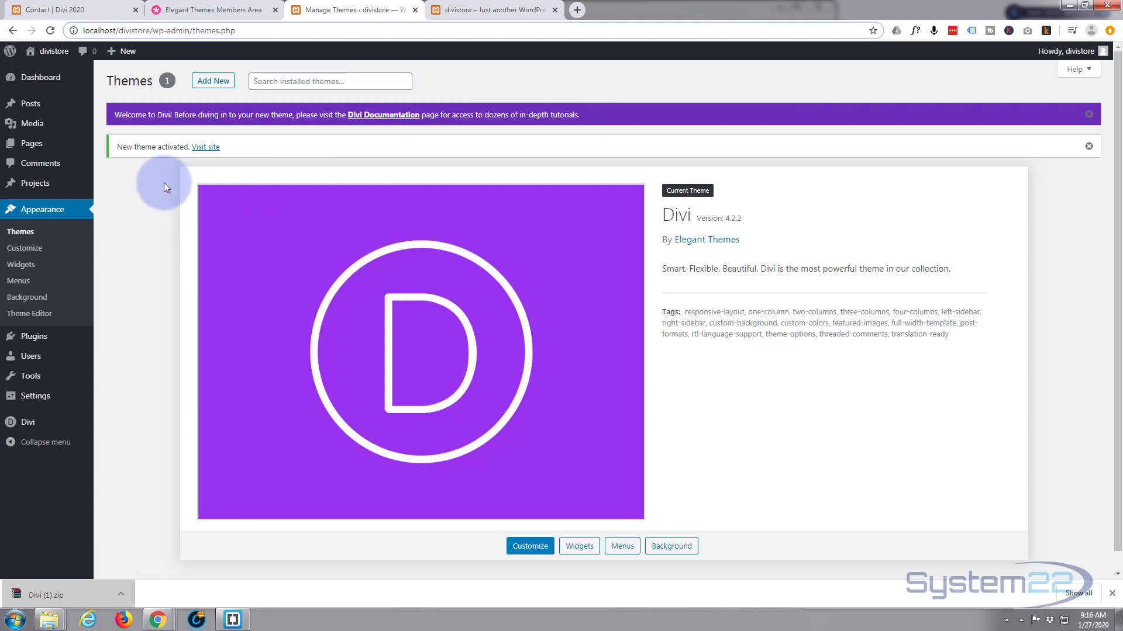
Create a new page titled Home in a separate tab and start building it with the Divi Builder.
mouse_move(124, 53)
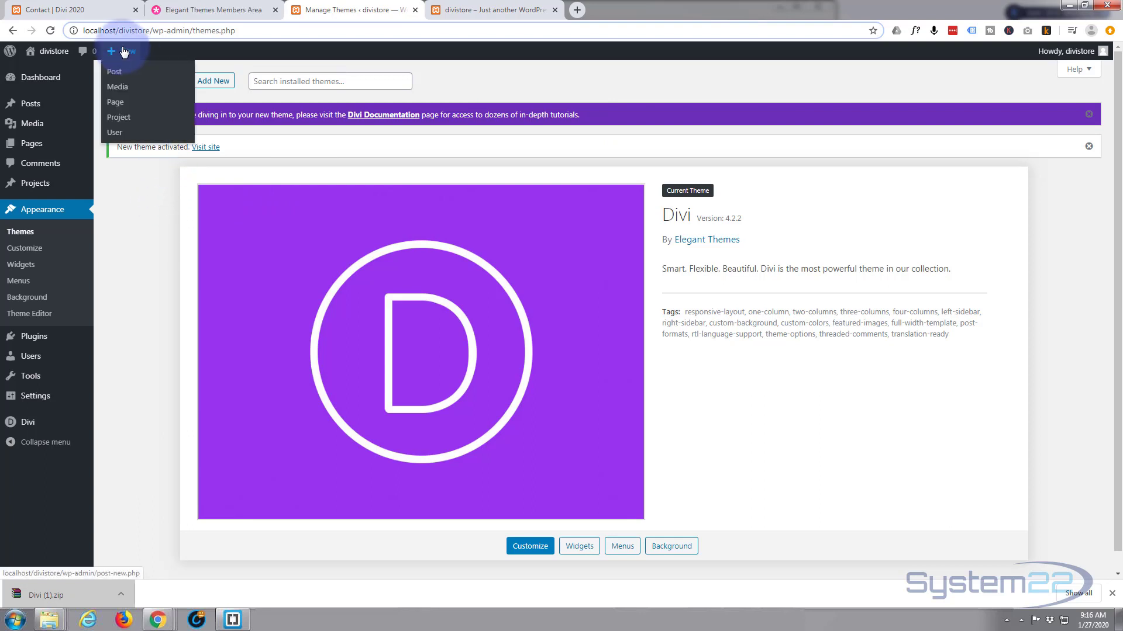
middle_click(119, 107)
click(496, 10)
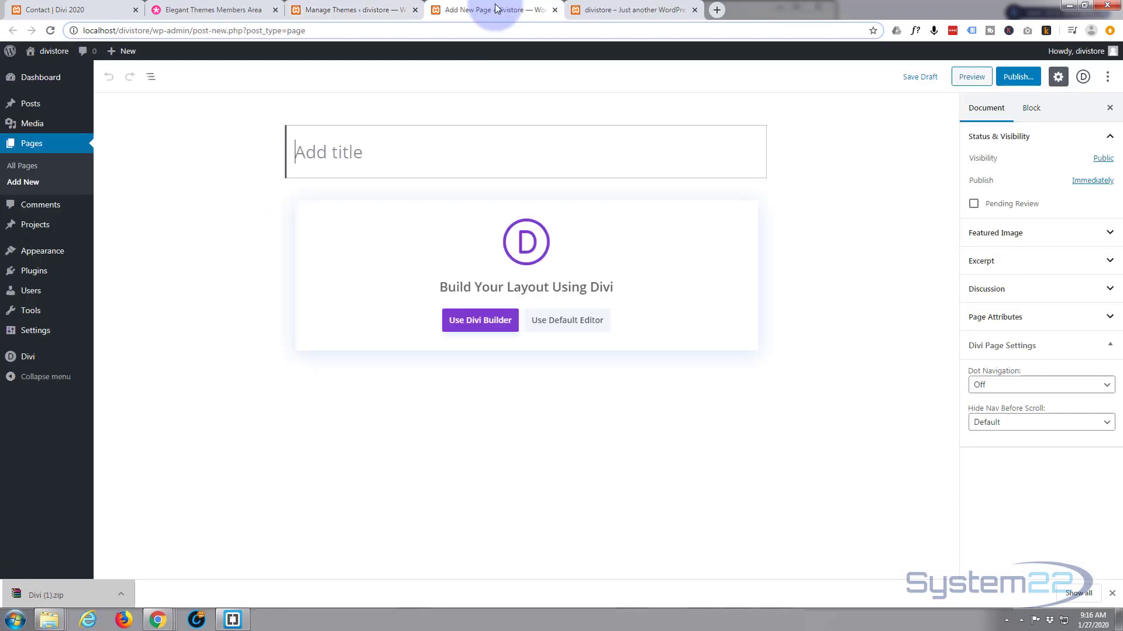
click(329, 151)
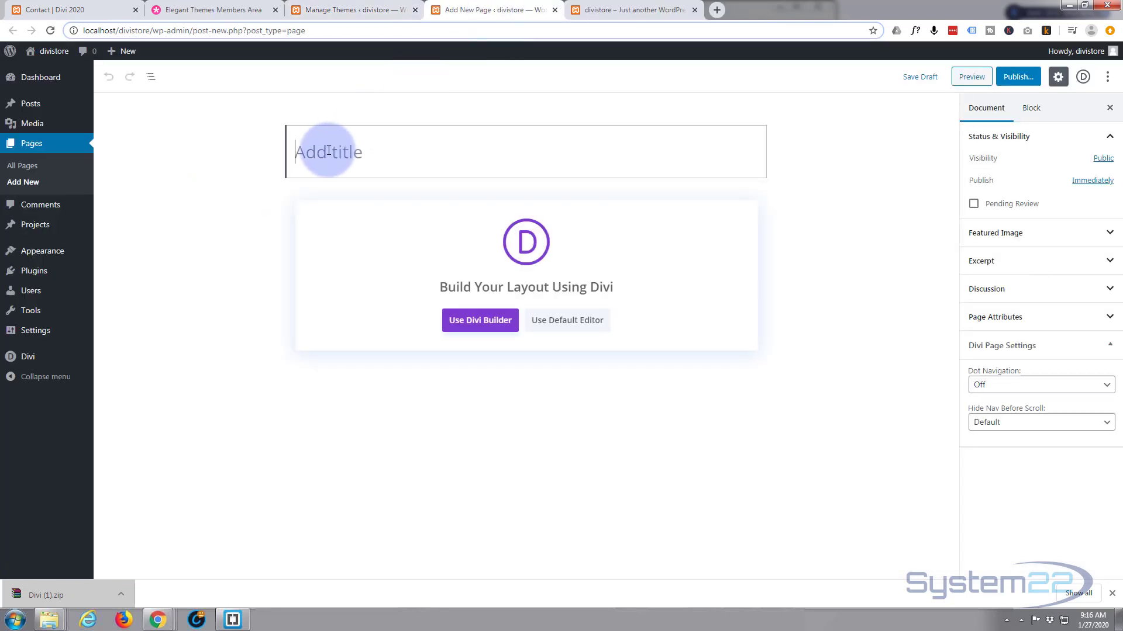
text(Home)
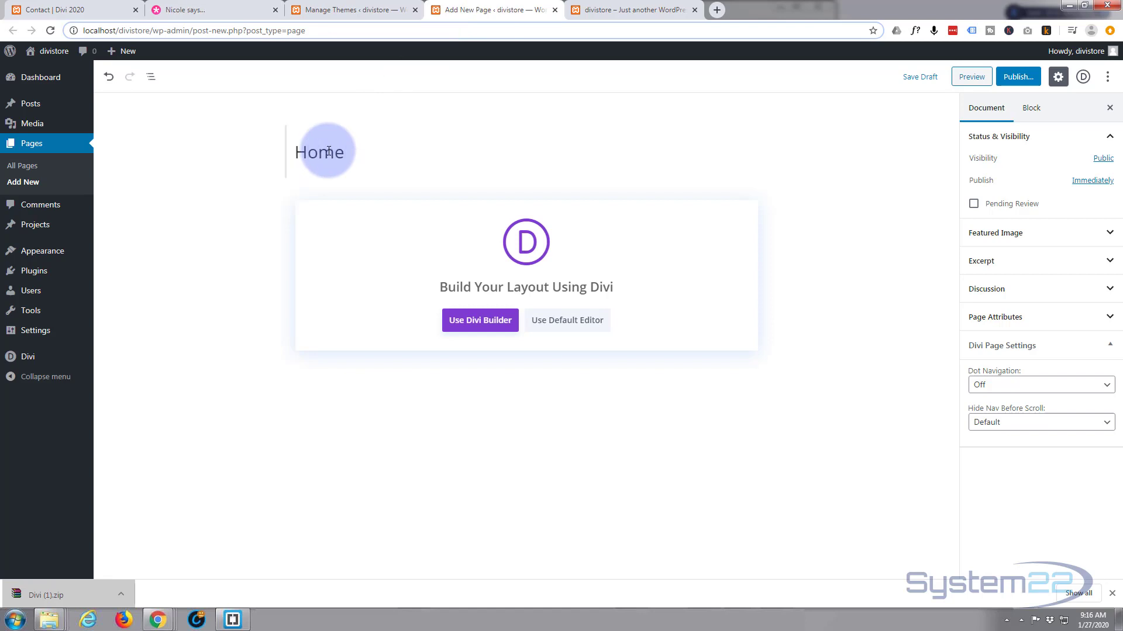
click(477, 323)
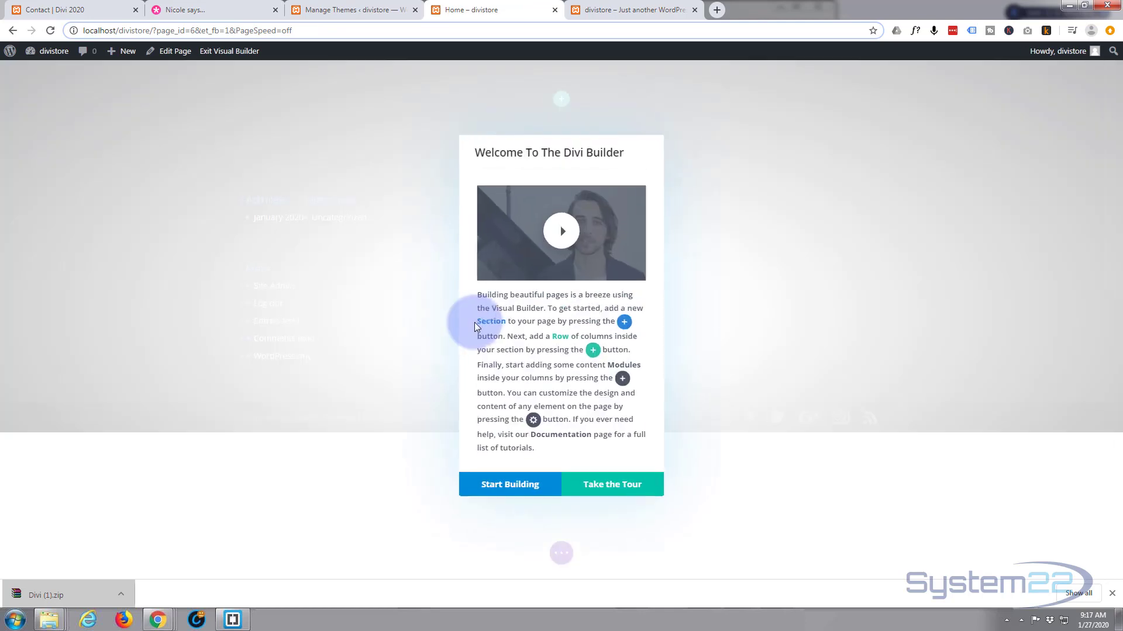
click(506, 475)
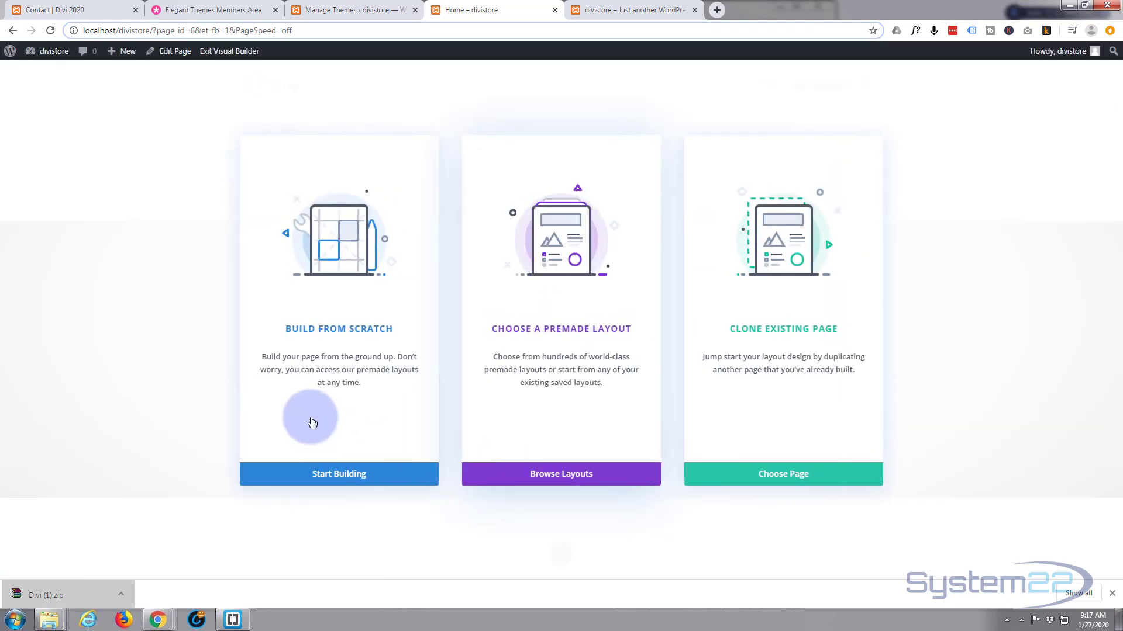
Open the Fashion layout pack from the premade layouts and preview its Landing page from start to end.
click(554, 477)
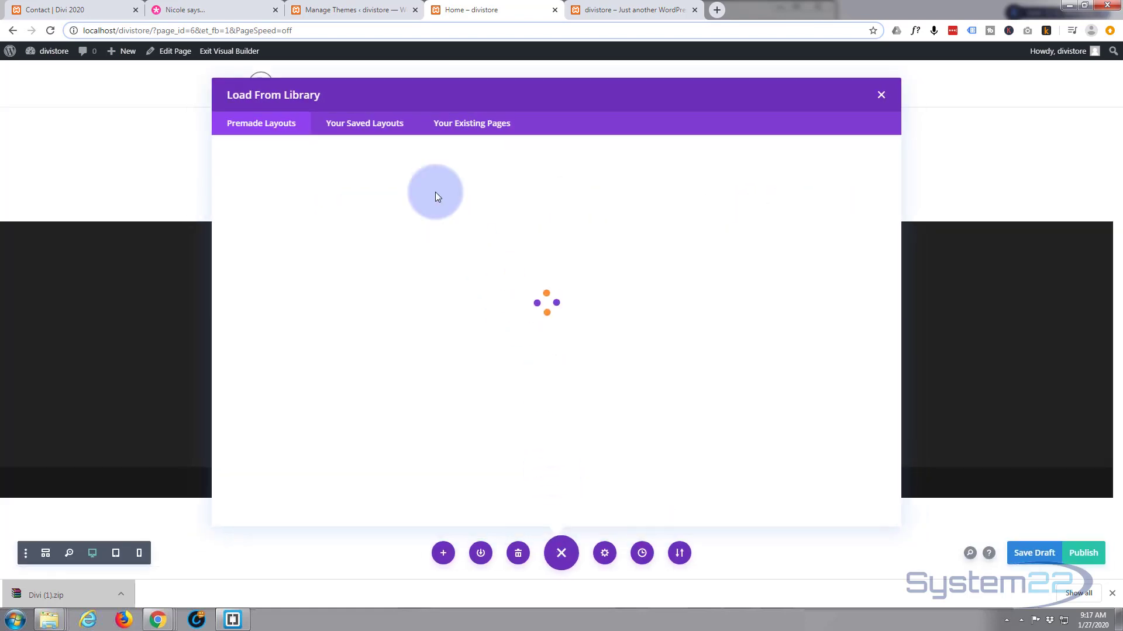
scroll(438, 196, down, 2)
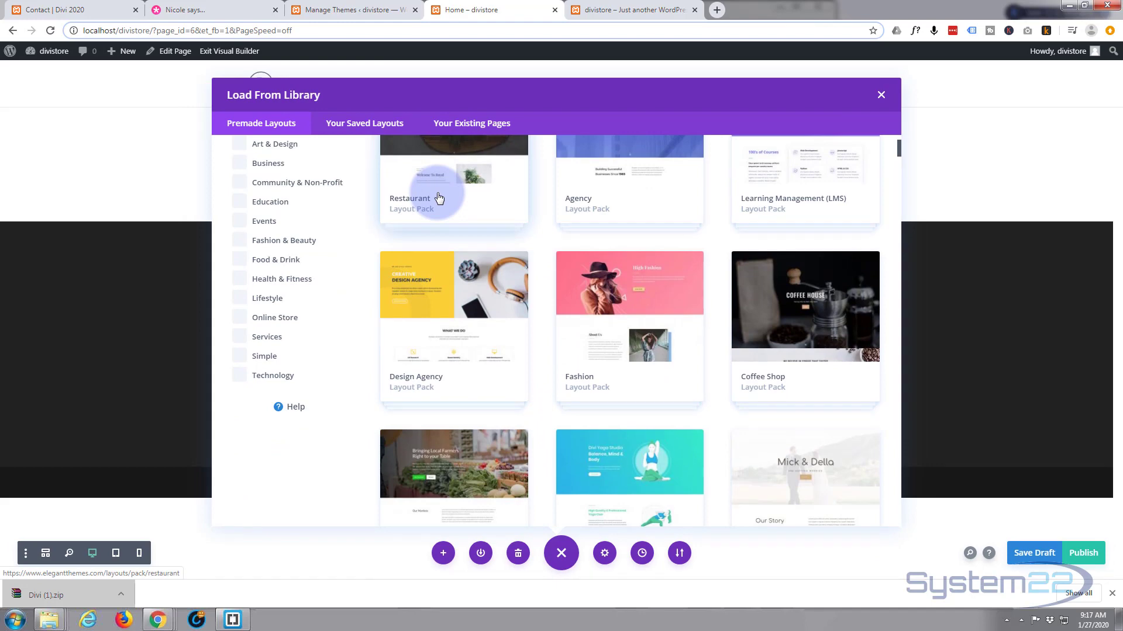
scroll(444, 202, down, 1)
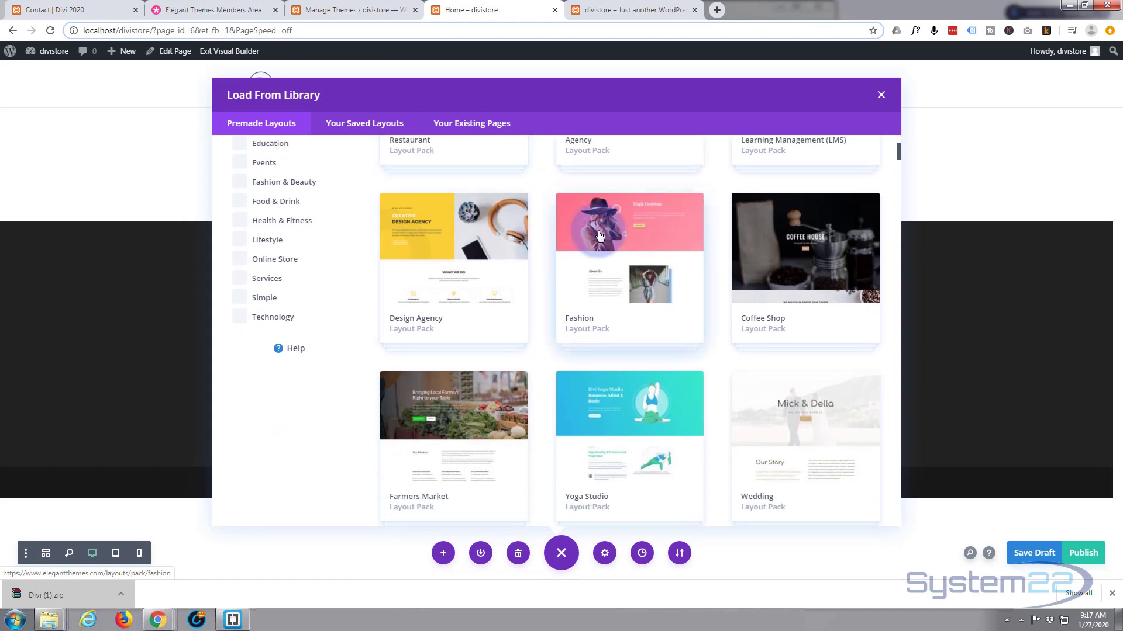
click(606, 264)
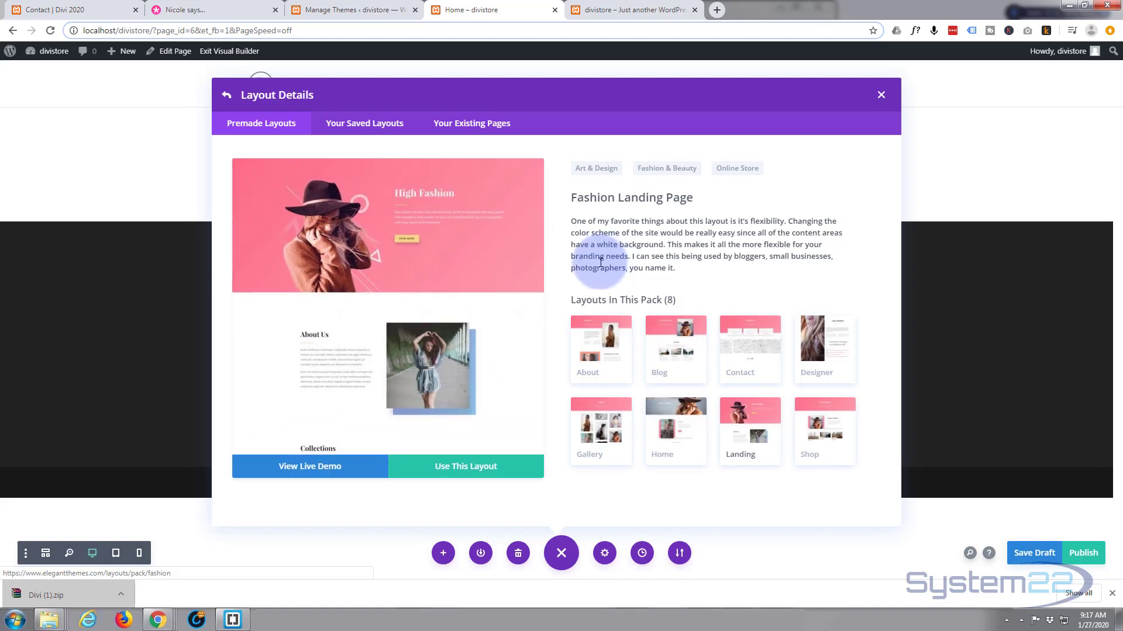
scroll(440, 316, down, 5)
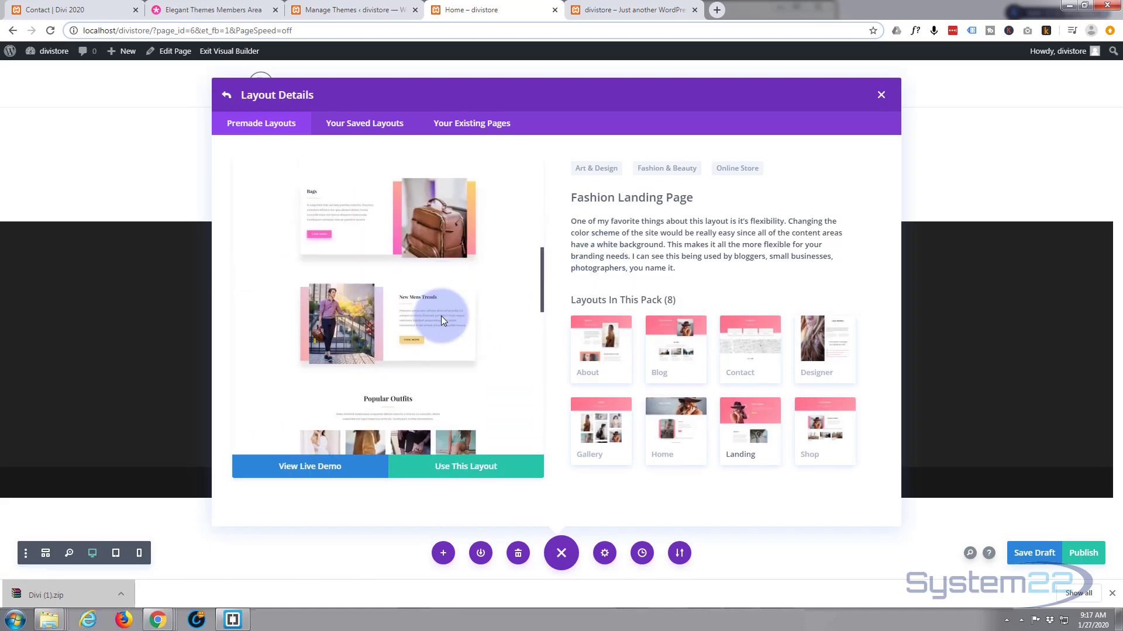
scroll(440, 316, down, 5)
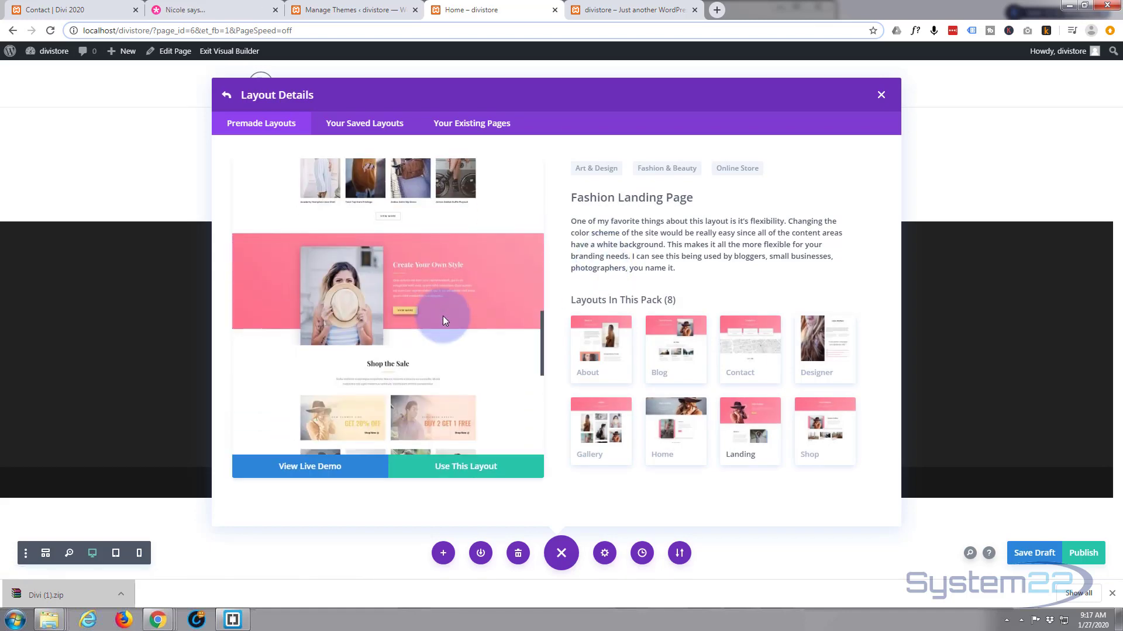
scroll(443, 315, down, 8)
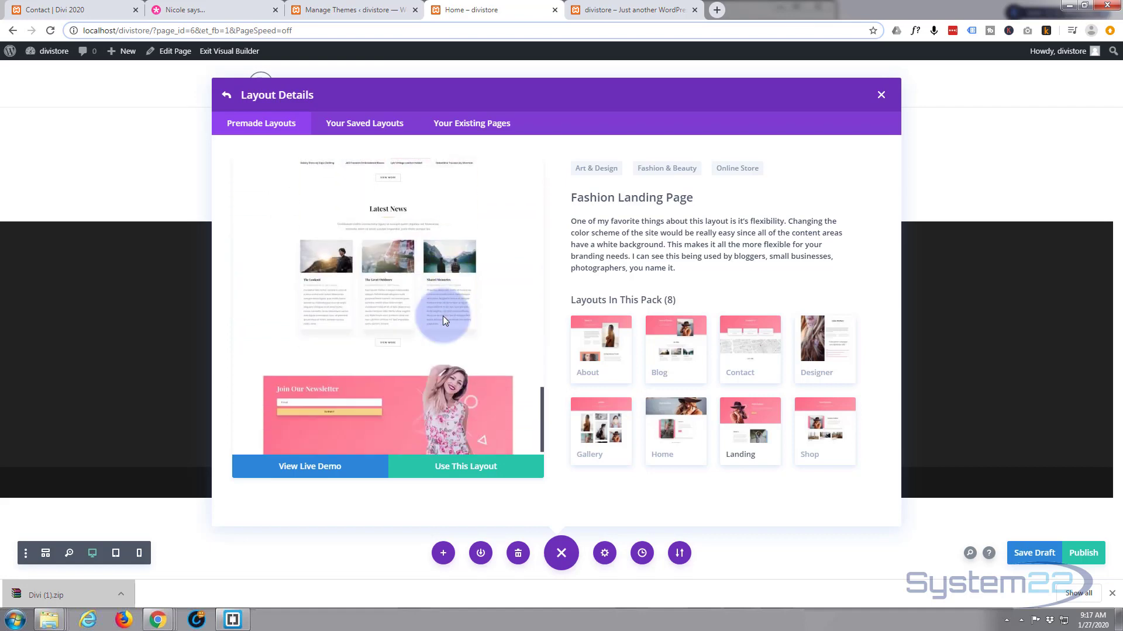
scroll(444, 316, down, 1)
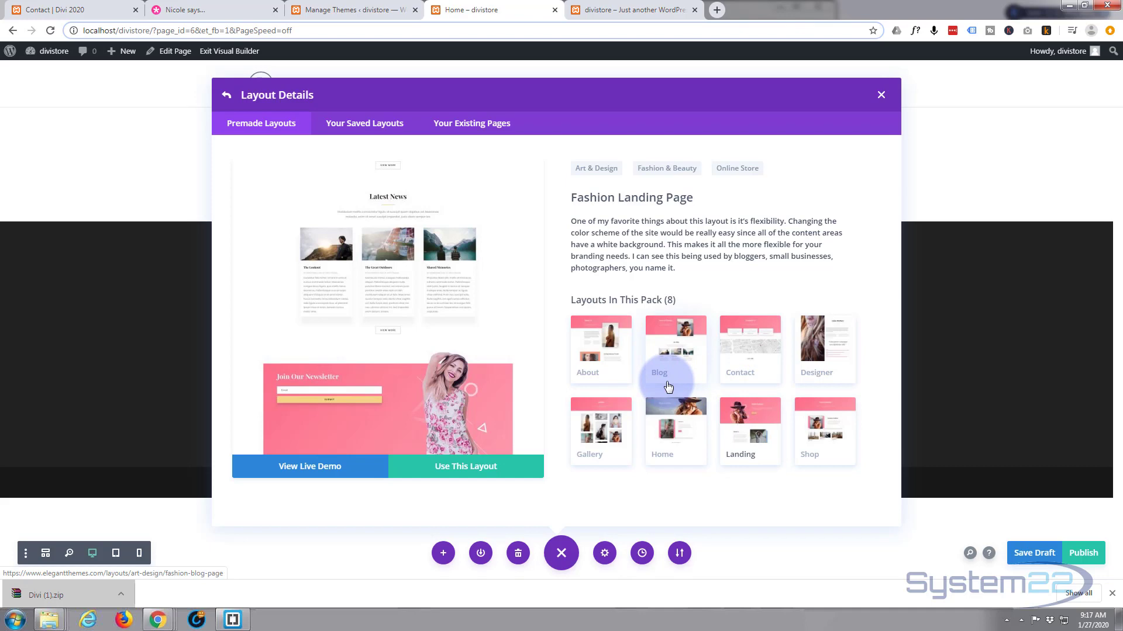
Preview the Fashion pack's Shop layout and load it onto the Home page.
click(842, 438)
scroll(377, 313, down, 5)
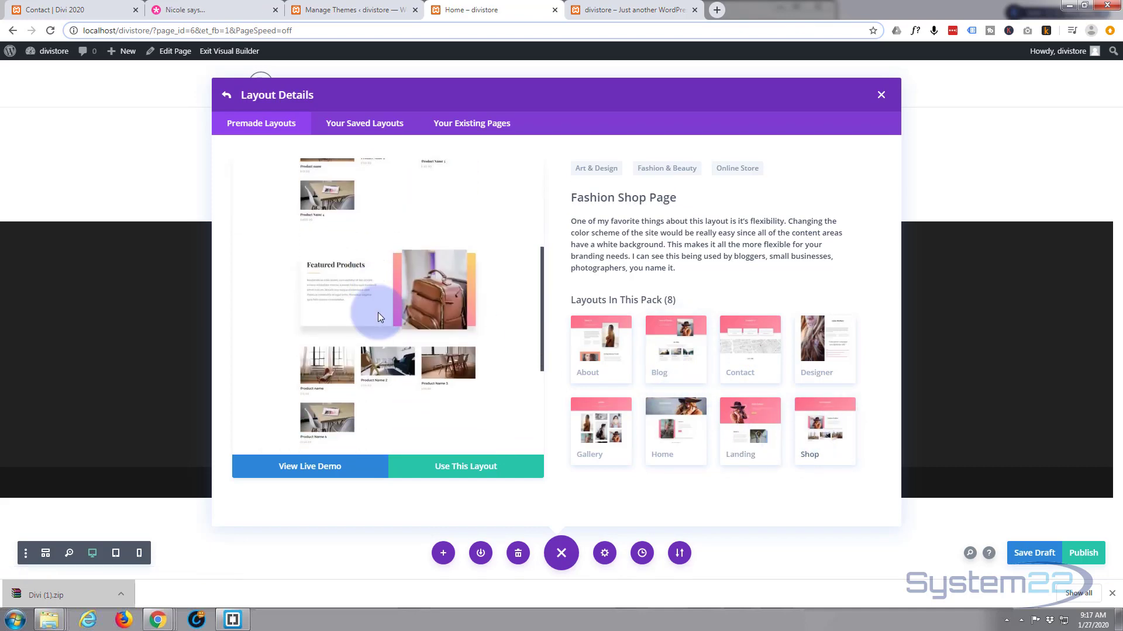
scroll(378, 312, down, 5)
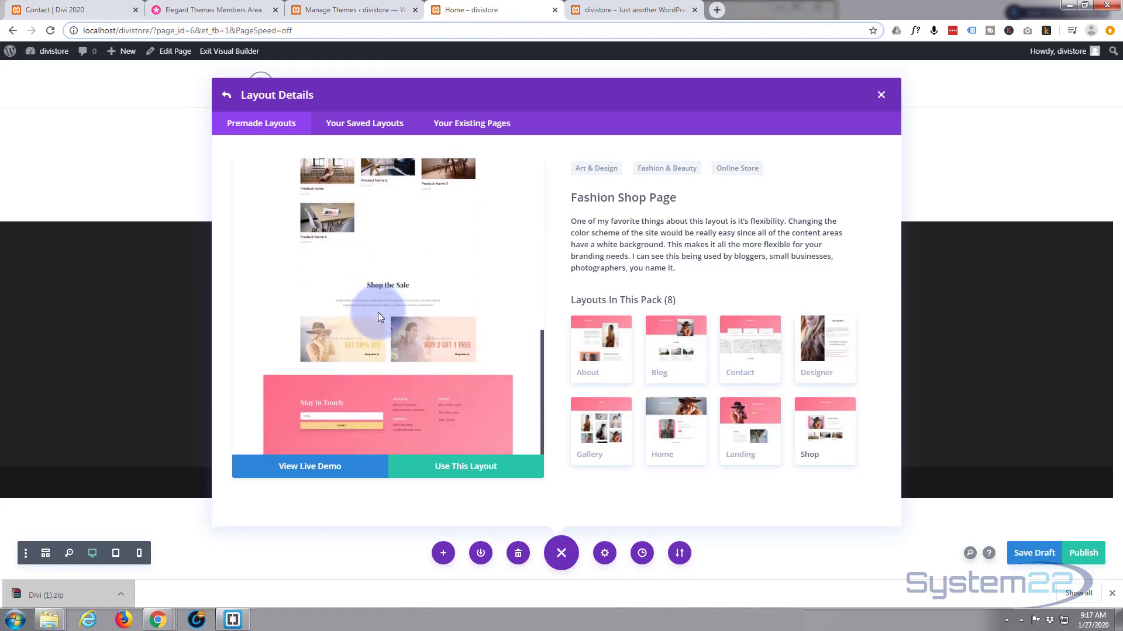
scroll(378, 312, up, 5)
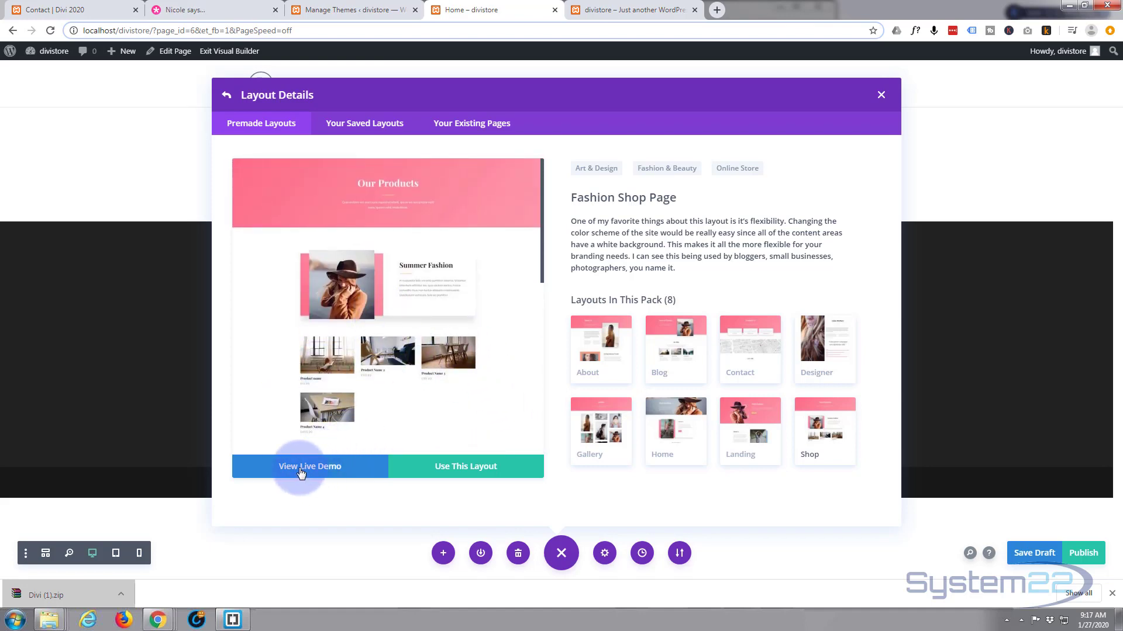
click(457, 471)
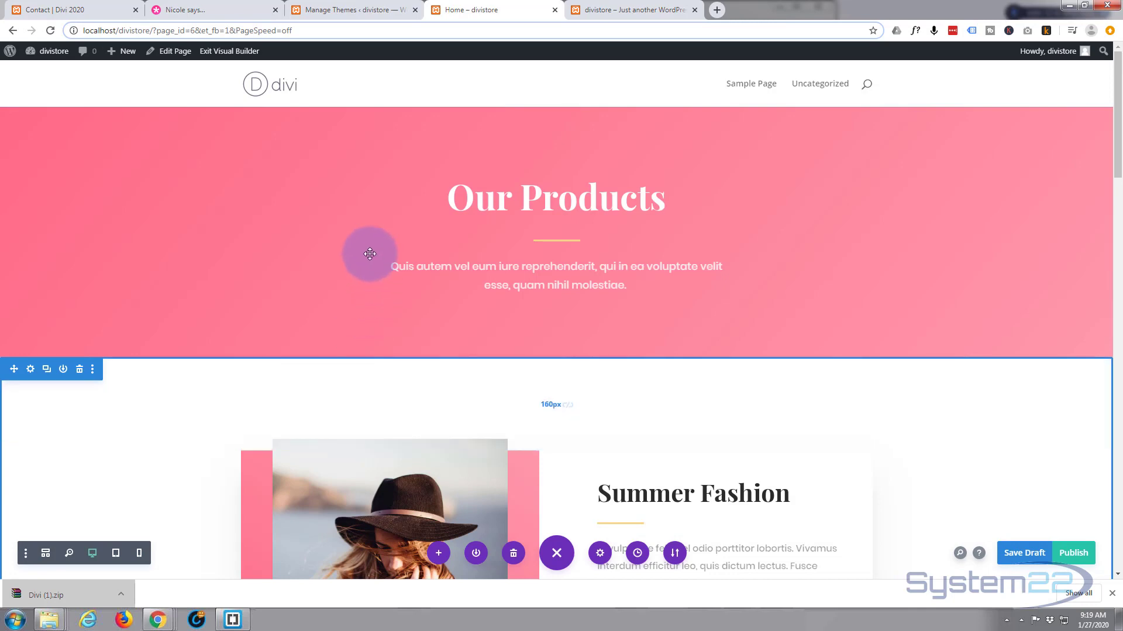
Look through the loaded shop layout's header, Featured Products section and product listing areas.
scroll(324, 297, down, 4)
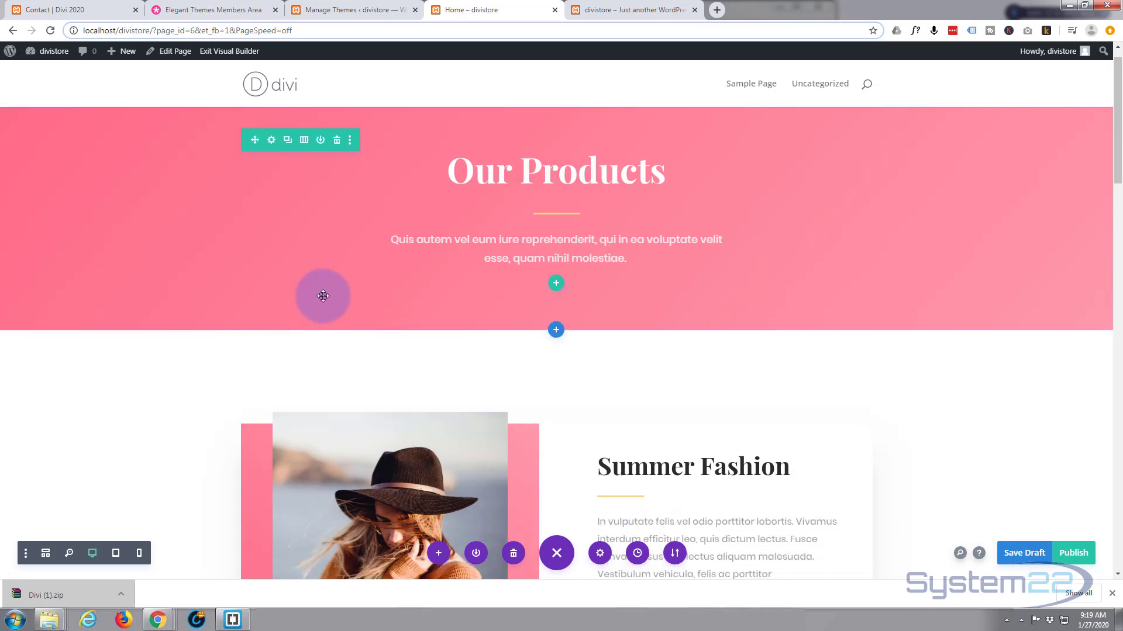
scroll(324, 297, down, 8)
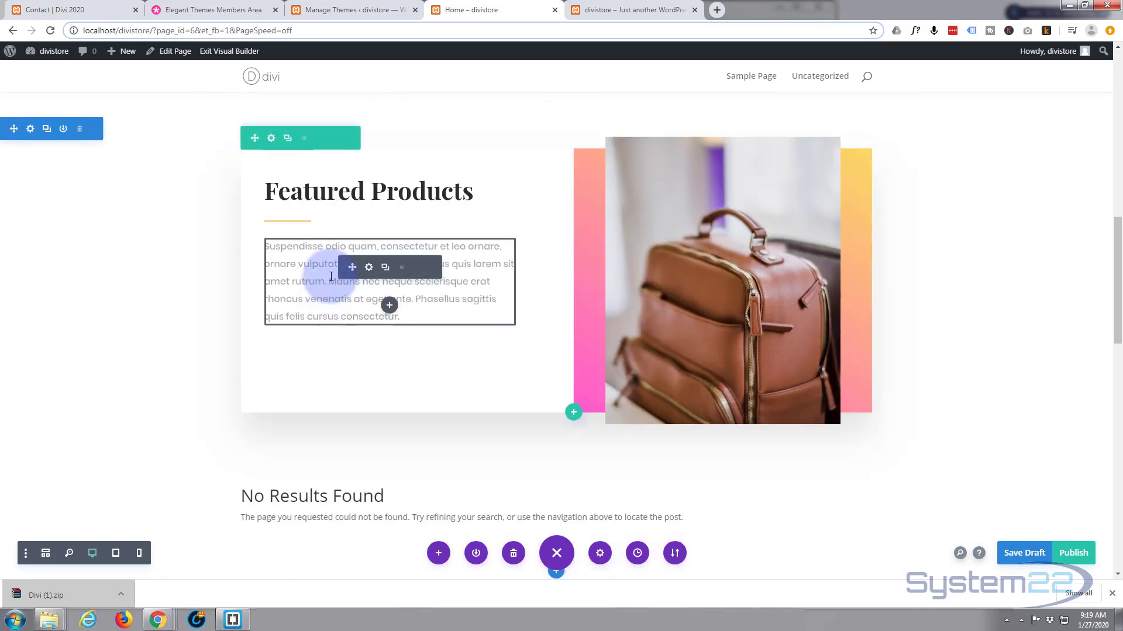
scroll(341, 214, up, 3)
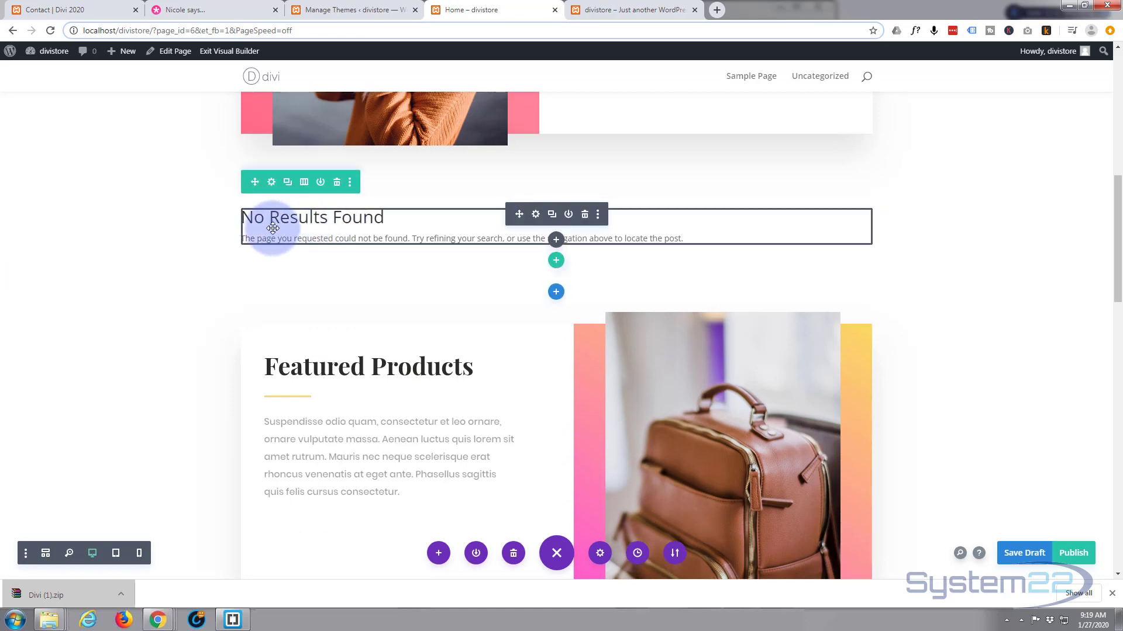
scroll(440, 247, down, 7)
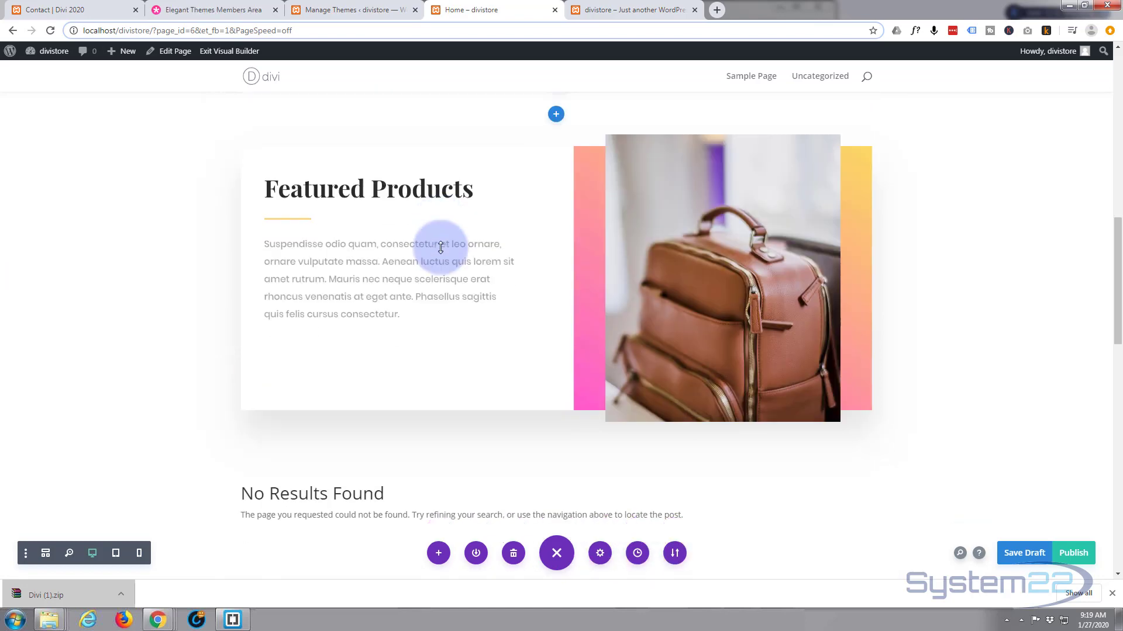
Replace the "Our Products" heading in the Home page's pink header section with "Divi Store".
scroll(441, 248, down, 2)
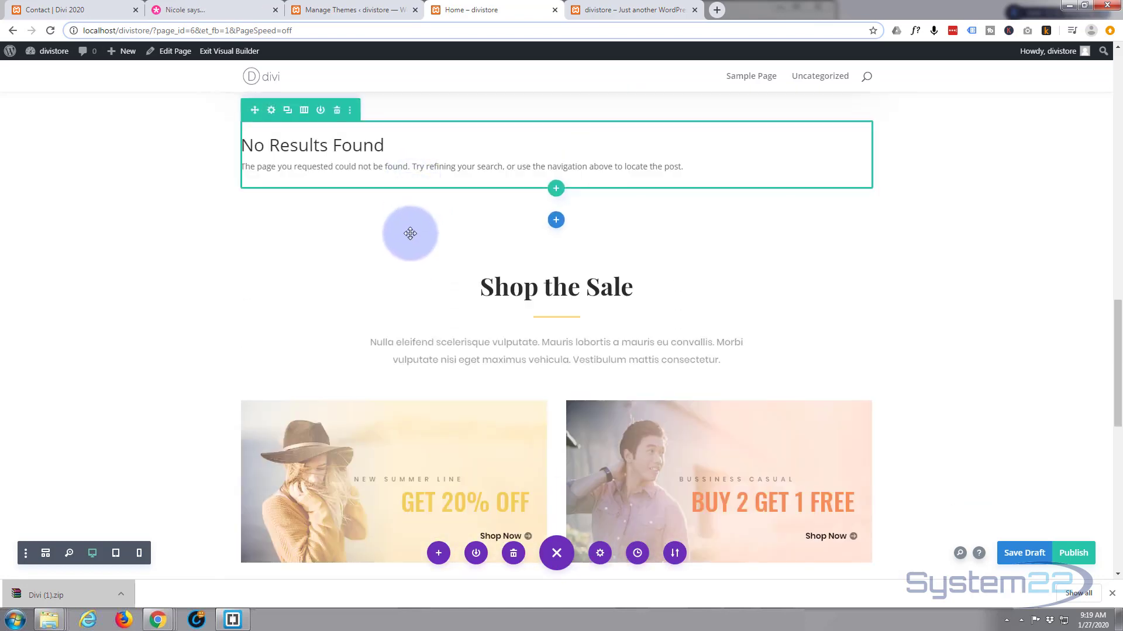
scroll(409, 237, down, 5)
scroll(409, 240, up, 6)
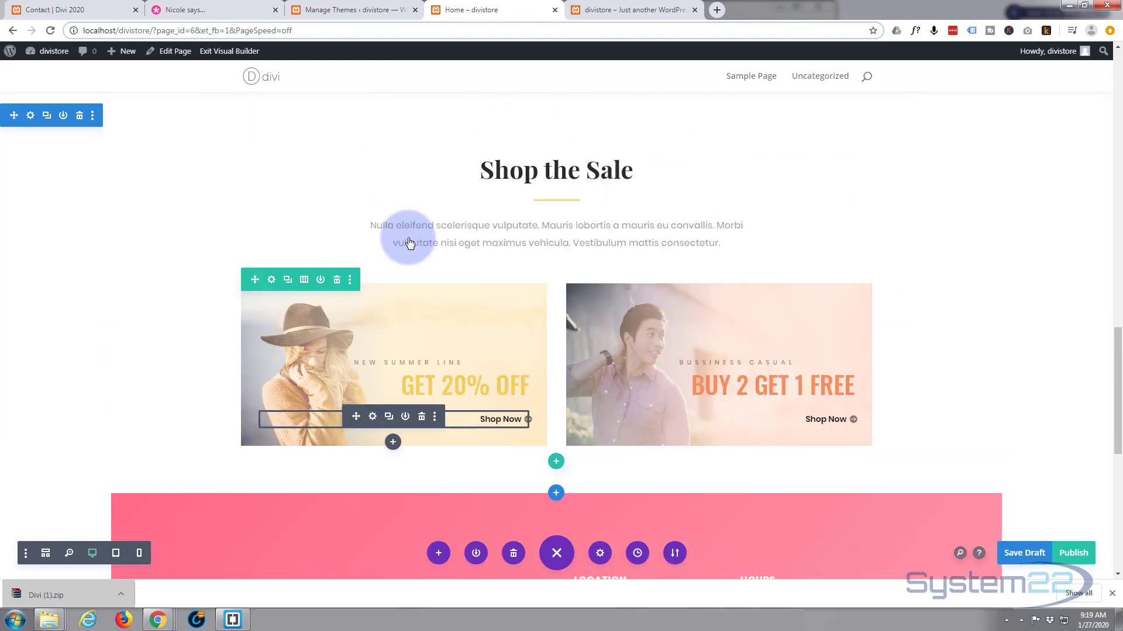
scroll(409, 243, up, 13)
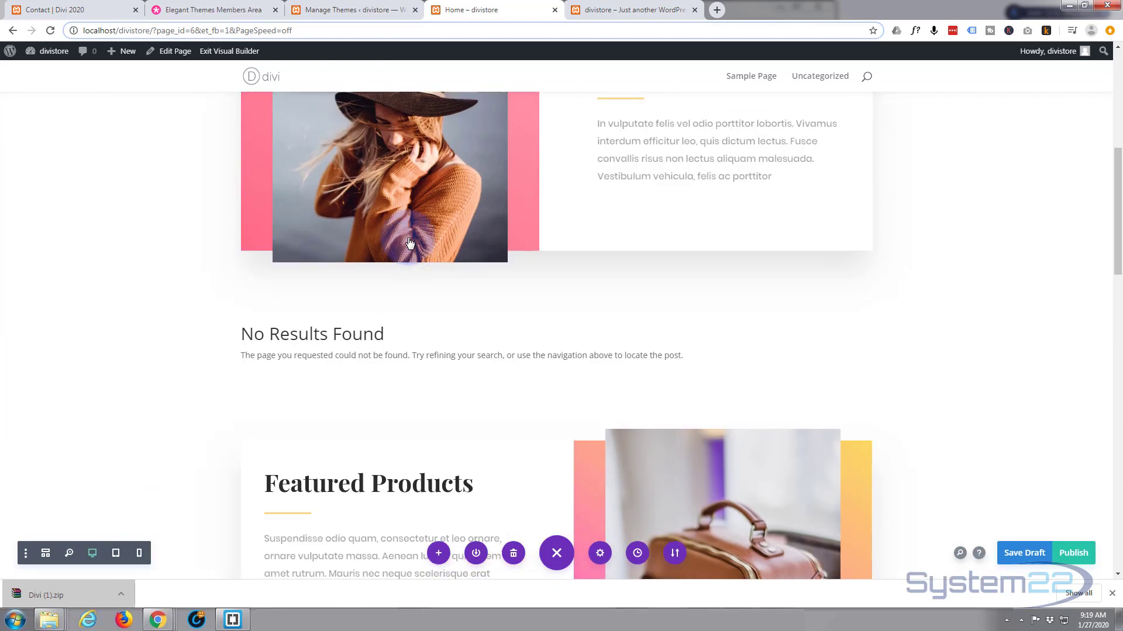
scroll(409, 243, up, 4)
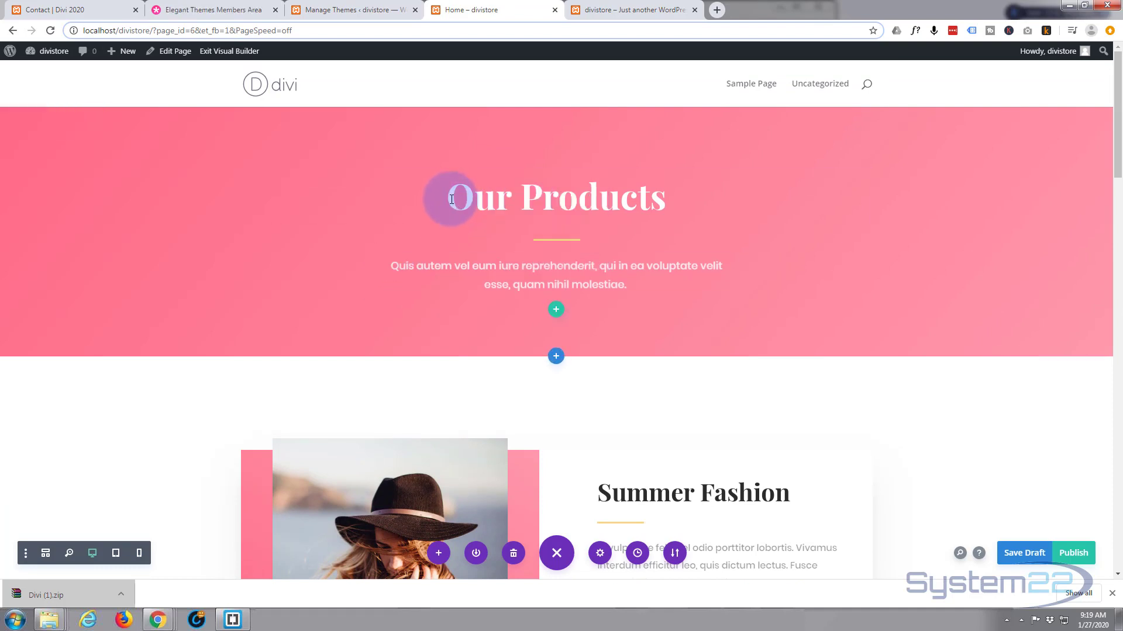
drag(451, 199, 717, 191)
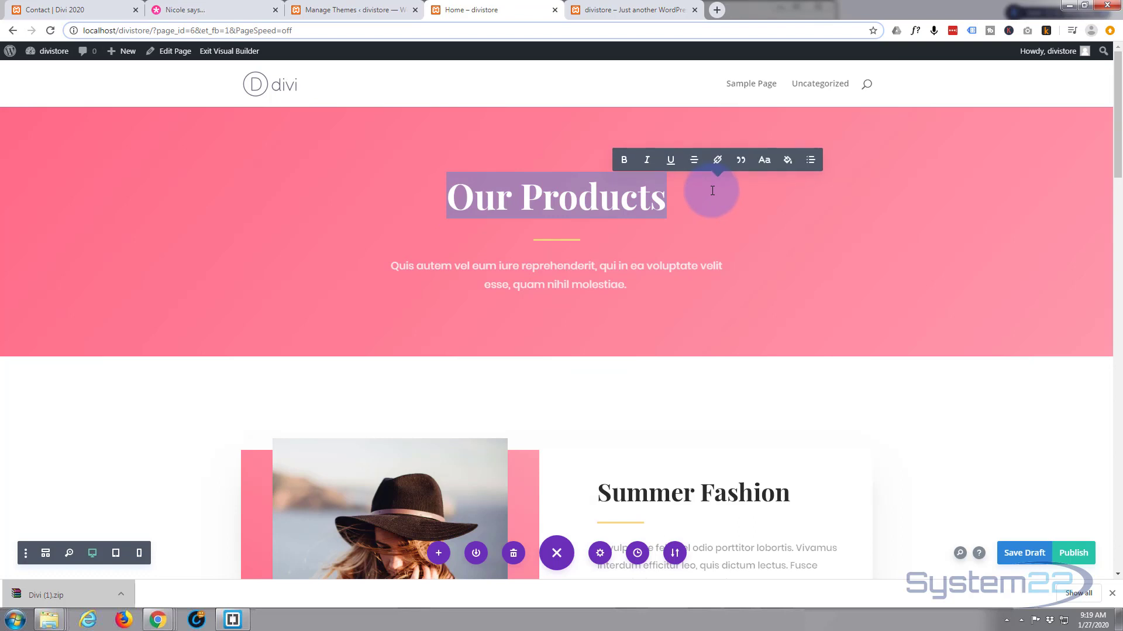
text(Divi)
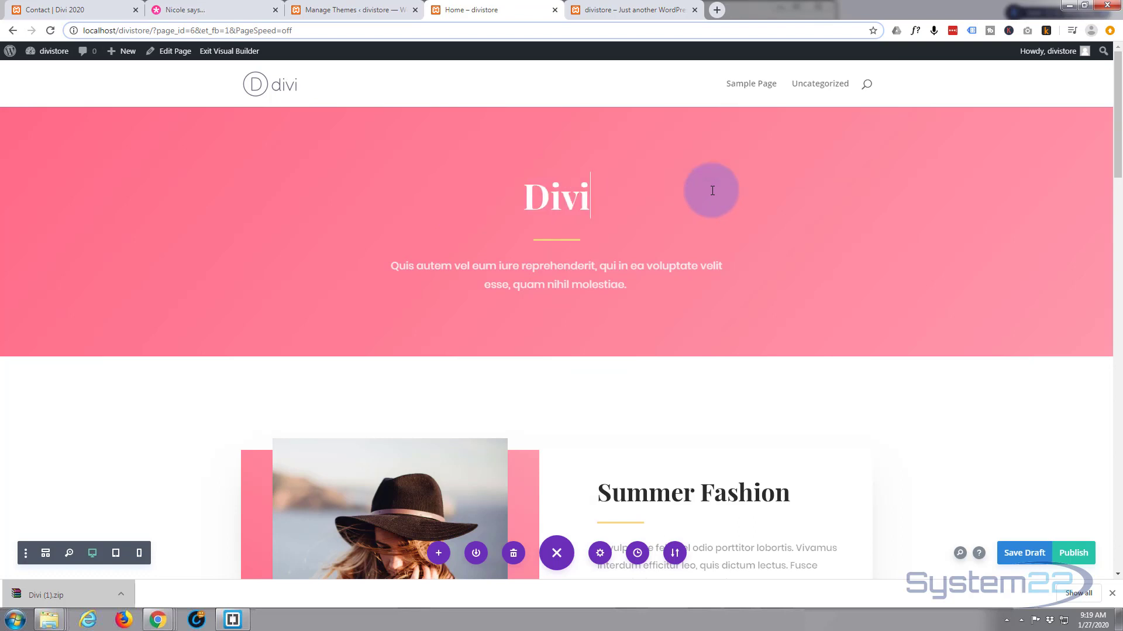
text(Store)
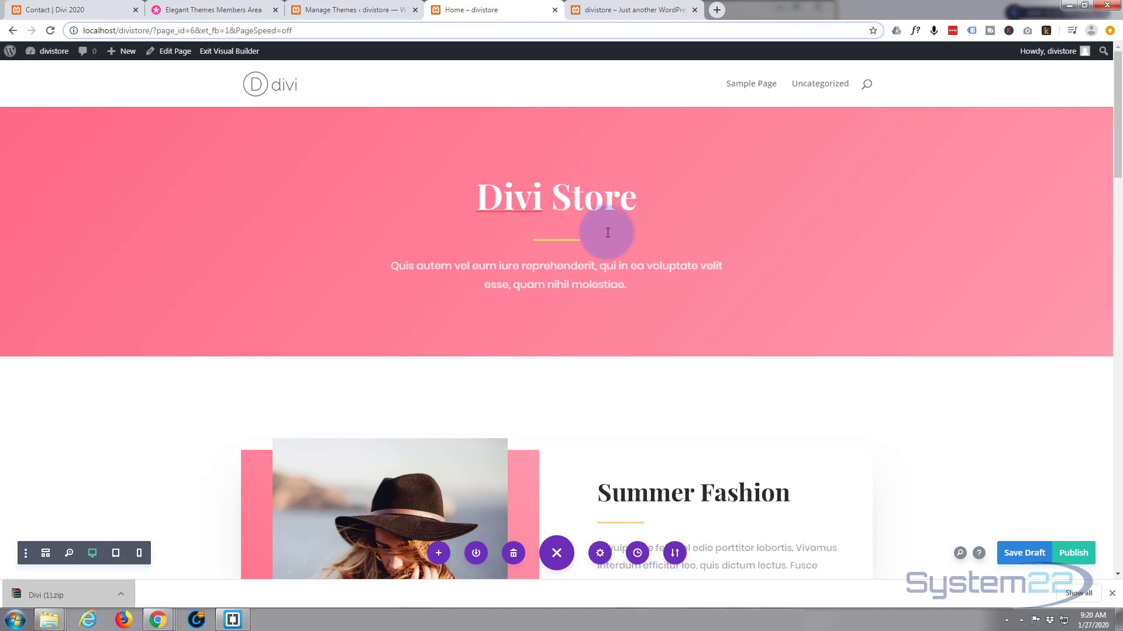
Open the image chooser for the Summer Fashion photo, close it without replacing the picture, and publish the Home page.
scroll(507, 237, down, 3)
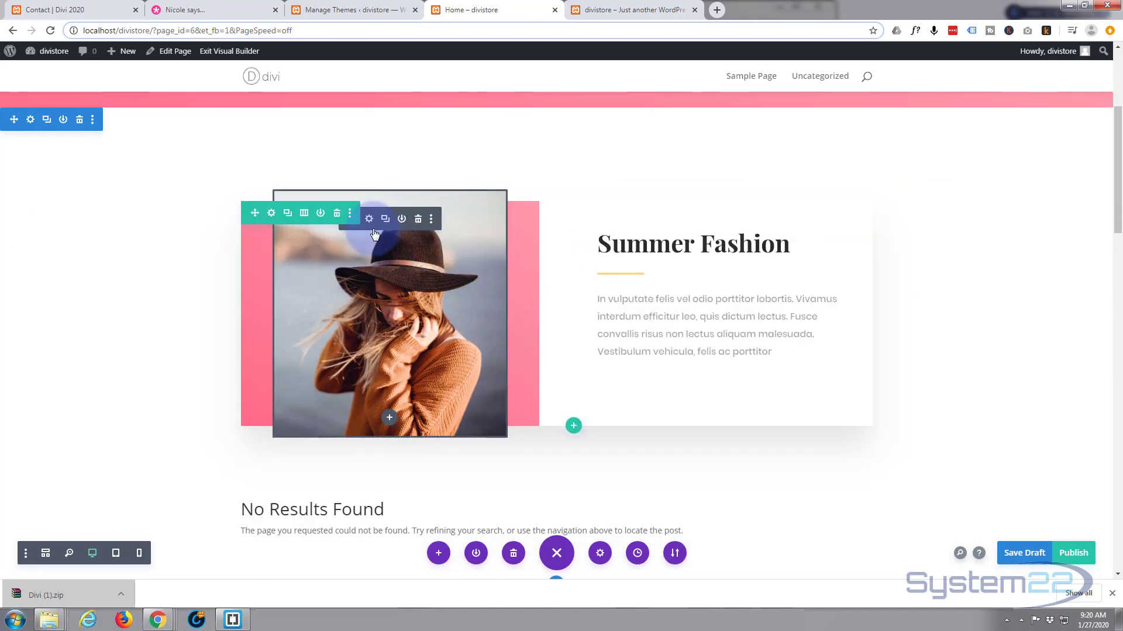
click(368, 221)
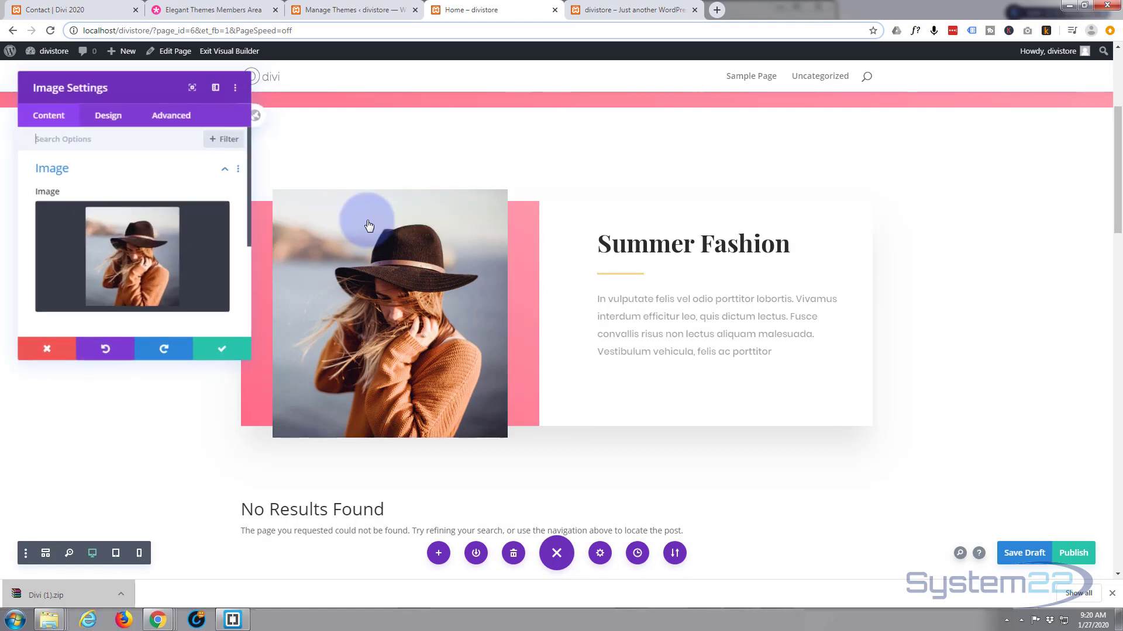
click(124, 246)
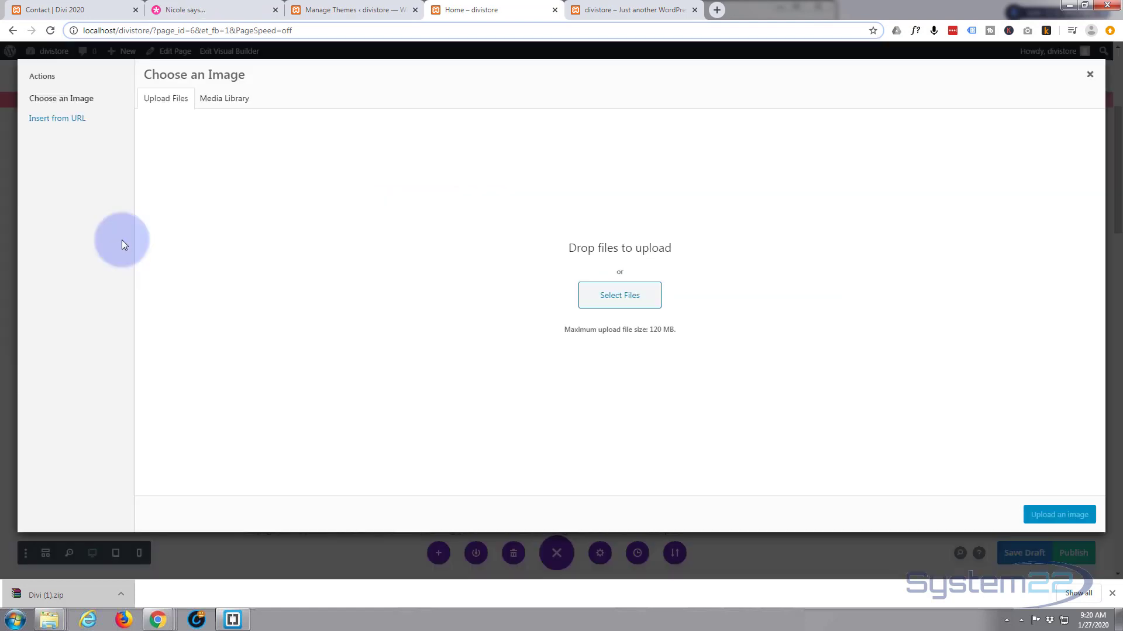
click(1089, 78)
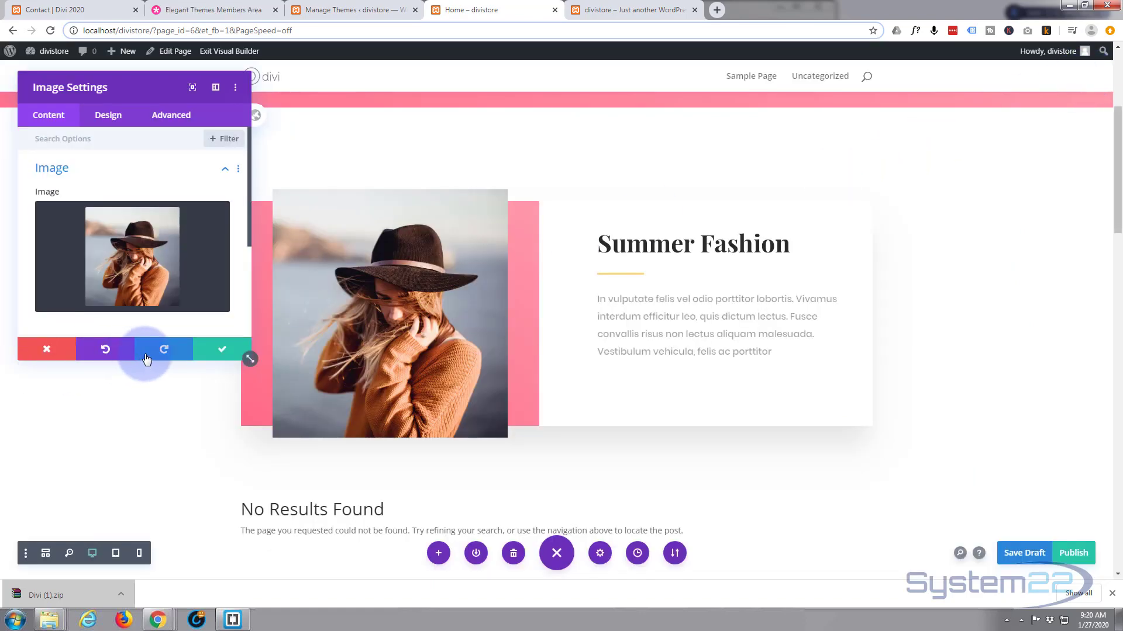
click(232, 349)
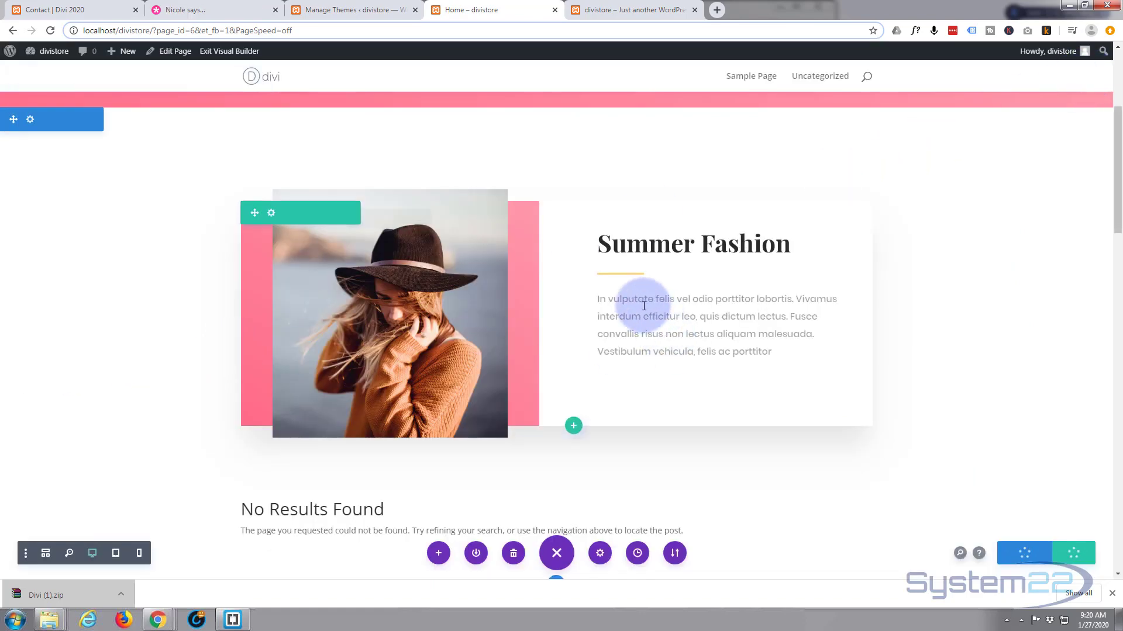
scroll(518, 405, down, 3)
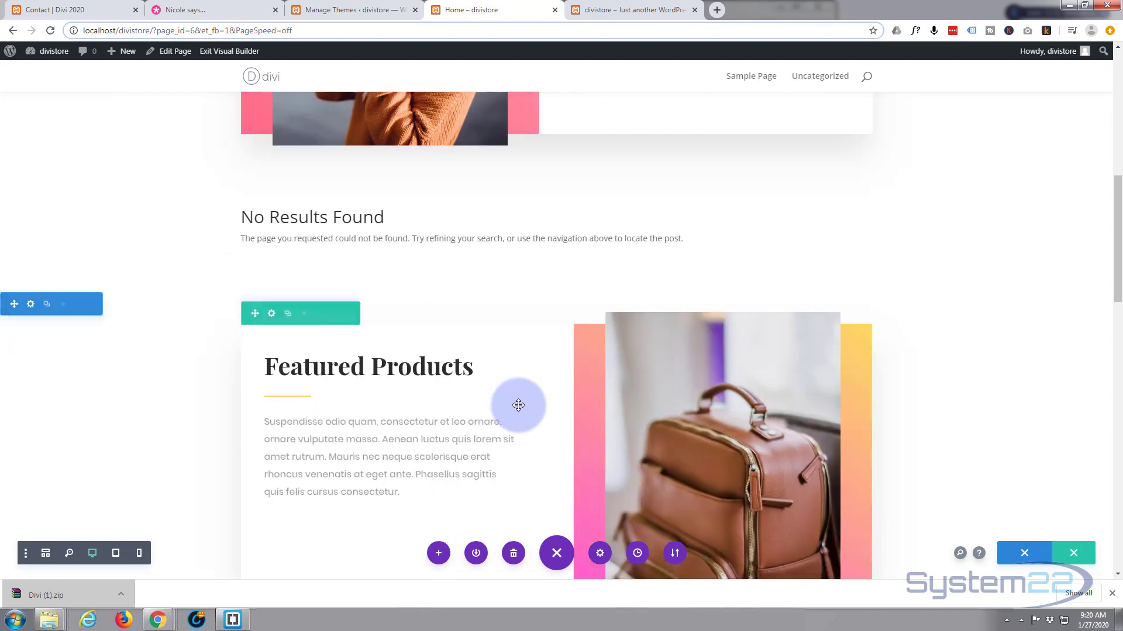
scroll(518, 406, up, 7)
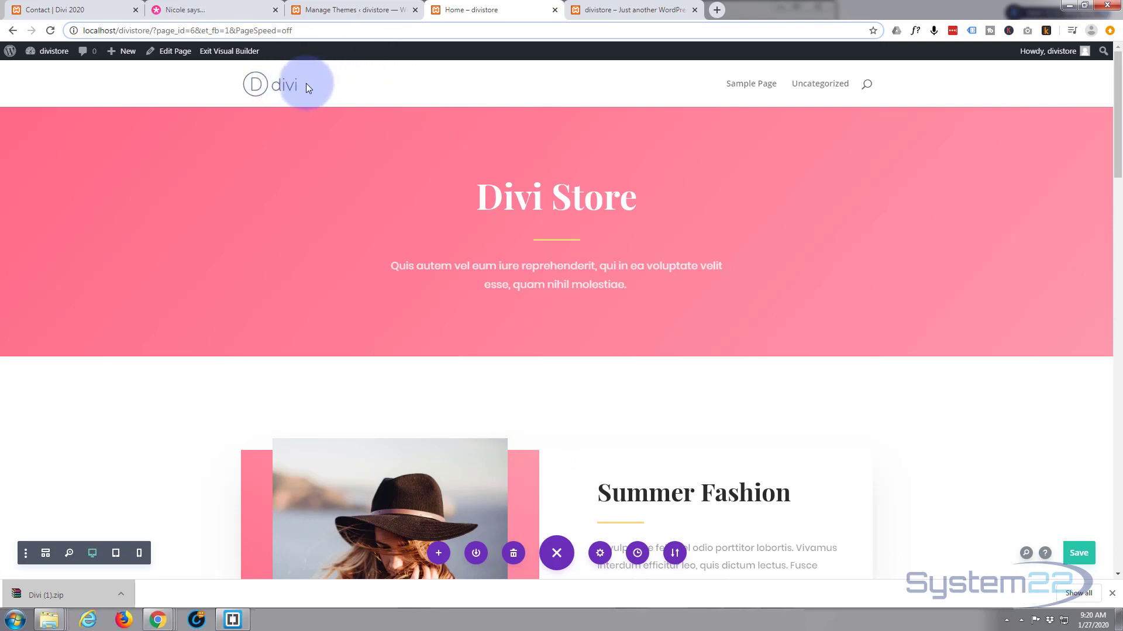
Upload logo74.png as the site logo in the Divi Theme Options and save the changes.
click(327, 16)
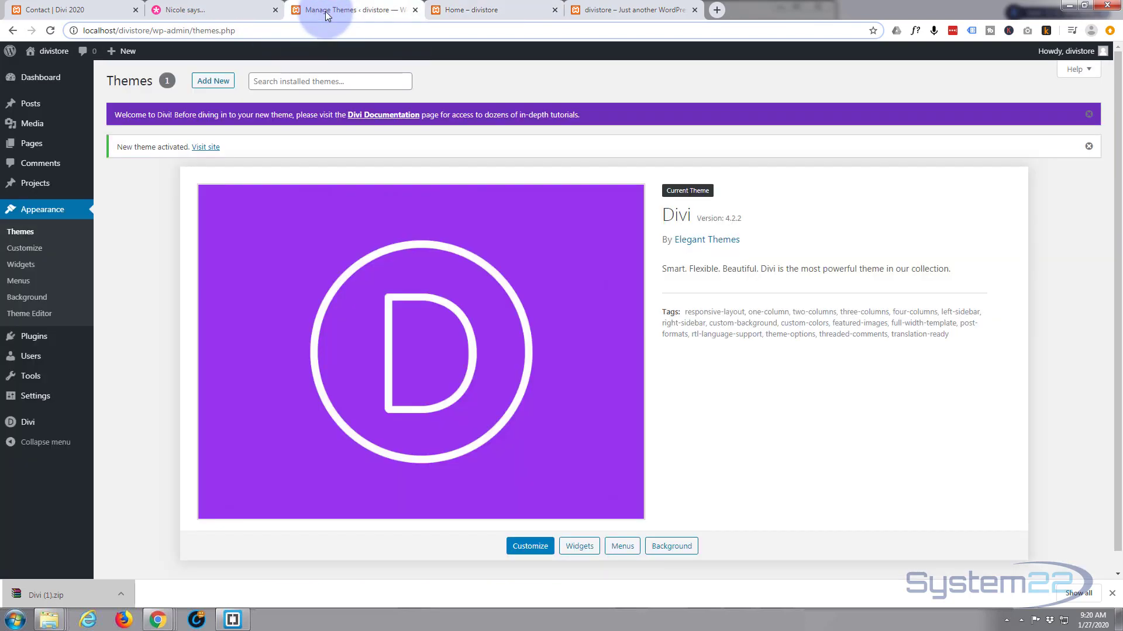
mouse_move(42, 86)
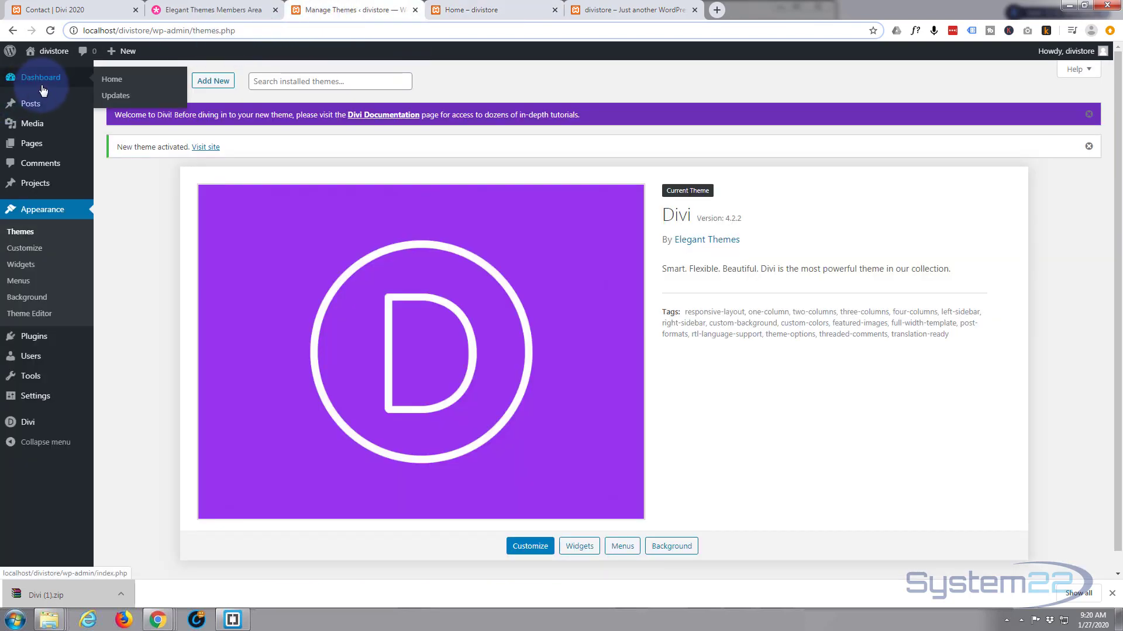
click(32, 426)
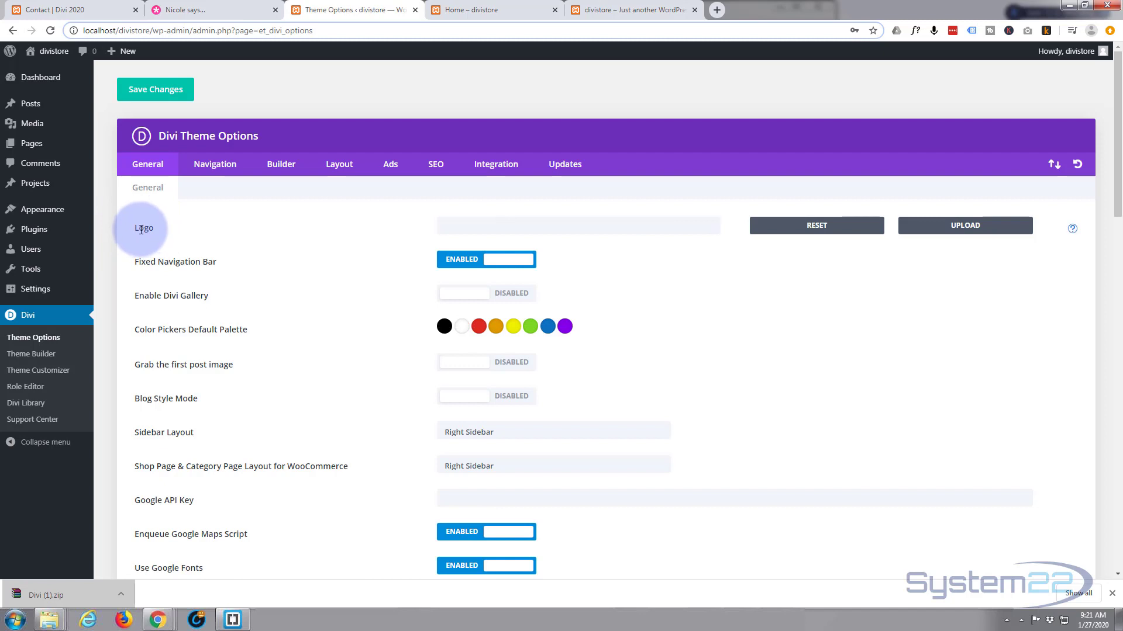
click(961, 230)
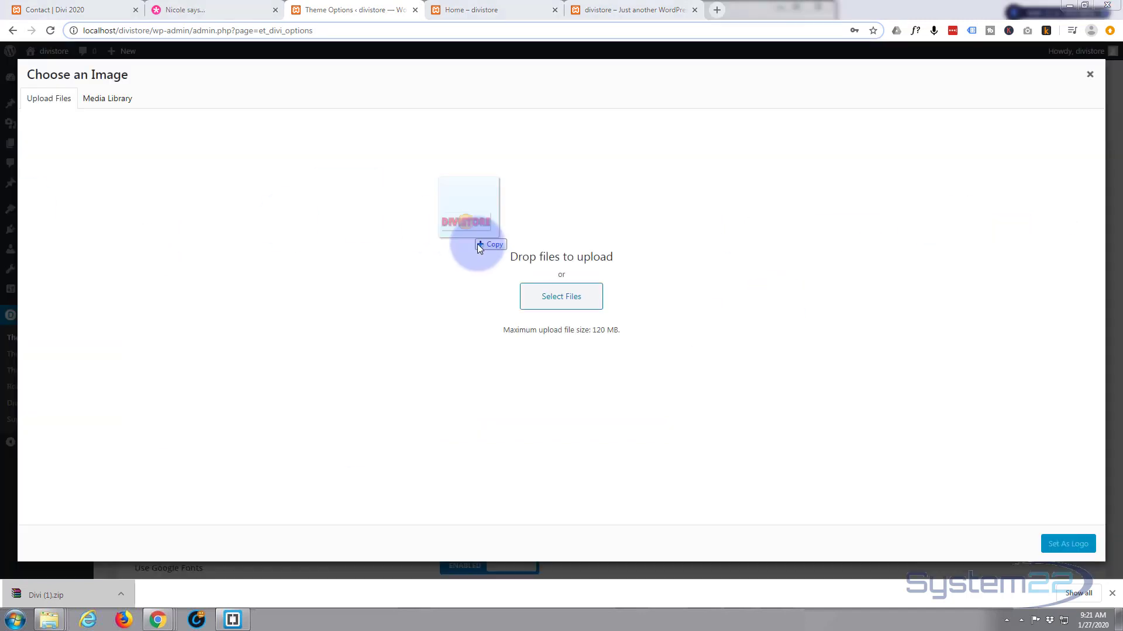
drag(477, 244, 559, 272)
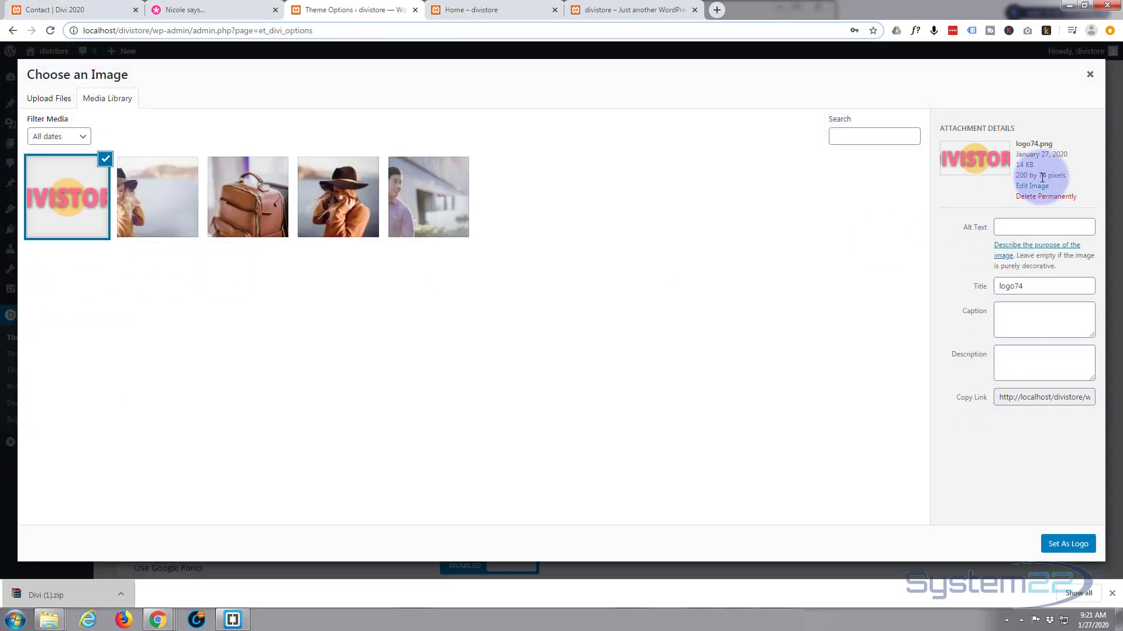
click(1068, 546)
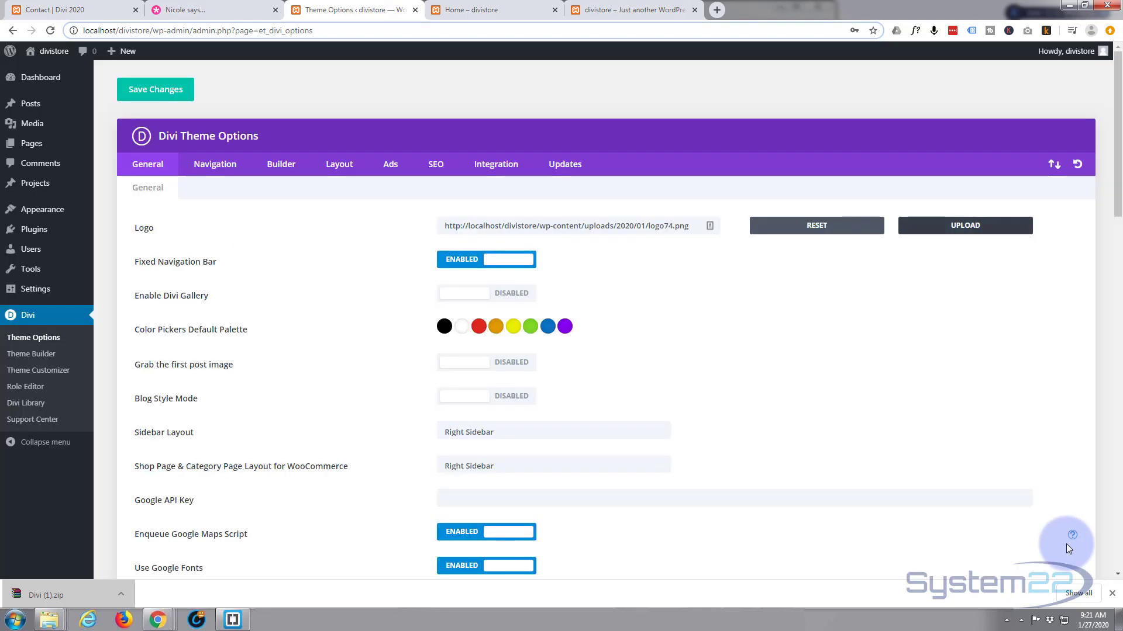
click(157, 93)
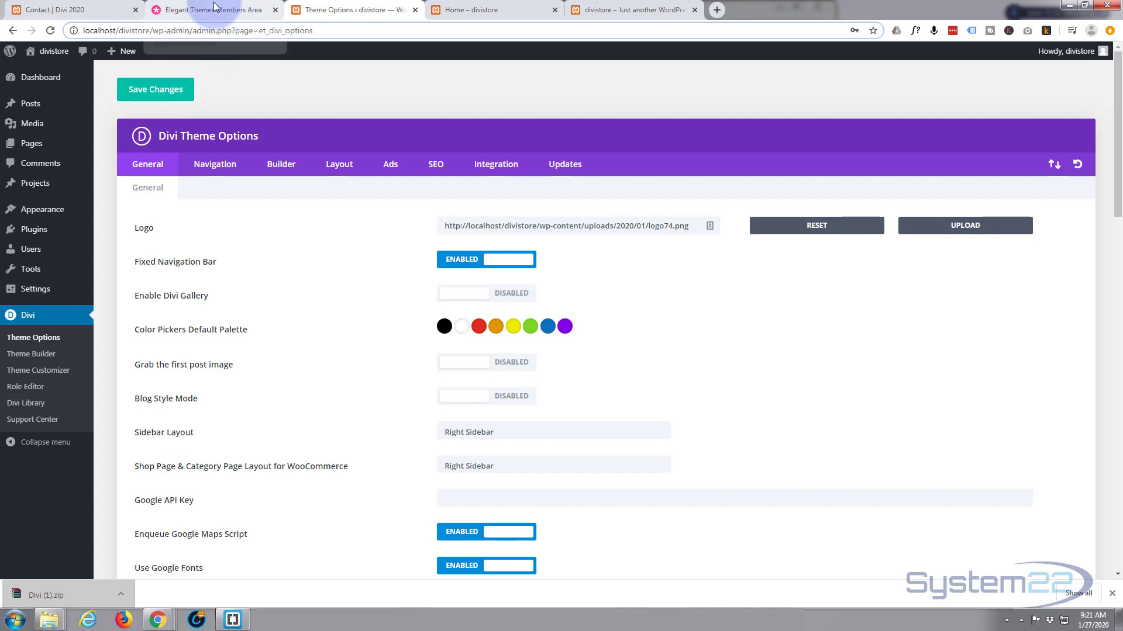
Save the Home page and exit the visual builder to view the live page.
click(463, 8)
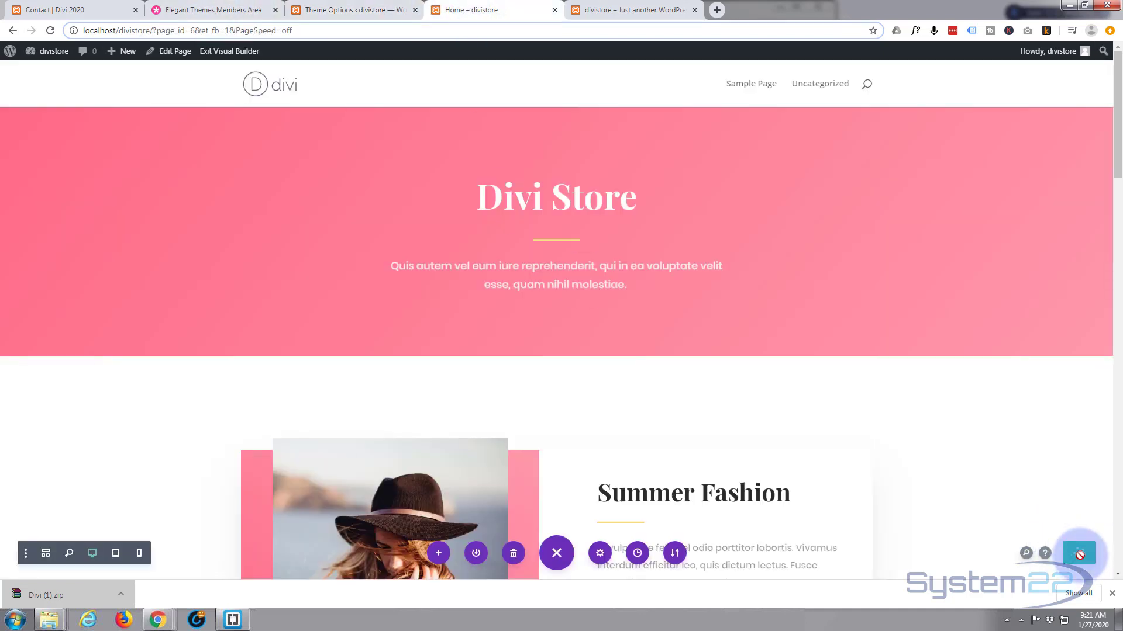
mouse_move(520, 255)
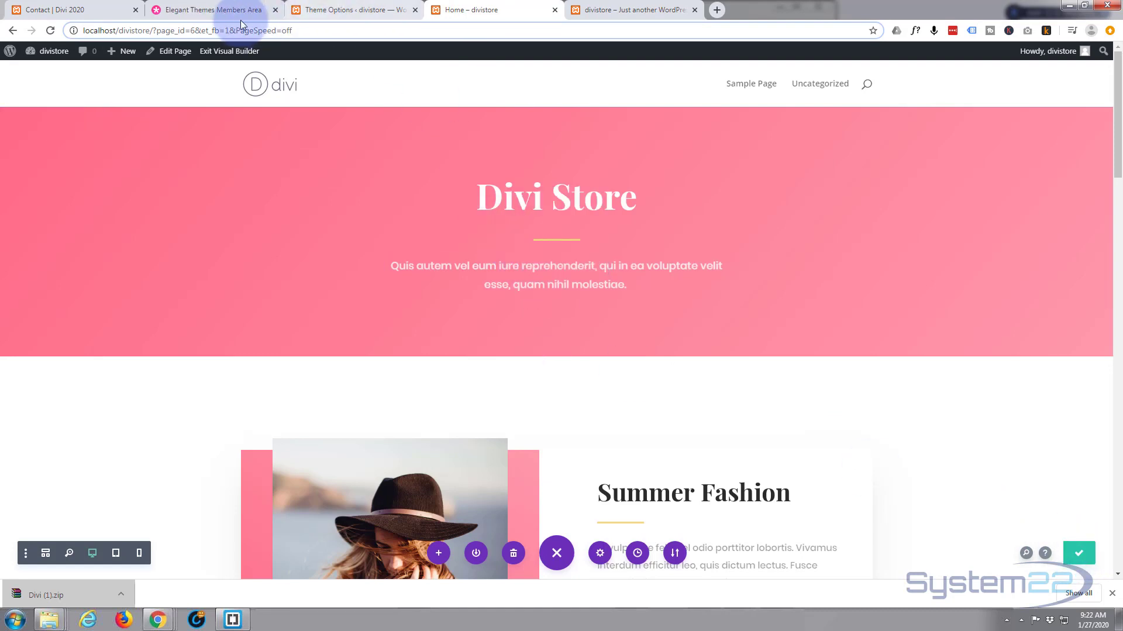
click(227, 53)
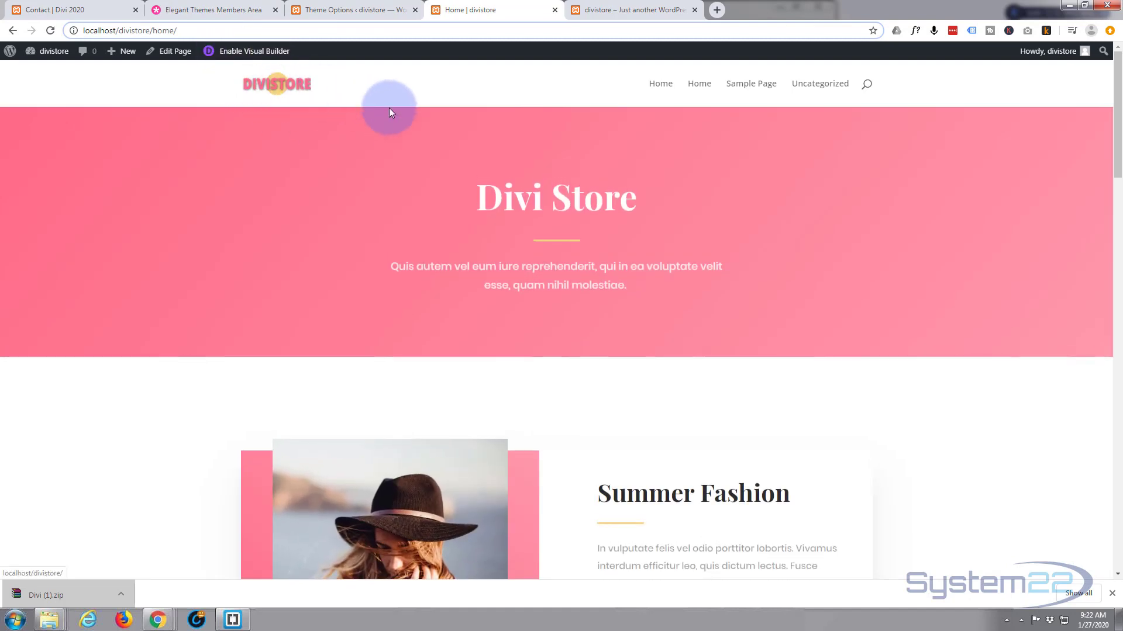
Inspect the header section's background gradient in the developer tools and copy its first colour, #ff6a88.
right_click(6, 117)
click(63, 275)
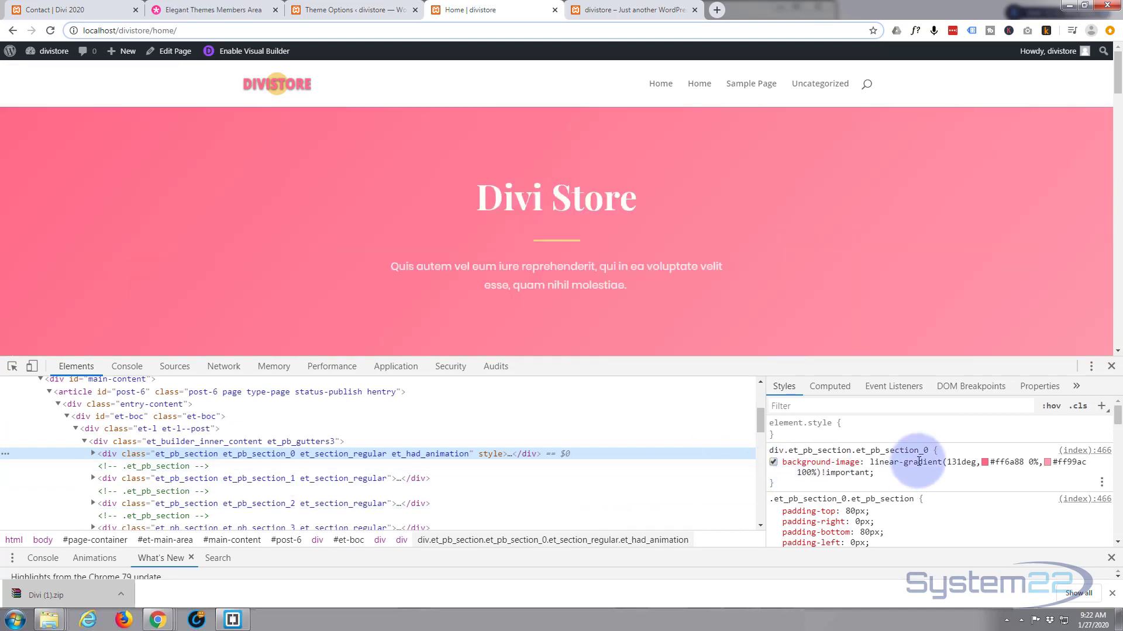
click(992, 462)
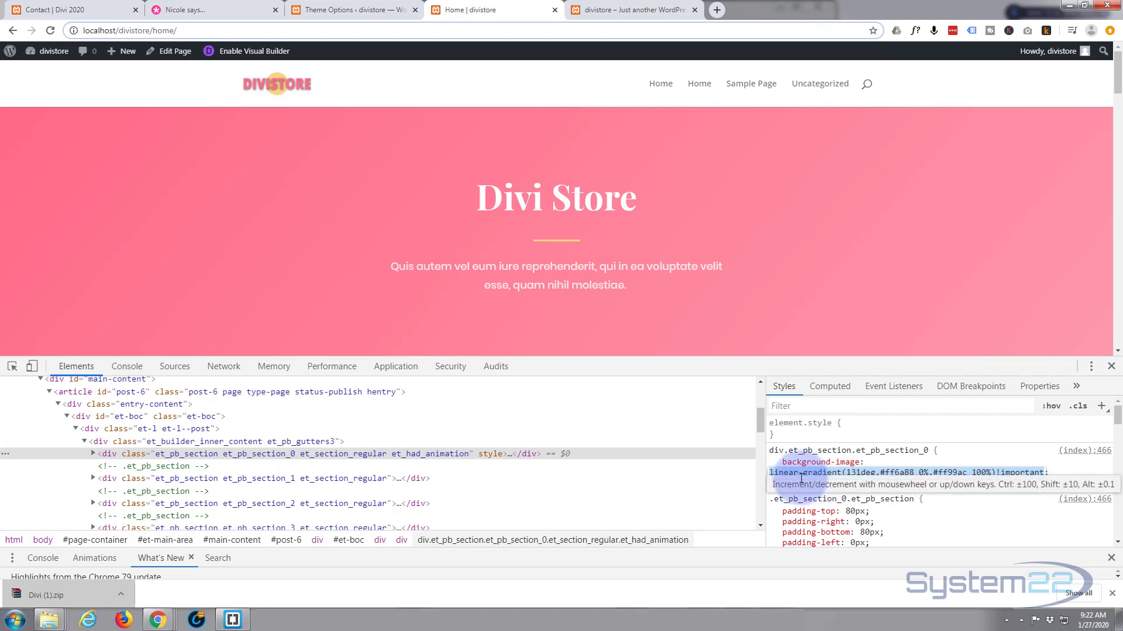
click(884, 473)
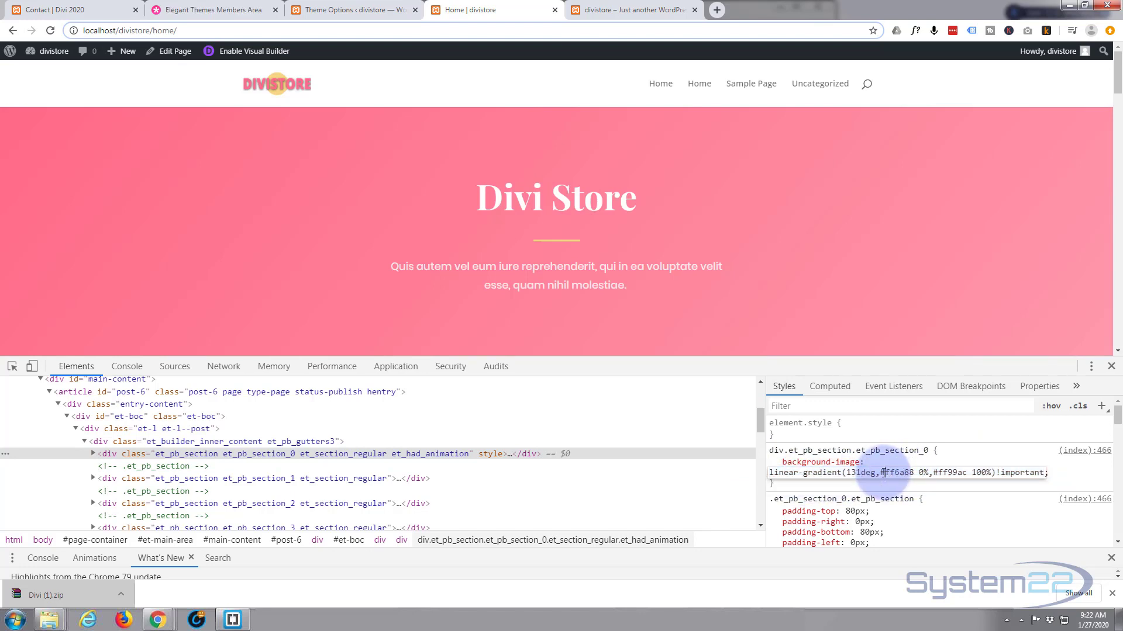
drag(883, 473, 911, 473)
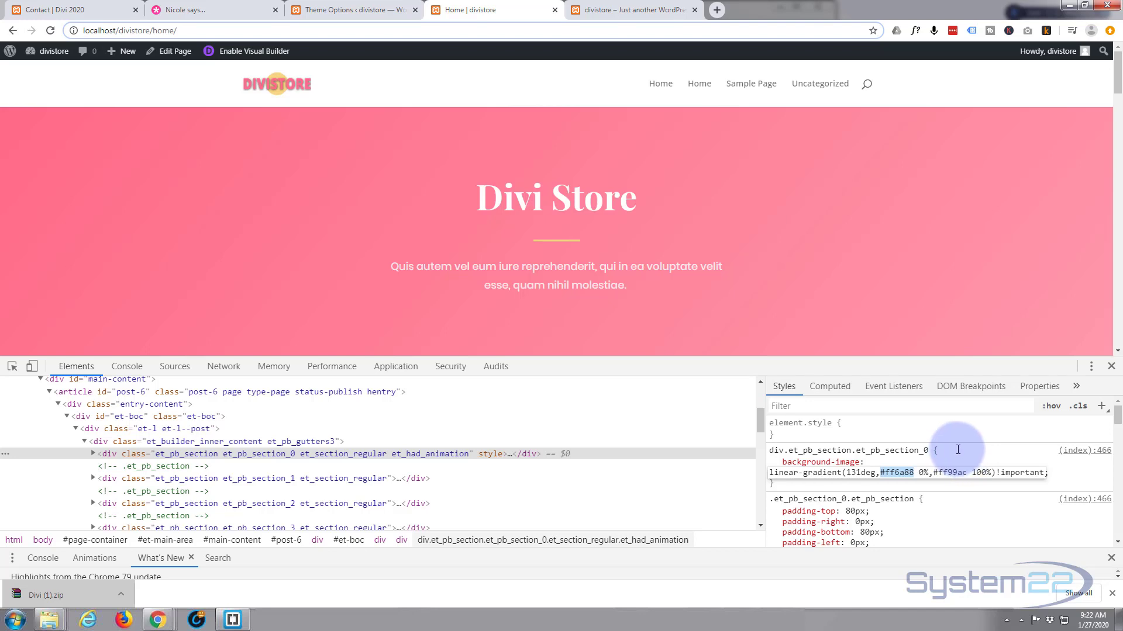
click(1111, 367)
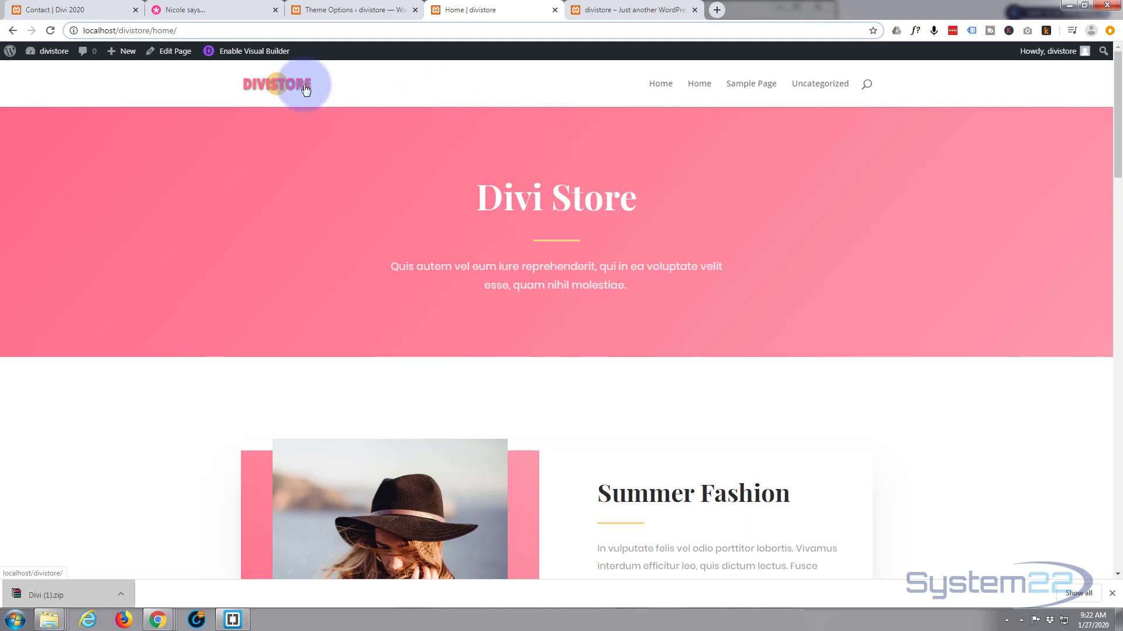
In the Divi Theme Customizer's homepage settings, make the homepage a static page and choose Home.
click(347, 8)
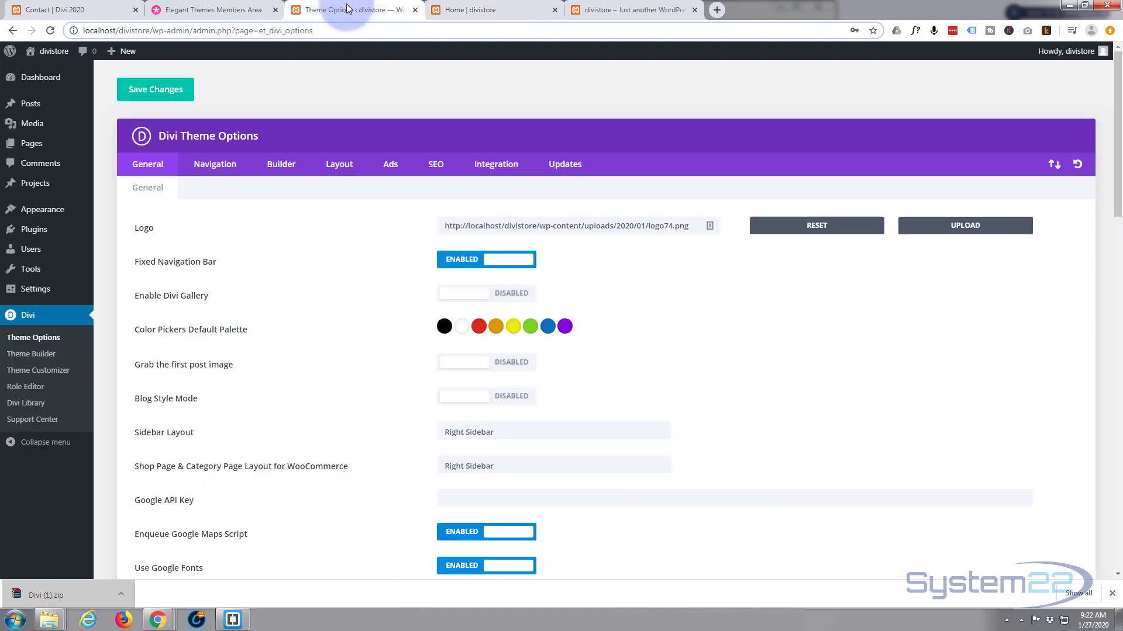
click(40, 376)
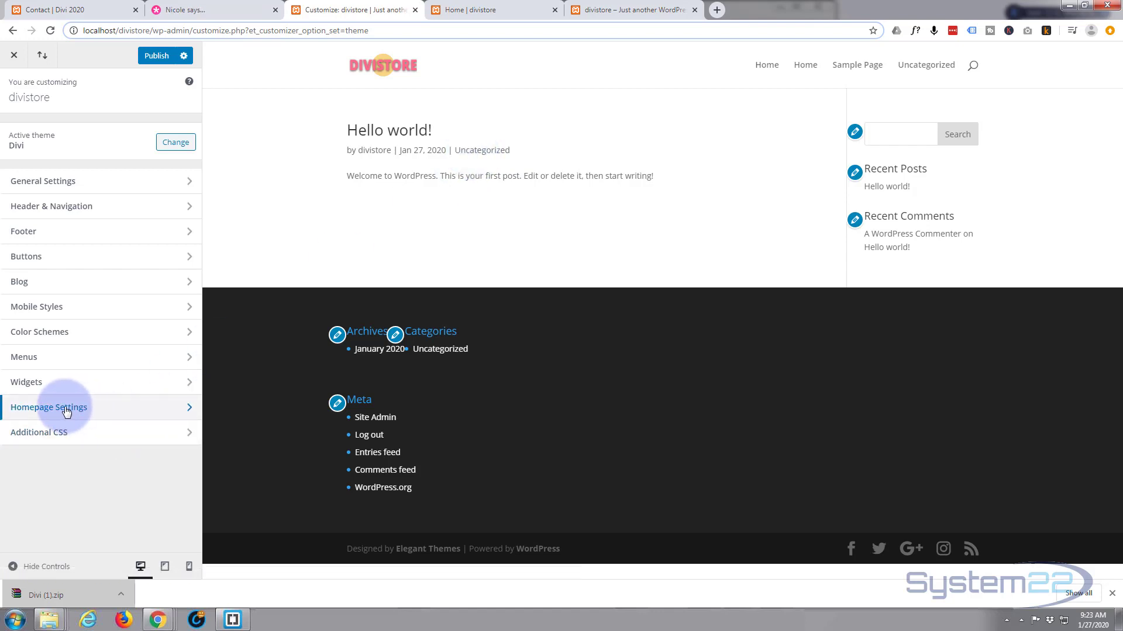
click(25, 409)
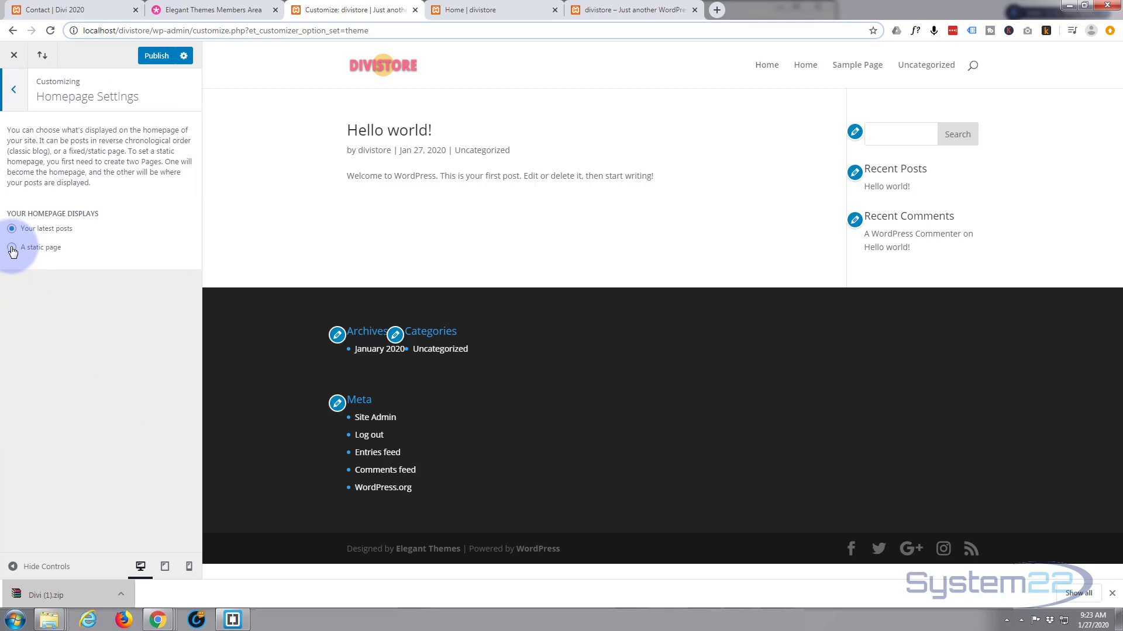
click(13, 248)
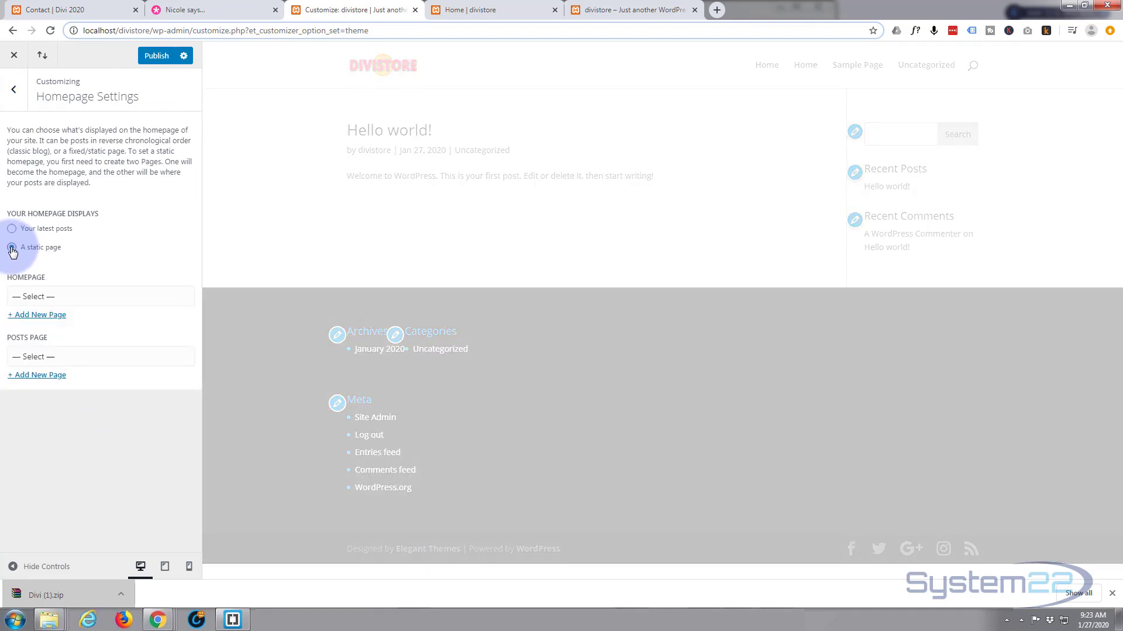
click(90, 298)
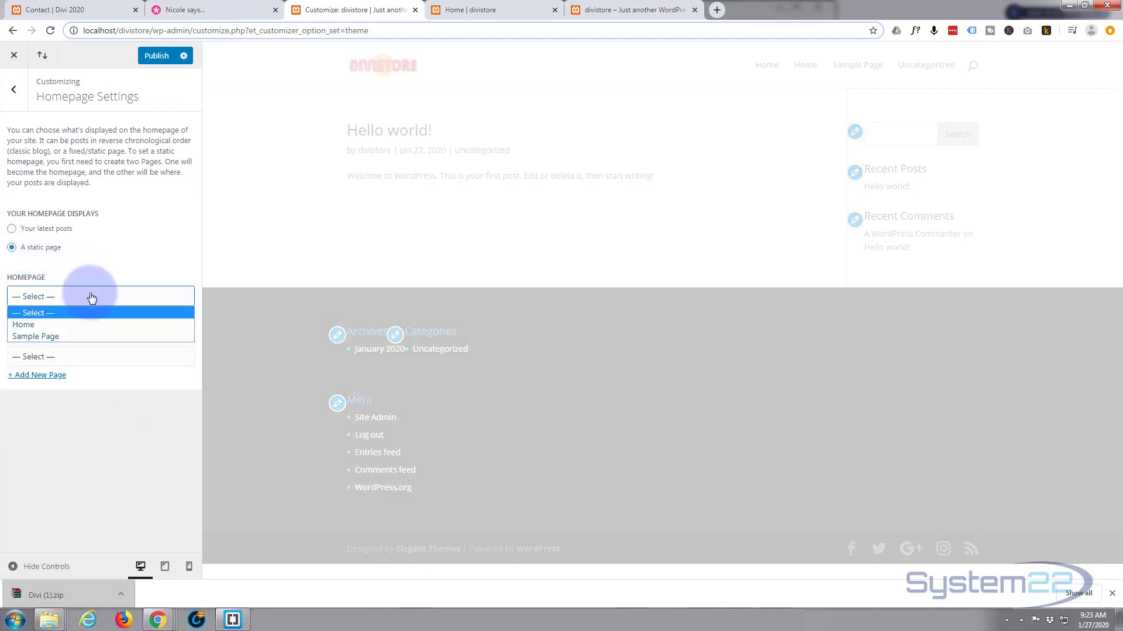
click(31, 326)
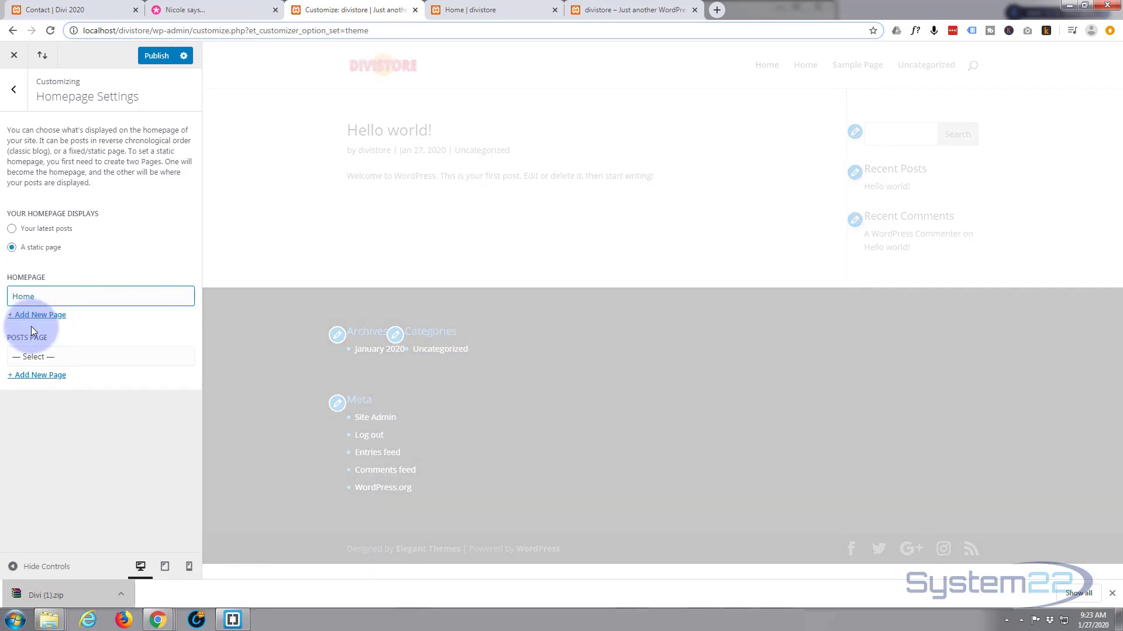
Review the new homepage in the preview, then check the Site Identity options in the general settings.
scroll(426, 349, down, 8)
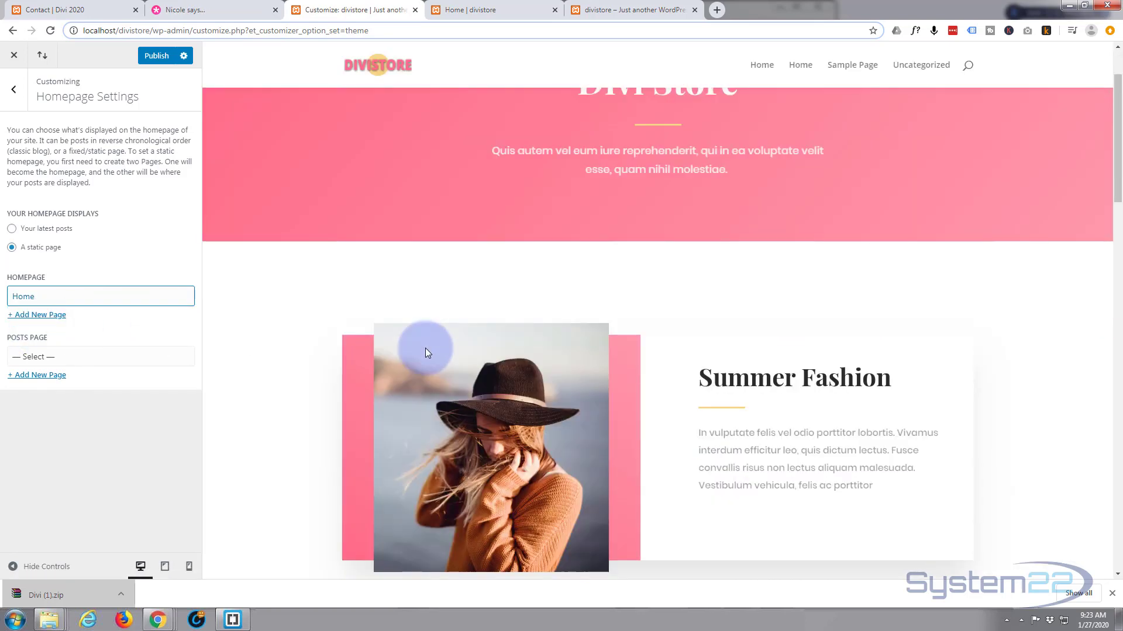
scroll(426, 349, up, 5)
scroll(425, 350, up, 3)
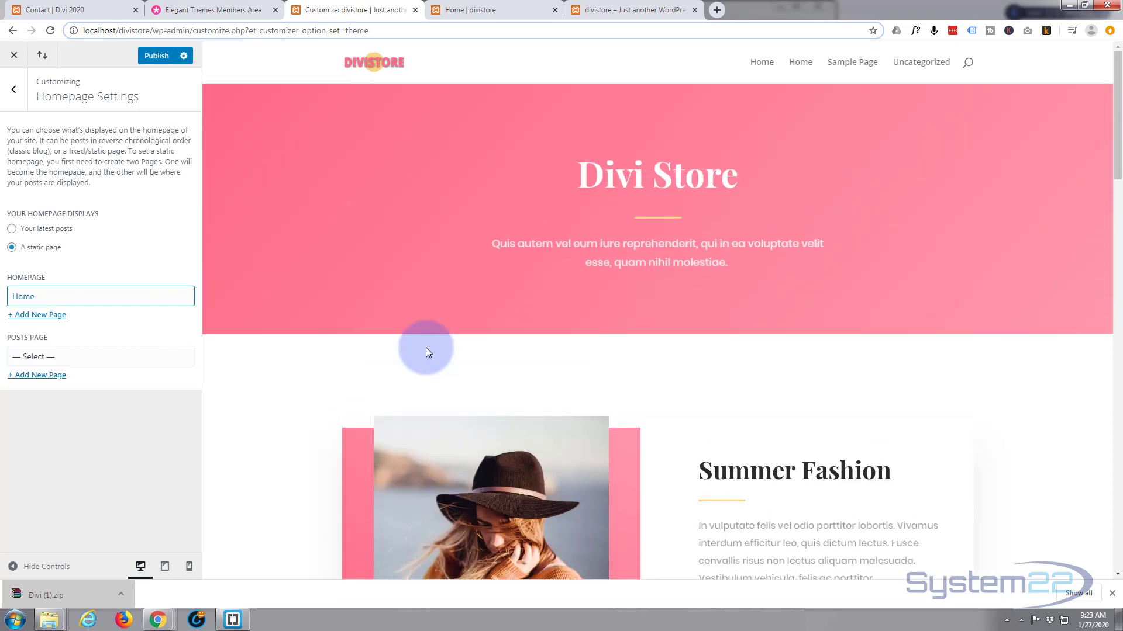
click(13, 92)
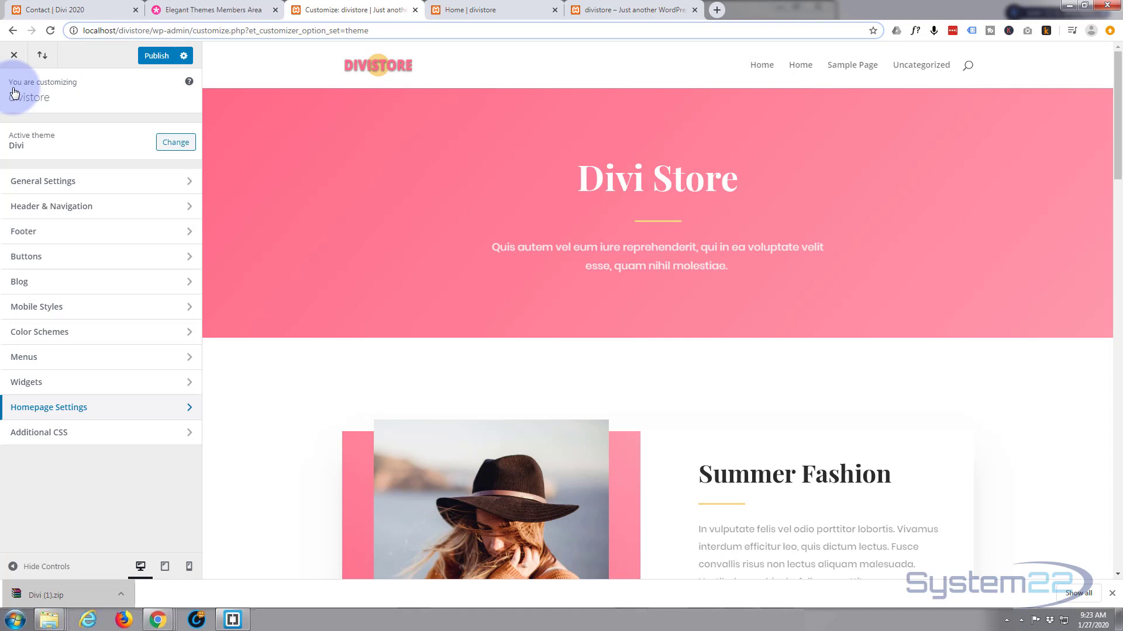
click(117, 187)
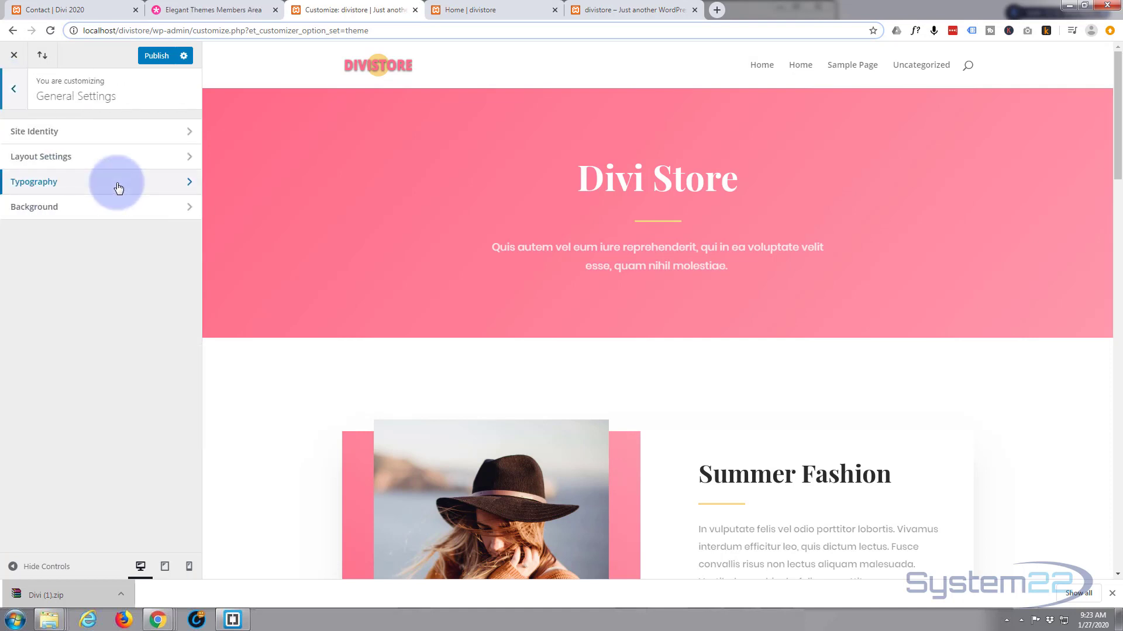
click(119, 144)
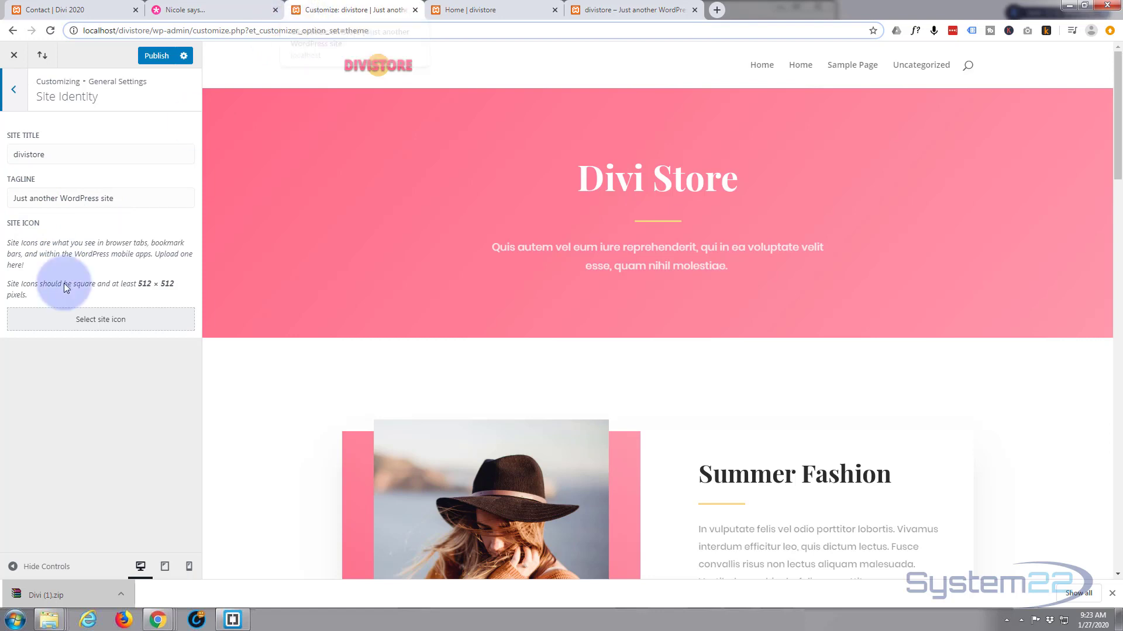
click(13, 93)
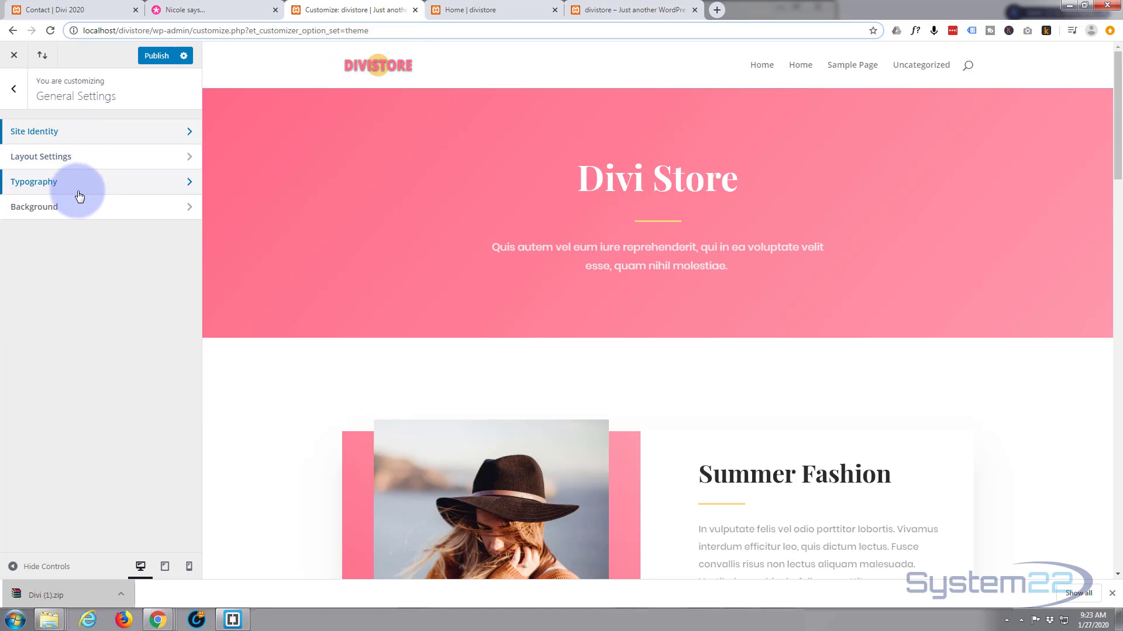
In the general layout settings, try the boxed layout and turn it off, then set the theme accent color to #ff6a88.
click(90, 161)
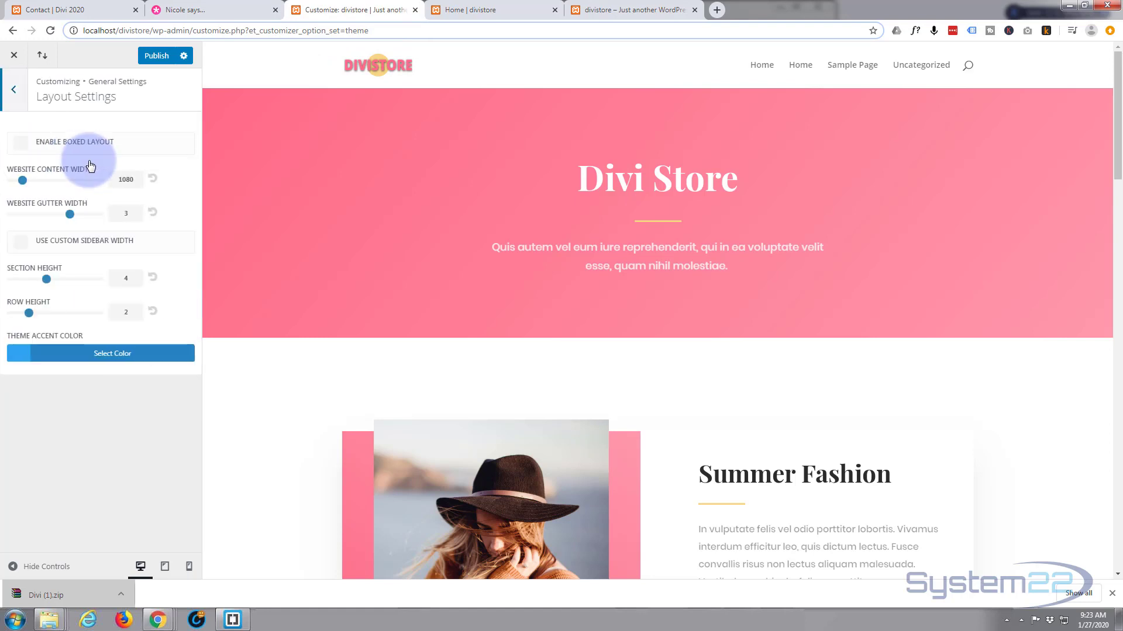
click(21, 145)
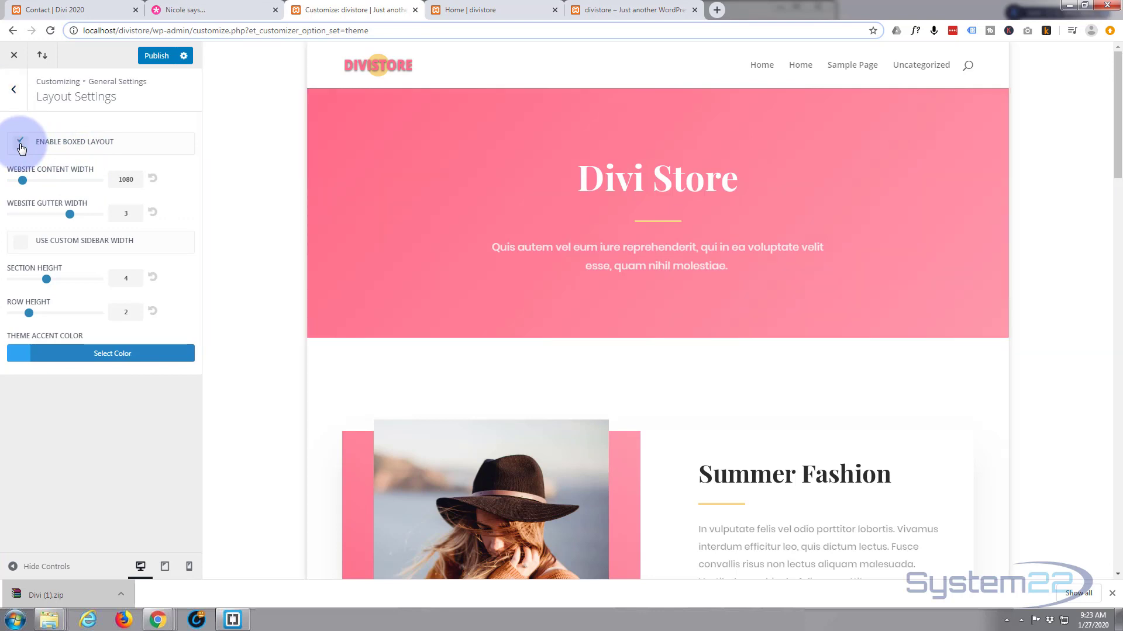
click(21, 146)
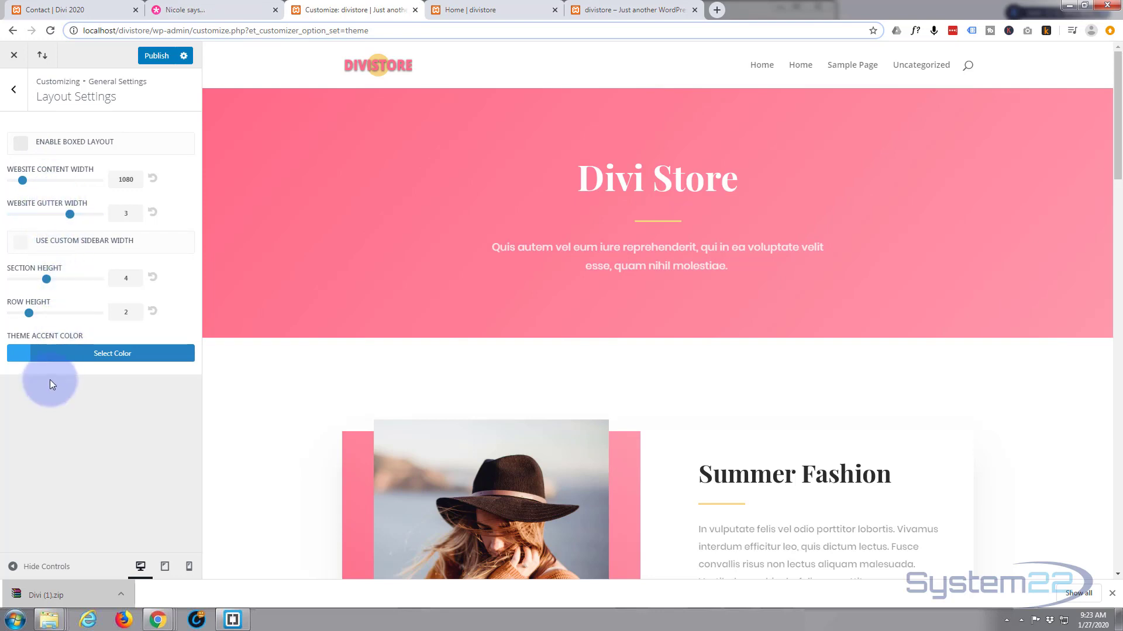
click(113, 353)
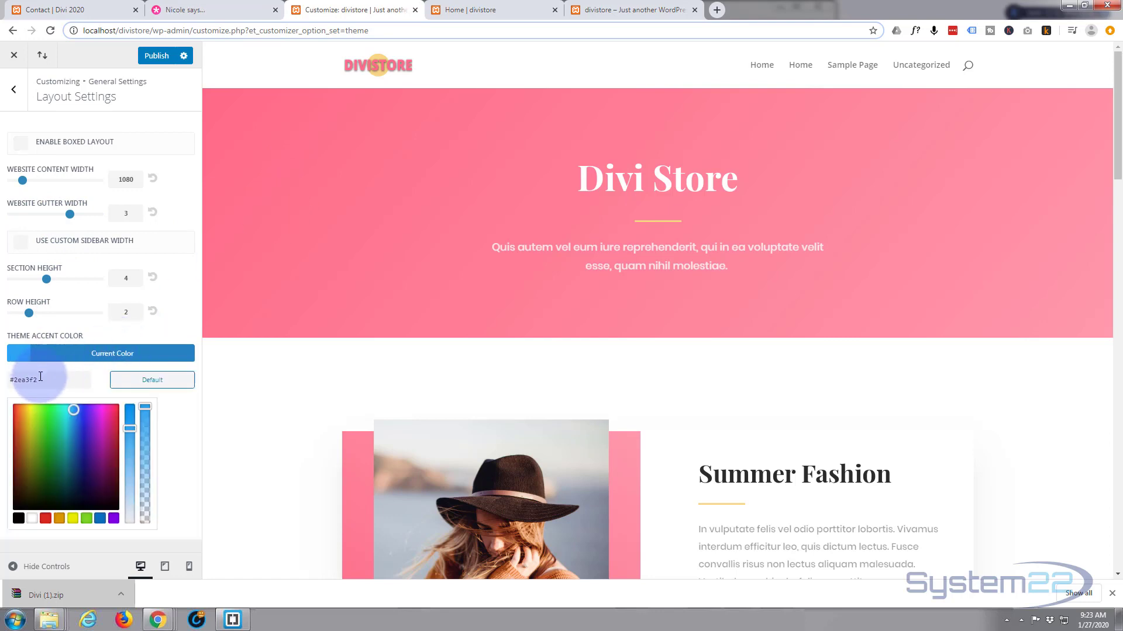
drag(38, 380, 3, 382)
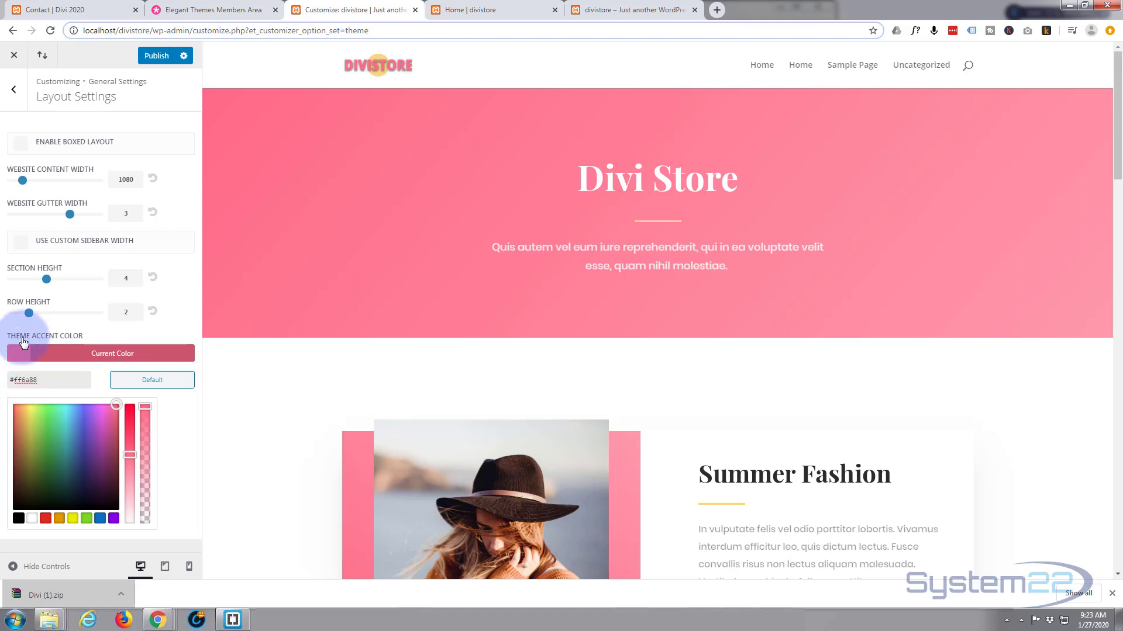
click(11, 91)
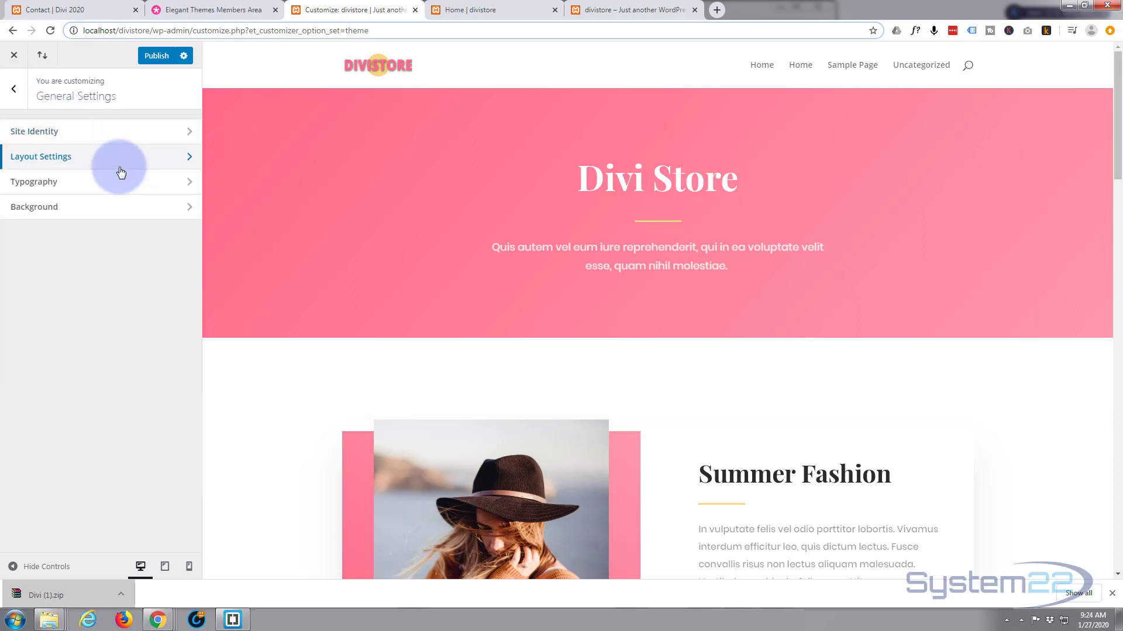
Set the body link color to #ff6a88 in the general typography settings.
click(117, 188)
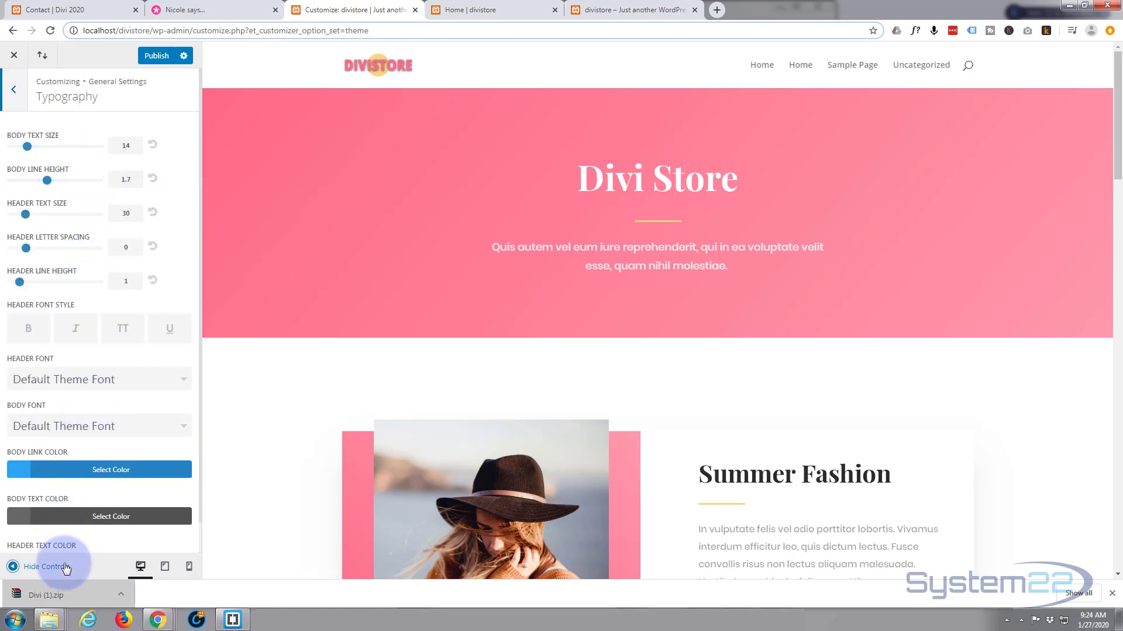
scroll(97, 420, down, 1)
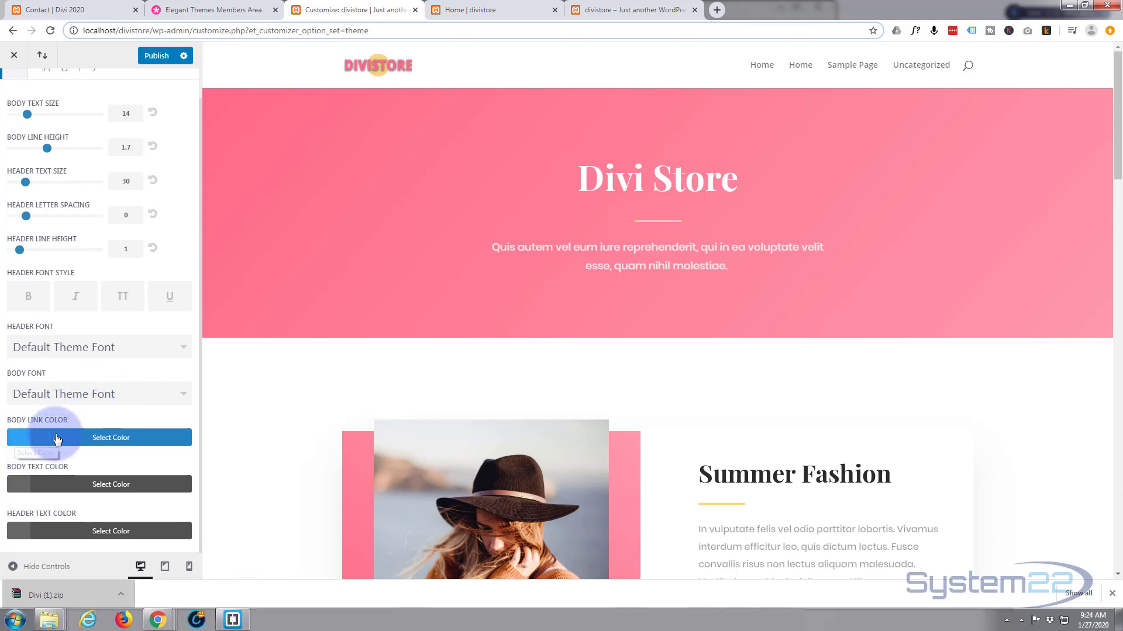
click(90, 439)
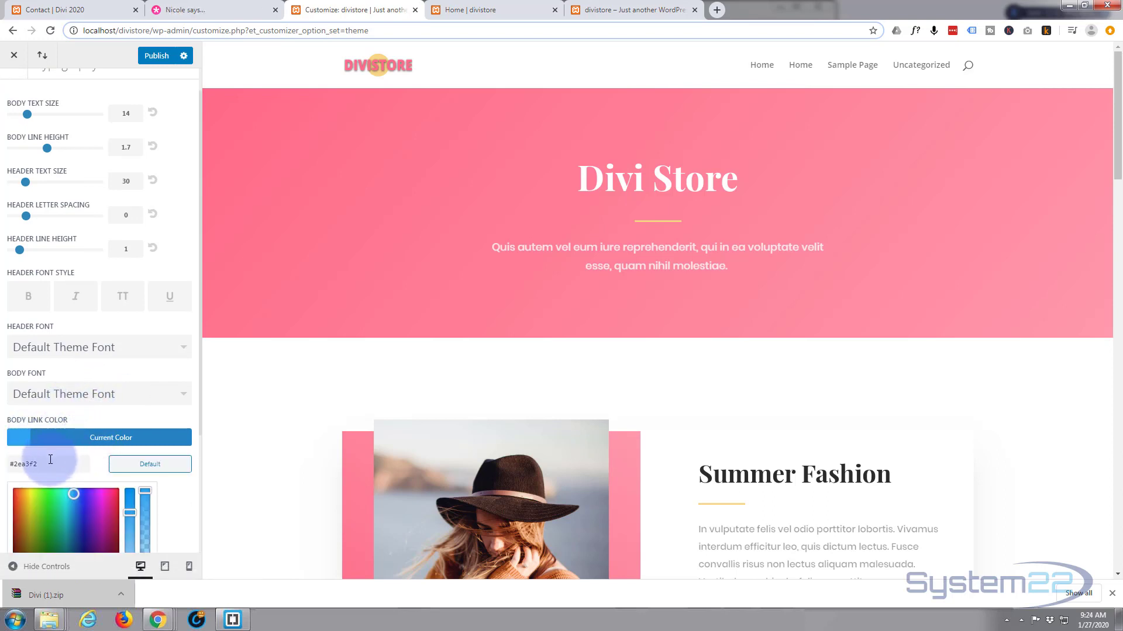
drag(51, 463, 1, 463)
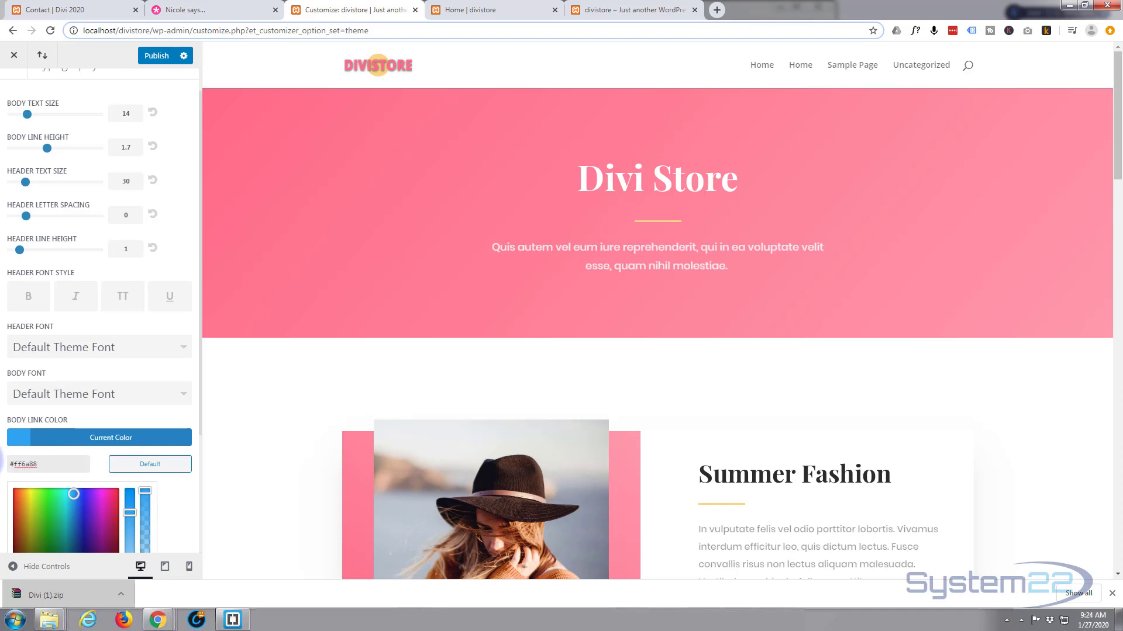
scroll(49, 148, up, 2)
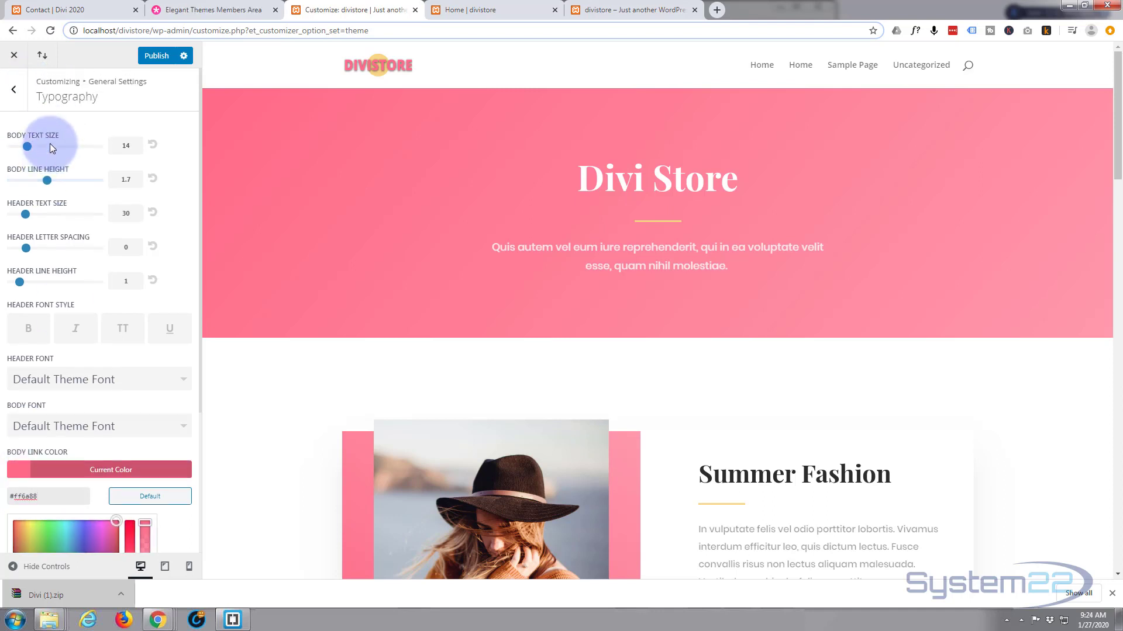
click(13, 92)
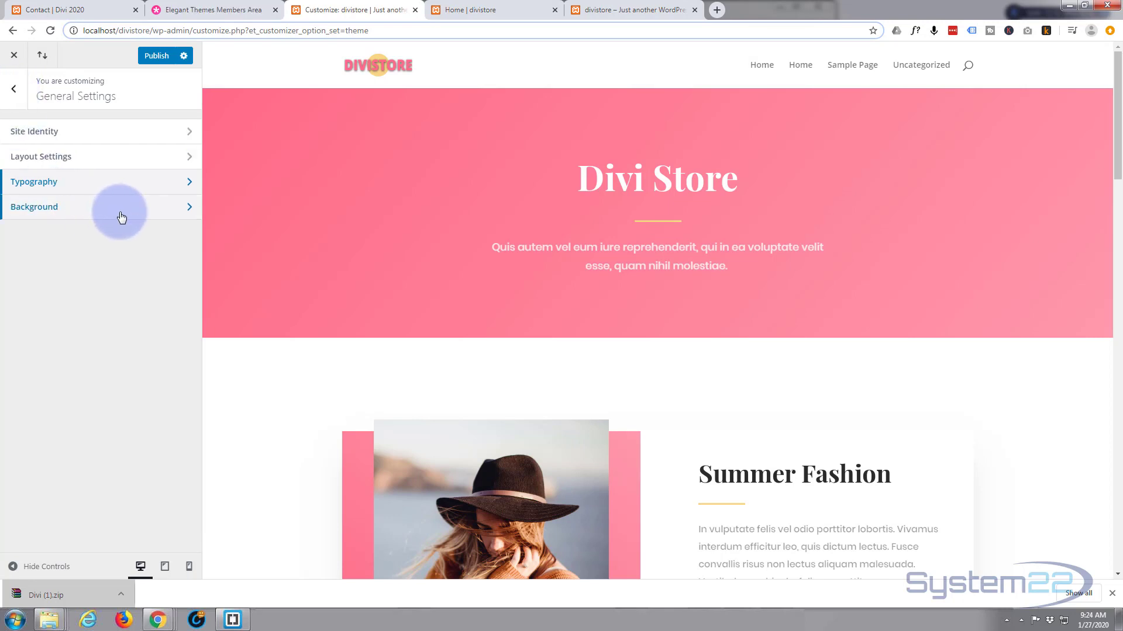
click(15, 89)
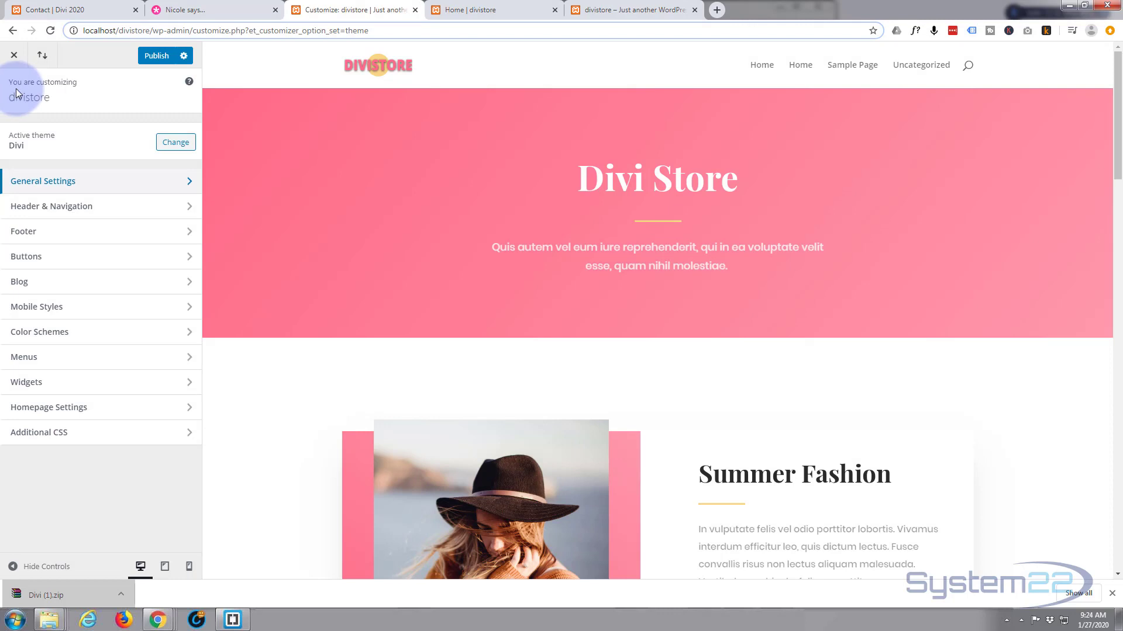
In the header's primary menu bar settings, set the menu height to 100 and the logo max height to 70.
click(87, 207)
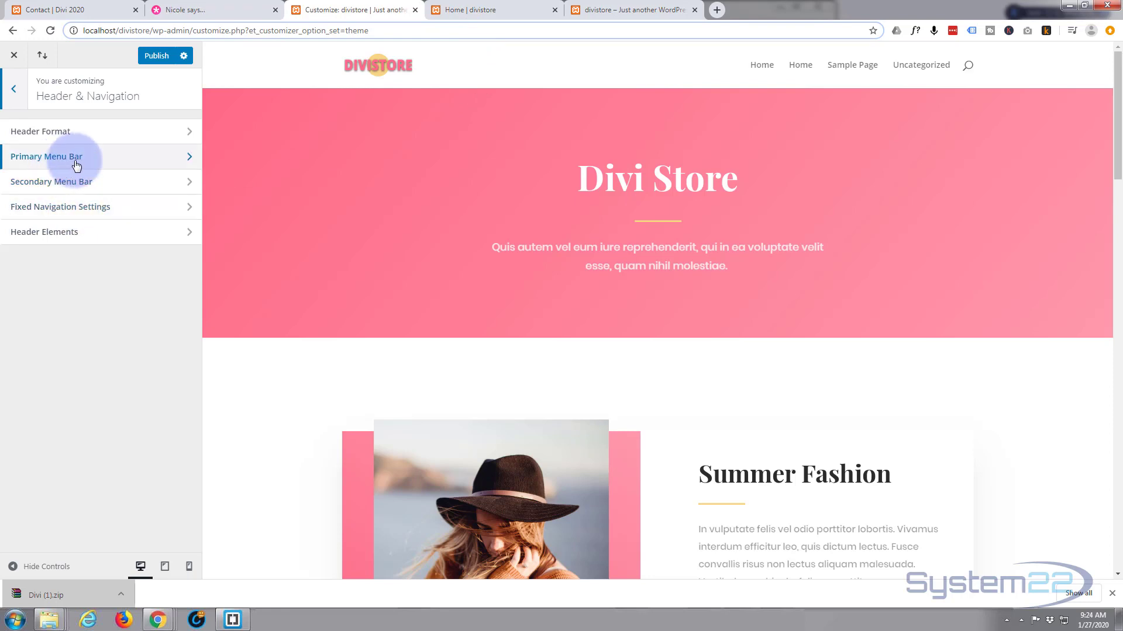
click(122, 165)
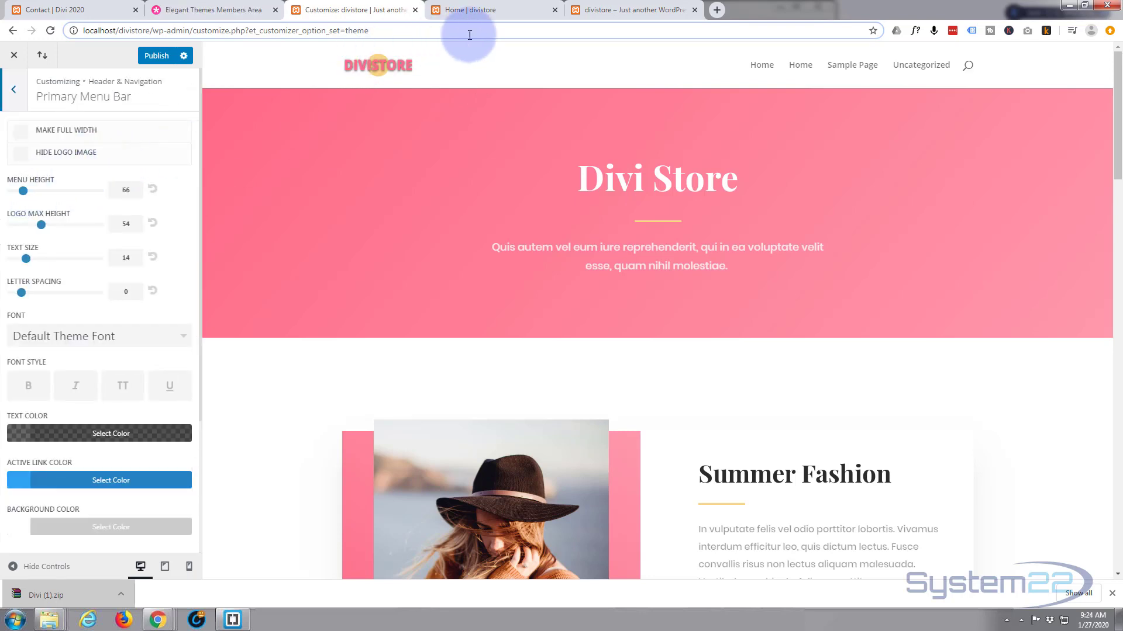
double_click(125, 190)
double_click(133, 192)
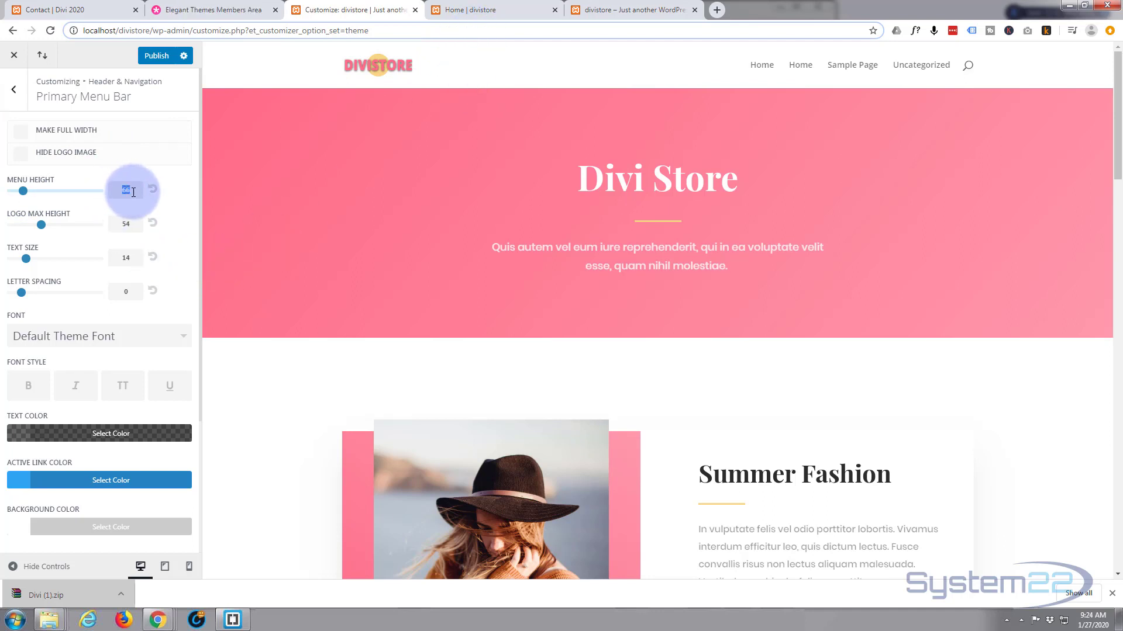
text(100)
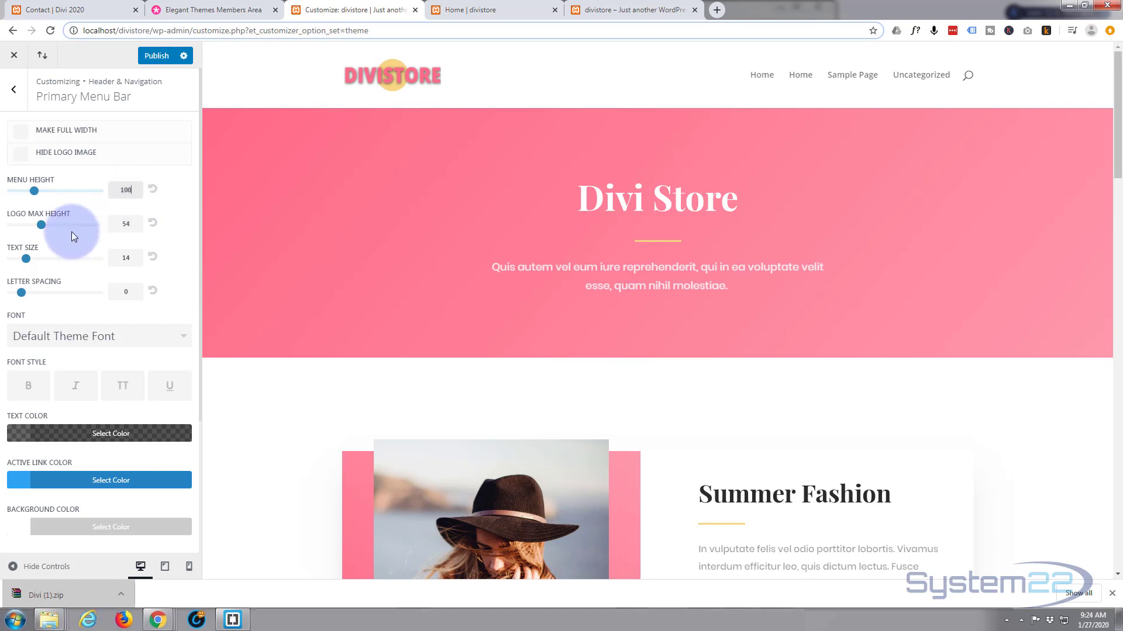
double_click(135, 225)
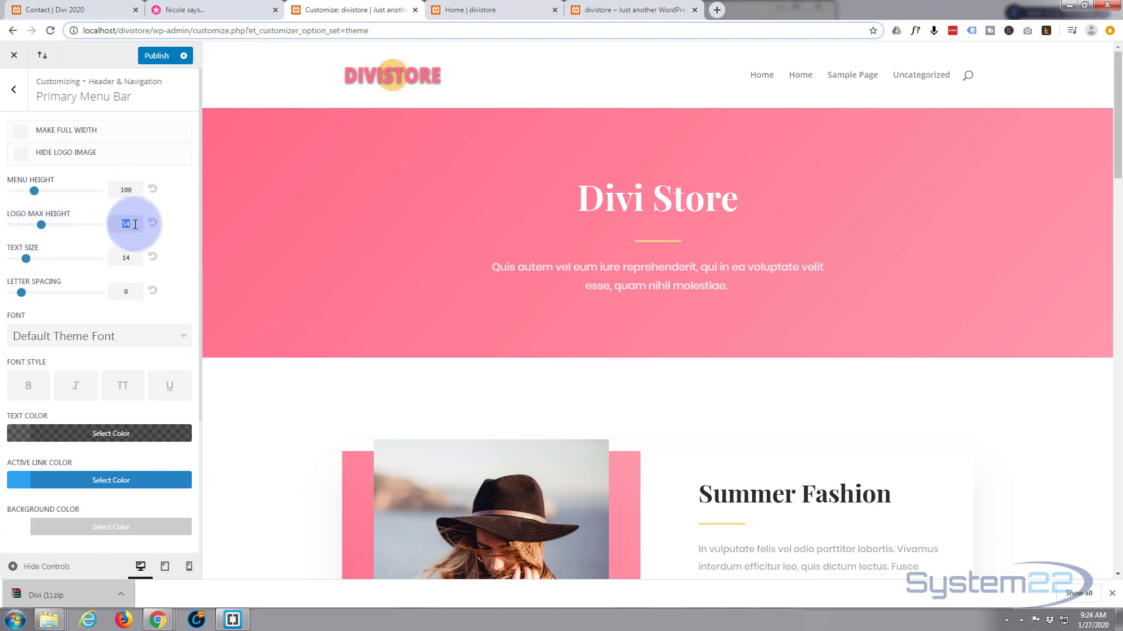
text(70)
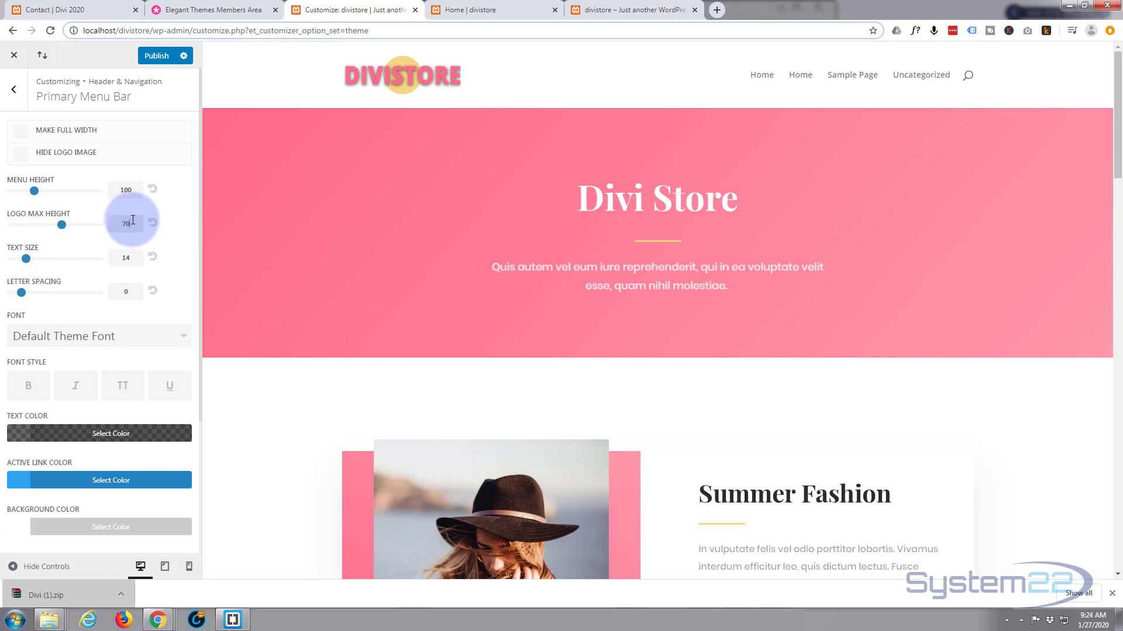
click(58, 258)
Set the primary menu bar's active link color to #ff6a88.
scroll(68, 262, down, 1)
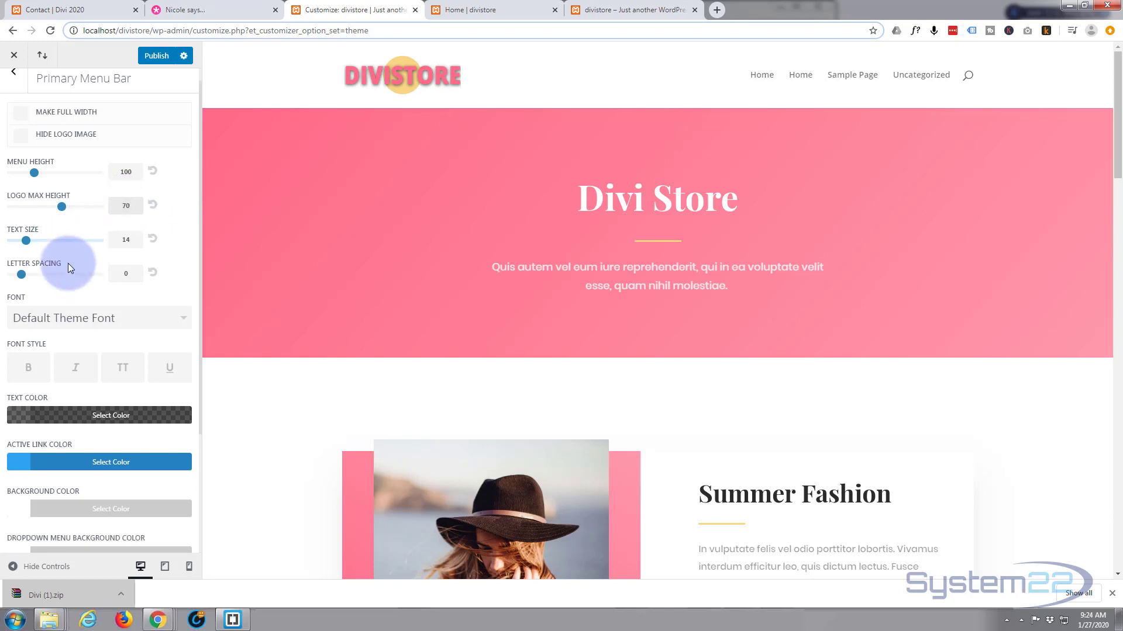
scroll(61, 290, down, 2)
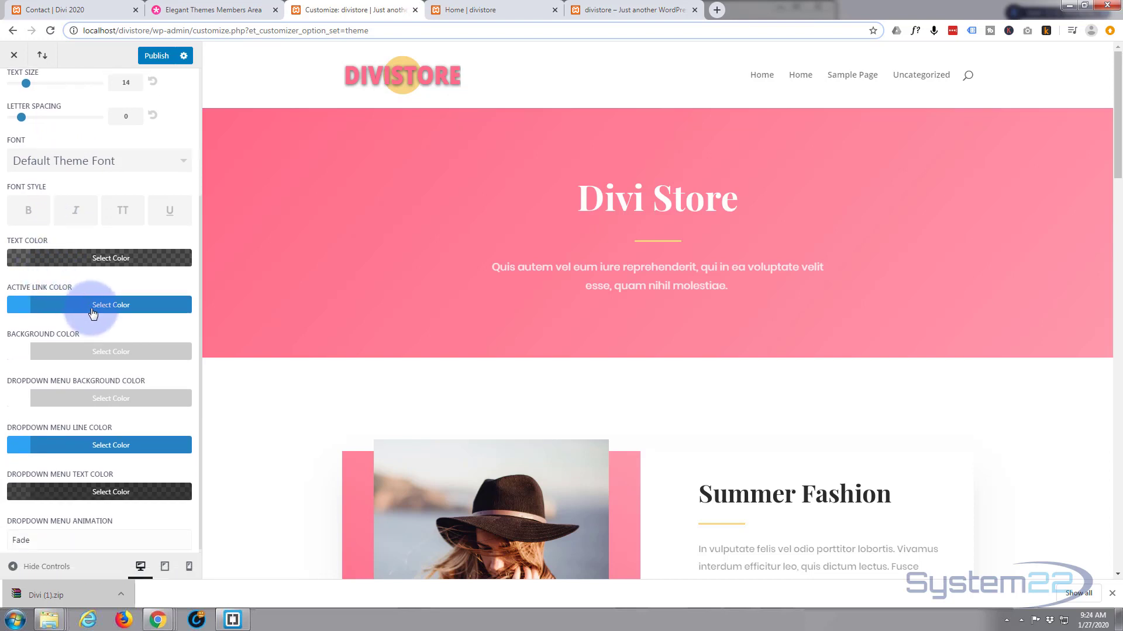
click(92, 311)
drag(45, 332, 0, 327)
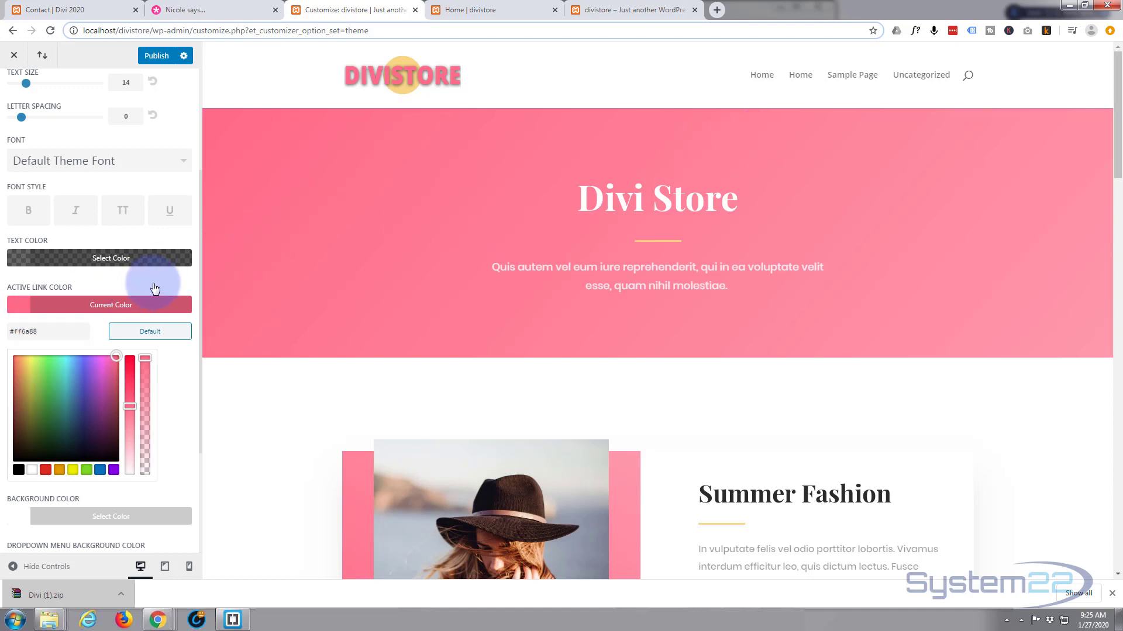
Set the dropdown menu line color to #ff6a88, publish the changes and return to the Header & Navigation settings.
scroll(153, 287, down, 2)
scroll(154, 287, down, 3)
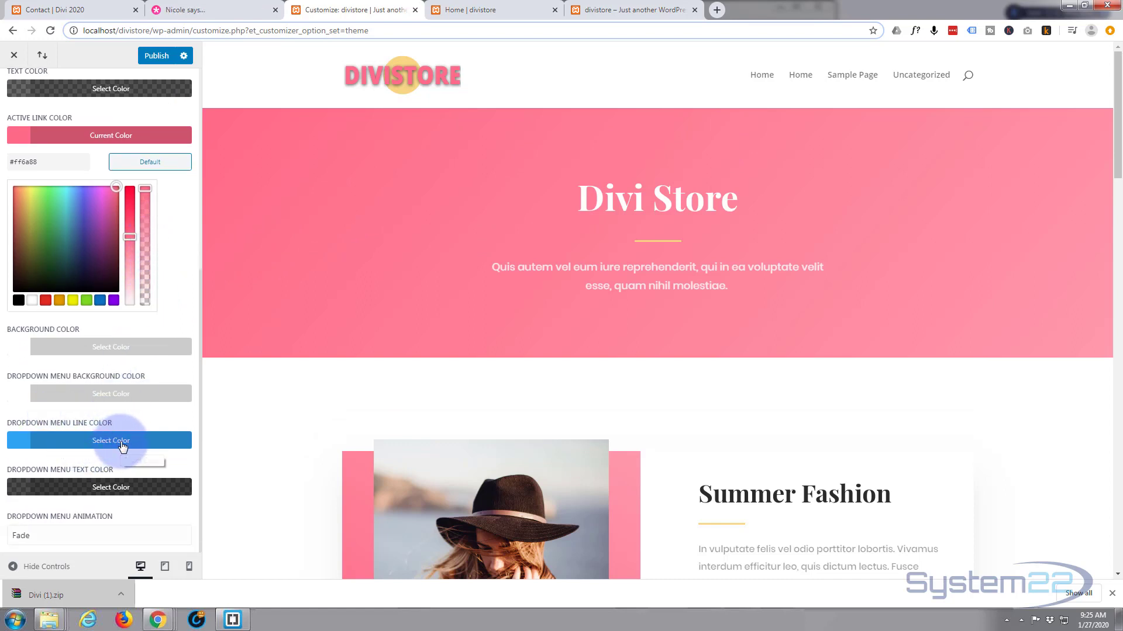
click(123, 447)
drag(43, 302, 6, 303)
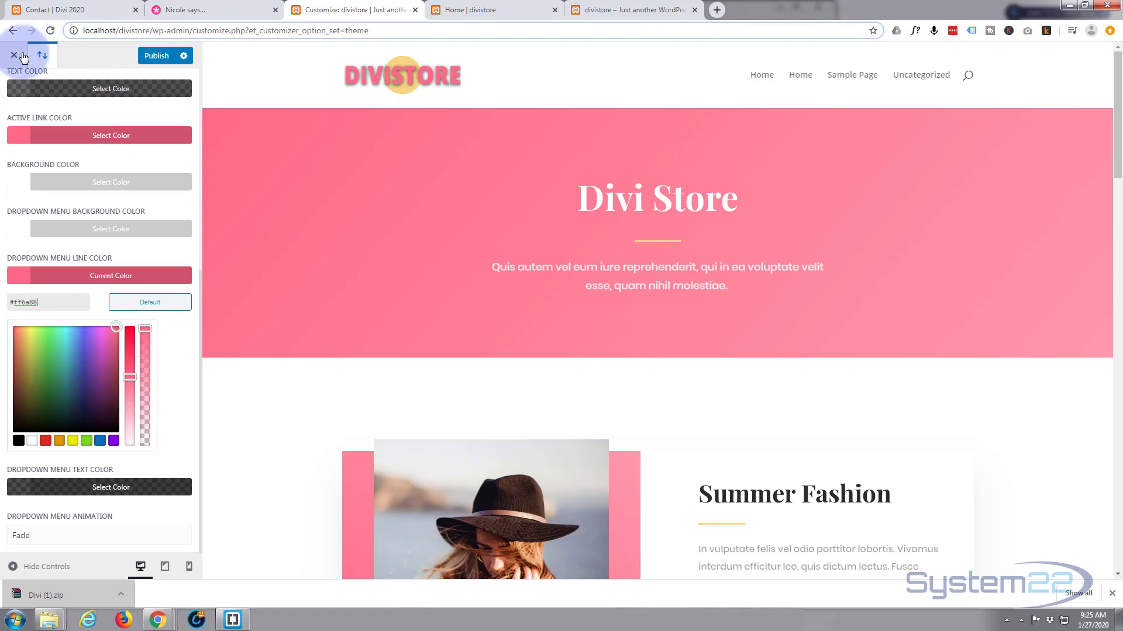
click(155, 56)
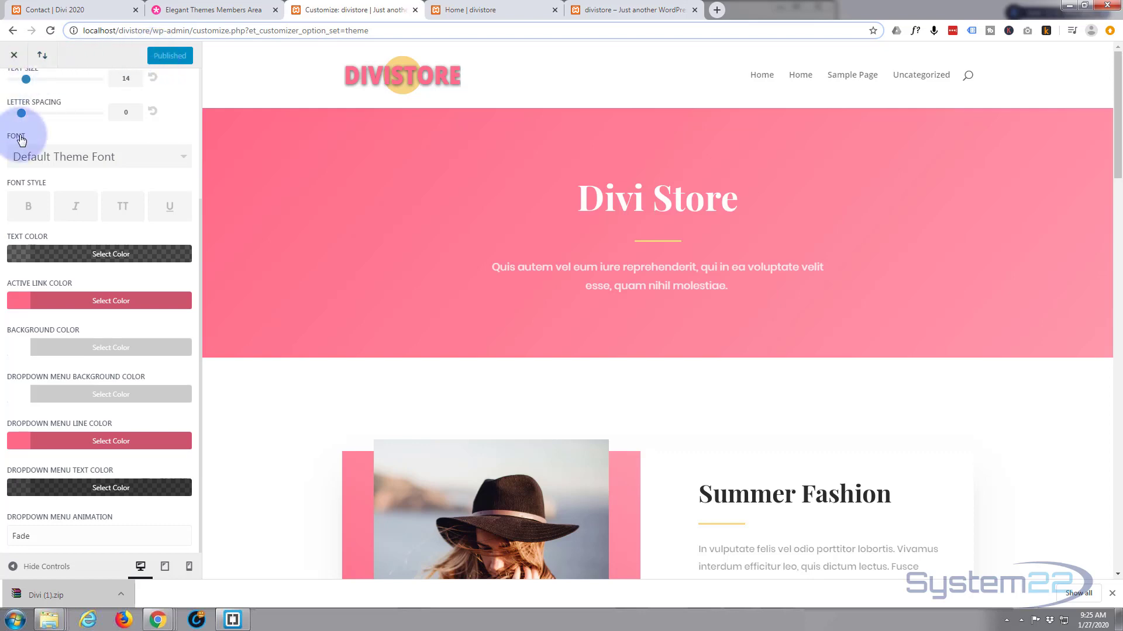
scroll(20, 139, up, 5)
click(17, 93)
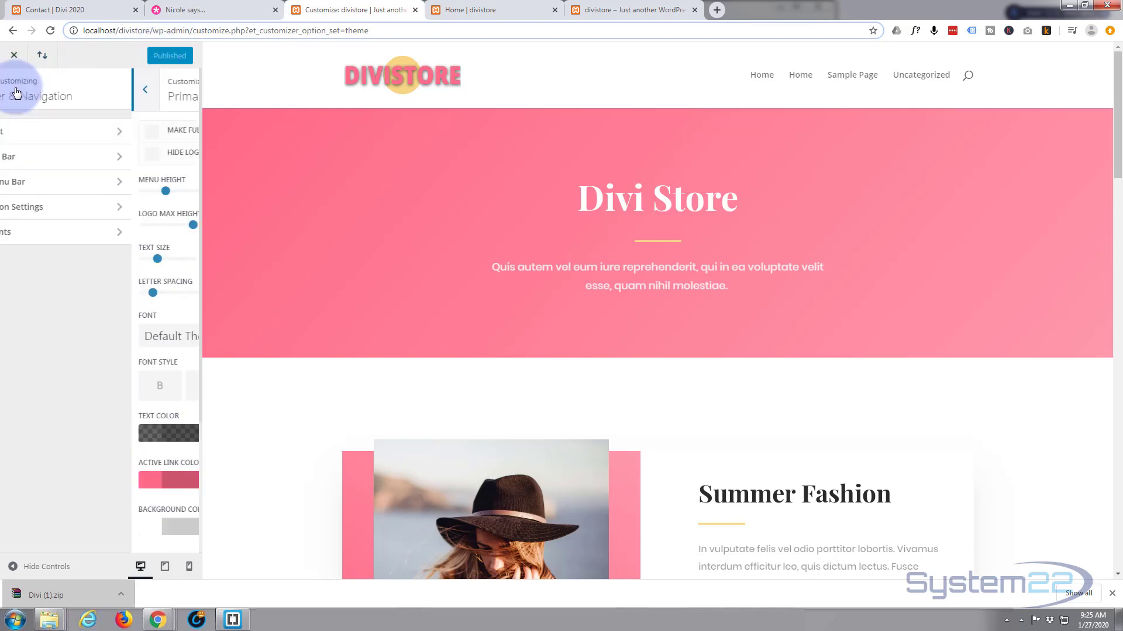
Examine the header and logo size in the homepage preview, both at the page top and further down.
scroll(601, 241, down, 6)
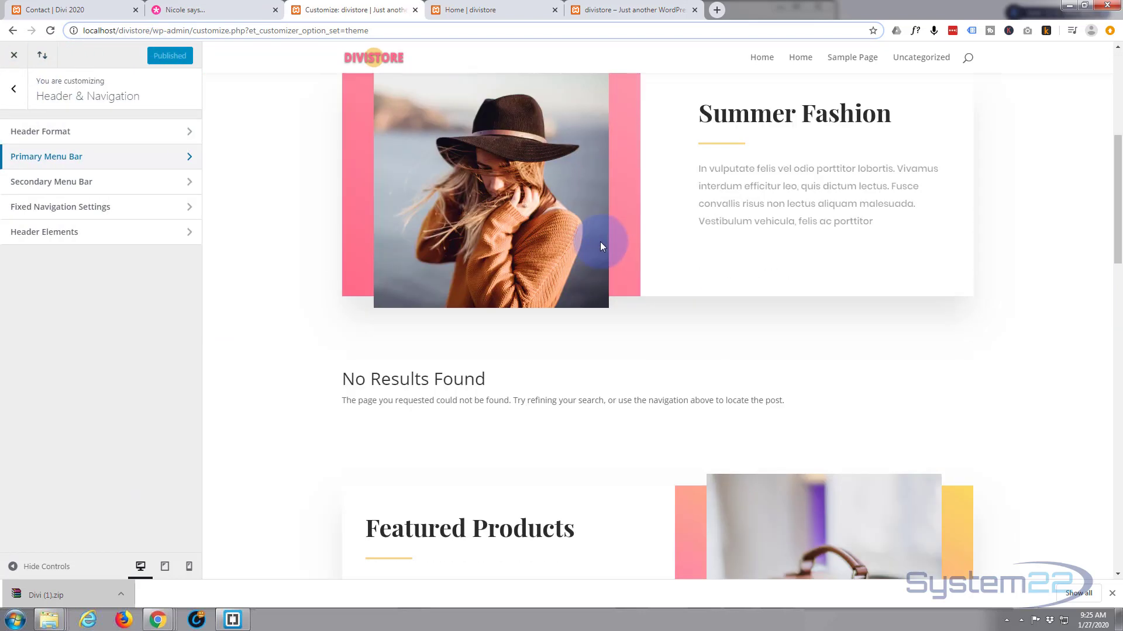
scroll(707, 137, up, 6)
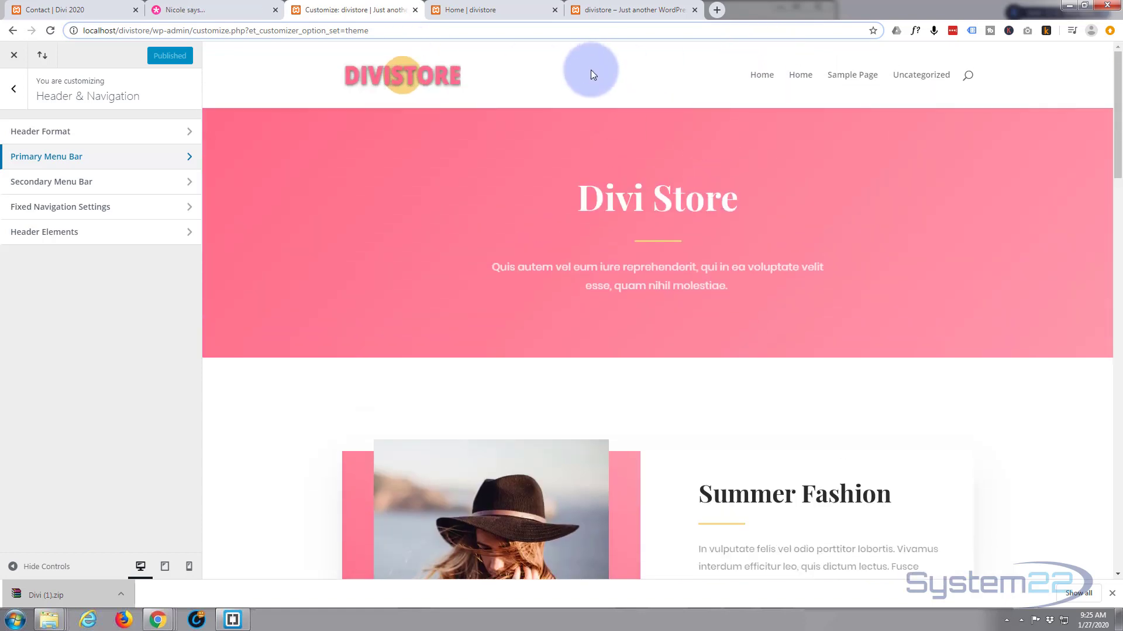
scroll(591, 69, down, 10)
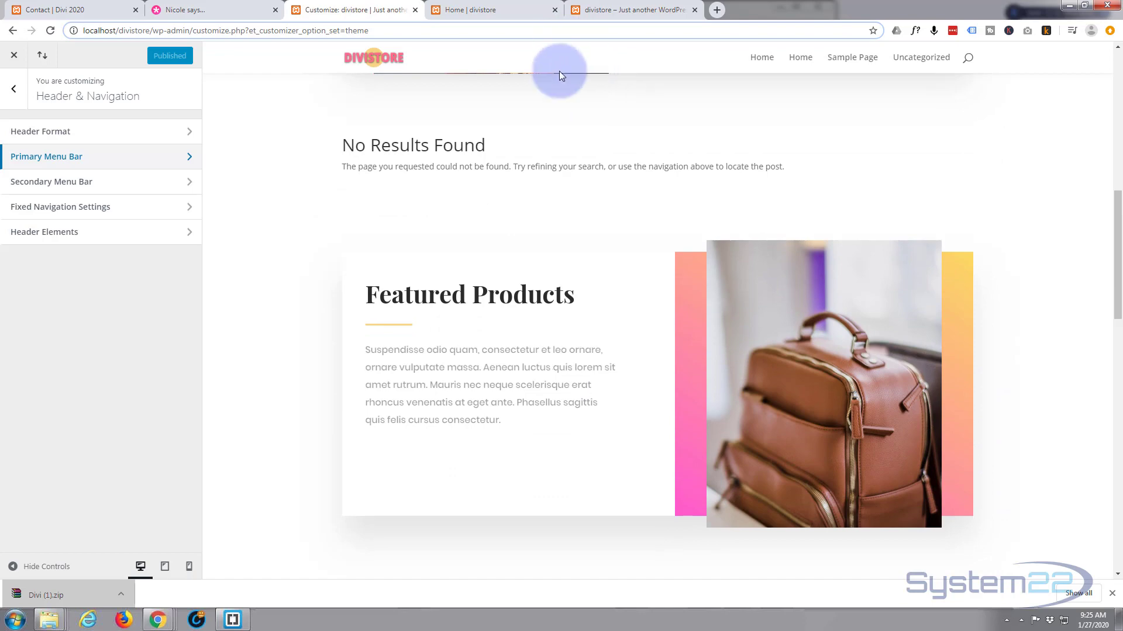
Set the fixed menu height to 100 in the Fixed Navigation Settings and check the header while moving through the homepage preview.
scroll(550, 149, up, 10)
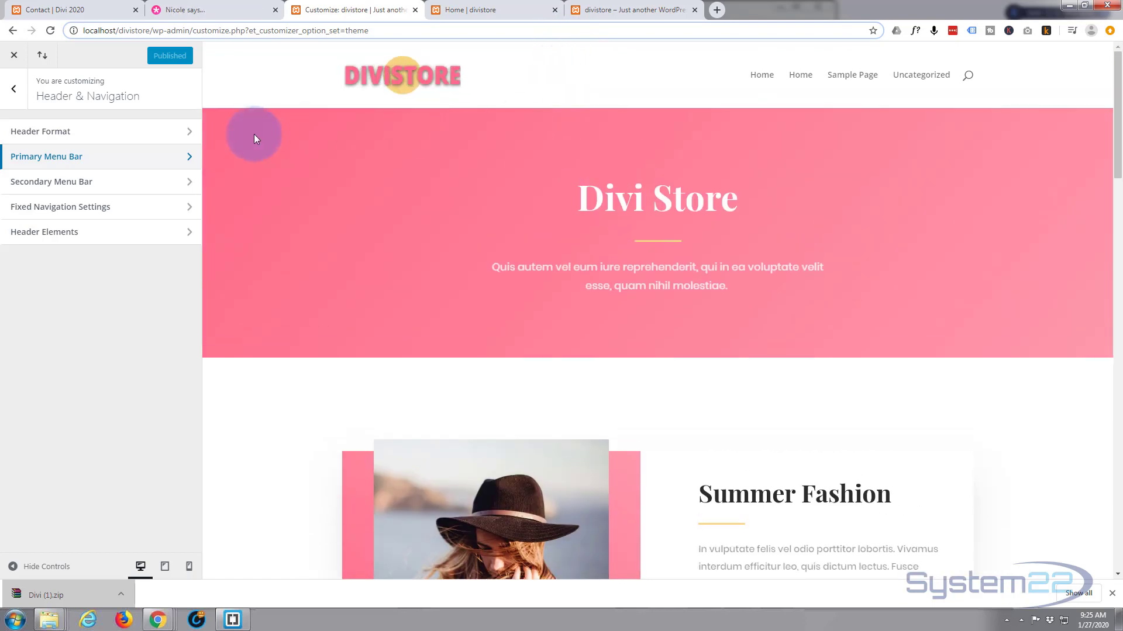
click(91, 208)
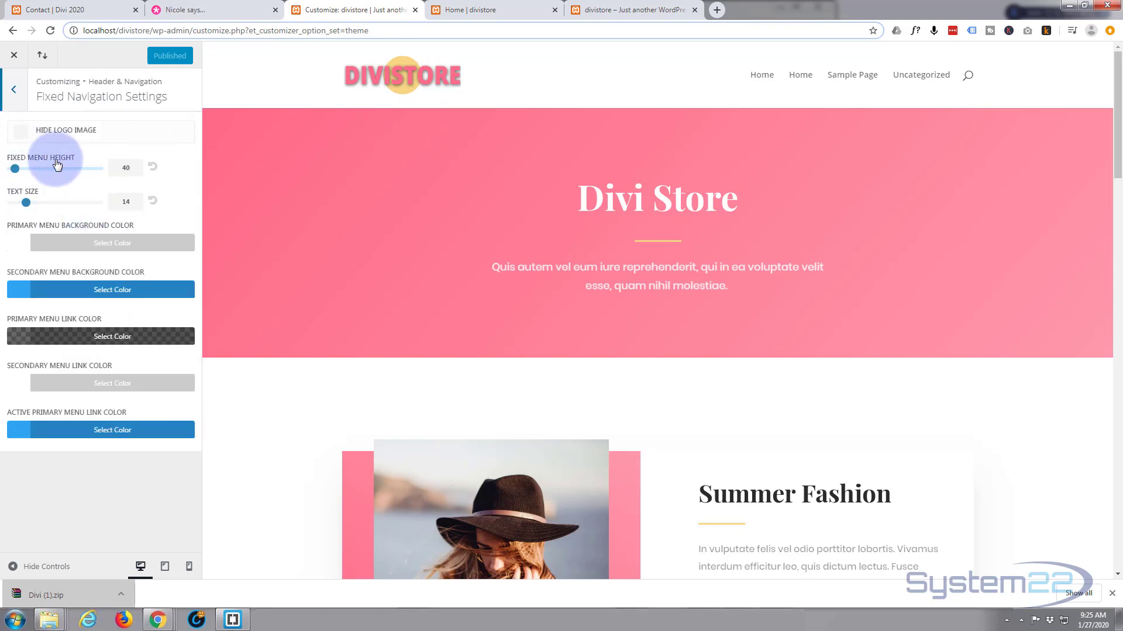
double_click(120, 169)
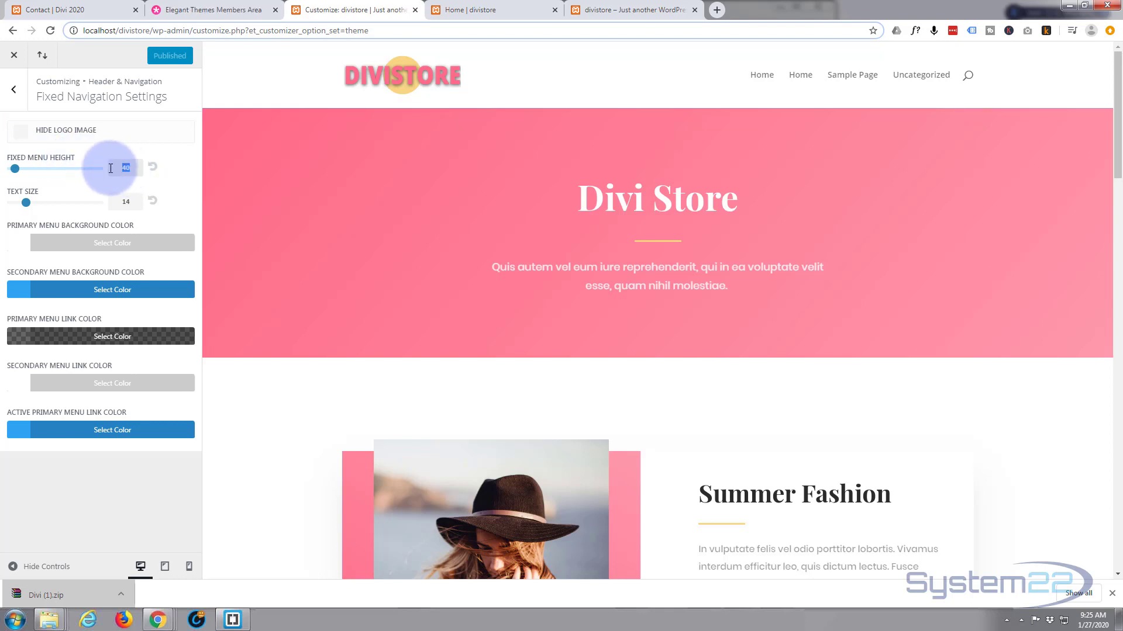
text(100)
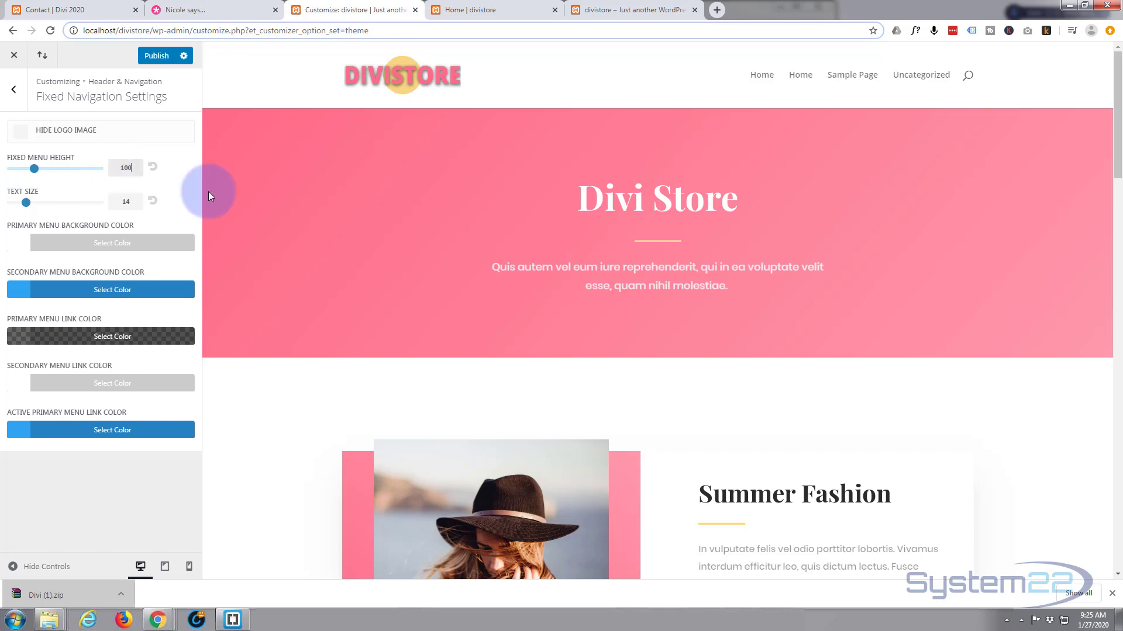
scroll(410, 223, down, 10)
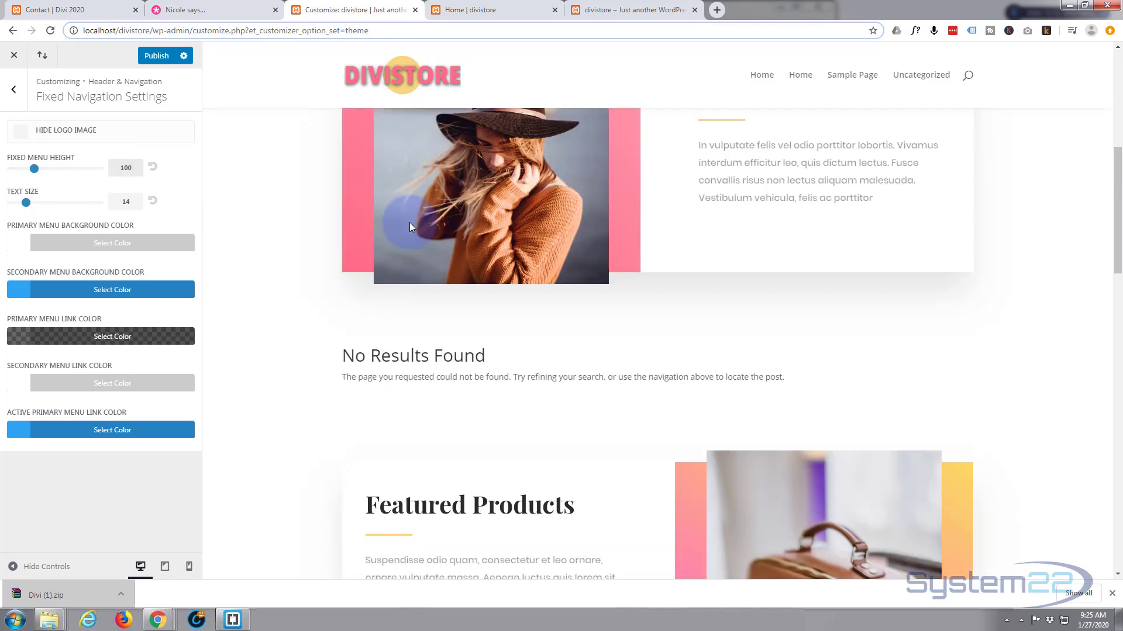
scroll(409, 223, up, 10)
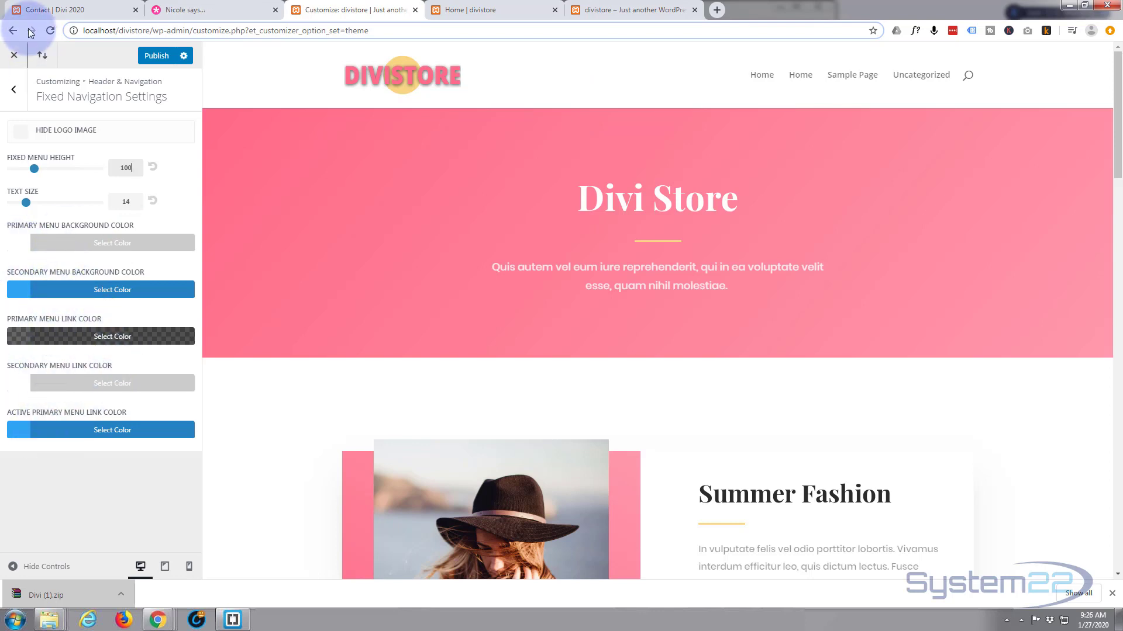
Review the Header Elements options against the page preview, then publish the header changes and close the customizer.
click(15, 91)
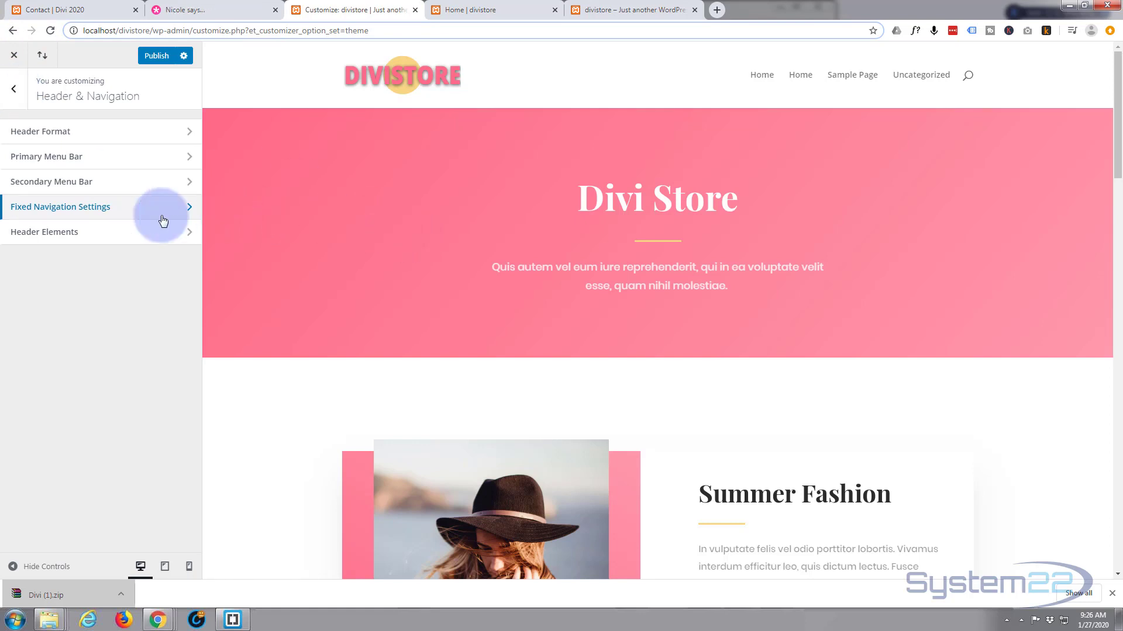
click(106, 233)
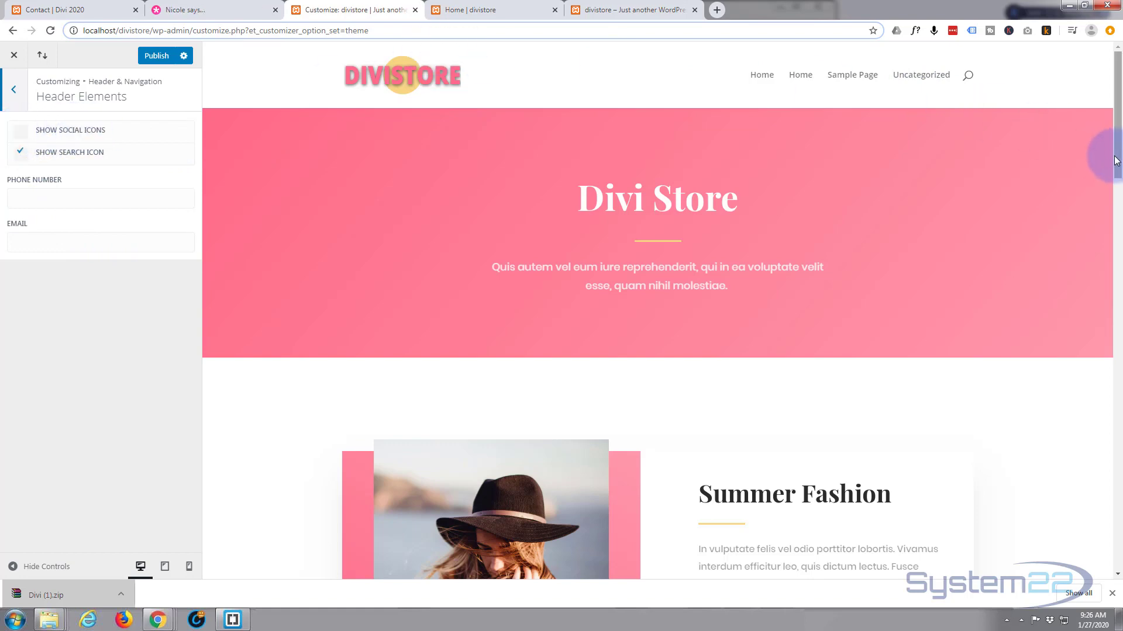
drag(1115, 176, 1109, 625)
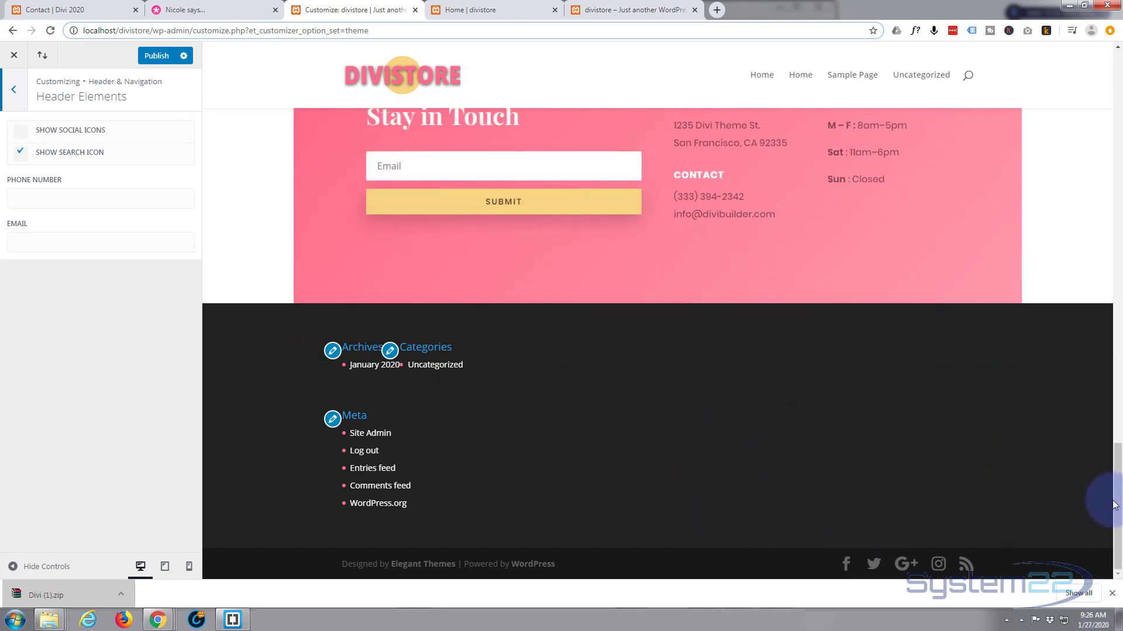
drag(1114, 504, 1090, 54)
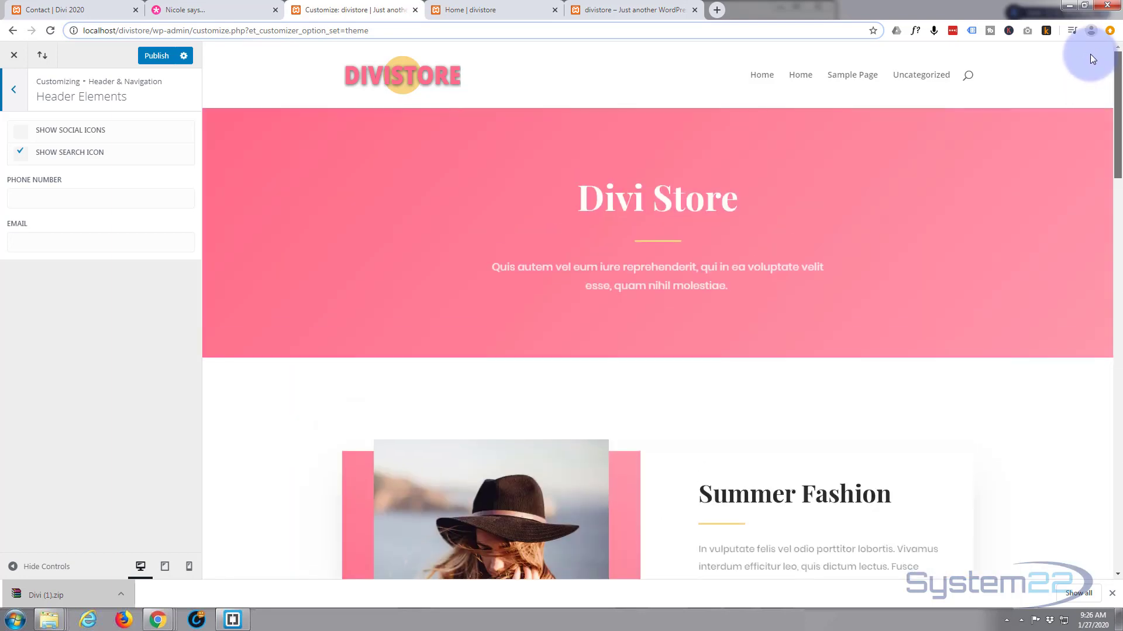
click(147, 59)
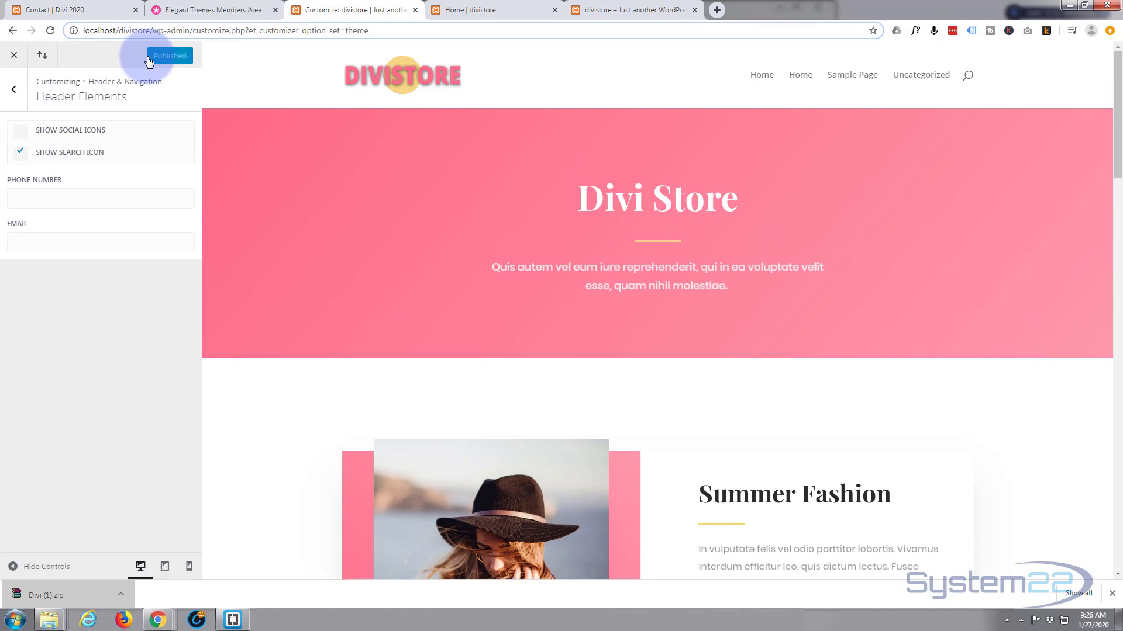
click(13, 56)
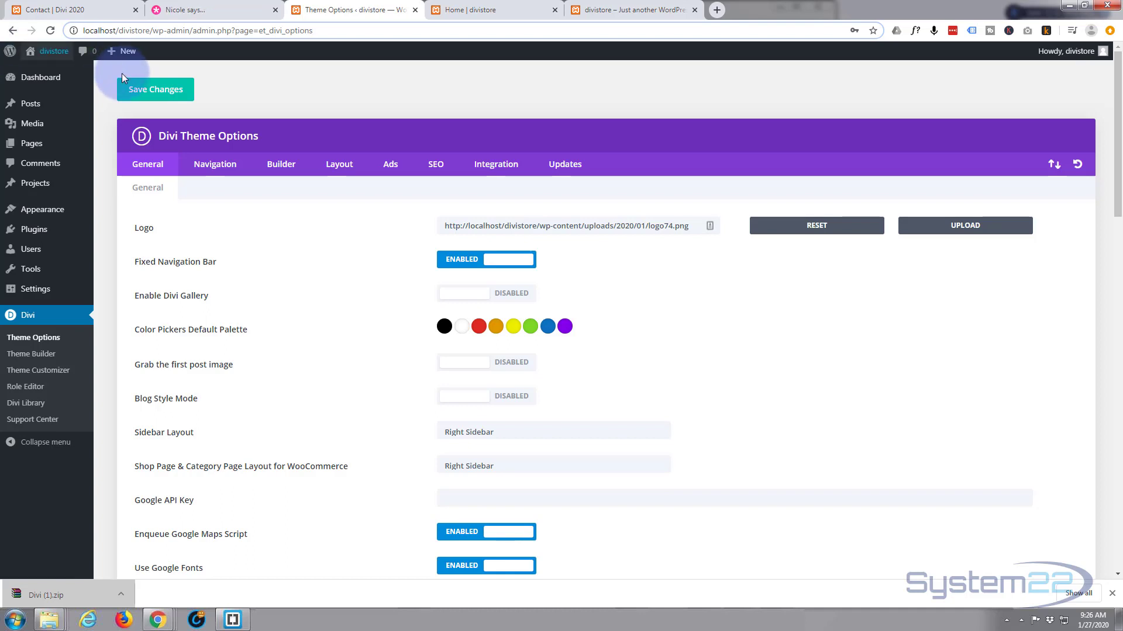
Search the plugin directory for "woocommerce", then install and activate the WooCommerce plugin by Automattic.
click(34, 233)
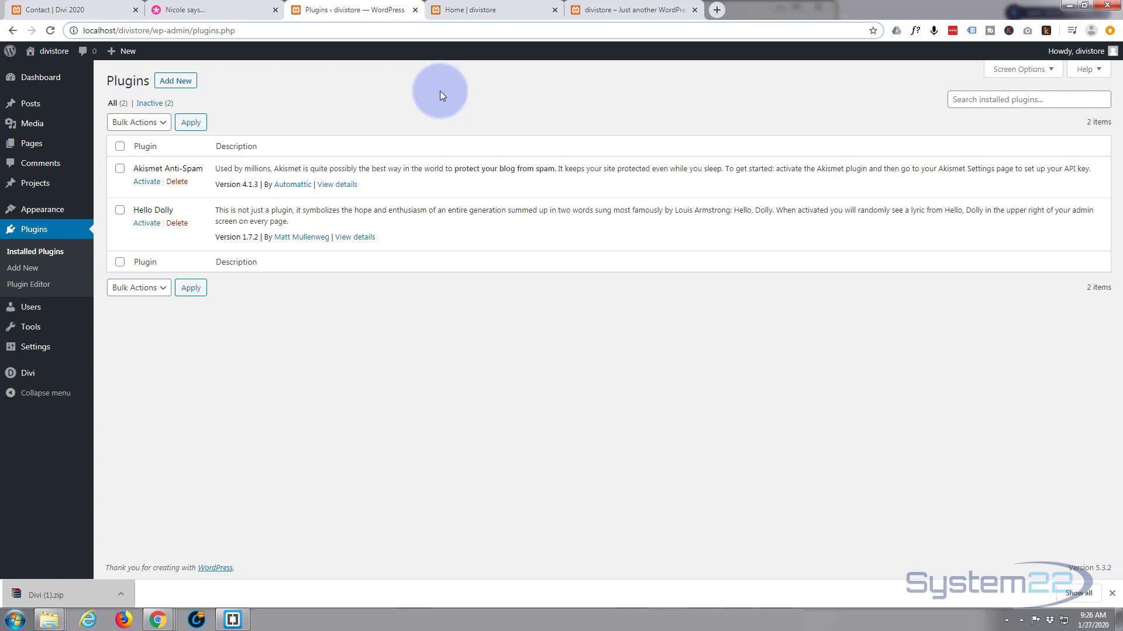
click(953, 98)
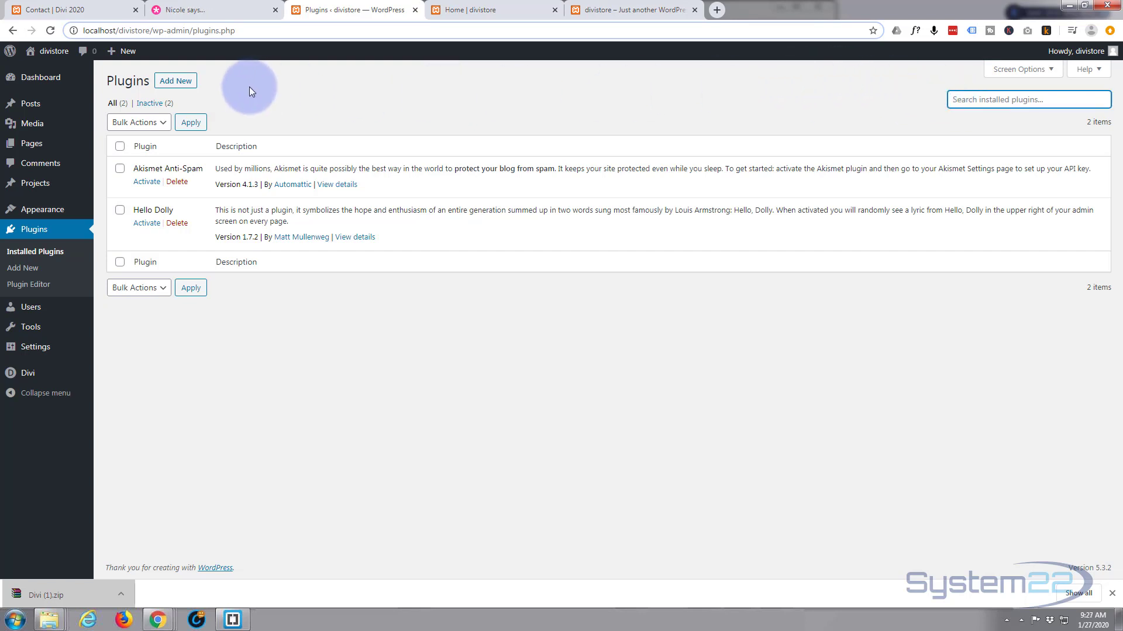
click(171, 85)
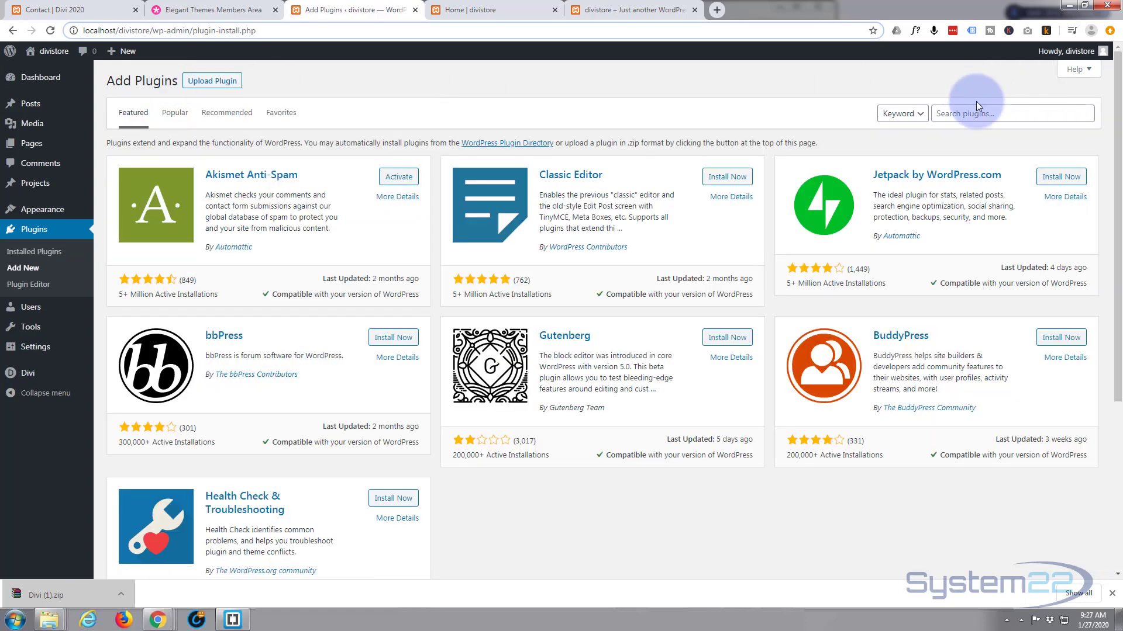
click(960, 112)
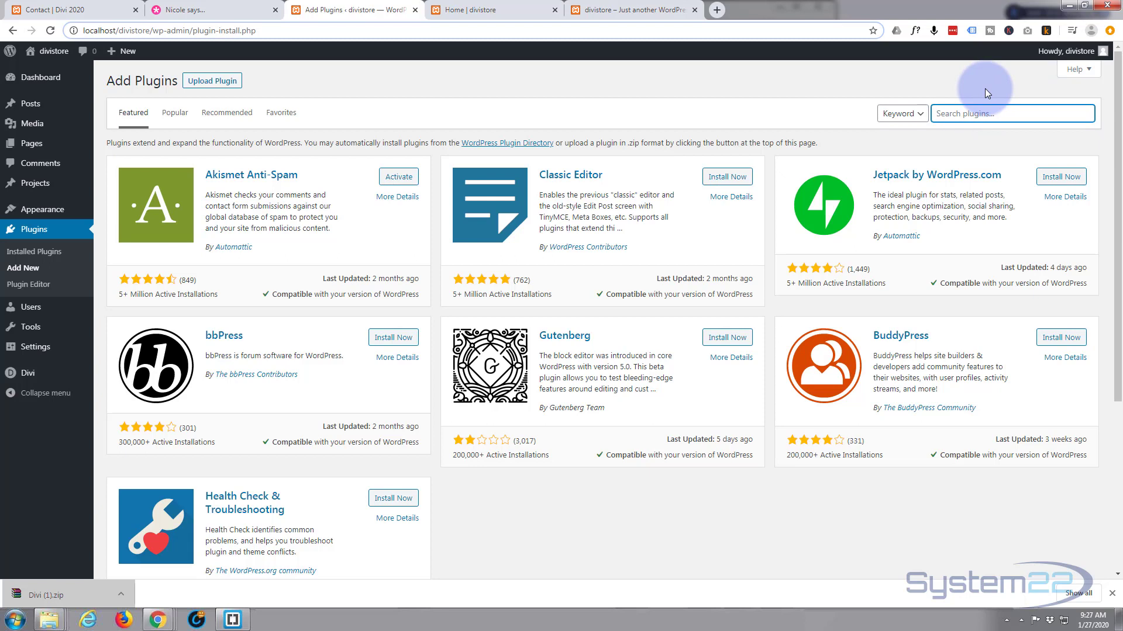
text(woocommerce)
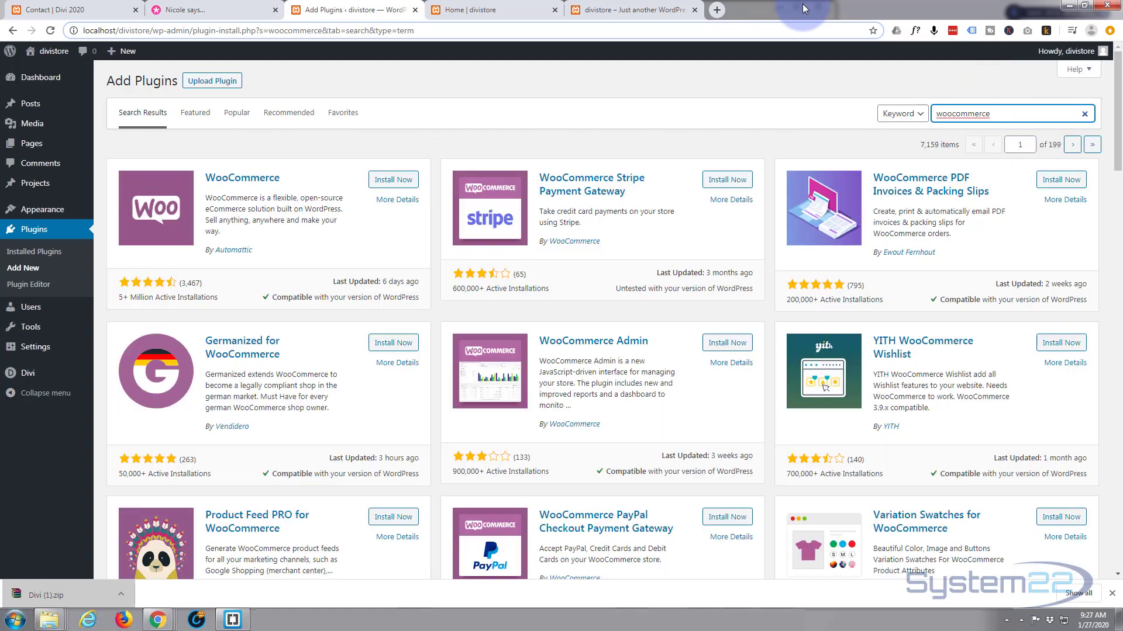
click(391, 182)
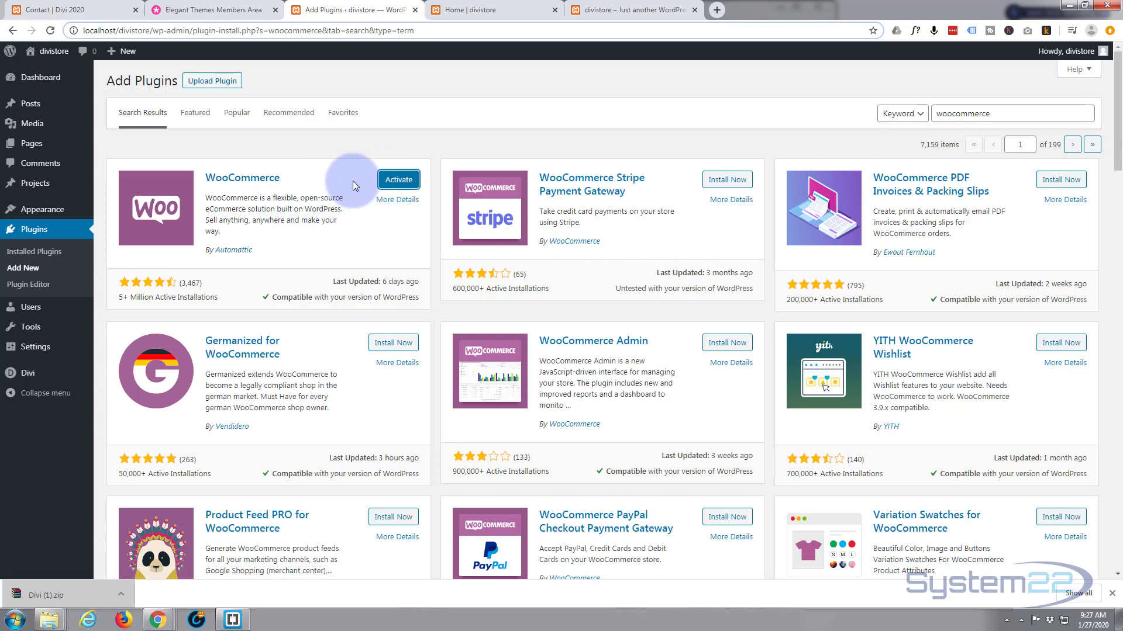
click(400, 183)
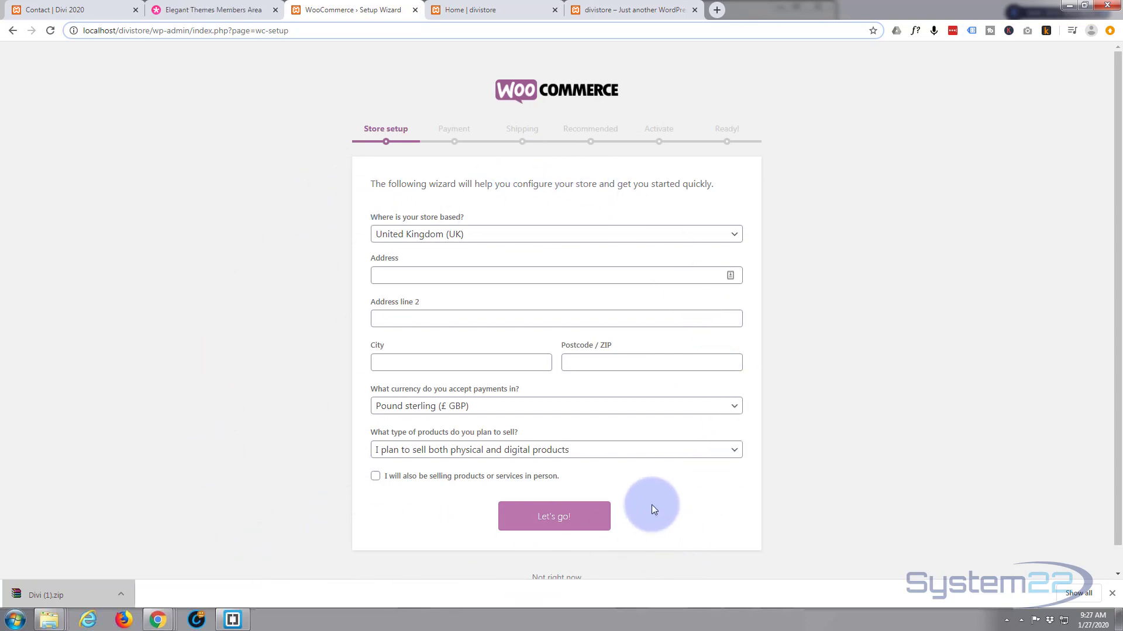
In the store setup, set the store's country to United States (US) and fill in its street address and city.
click(684, 233)
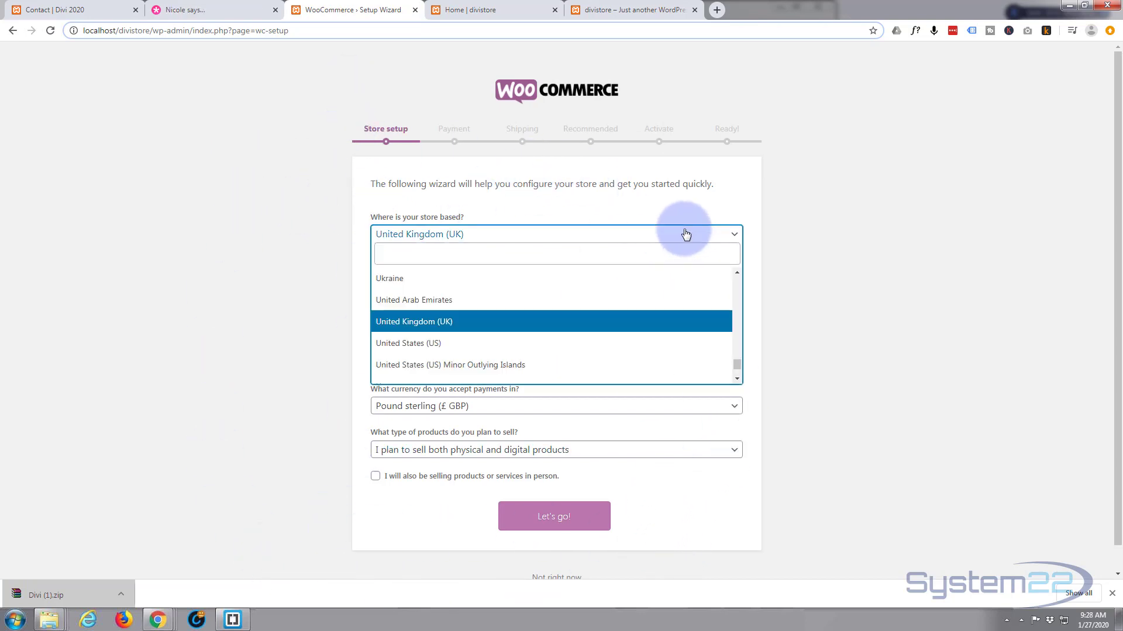
click(418, 344)
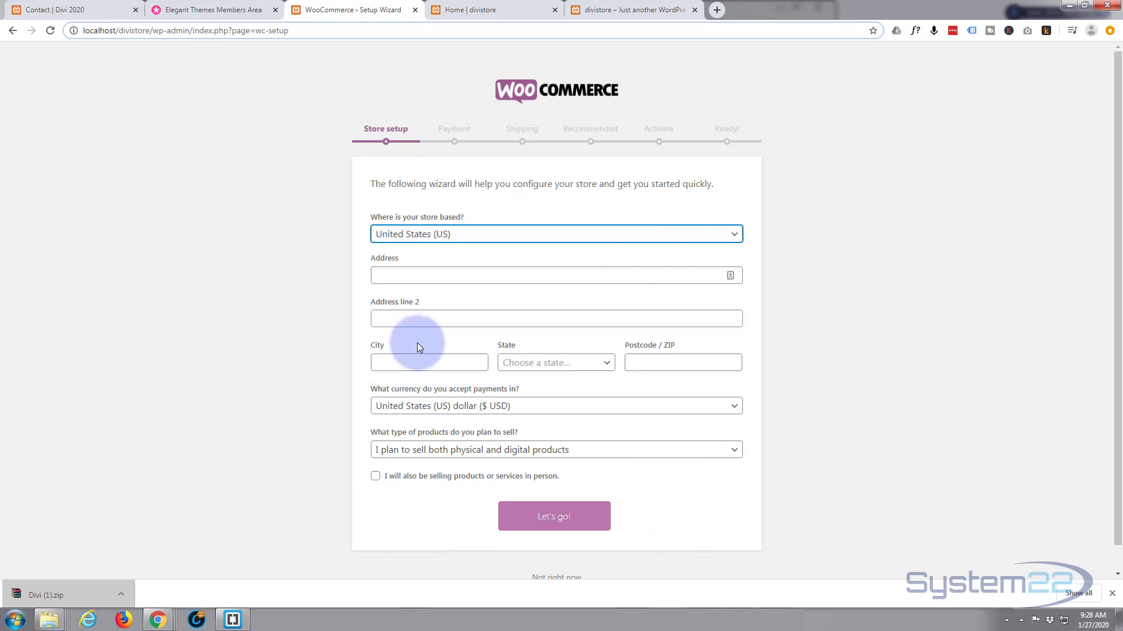
click(386, 272)
text(1)
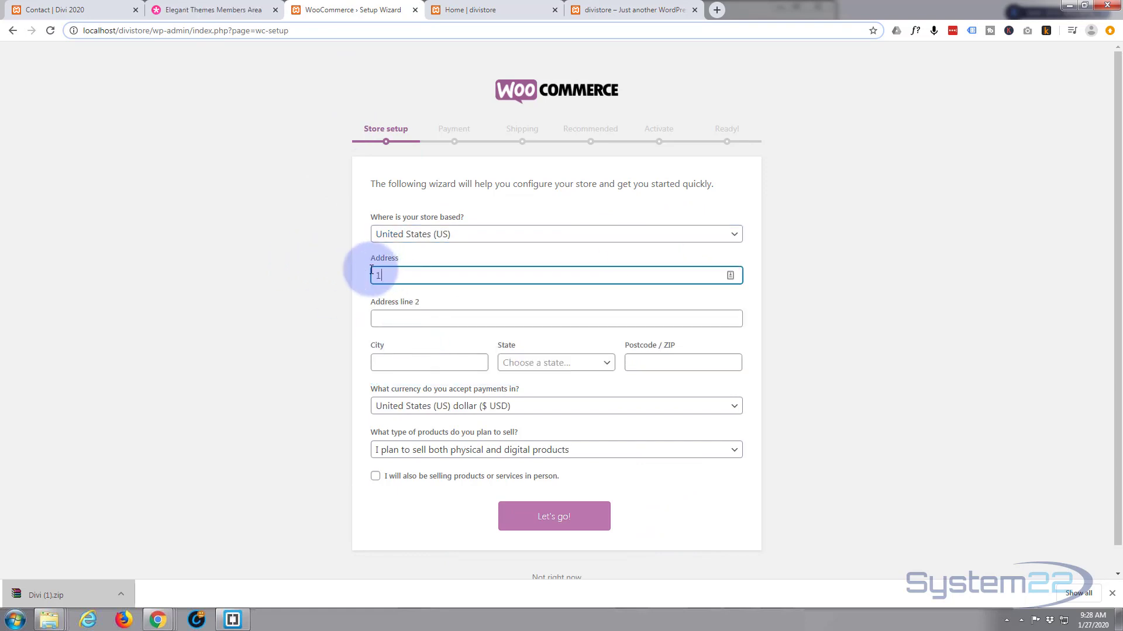
text(23 My Street)
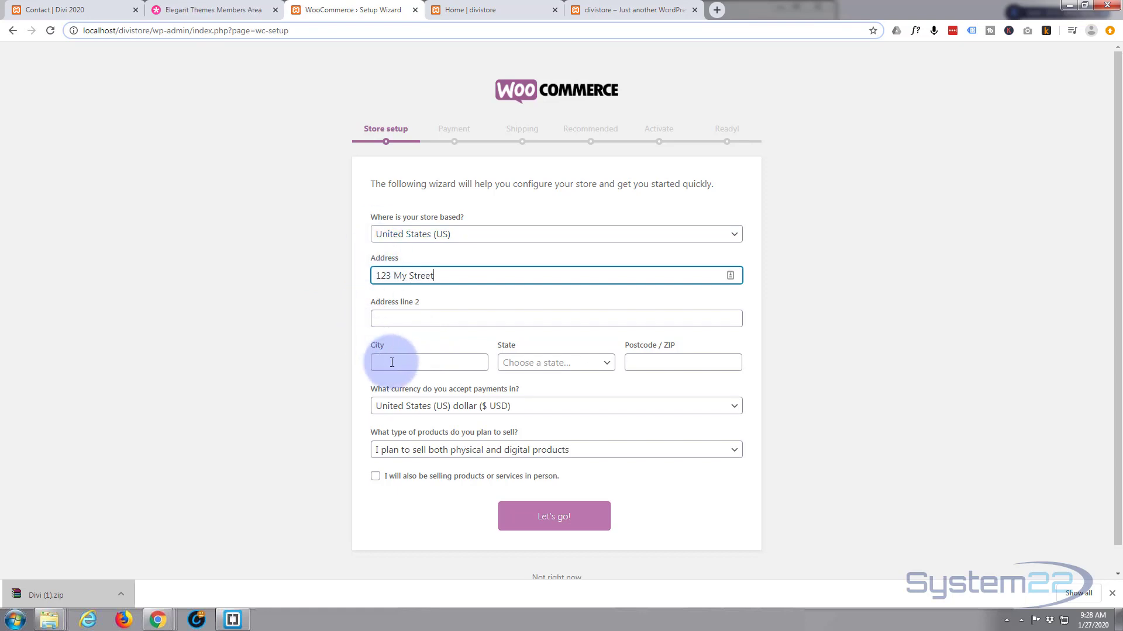
click(392, 362)
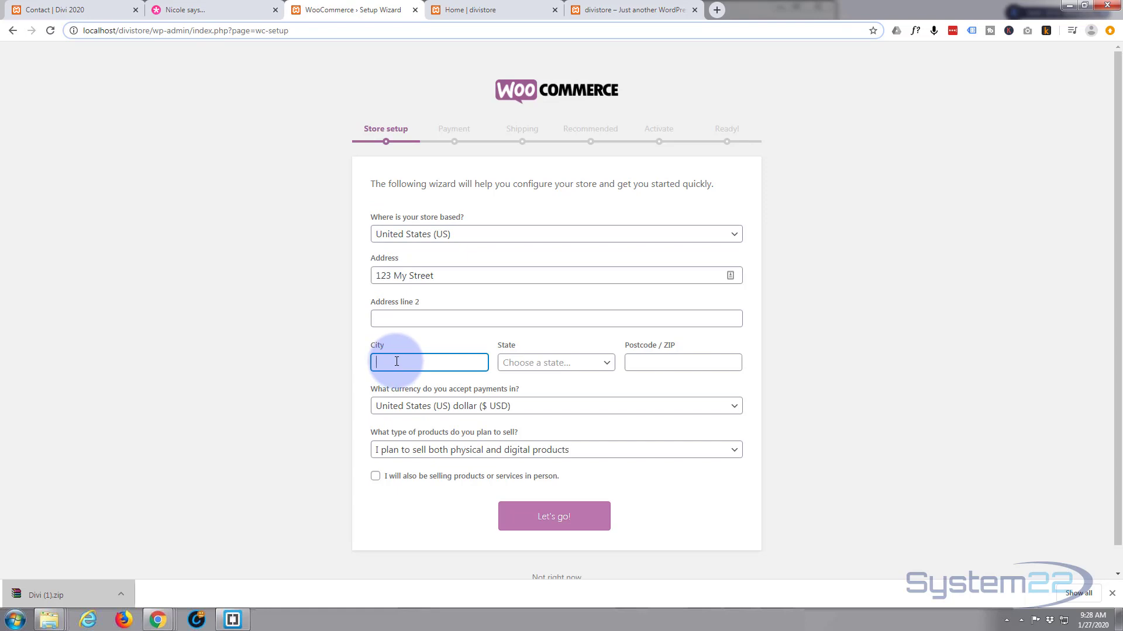
text(My City)
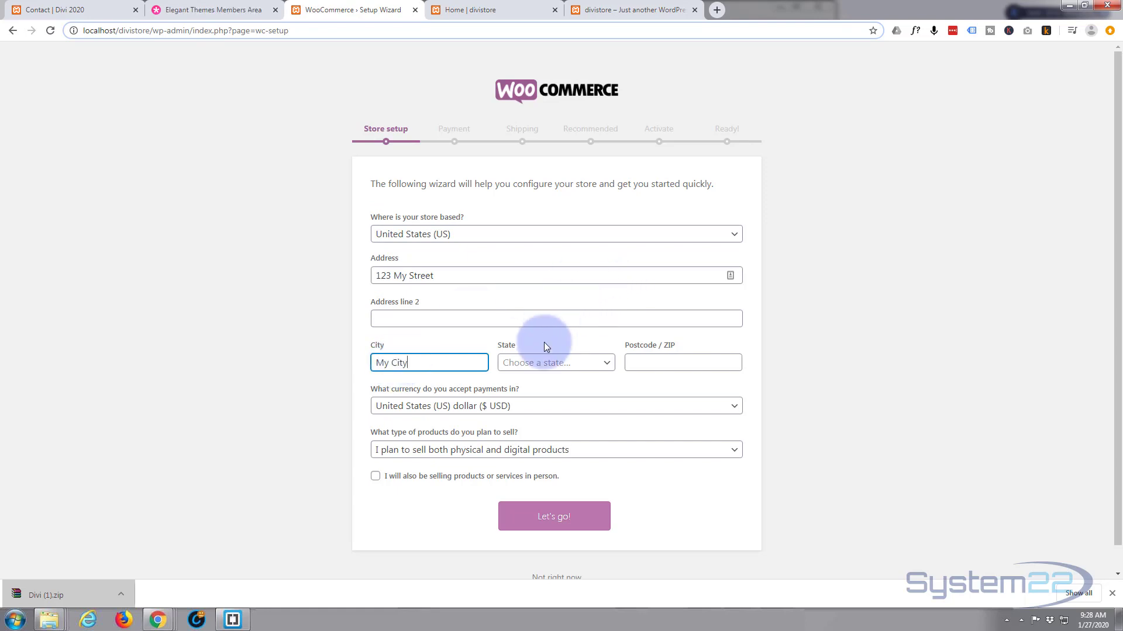
Choose Alaska as the store's state and fill in the ZIP code.
click(541, 361)
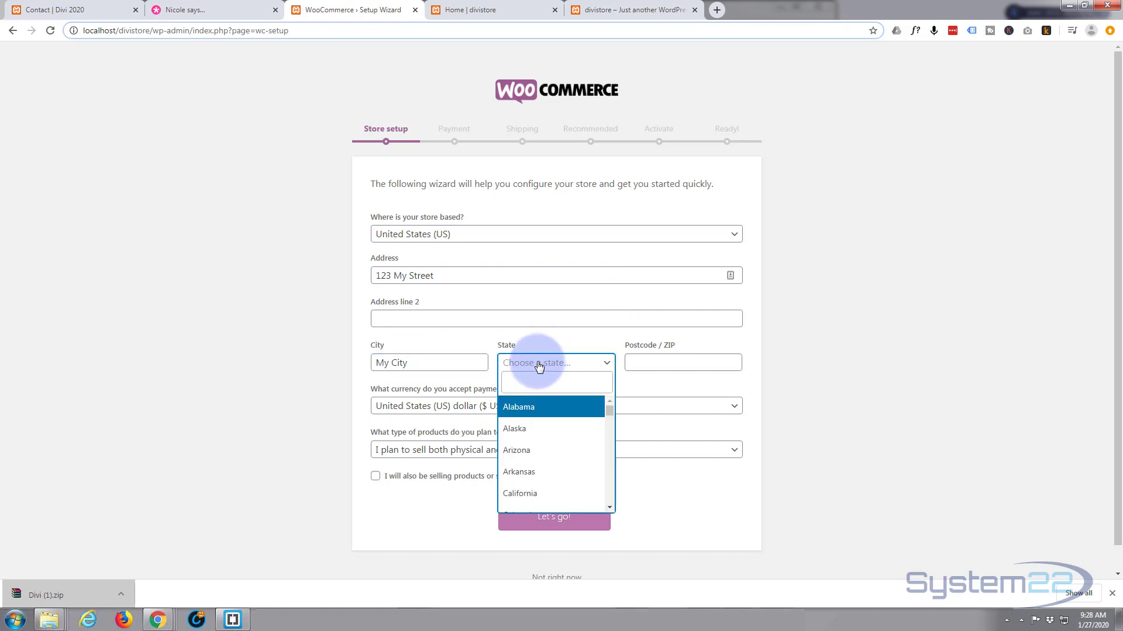
click(528, 430)
click(658, 366)
text(1)
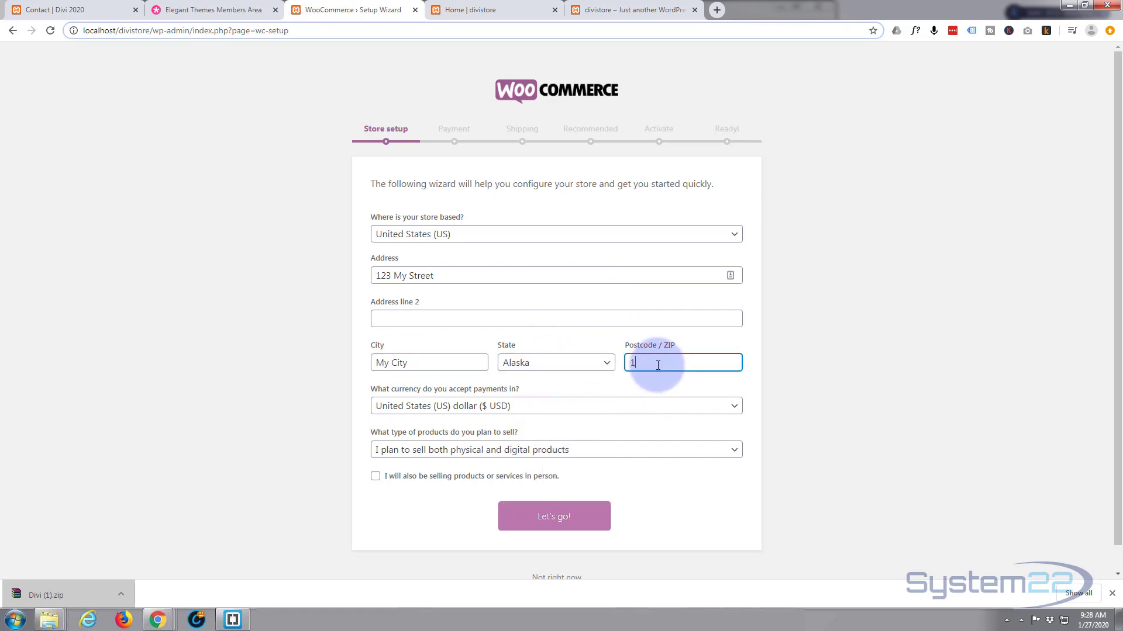
text(2345)
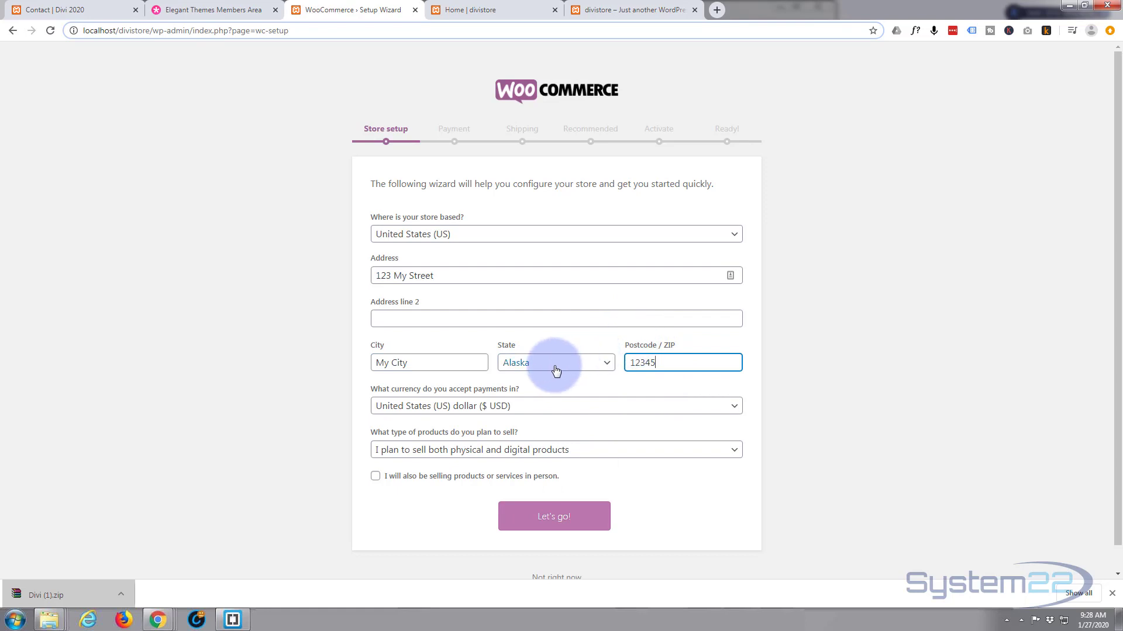
Keep United States (US) dollar ($ USD) as the store currency and continue to the payment setup without enabling usage tracking.
scroll(556, 372, down, 1)
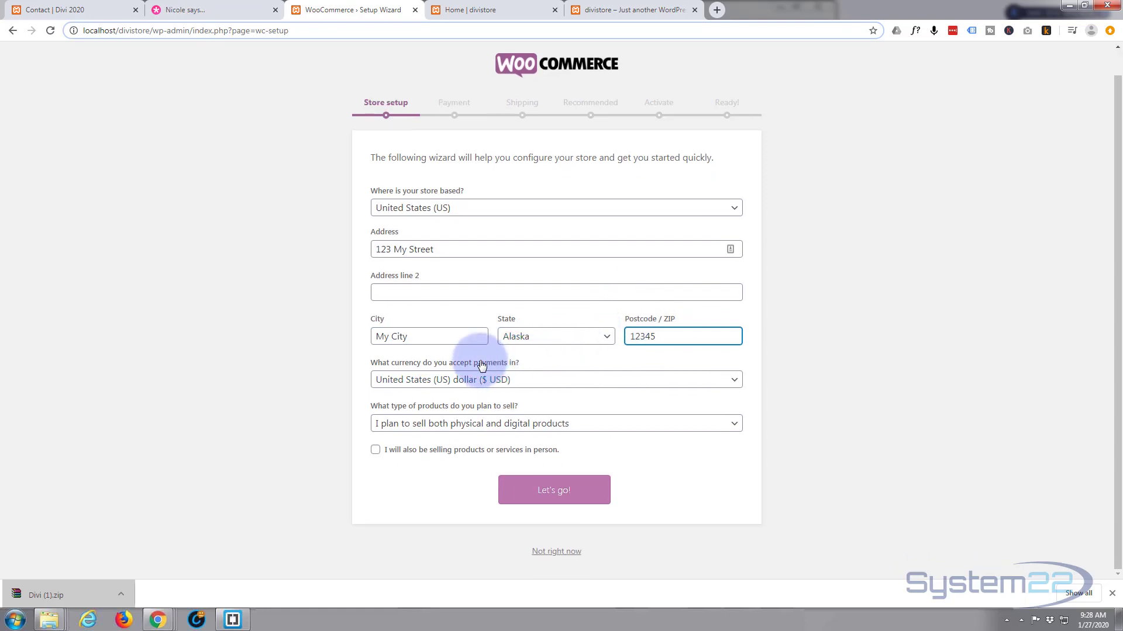
click(642, 384)
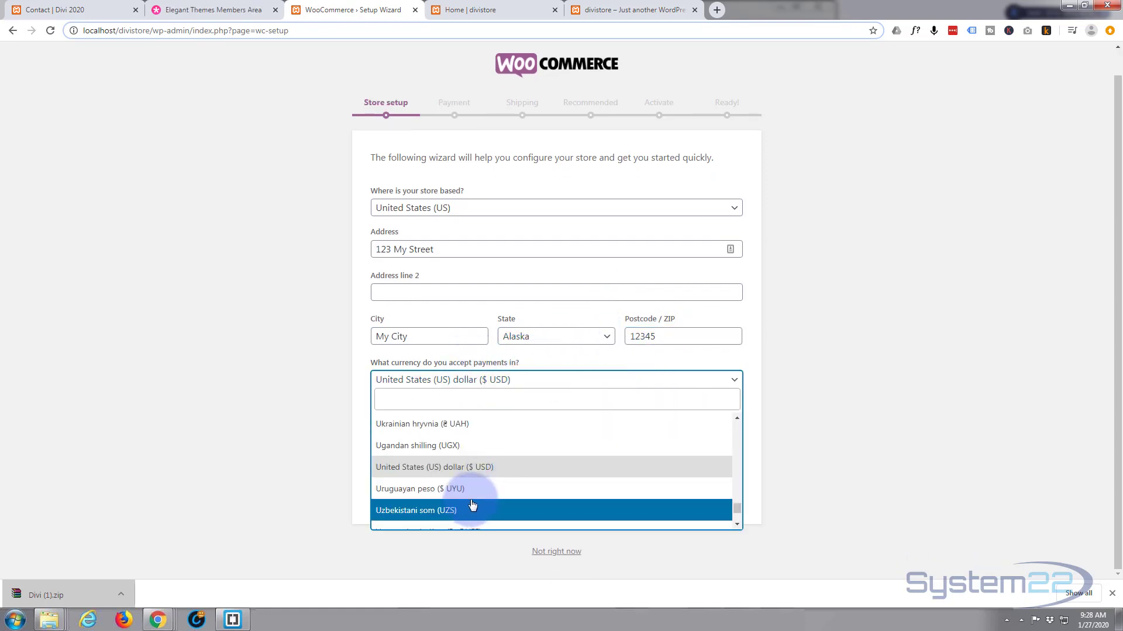
click(546, 380)
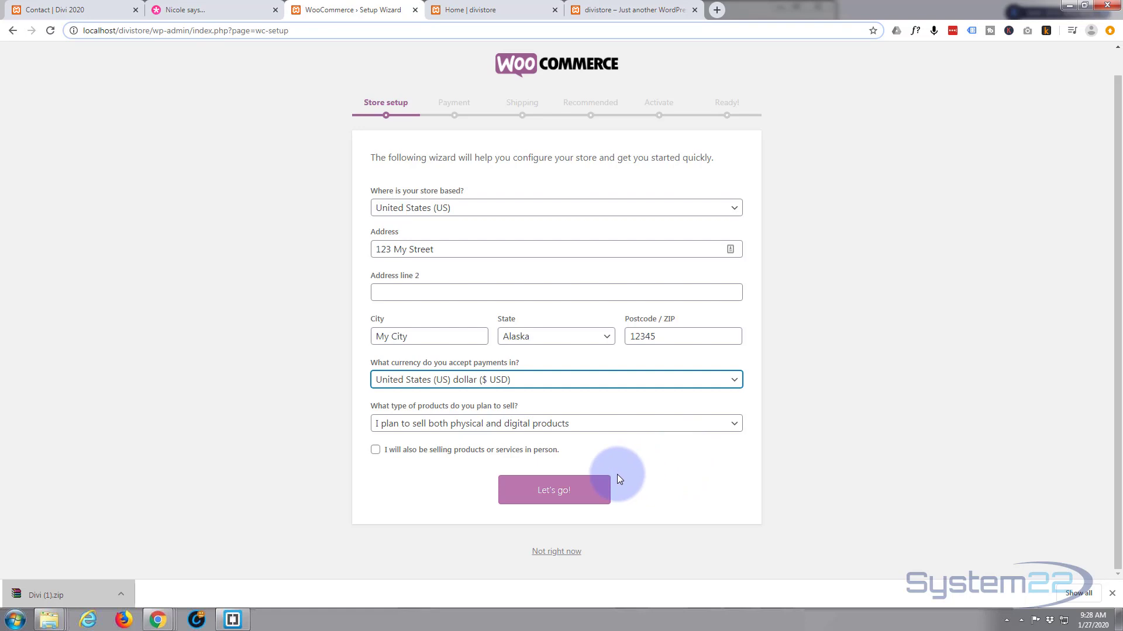
click(543, 497)
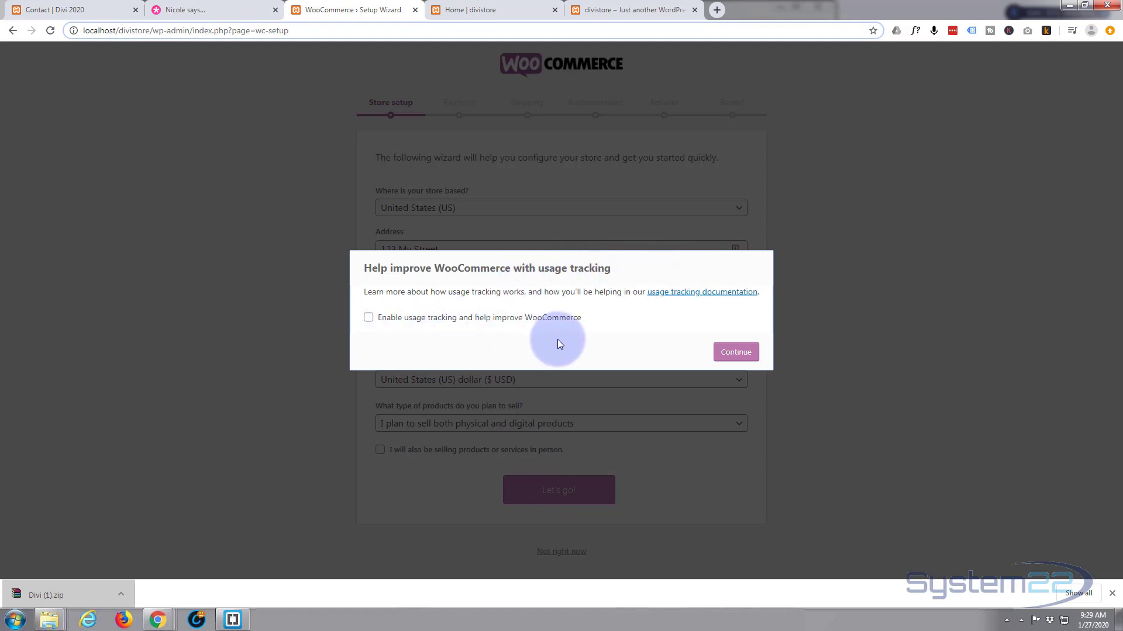
click(743, 358)
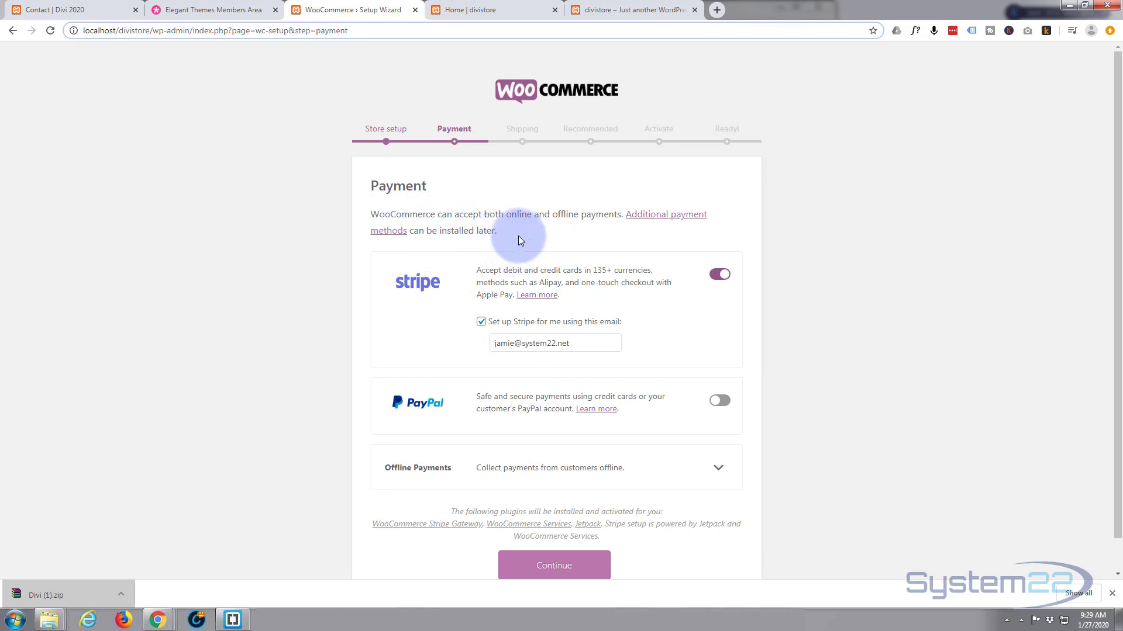
Enable PayPal as a payment method alongside Stripe.
scroll(524, 232, down, 1)
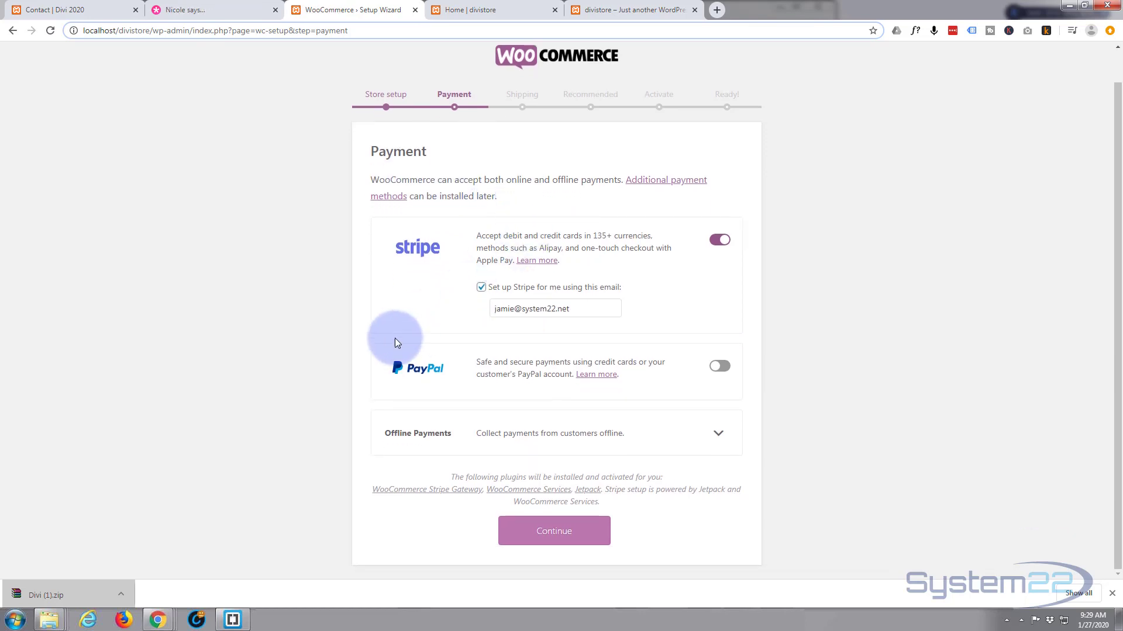
click(721, 368)
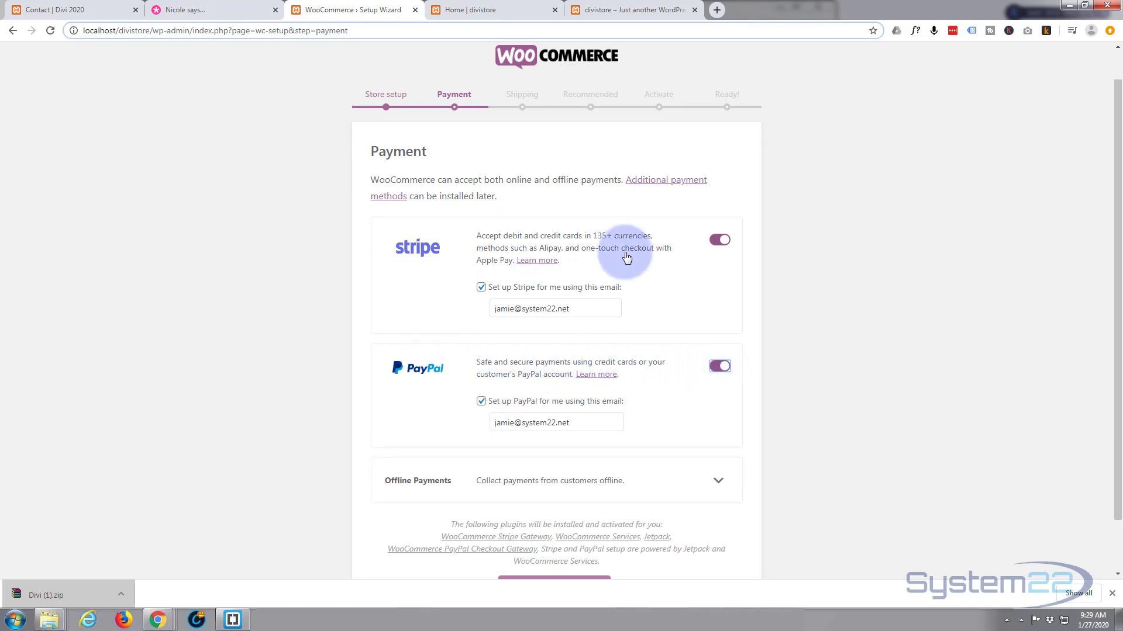
Disable Stripe, decline the automatic PayPal setup by email, and continue to the shipping setup.
click(719, 241)
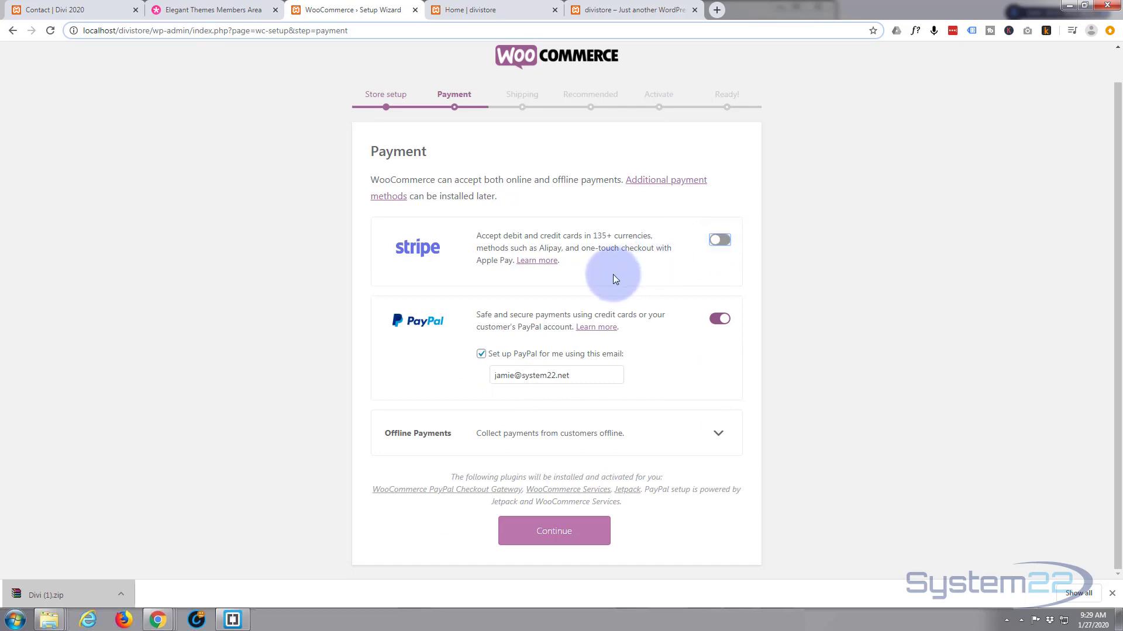
click(481, 354)
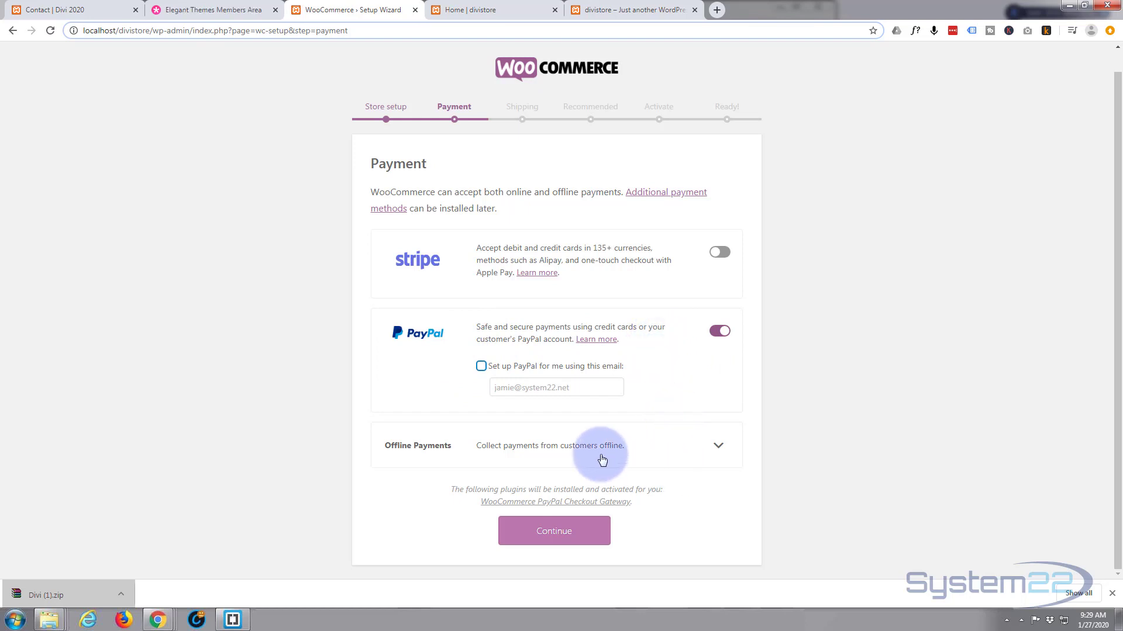
click(539, 537)
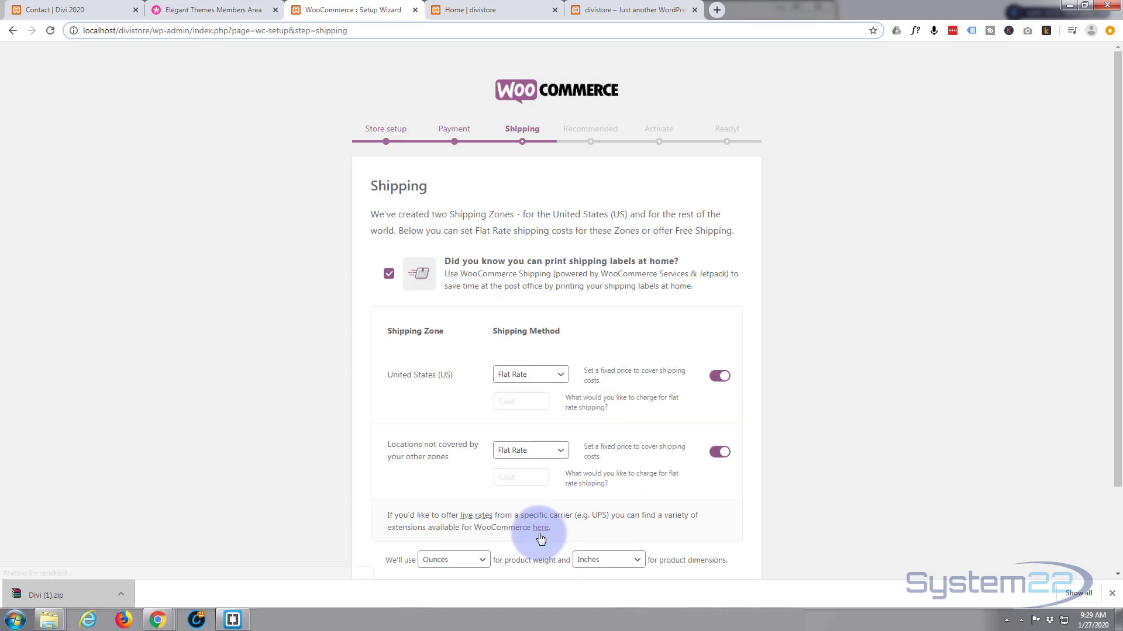
Review the shipping zones, their shipping methods and the weight and dimension units in the shipping setup.
scroll(524, 300, down, 1)
scroll(516, 283, down, 1)
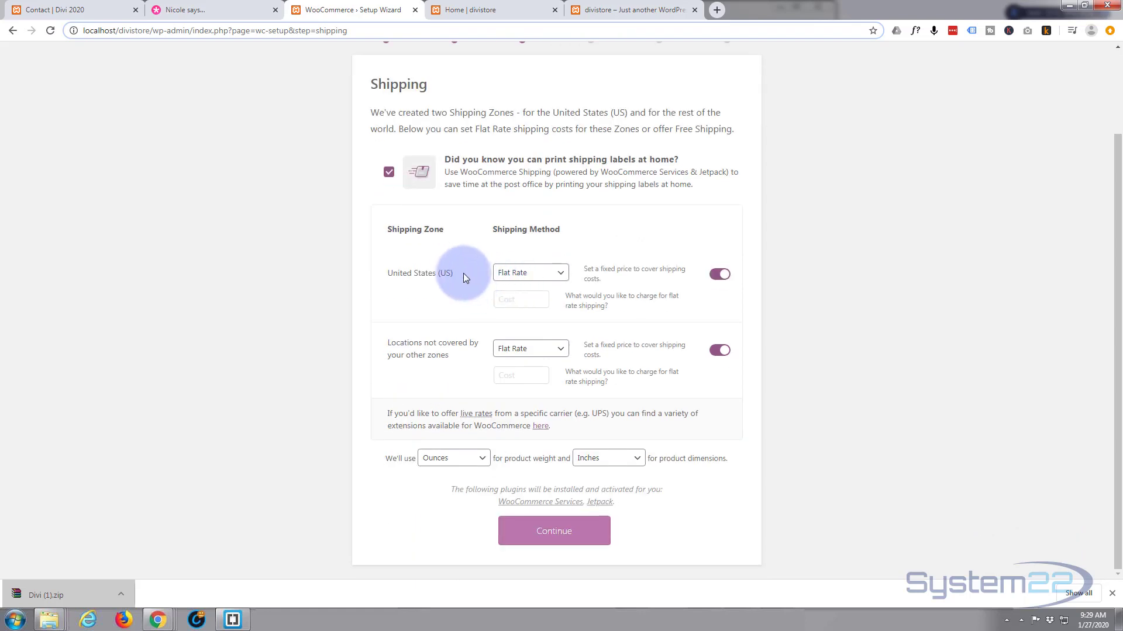
click(563, 274)
click(565, 277)
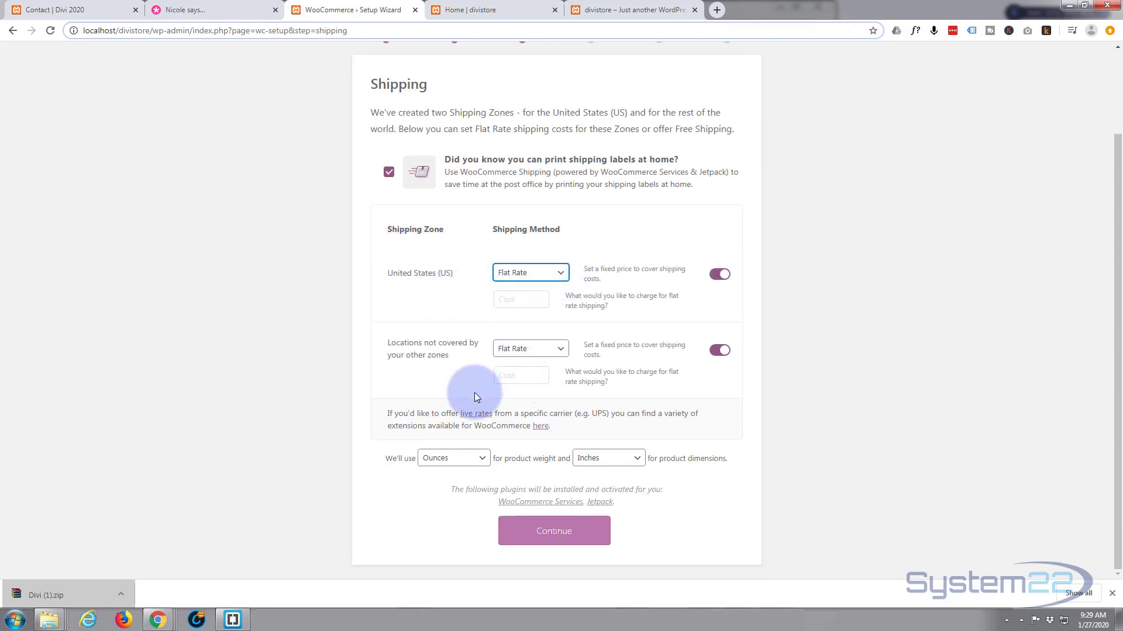
scroll(426, 331, up, 2)
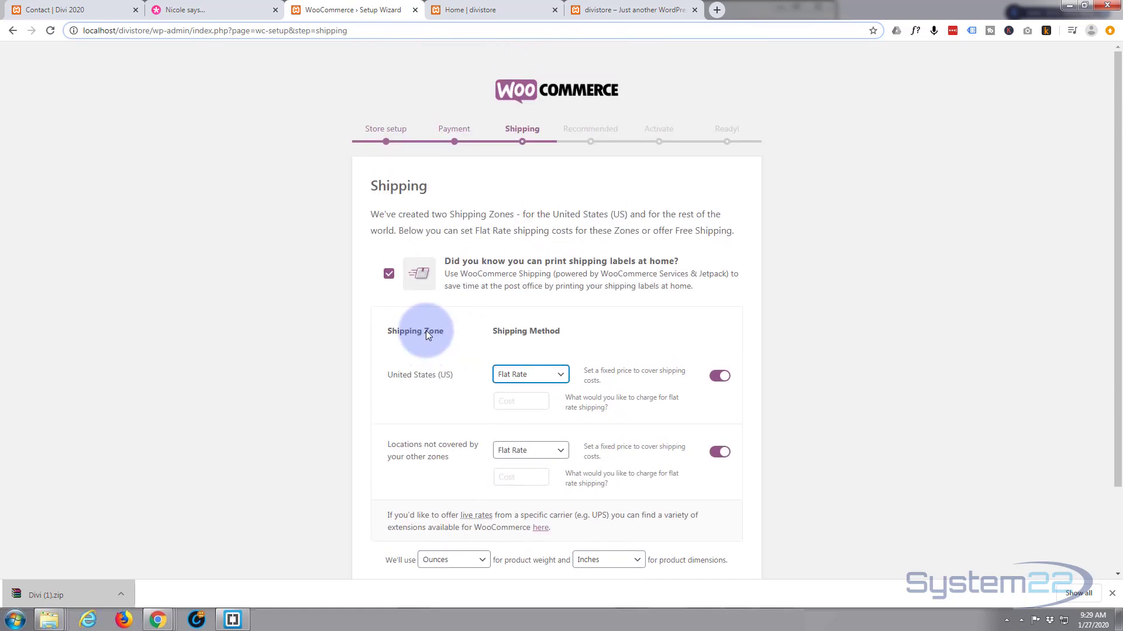
scroll(427, 331, down, 2)
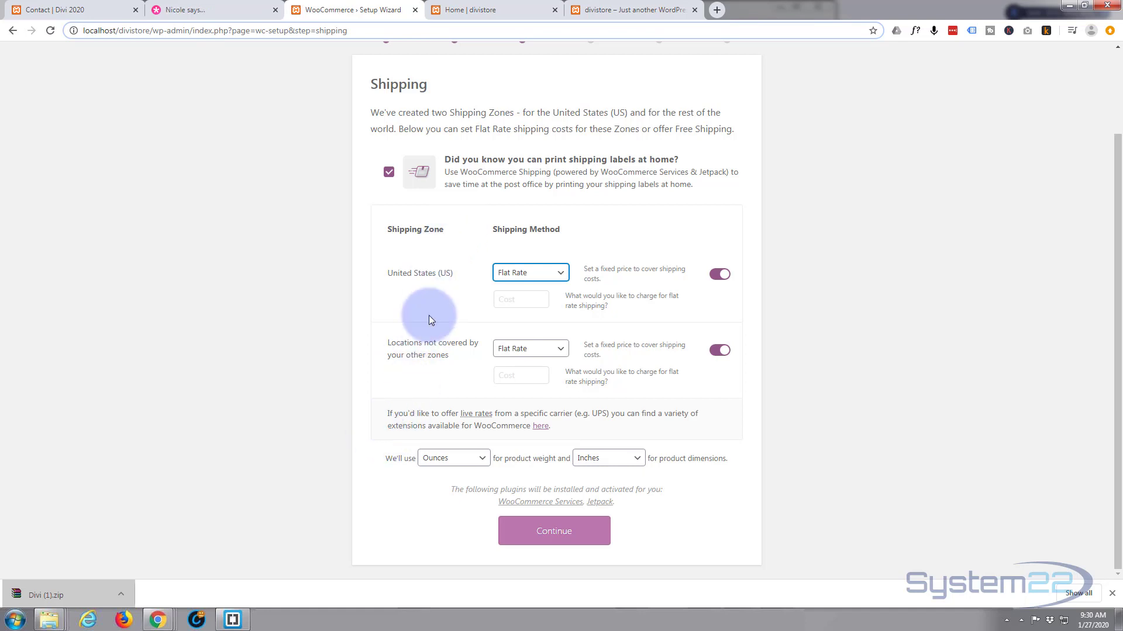
scroll(424, 360, up, 1)
scroll(423, 359, down, 1)
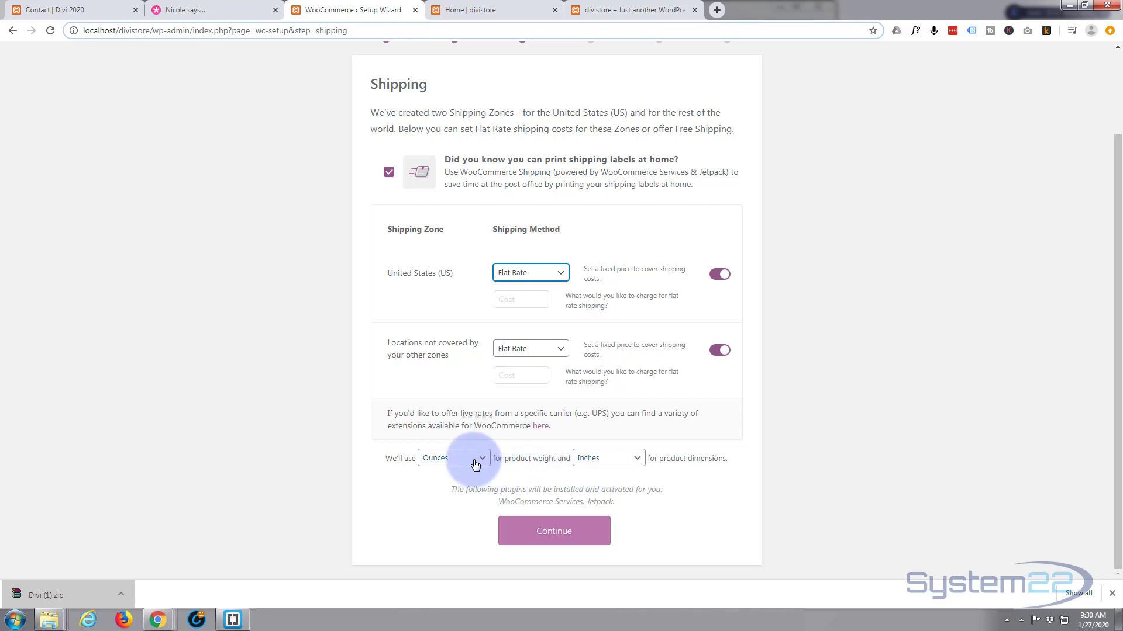
Disable shipping for United States (US) and for locations not covered by other zones, and continue to the recommended features.
click(560, 534)
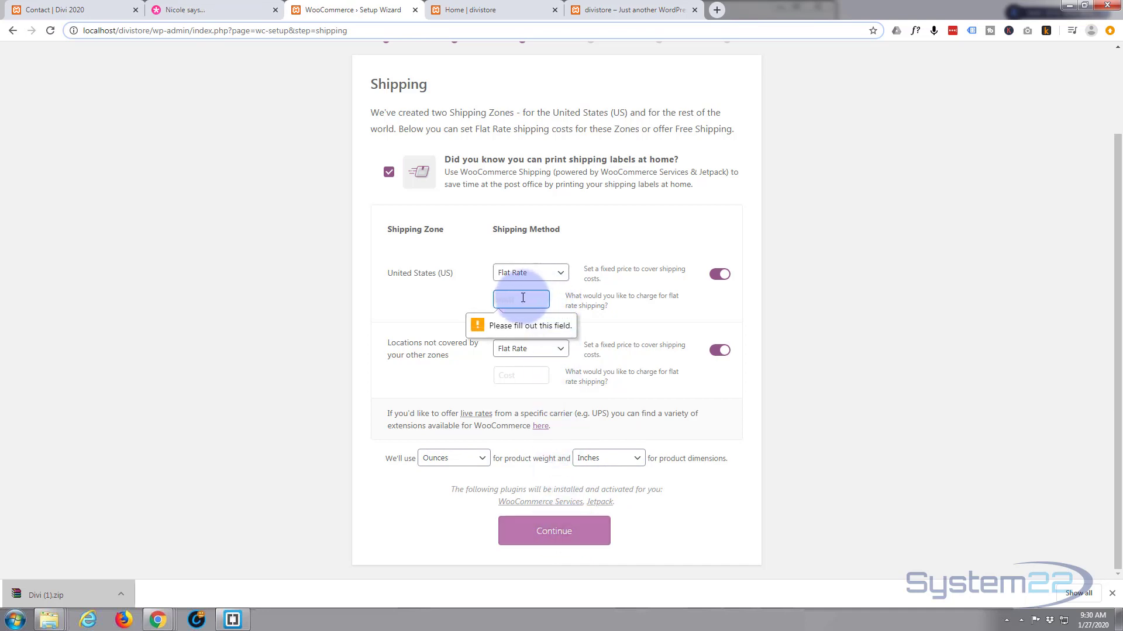
click(719, 274)
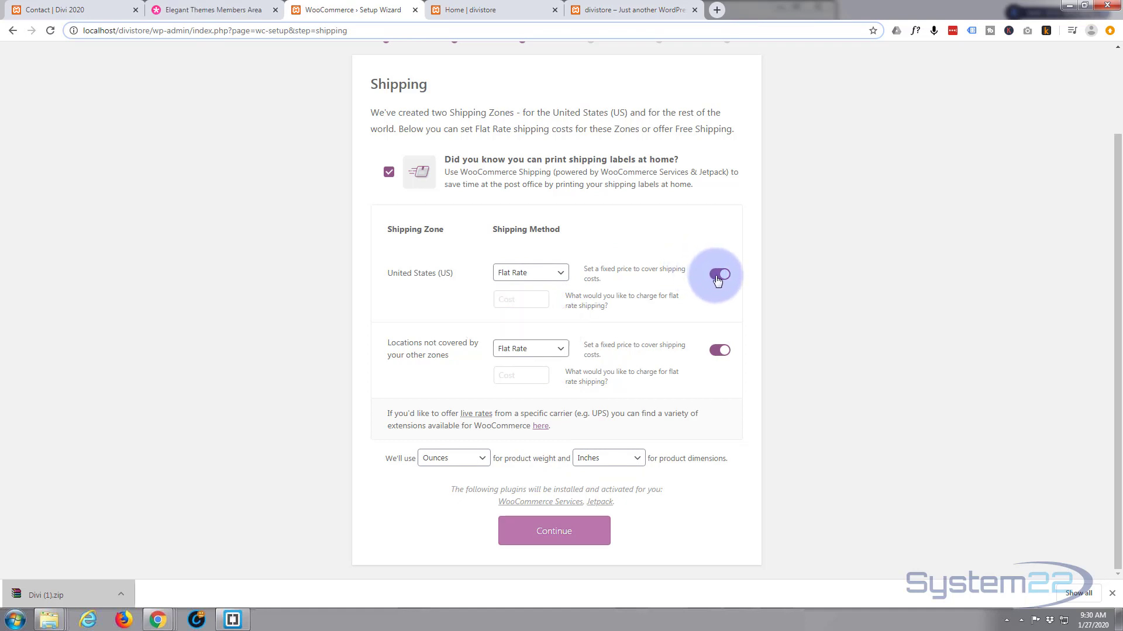
click(716, 350)
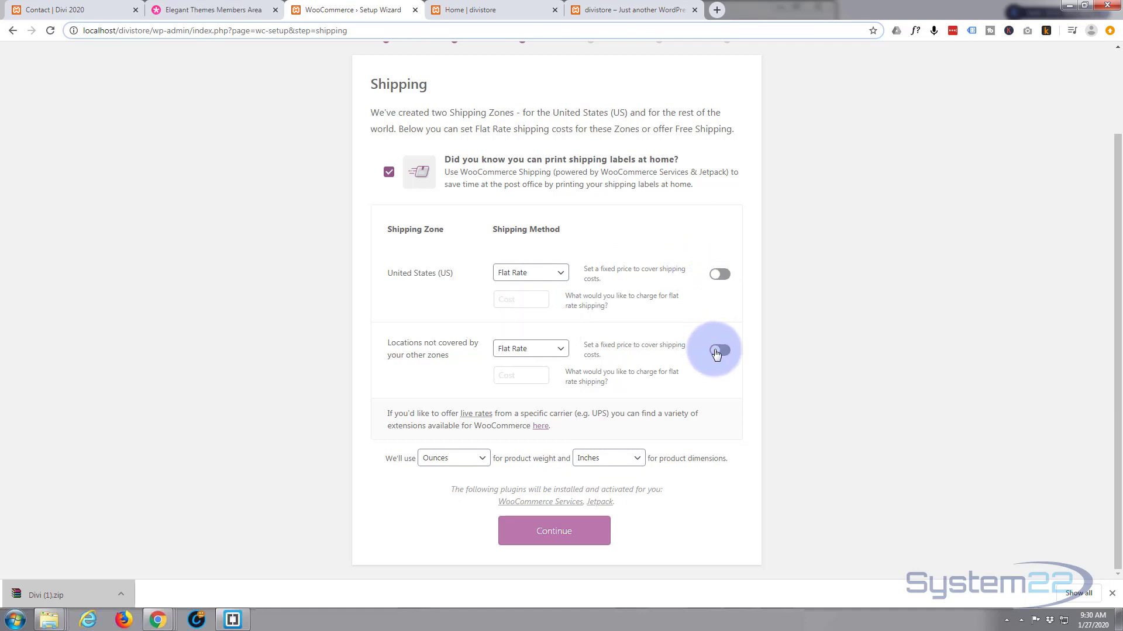
click(565, 529)
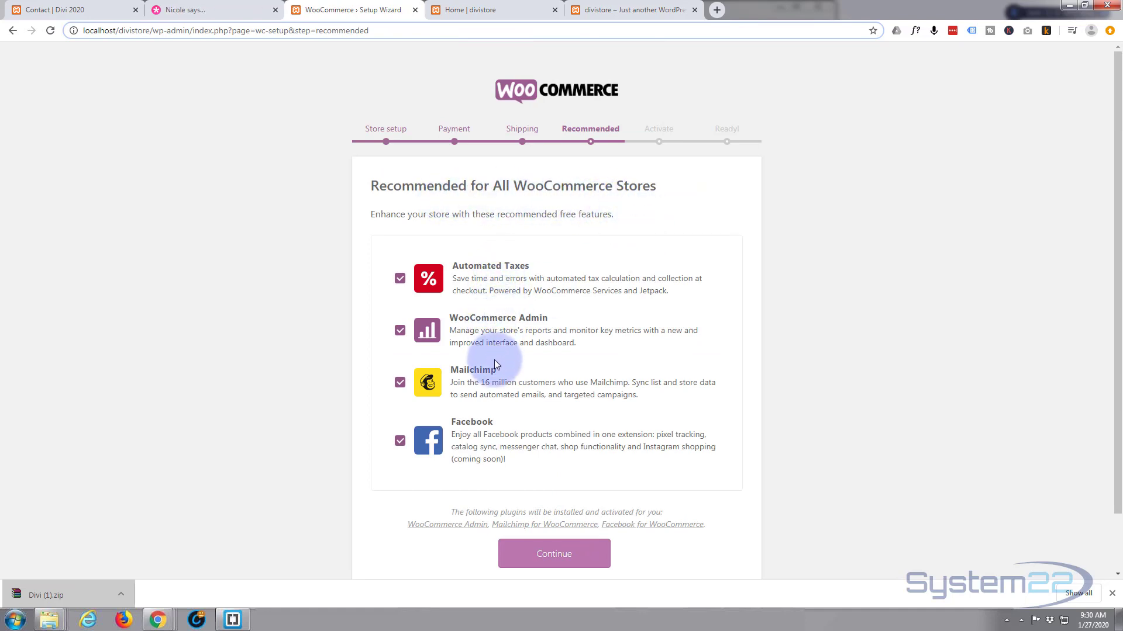
Deselect Automated Taxes, WooCommerce Admin, Mailchimp and Facebook from the recommended features, and skip the Jetpack connection.
scroll(497, 372, down, 1)
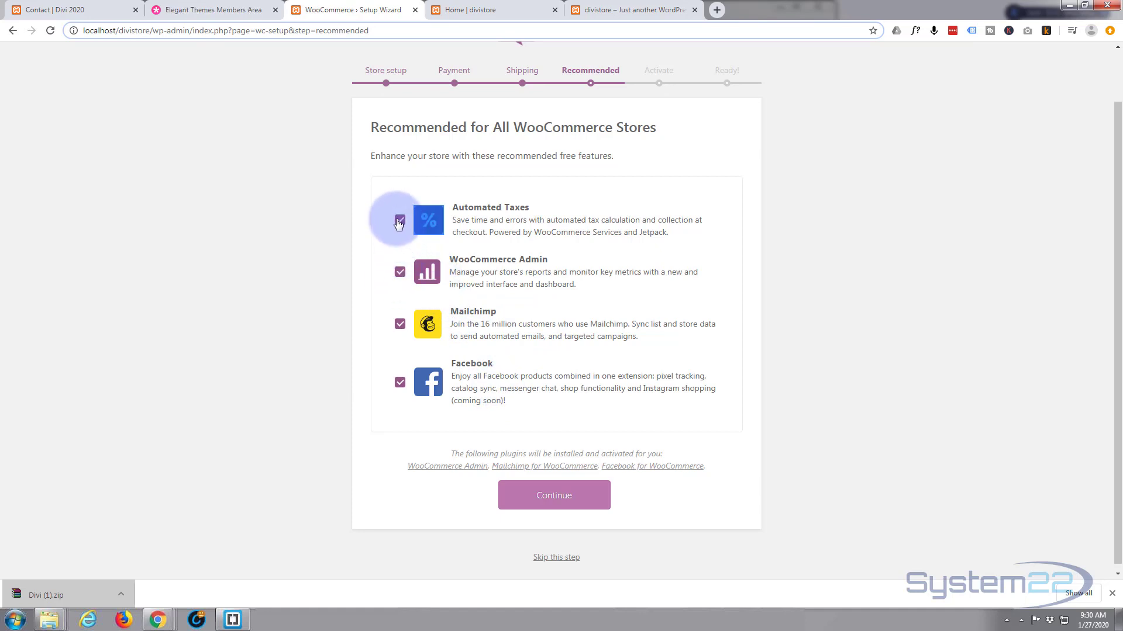
click(399, 221)
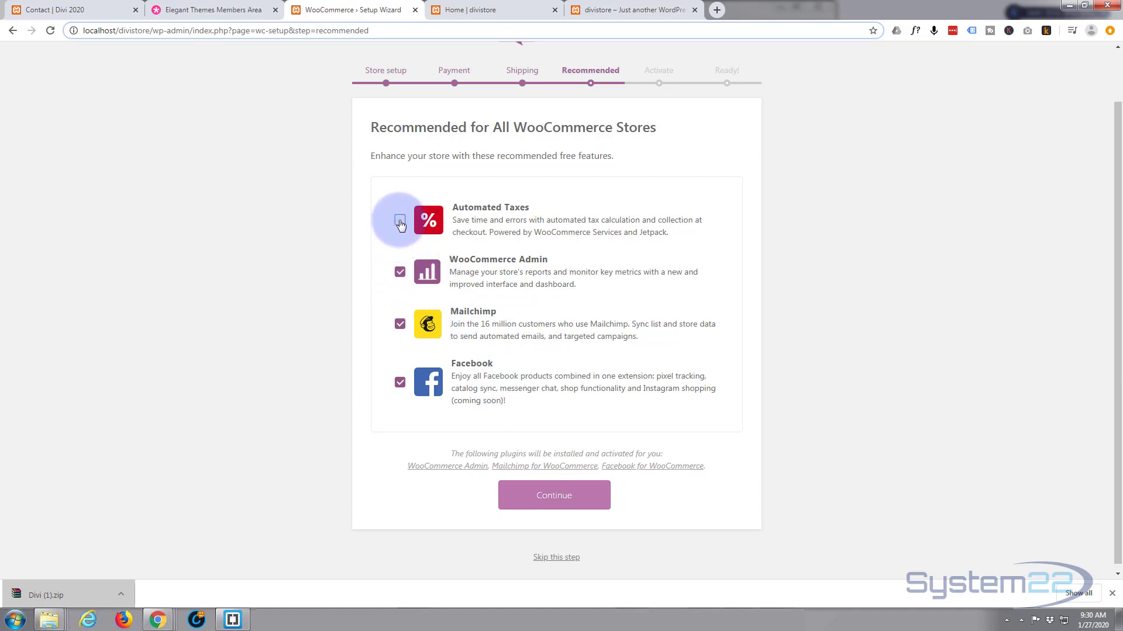
click(400, 273)
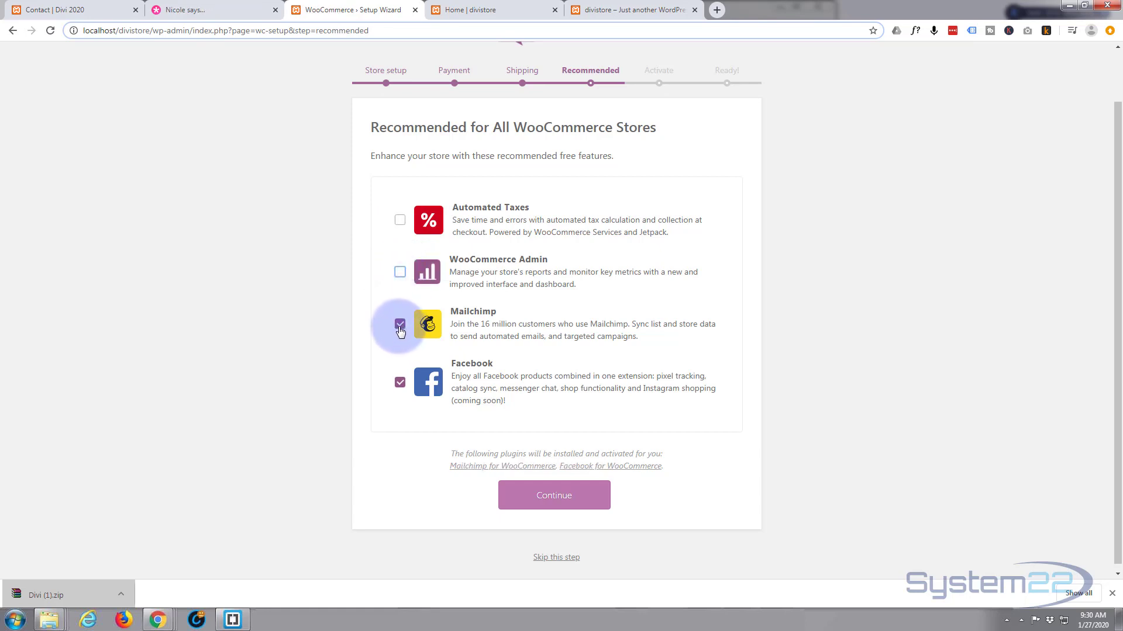
click(399, 327)
click(400, 382)
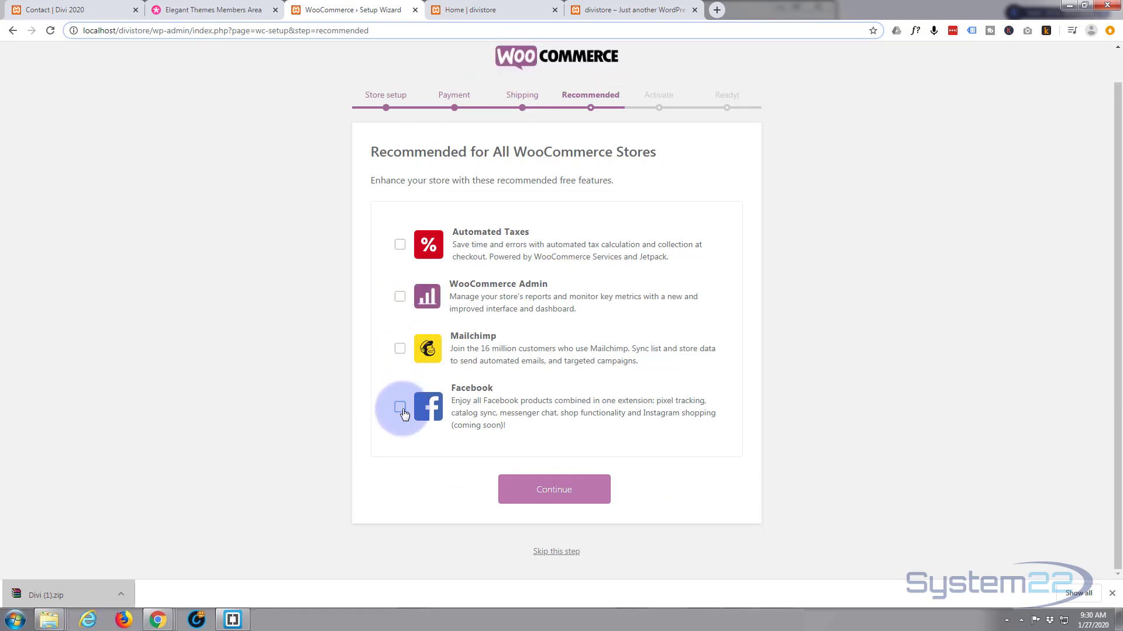
click(555, 496)
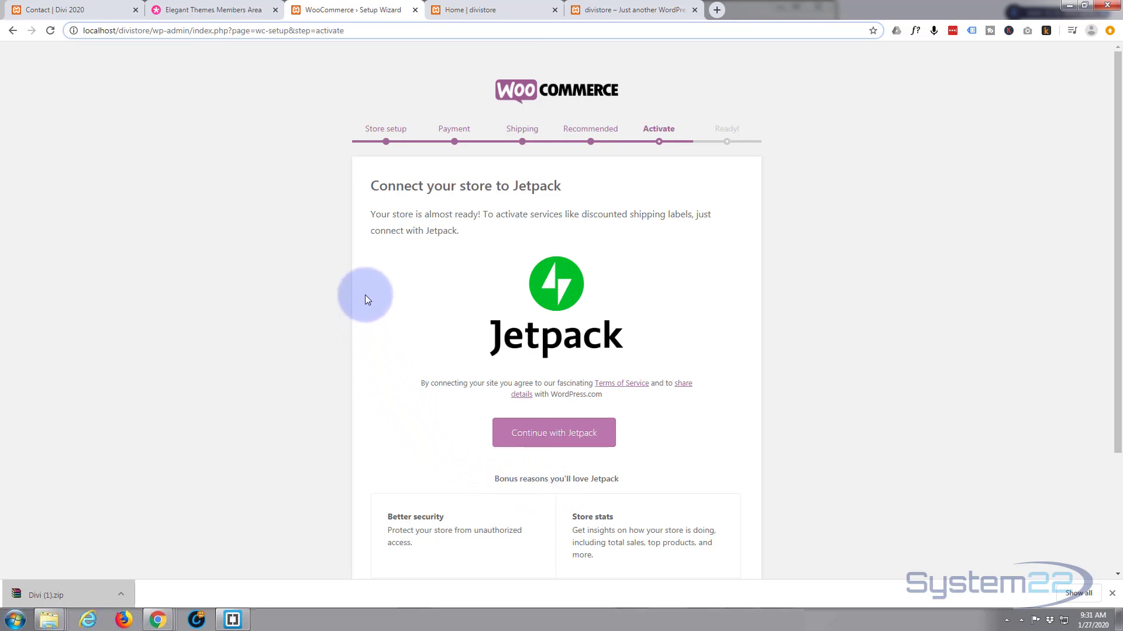
scroll(382, 227, down, 3)
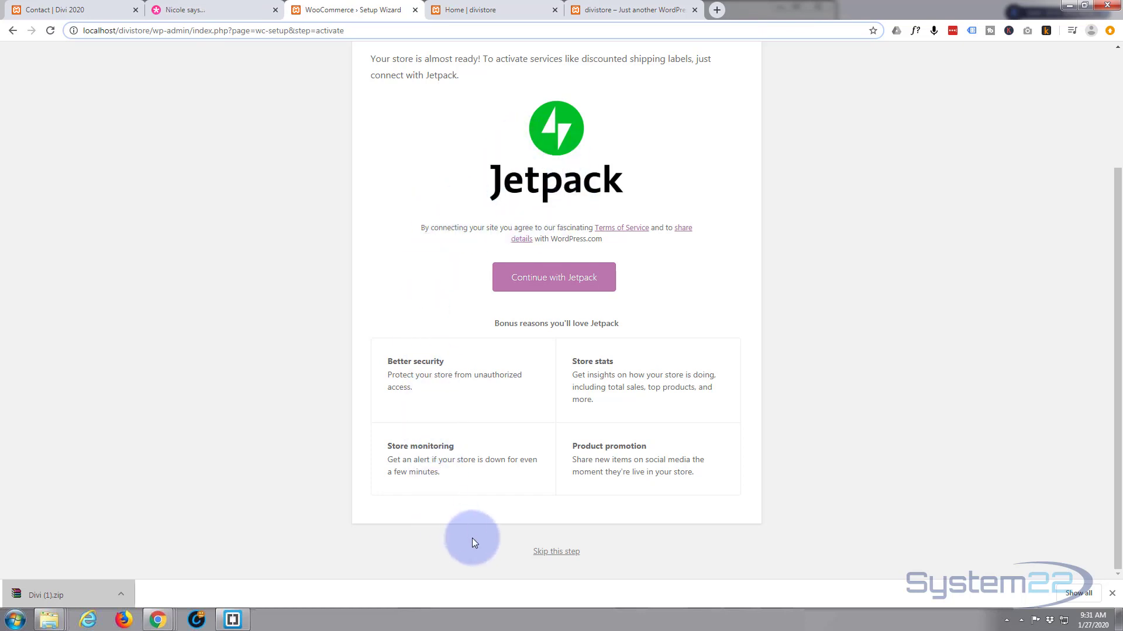
click(556, 553)
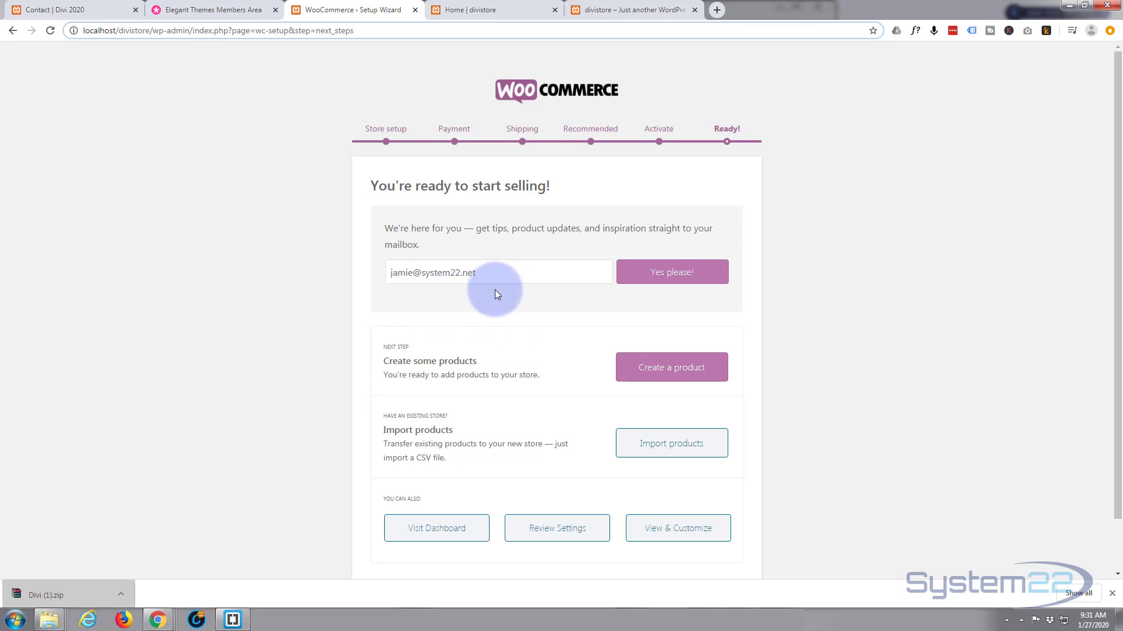
Open the product import from the final setup page and try to upload the wc-product CSV file.
scroll(411, 401, down, 1)
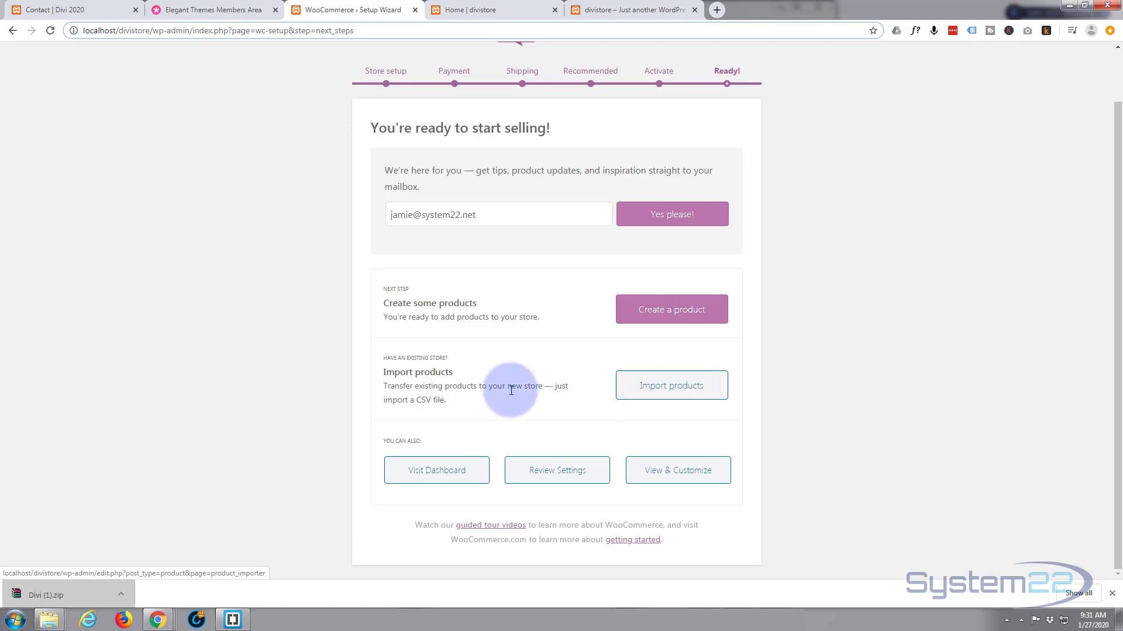
click(670, 390)
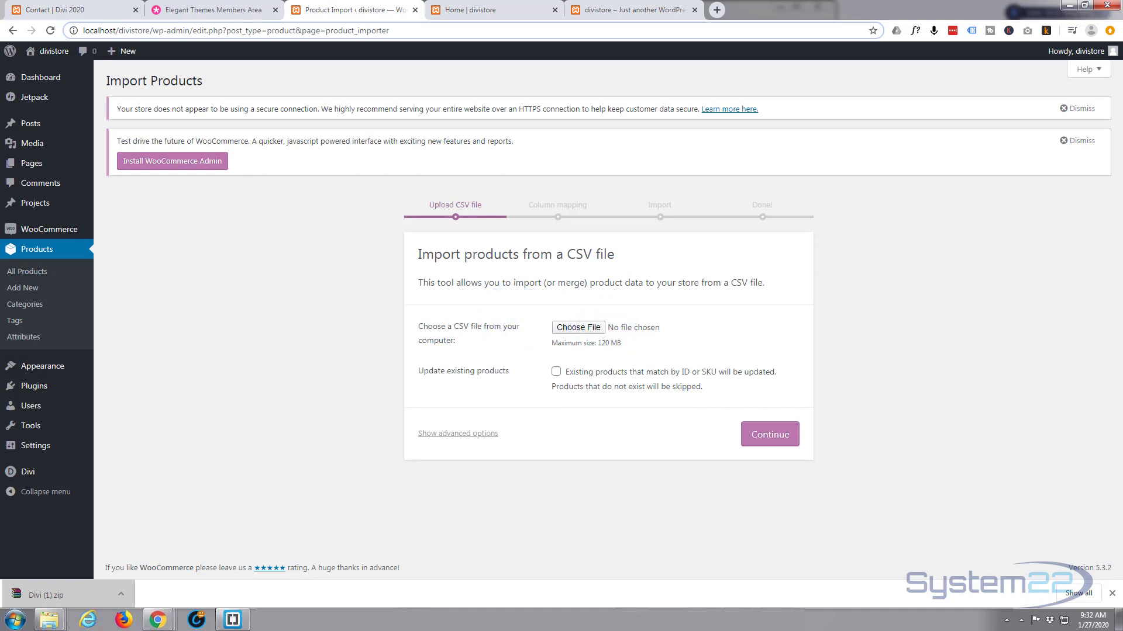
drag(3, 403, 630, 329)
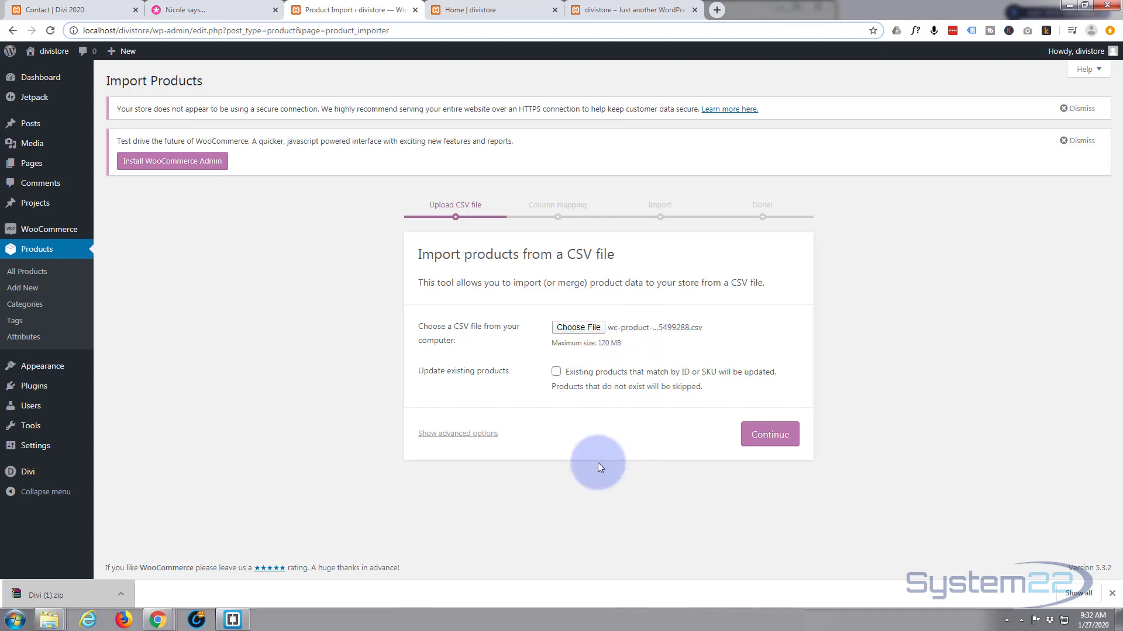
click(769, 436)
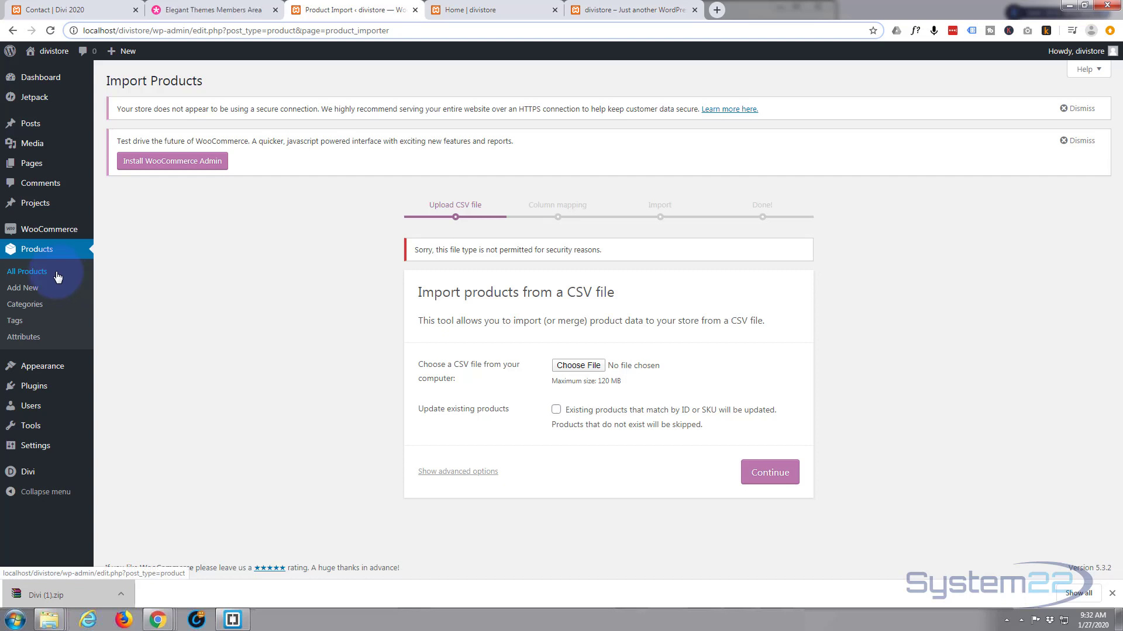
Open the plugins page in a separate tab, search for "disable real mime", and install and activate Disable Real MIME Check.
middle_click(28, 387)
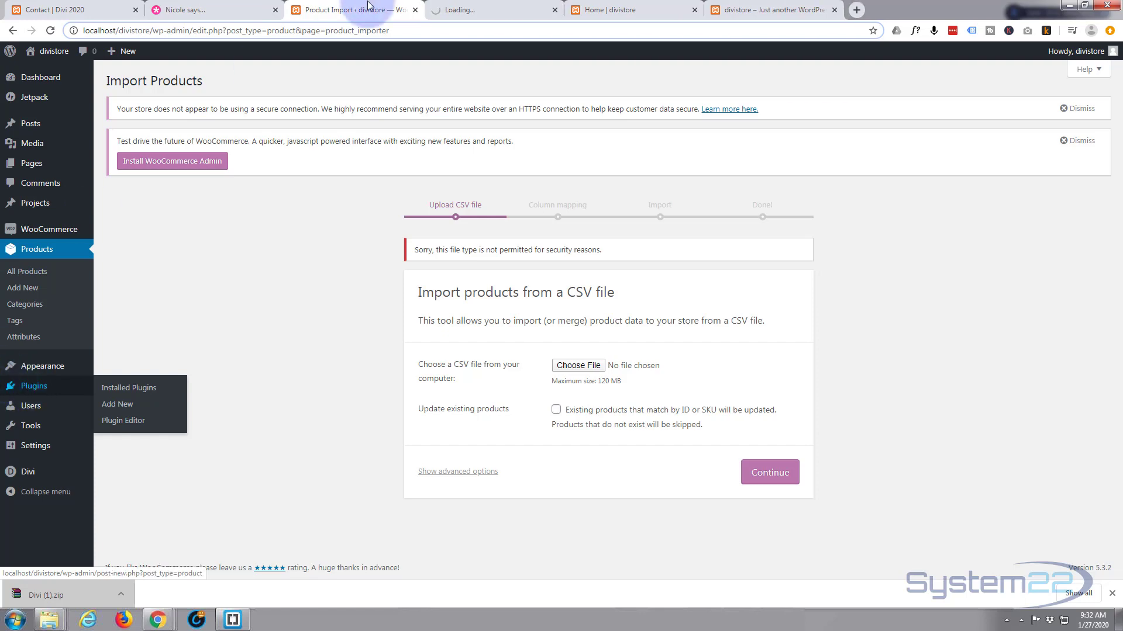
click(474, 11)
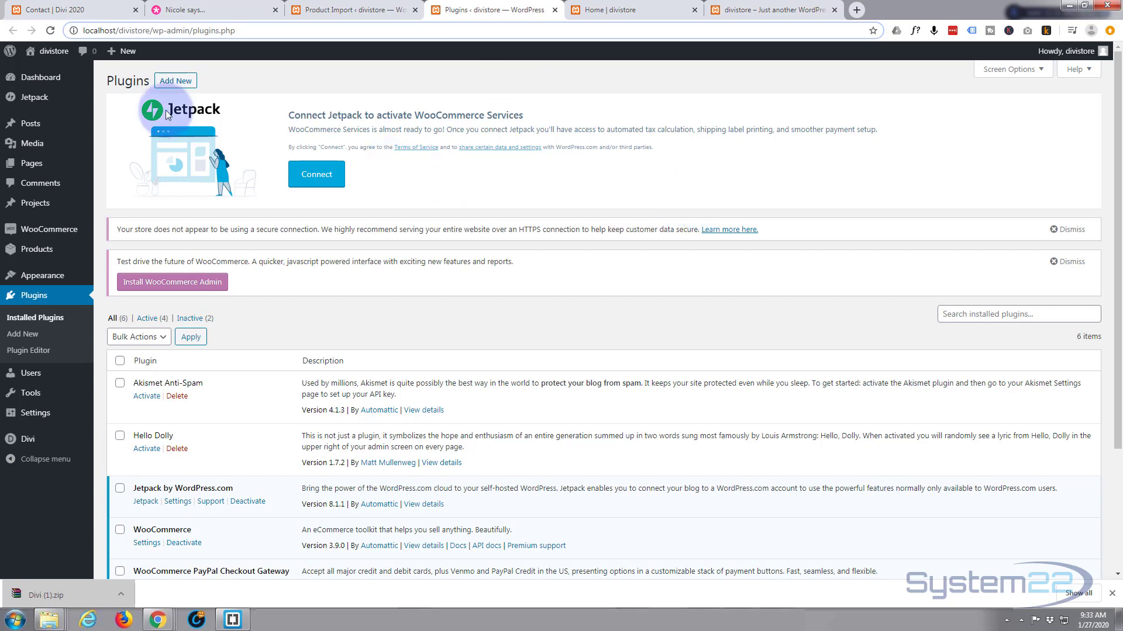
click(174, 82)
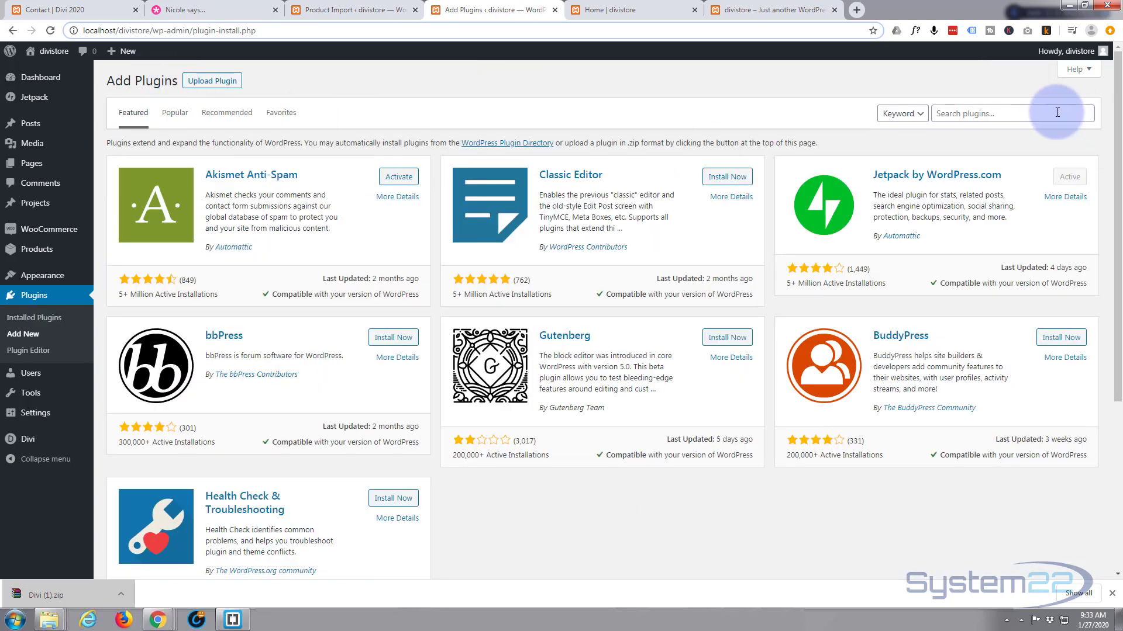
click(971, 114)
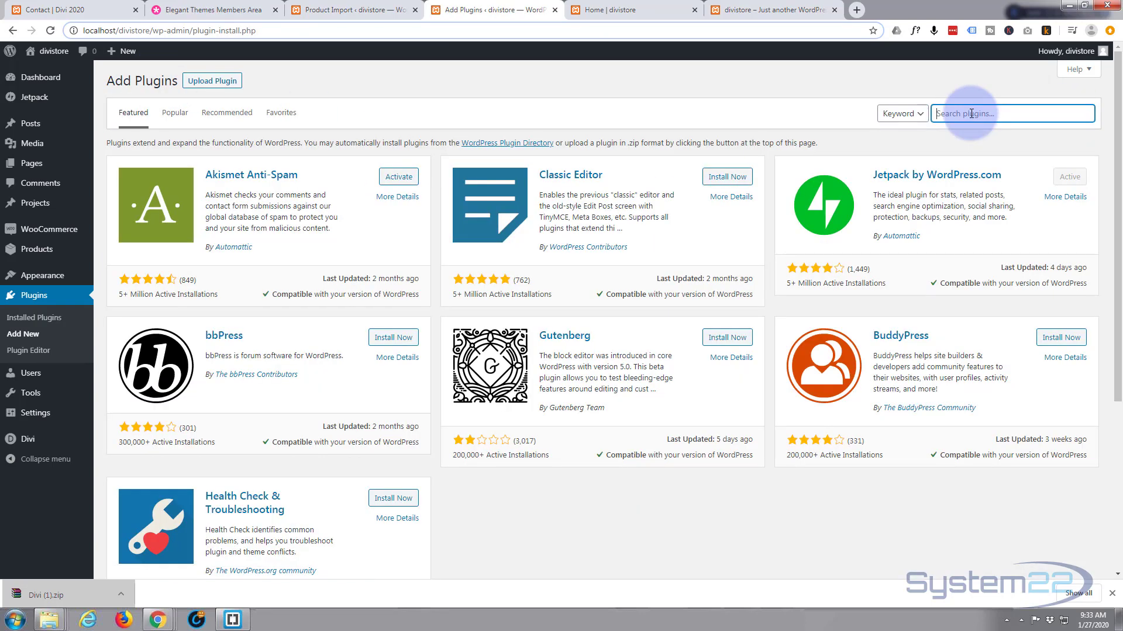
text(disable real mime)
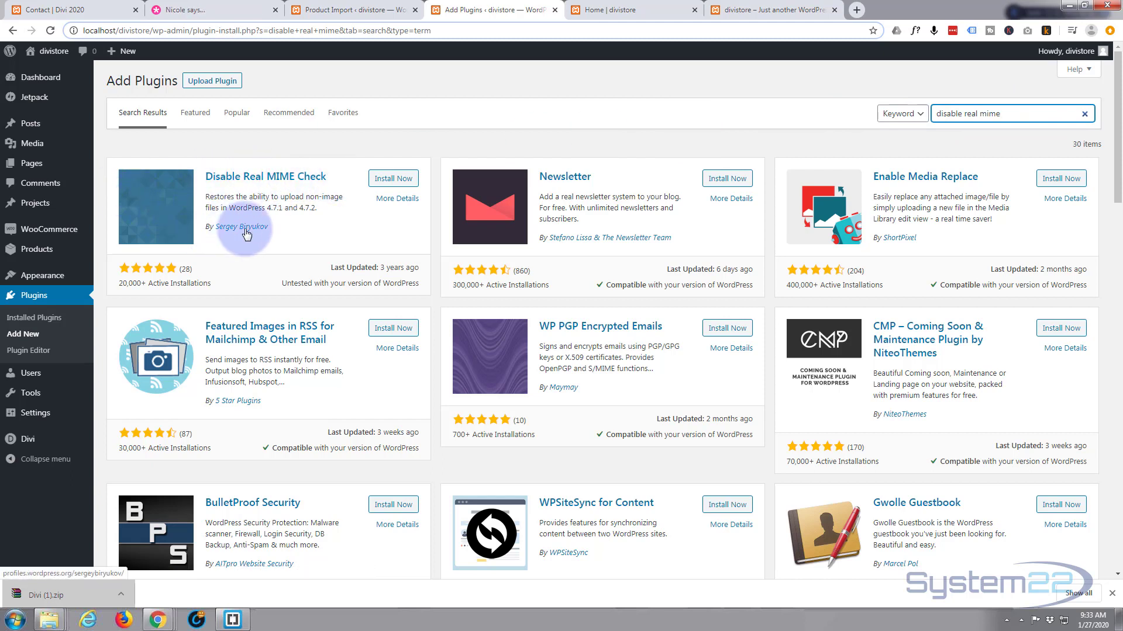
click(391, 179)
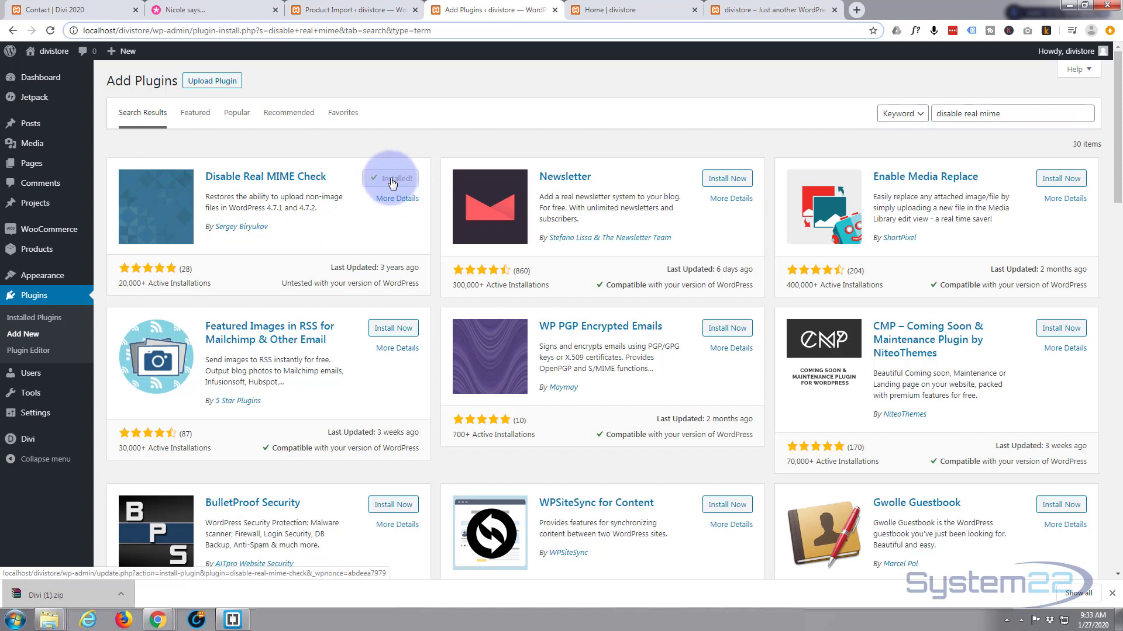
click(397, 180)
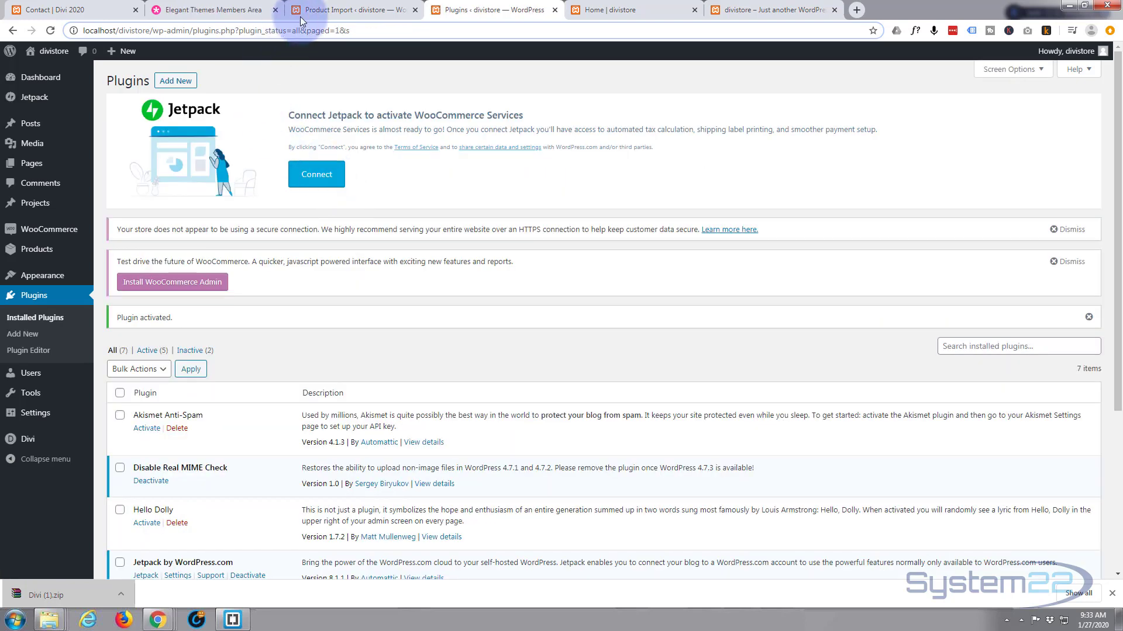
Return to the product import, choose the wc-product CSV file again and continue to column mapping.
click(331, 13)
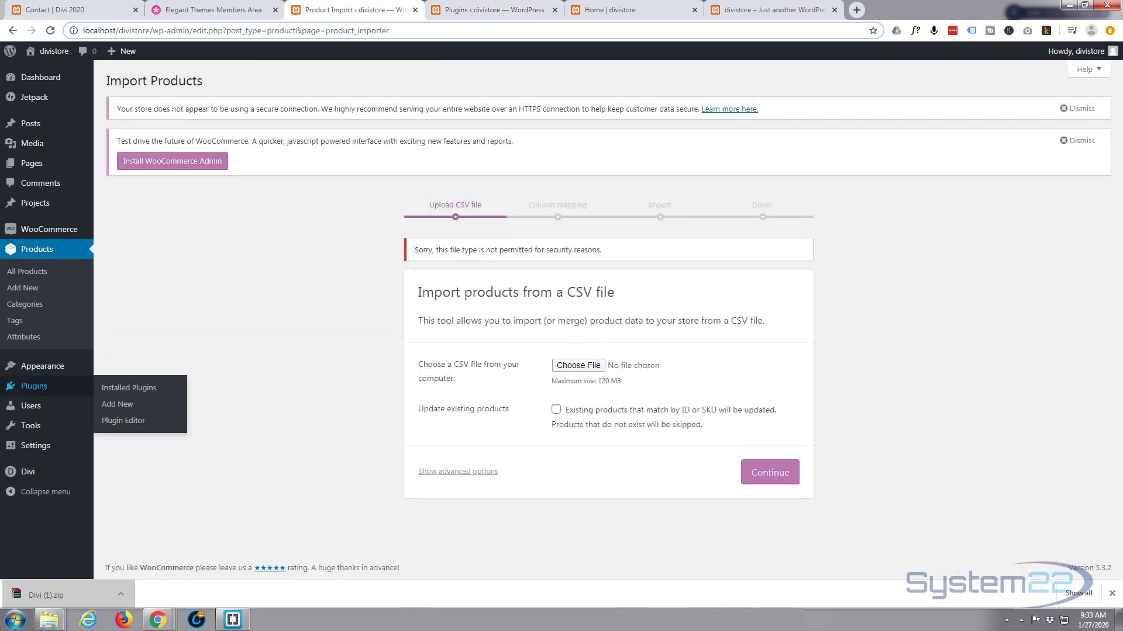
drag(1, 386, 627, 362)
drag(632, 366, 630, 367)
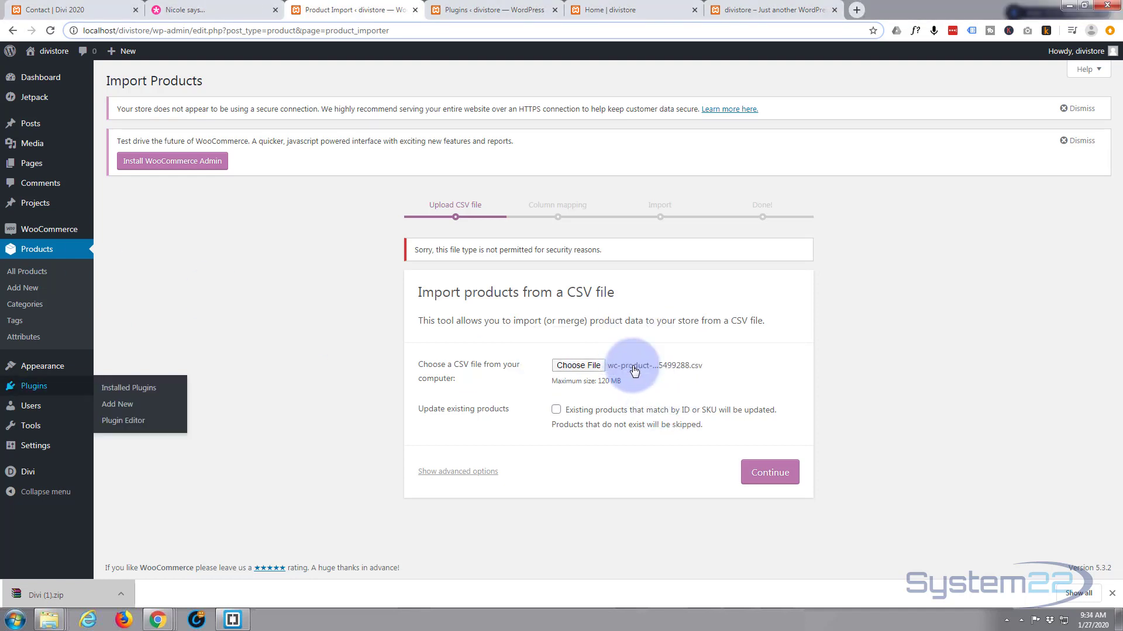
click(784, 479)
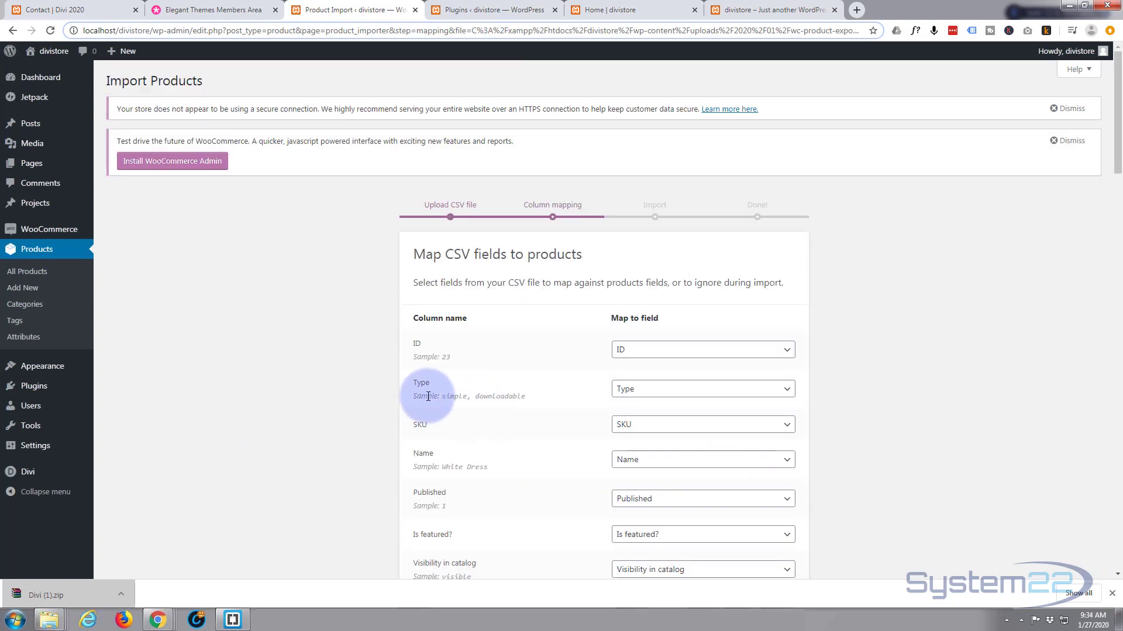
Review the CSV column mapping, keep the suggested field matches, and run the product importer.
scroll(349, 357, down, 11)
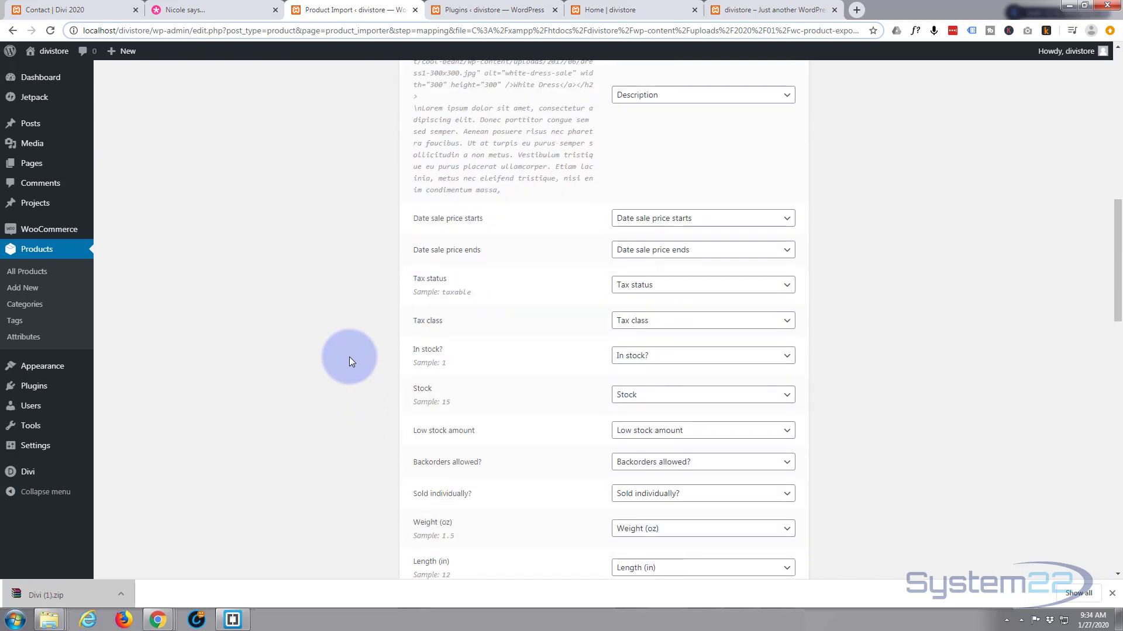
scroll(349, 361, down, 5)
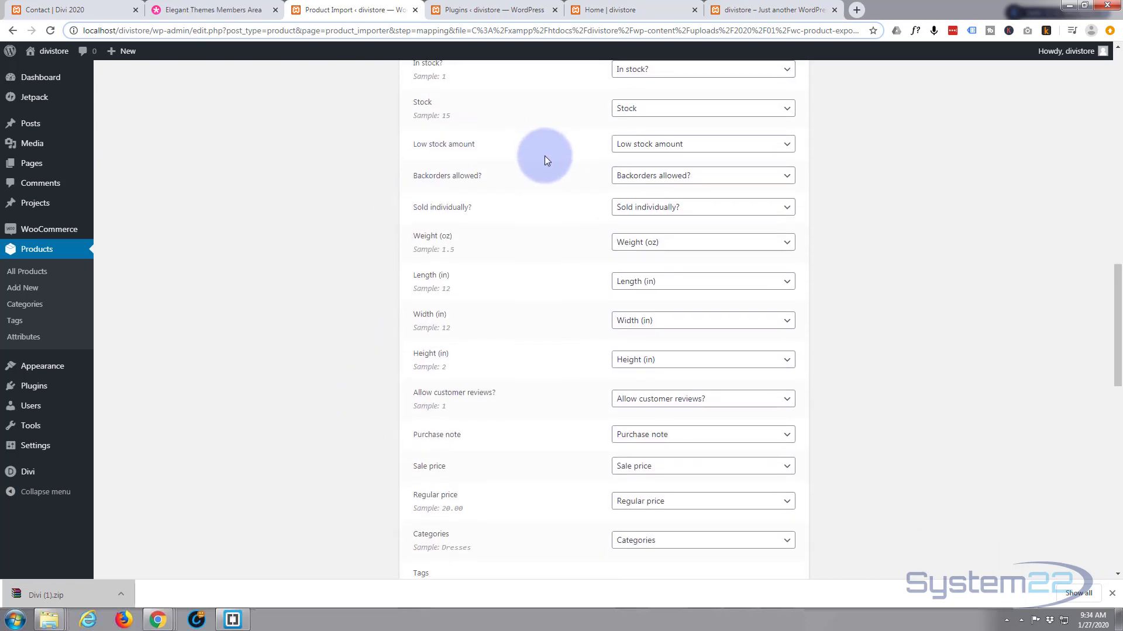
scroll(545, 158, down, 8)
scroll(545, 158, down, 6)
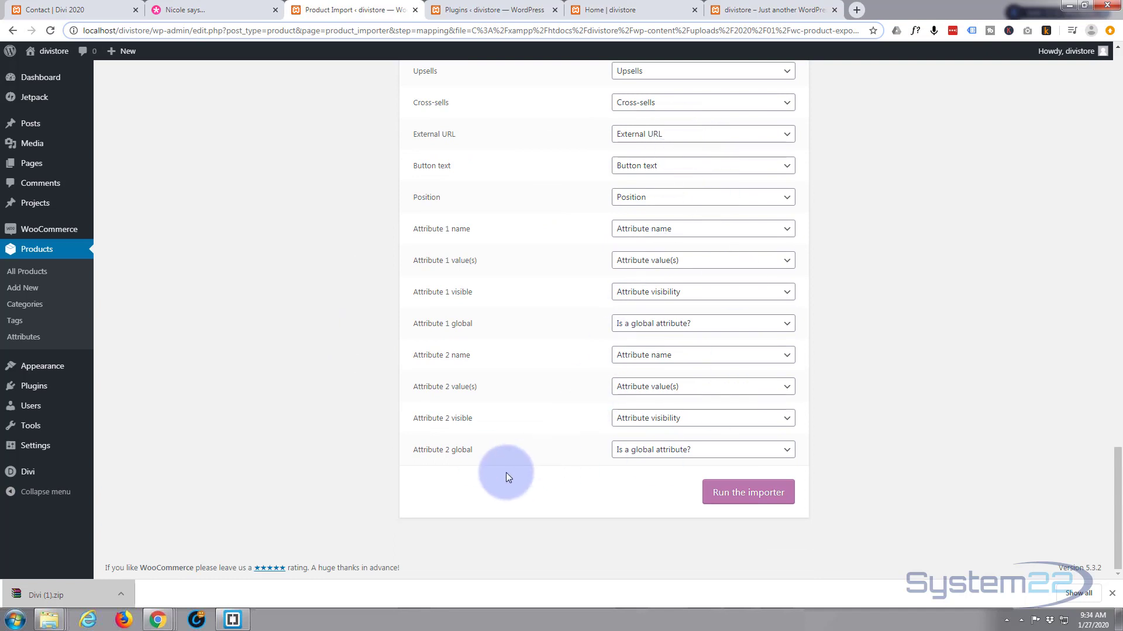
click(743, 498)
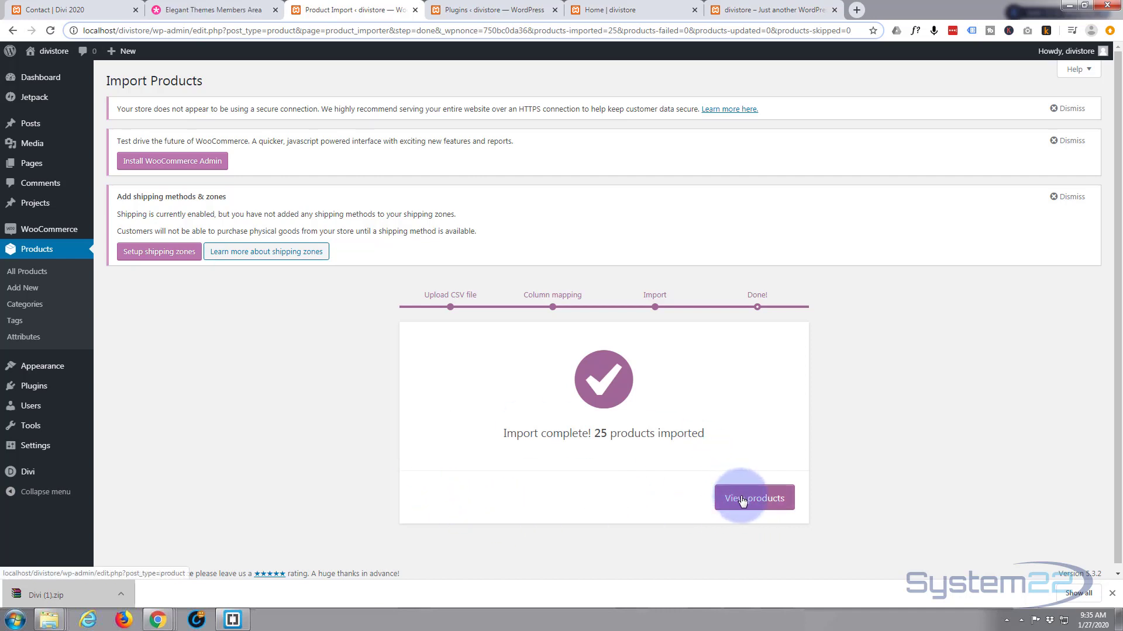
Open the list of imported products and look over their images, stock, prices and categories.
click(29, 252)
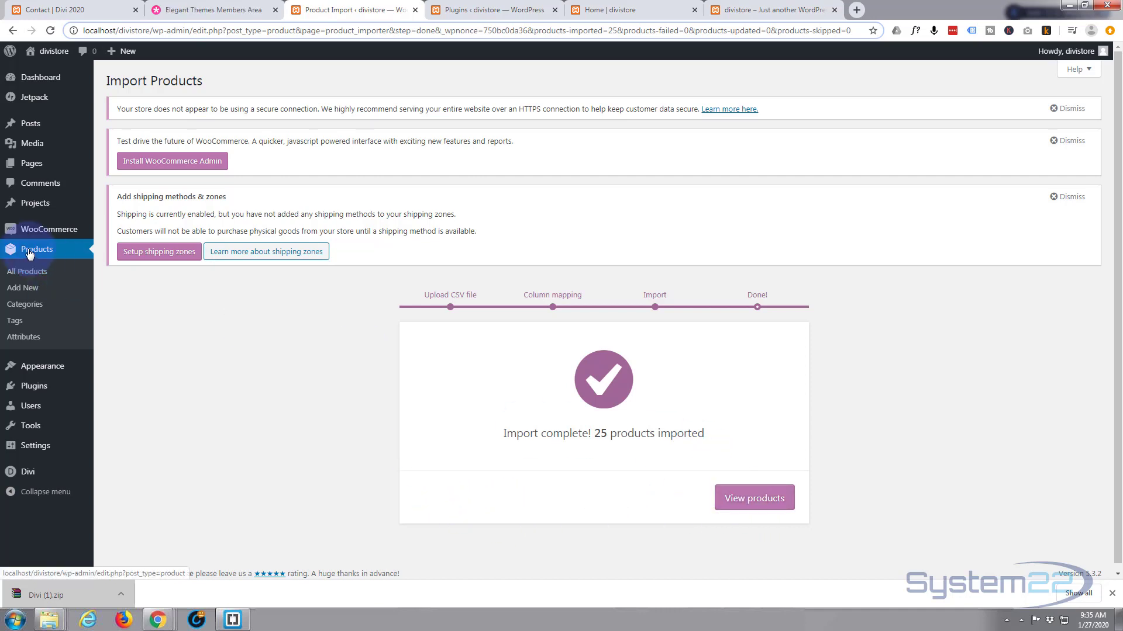
click(753, 499)
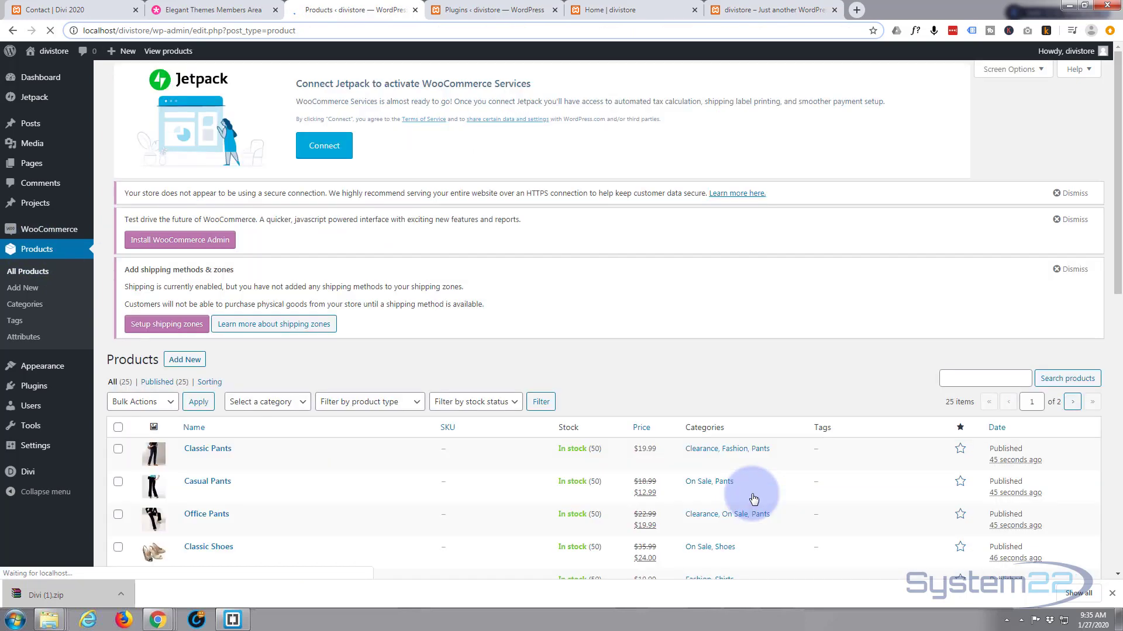
scroll(394, 278, down, 10)
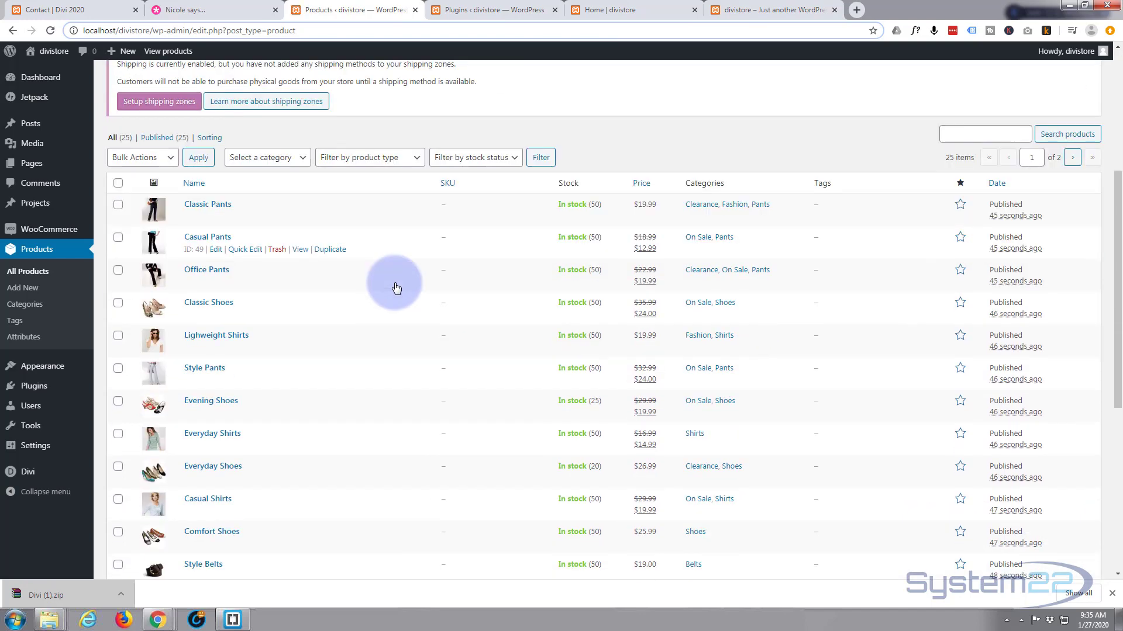
scroll(240, 589, up, 1)
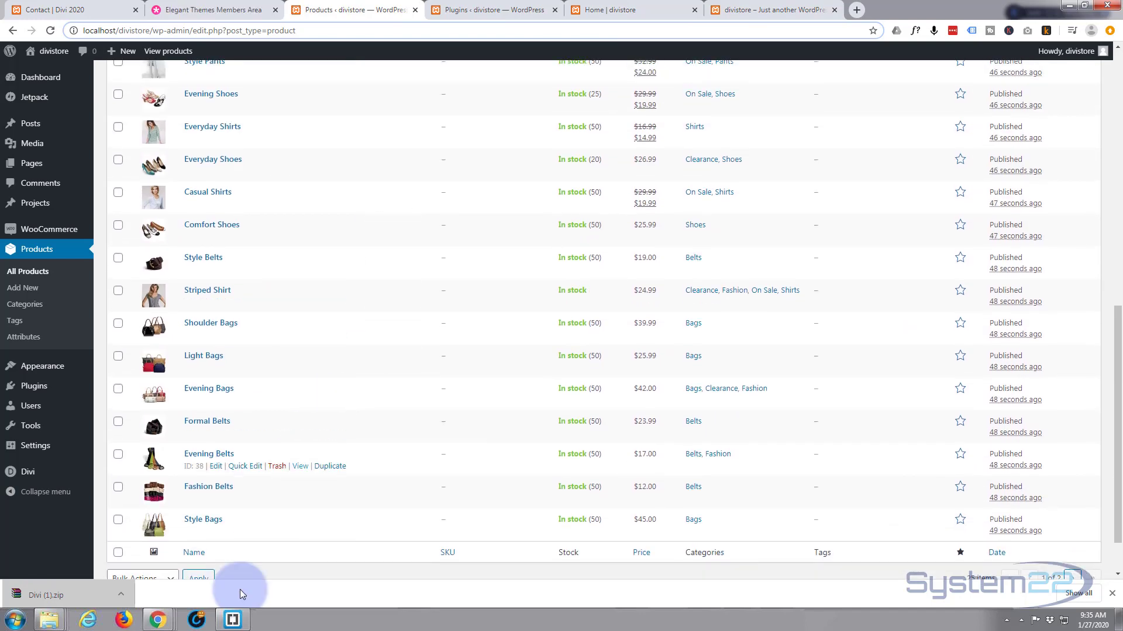
scroll(381, 429, up, 2)
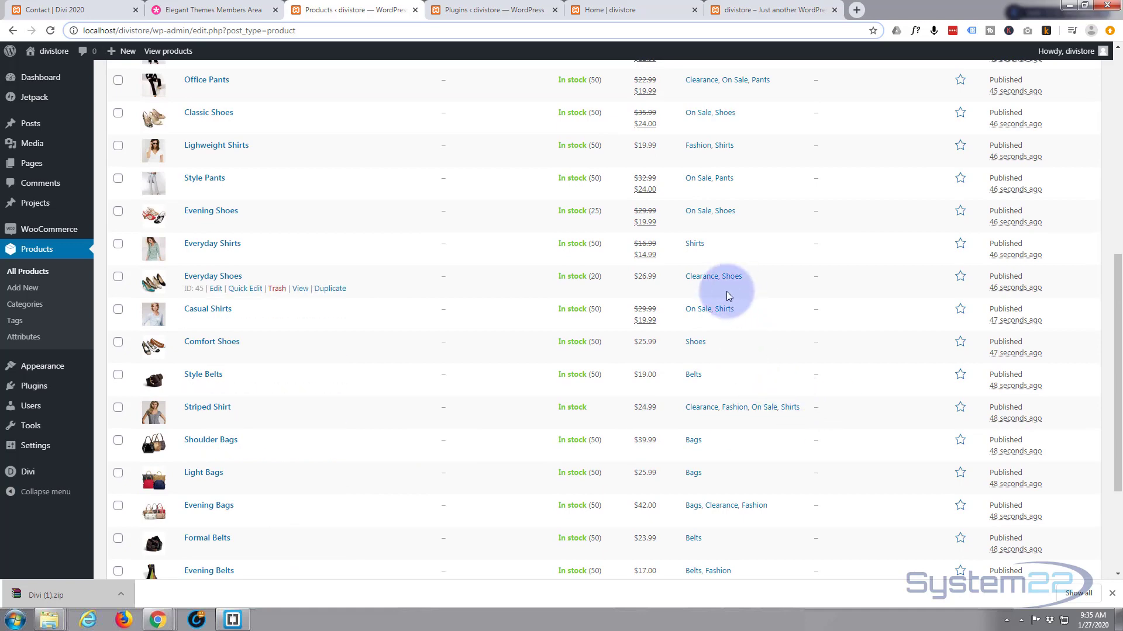
scroll(704, 331, up, 6)
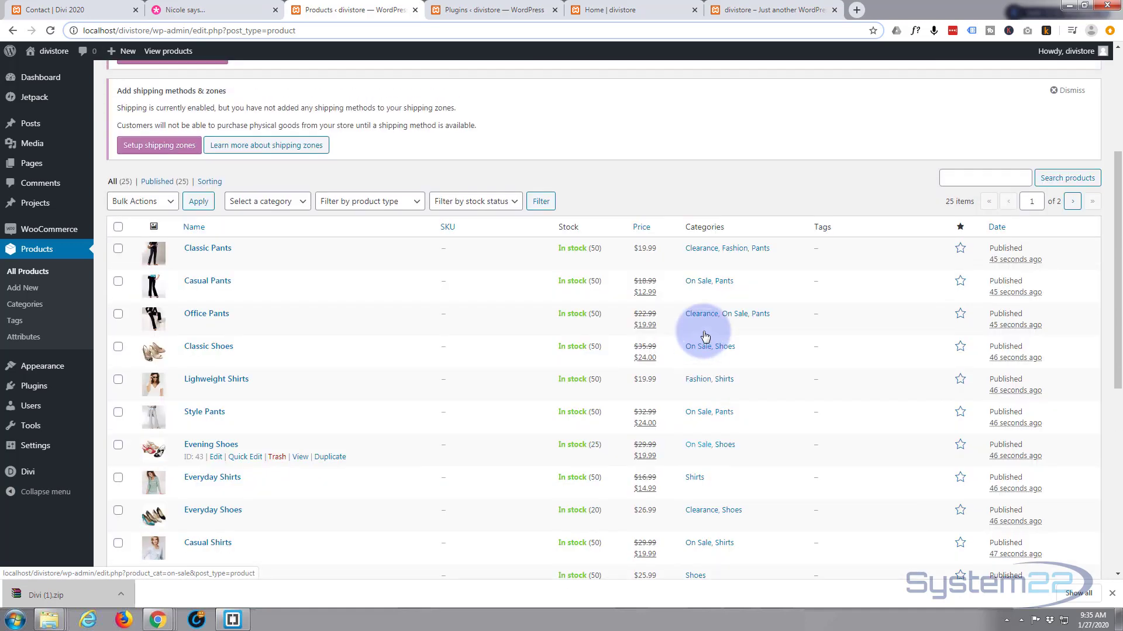
scroll(313, 449, up, 2)
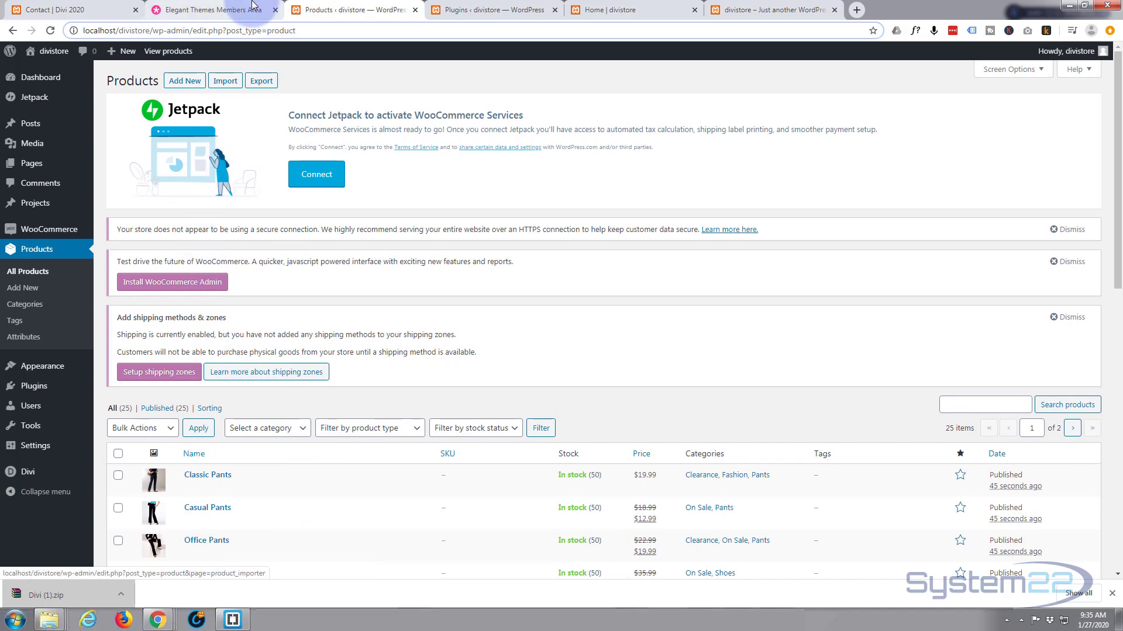
Switch to the store's homepage, reload it, and examine the product grids under Summer Fashion and Featured Products.
click(608, 7)
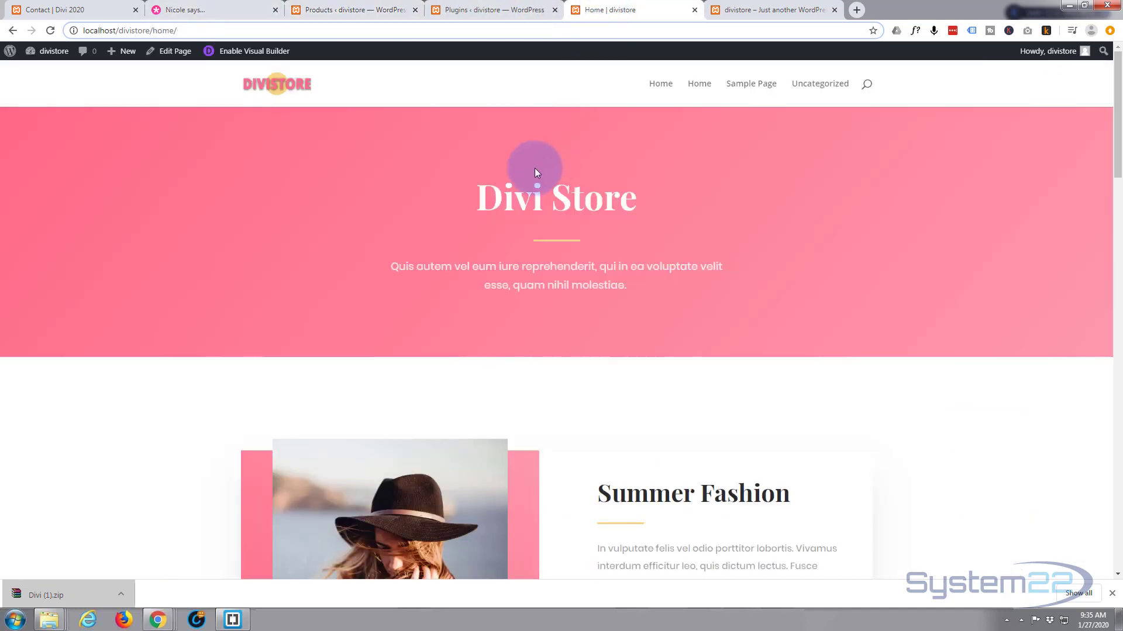
scroll(534, 173, down, 9)
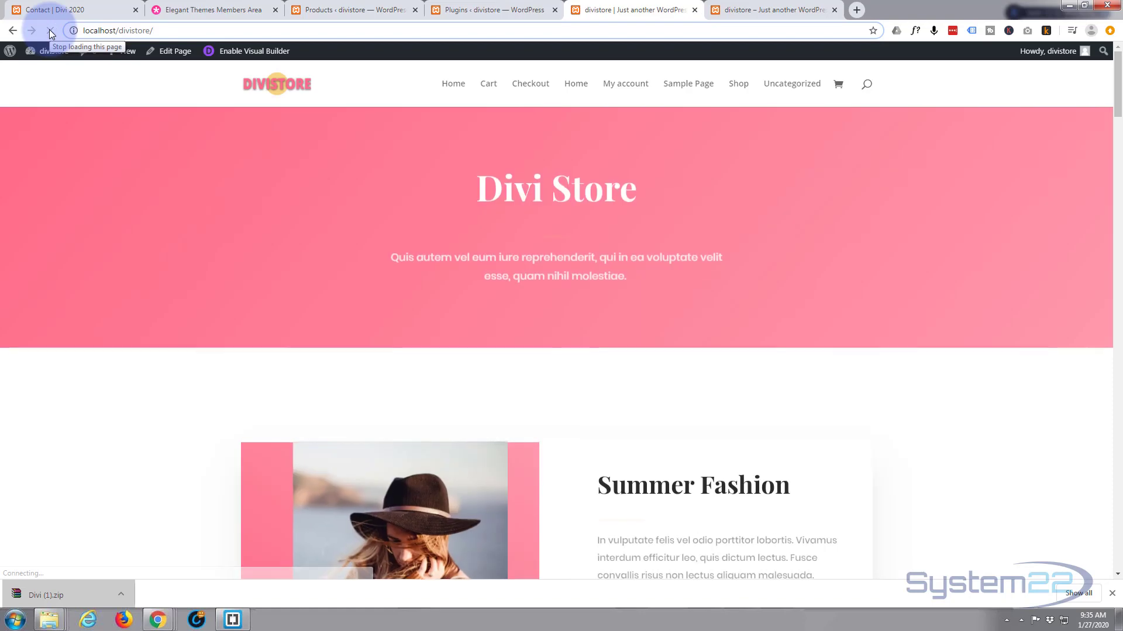
scroll(160, 269, down, 10)
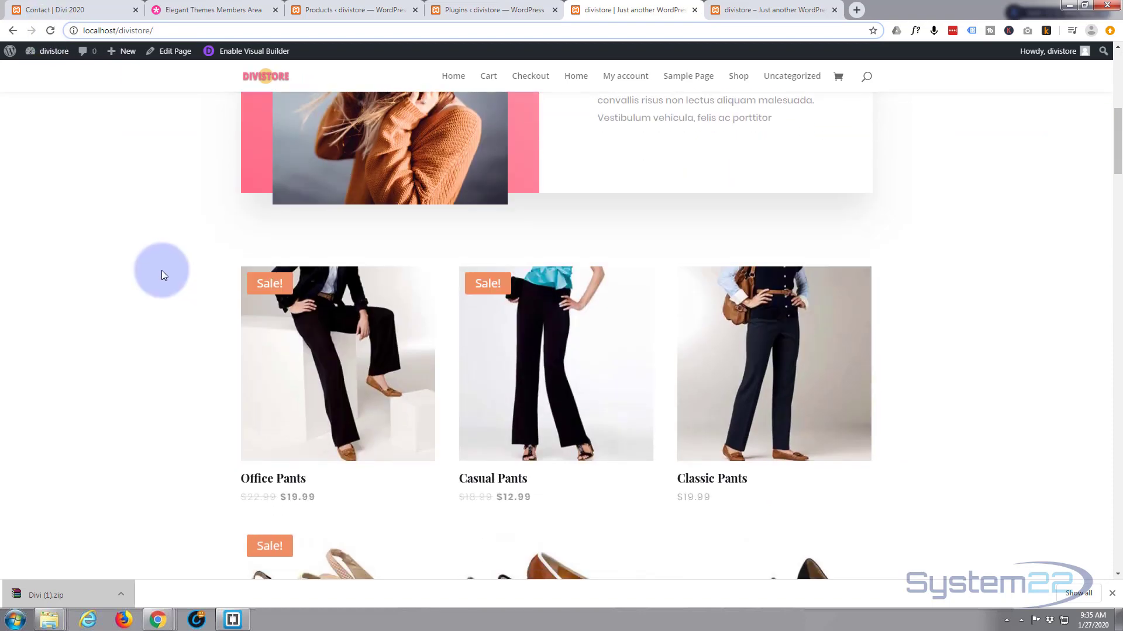
scroll(602, 360, down, 8)
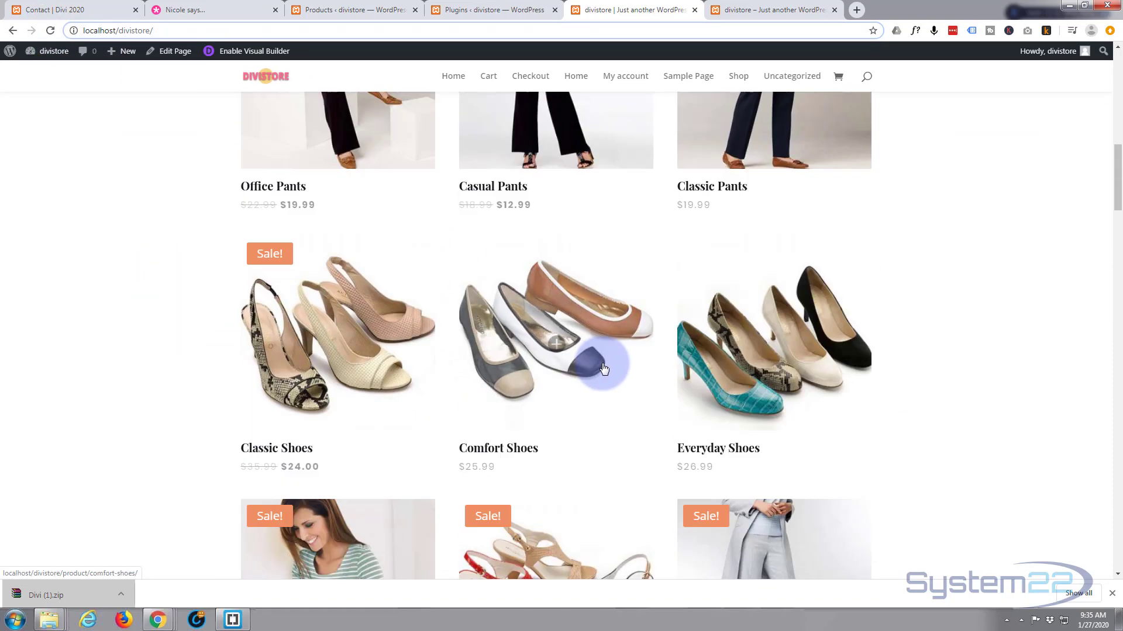
scroll(602, 368, down, 14)
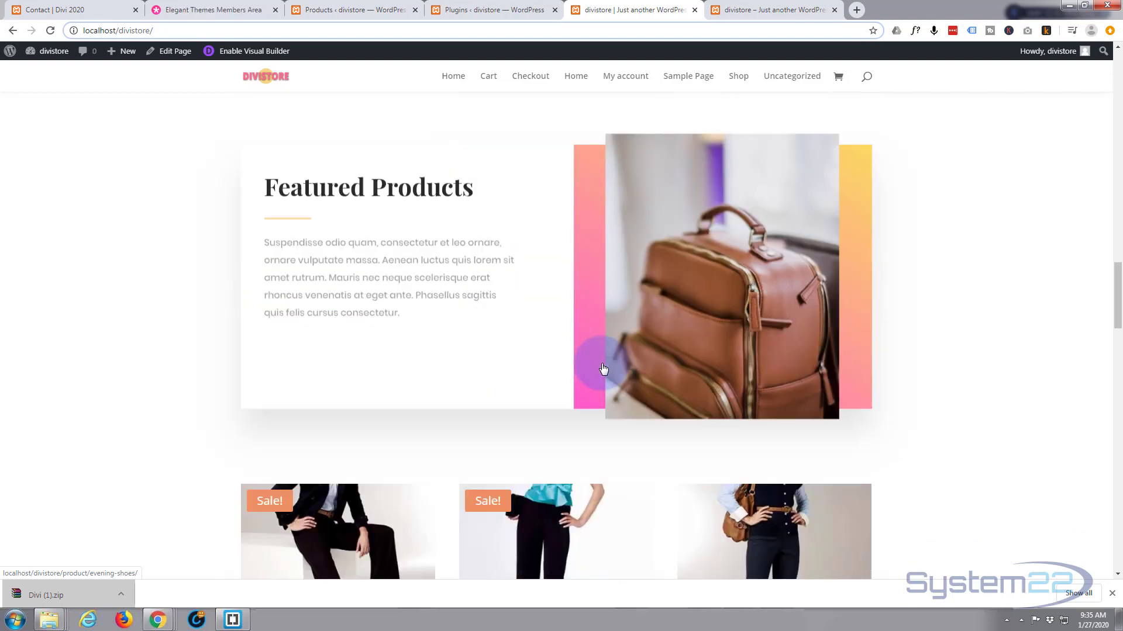
scroll(601, 364, down, 5)
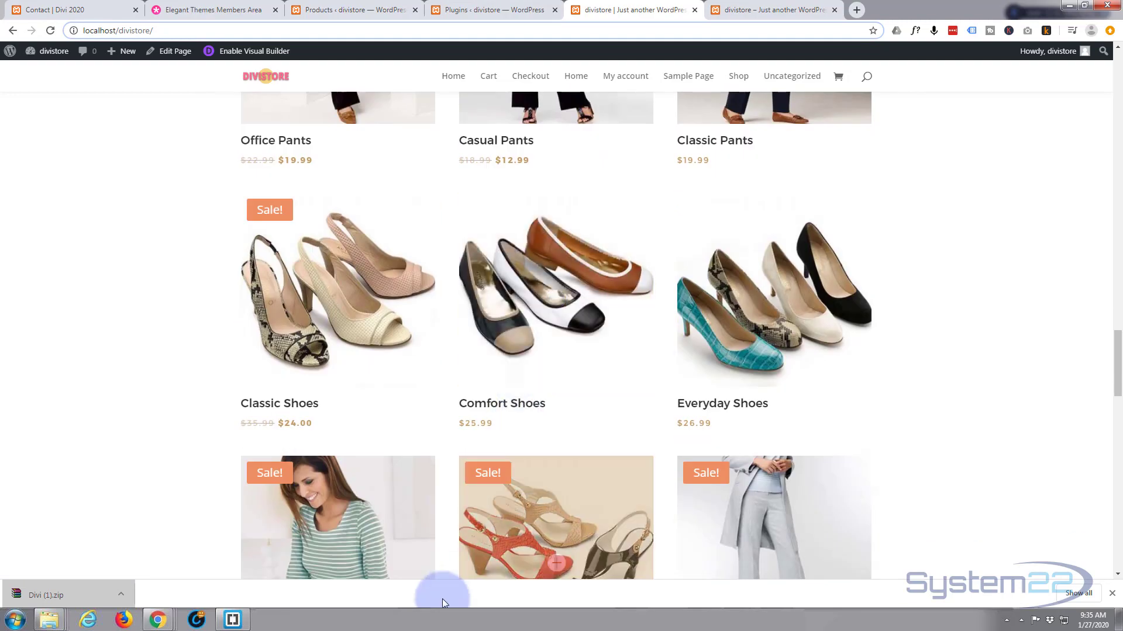
scroll(297, 570, down, 2)
scroll(183, 267, up, 11)
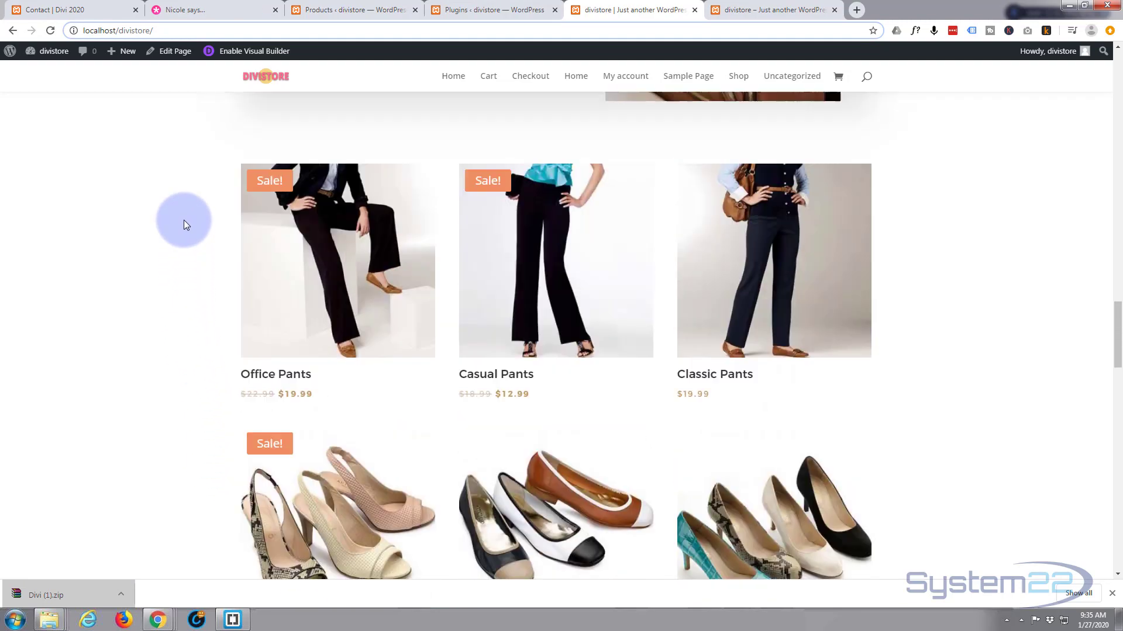
scroll(184, 227, up, 16)
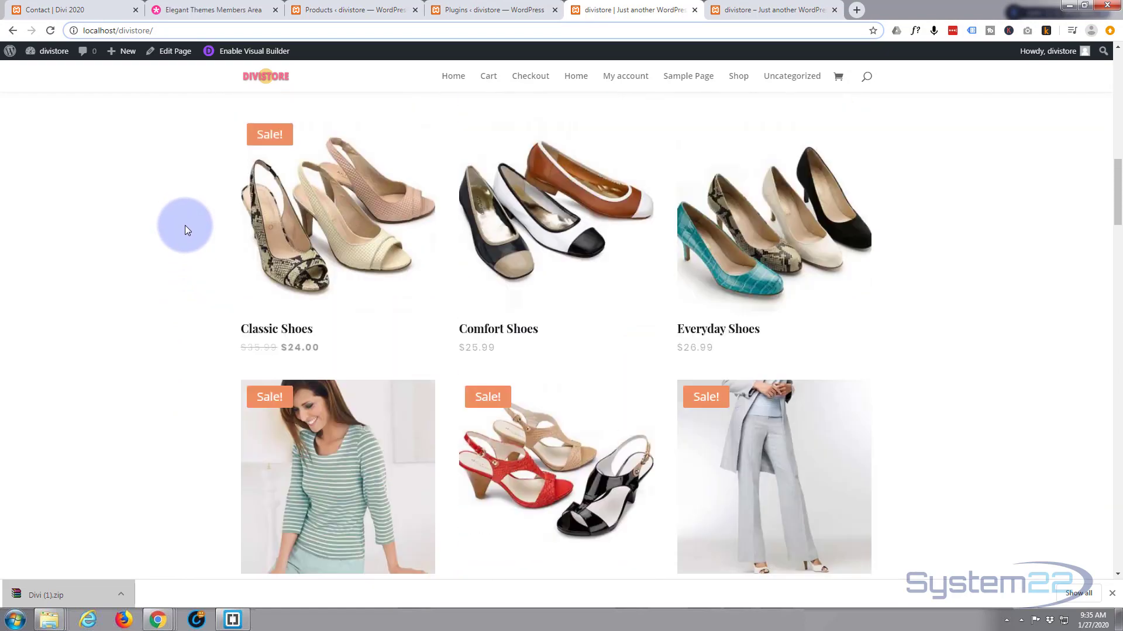
scroll(185, 228, up, 8)
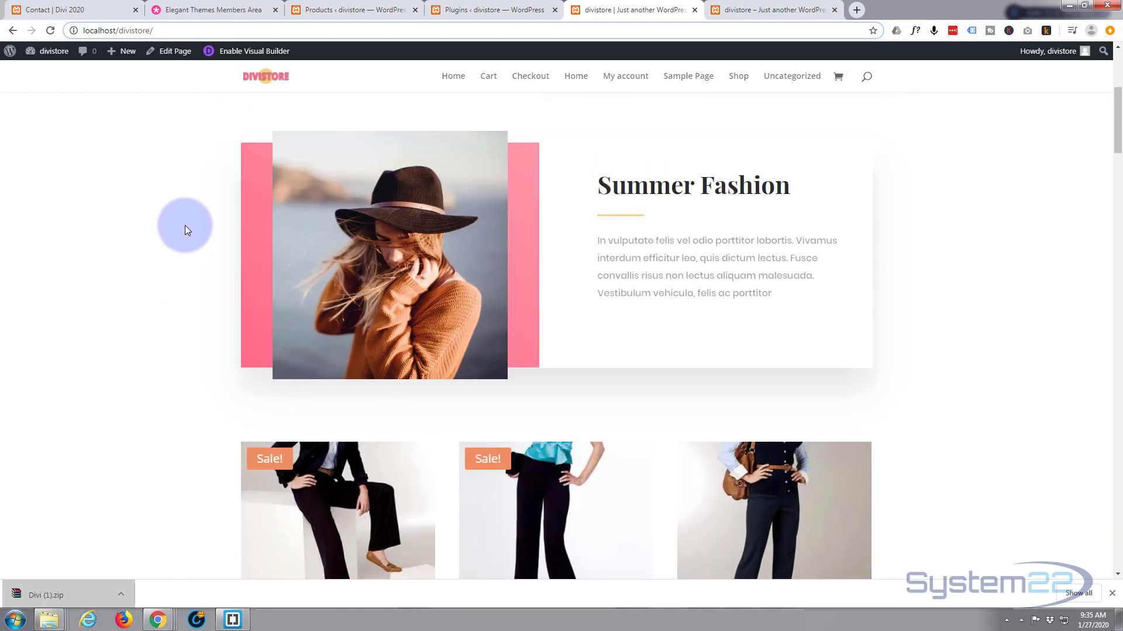
scroll(185, 228, down, 6)
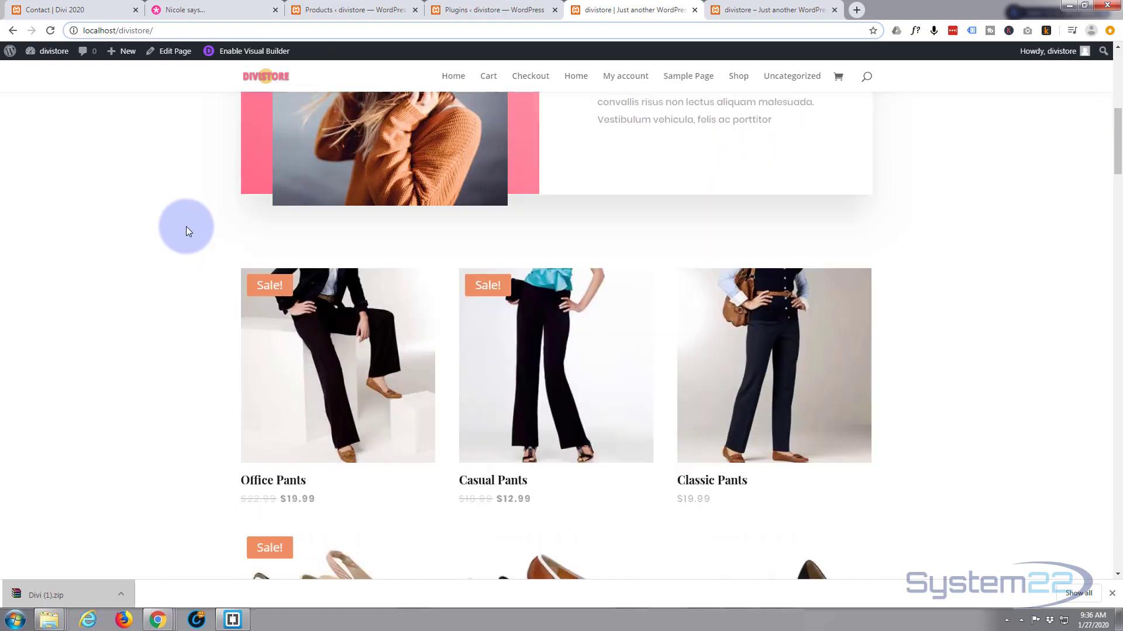
scroll(180, 229, down, 1)
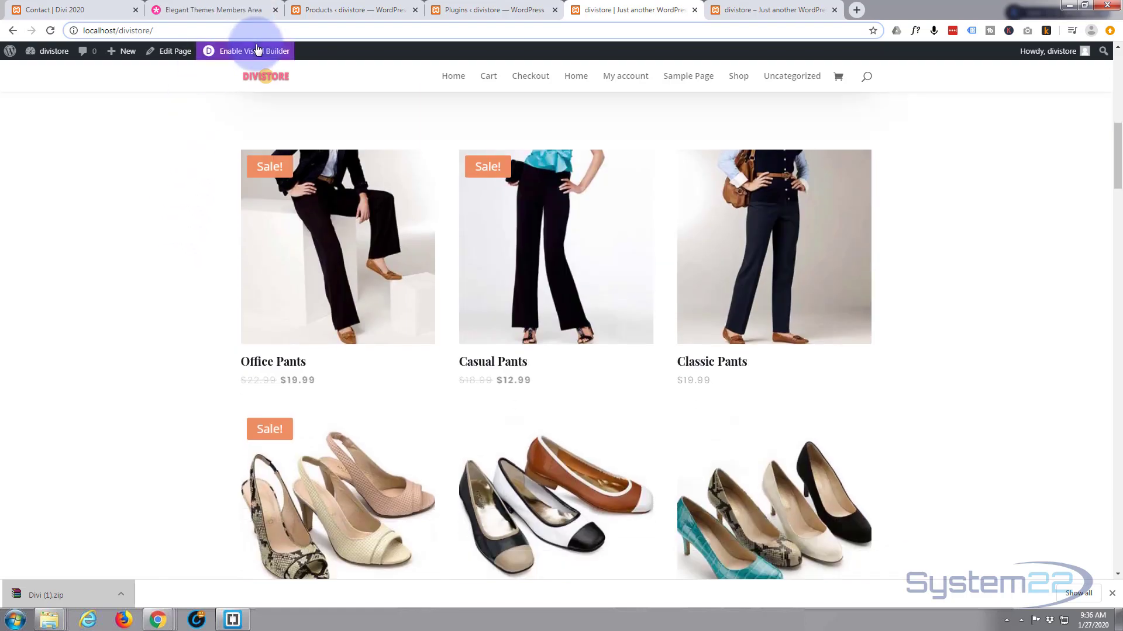
scroll(164, 183, down, 4)
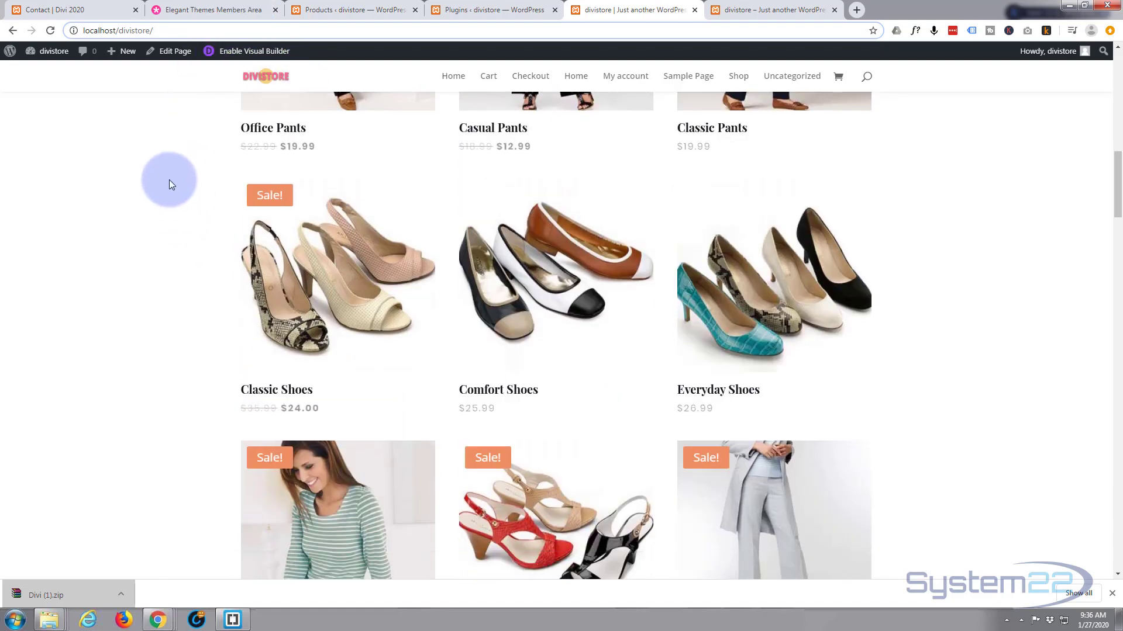
scroll(175, 174, up, 14)
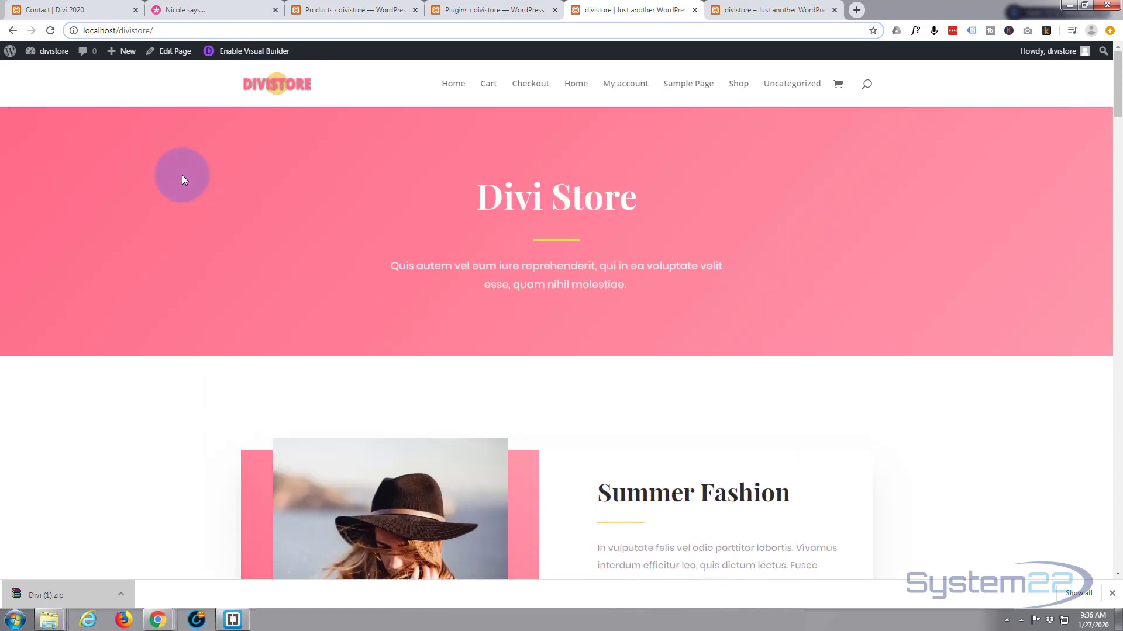
Enable the visual builder on the homepage and set the product view type of the shop module below Featured Products to Sale Products.
scroll(251, 90, down, 5)
scroll(250, 146, down, 6)
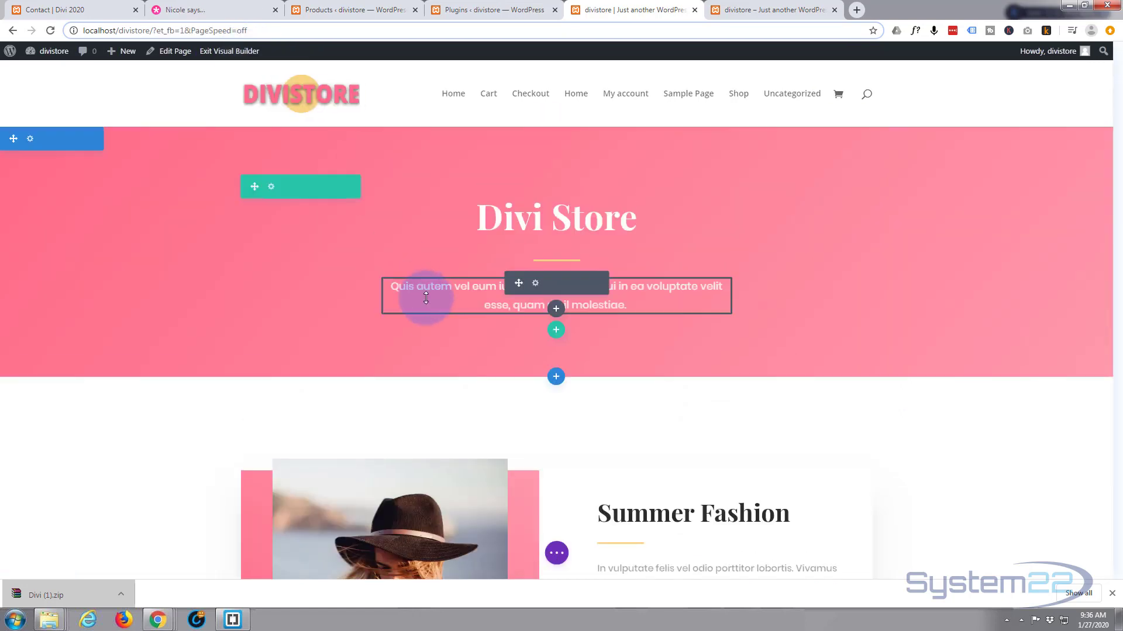
scroll(222, 428, down, 1)
scroll(223, 429, down, 10)
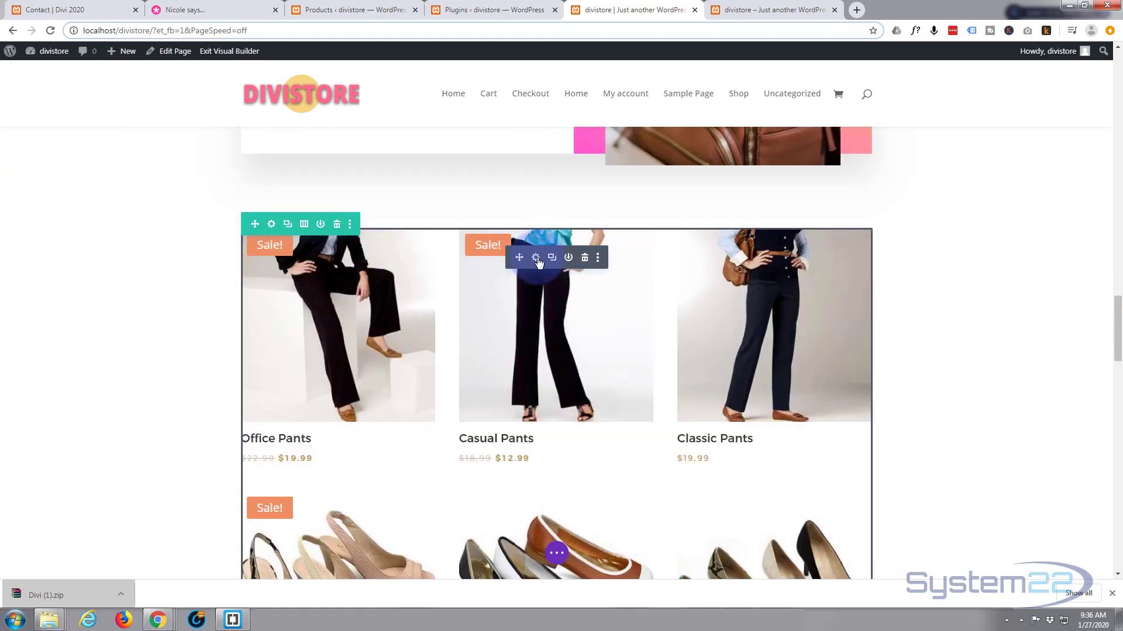
click(536, 259)
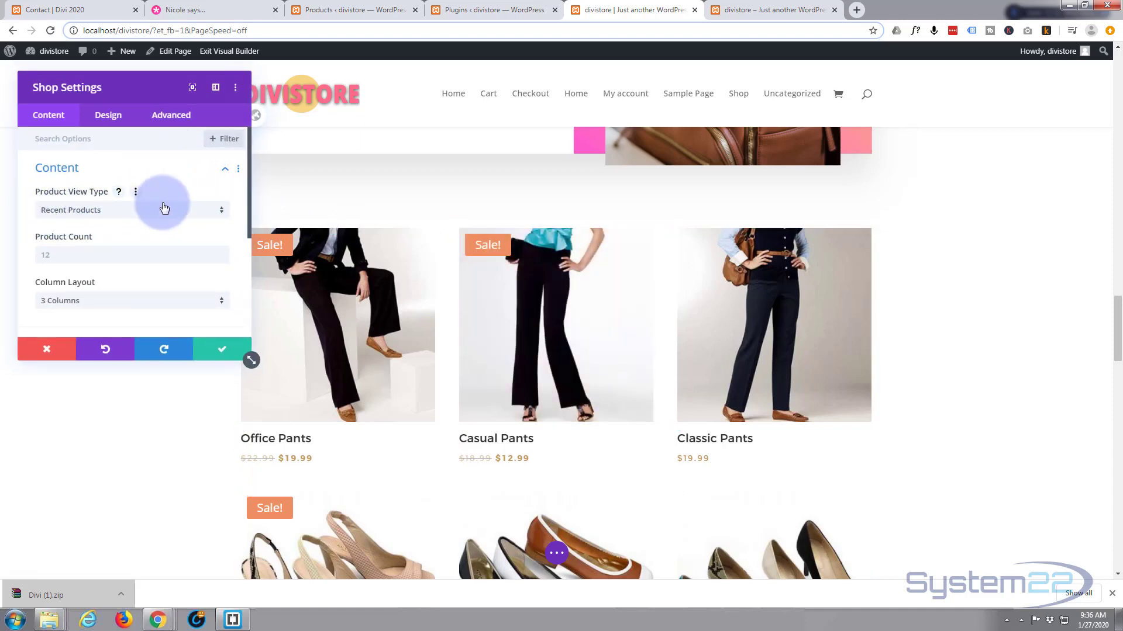
click(172, 217)
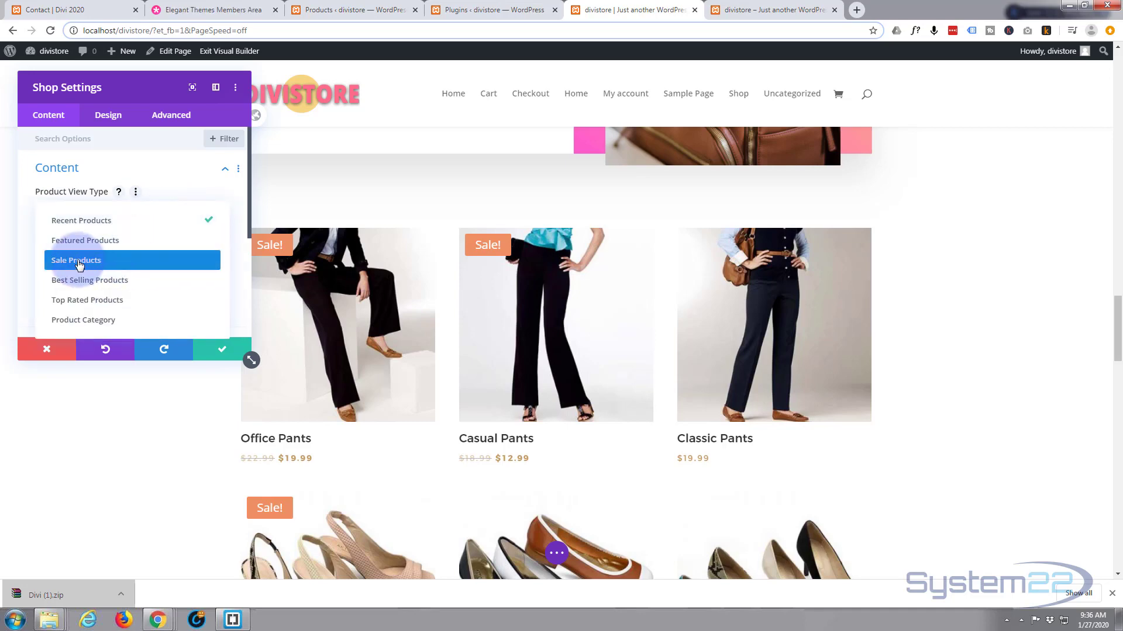
click(80, 265)
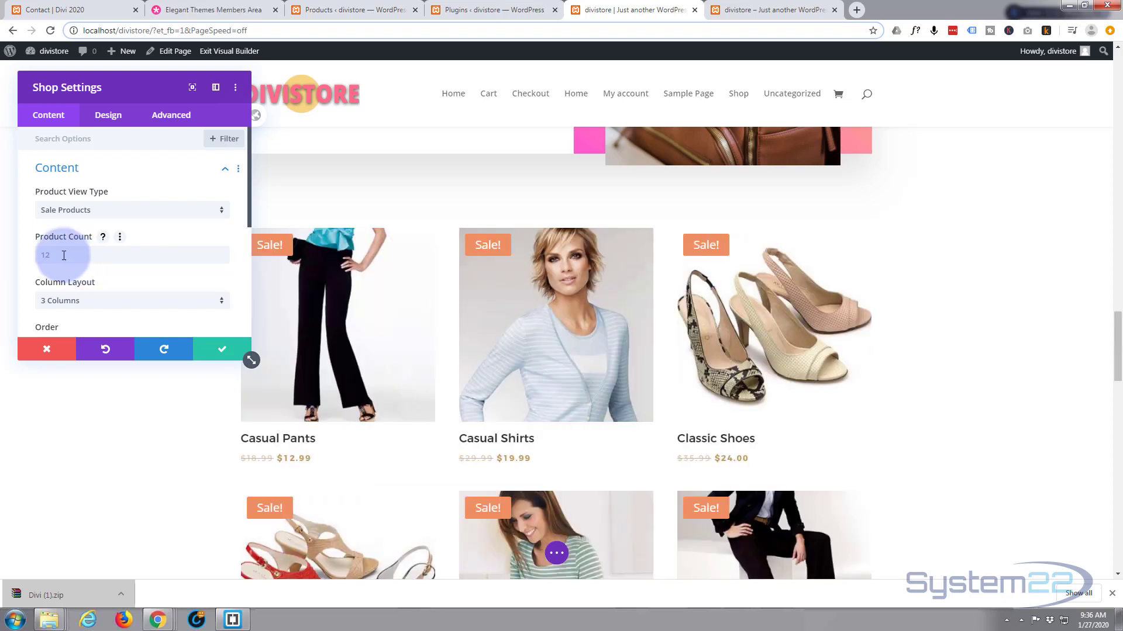
Set the shop module's product count to 16 and check the sale product grid.
click(56, 257)
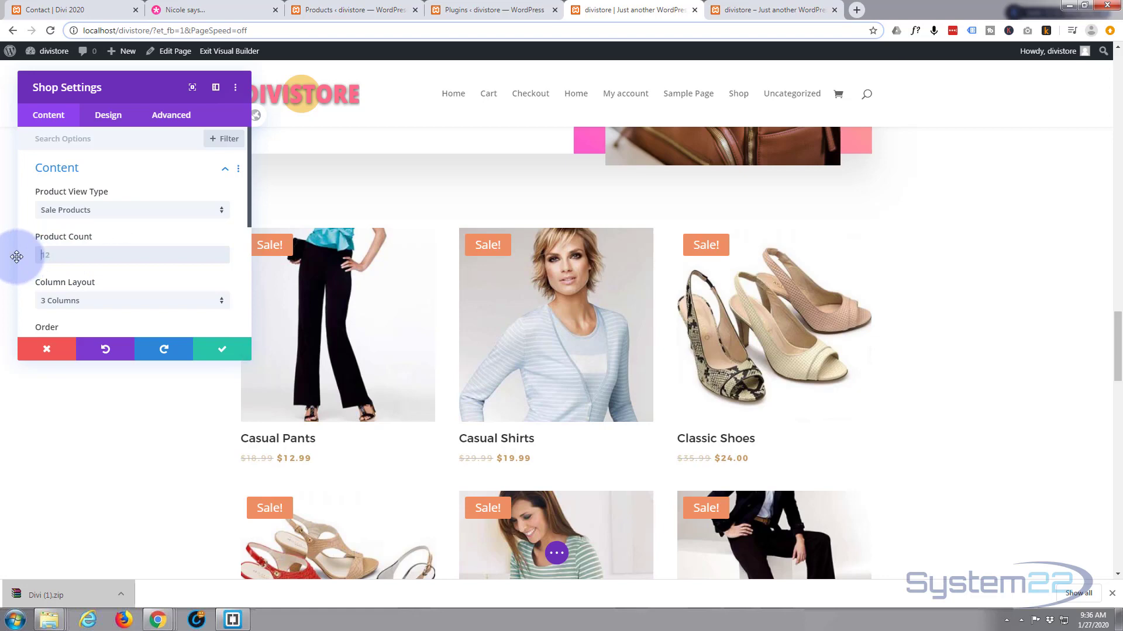
text(16)
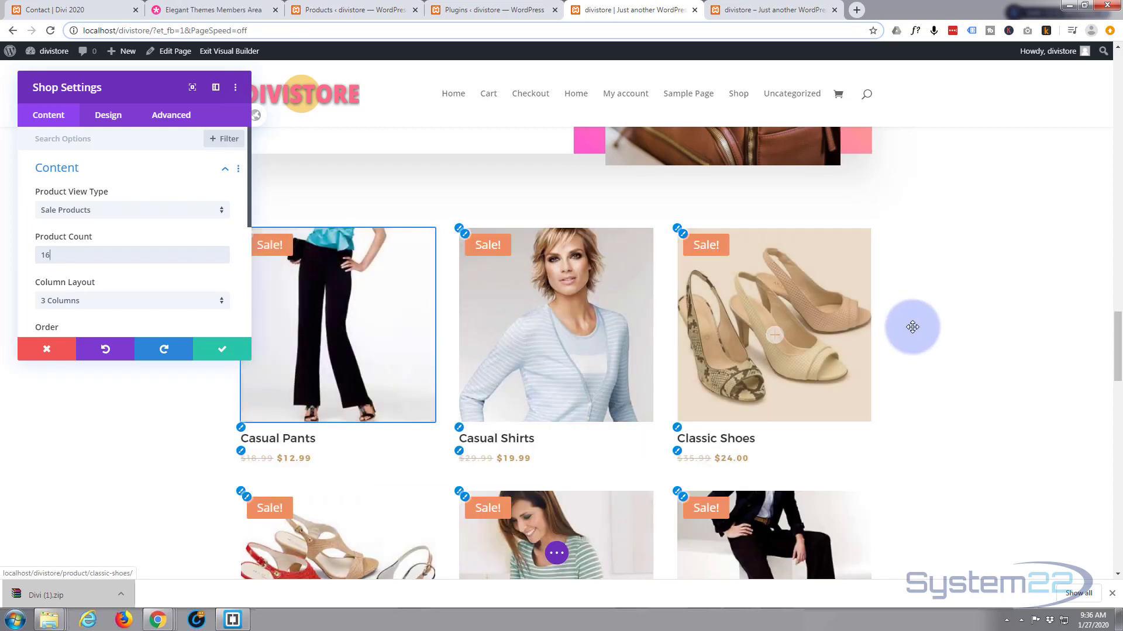
scroll(929, 328, down, 4)
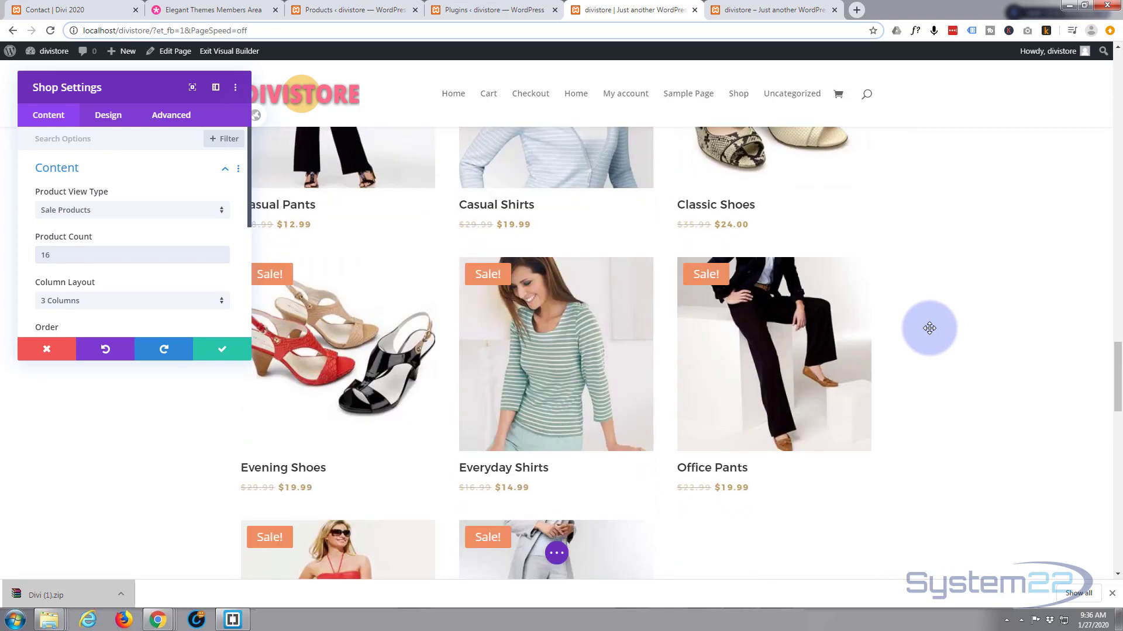
scroll(630, 393, down, 2)
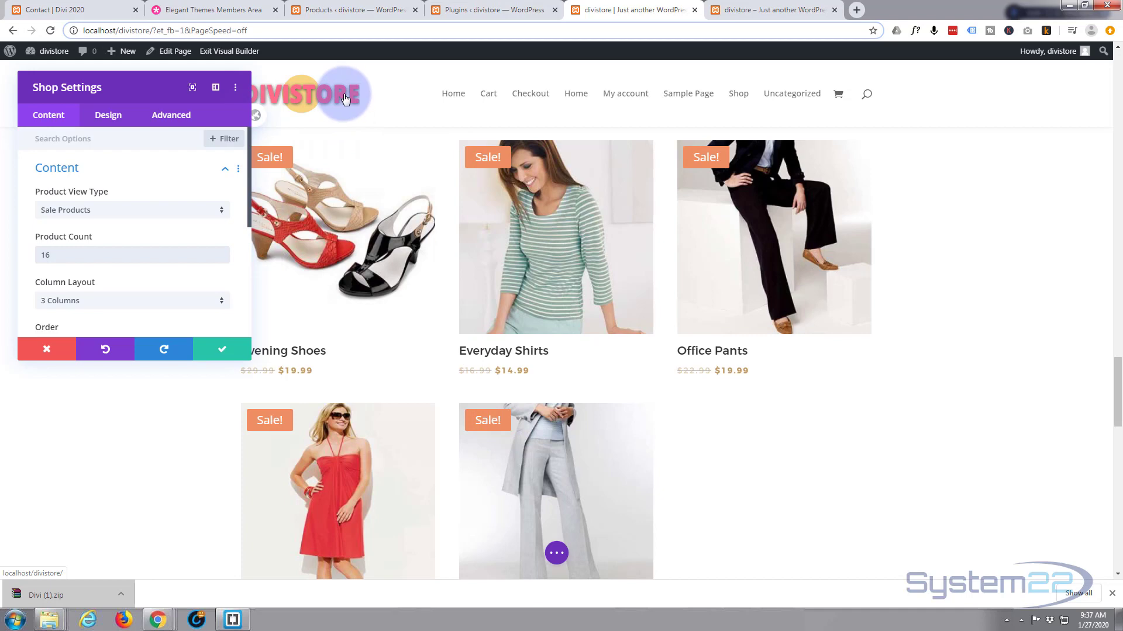
Set the Sale Badge Color of the shop module below Featured Products to #ff6a88 and save the module settings.
click(108, 116)
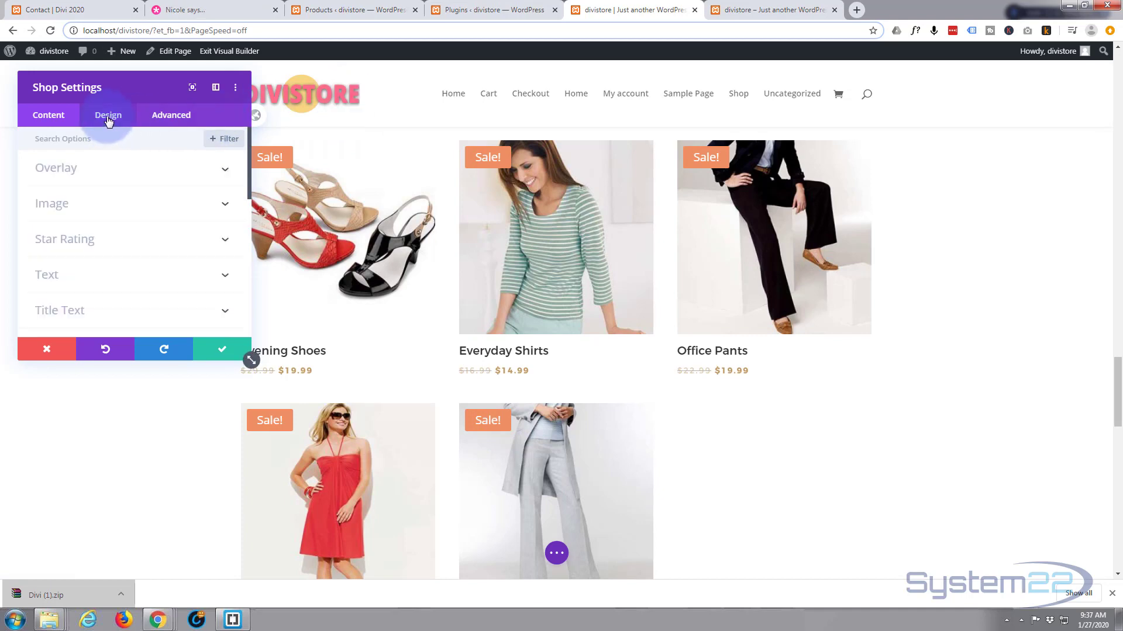
scroll(96, 301, down, 3)
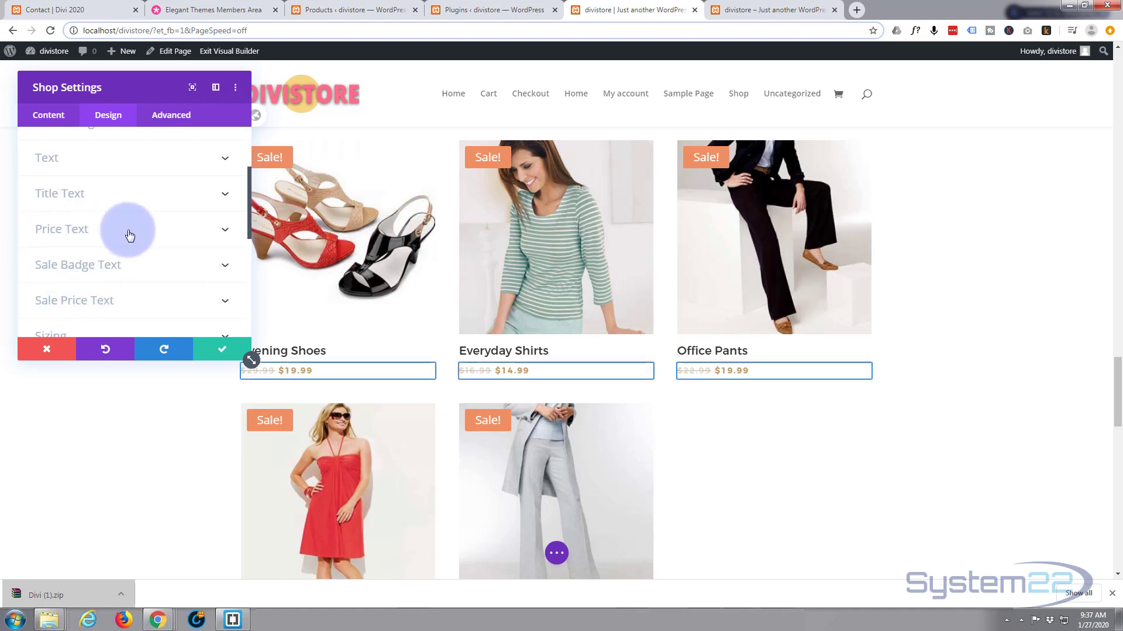
click(140, 267)
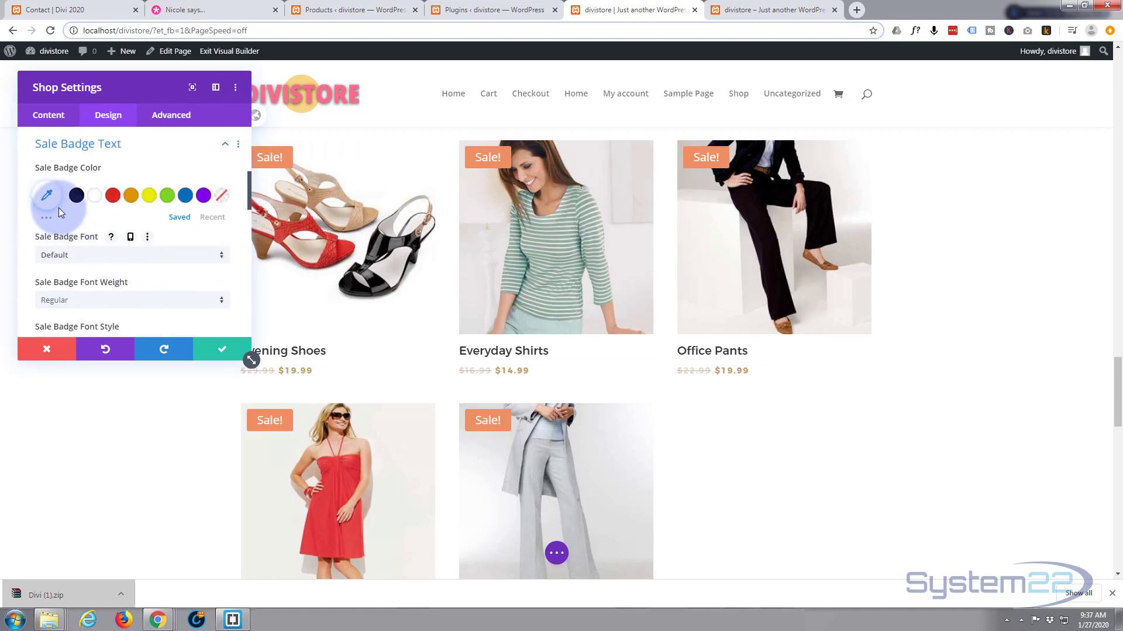
click(47, 195)
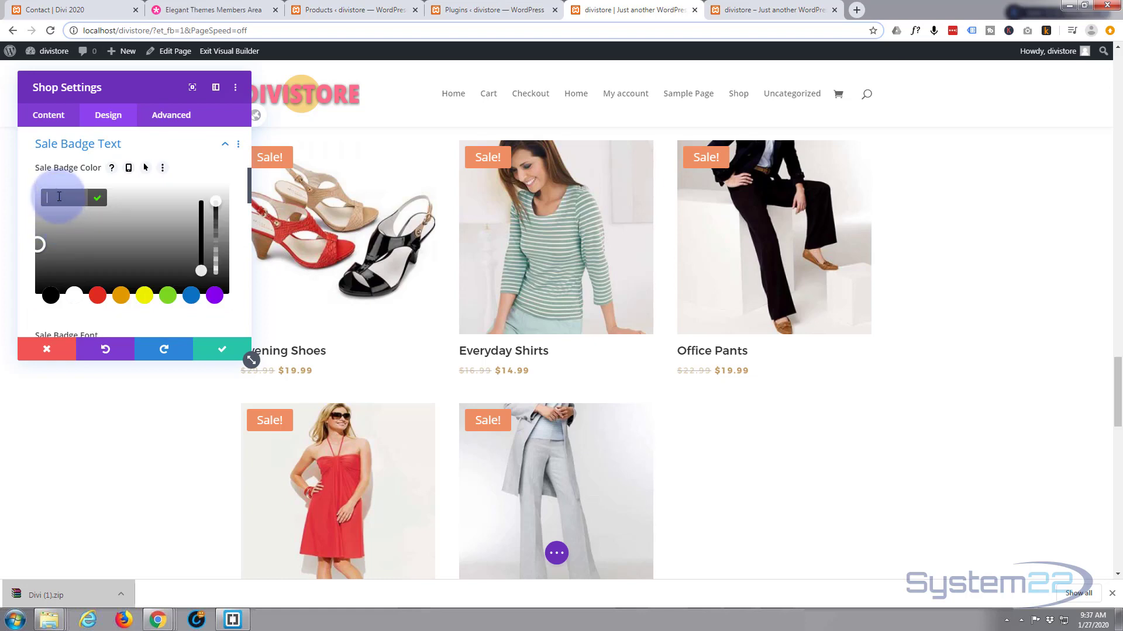
text(#ff5a88)
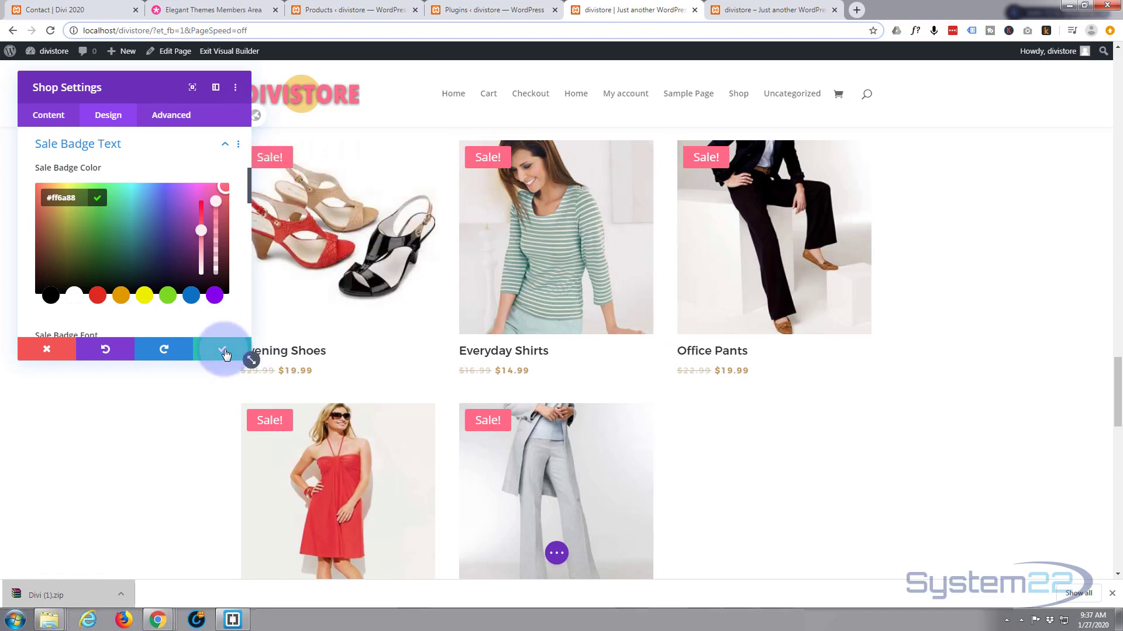
click(225, 355)
Set the Sale Badge Color of the shop module above Featured Products to #ff6a88.
scroll(149, 406, down, 6)
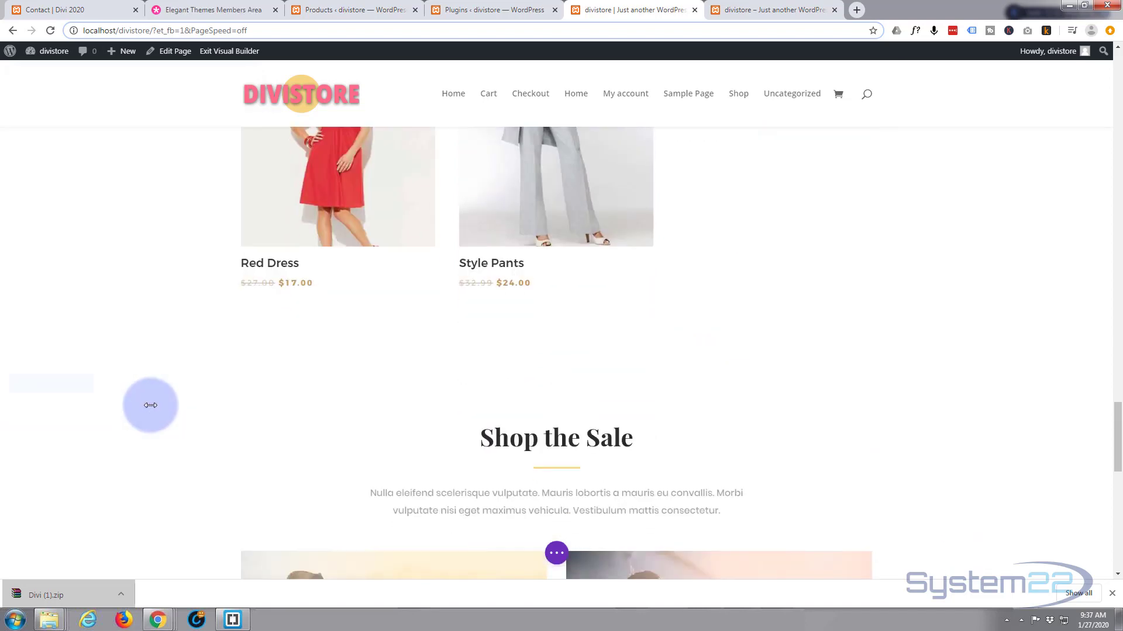
scroll(150, 405, down, 15)
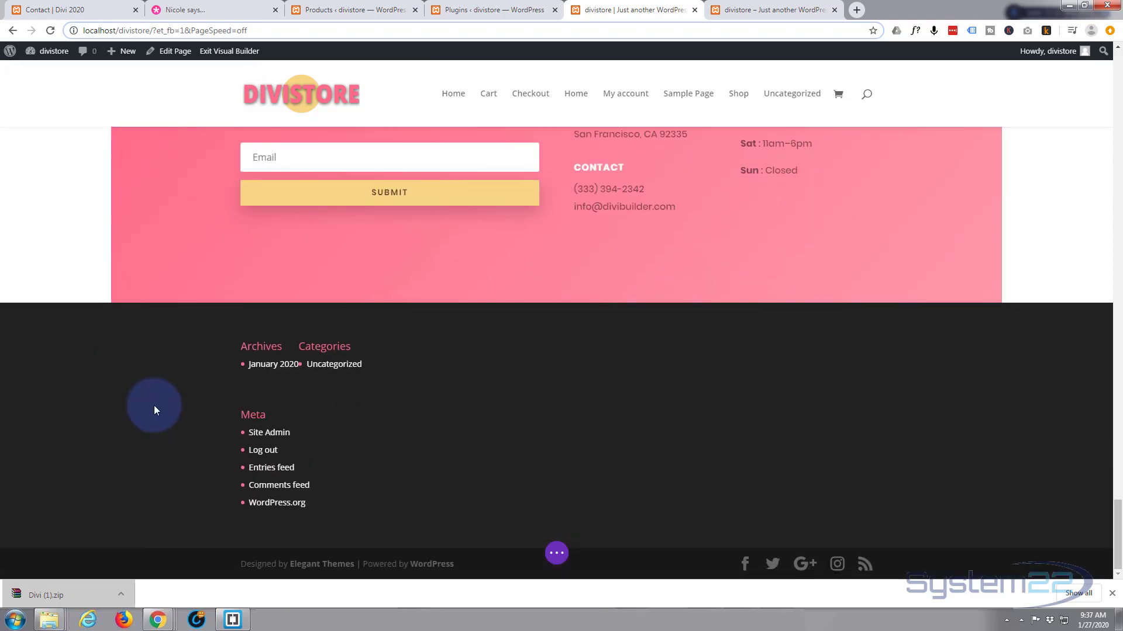
scroll(153, 405, up, 15)
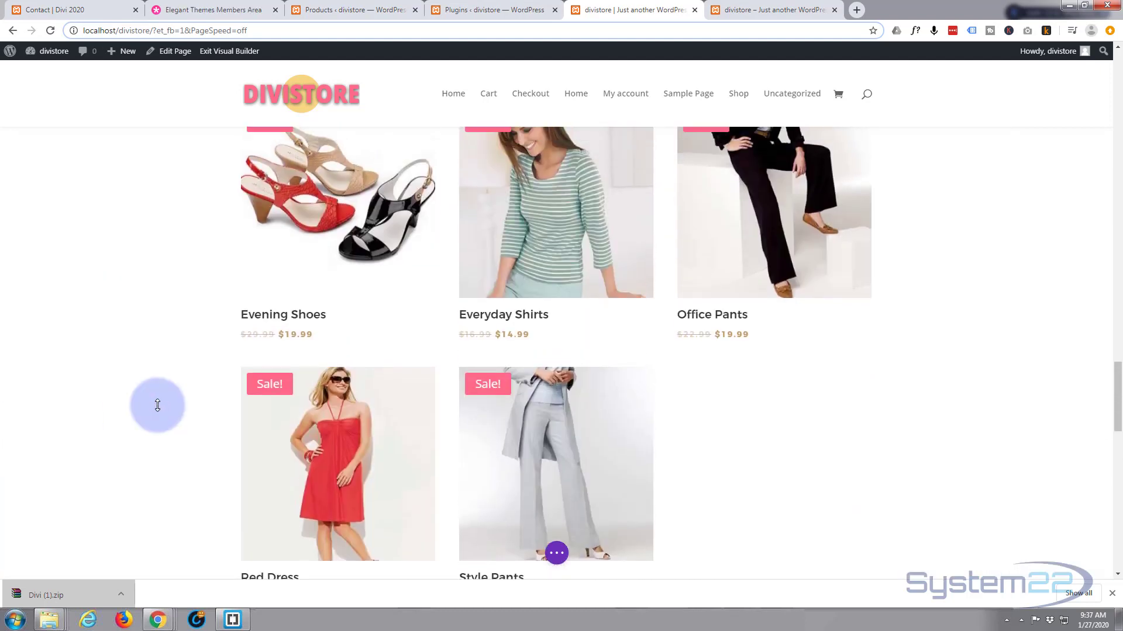
scroll(158, 405, up, 12)
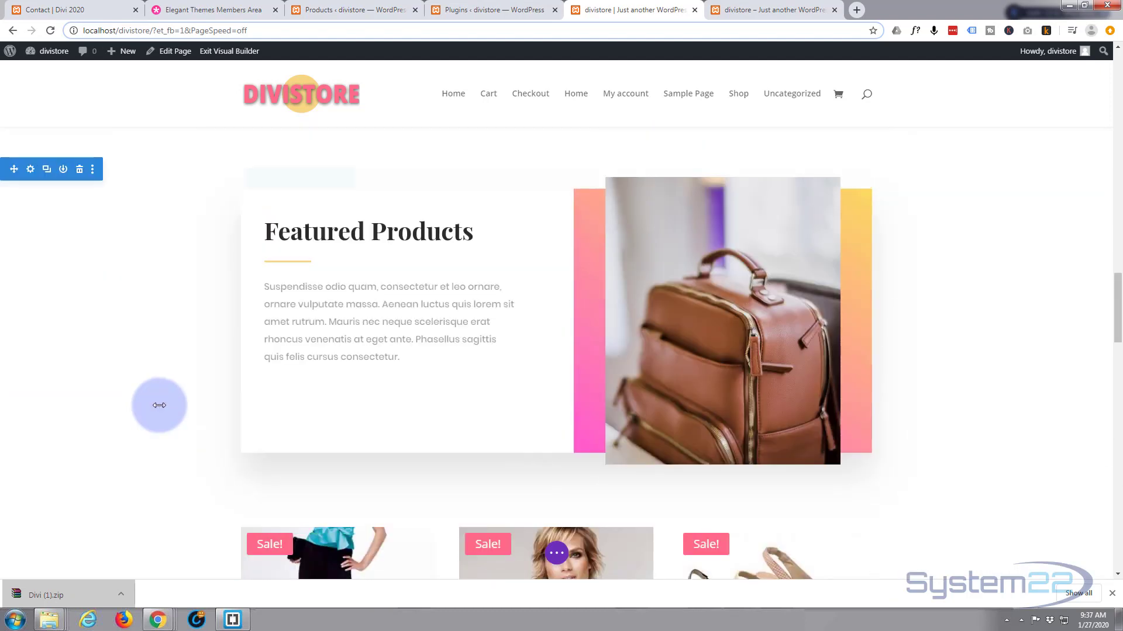
scroll(159, 405, up, 8)
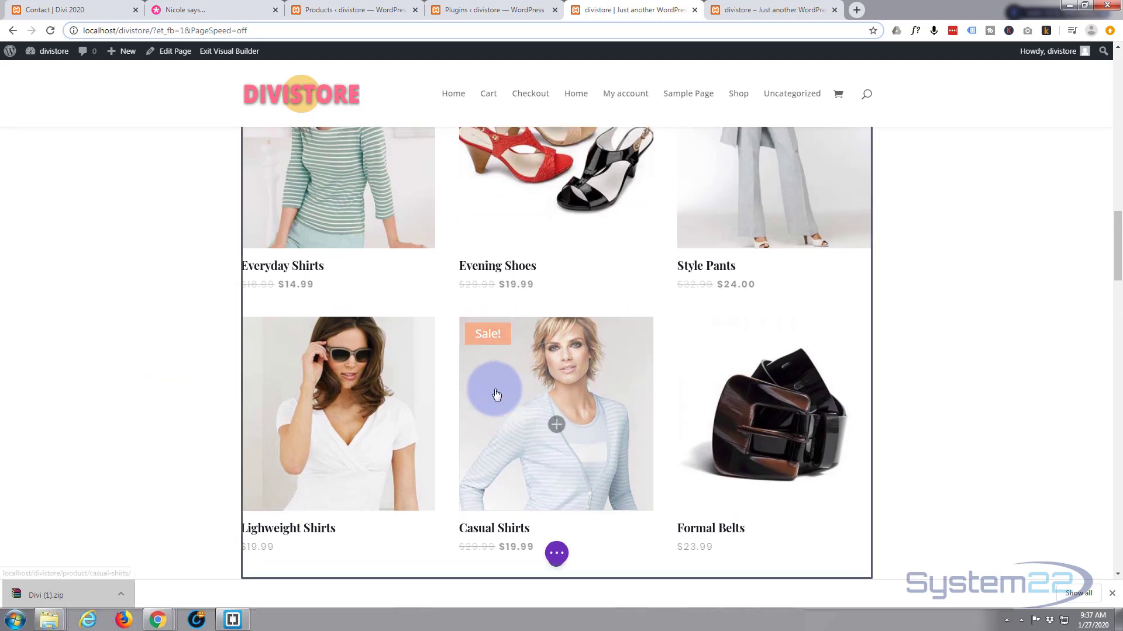
scroll(496, 395, up, 10)
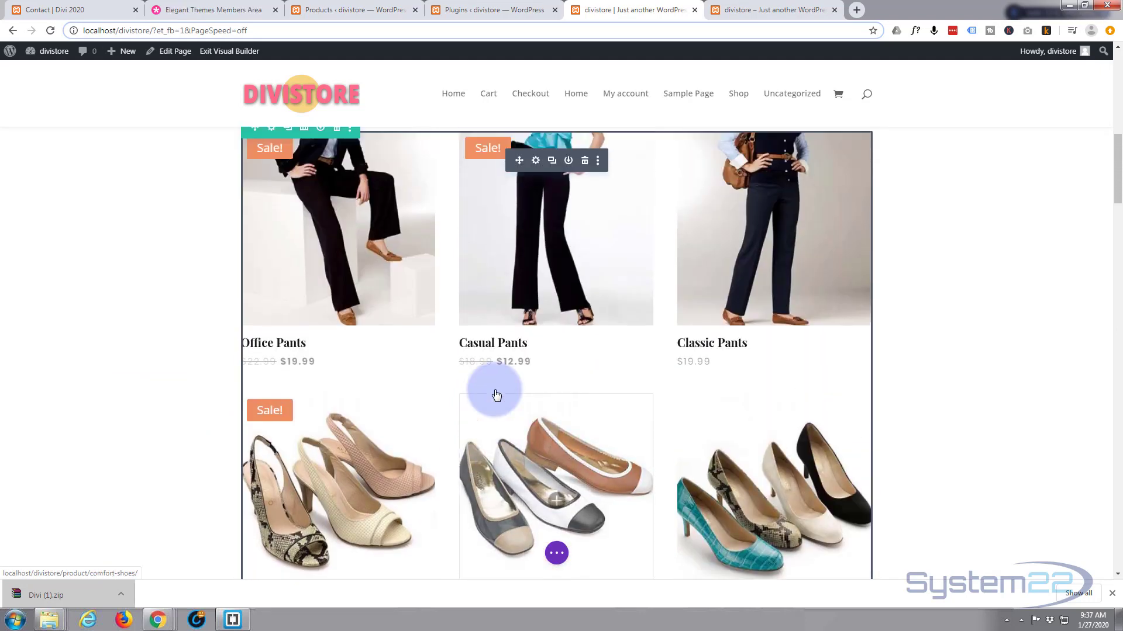
scroll(495, 394, up, 4)
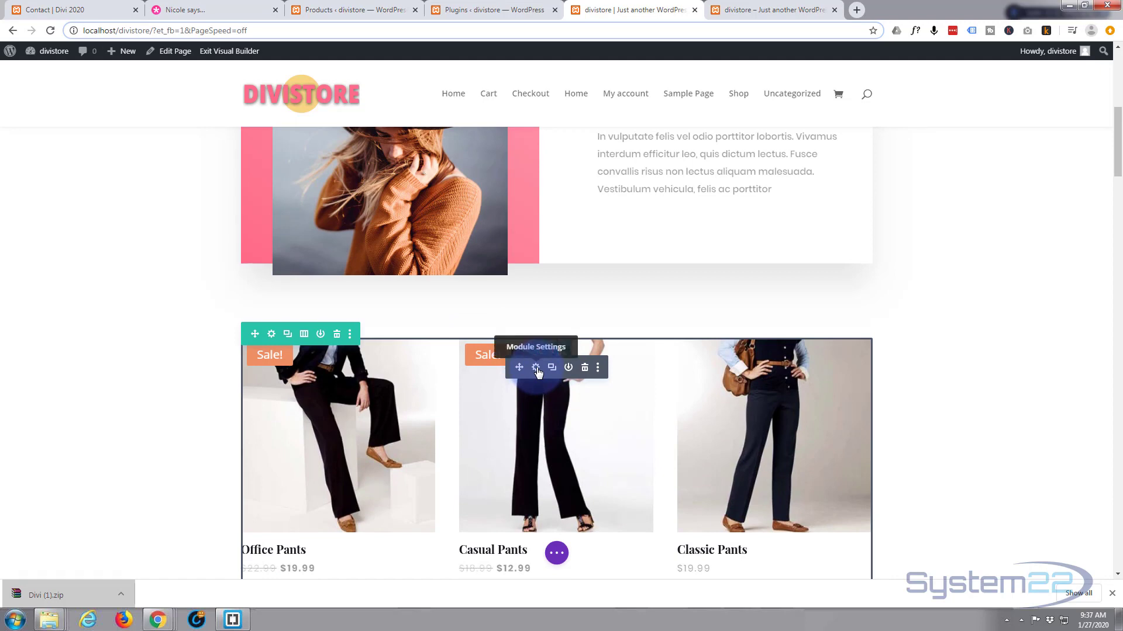
click(535, 369)
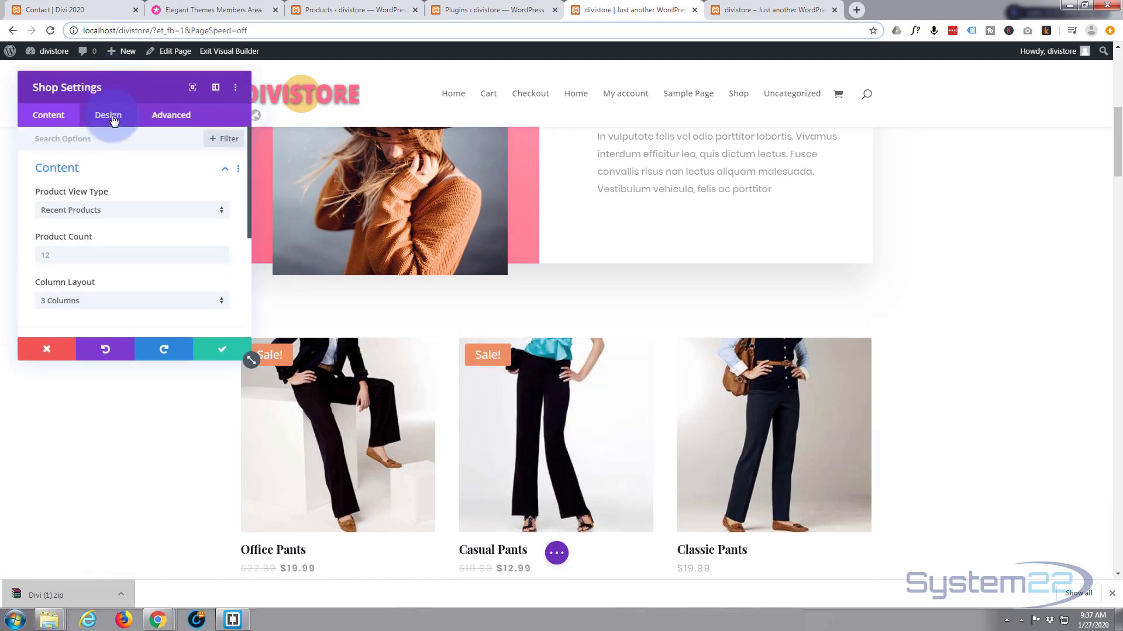
click(114, 118)
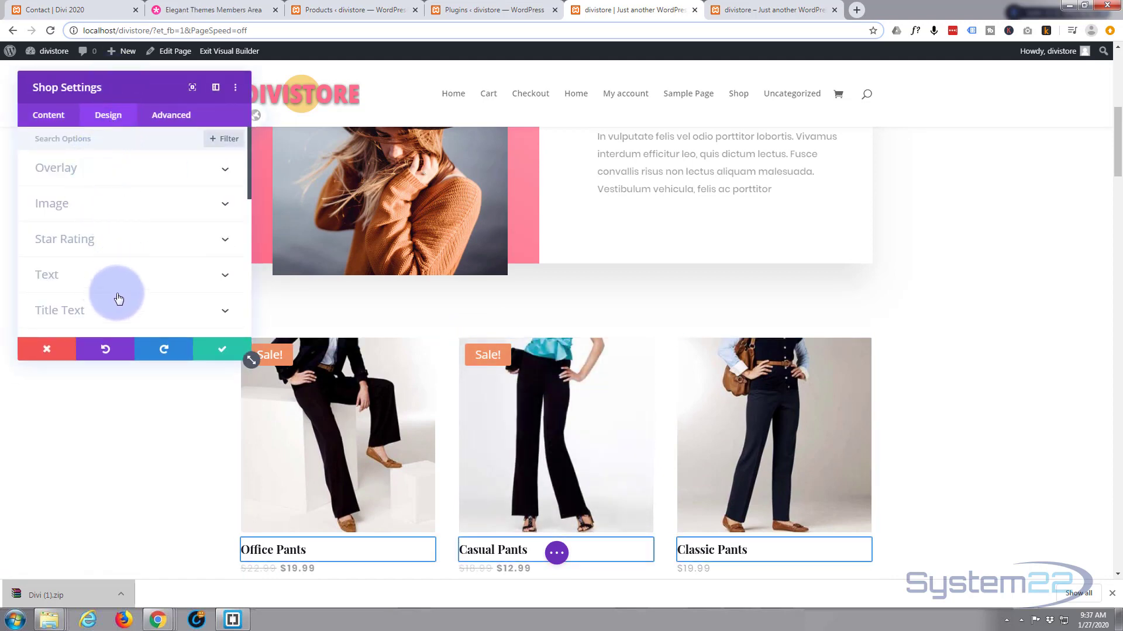
scroll(131, 193, down, 1)
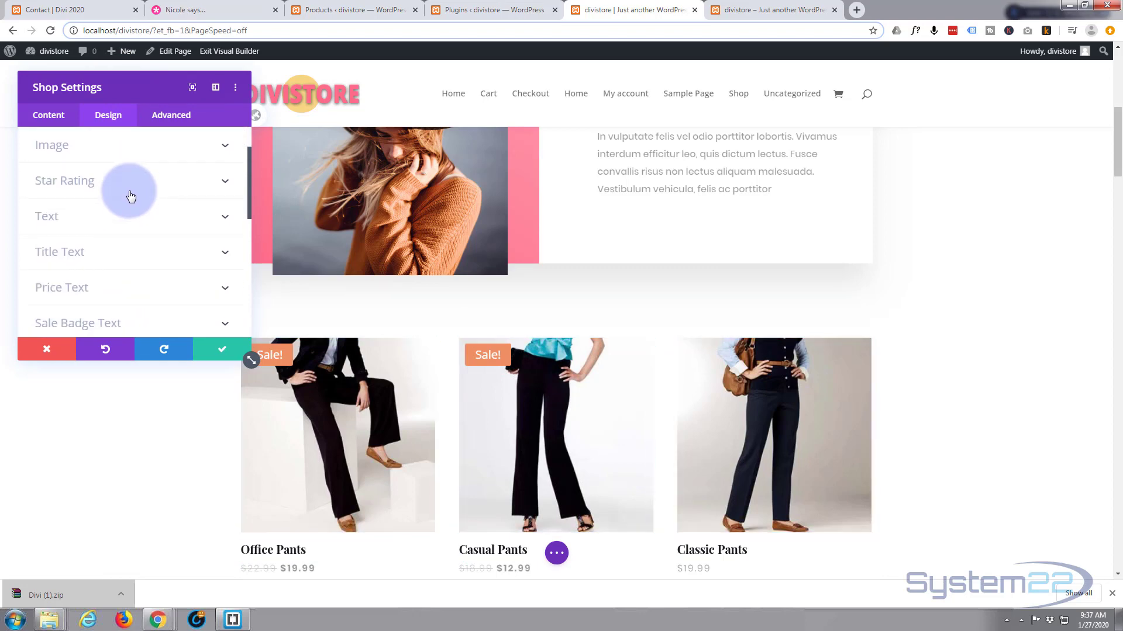
scroll(131, 196, down, 2)
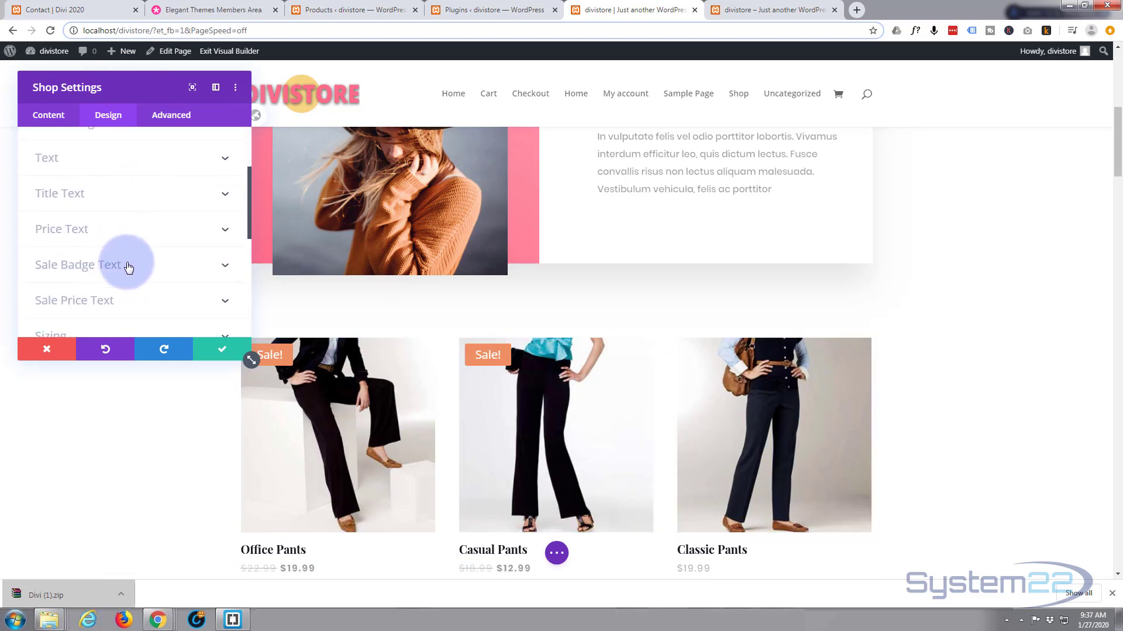
click(130, 267)
click(47, 198)
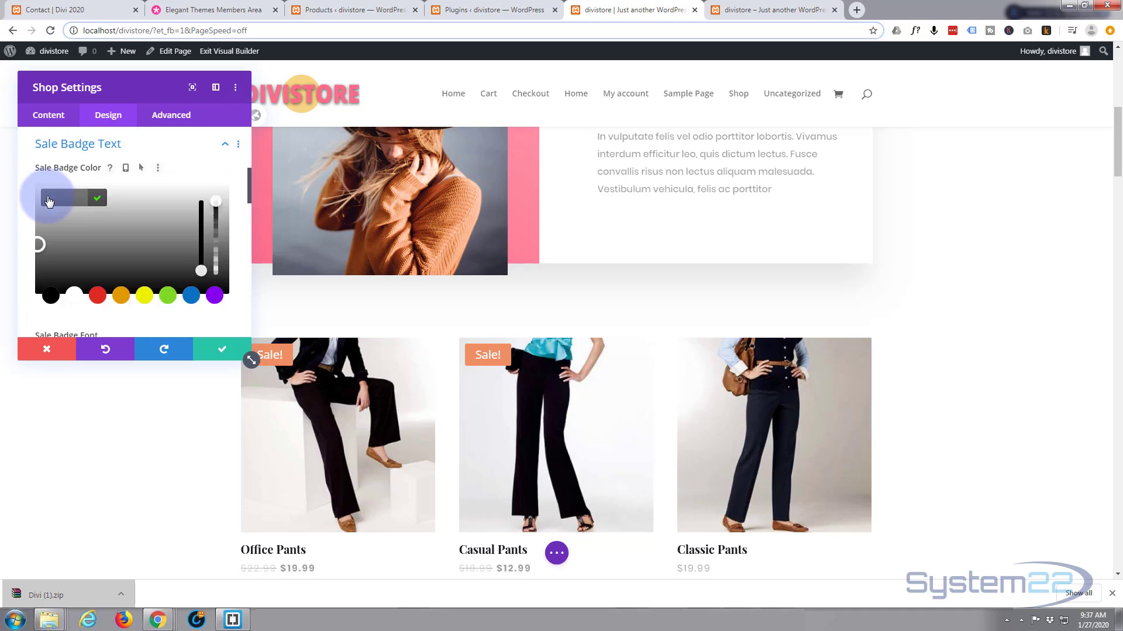
text(#ff6a88)
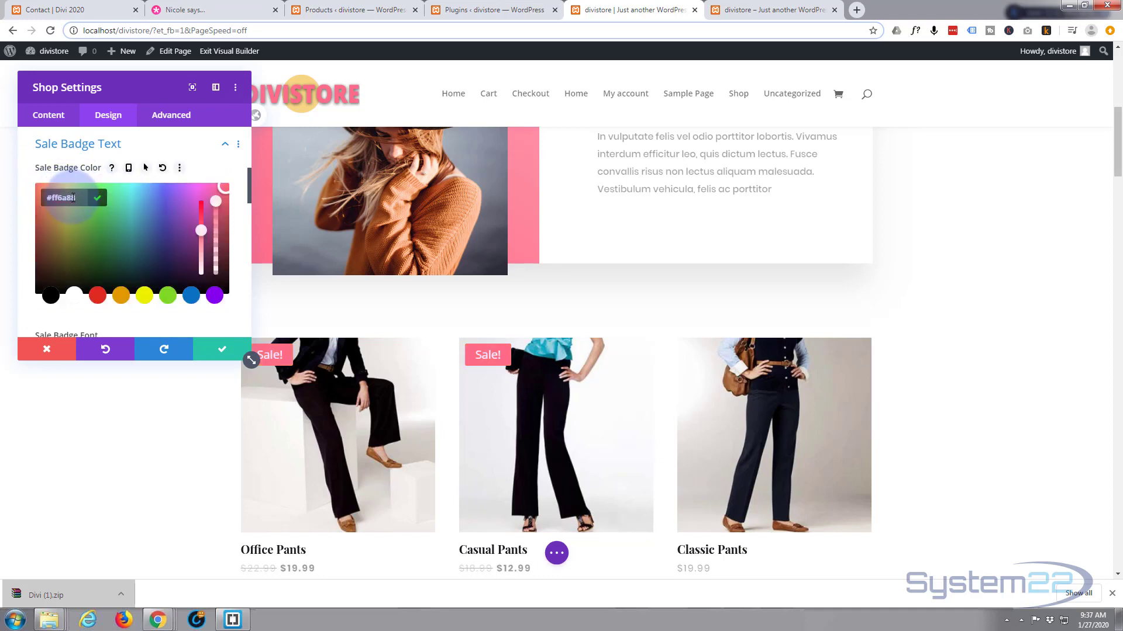
Set the upper shop module's product view type to Product Category and its product count to 18.
click(52, 115)
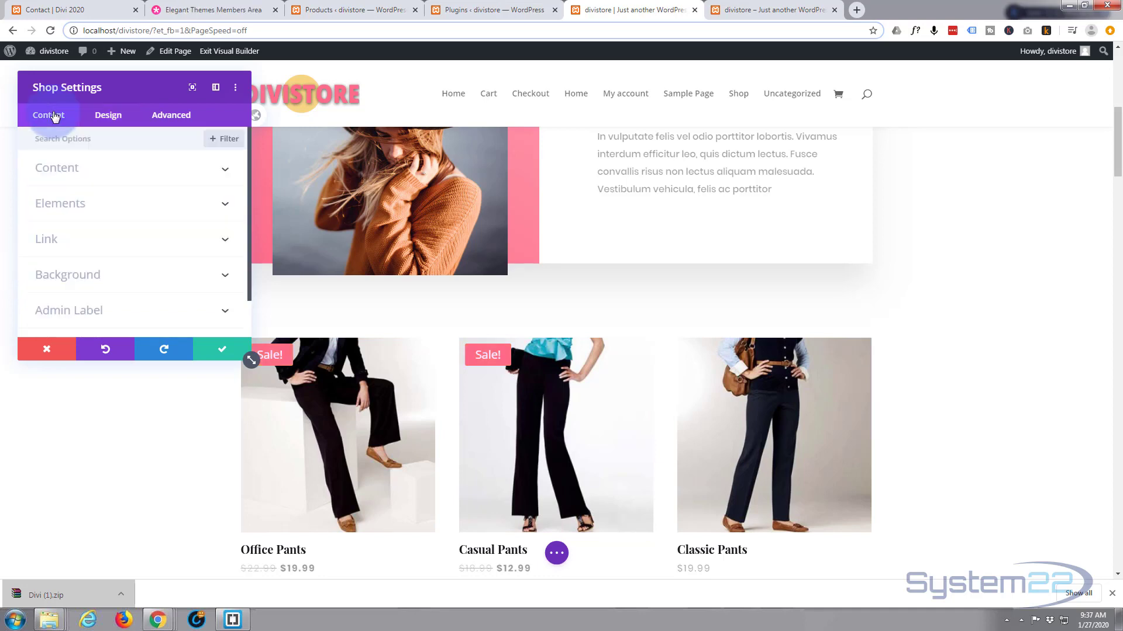
click(133, 169)
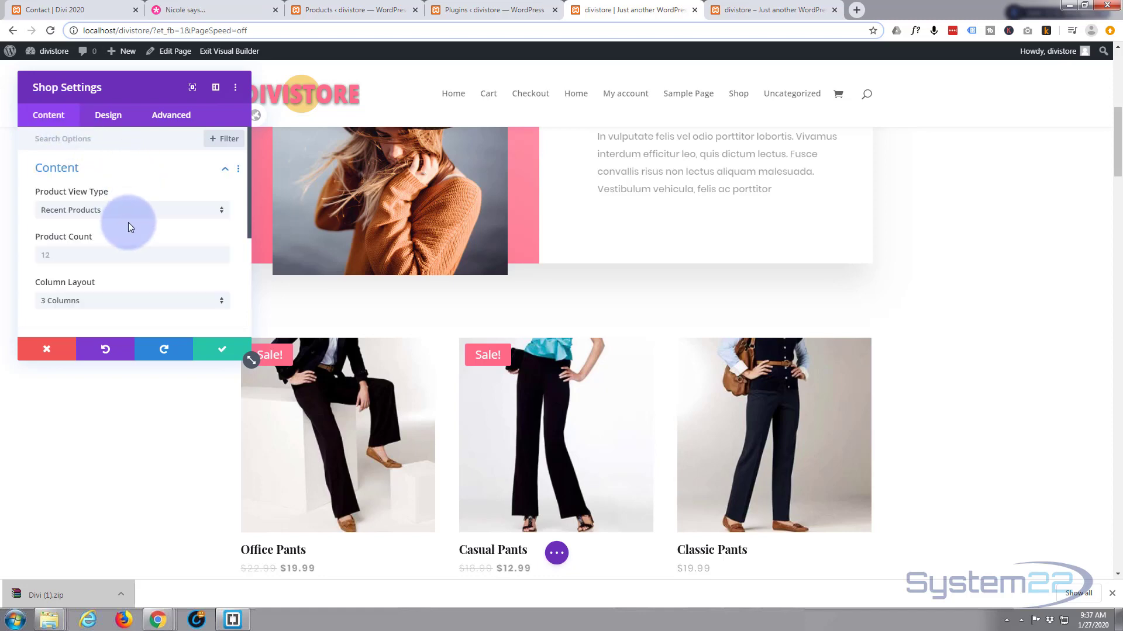
click(153, 217)
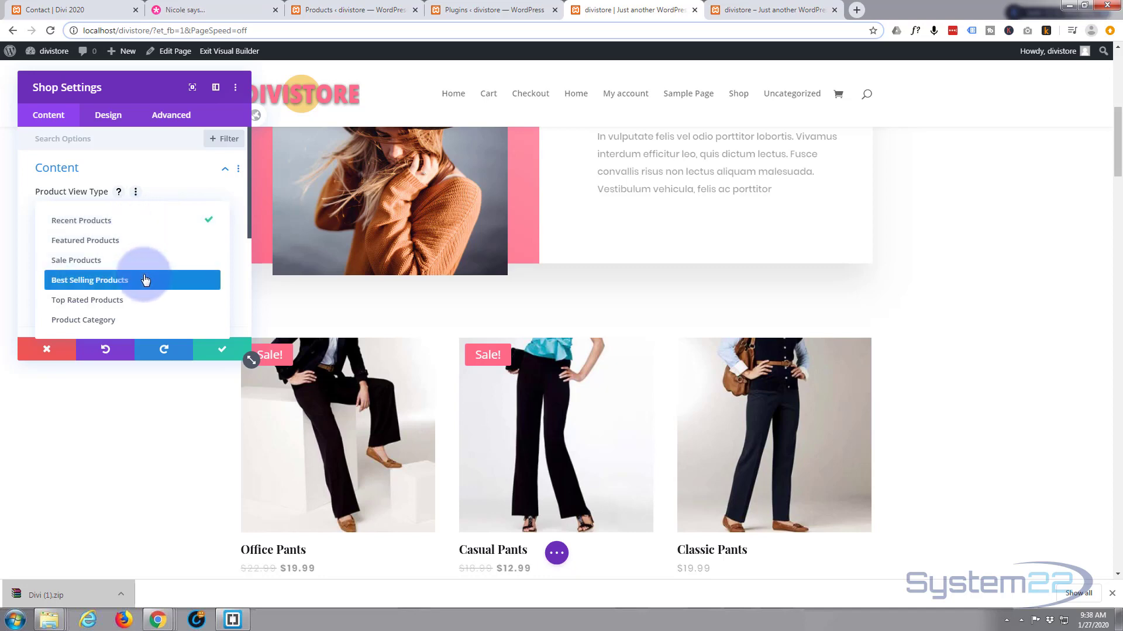
click(119, 327)
scroll(157, 289, down, 1)
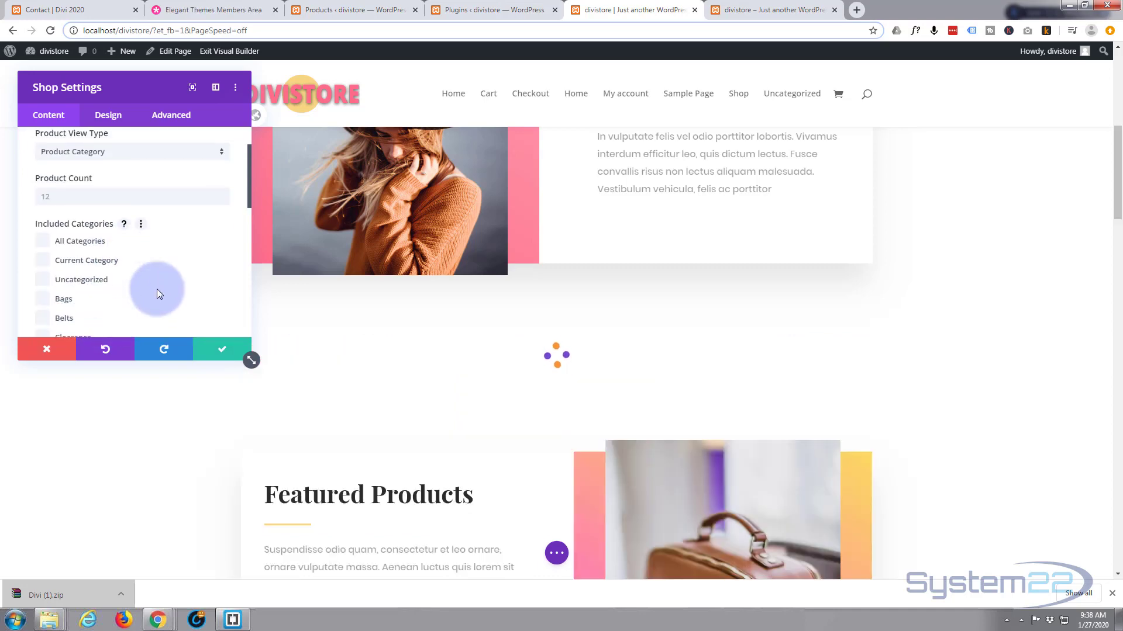
scroll(157, 289, down, 1)
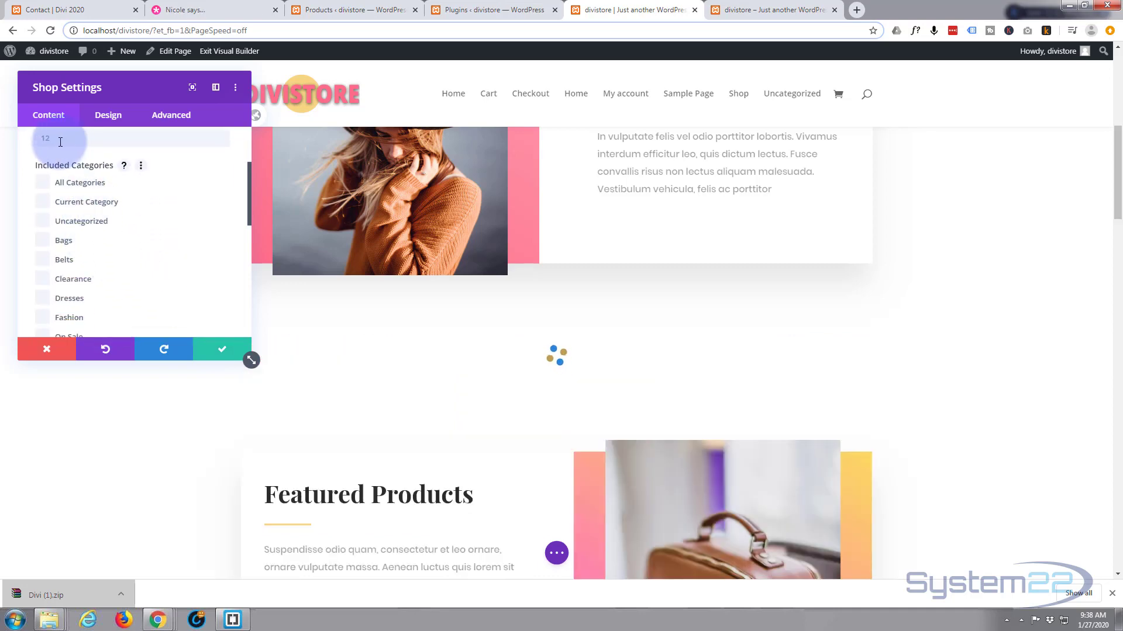
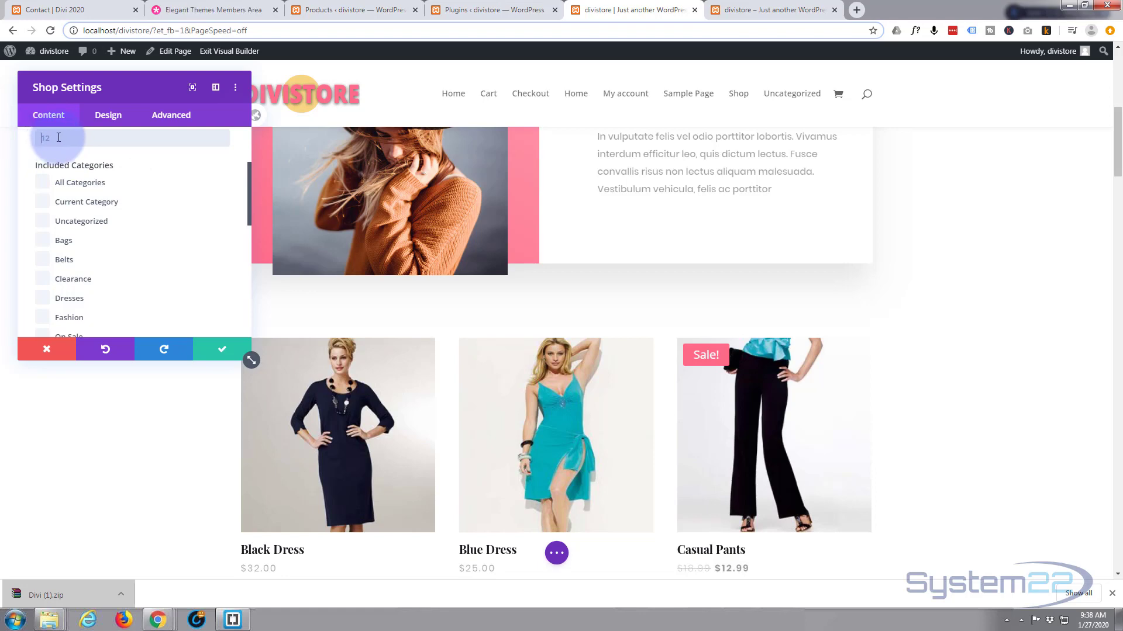
text(18)
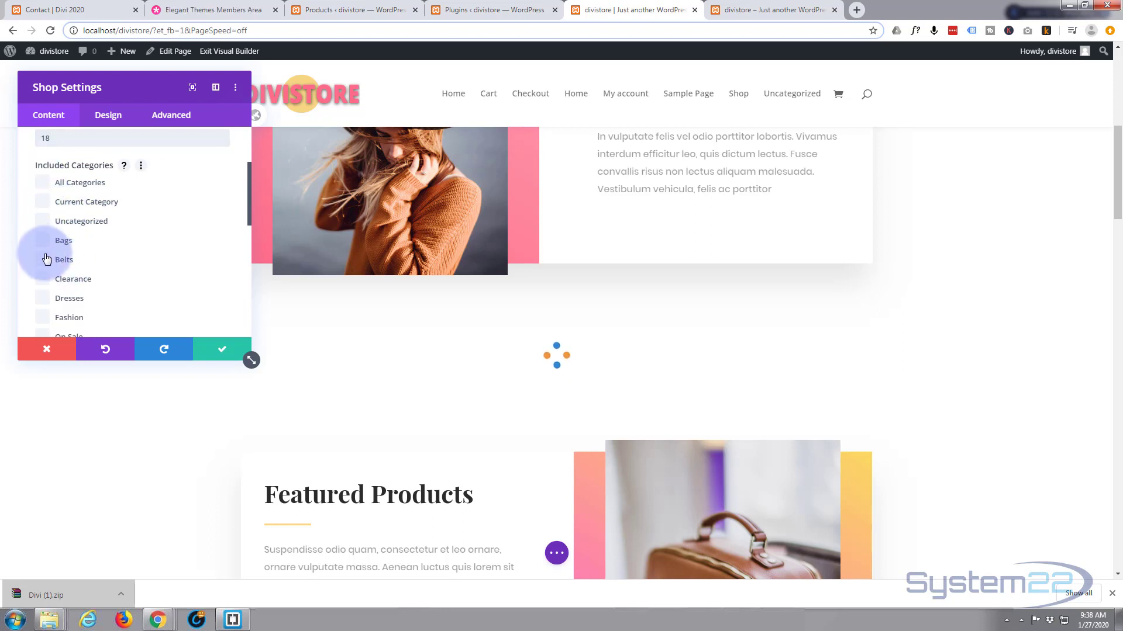
Include the Bags, Belts, Dresses, Fashion and Shoes categories in the upper shop module, check the product grid and save the module settings.
scroll(98, 286, down, 1)
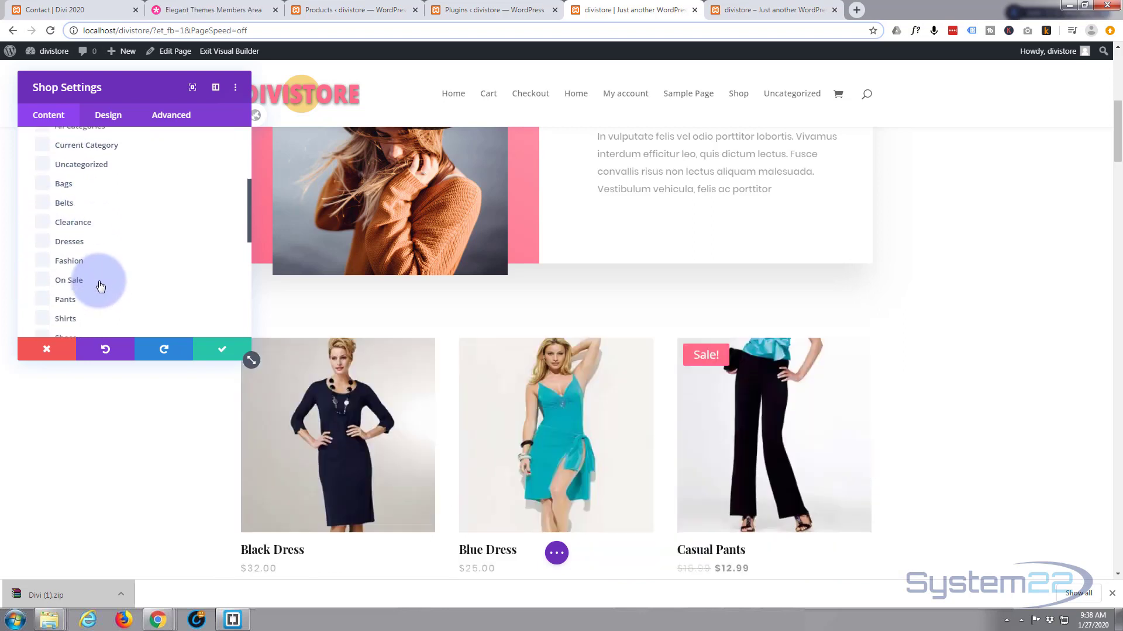
click(42, 188)
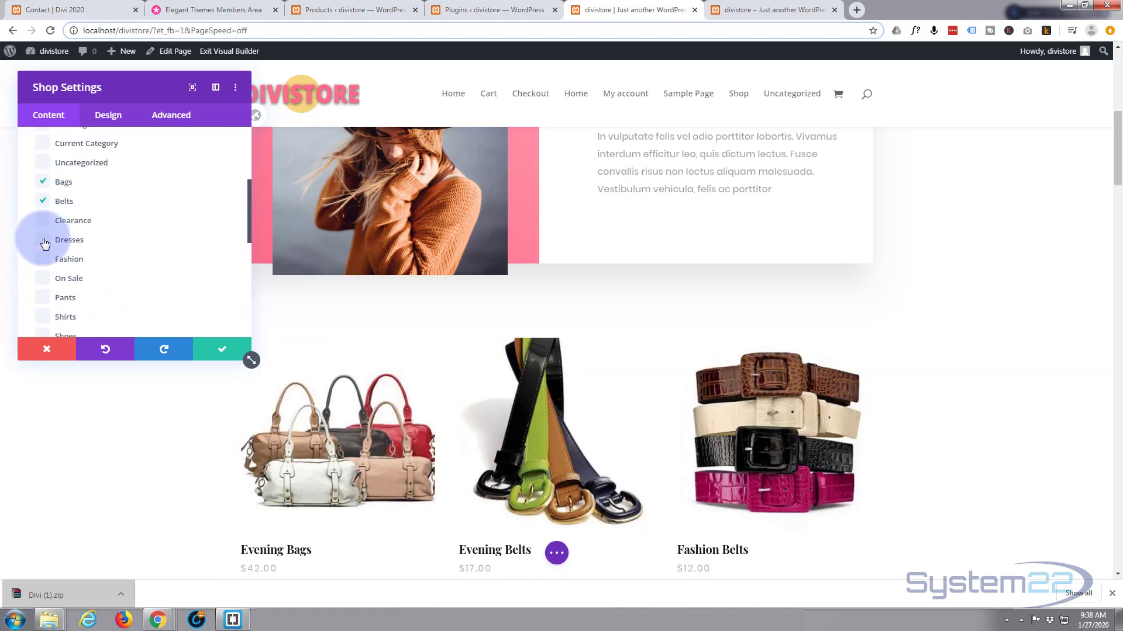
click(43, 240)
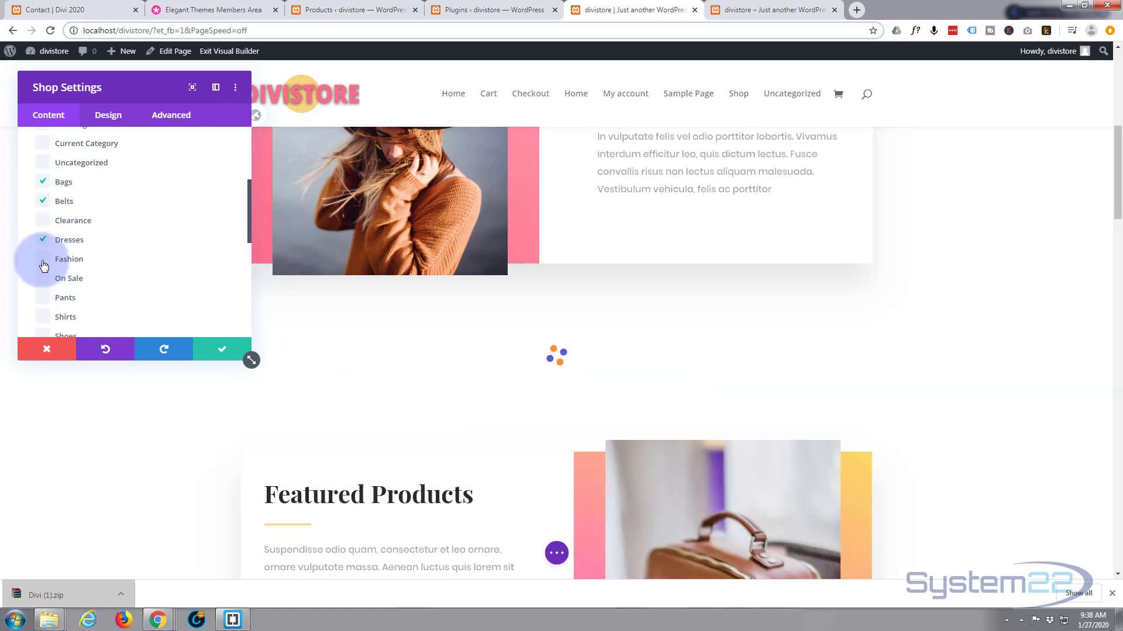
click(44, 262)
scroll(104, 292, down, 2)
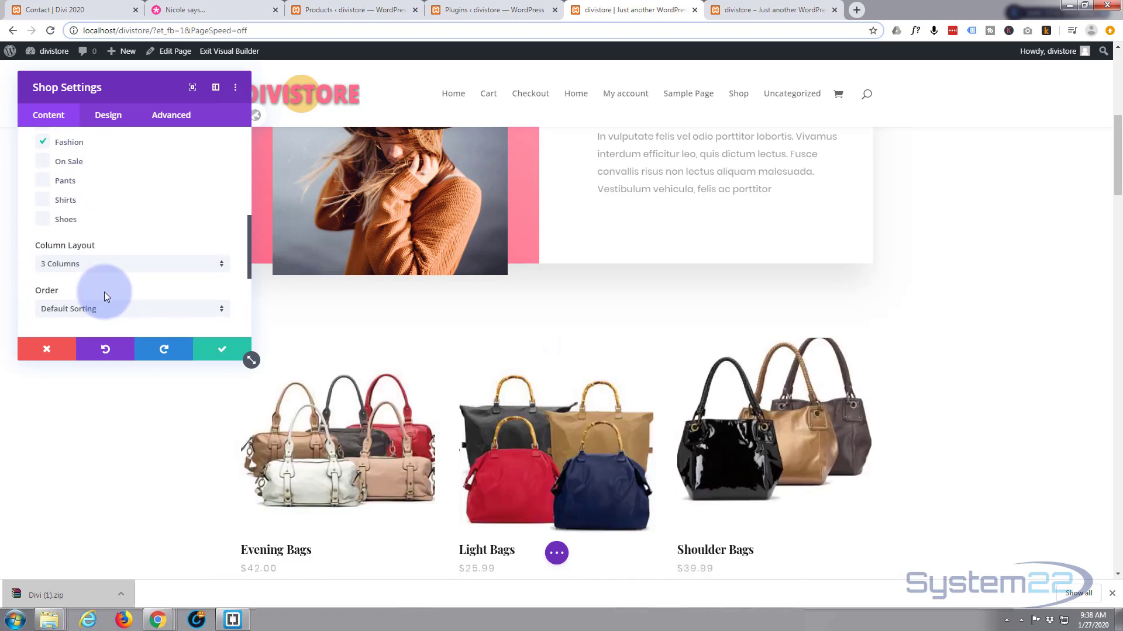
click(46, 221)
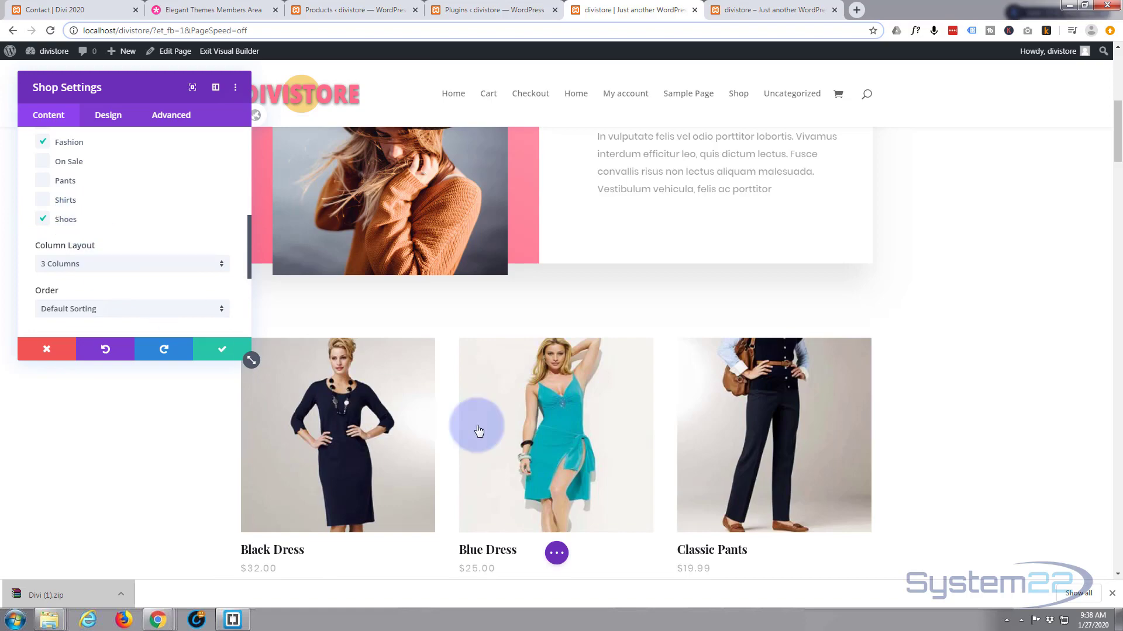
scroll(511, 431, down, 12)
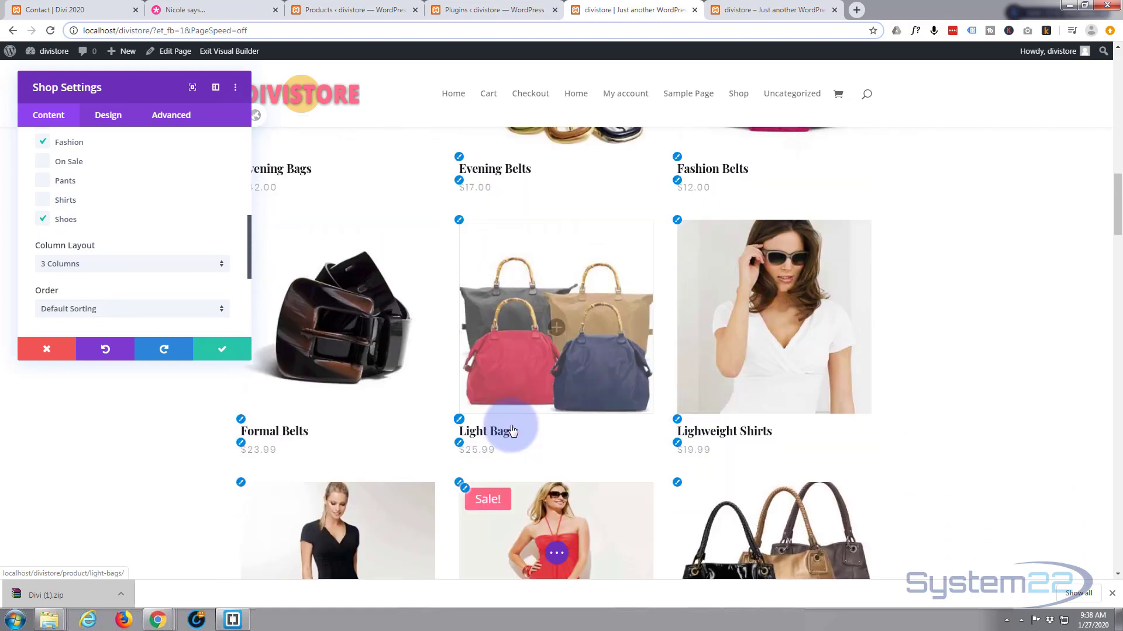
scroll(512, 432, down, 10)
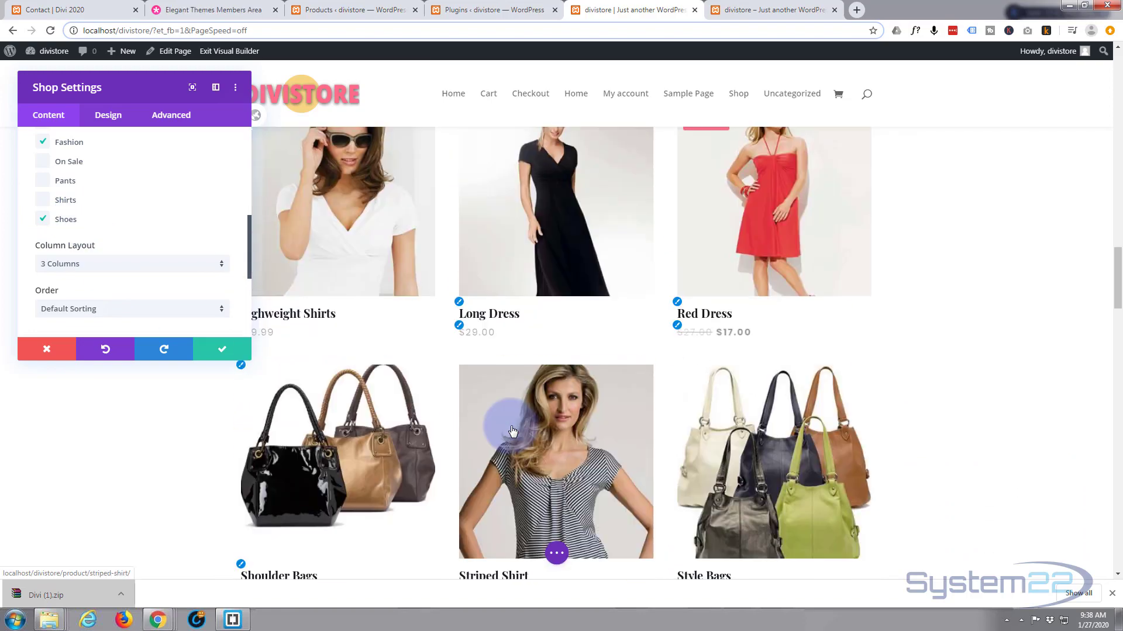
scroll(512, 432, down, 10)
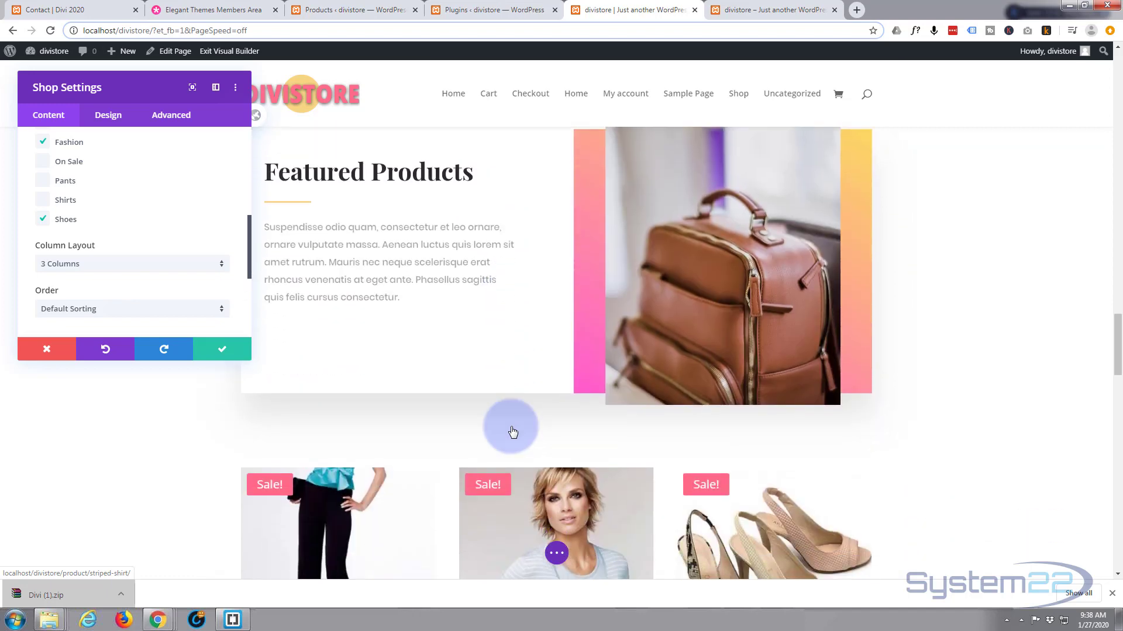
scroll(512, 432, down, 4)
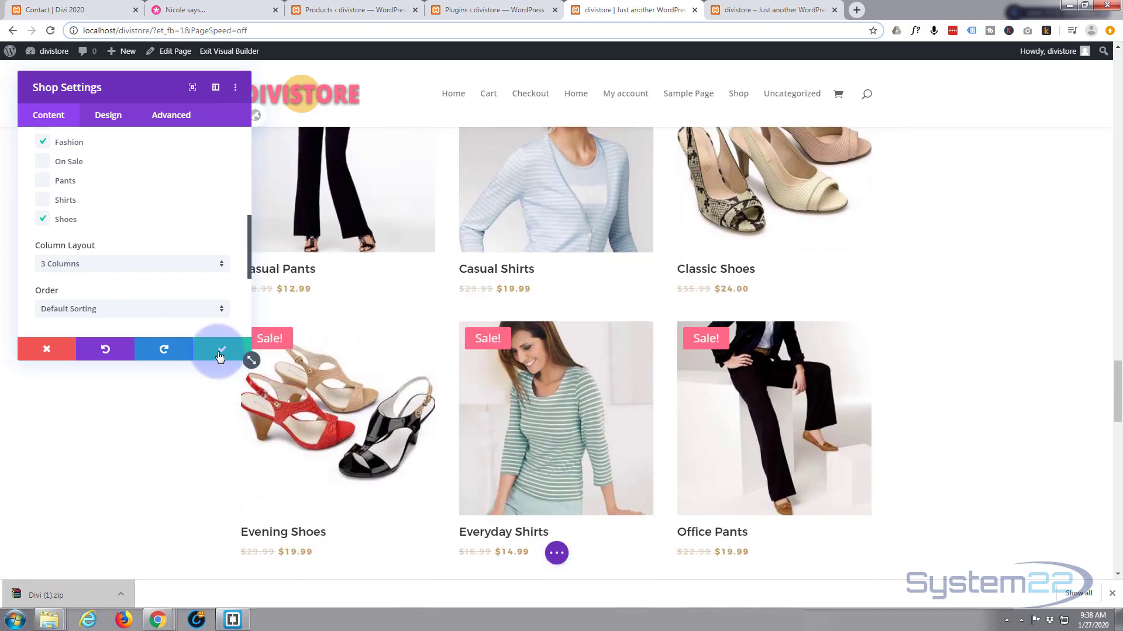
click(221, 353)
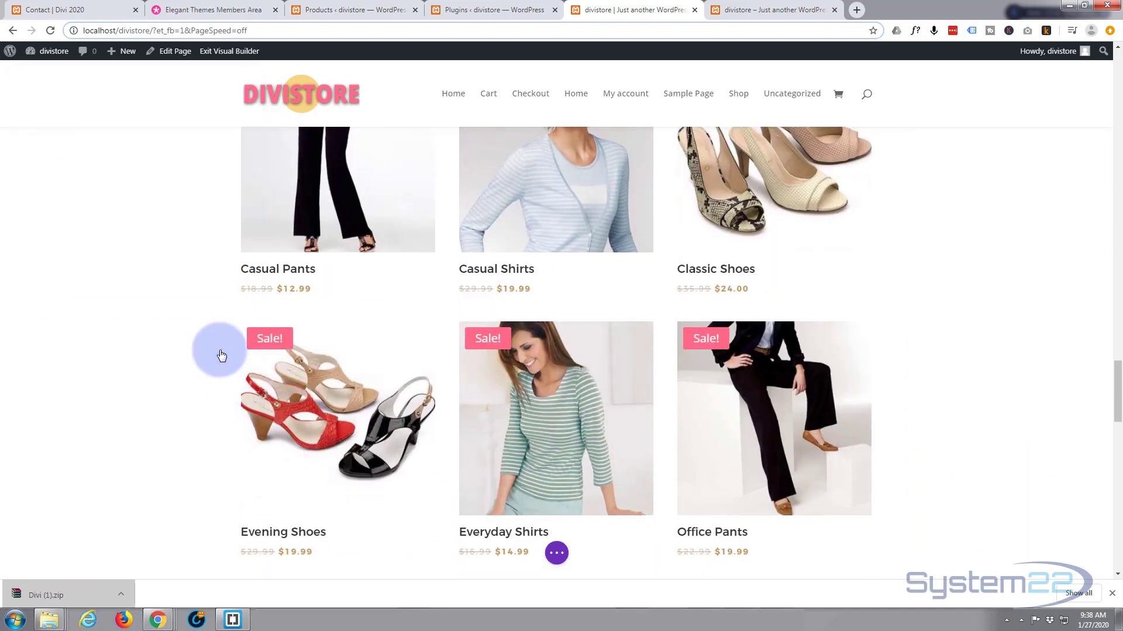
Save the homepage changes and exit the Visual Builder.
scroll(331, 433, up, 10)
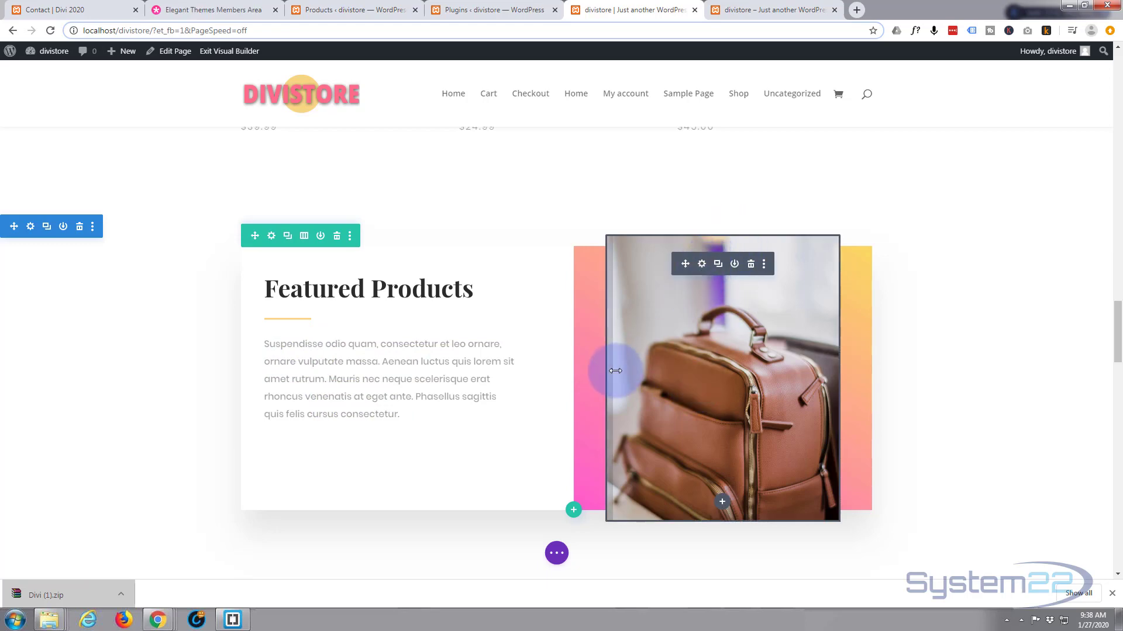
scroll(531, 243, up, 6)
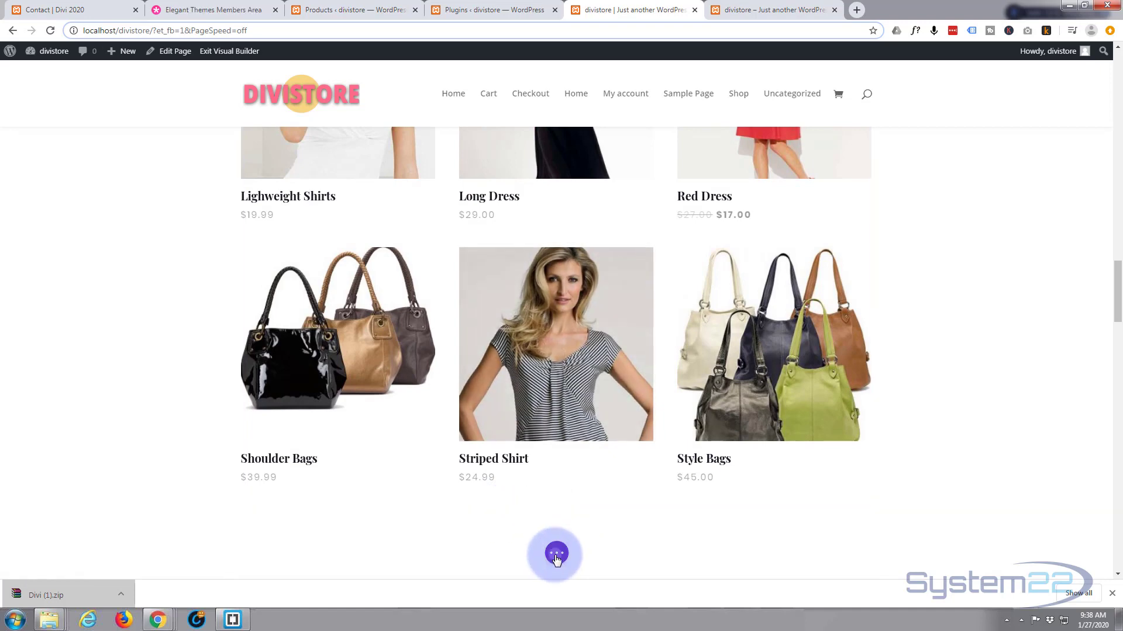
click(557, 559)
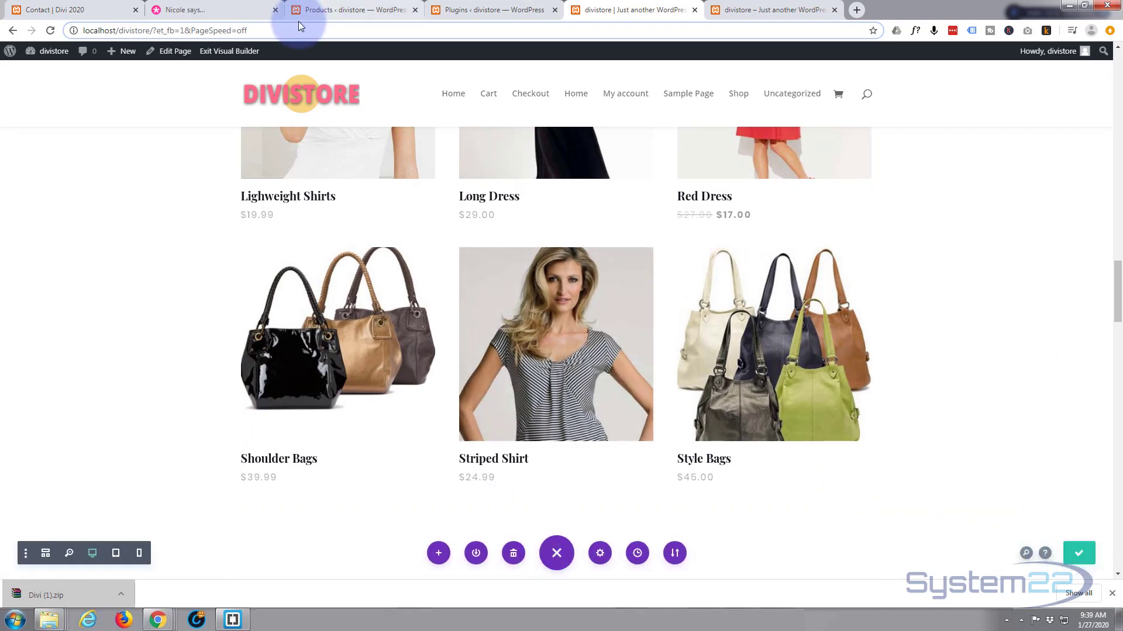
click(237, 55)
Examine the live homepage down to the footer, checking the product grids, sale badges, promo banners and Stay in Touch section.
scroll(201, 140, down, 3)
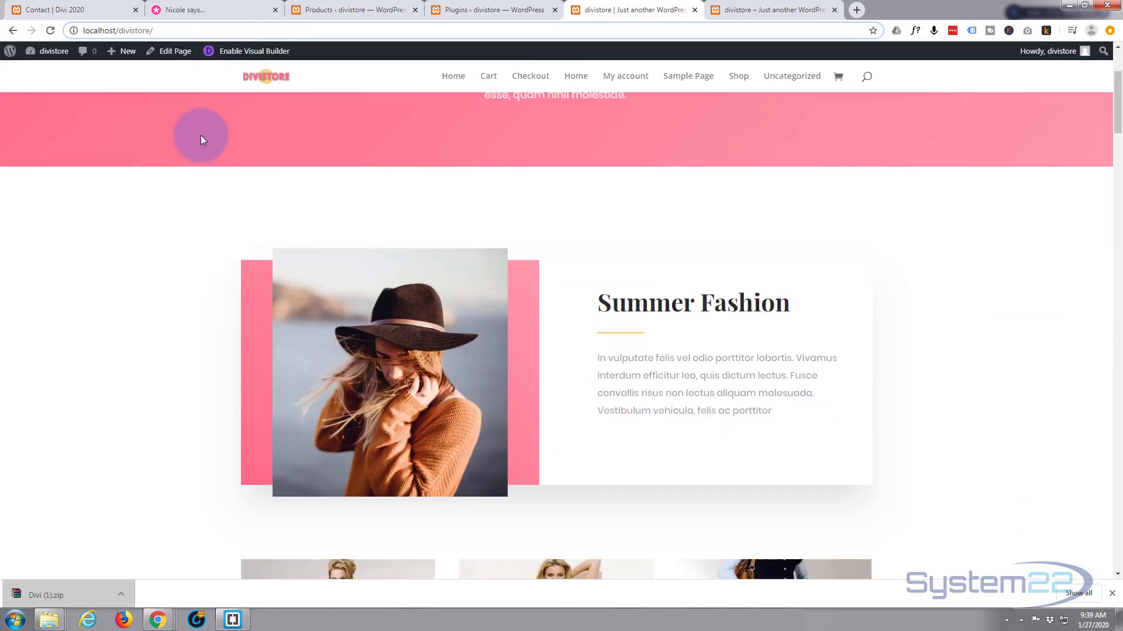
scroll(201, 136, down, 12)
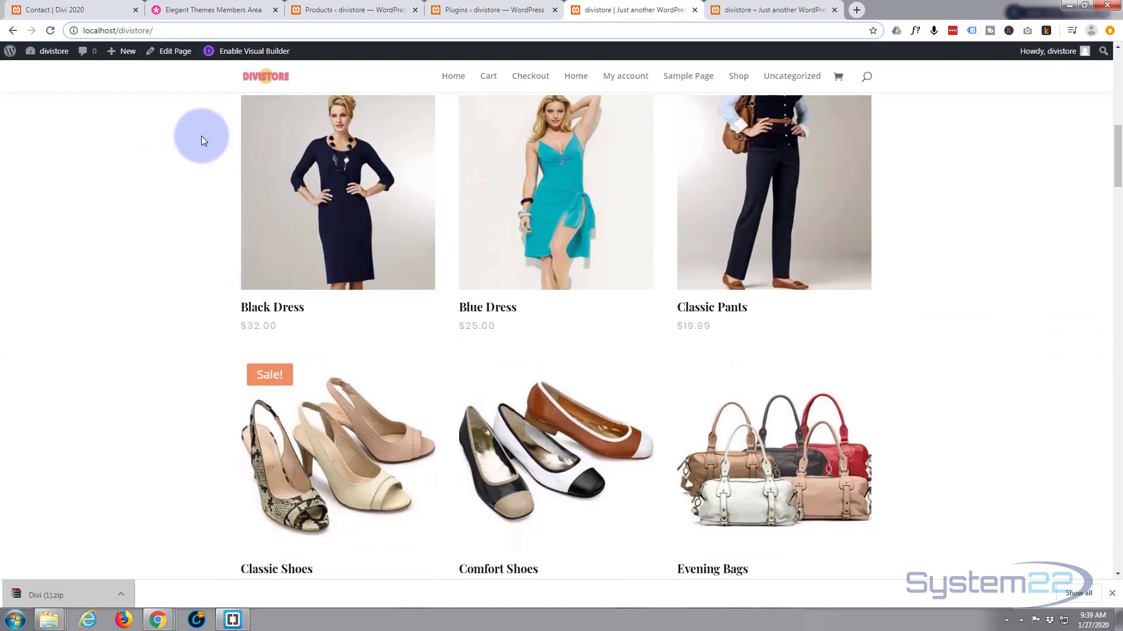
scroll(202, 136, down, 3)
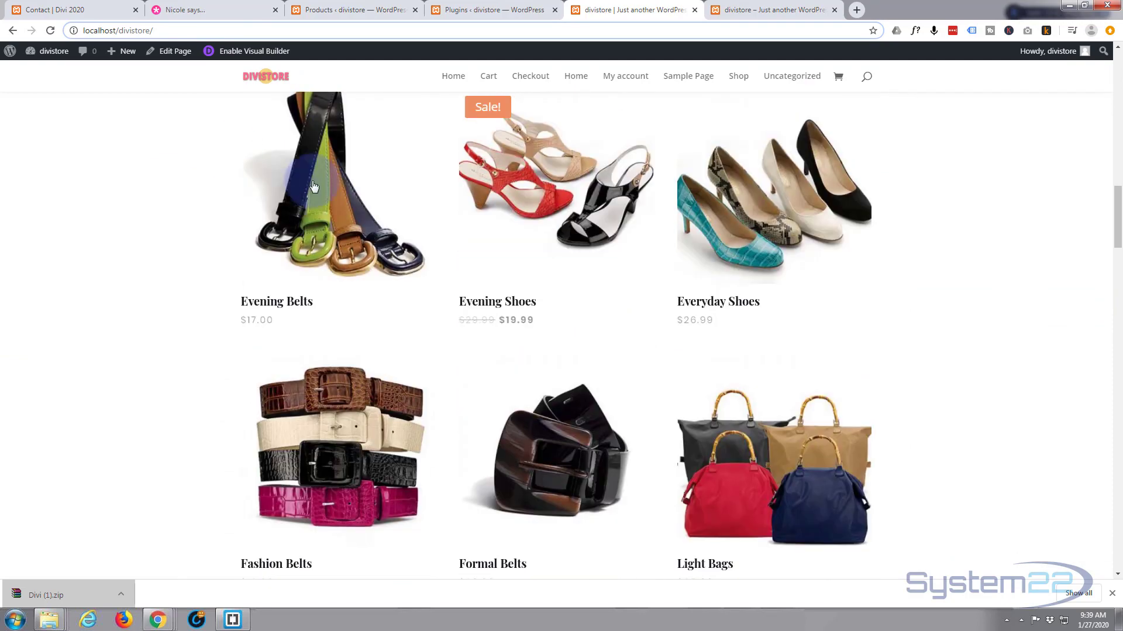
scroll(285, 294, down, 2)
scroll(212, 276, down, 9)
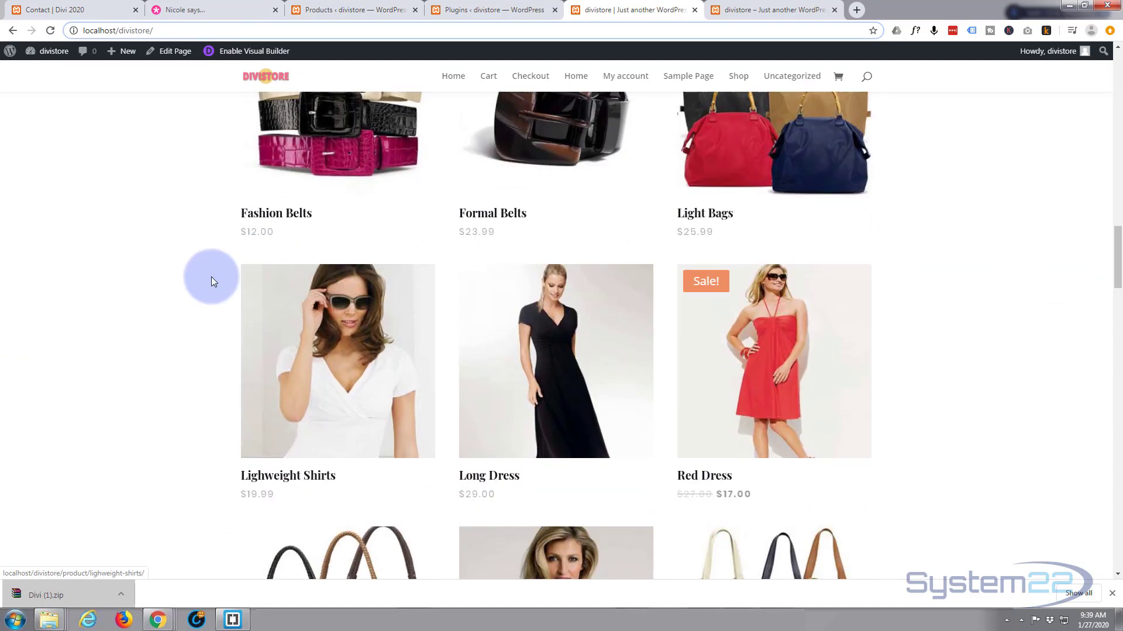
scroll(212, 276, down, 12)
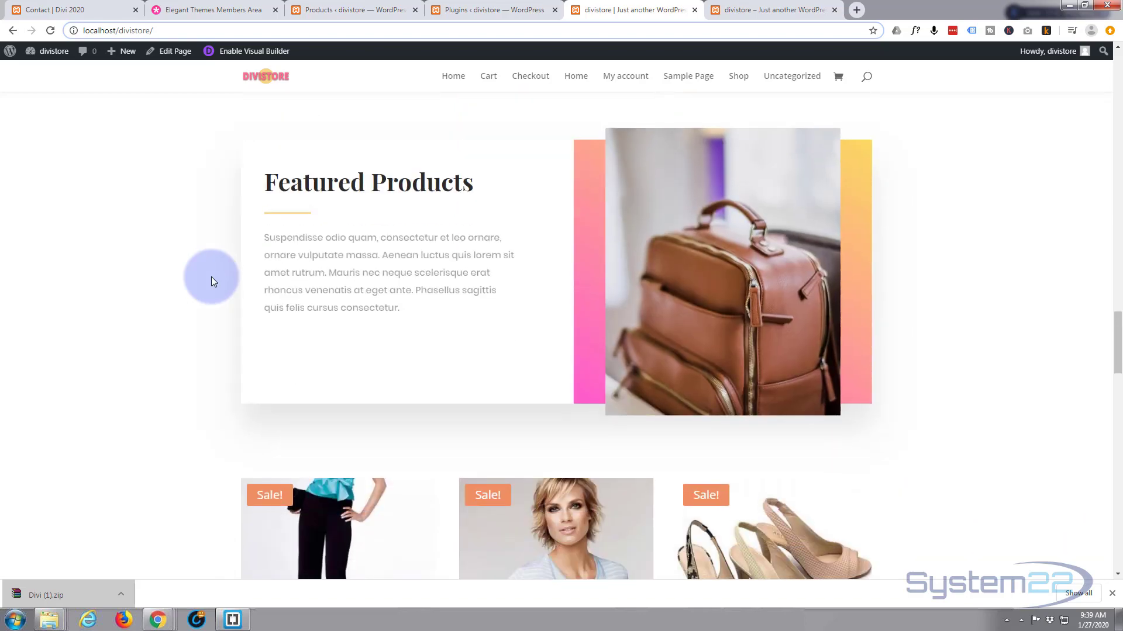
scroll(123, 266, down, 15)
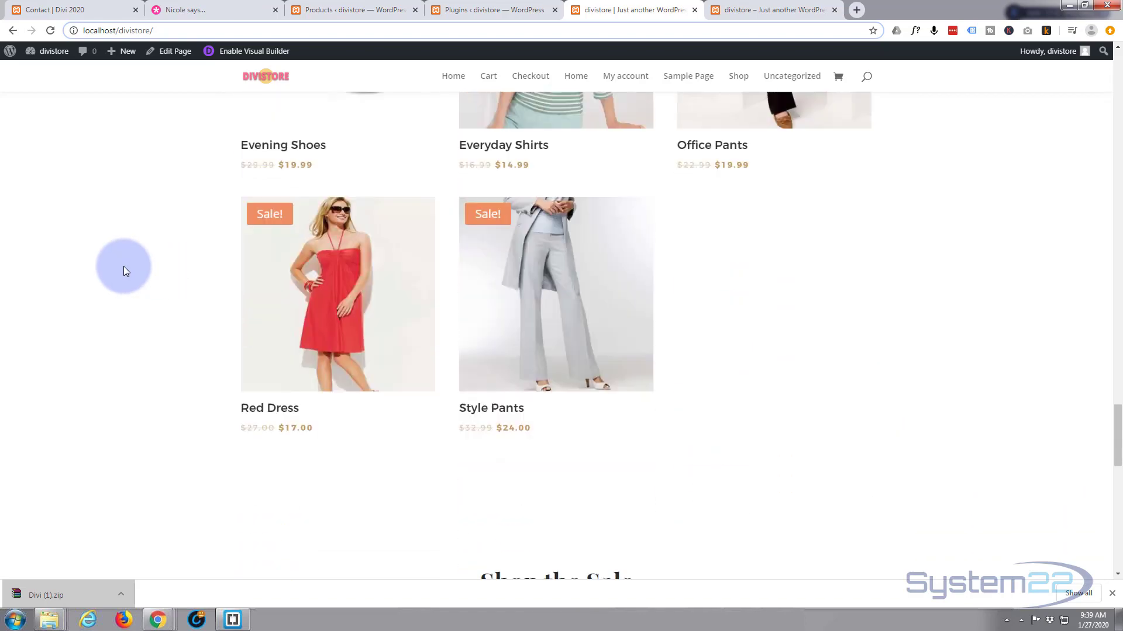
scroll(123, 265, down, 4)
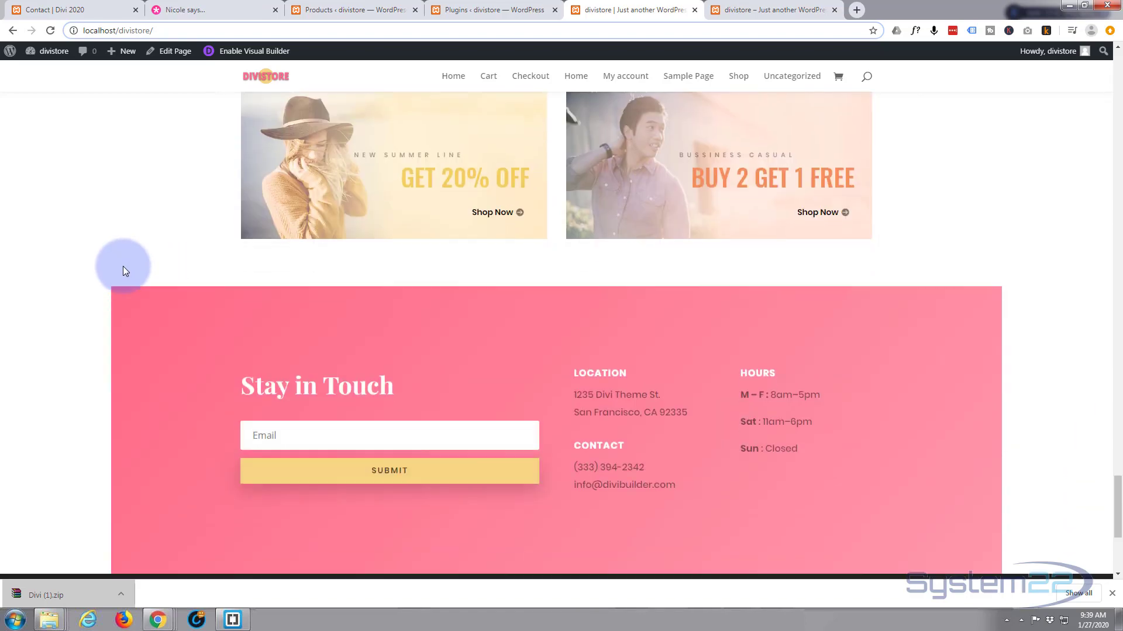
scroll(189, 352, down, 3)
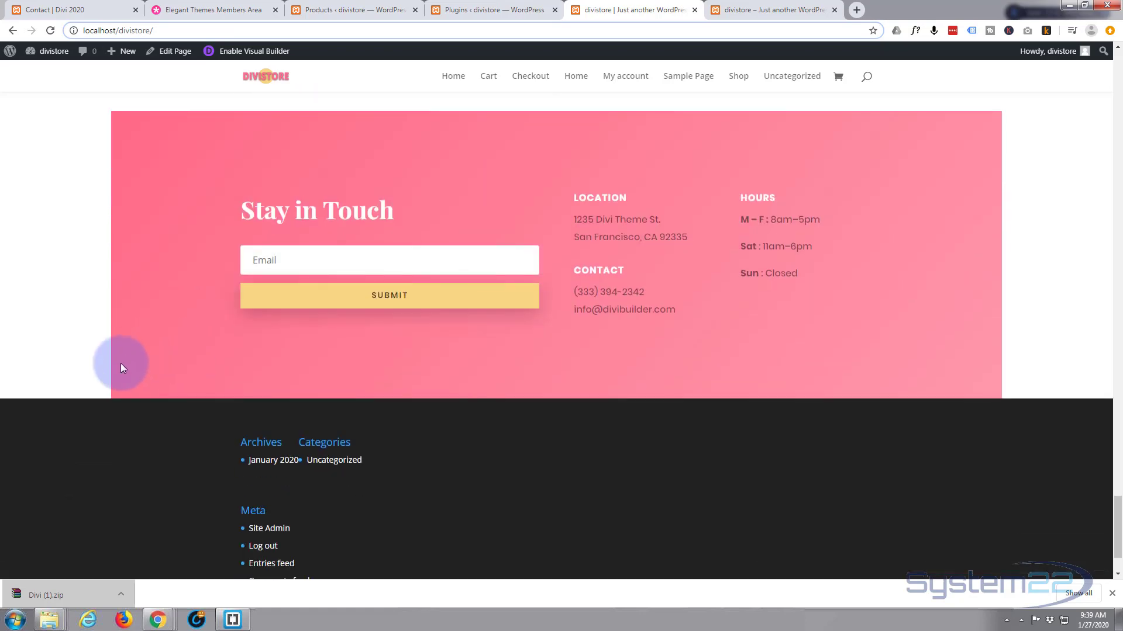
scroll(85, 491, down, 2)
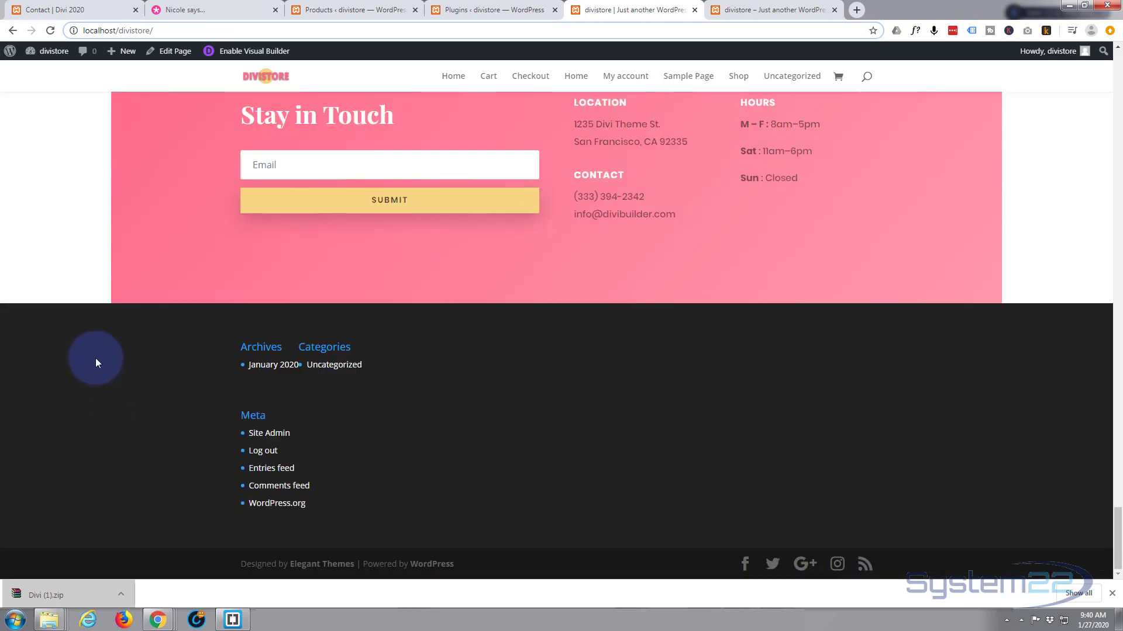
scroll(175, 316, up, 3)
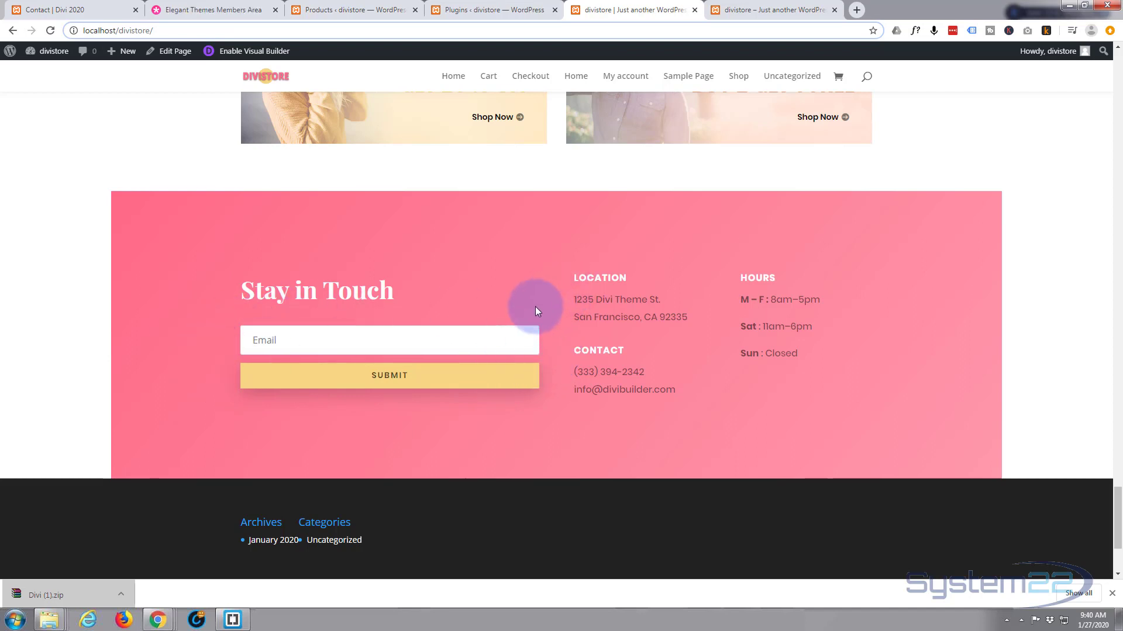
scroll(522, 309, up, 2)
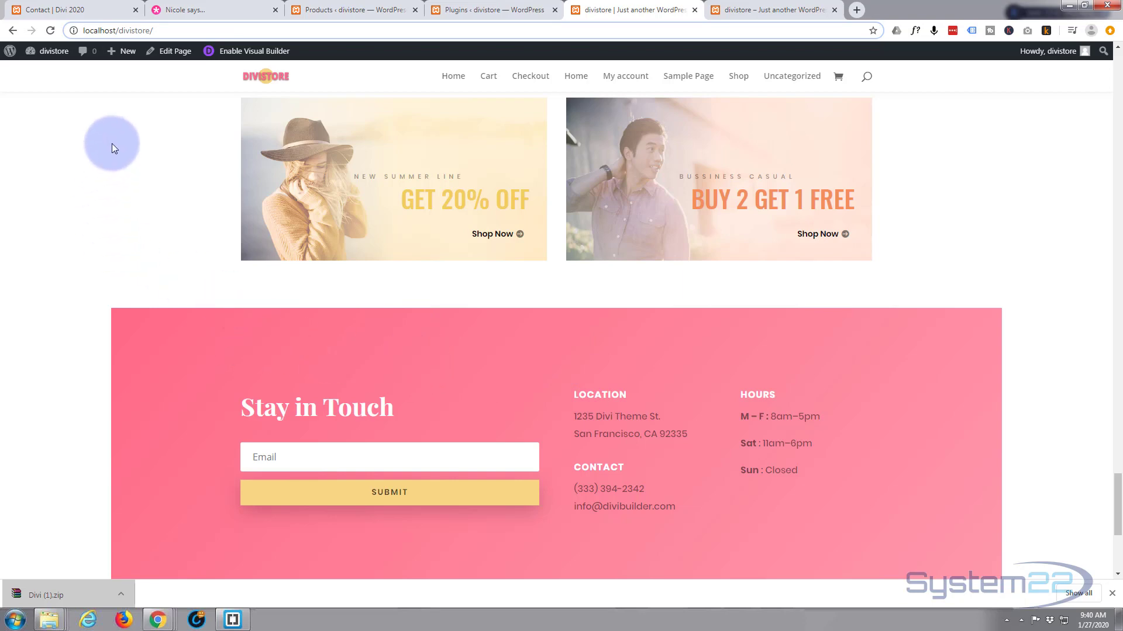
scroll(110, 149, up, 7)
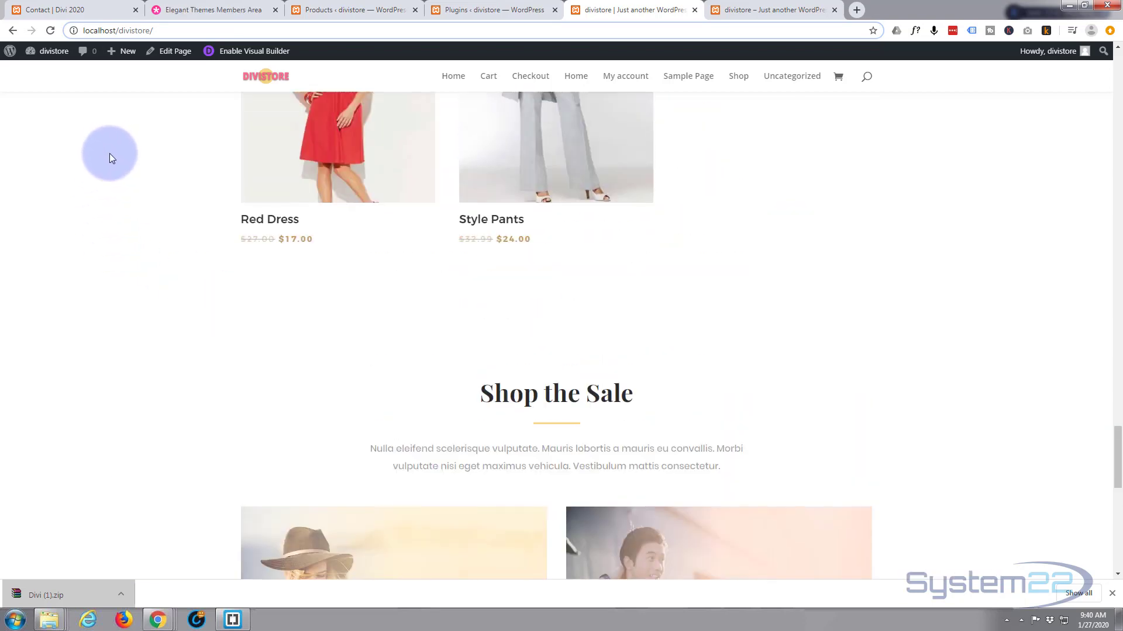
scroll(110, 153, up, 1)
Create a new page titled About in a separate tab and start building it with the Divi Builder.
mouse_move(121, 51)
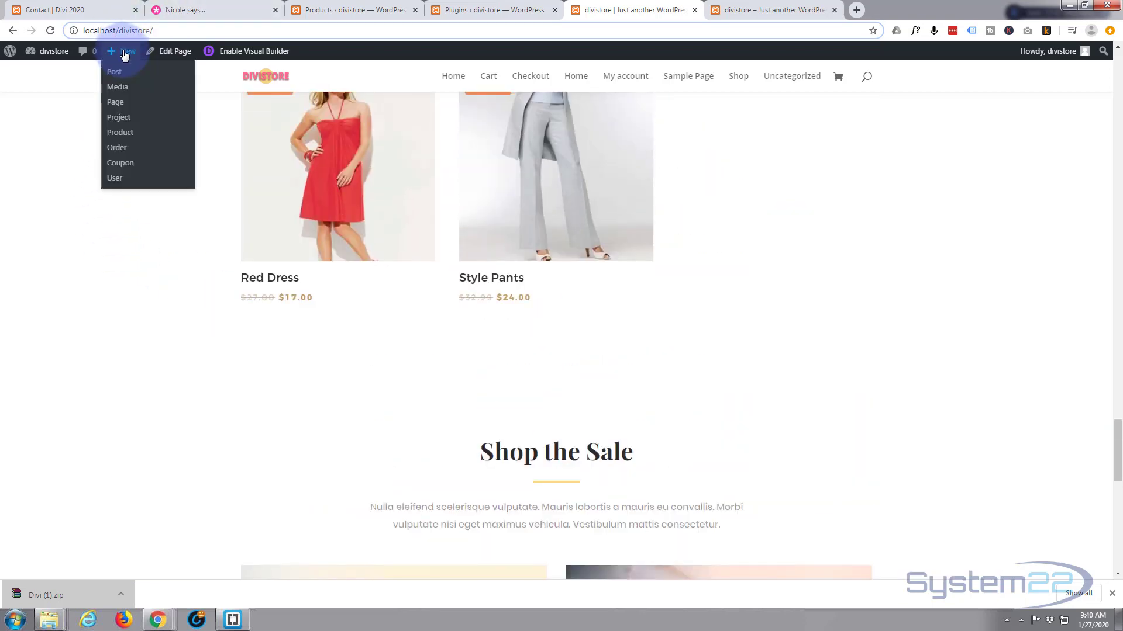
middle_click(117, 106)
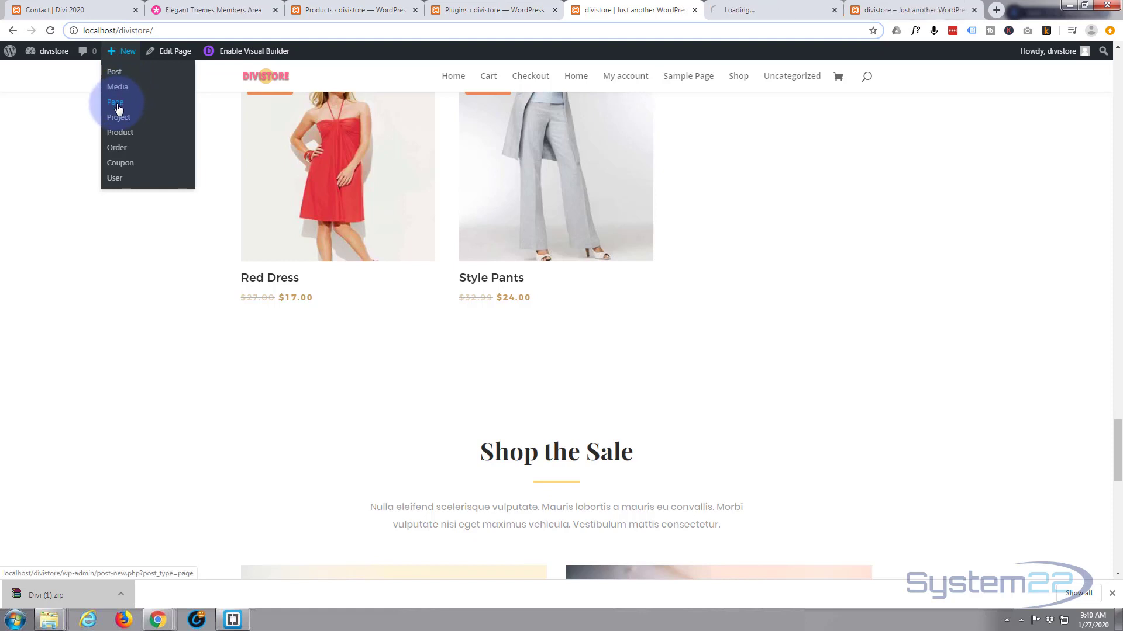
click(760, 8)
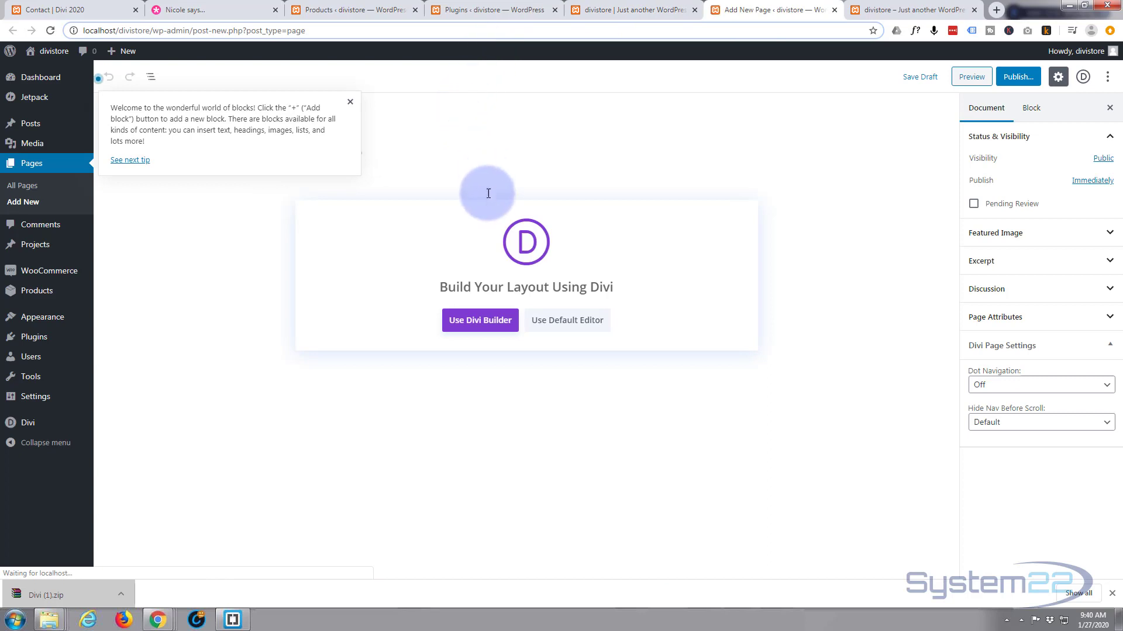
click(447, 168)
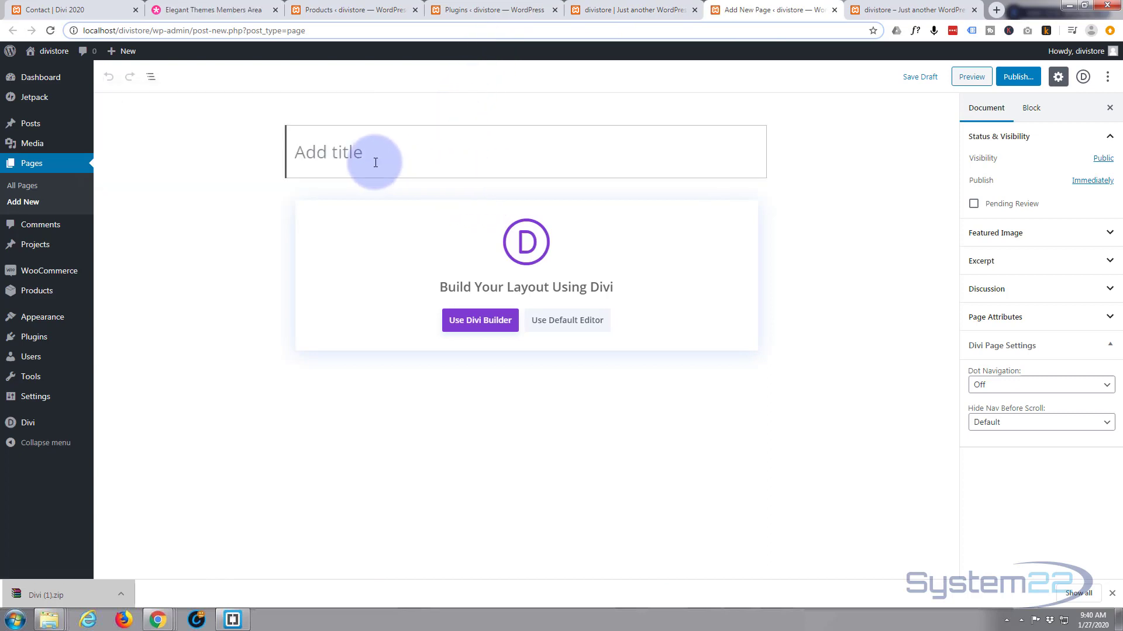
text(About)
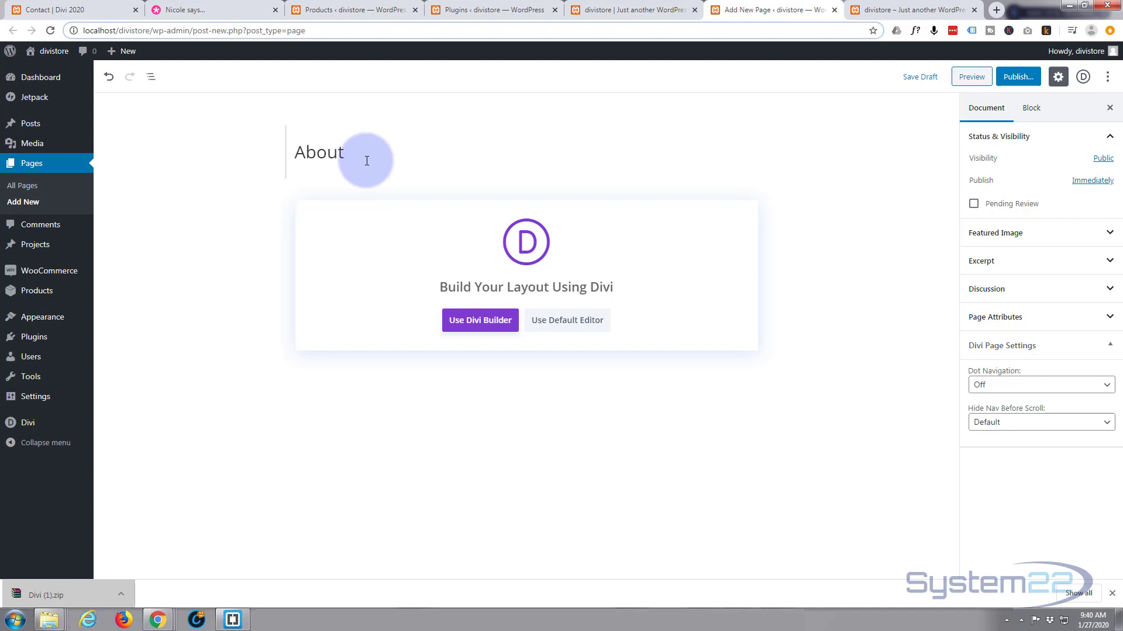
click(490, 323)
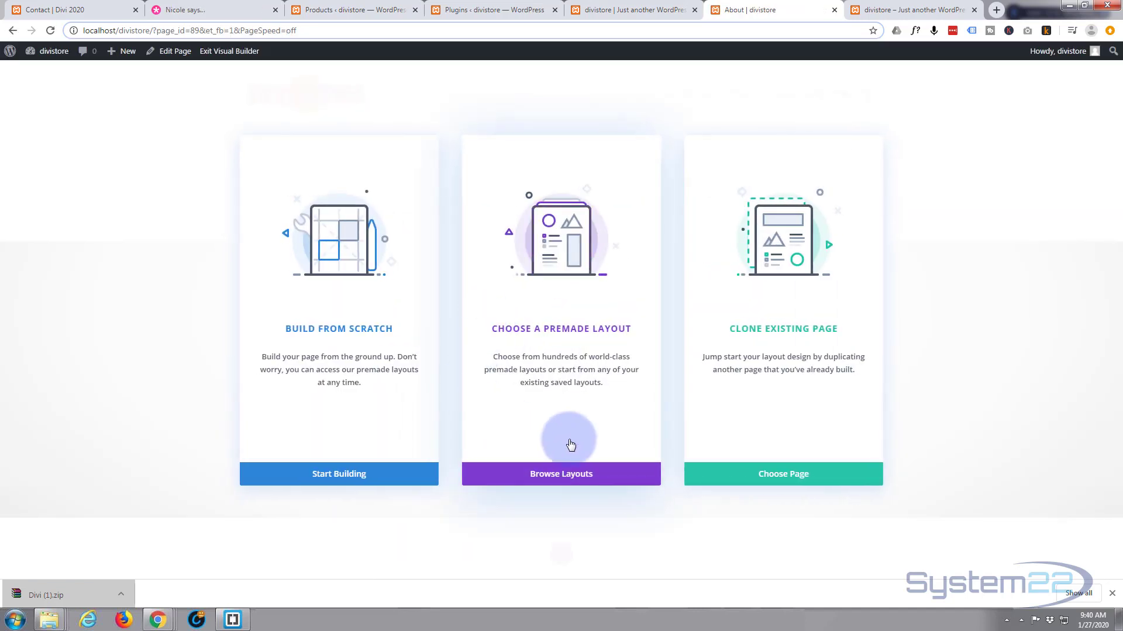
Load the premade About layout from the Fashion layout pack into the About page and publish it.
click(570, 479)
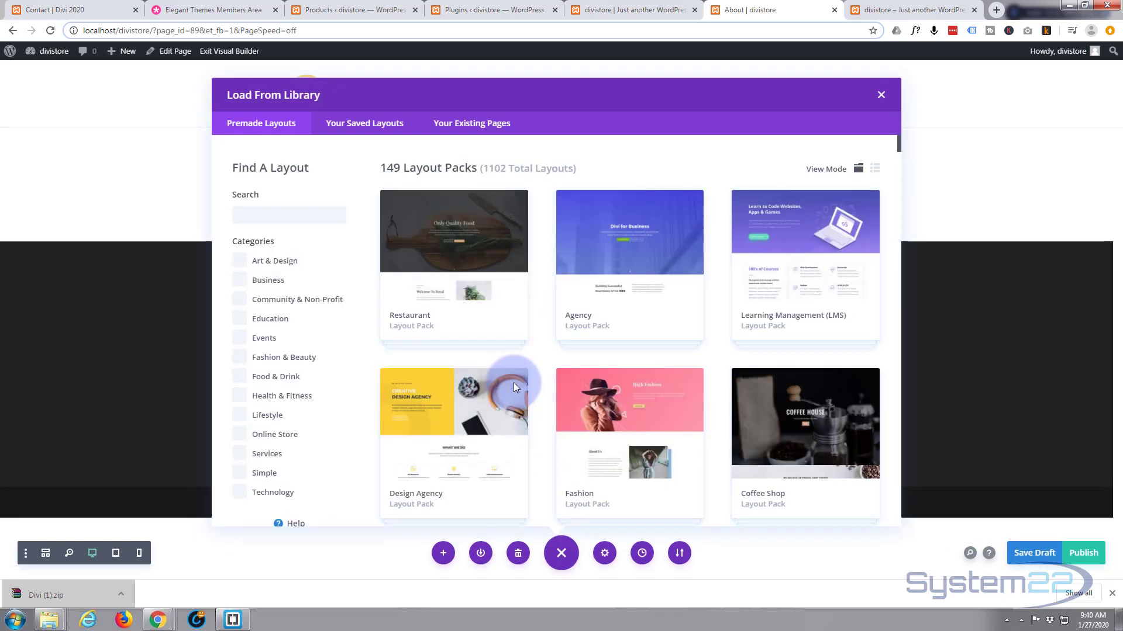
scroll(544, 343, down, 8)
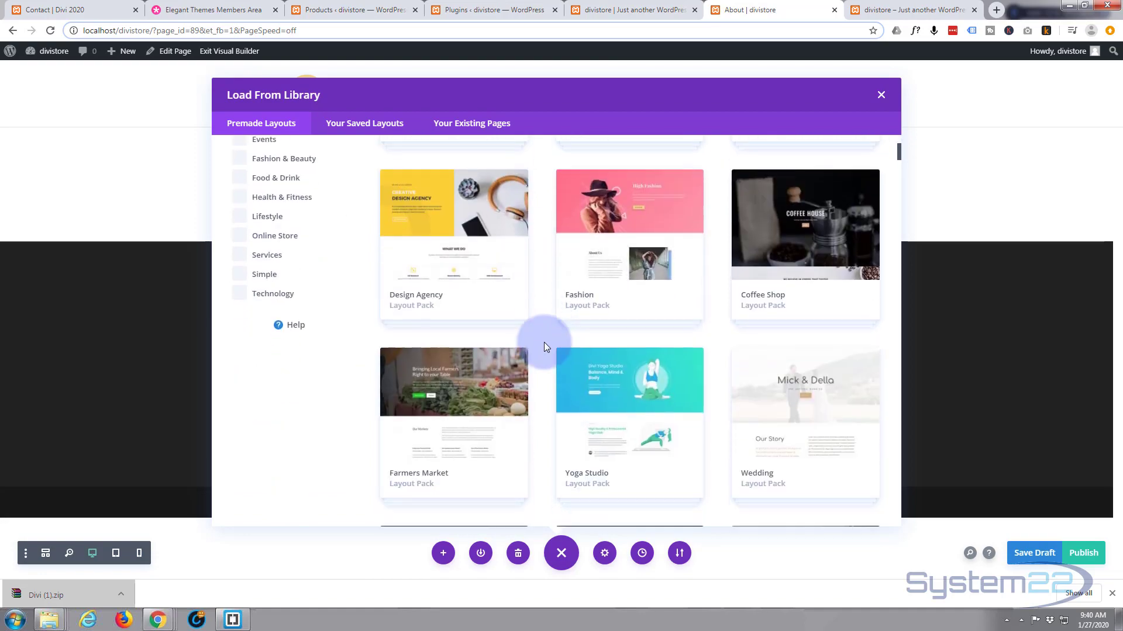
scroll(544, 343, up, 8)
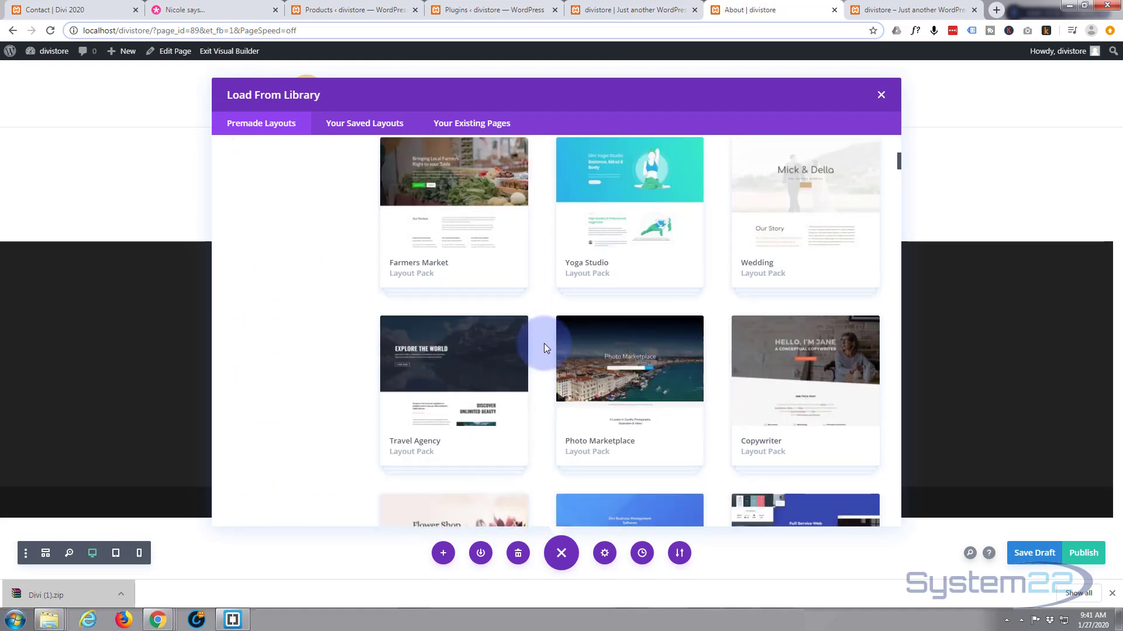
scroll(528, 349, down, 2)
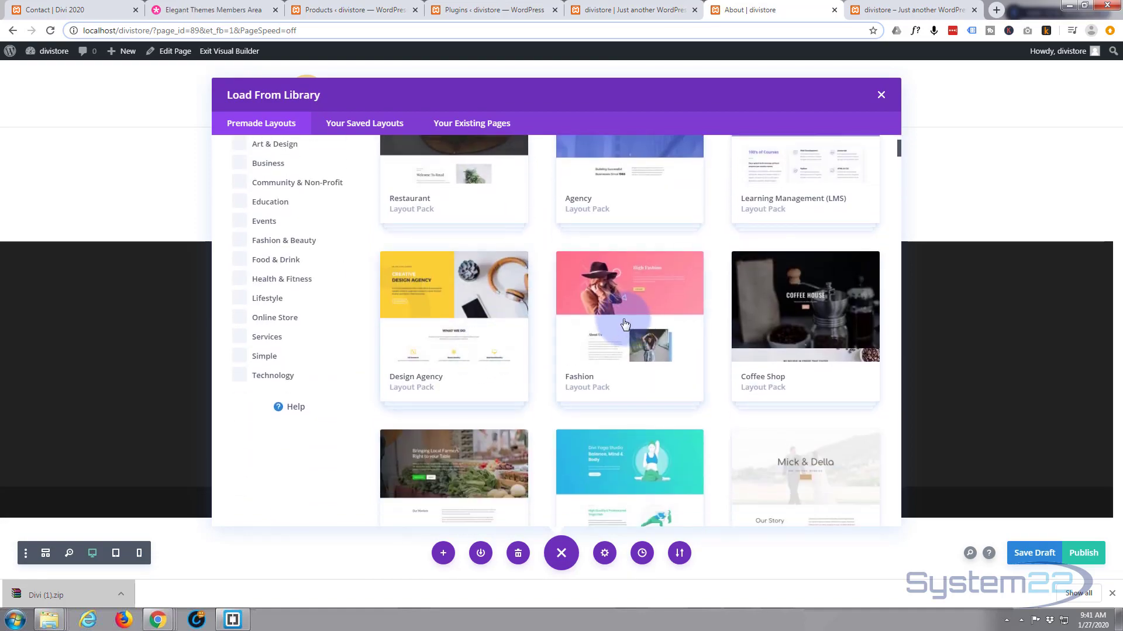
click(608, 324)
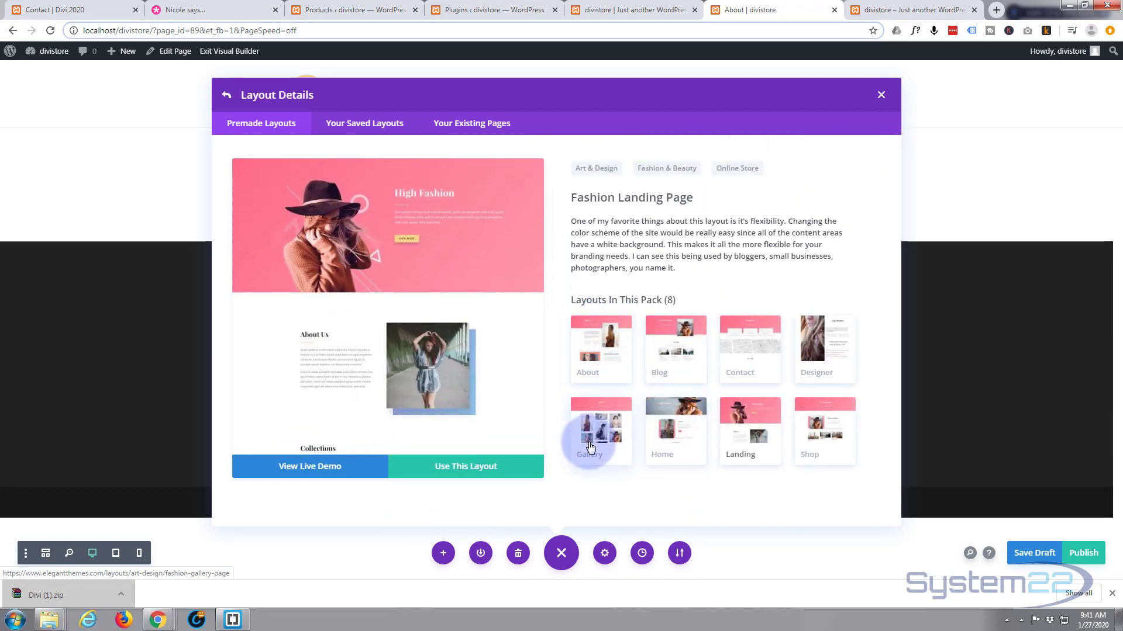
click(606, 364)
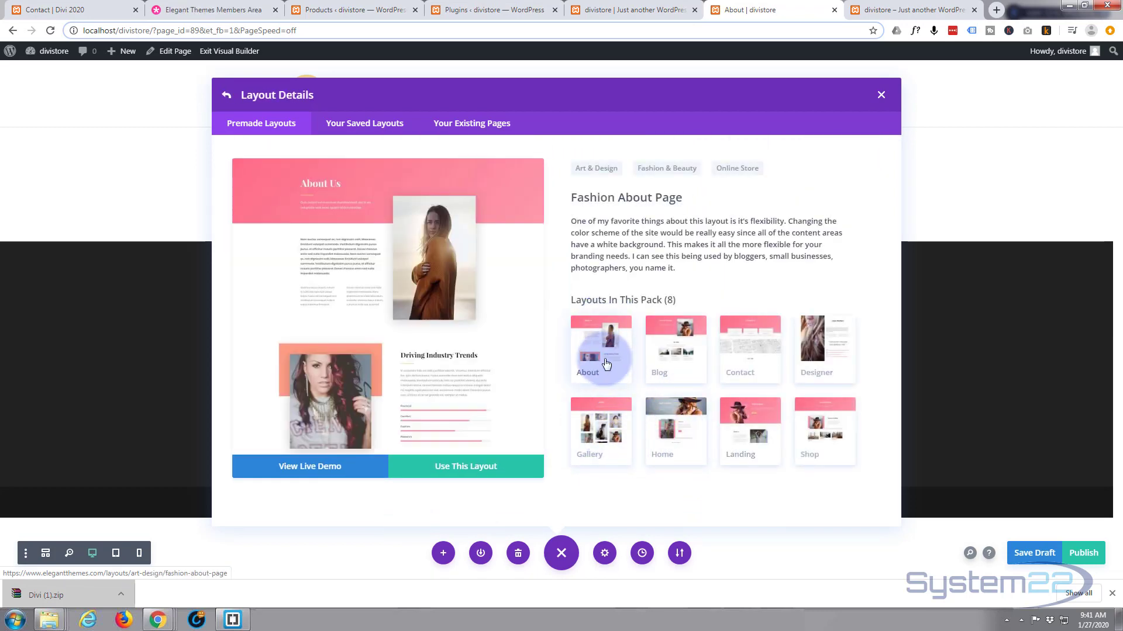
click(457, 471)
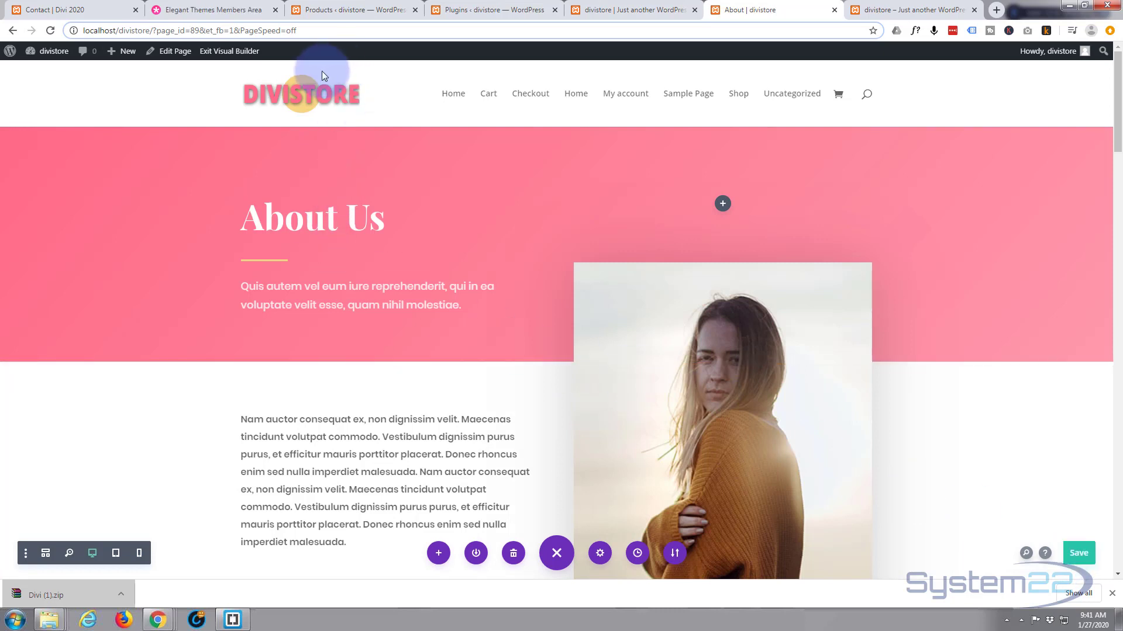
Create another page titled Gallery and start building it with the Divi Builder.
mouse_move(114, 52)
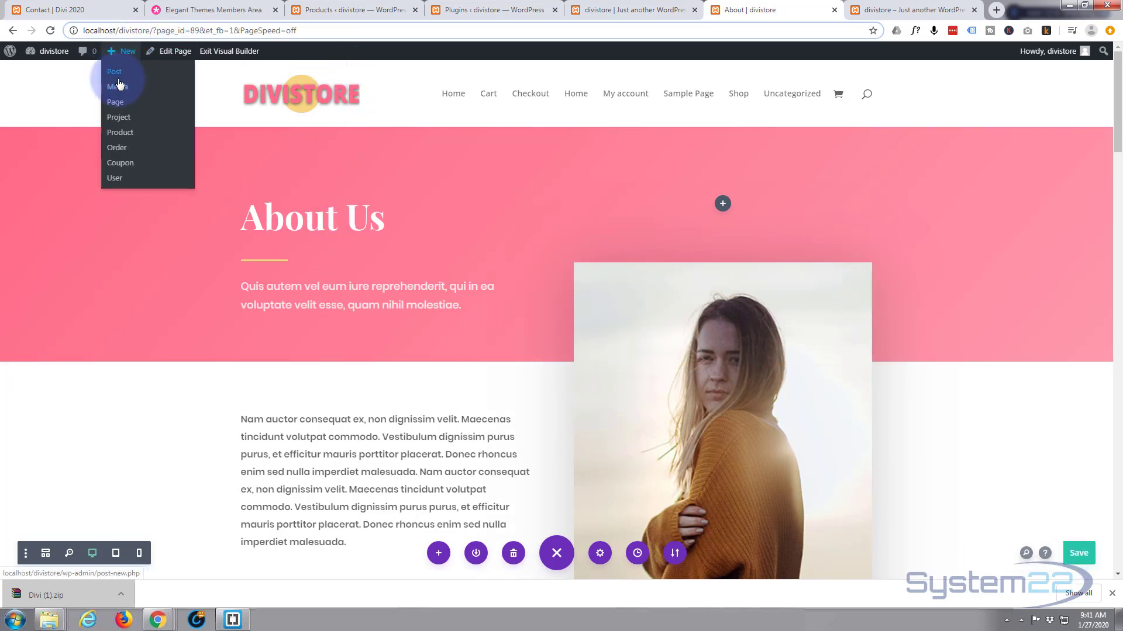
click(116, 103)
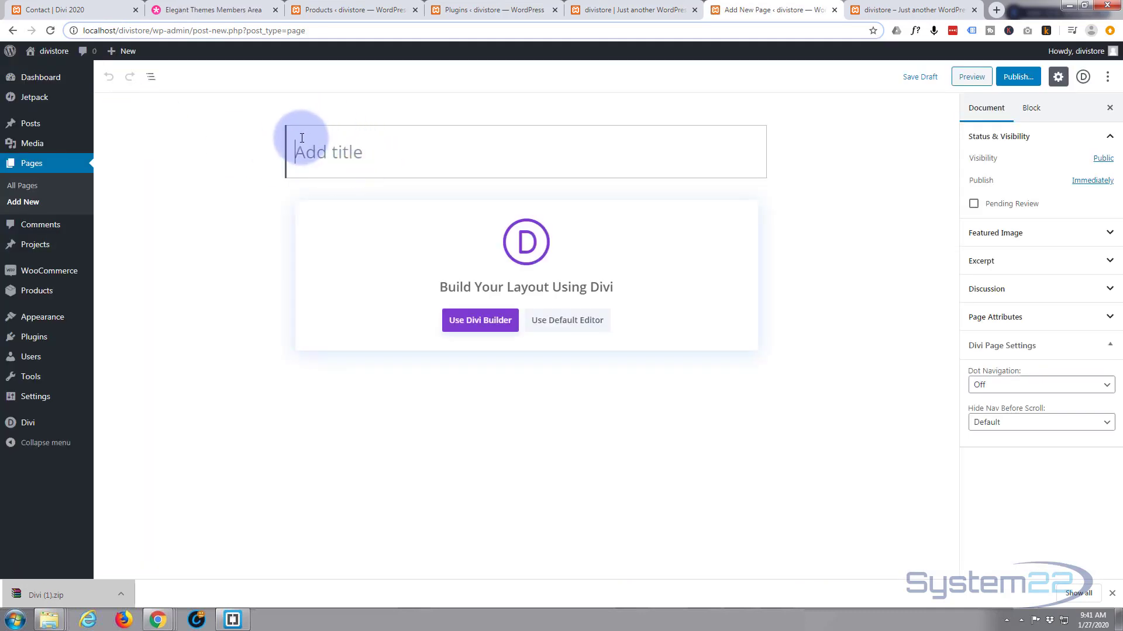
text(Gallery)
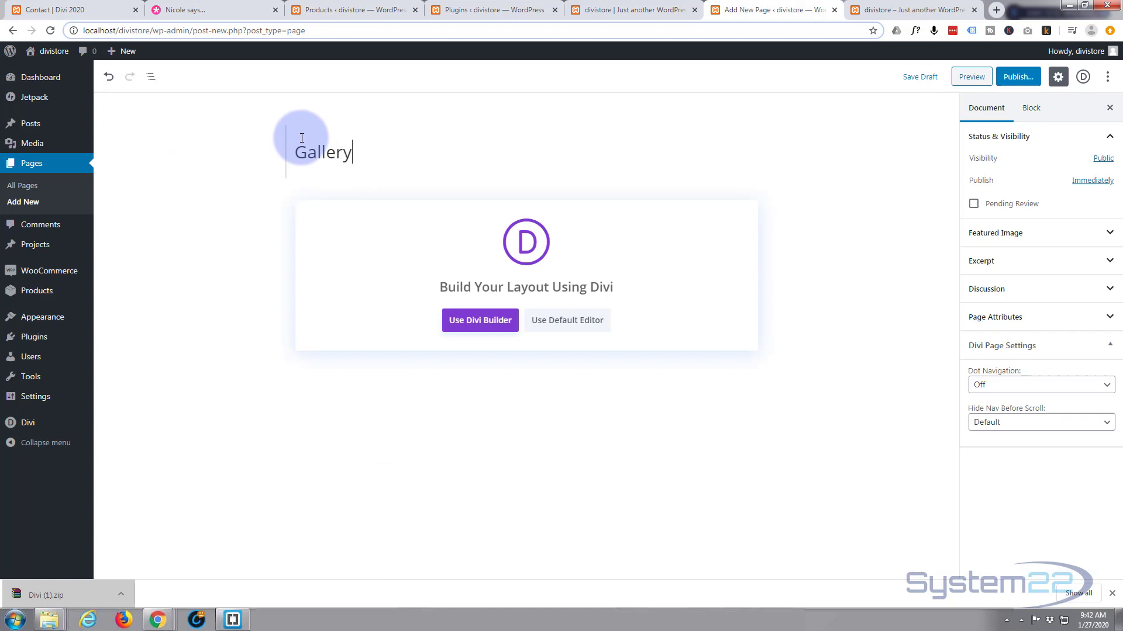
click(478, 320)
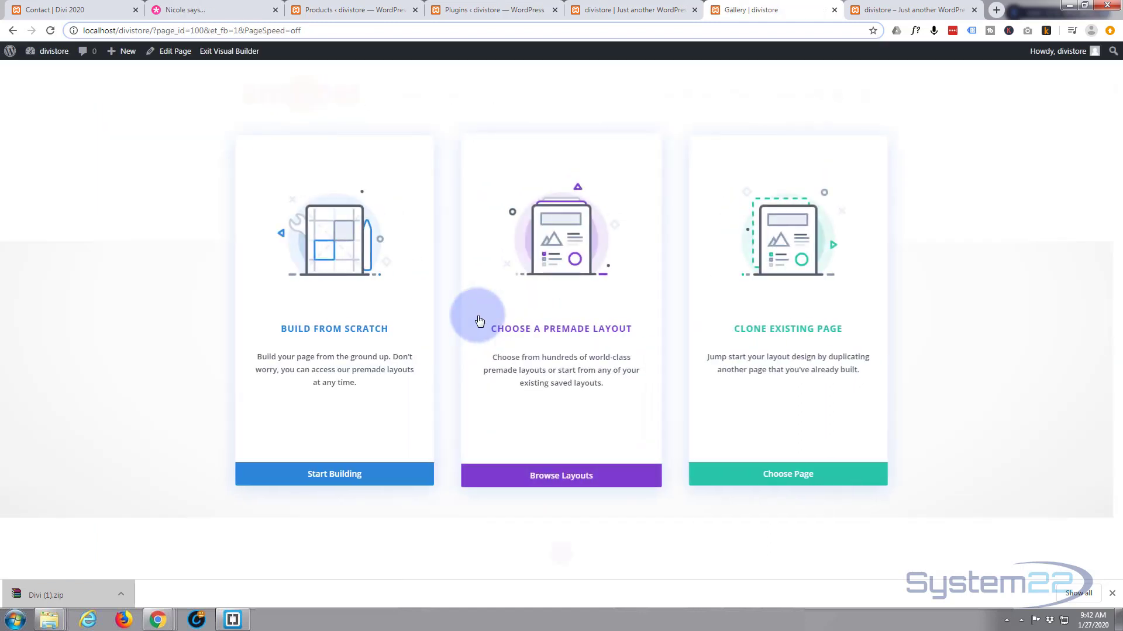
Load the premade Gallery layout from the Fashion layout pack into the Gallery page and publish it.
click(560, 476)
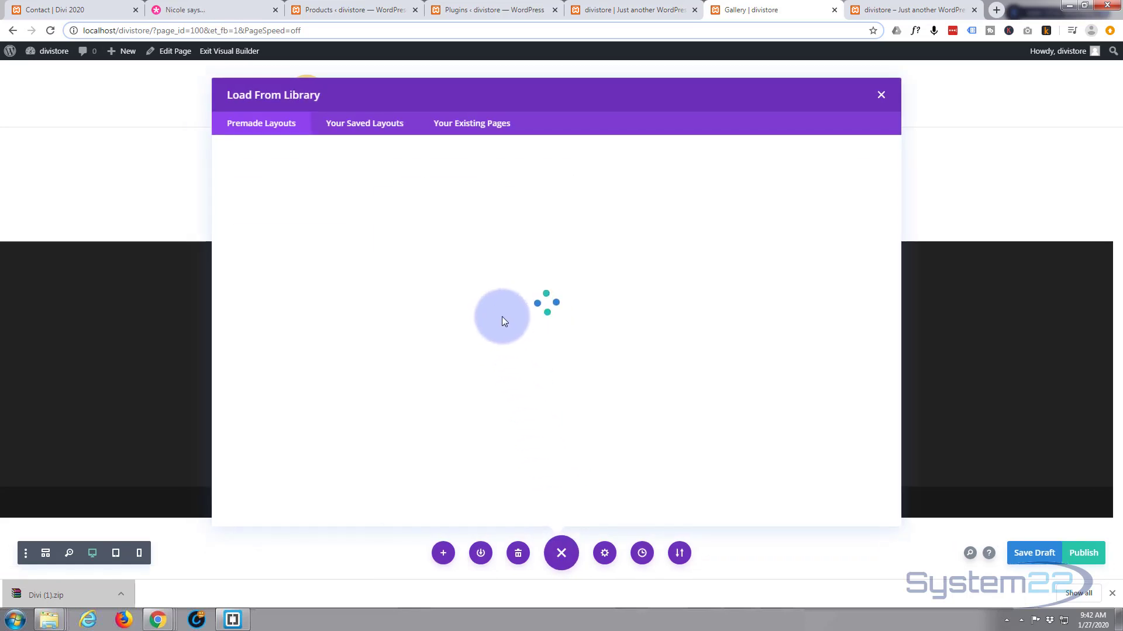
click(595, 398)
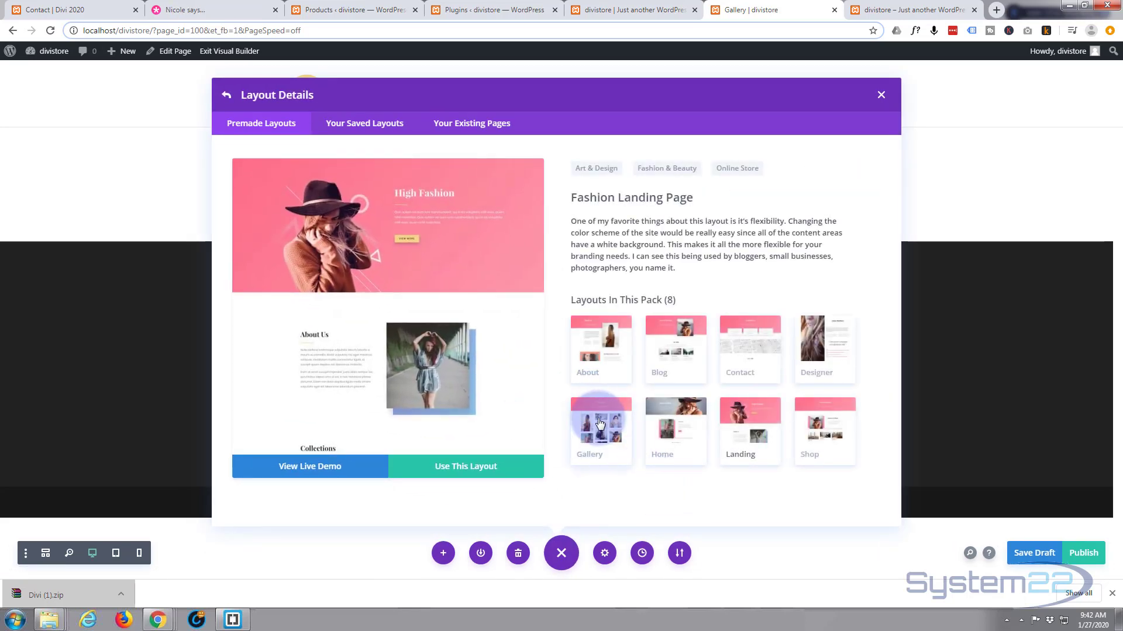
click(599, 423)
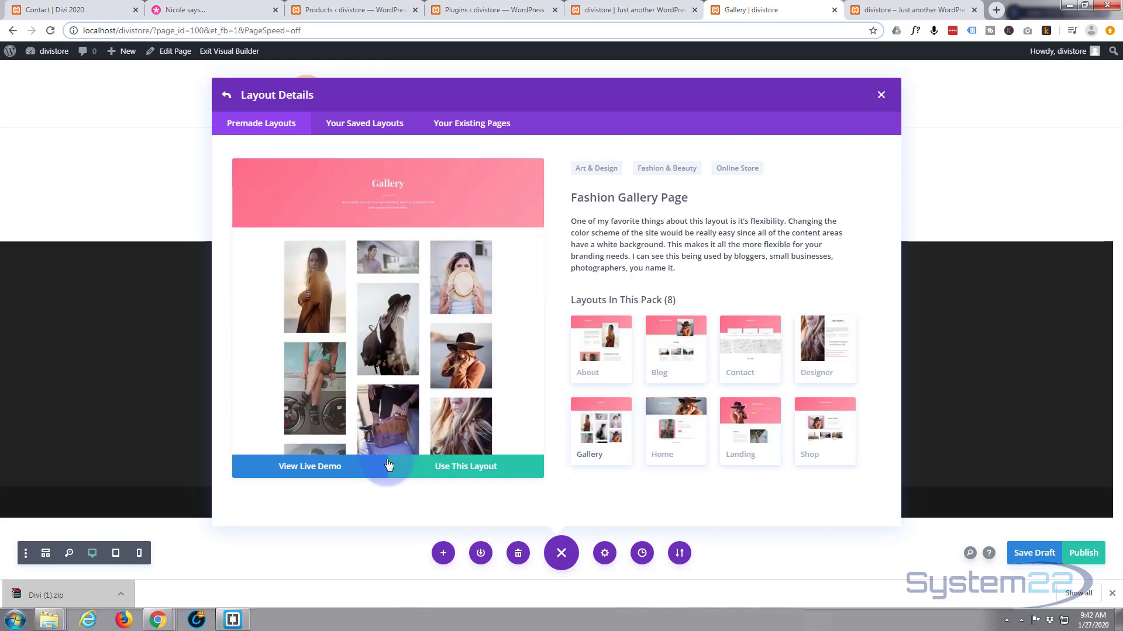
click(459, 467)
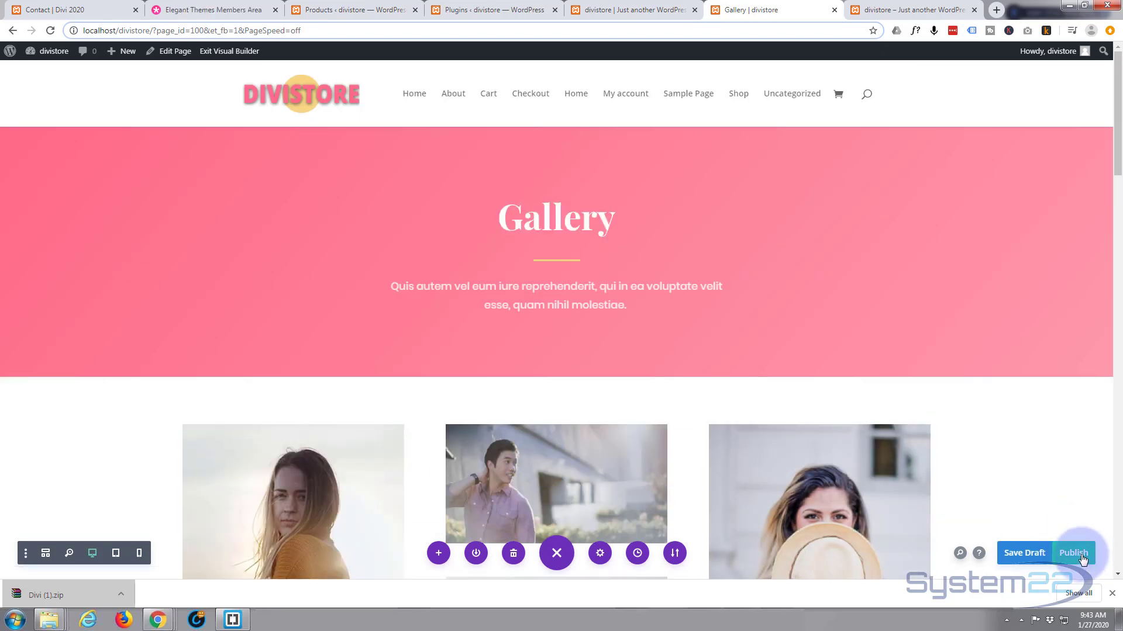
click(1075, 553)
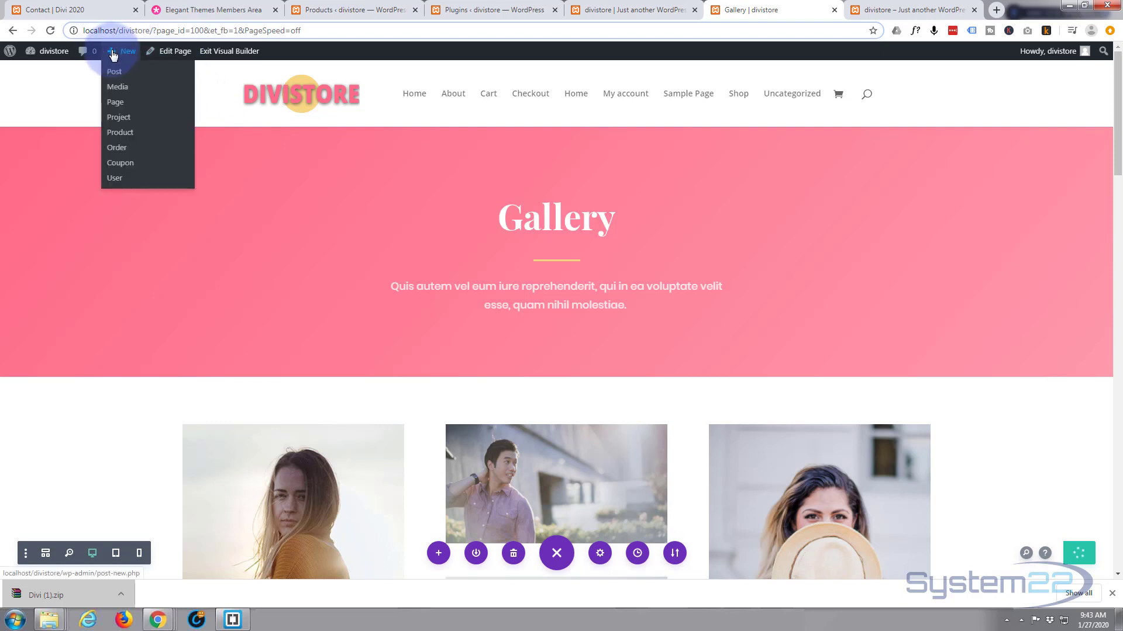
Create a new post titled Our Shop and start building it with the Divi Builder.
click(113, 53)
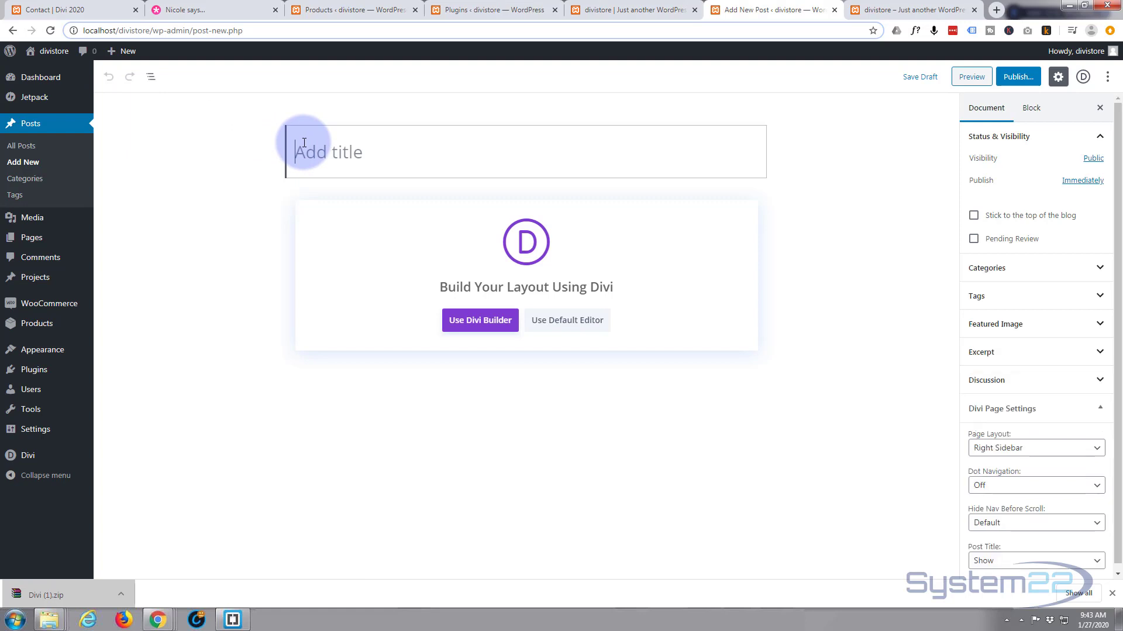
text(Our Shop)
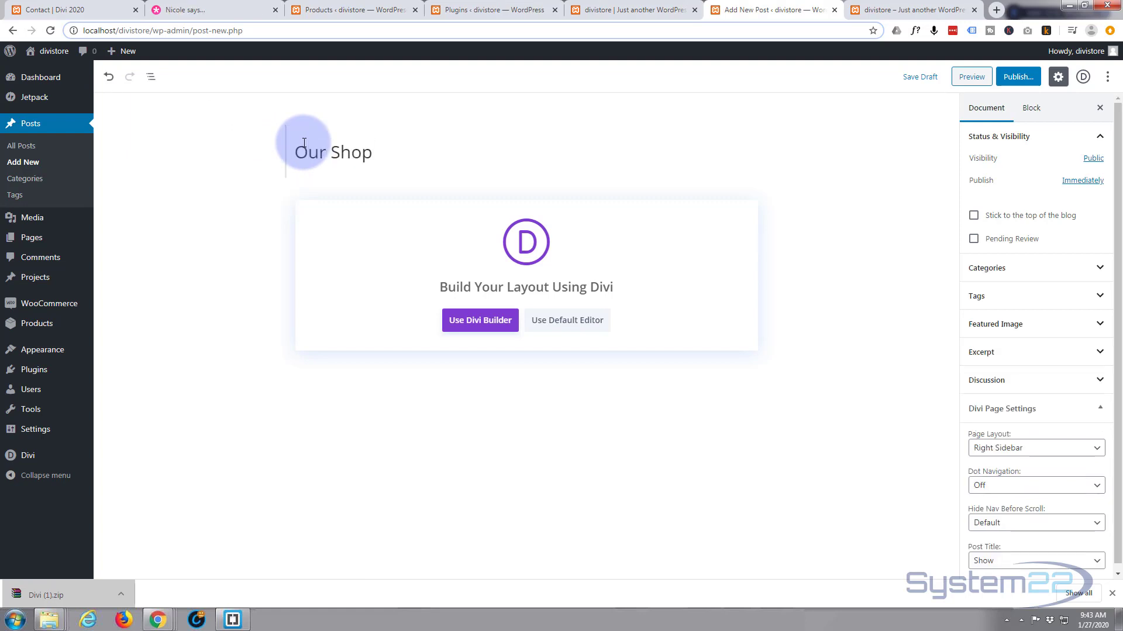
click(496, 325)
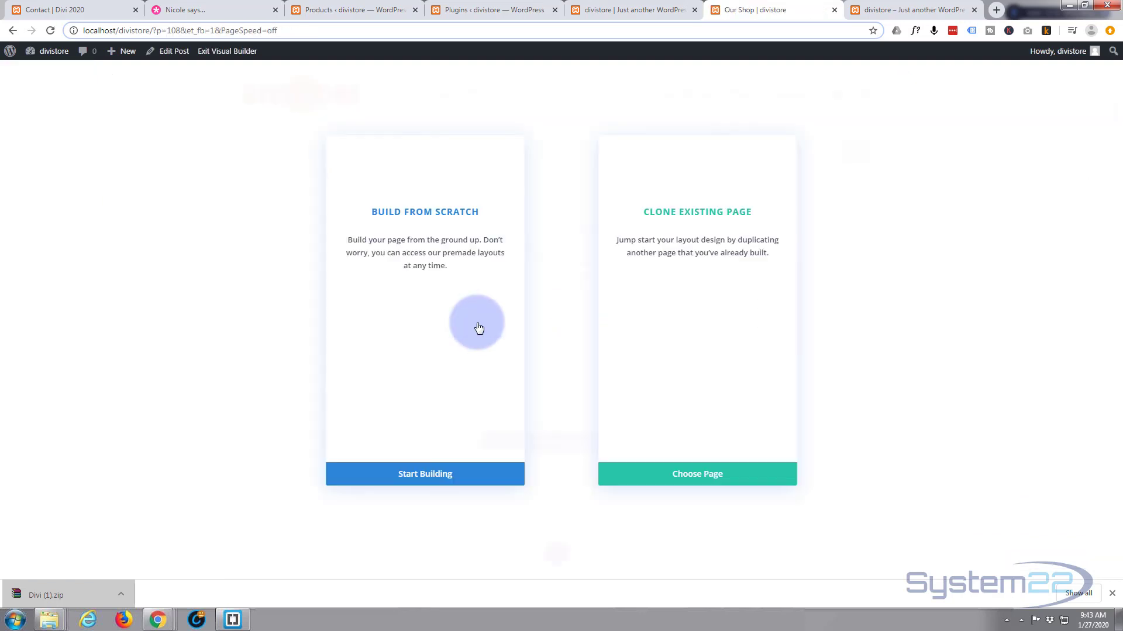
Load the premade Shop layout from the Fashion layout pack into the Our Shop post and publish it.
click(543, 472)
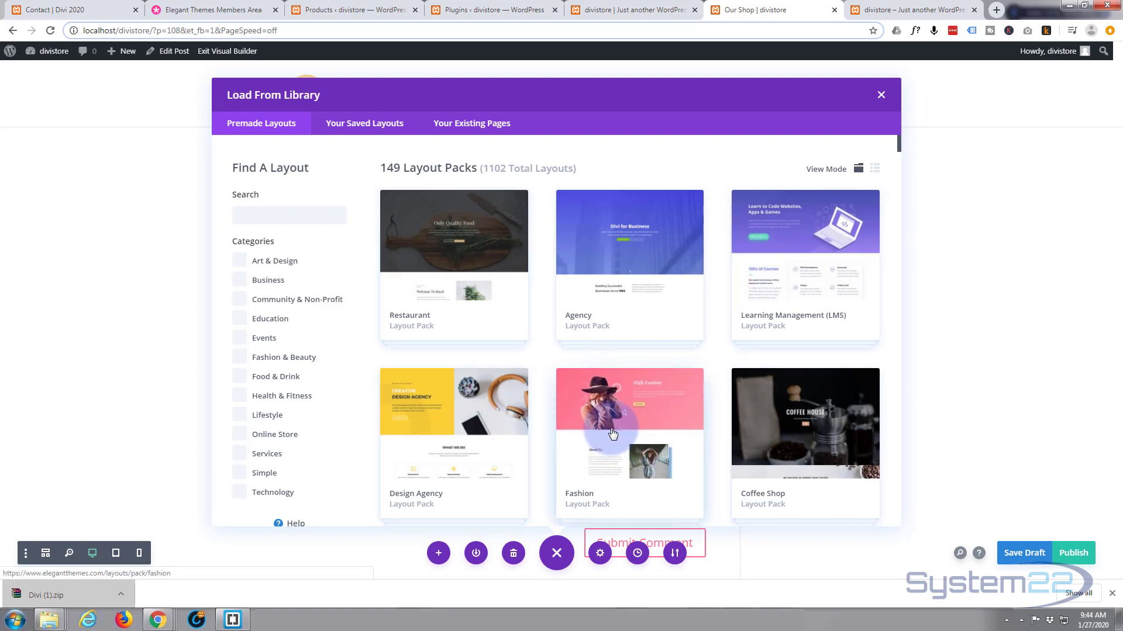
click(600, 409)
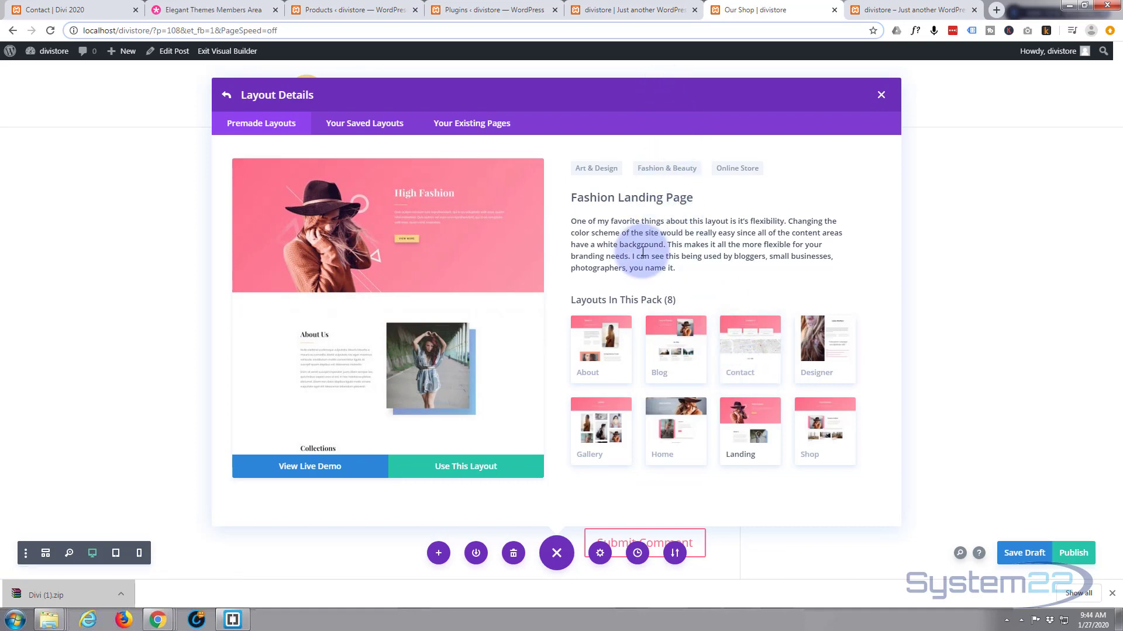
click(819, 440)
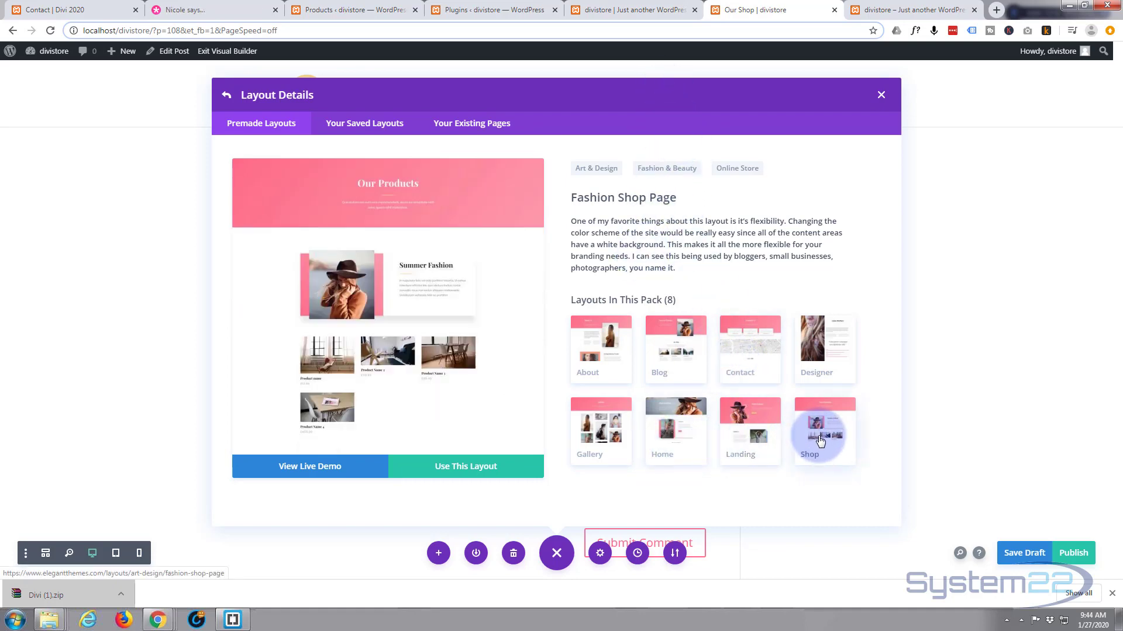
click(450, 473)
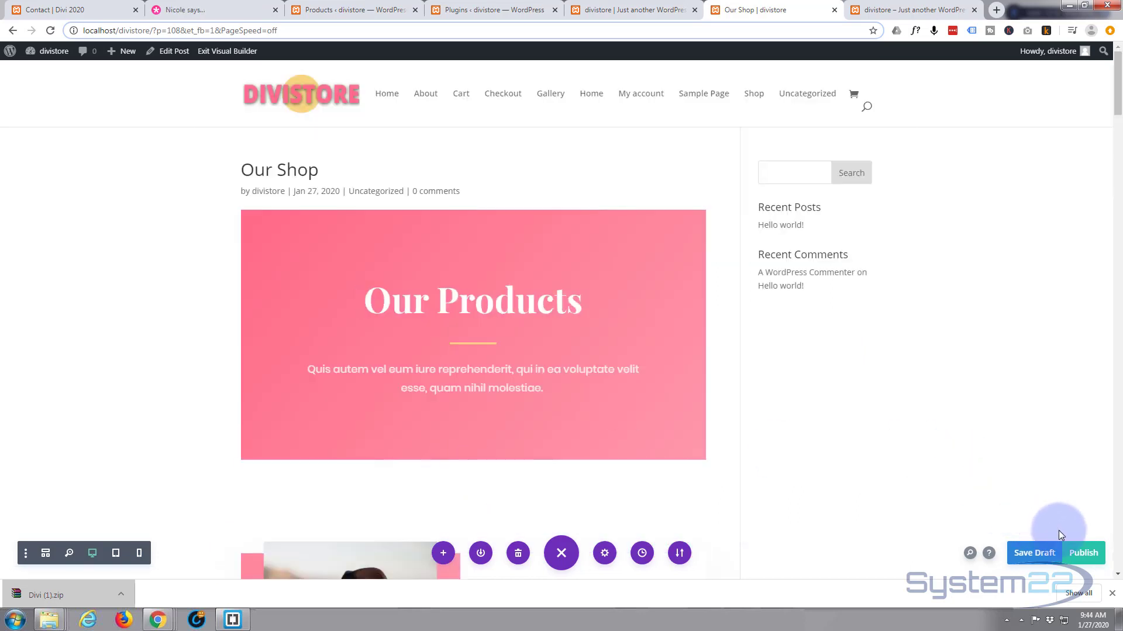
click(1081, 551)
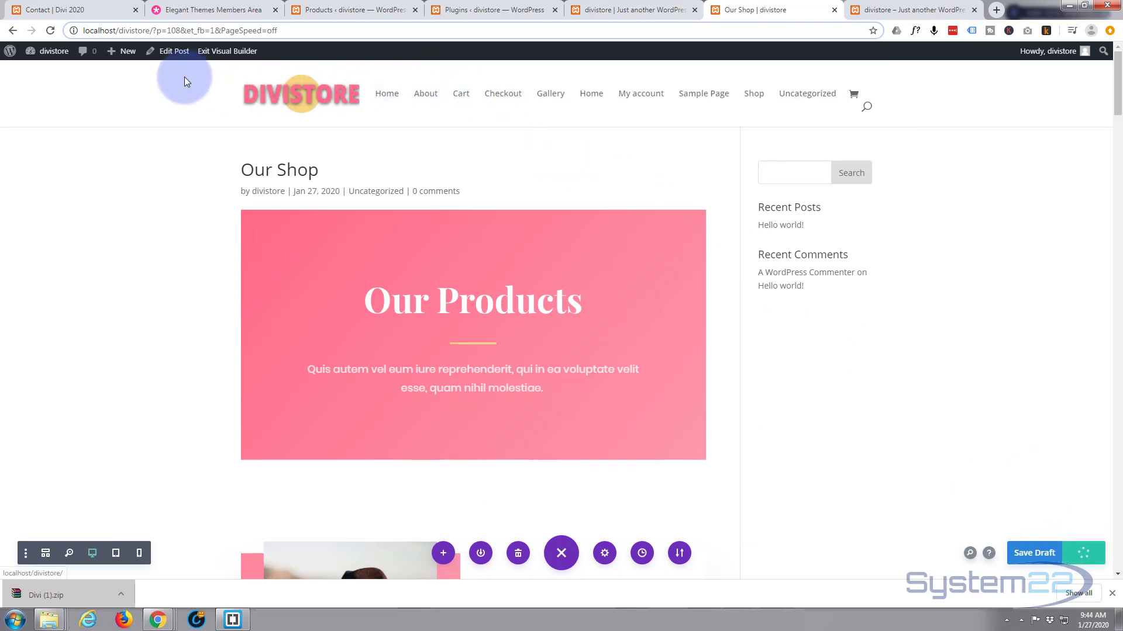
Create a new page titled Contact and start building it with the Divi Builder.
mouse_move(123, 51)
click(114, 109)
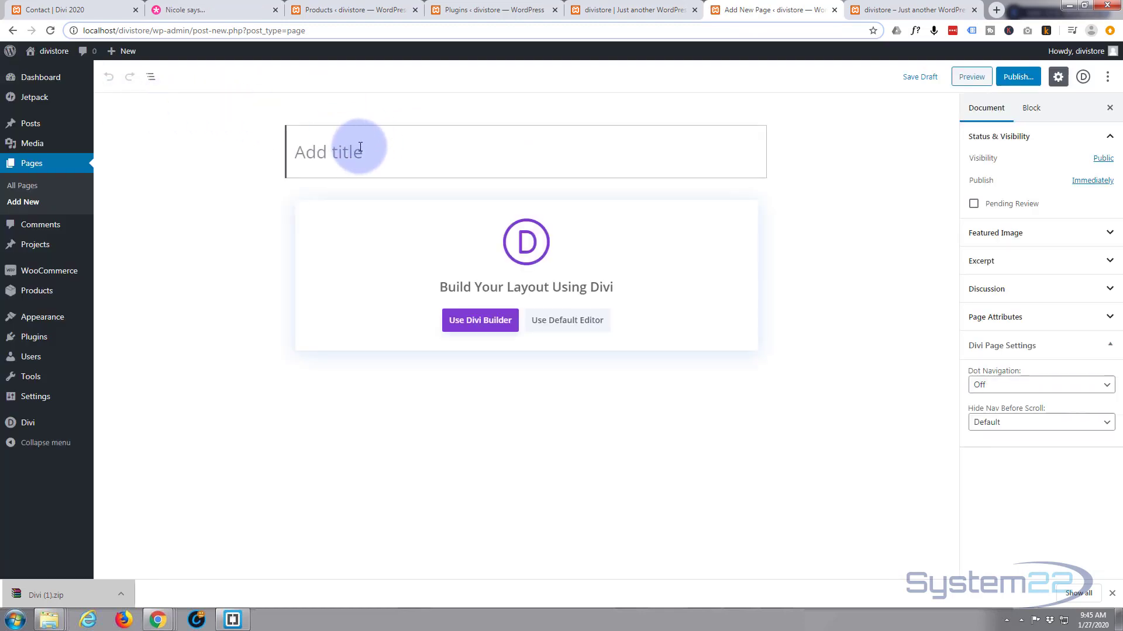
text(Contact)
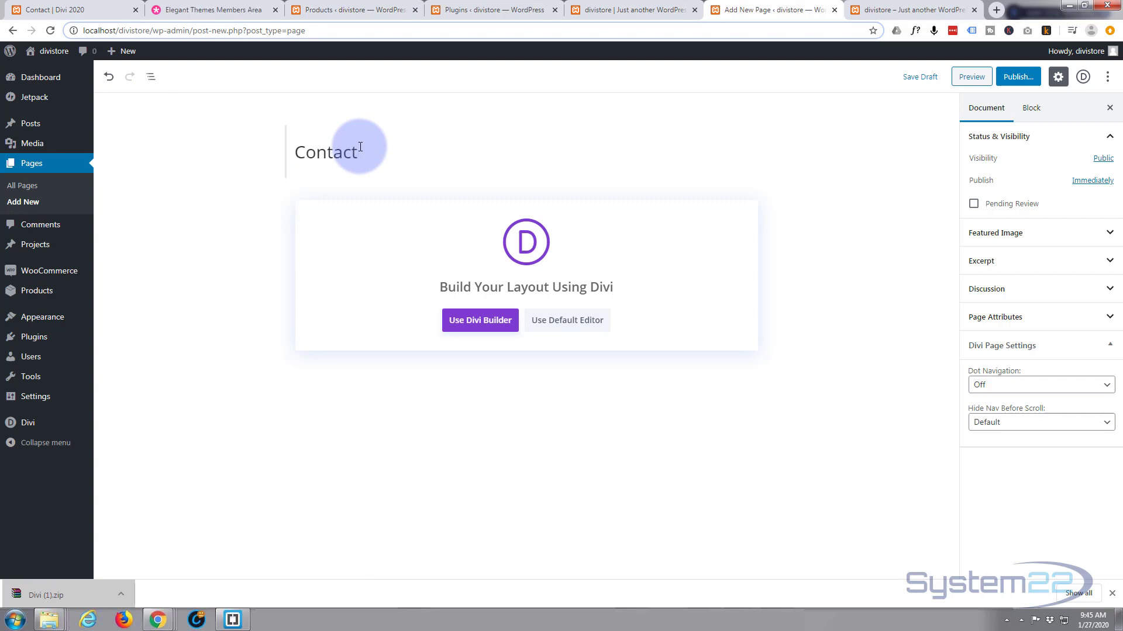
click(474, 321)
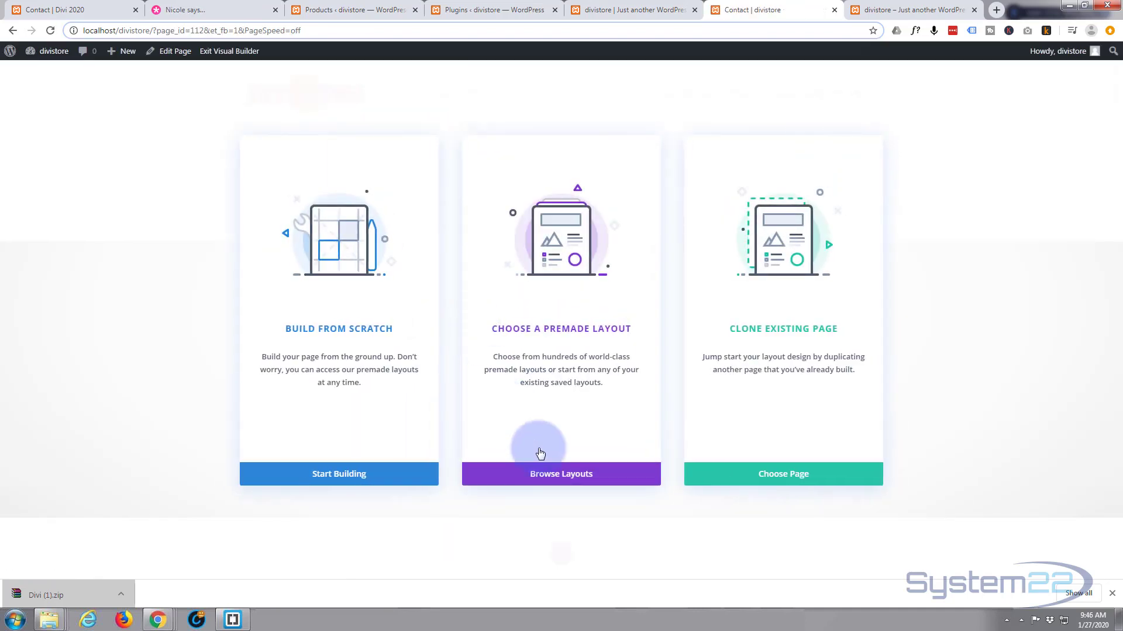
Load the premade Contact layout from the Fashion layout pack into the Contact page, review its map and form, and publish it.
click(553, 475)
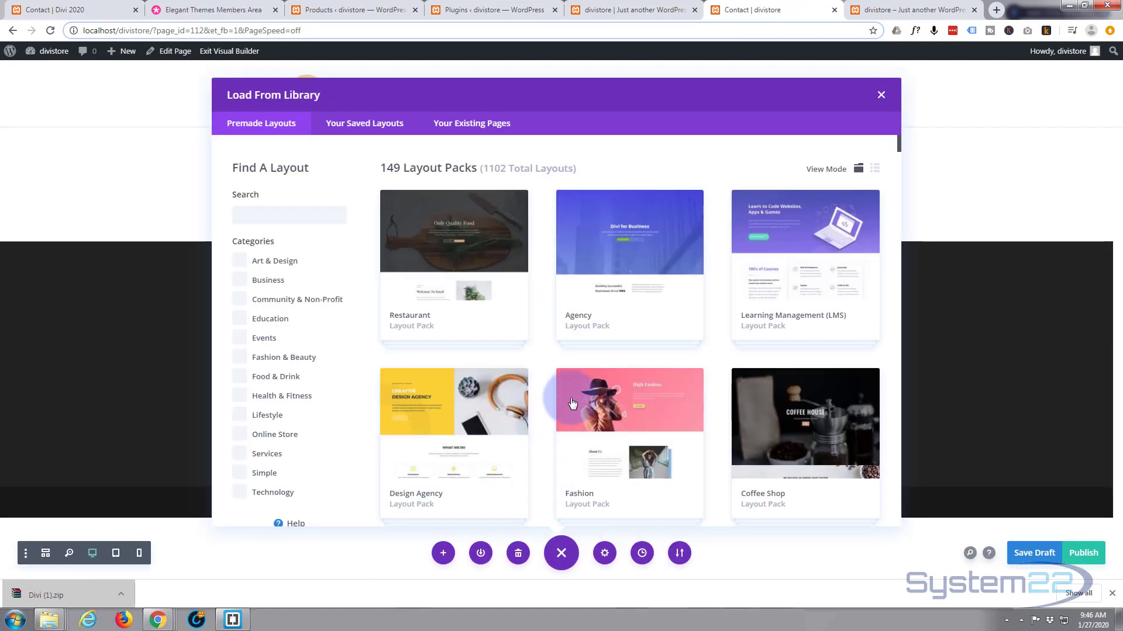
click(572, 404)
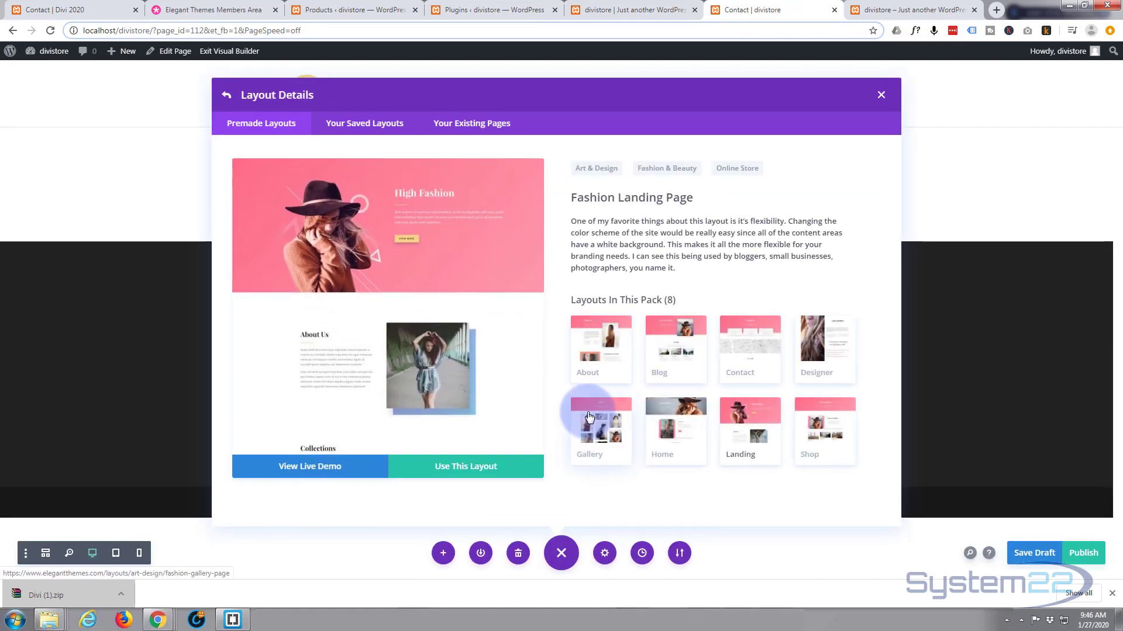
click(742, 351)
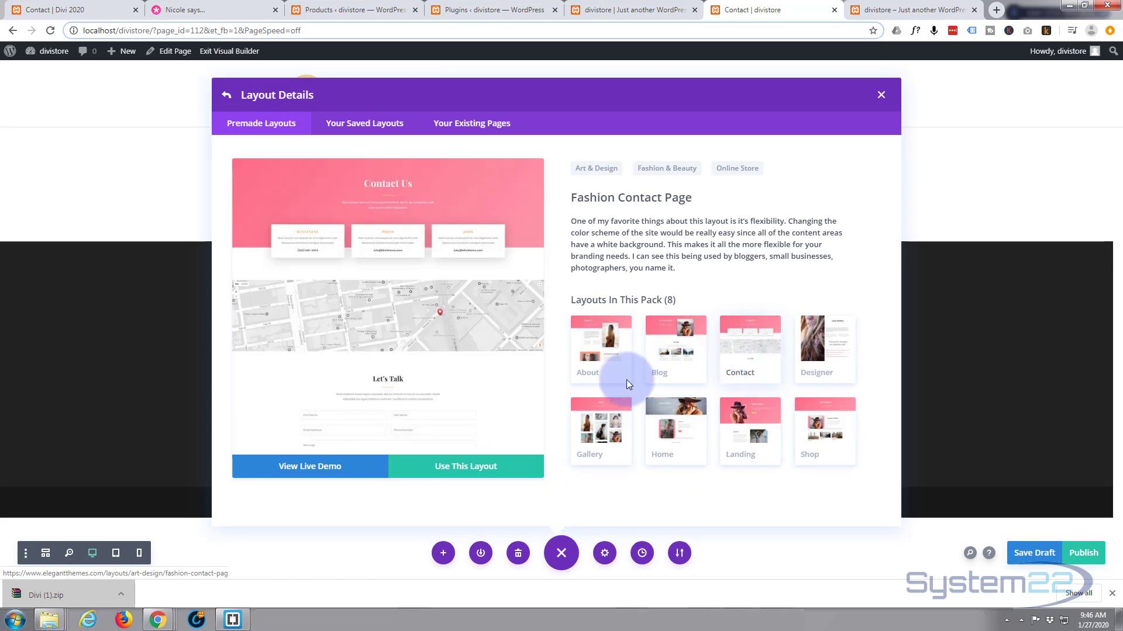
click(489, 466)
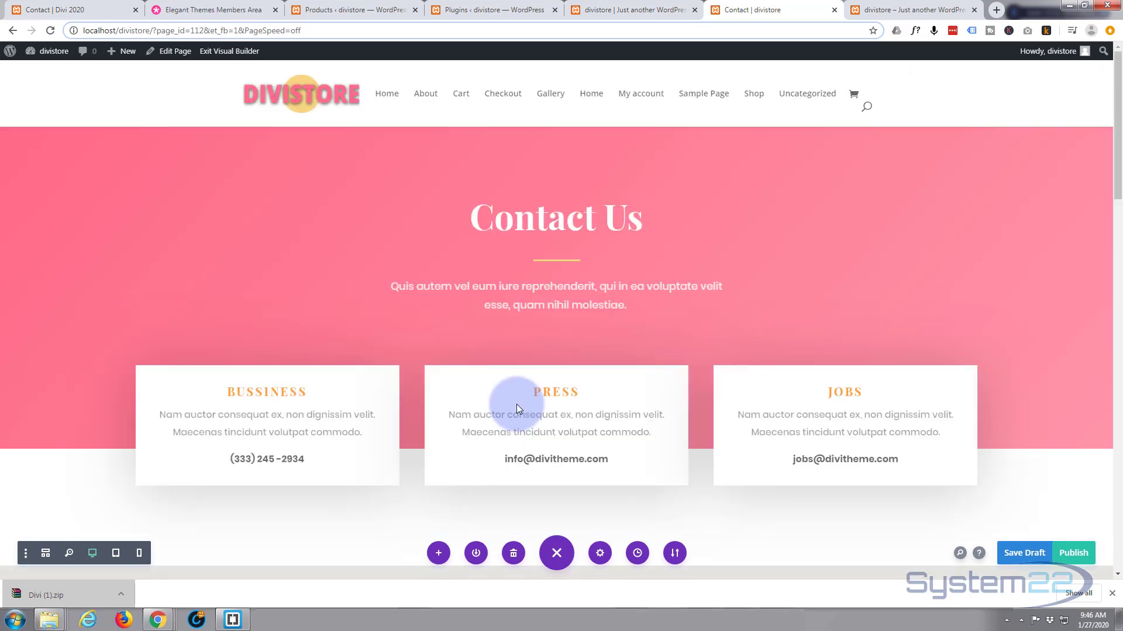
scroll(506, 373, down, 7)
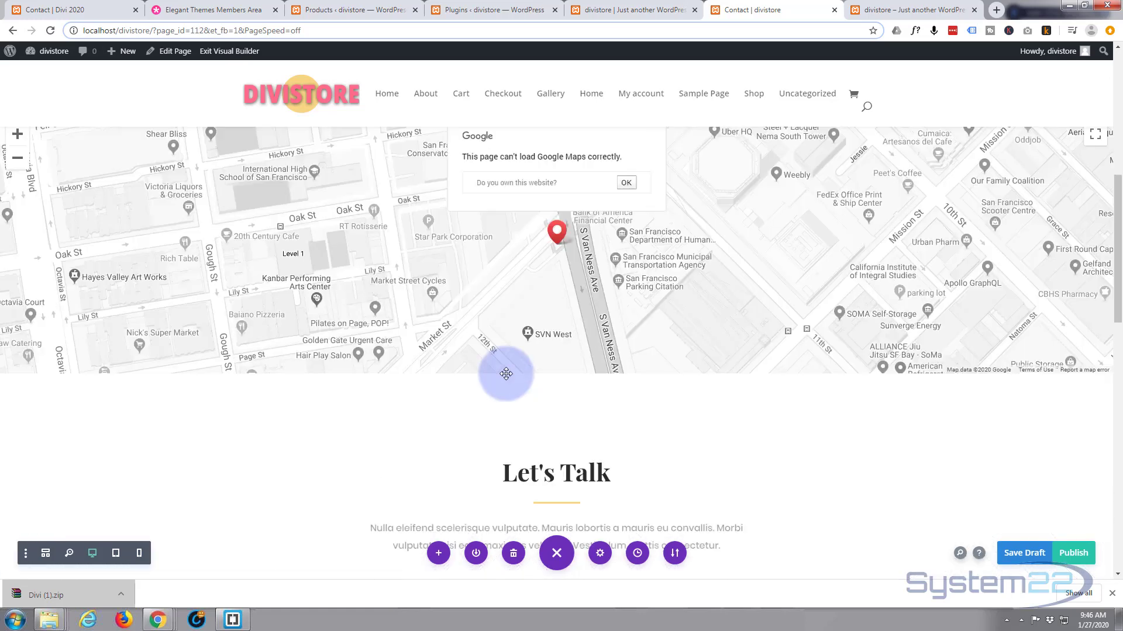
scroll(506, 373, down, 3)
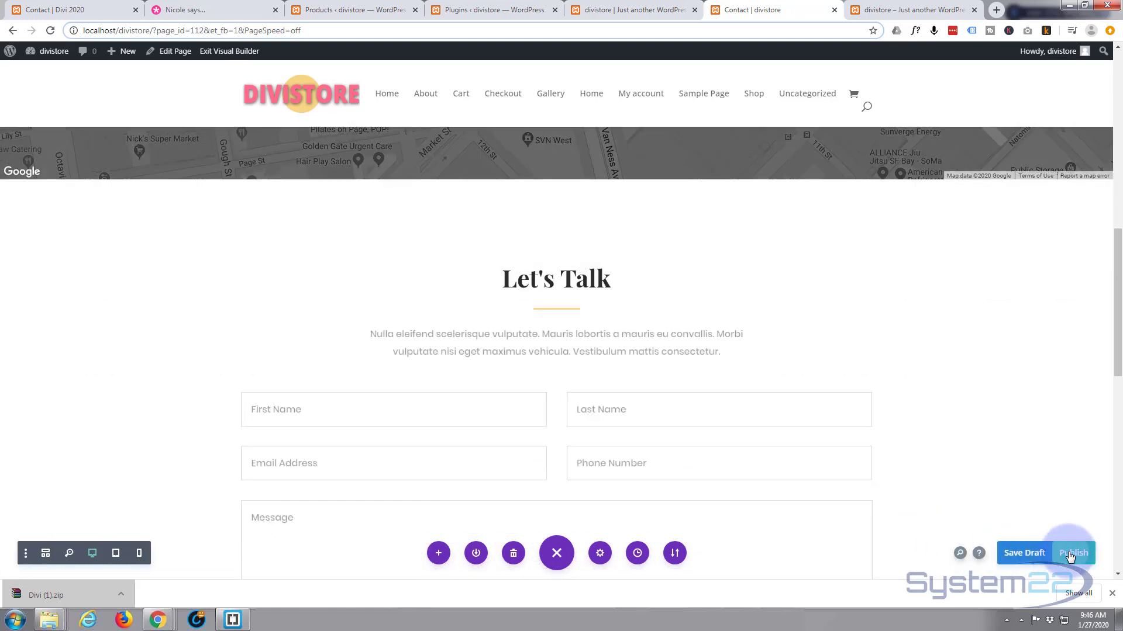
click(1070, 555)
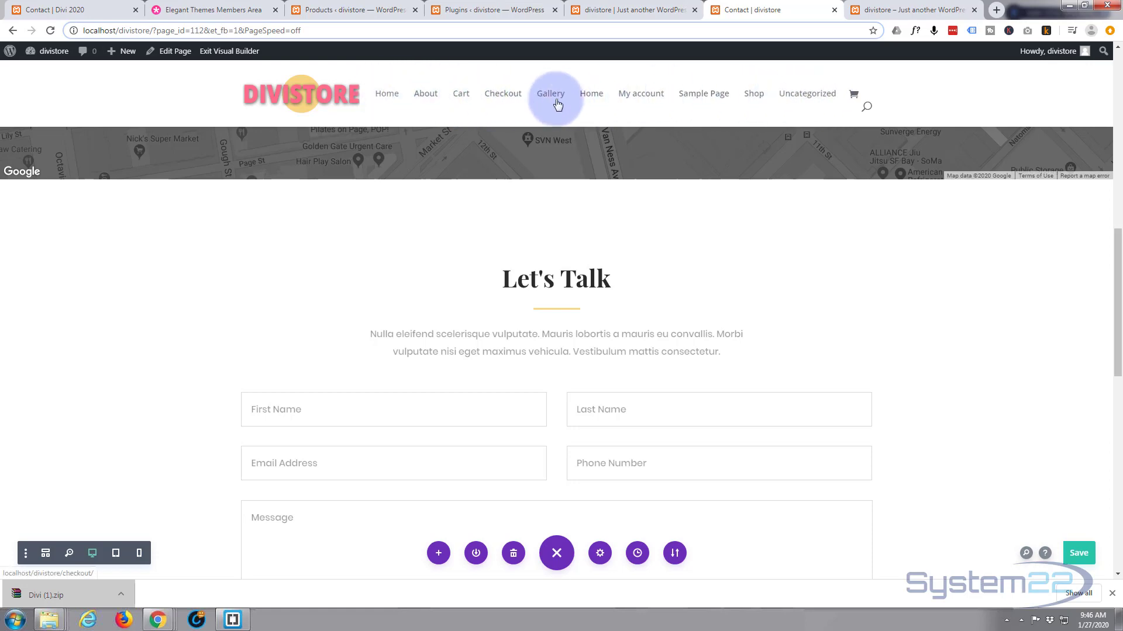
scroll(440, 318, up, 3)
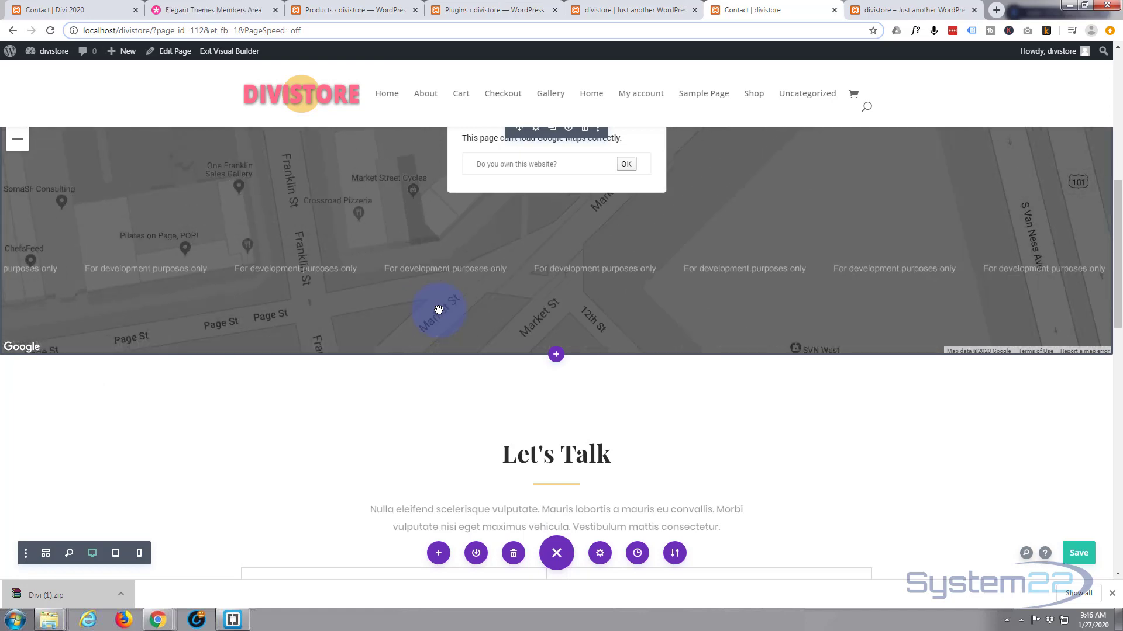
Create a new WordPress navigation menu named main from the site's admin area.
click(351, 11)
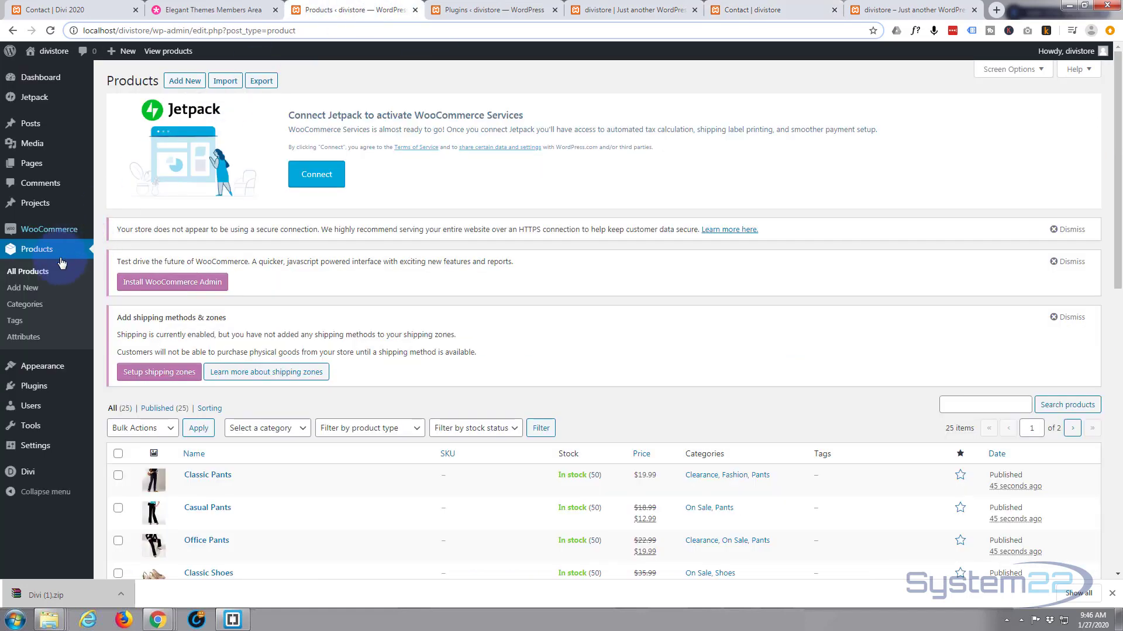
mouse_move(43, 367)
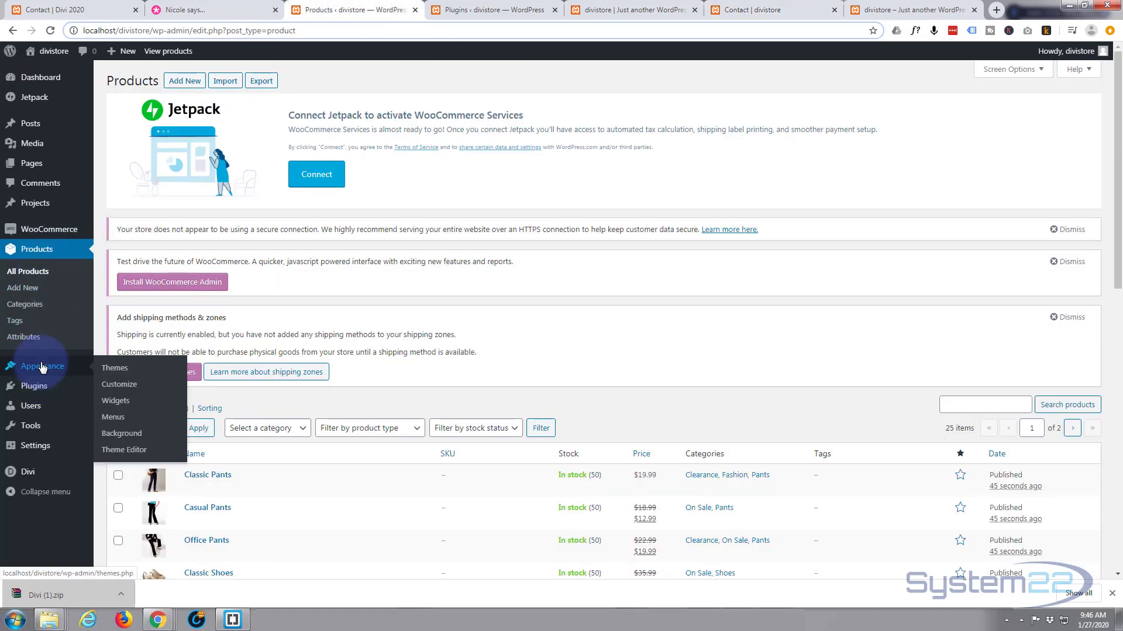
click(113, 417)
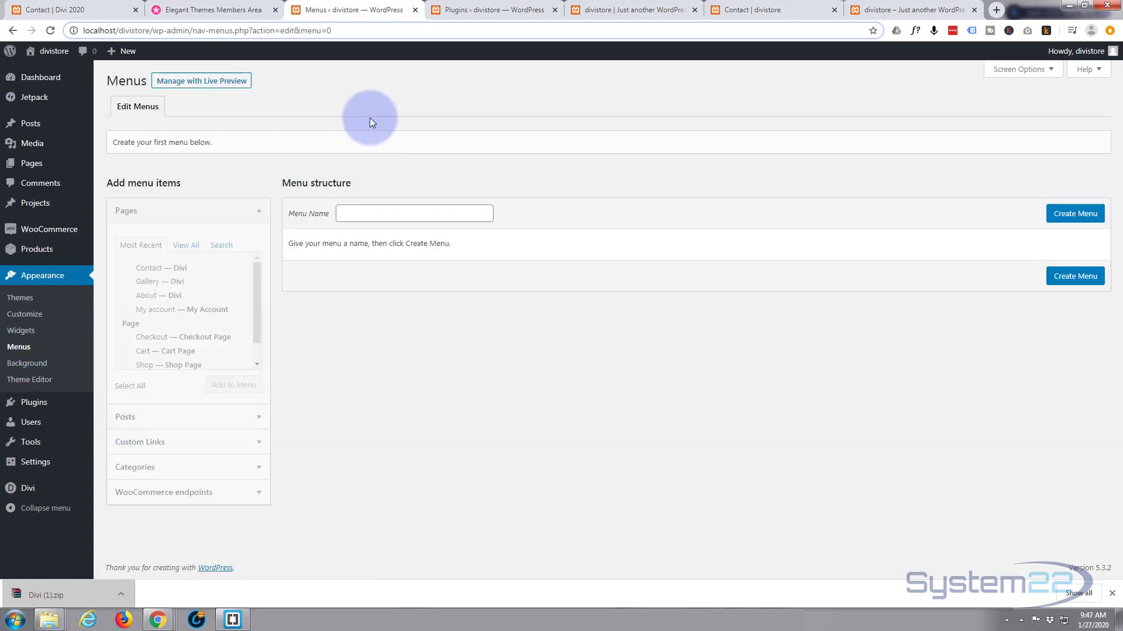
click(369, 214)
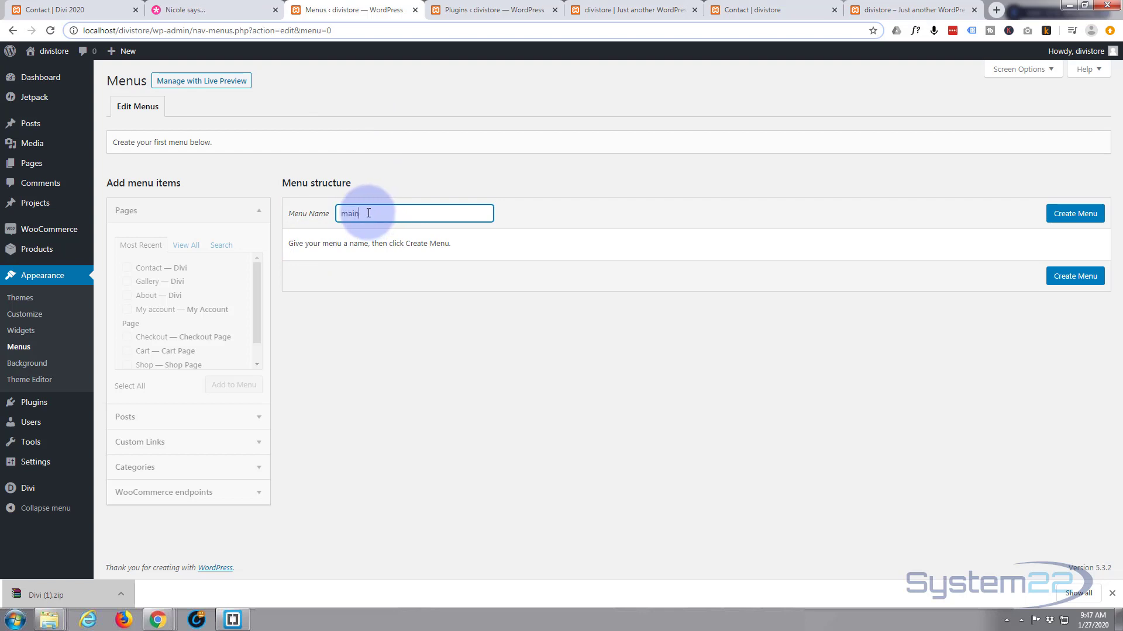
click(1067, 214)
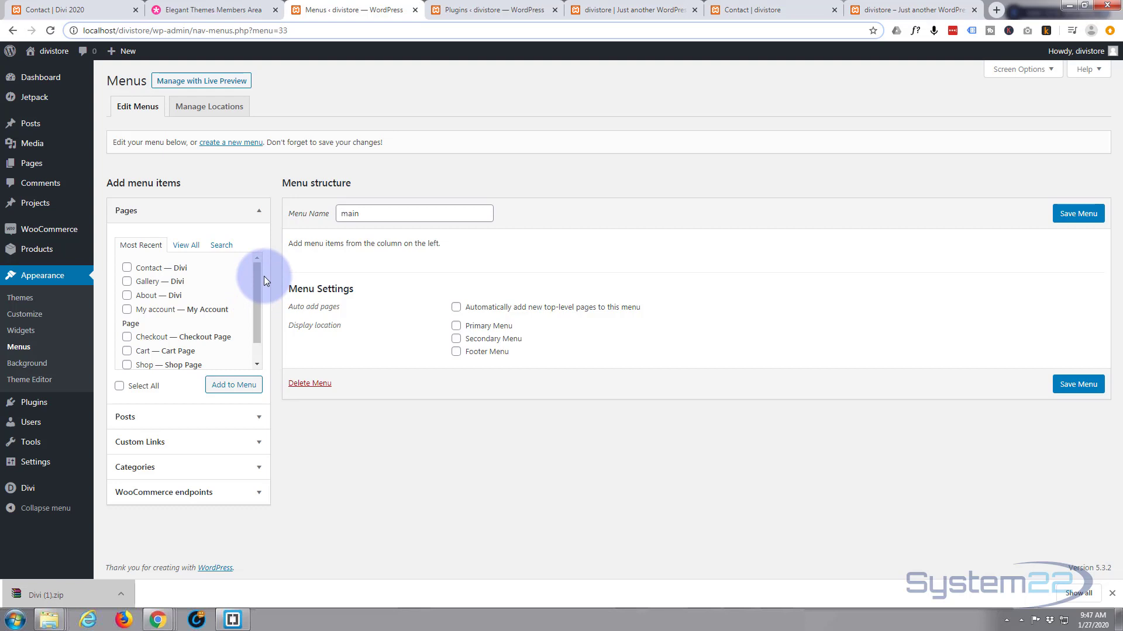
Add the Home front page and the About, Contact and Gallery pages to the main menu.
click(191, 246)
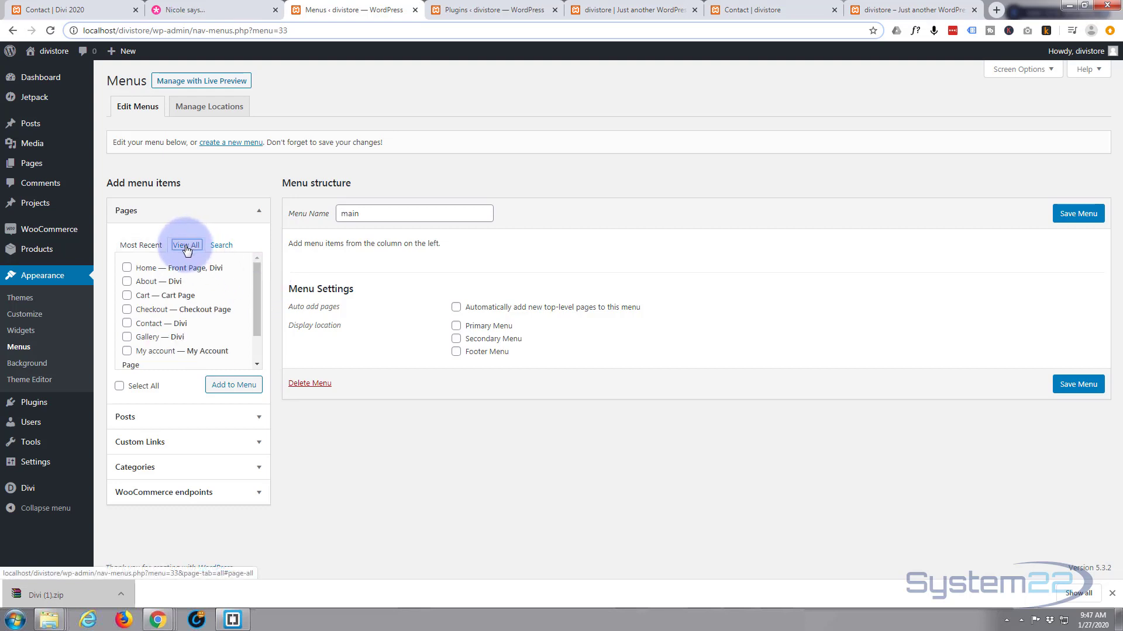
click(126, 268)
click(127, 282)
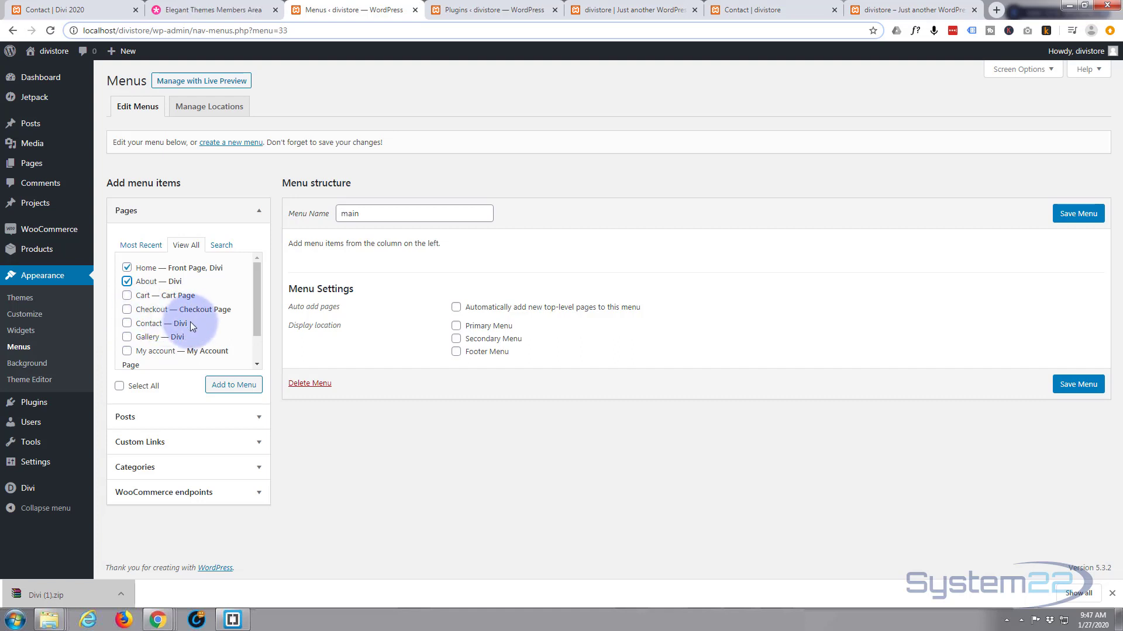
click(135, 325)
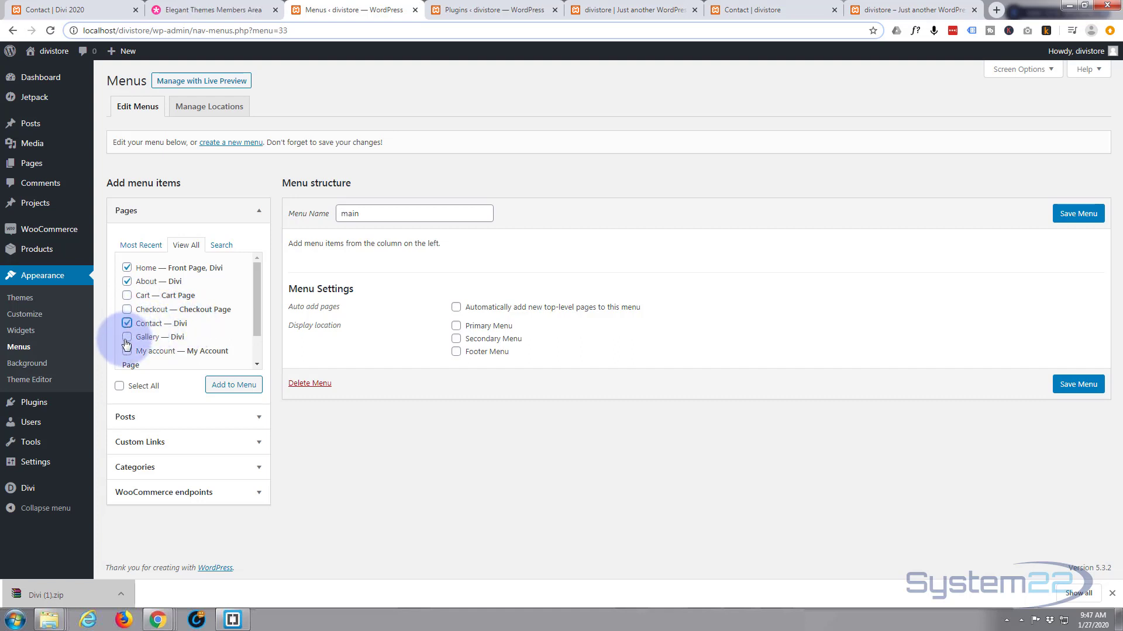
click(131, 337)
scroll(185, 331, down, 1)
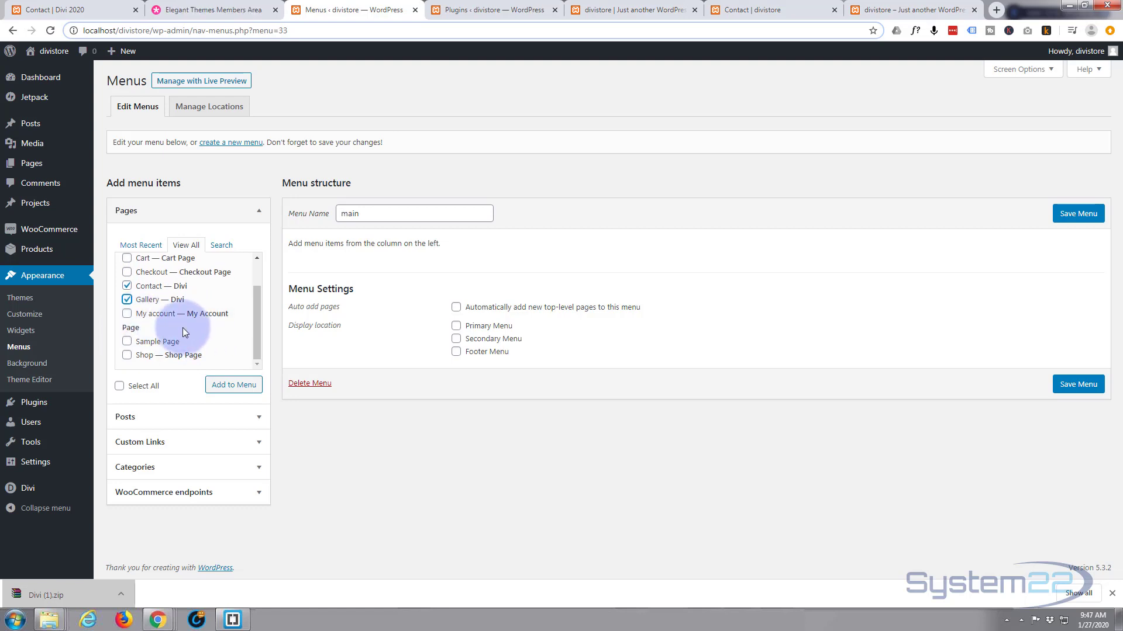
scroll(182, 328, up, 1)
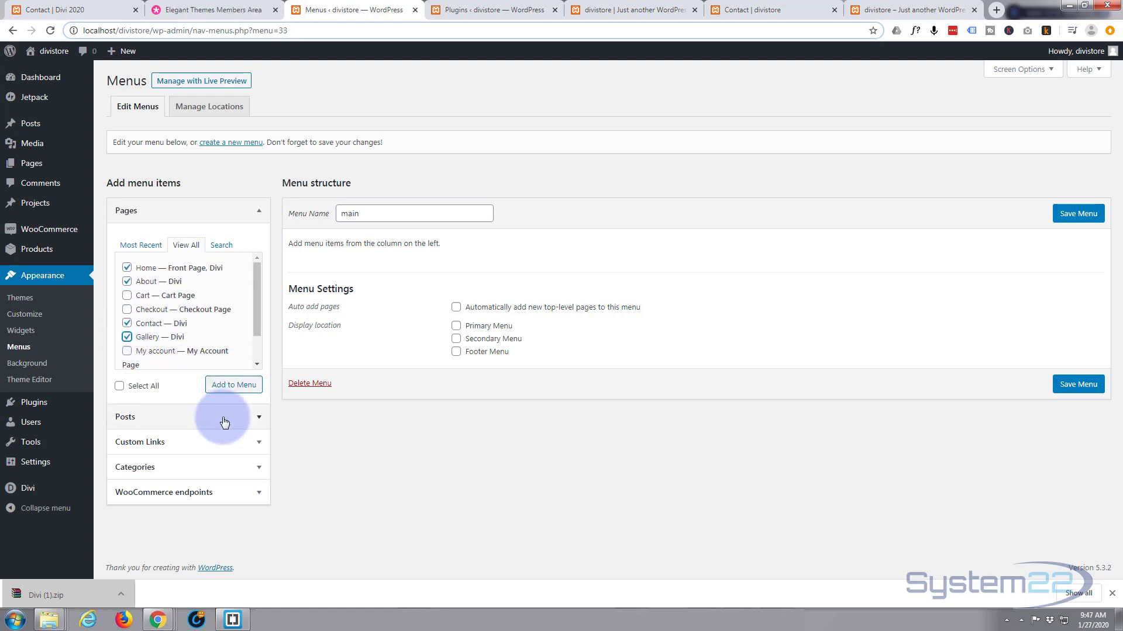
click(236, 386)
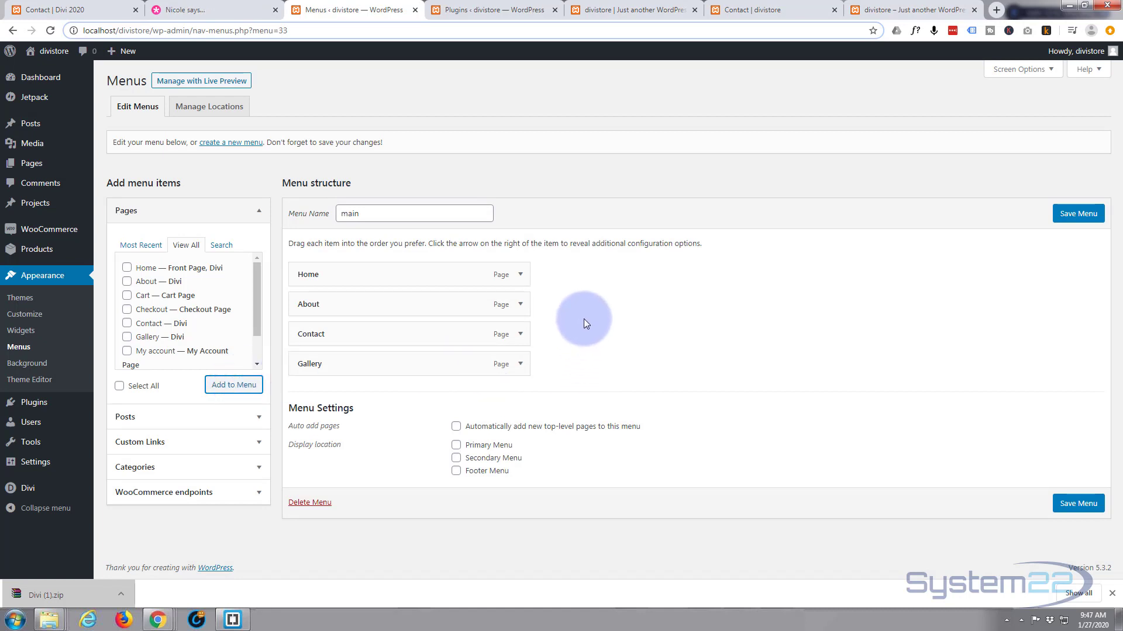
Check the pages available for the menu, and open the site's full page list in a new browser tab.
scroll(167, 342, down, 2)
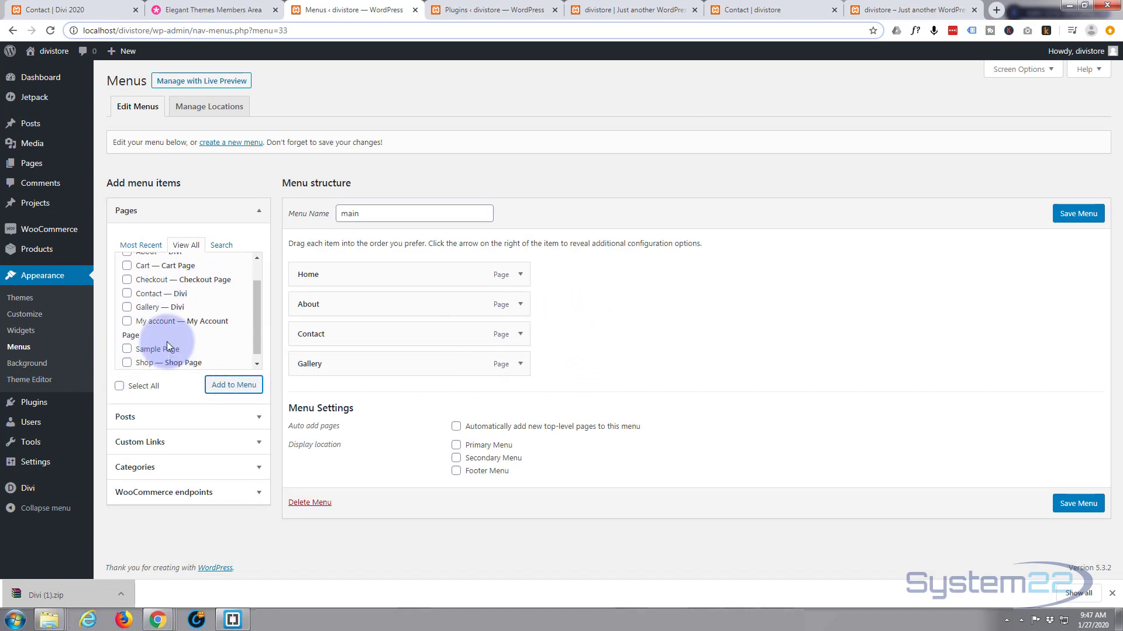
scroll(166, 341, up, 2)
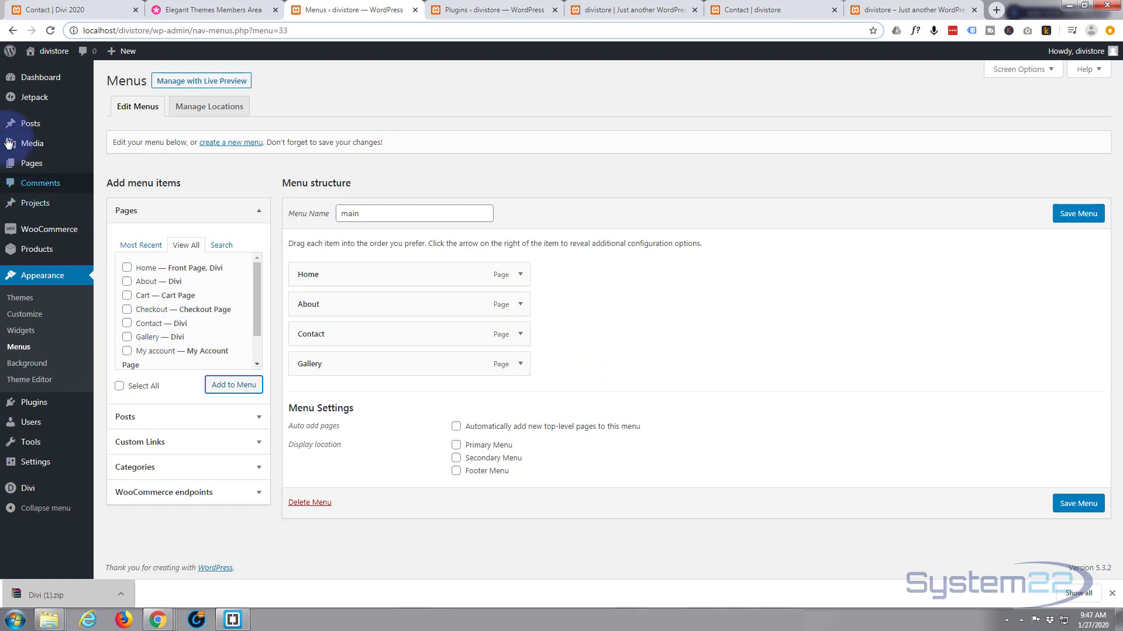
mouse_move(26, 168)
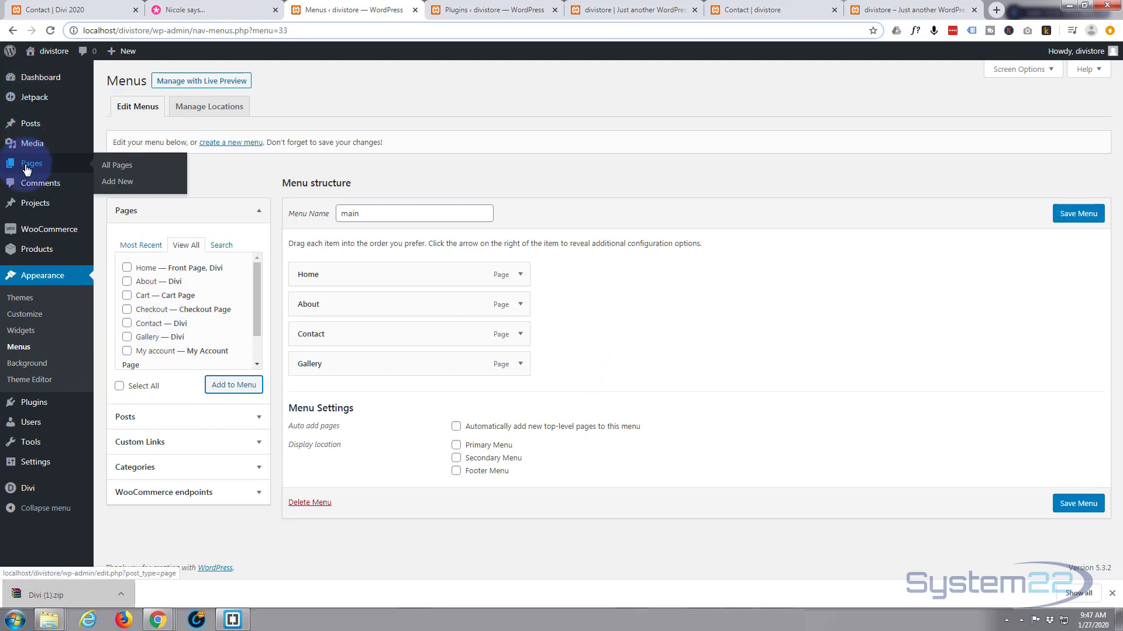
ctrl+click(26, 167)
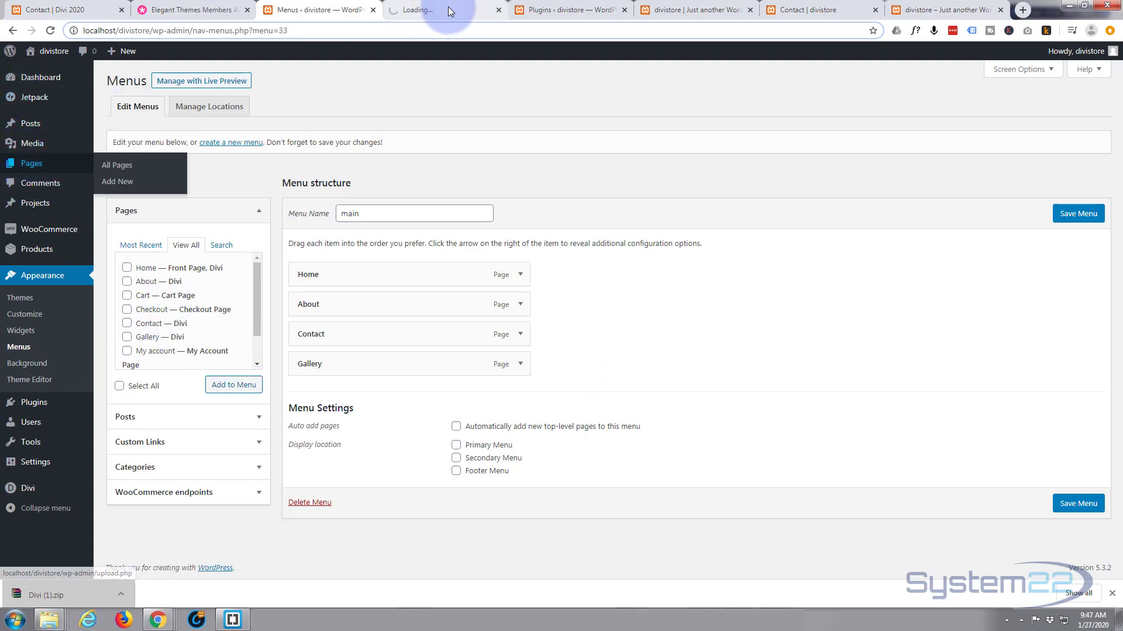
click(450, 10)
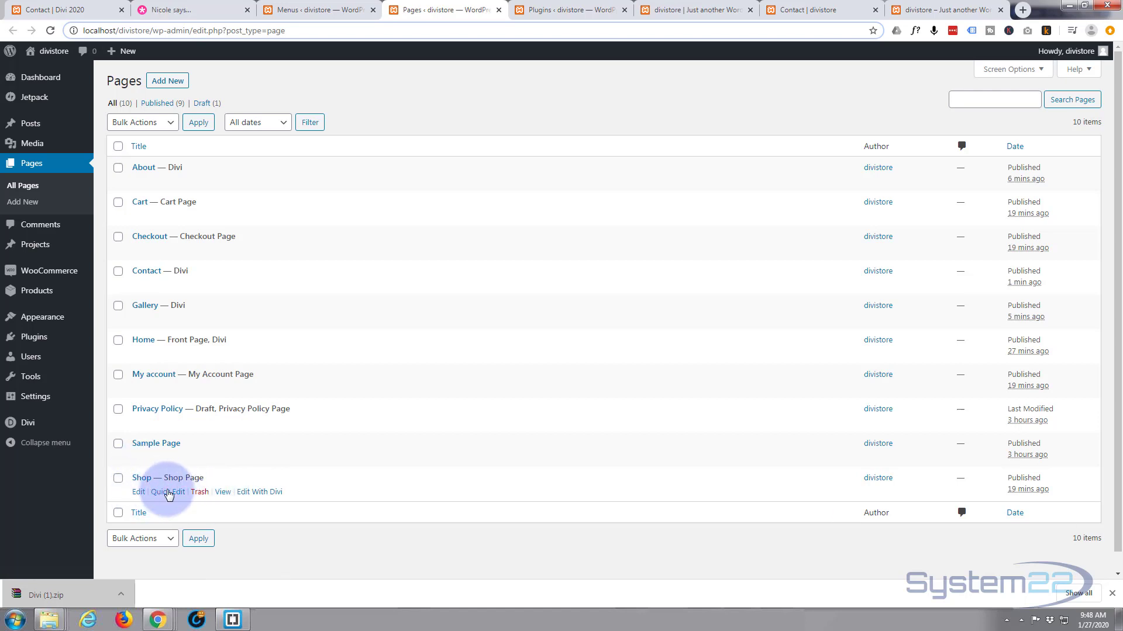
Start a new WordPress page and activate its title for entry.
mouse_move(117, 51)
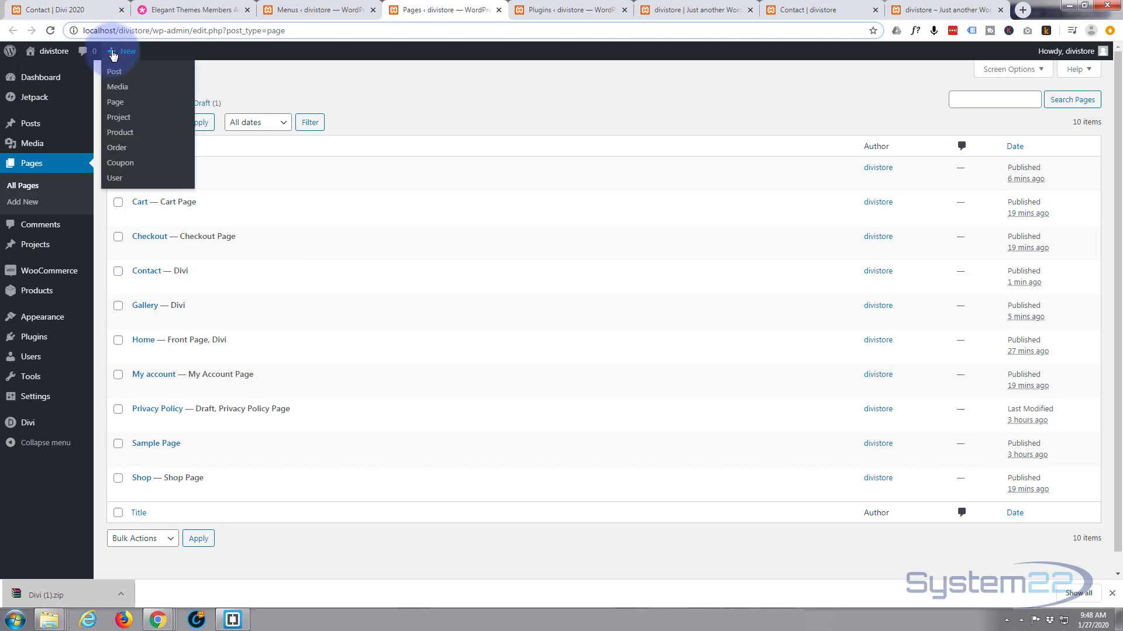
click(121, 104)
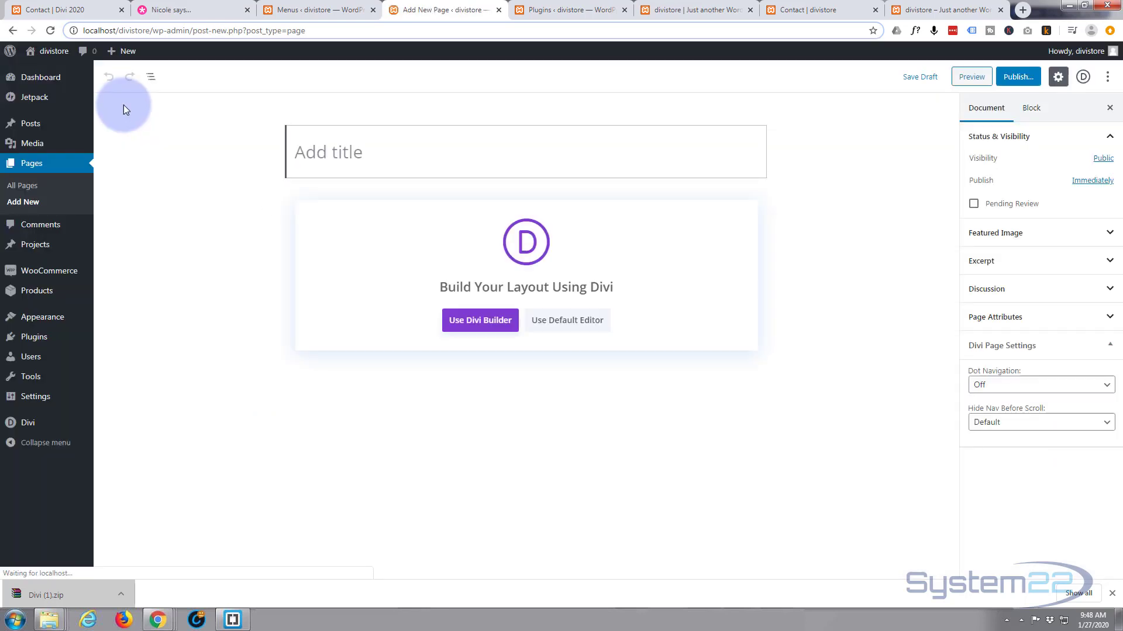
click(298, 138)
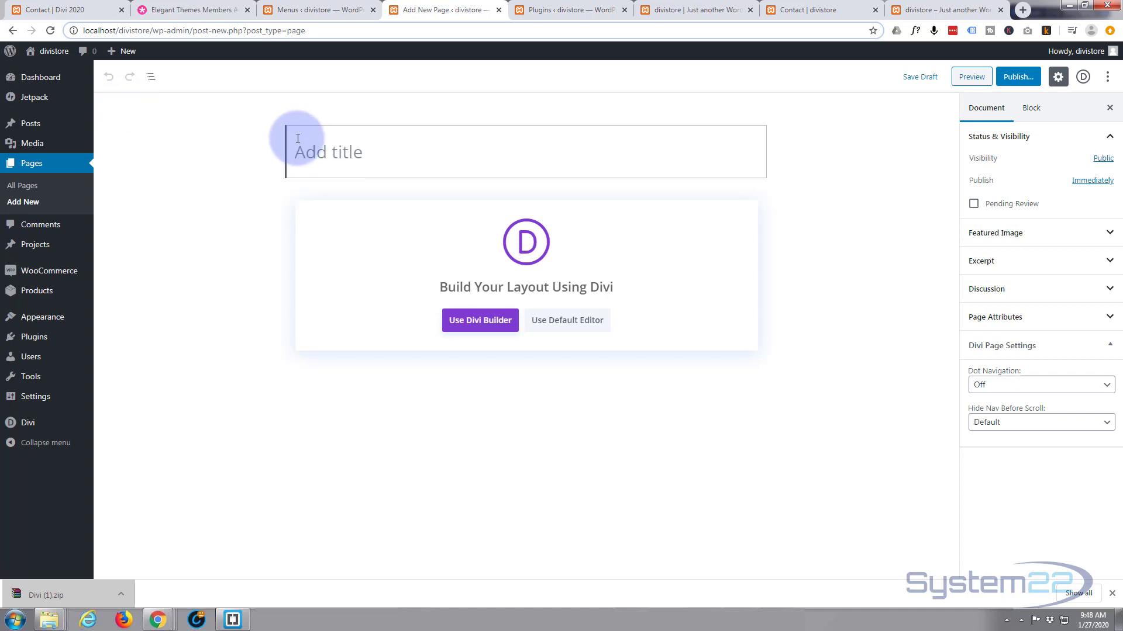
Title the new page Our Shop and build it with the Divi Builder from the premade Fashion Shop Page layout.
text(Our Shop)
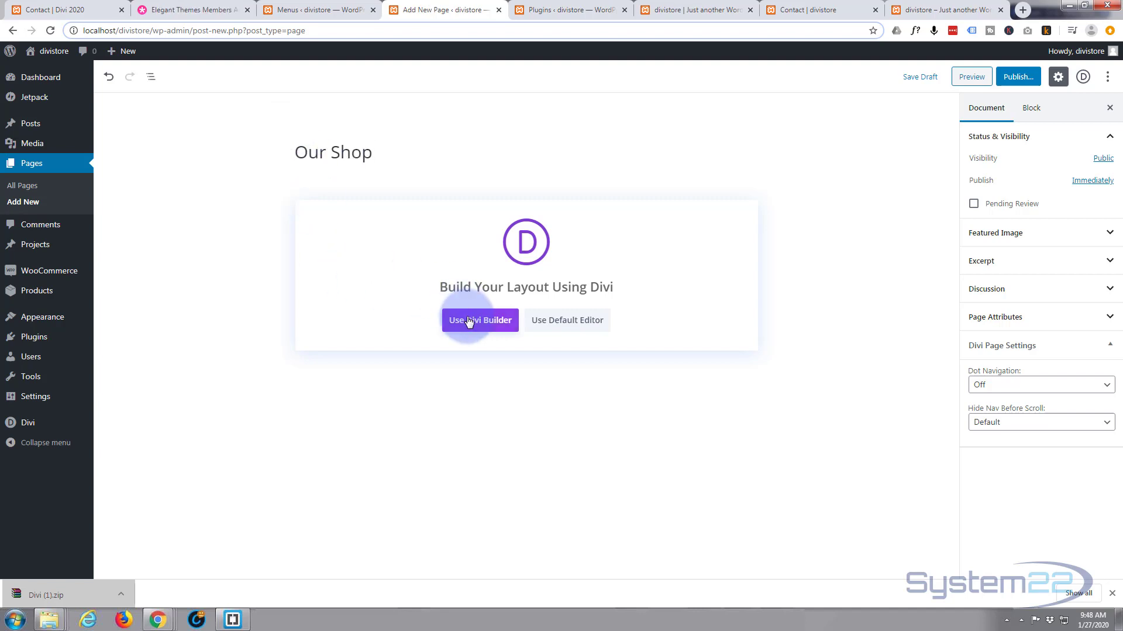
click(468, 320)
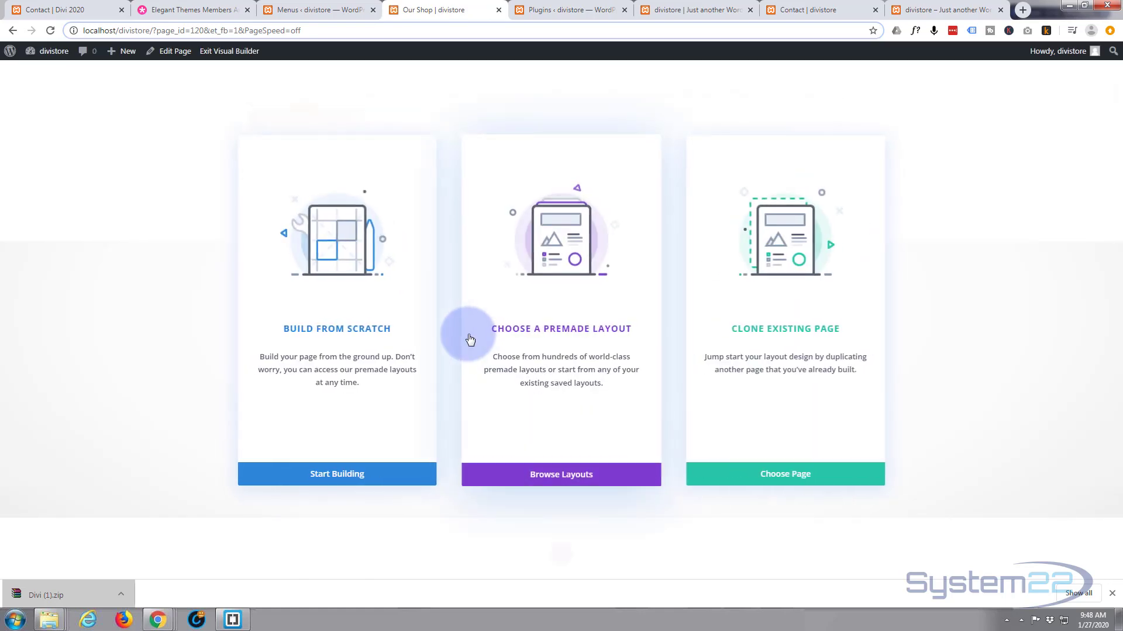
click(558, 474)
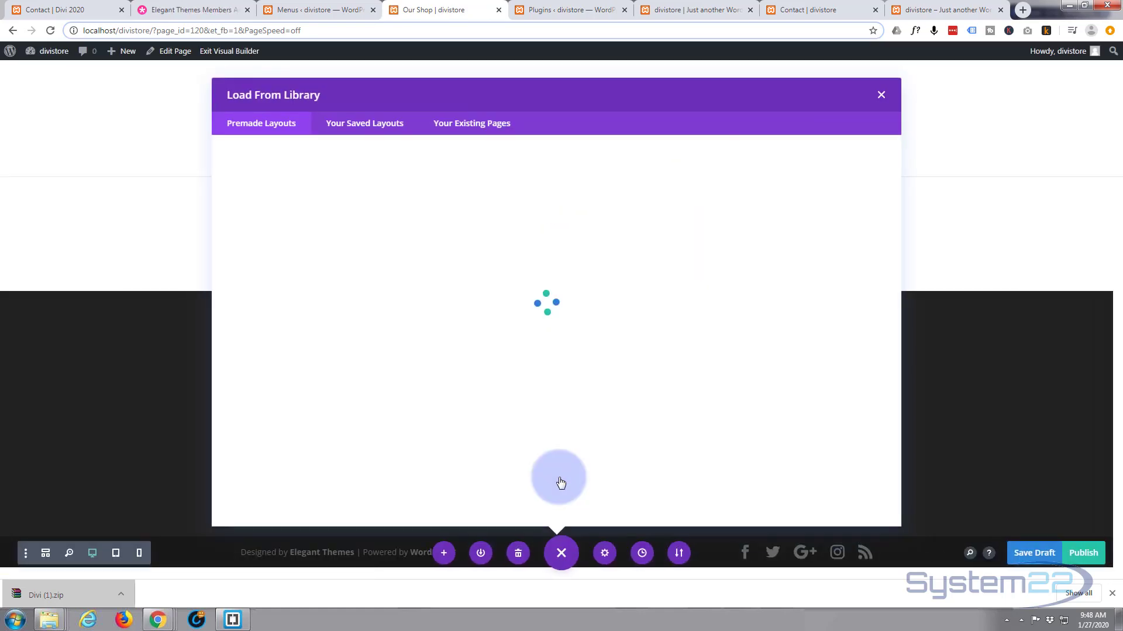
click(602, 423)
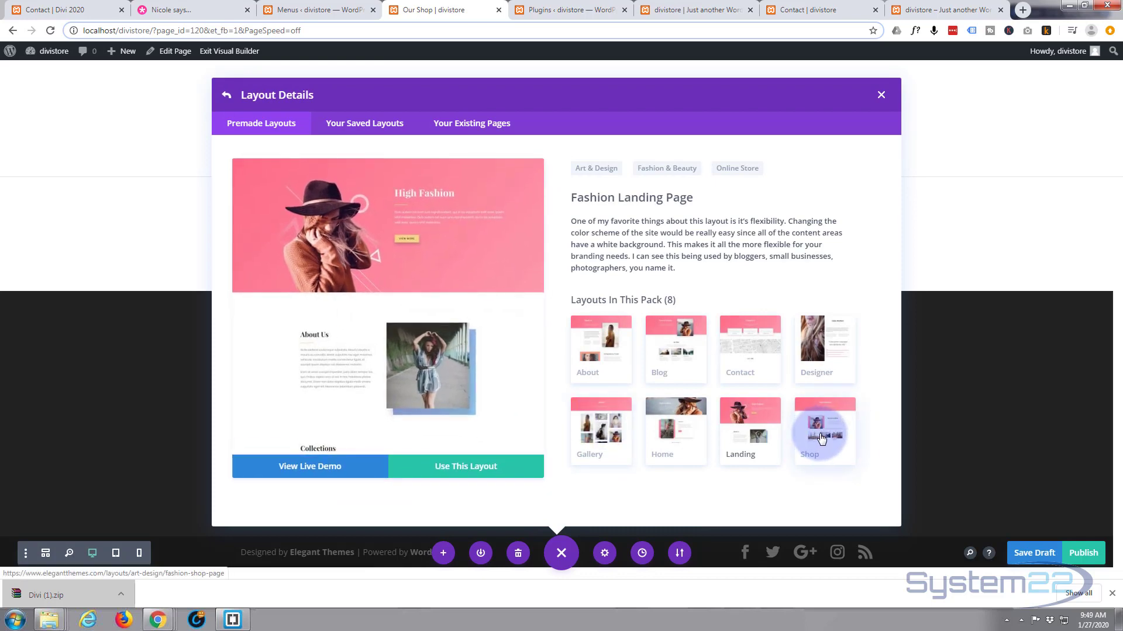
click(821, 438)
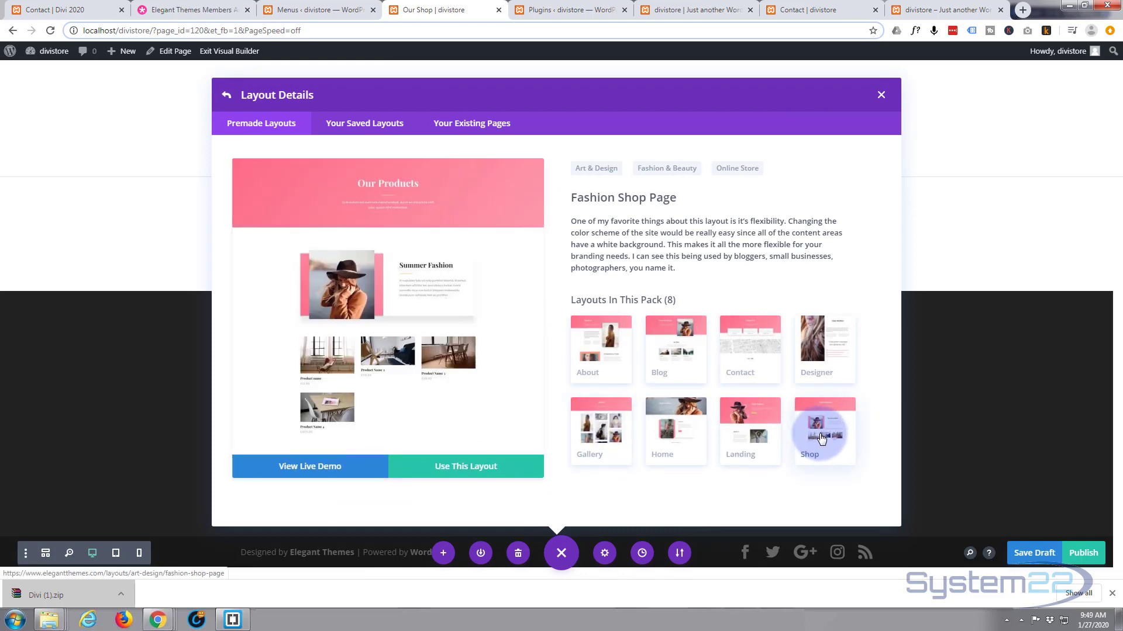
click(462, 468)
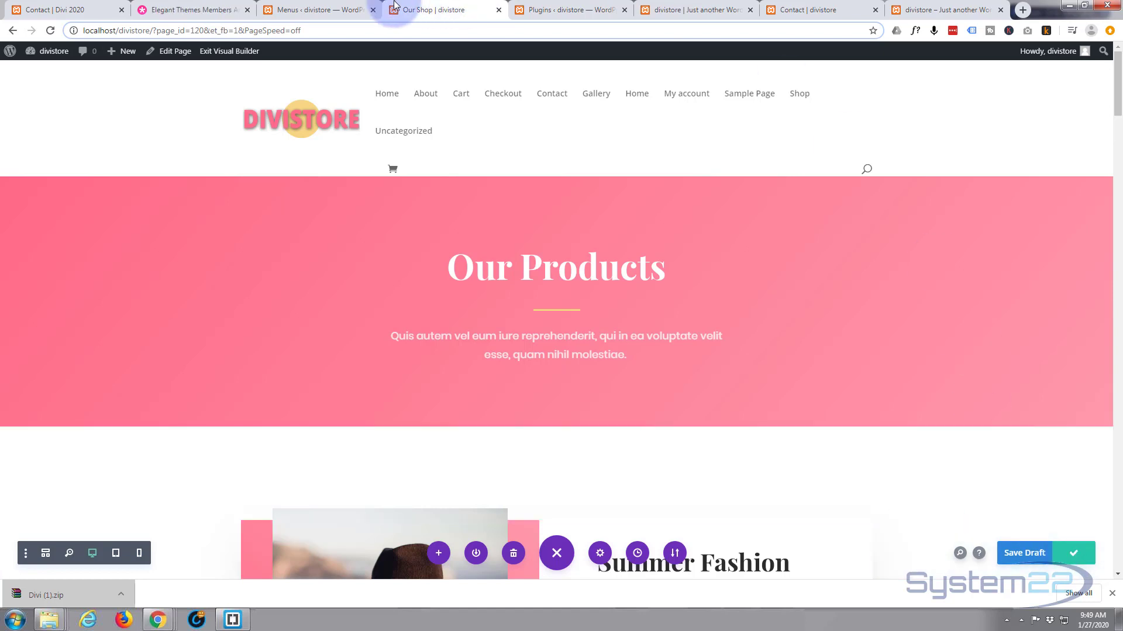
Switch to the Menus admin page, save the main menu and reload the page.
click(325, 10)
click(1077, 214)
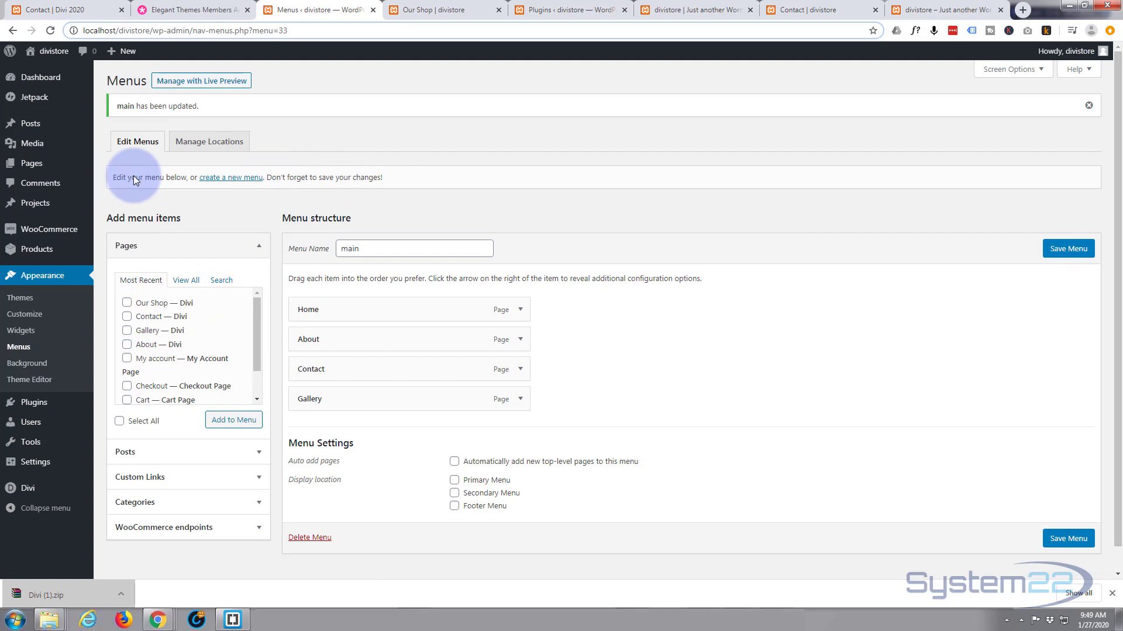
click(50, 31)
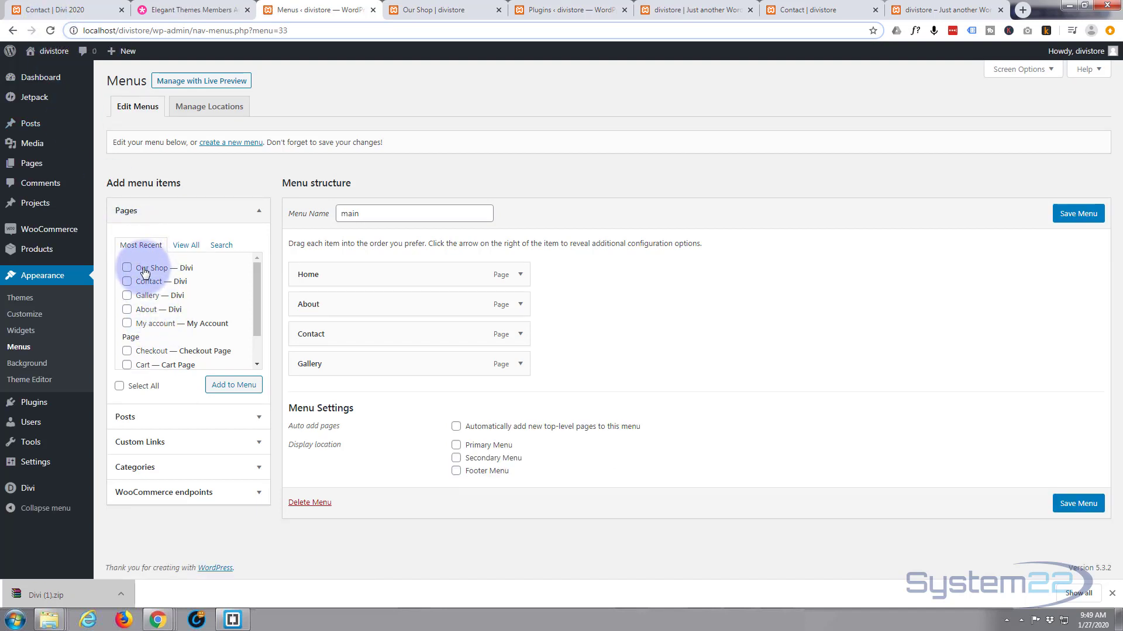
Add the Our Shop page to the main menu.
drag(141, 267, 229, 273)
scroll(229, 273, up, 1)
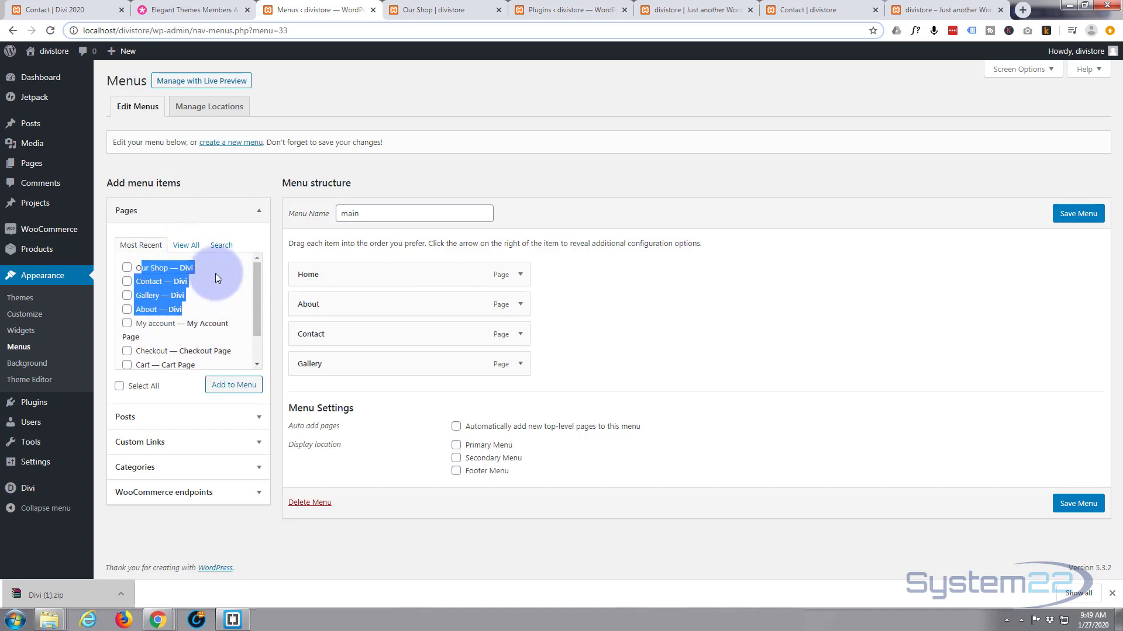
click(127, 268)
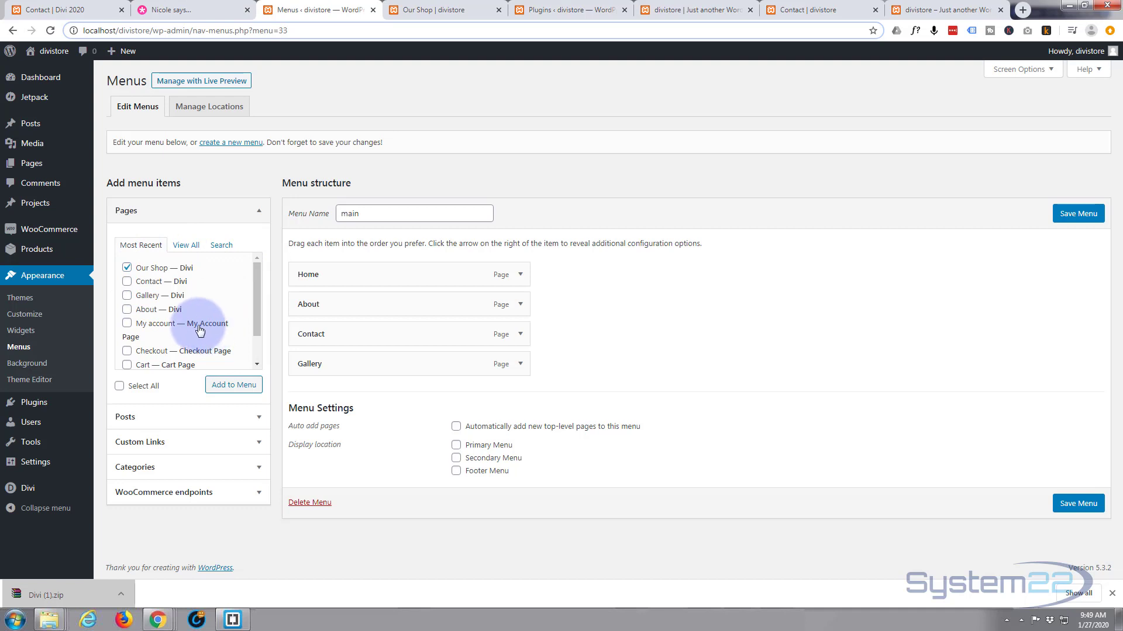
click(128, 269)
click(127, 269)
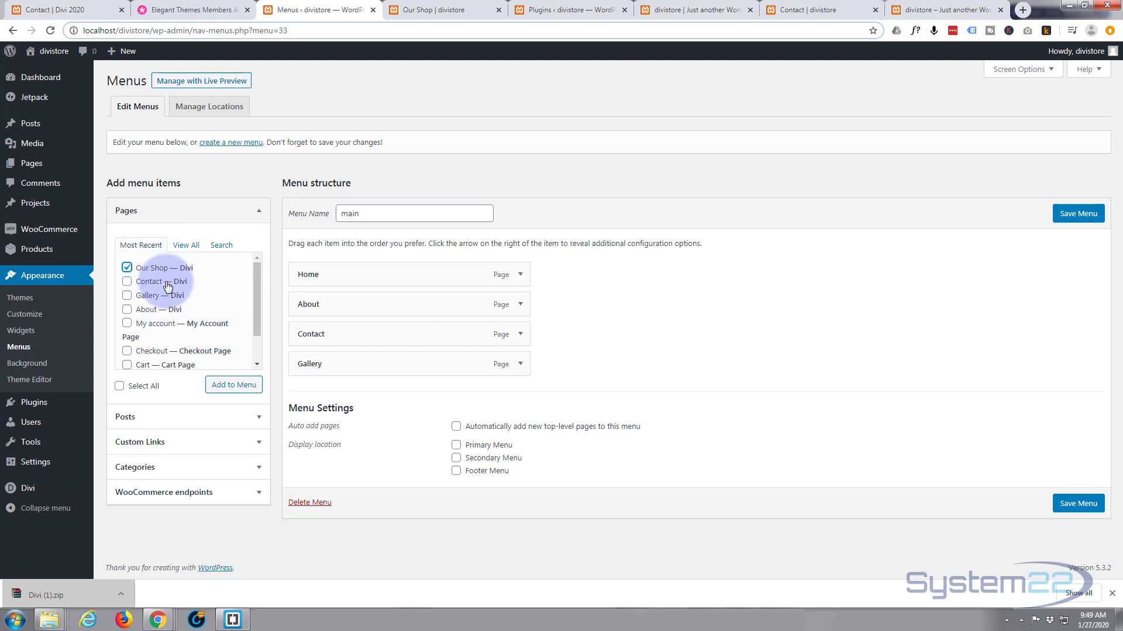
click(237, 387)
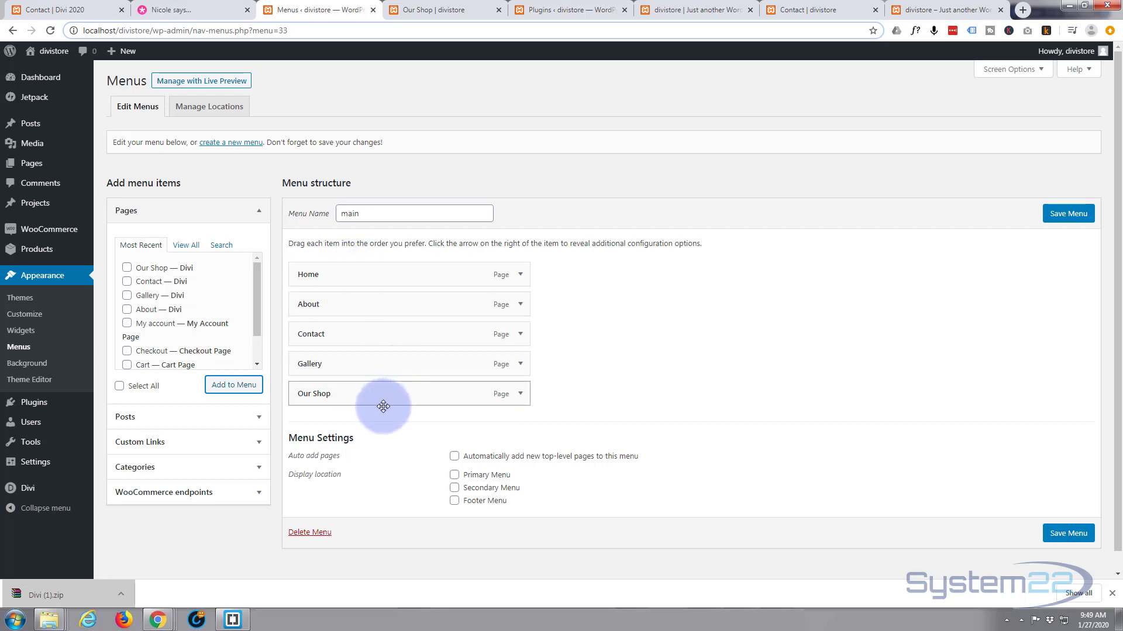
Reorder the main menu so Our Shop follows About and Gallery comes before Contact.
mouse_move(381, 403)
mouse_down()
mouse_move(376, 321)
mouse_move(361, 401)
mouse_up()
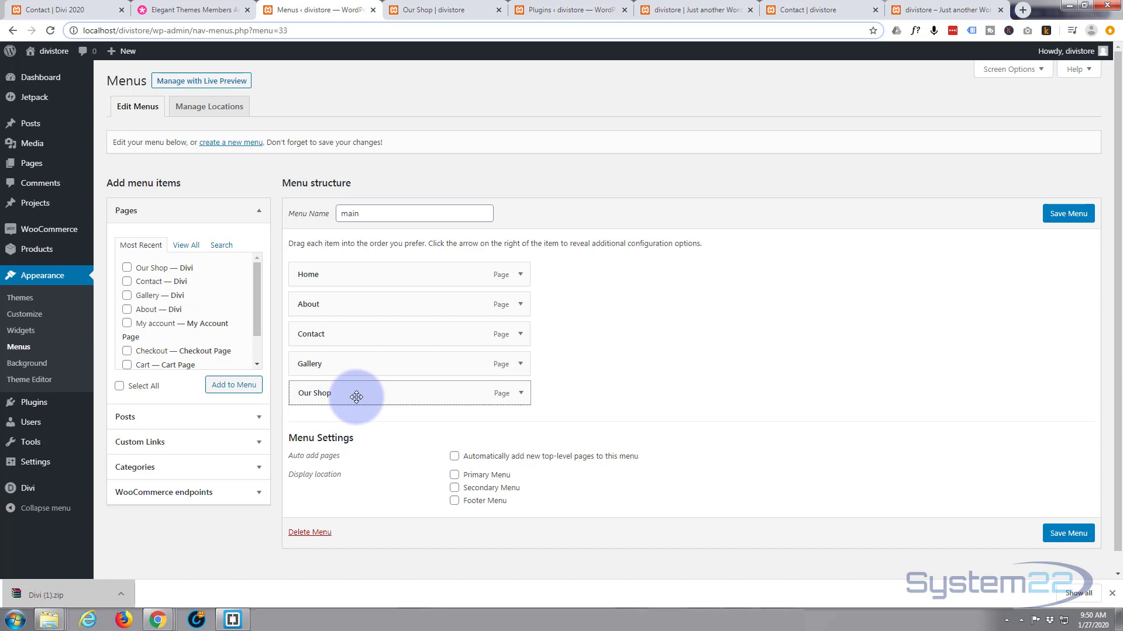
drag(356, 397, 357, 336)
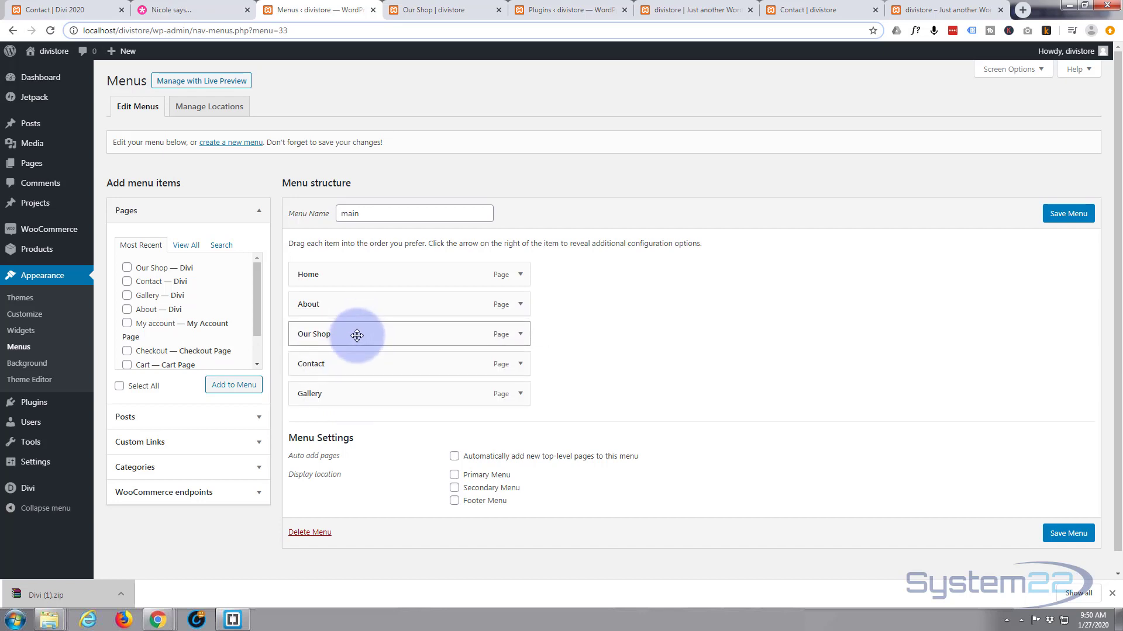
drag(353, 391, 352, 362)
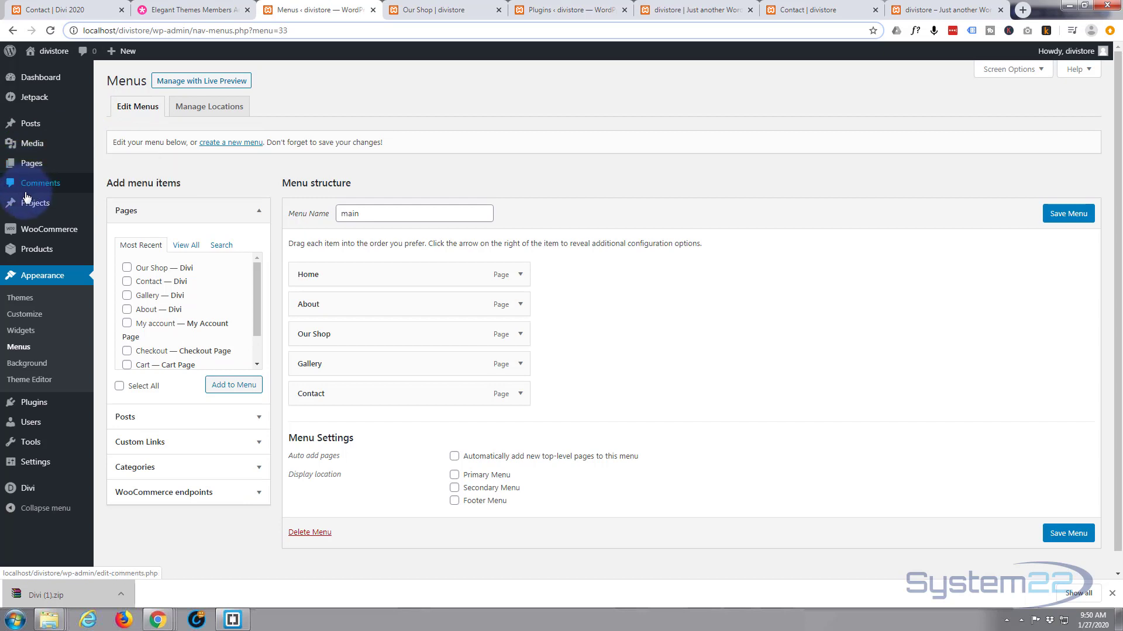
Check which regular categories are available as menu items.
mouse_move(28, 206)
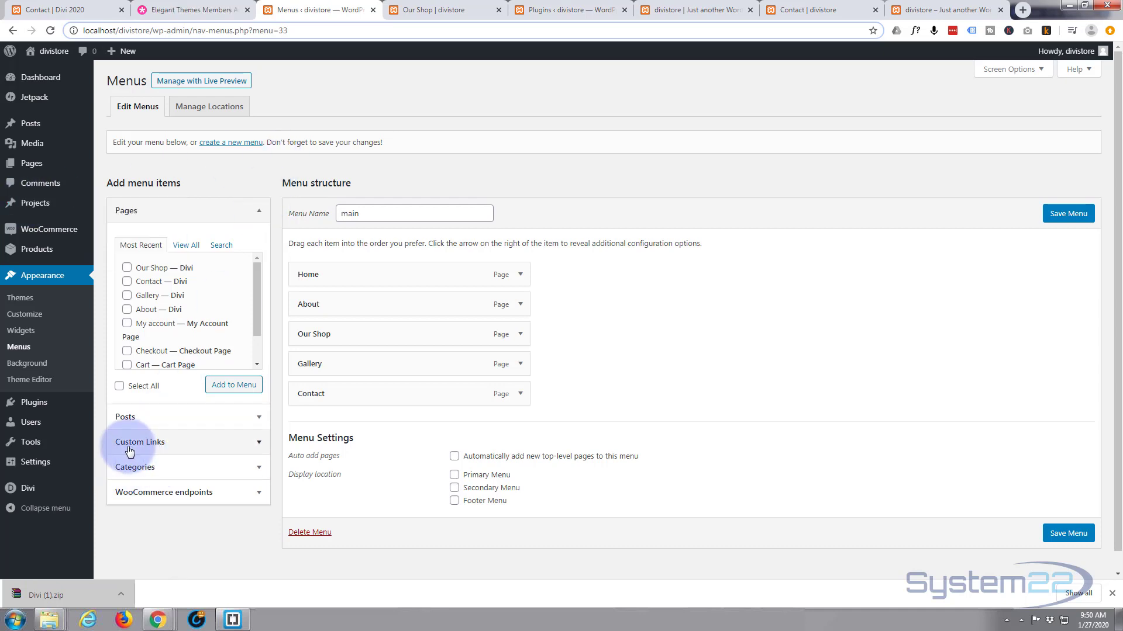
click(240, 475)
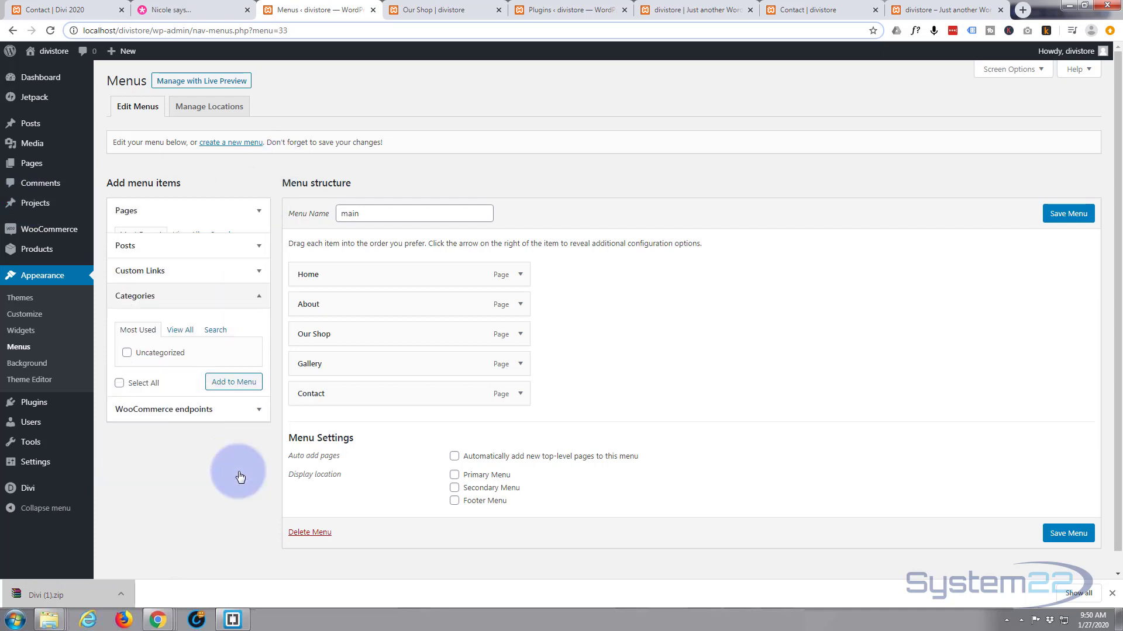
click(222, 288)
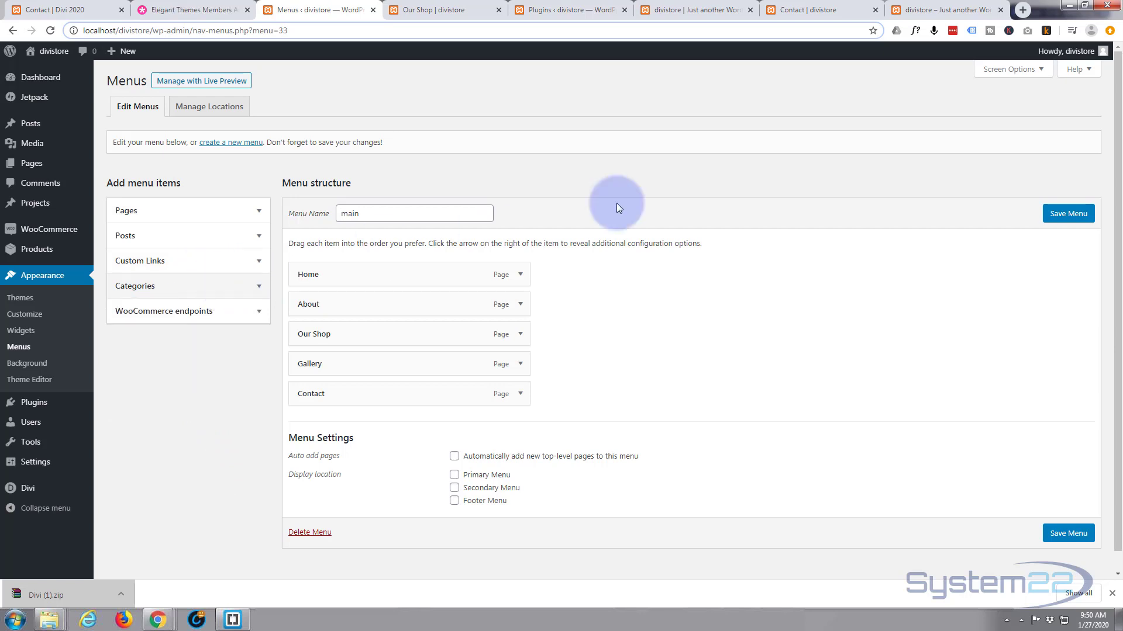
Enable the Product categories box in the screen options for the Menus page.
click(1009, 69)
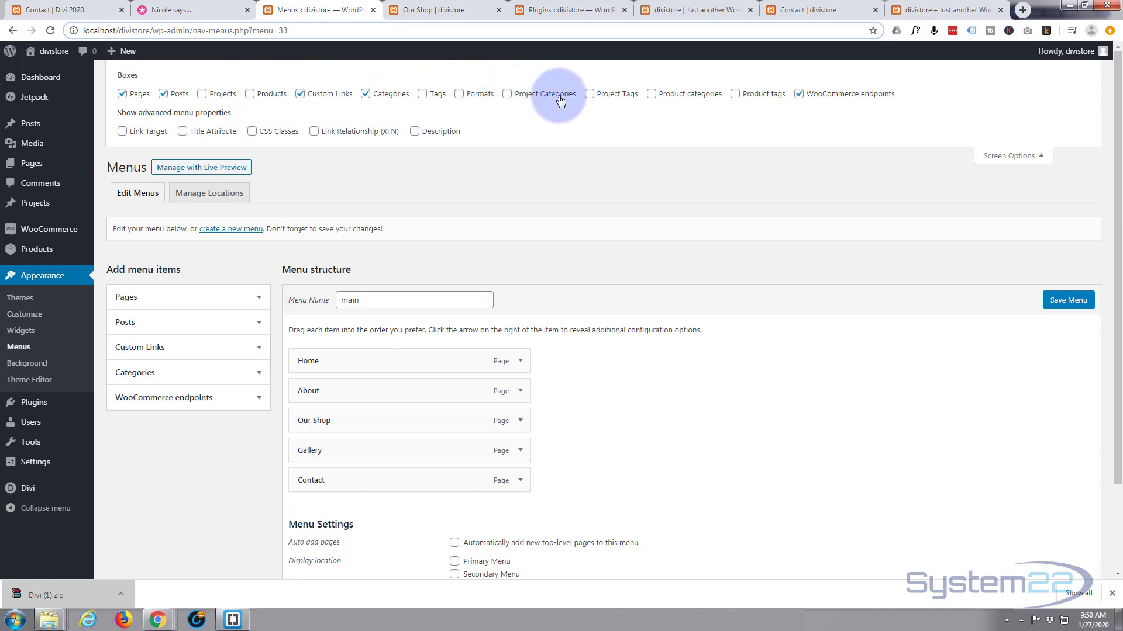
click(652, 95)
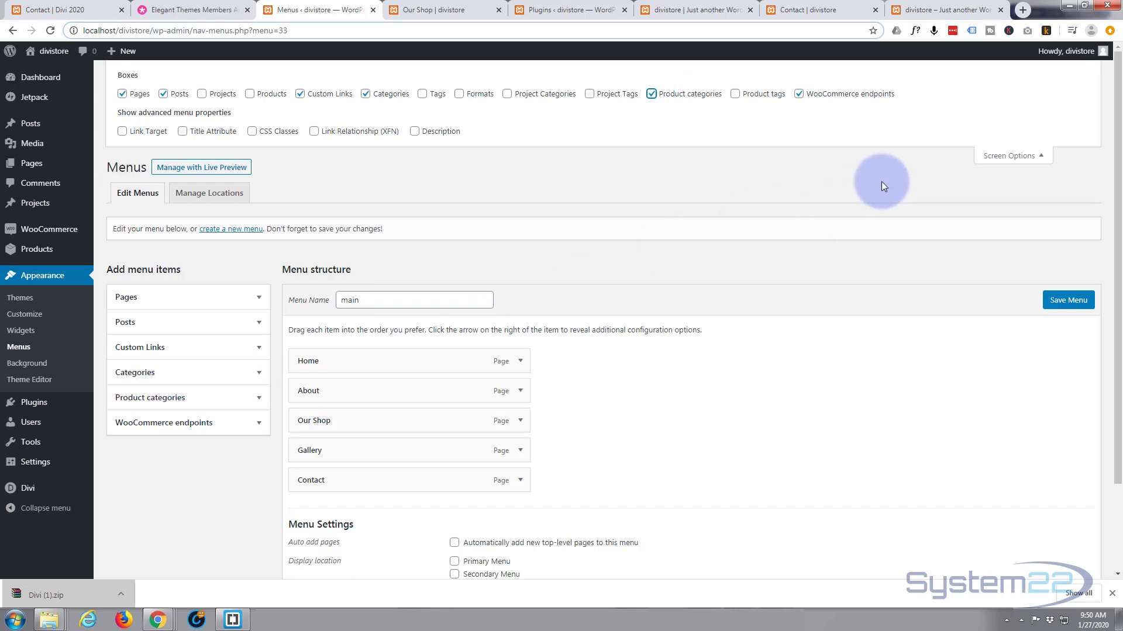
click(1043, 156)
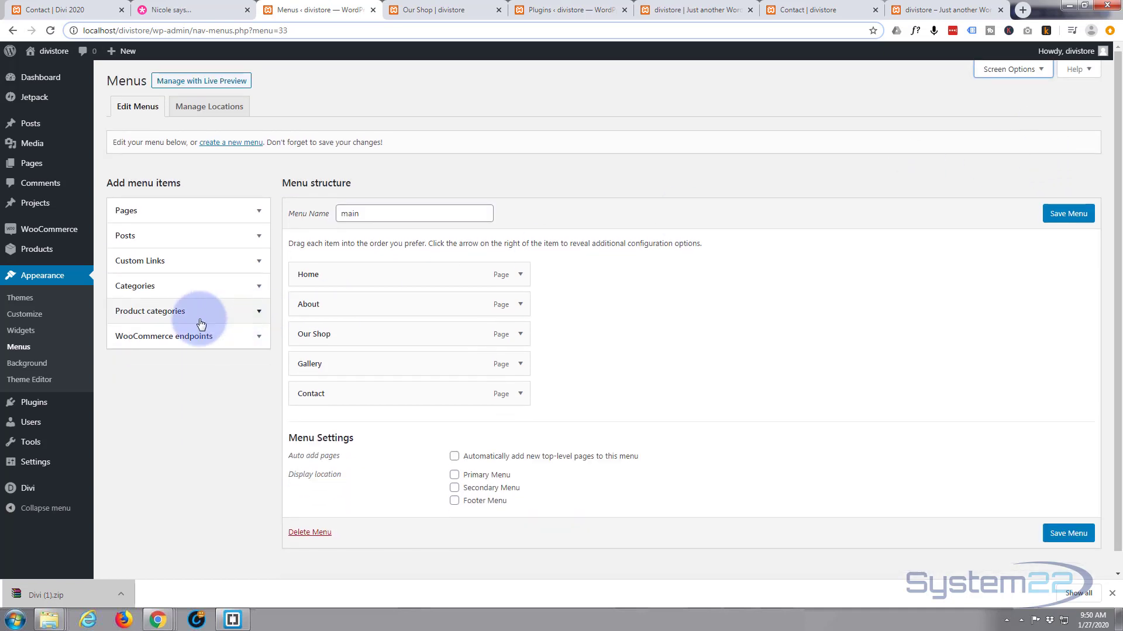
Add the product categories Dresses, Fashion, Bags, Shirts, Belts, Shoes and Pants to the main menu.
click(252, 314)
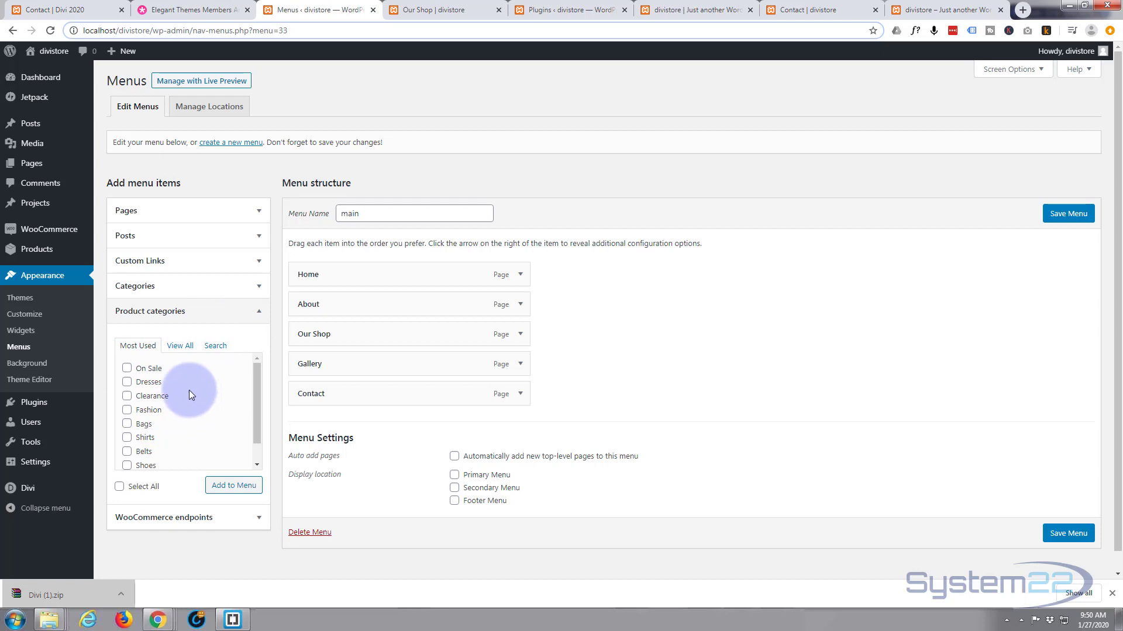
click(127, 382)
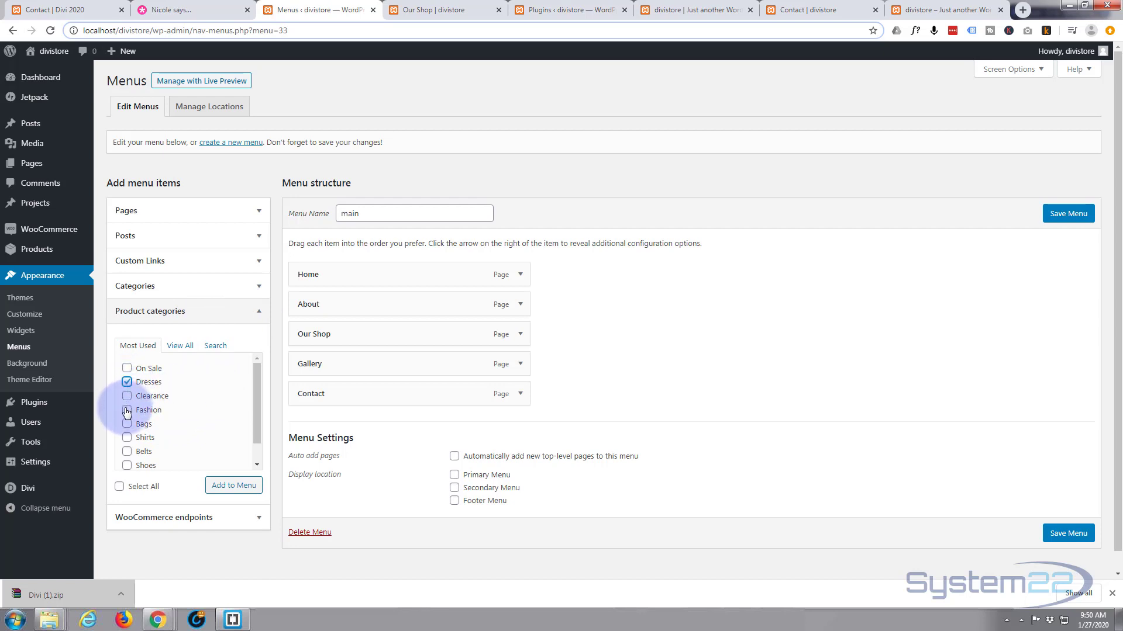
click(127, 410)
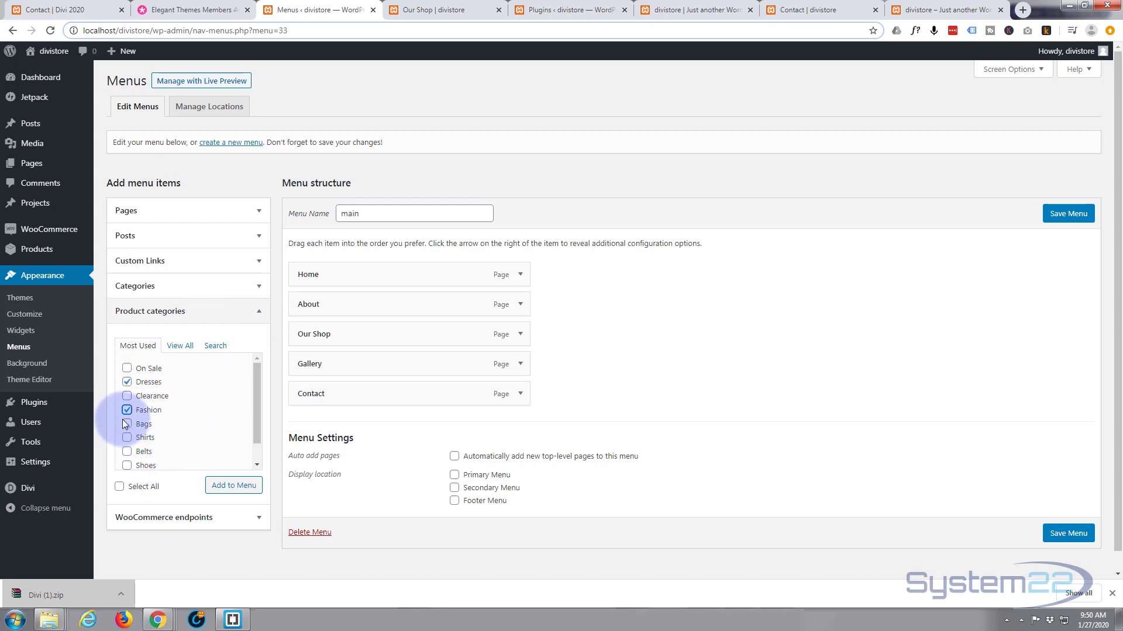
click(127, 424)
click(127, 438)
click(127, 452)
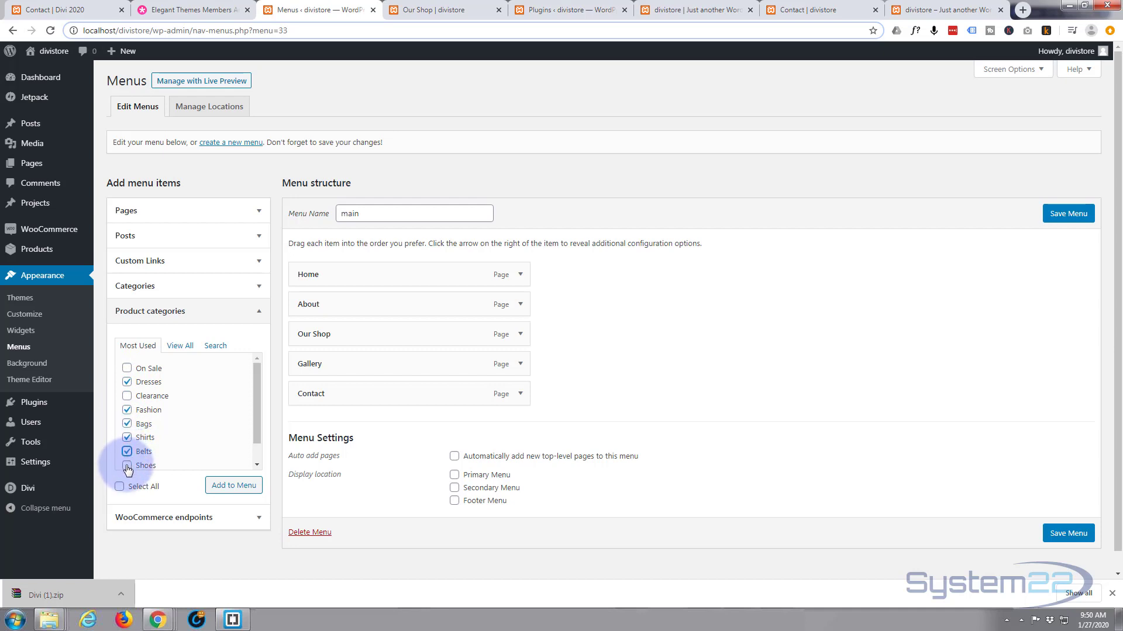
click(126, 465)
drag(255, 432, 255, 448)
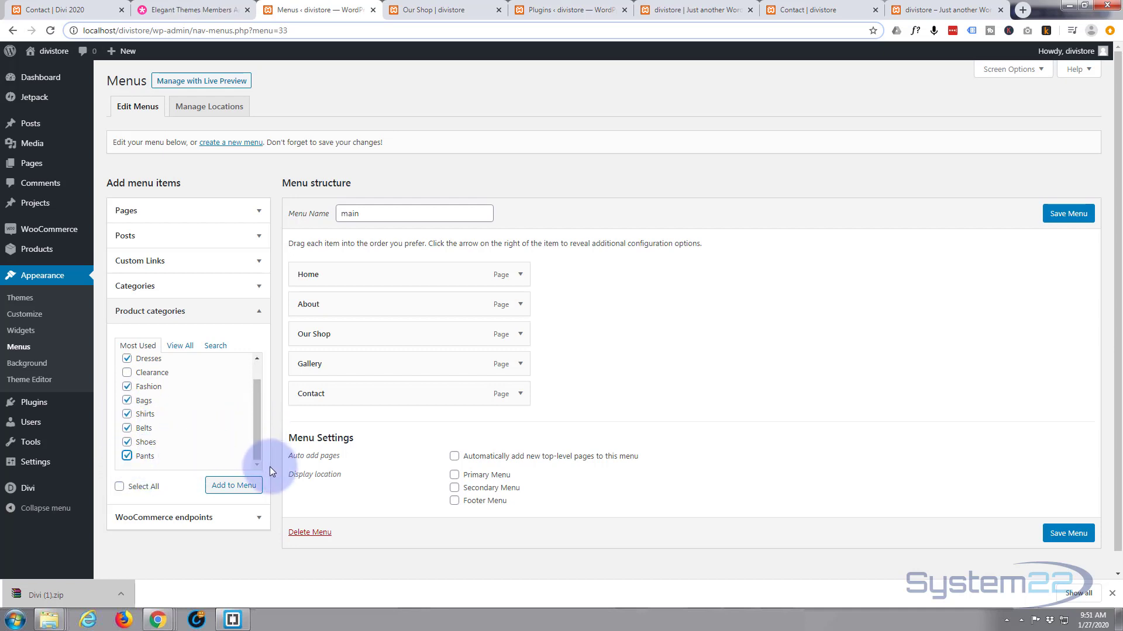
click(232, 487)
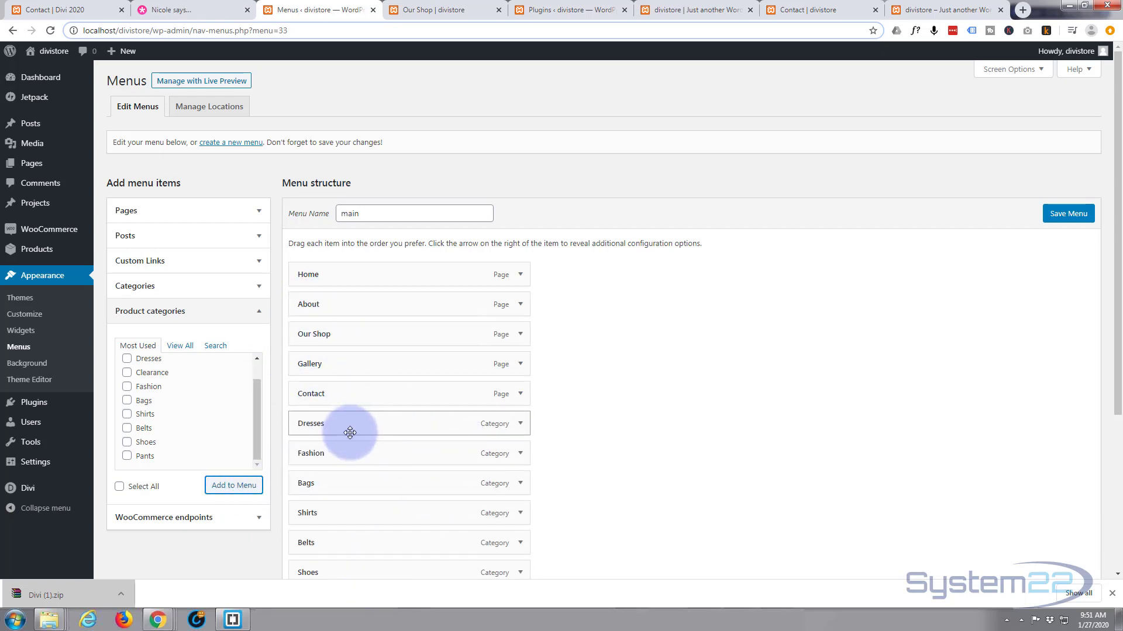
Nest Dresses, Fashion, Bags, Shirts, Belts, Shoes and Pants in that order as sub items of Our Shop and save the menu.
drag(349, 427, 368, 369)
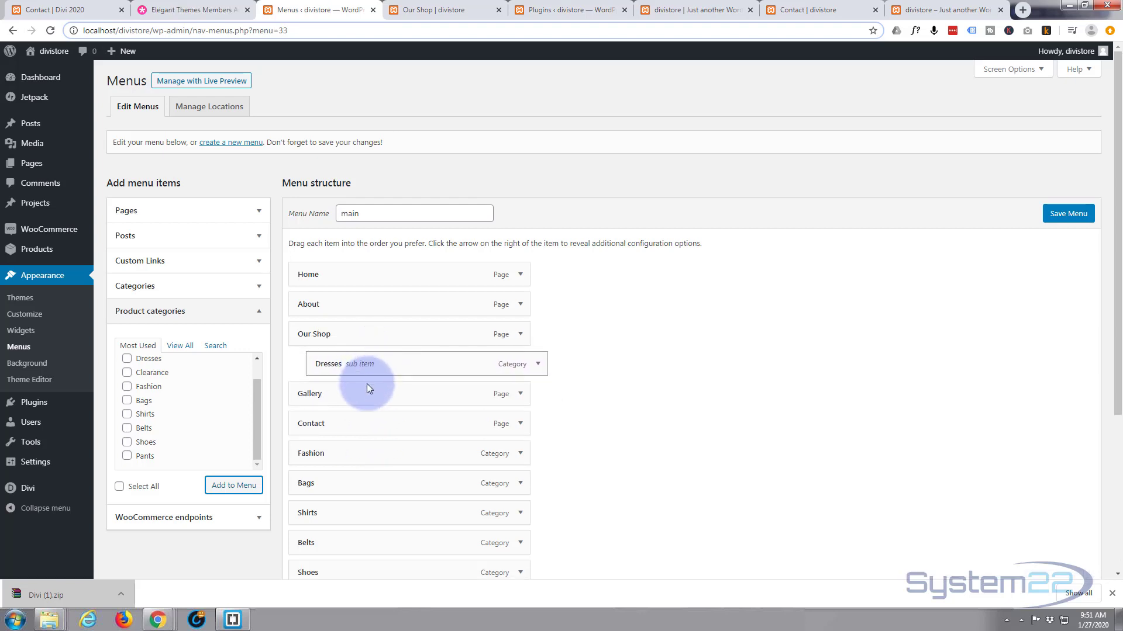
drag(358, 454, 362, 398)
drag(361, 480, 381, 425)
drag(383, 519, 396, 465)
drag(386, 561, 405, 508)
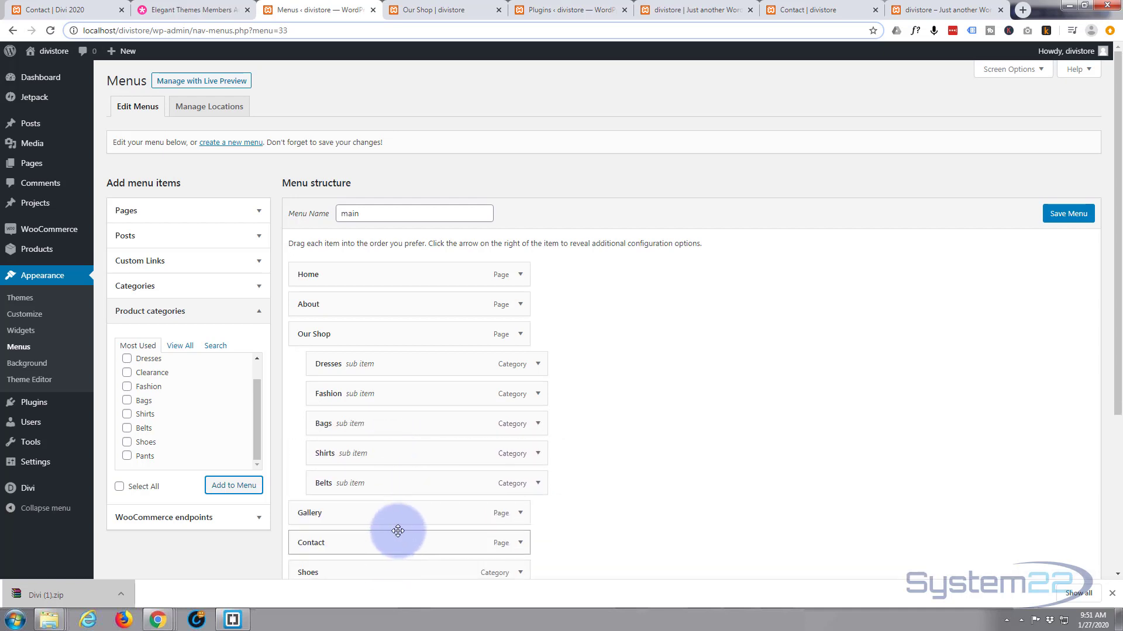
scroll(396, 528, down, 2)
drag(382, 461, 399, 399)
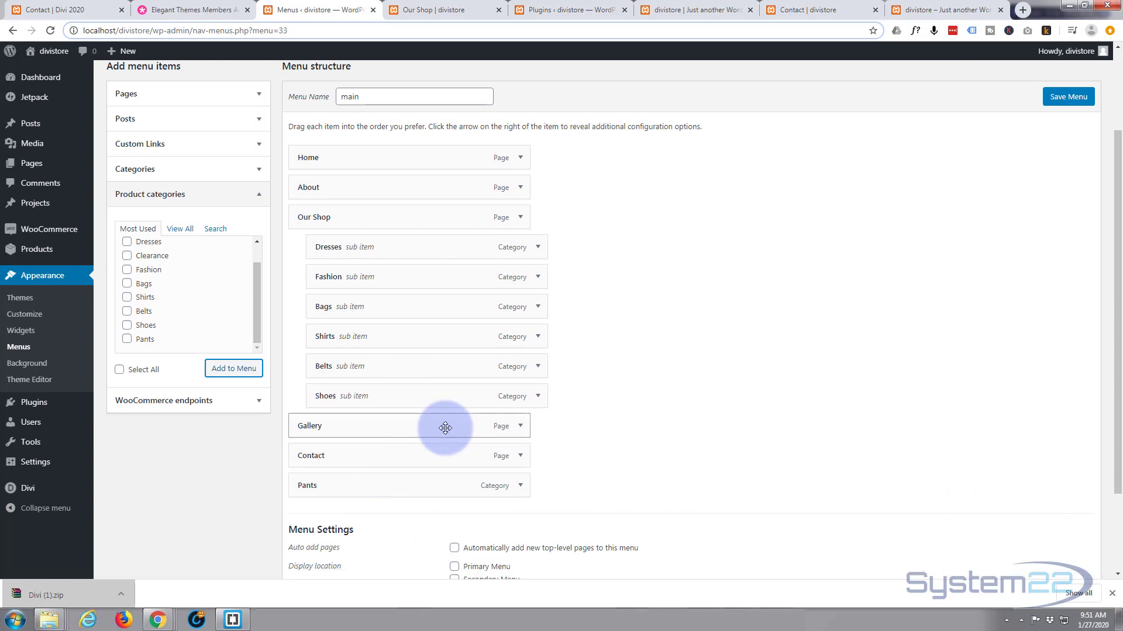
drag(363, 489, 397, 428)
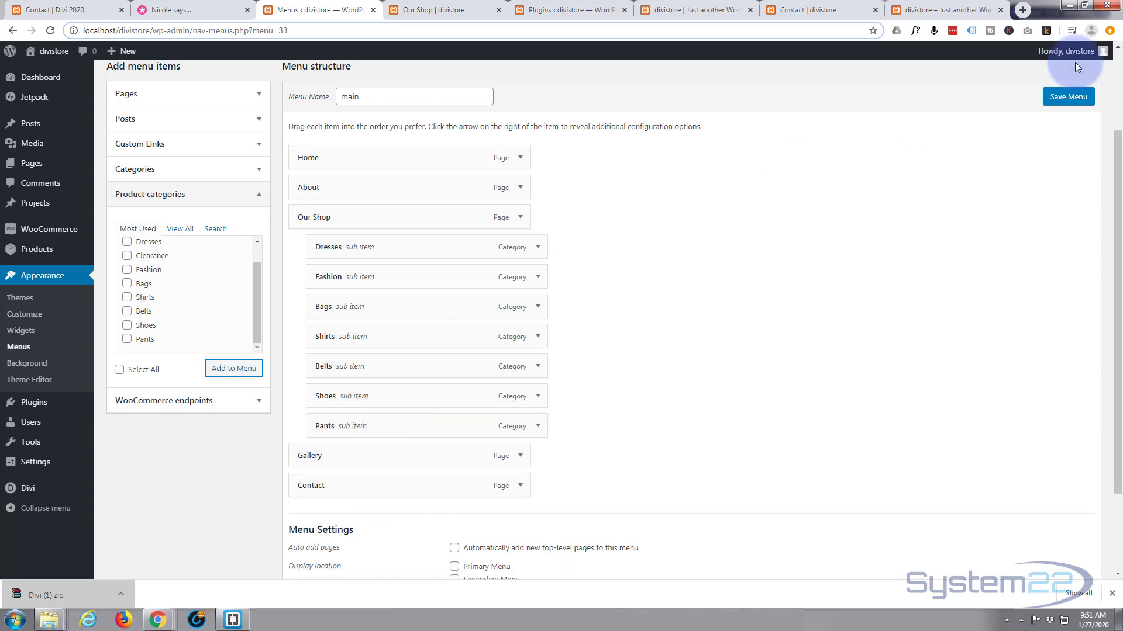
click(1062, 98)
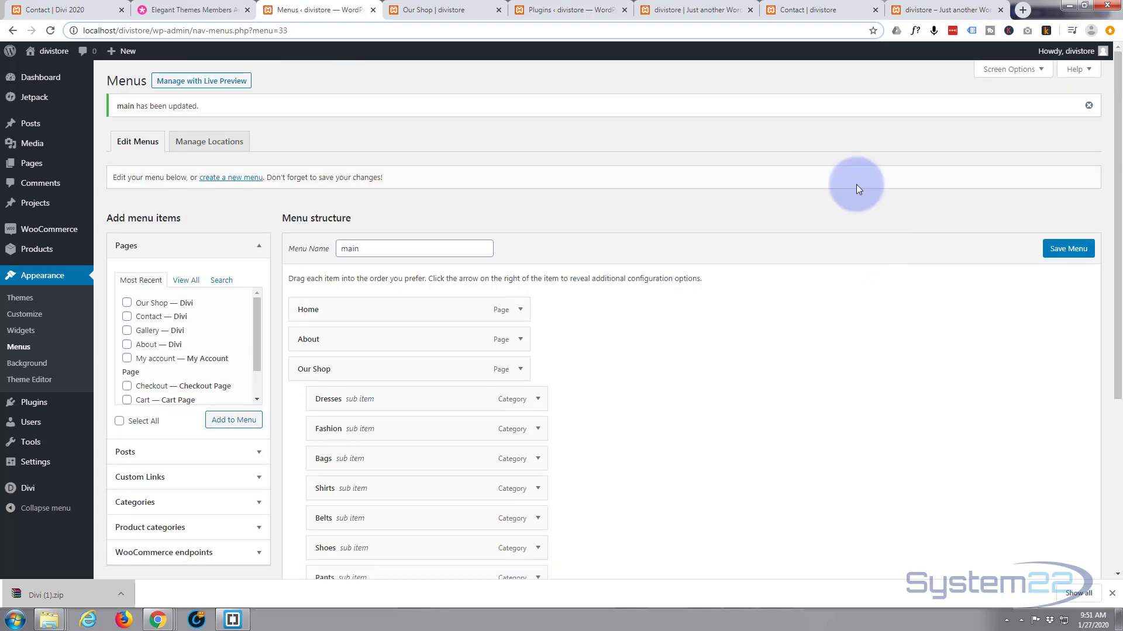
Return to the Our Shop page and exit its visual builder.
click(436, 10)
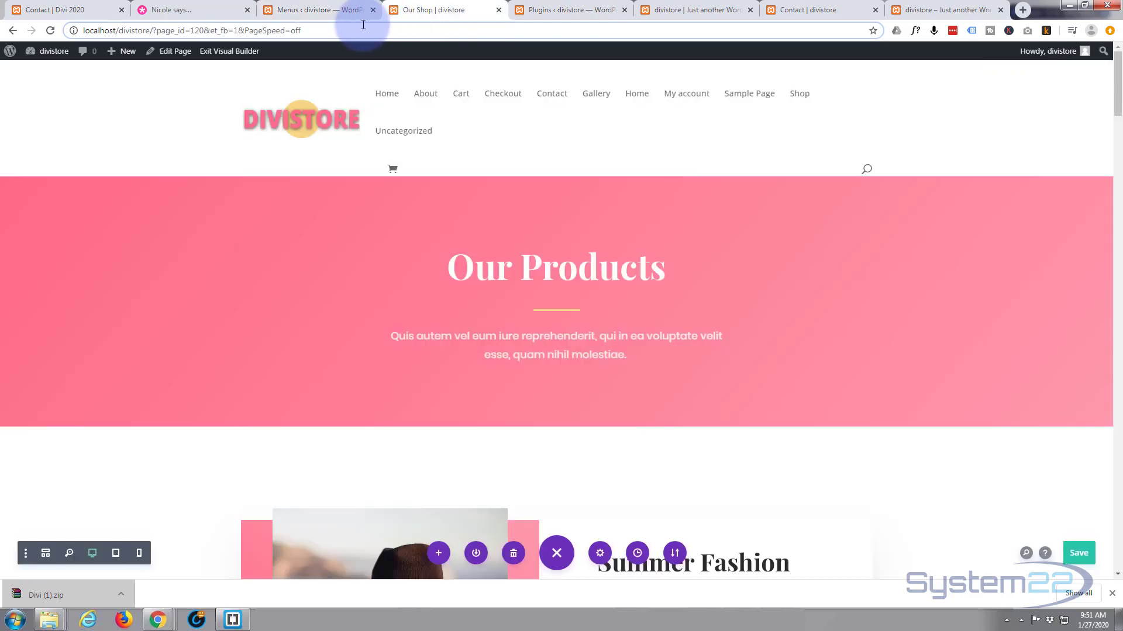
click(228, 52)
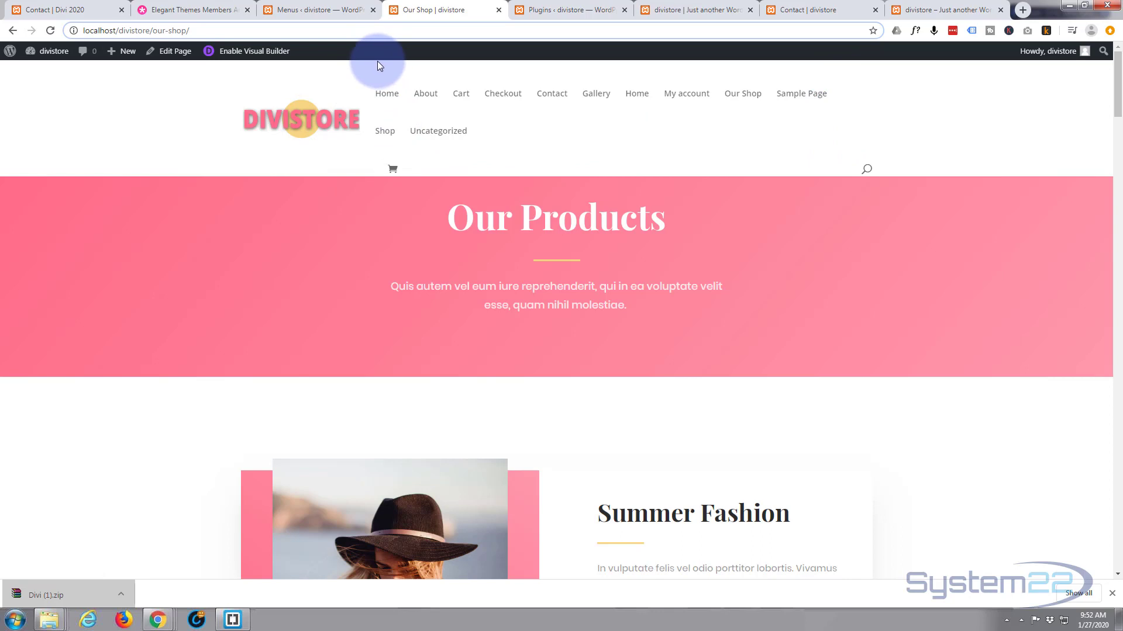
Assign the main menu to the Primary Menu location in the theme customizer and publish the change.
click(335, 13)
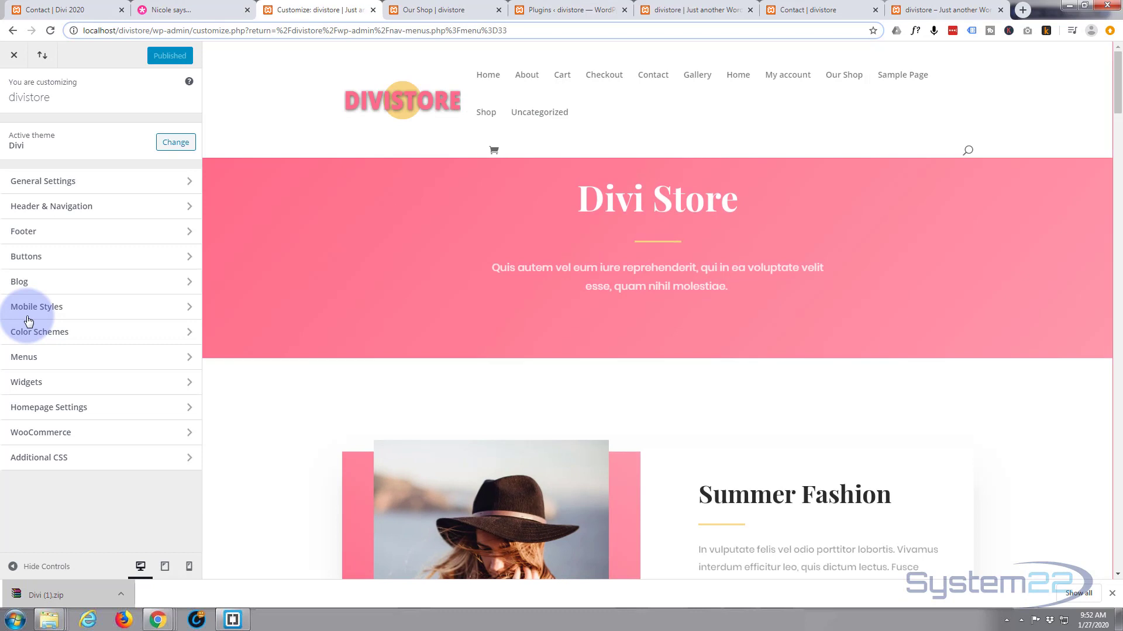
click(85, 365)
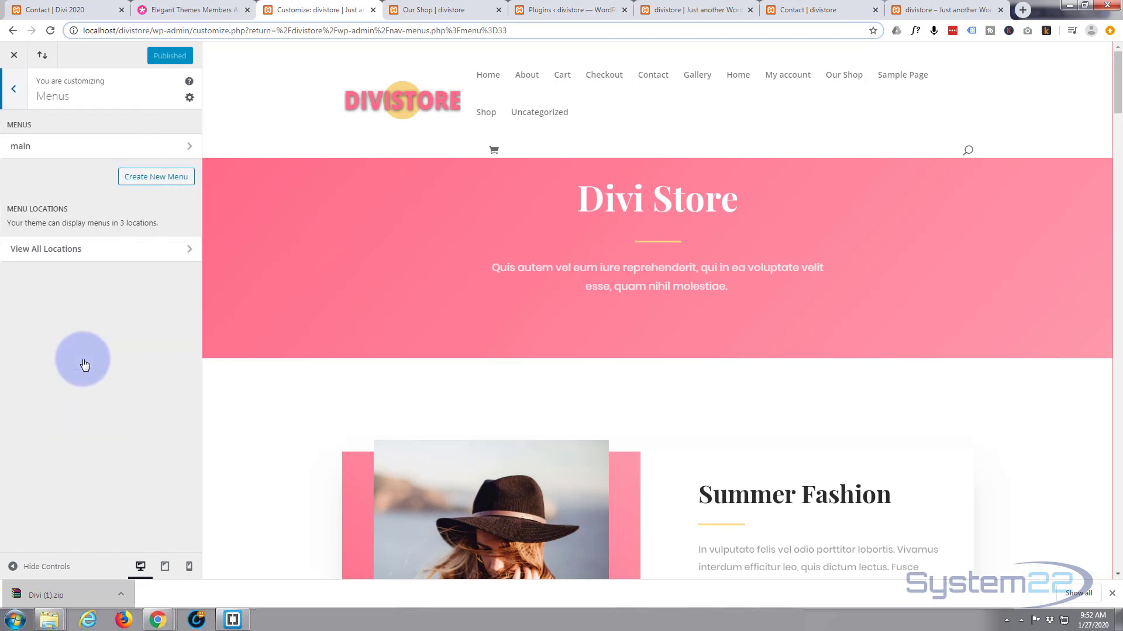
click(130, 250)
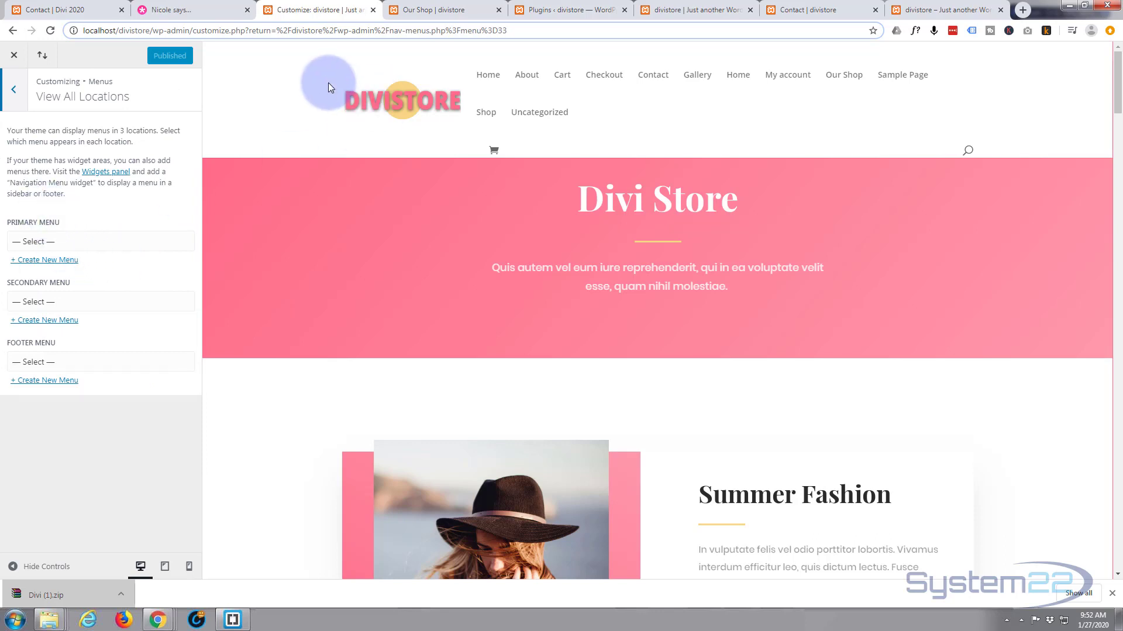
click(101, 245)
click(55, 269)
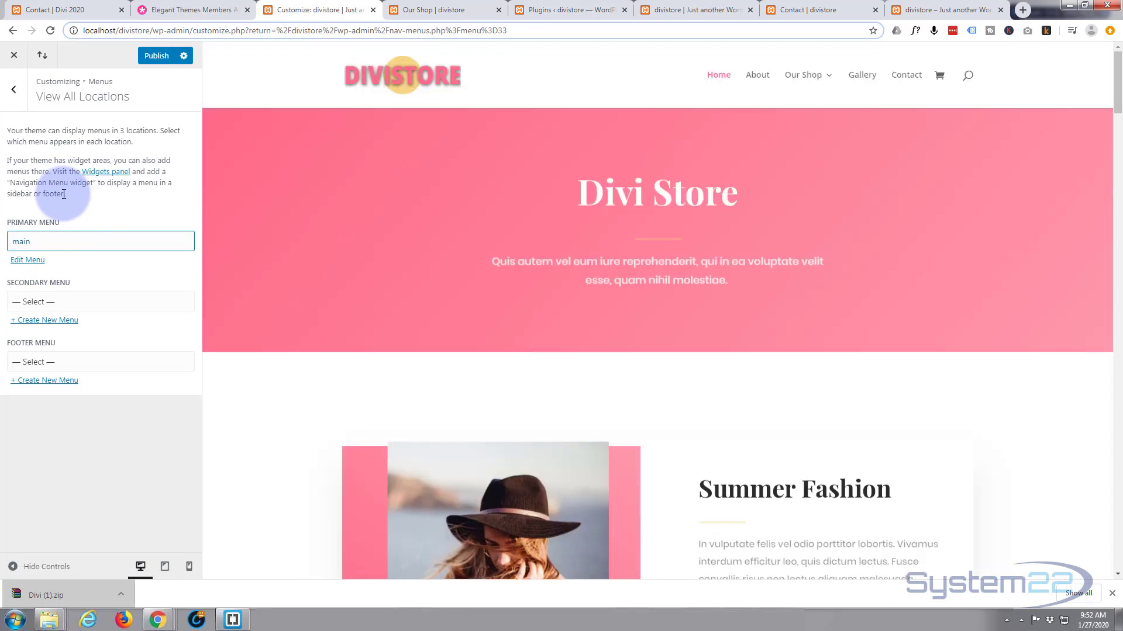
mouse_move(797, 78)
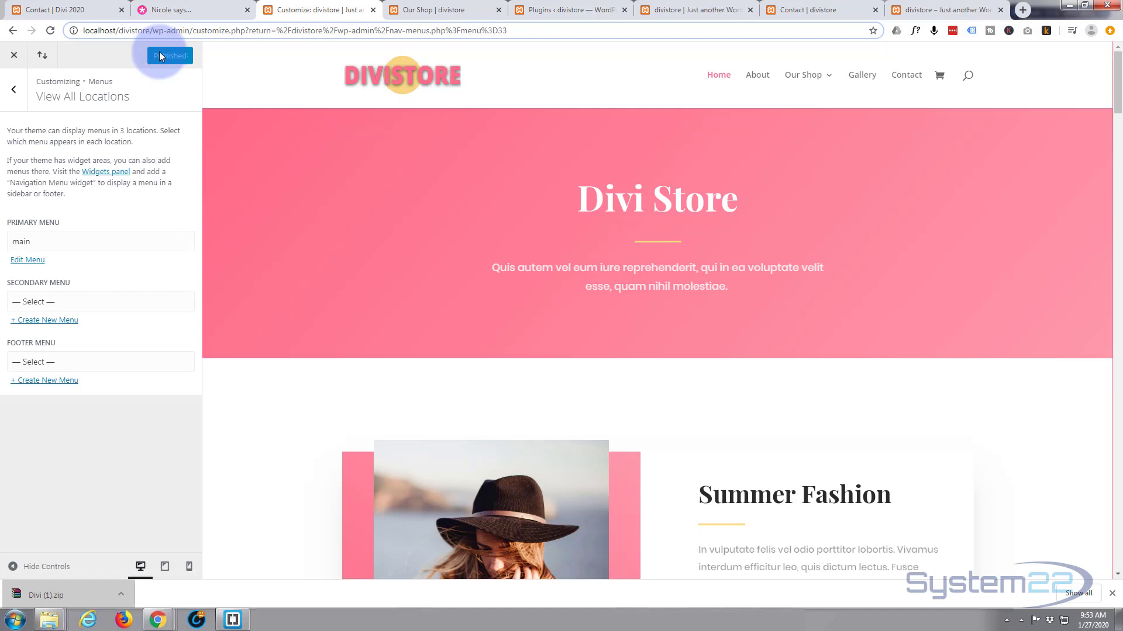
Reload the Our Shop page with the new menu and open the page in the visual builder.
click(428, 10)
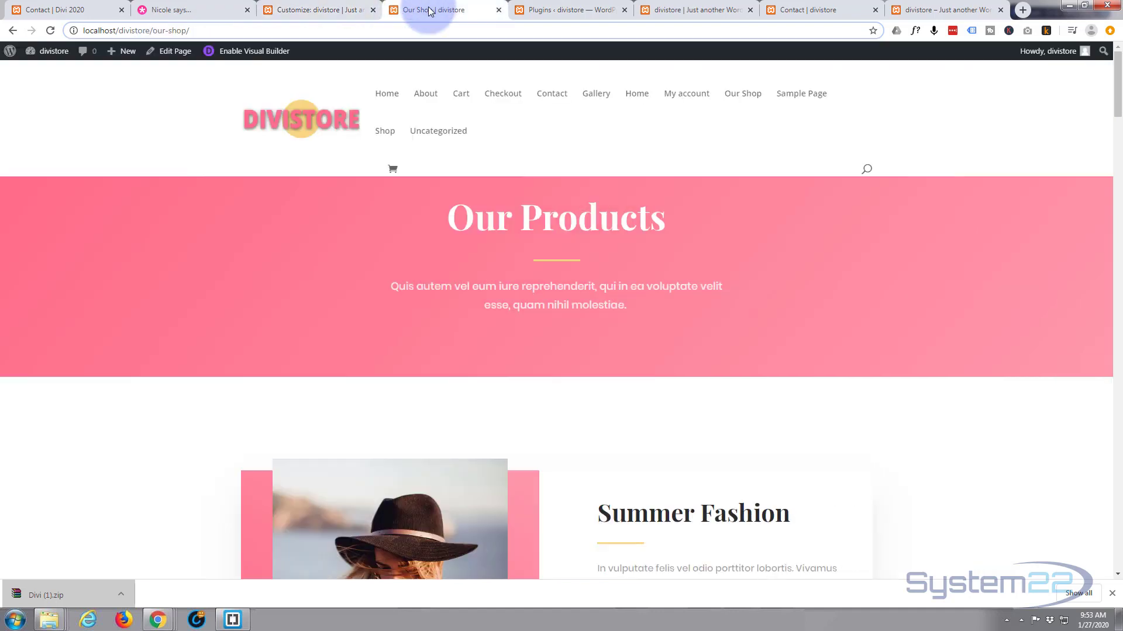
click(52, 30)
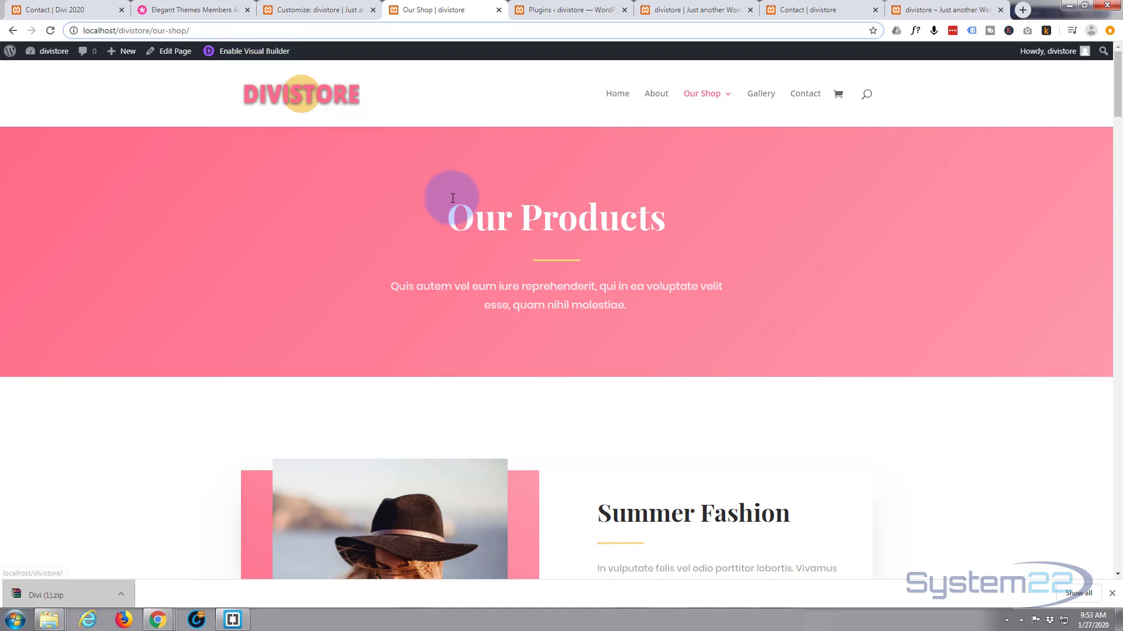
click(274, 54)
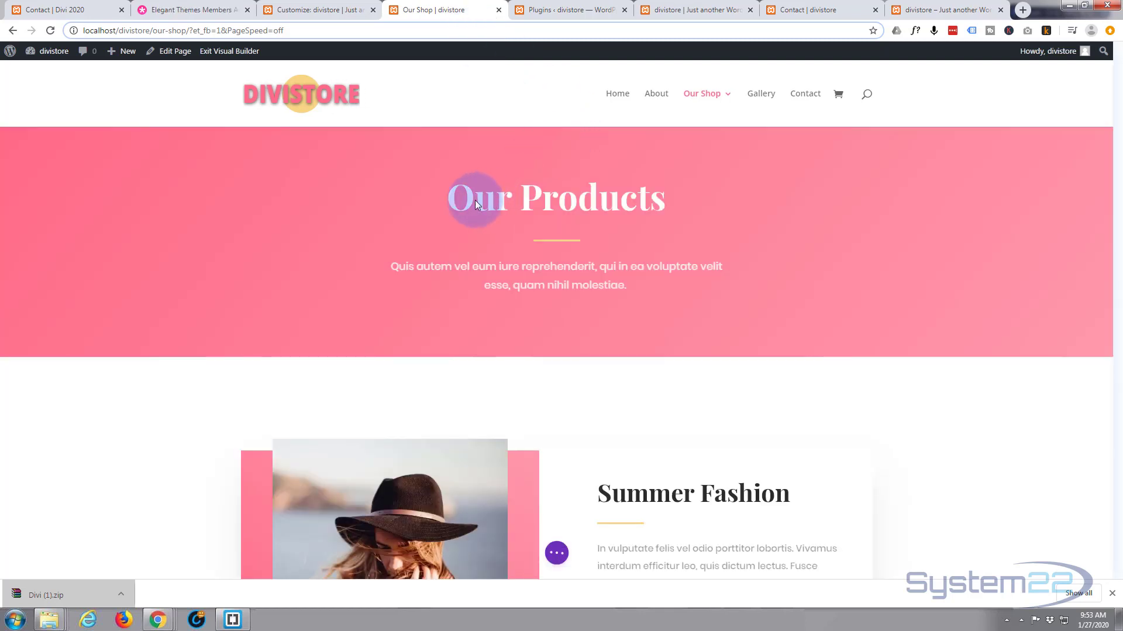
Replace the page heading "Our Products" with "Our Shop" and save the page.
click(456, 217)
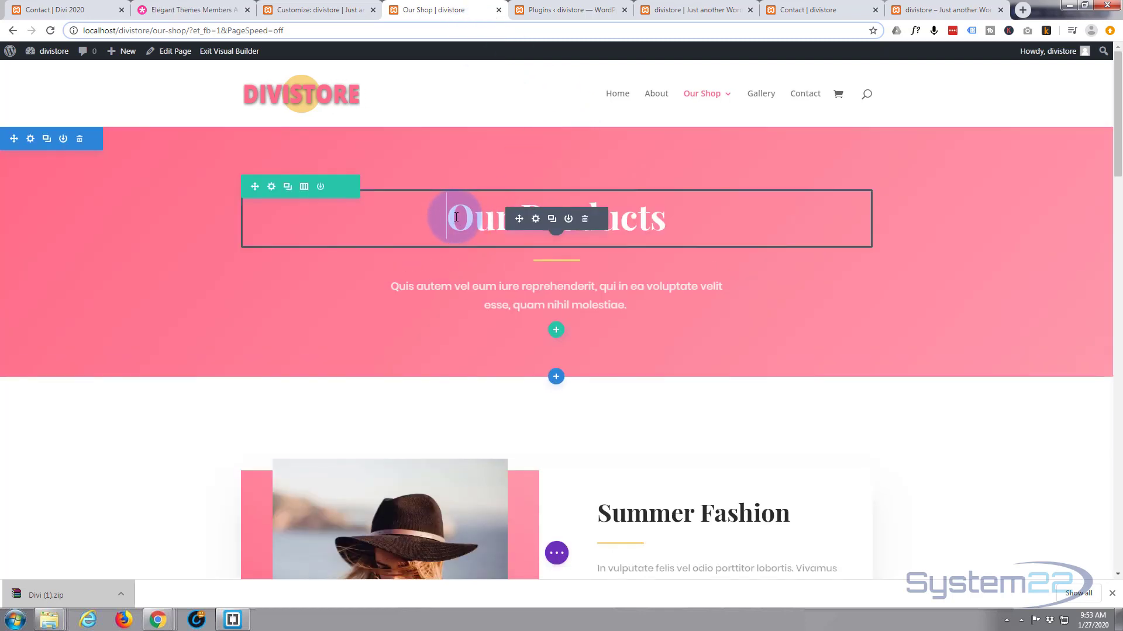
drag(456, 217, 688, 212)
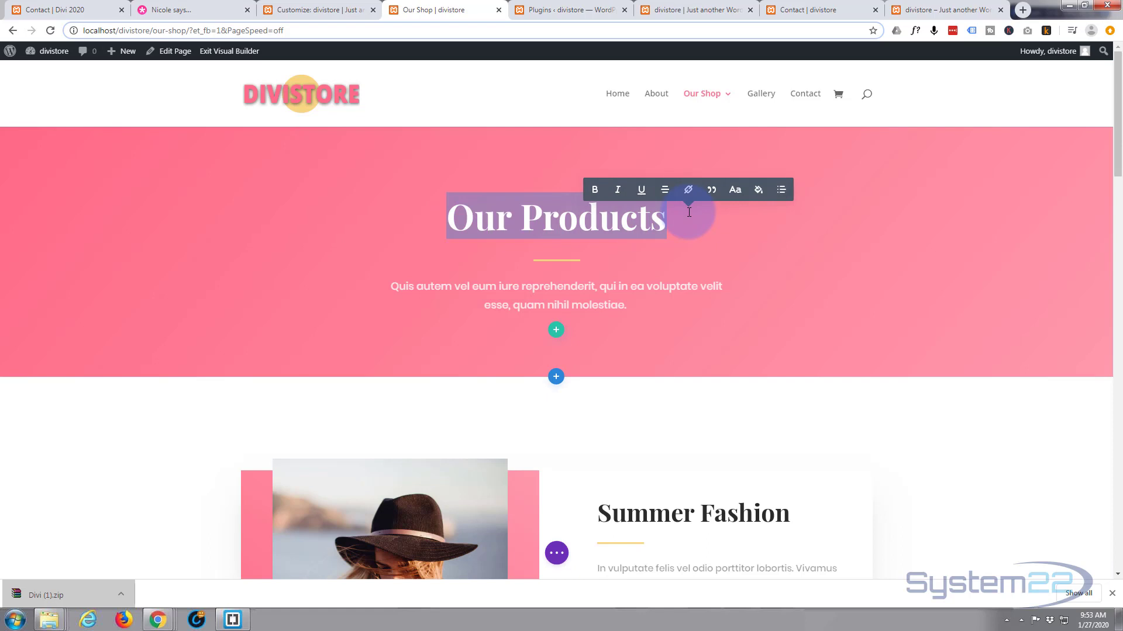
text(Our Sh)
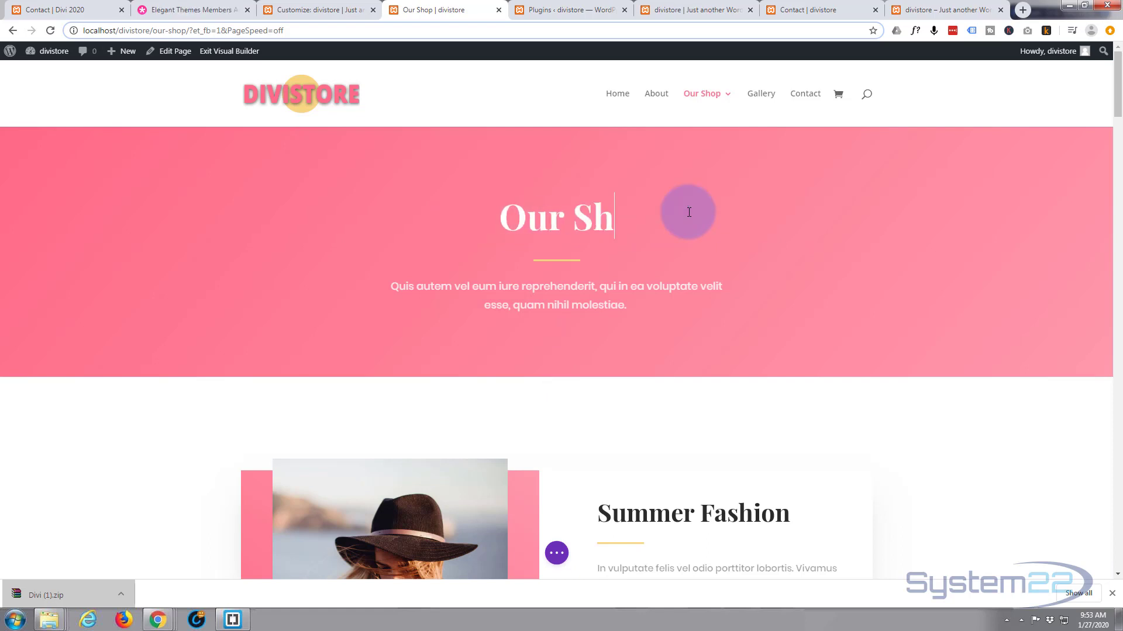
text(op)
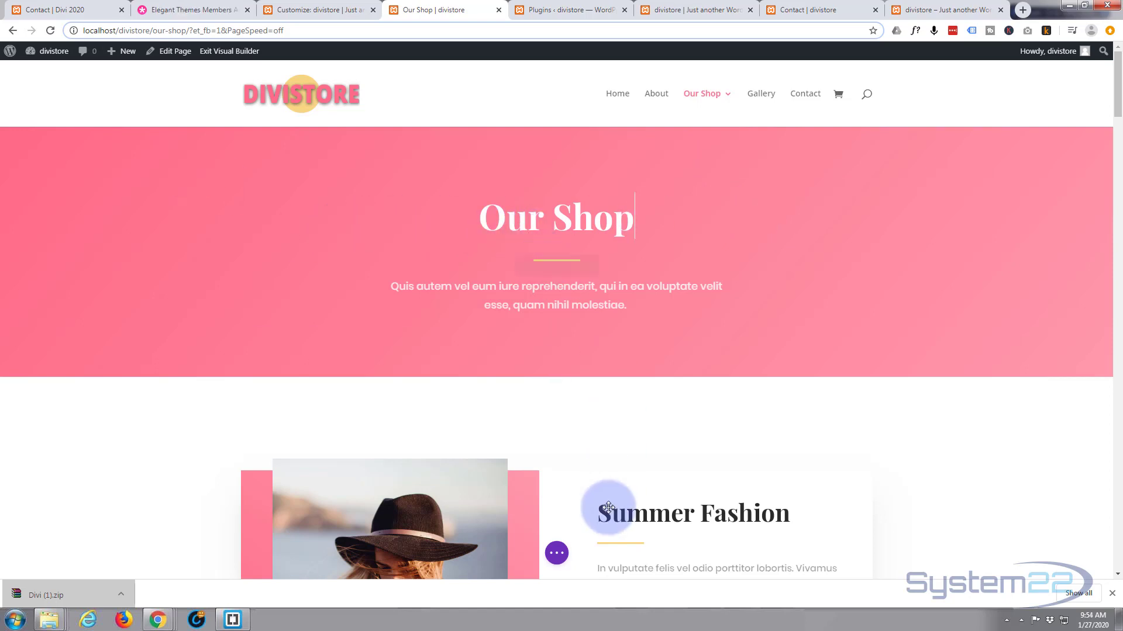
click(557, 553)
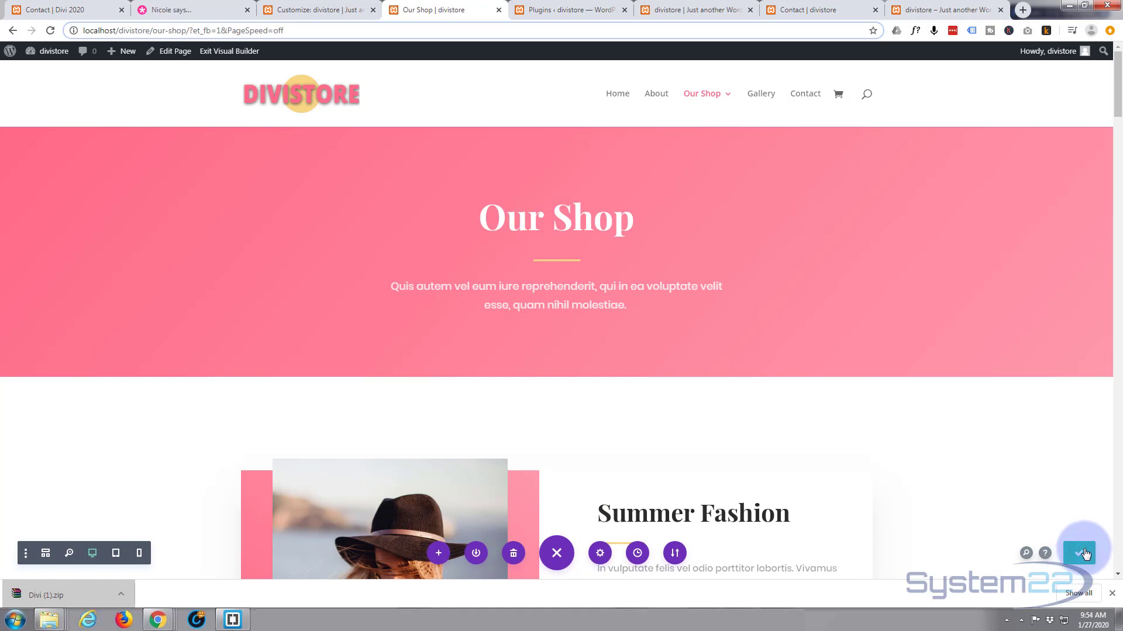
Set the shop module below Summer Fashion to the Product Category view with All Categories and a product count of 25.
scroll(610, 321, down, 5)
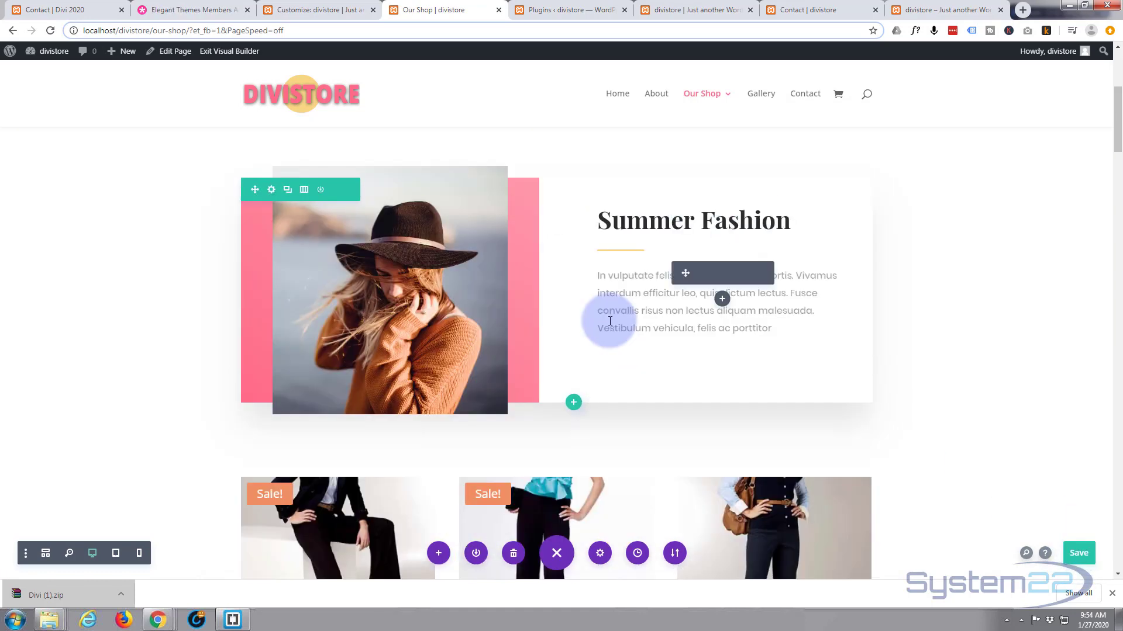
scroll(610, 321, down, 5)
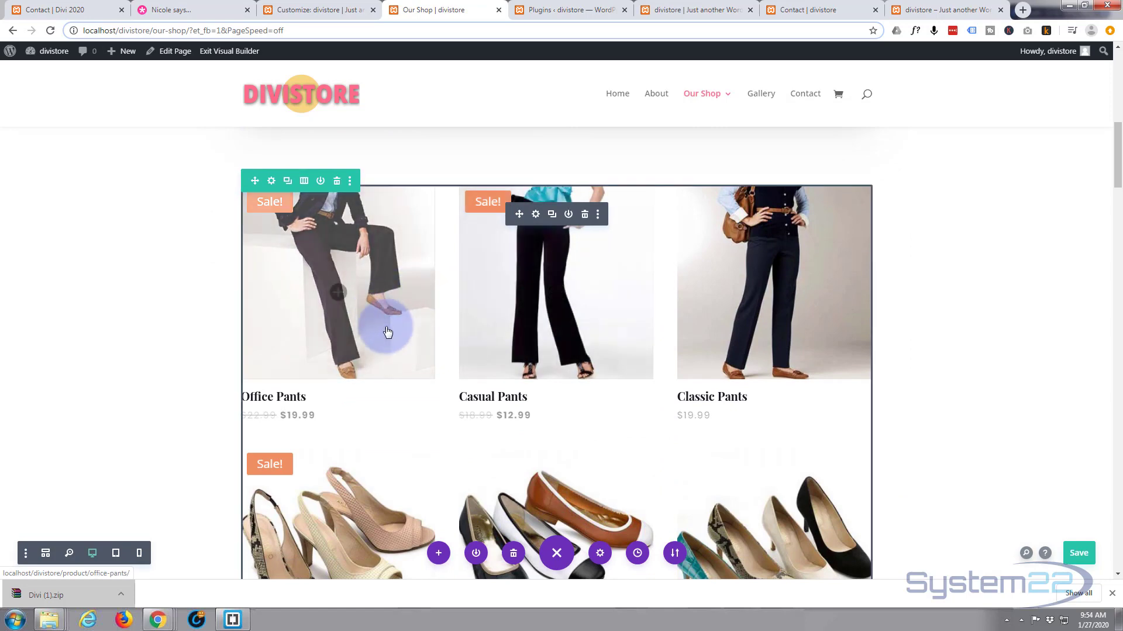
click(536, 216)
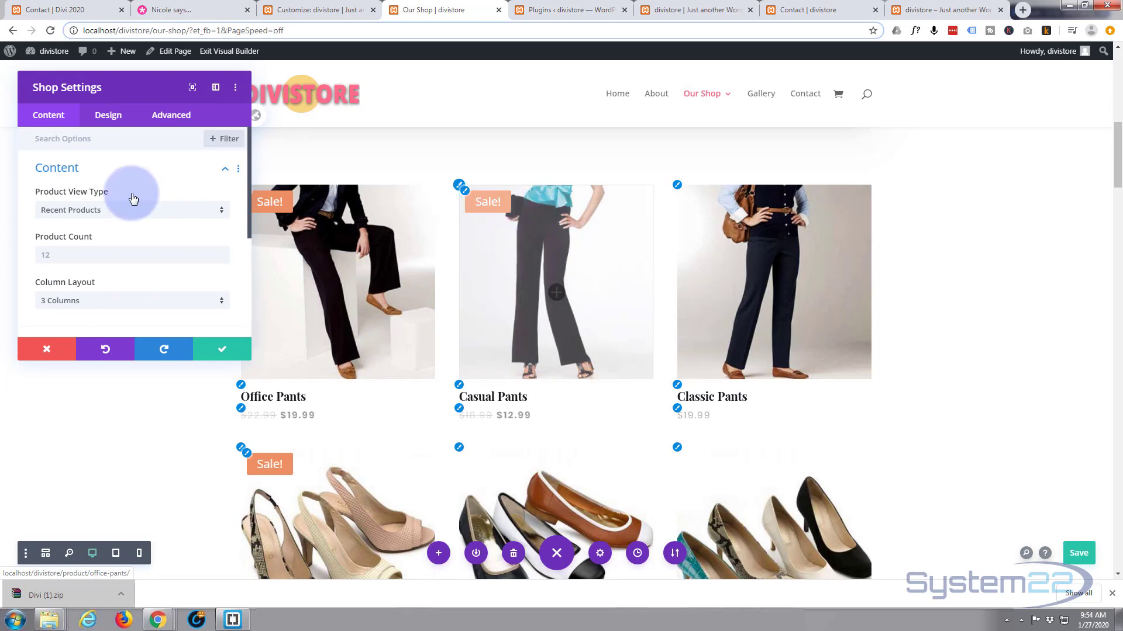
click(112, 209)
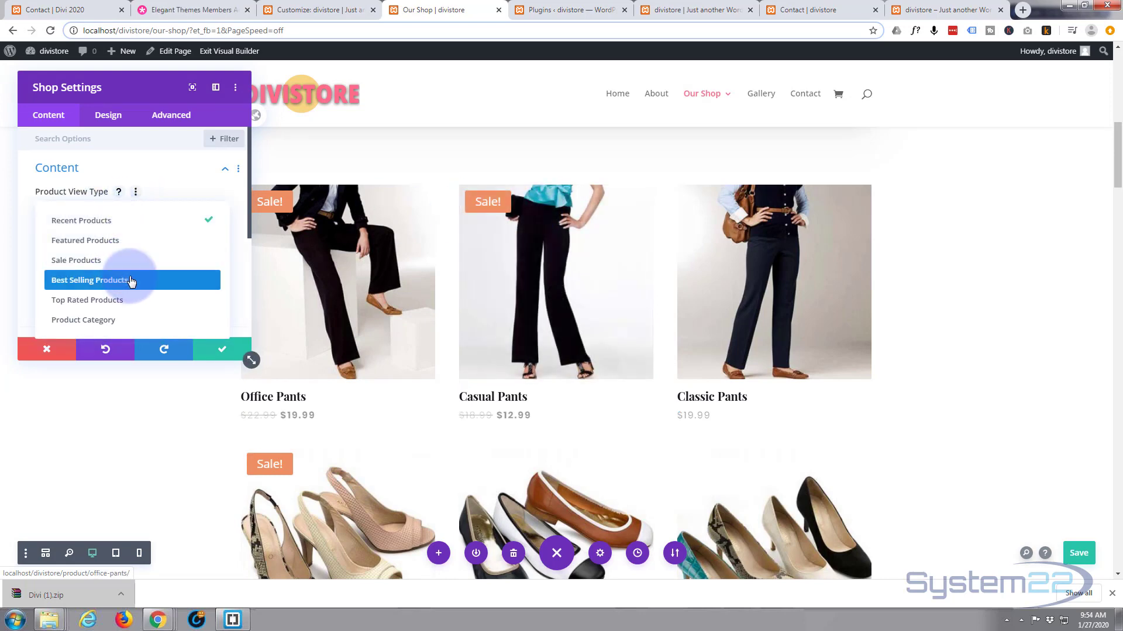
click(119, 322)
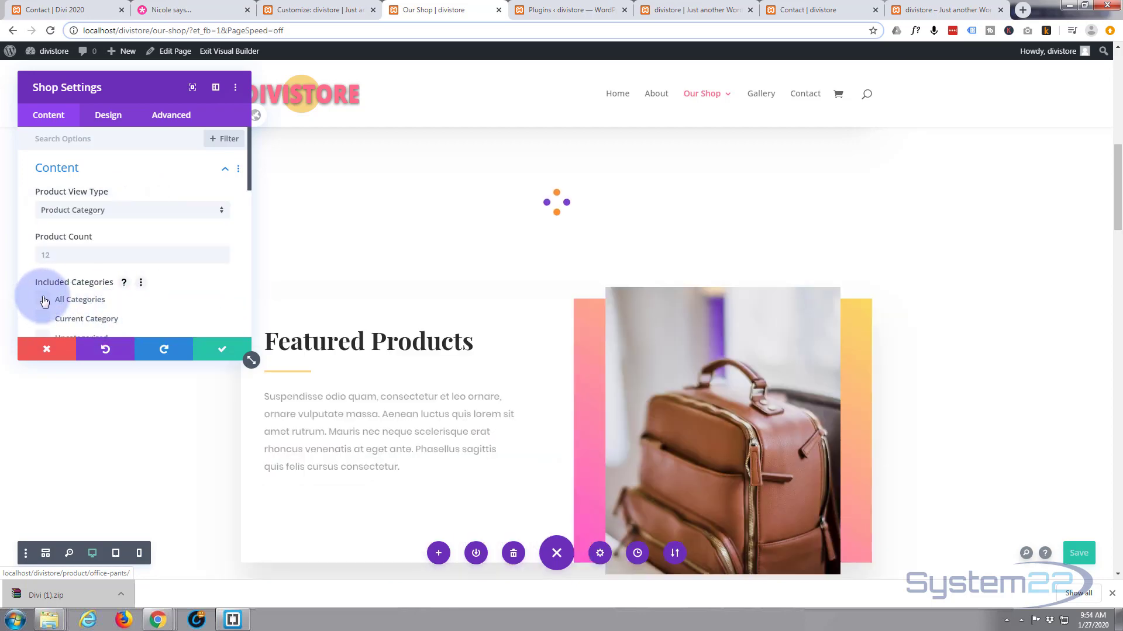
click(43, 300)
click(37, 255)
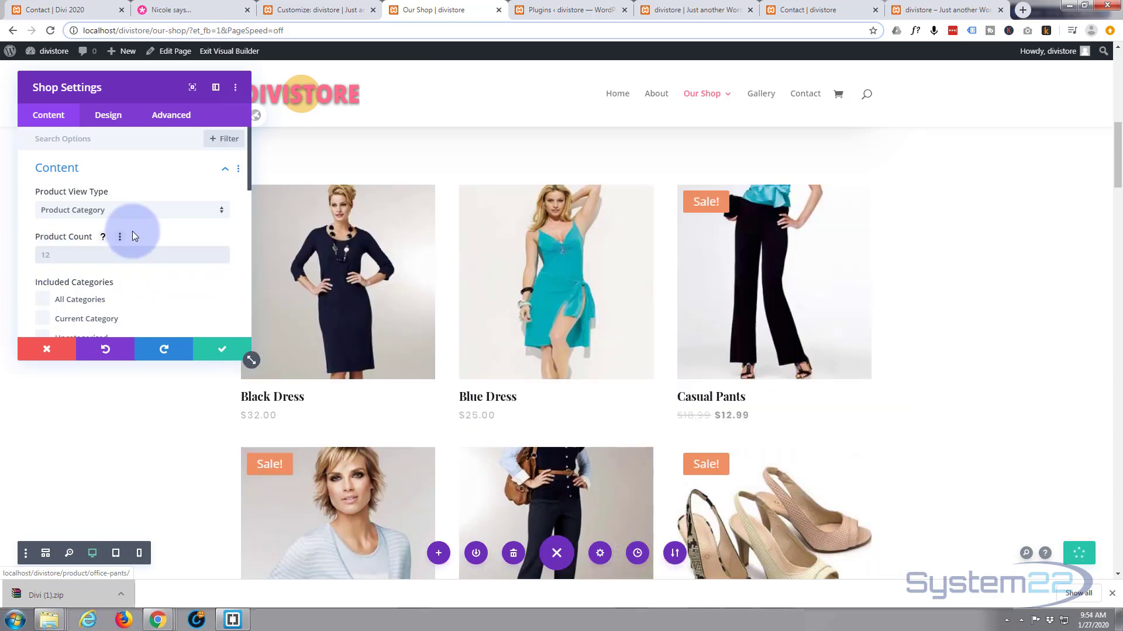
text(25)
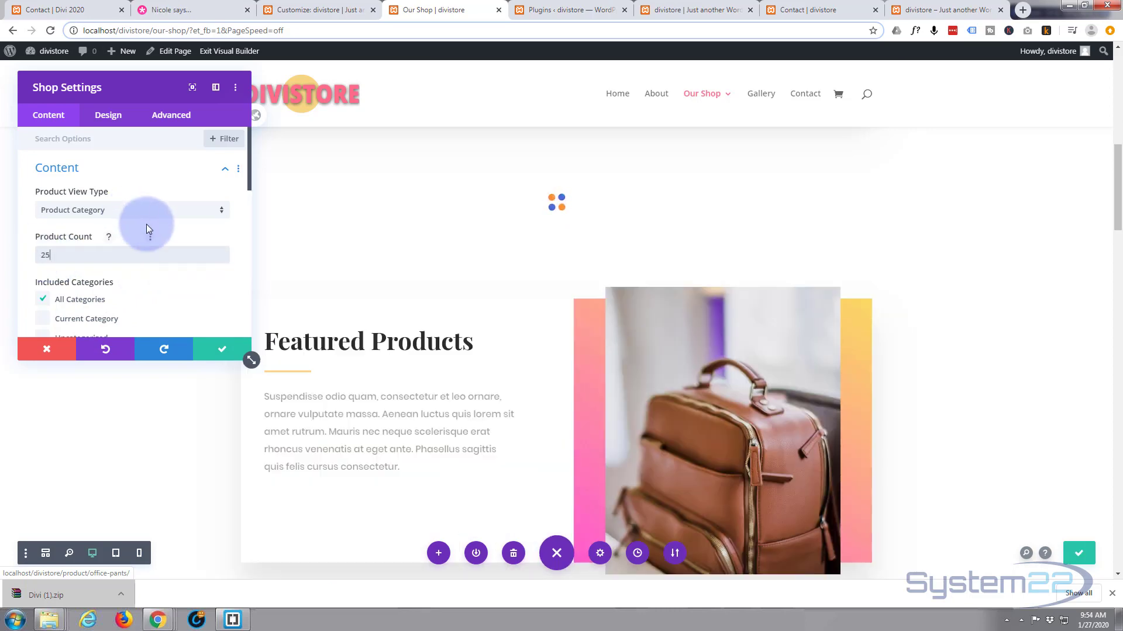
scroll(146, 224, down, 2)
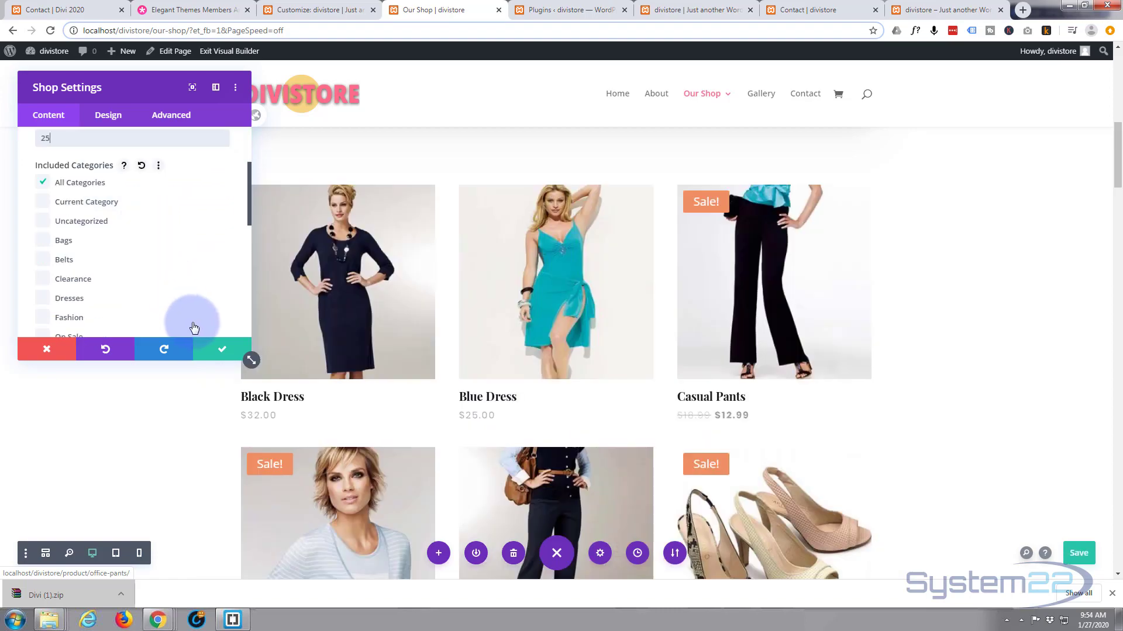
click(217, 345)
Set the product view type of the shop module below Featured Products to Sale Products.
scroll(413, 388, down, 13)
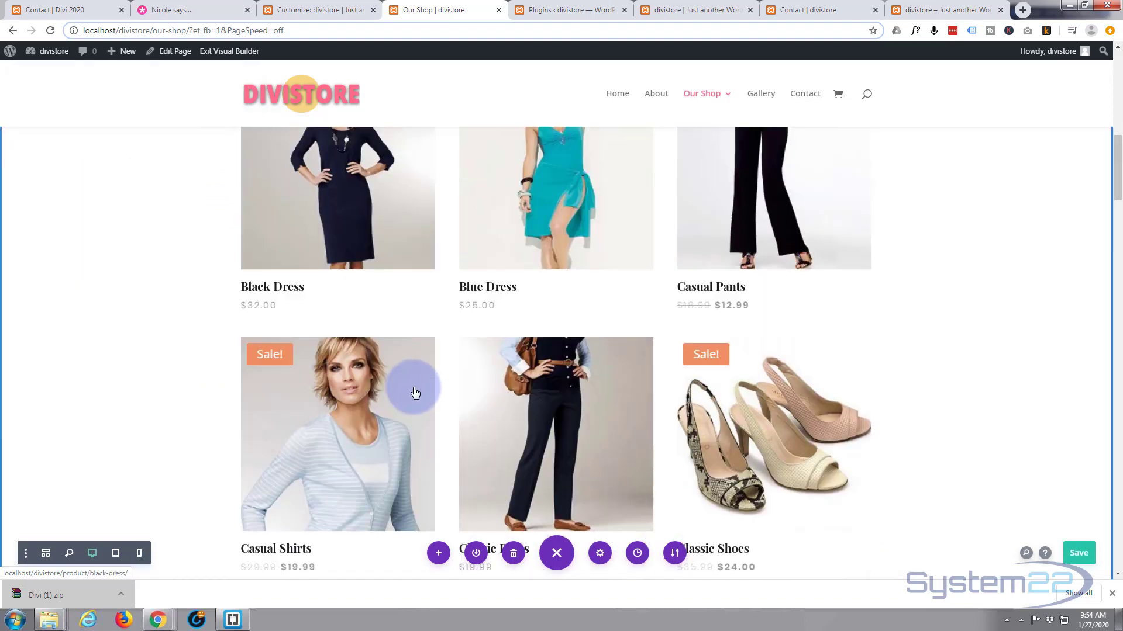
scroll(414, 391, down, 20)
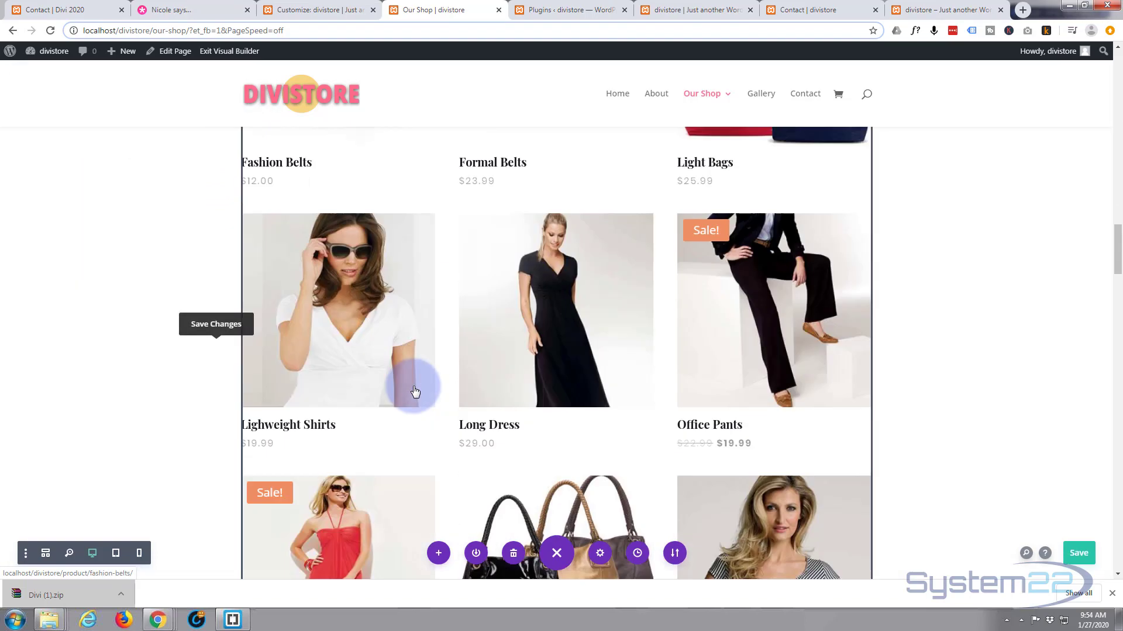
scroll(414, 391, down, 15)
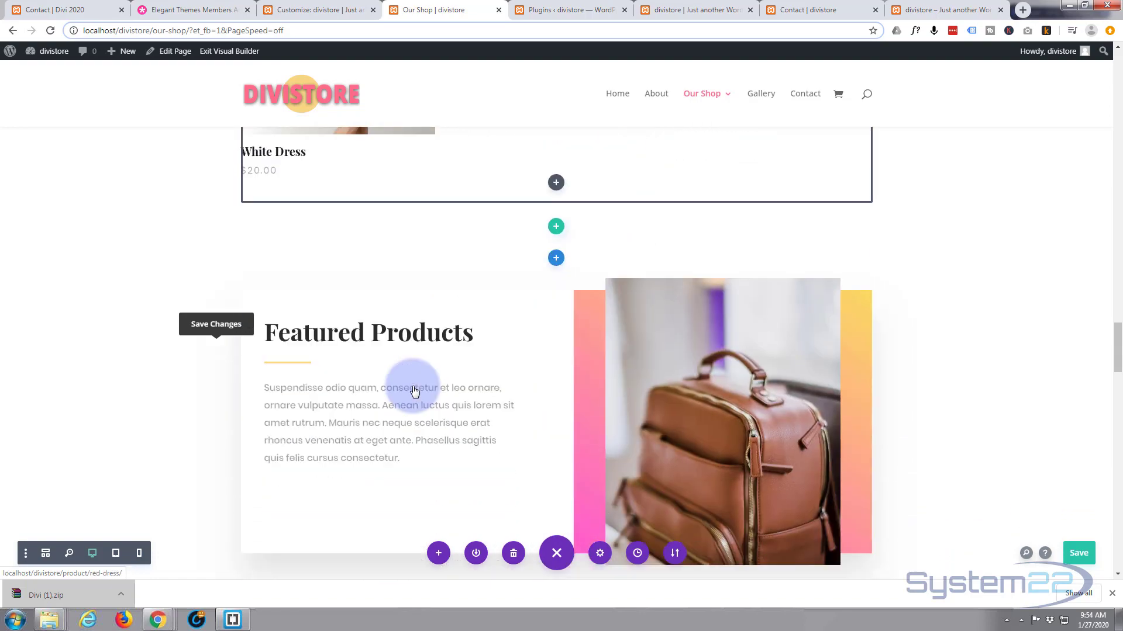
scroll(414, 392, down, 15)
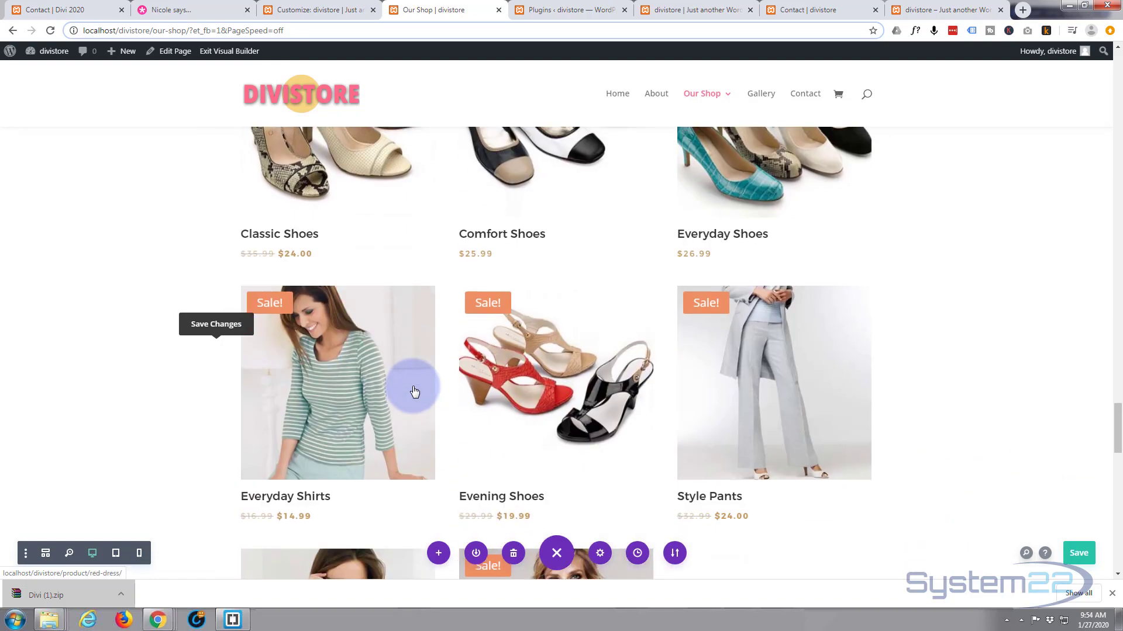
scroll(414, 391, down, 4)
scroll(413, 386, up, 10)
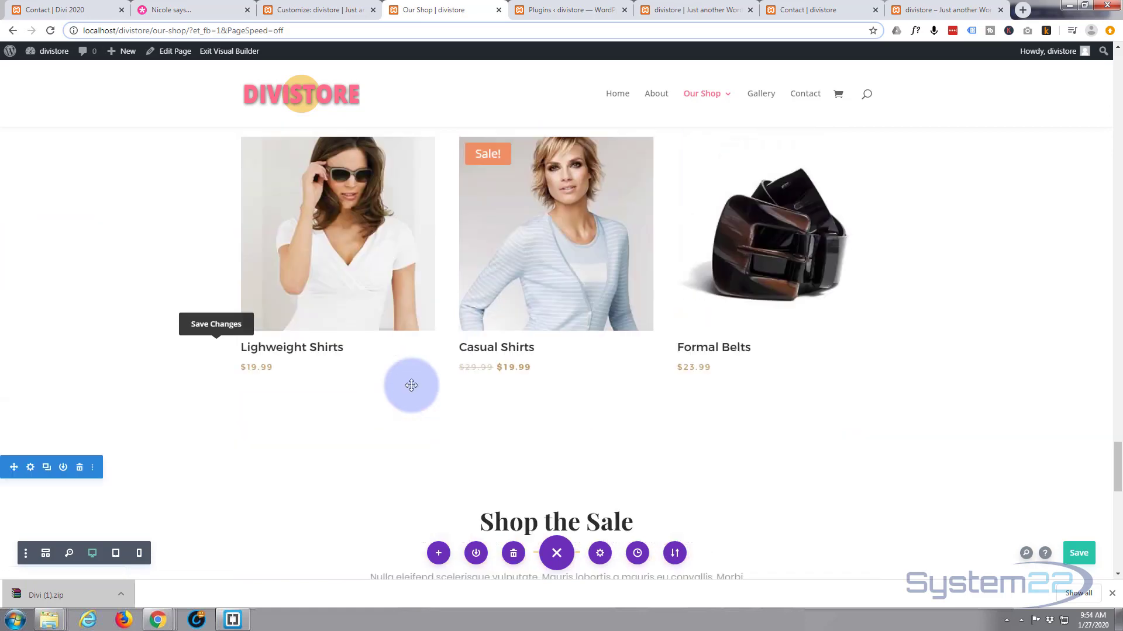
scroll(412, 385, up, 9)
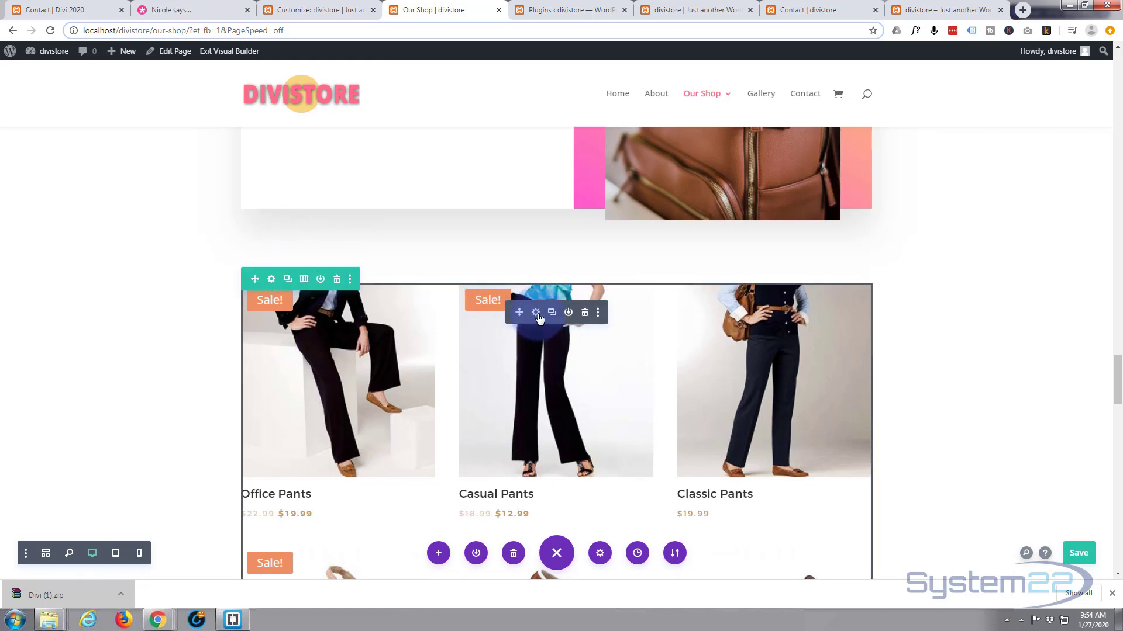
click(536, 314)
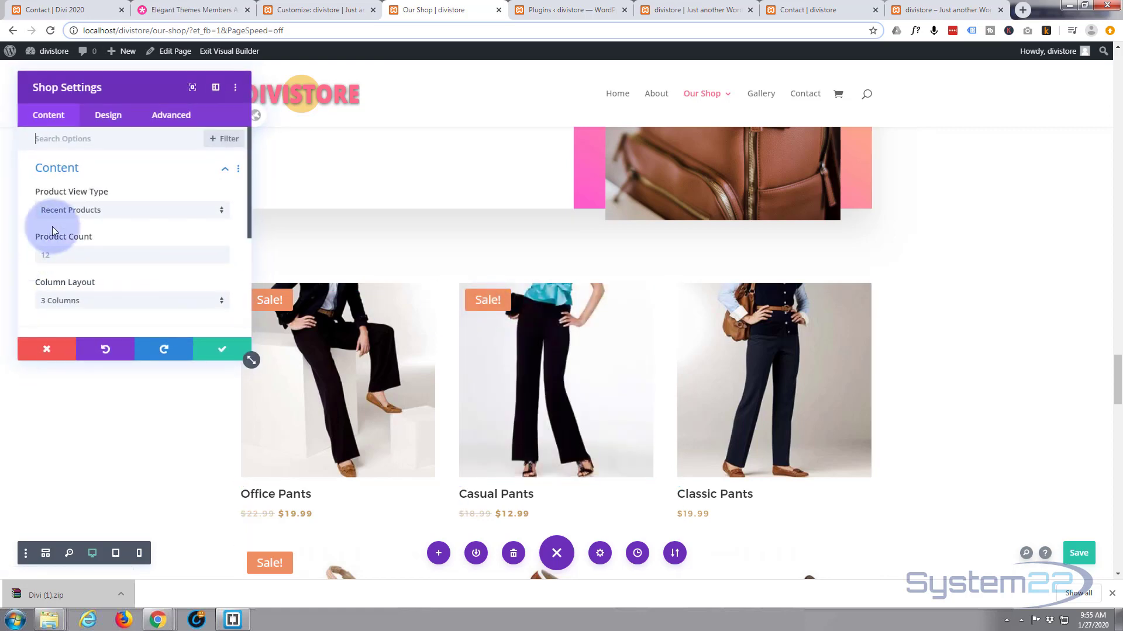
click(120, 212)
click(101, 261)
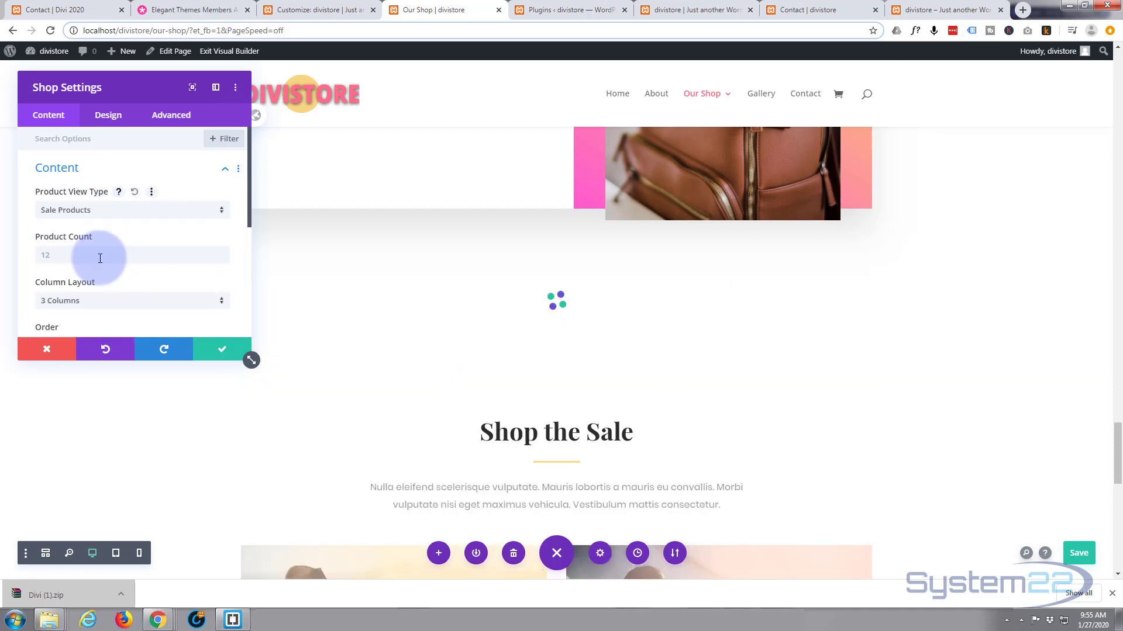
Set the sale badge color of the Featured Products shop module to #ff6a88 and save the module settings.
click(111, 117)
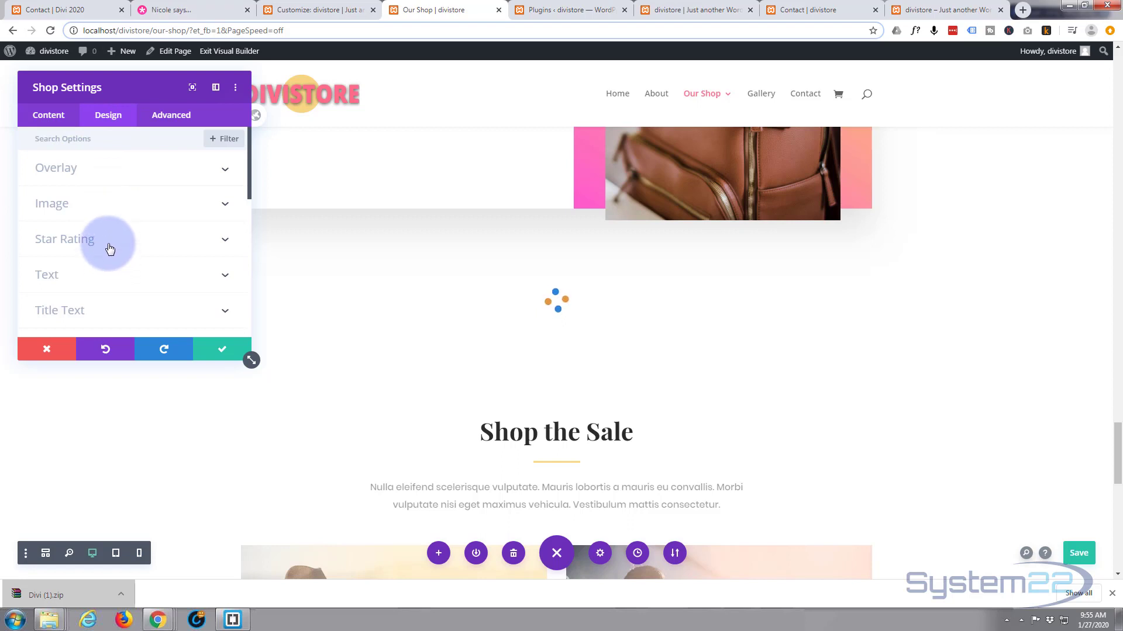
scroll(111, 260, down, 2)
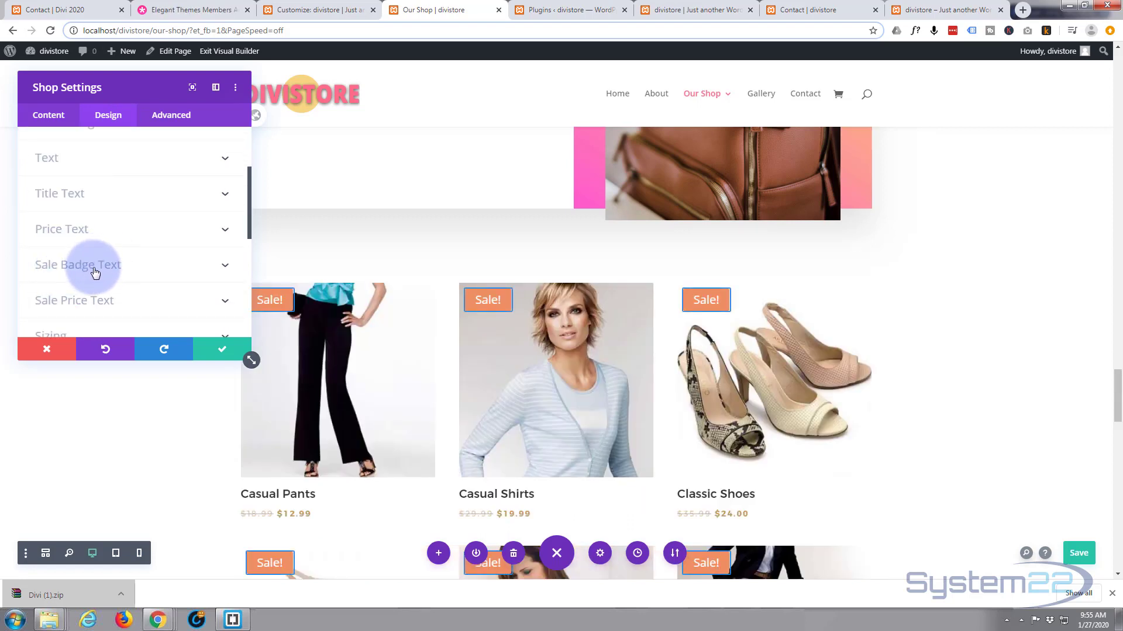
click(95, 273)
click(47, 199)
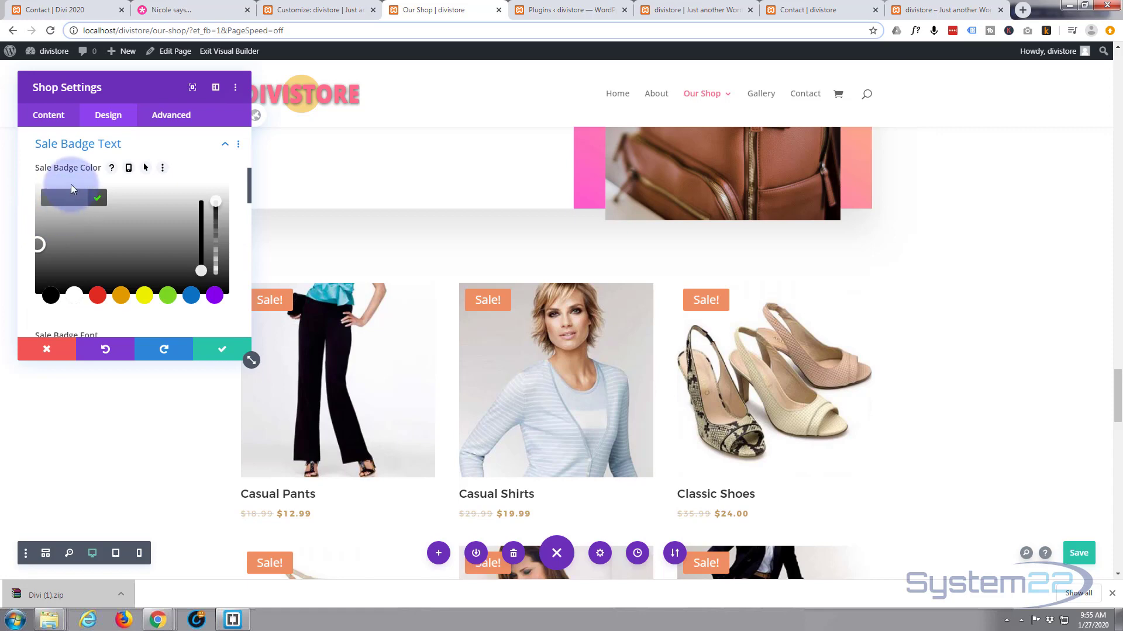
text(#ff6a88)
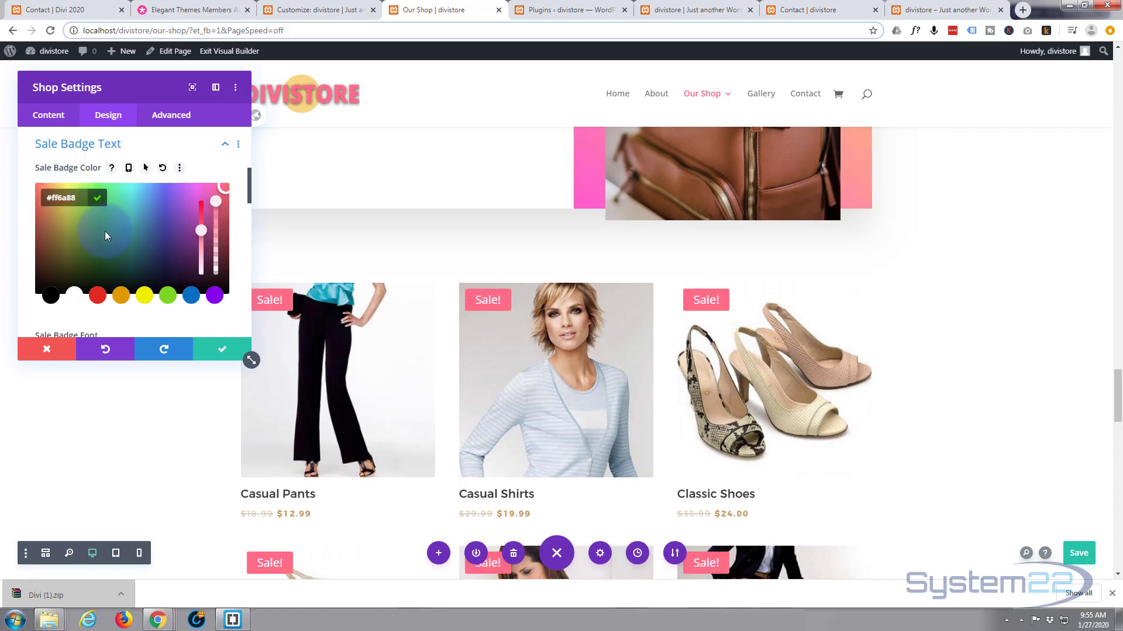
click(222, 349)
Set the sale badge color of the shop module below Summer Fashion to #ff6a88 and save the module settings.
scroll(209, 403, up, 10)
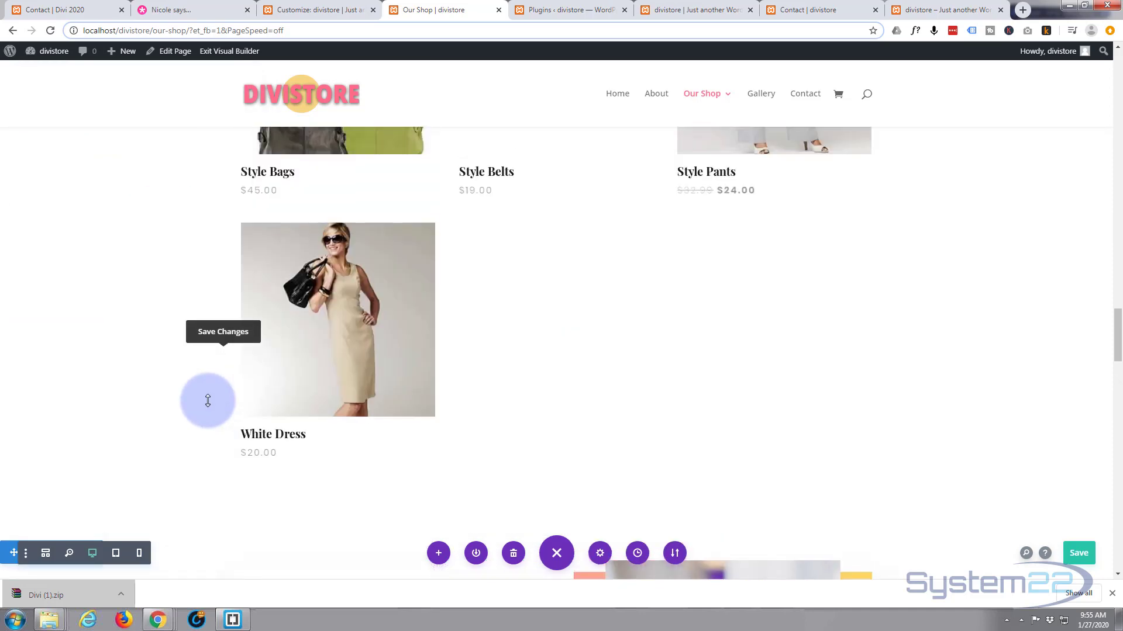
scroll(208, 400, up, 8)
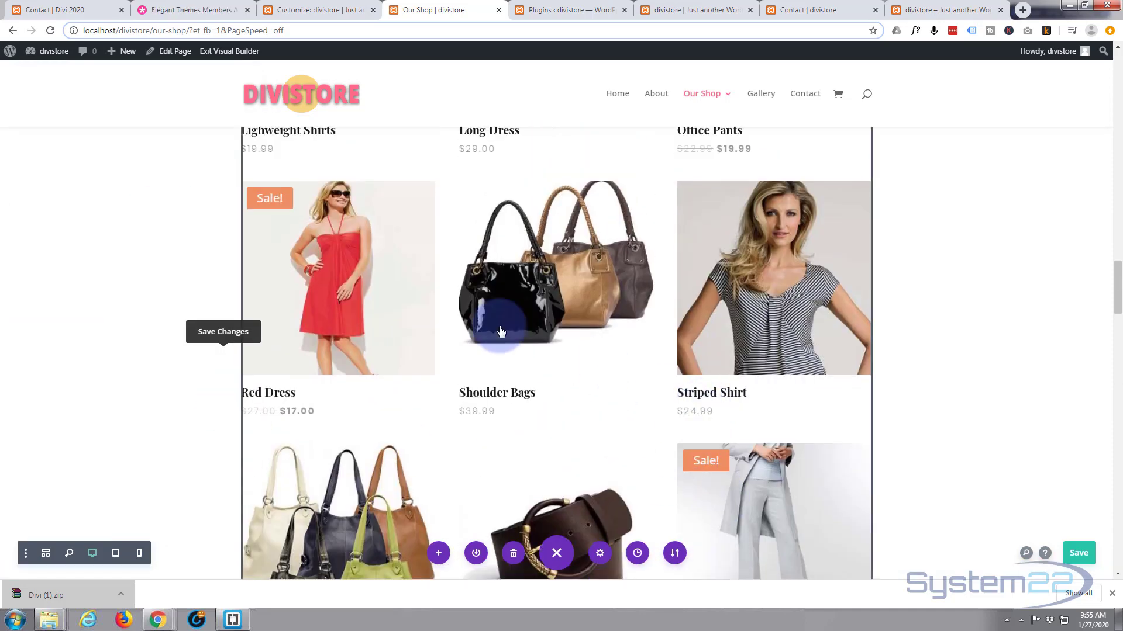
scroll(441, 290, up, 10)
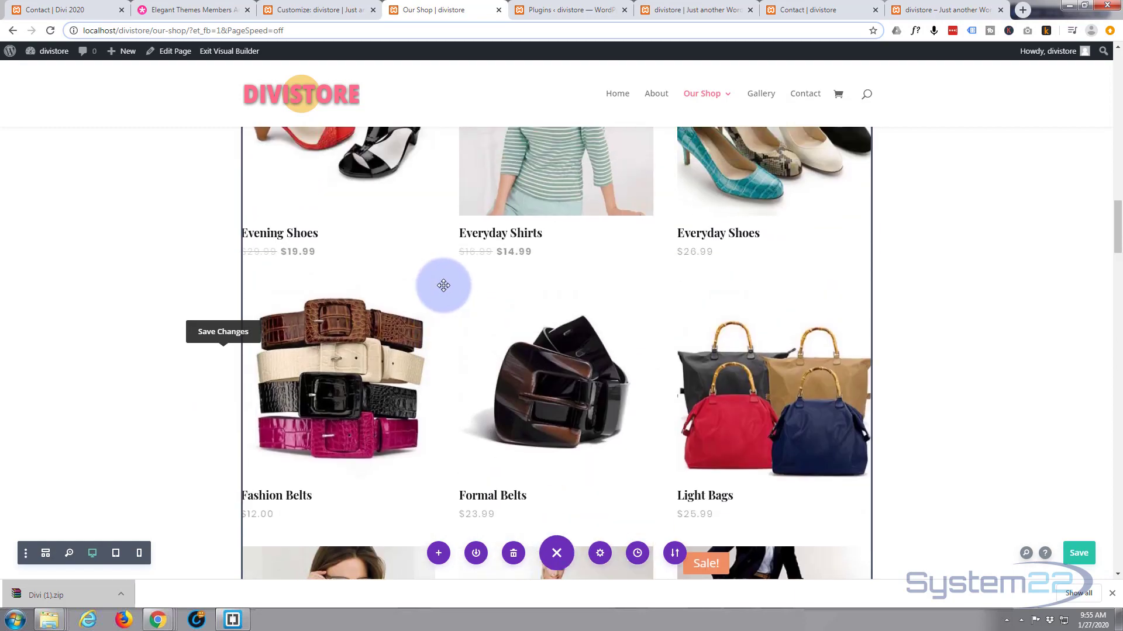
scroll(444, 285, up, 15)
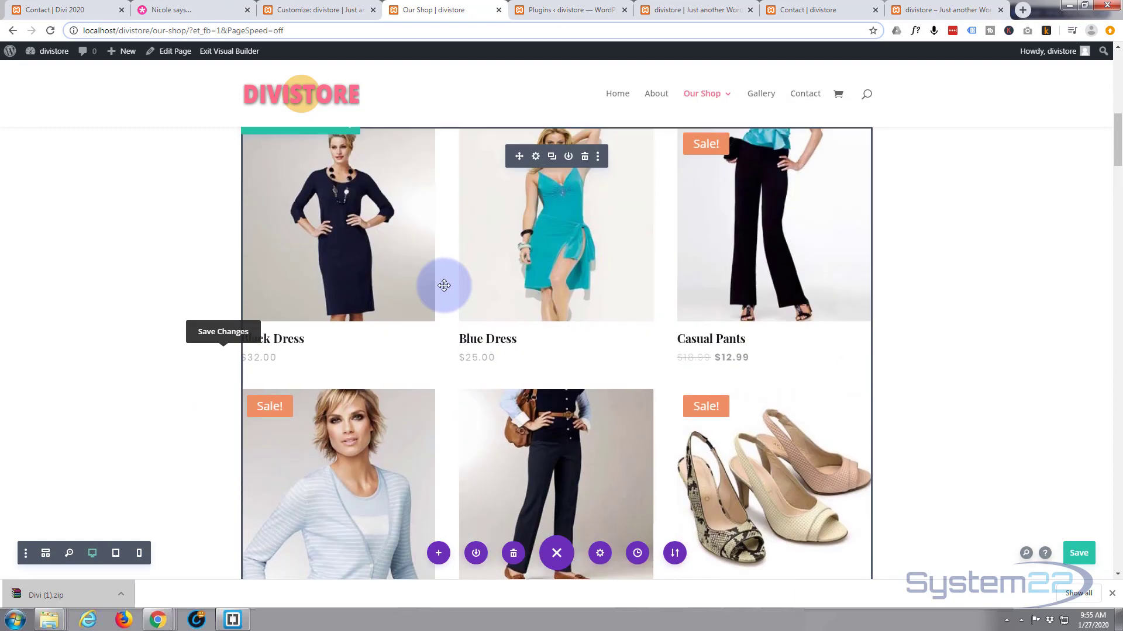
scroll(444, 285, up, 6)
scroll(445, 287, down, 2)
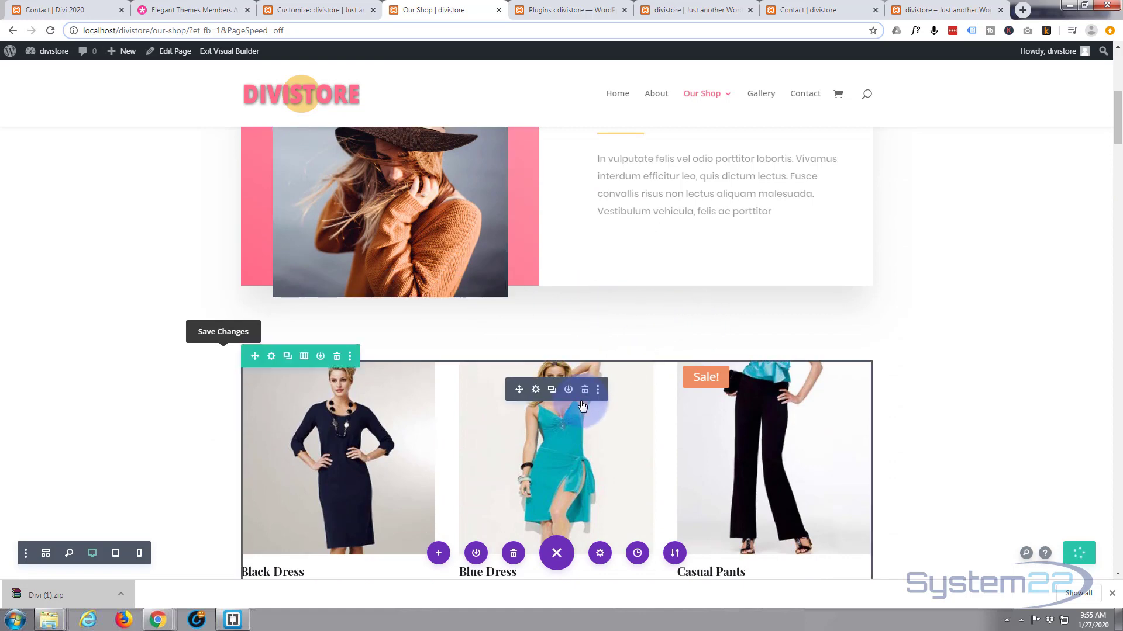
click(535, 391)
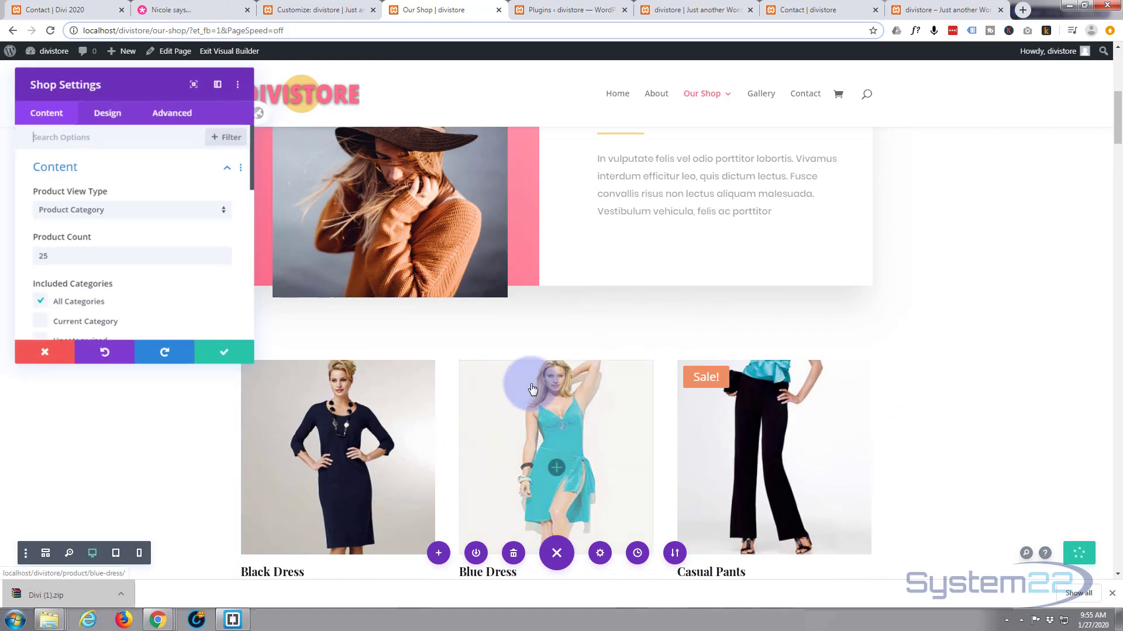
click(76, 245)
click(75, 129)
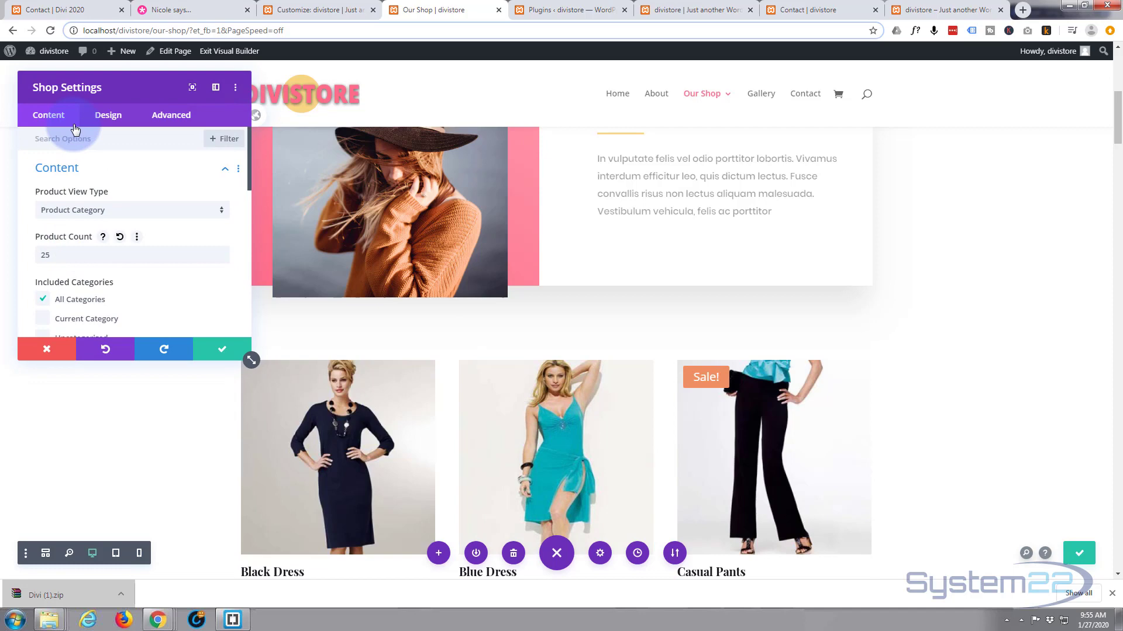
click(107, 117)
scroll(117, 181, down, 5)
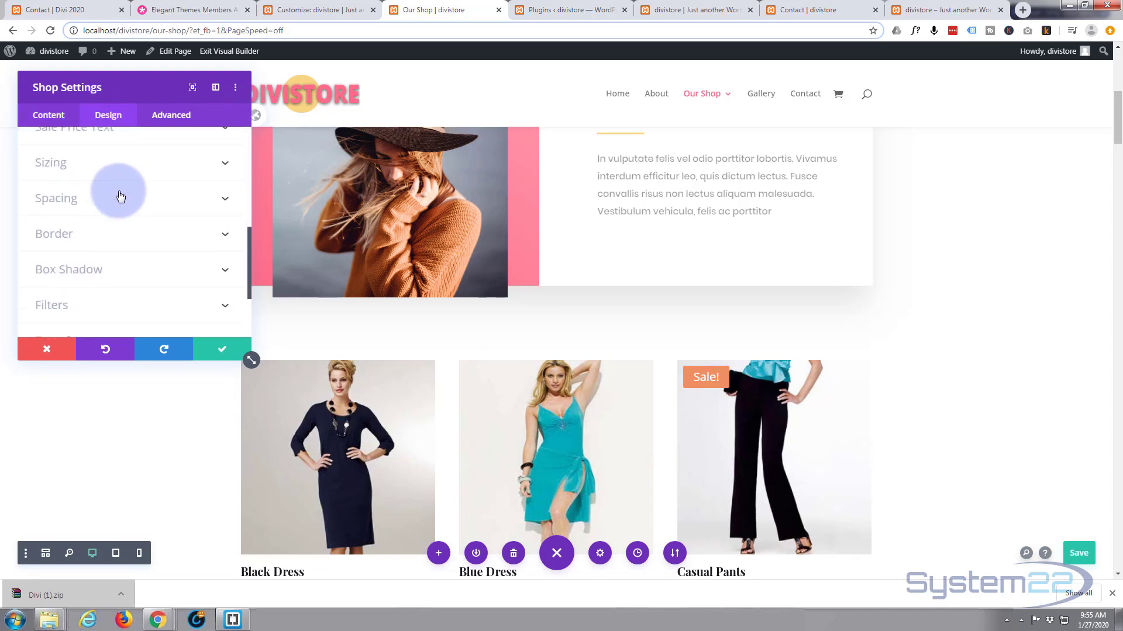
scroll(120, 198, up, 2)
click(120, 150)
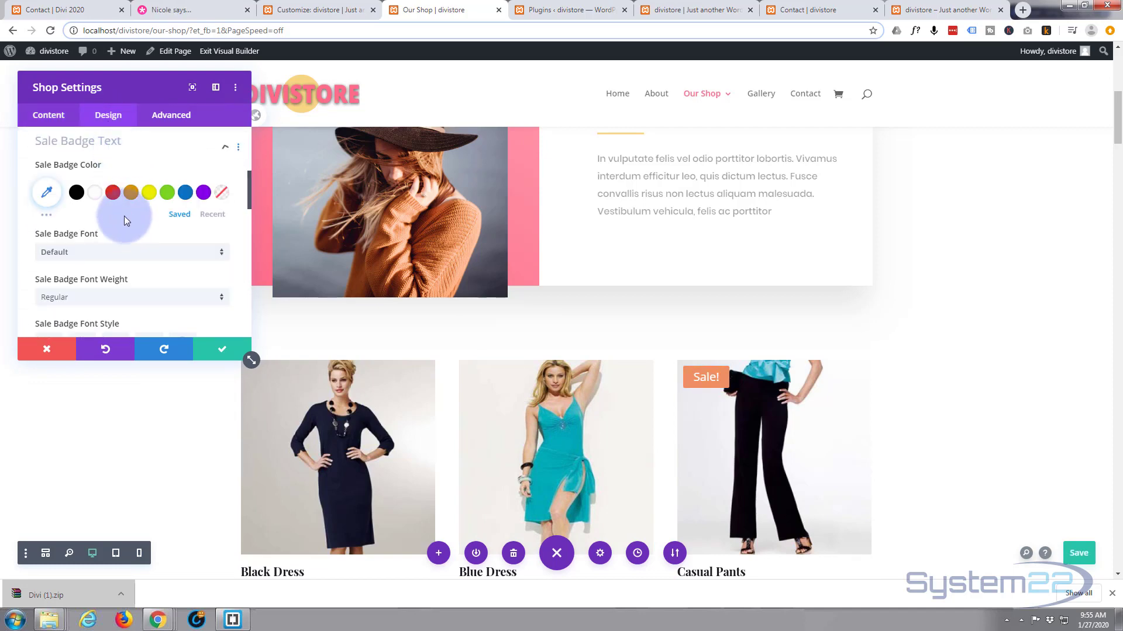
scroll(128, 178, up, 4)
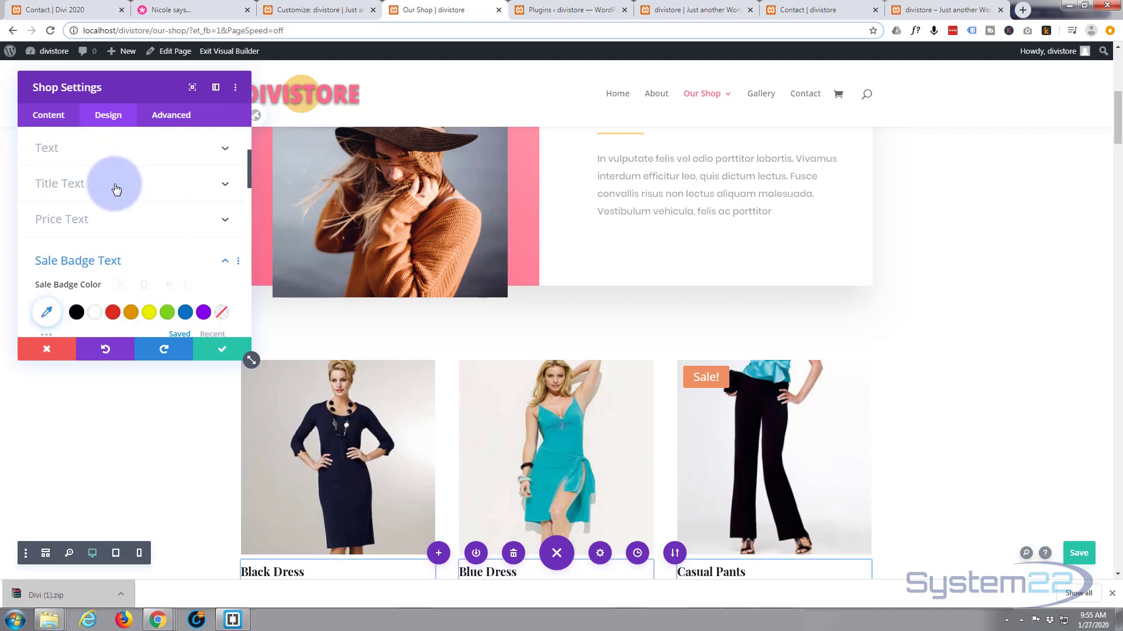
click(47, 314)
text(#ff6a88)
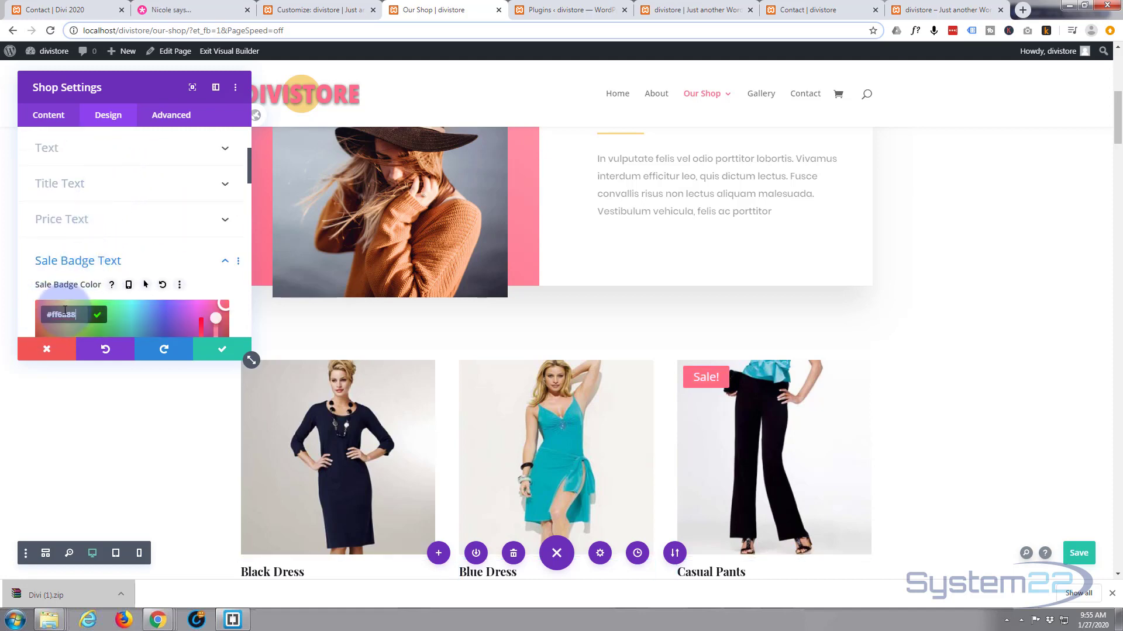
click(223, 351)
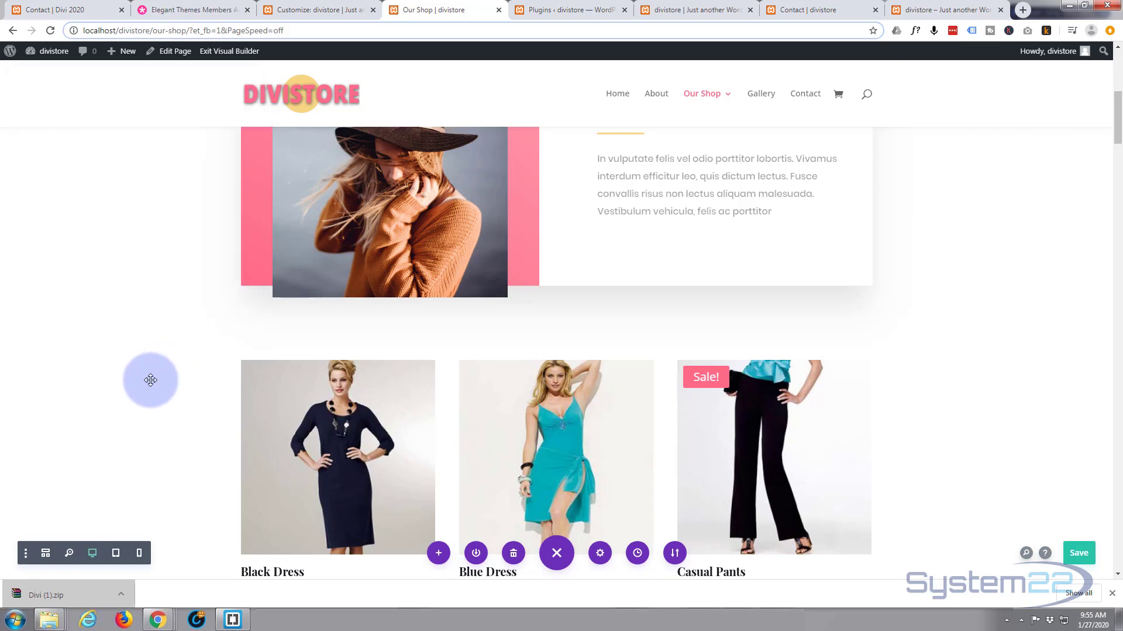
Save the pink Our Shop header section to the Divi Library under a layout name, and save the page.
scroll(130, 403, up, 8)
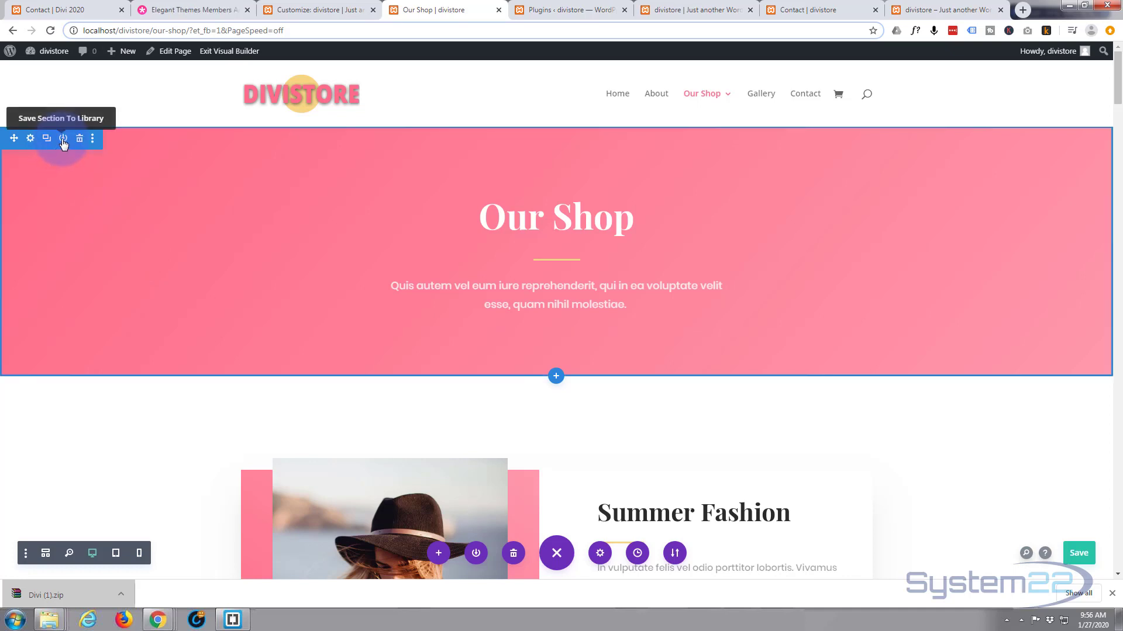
click(63, 140)
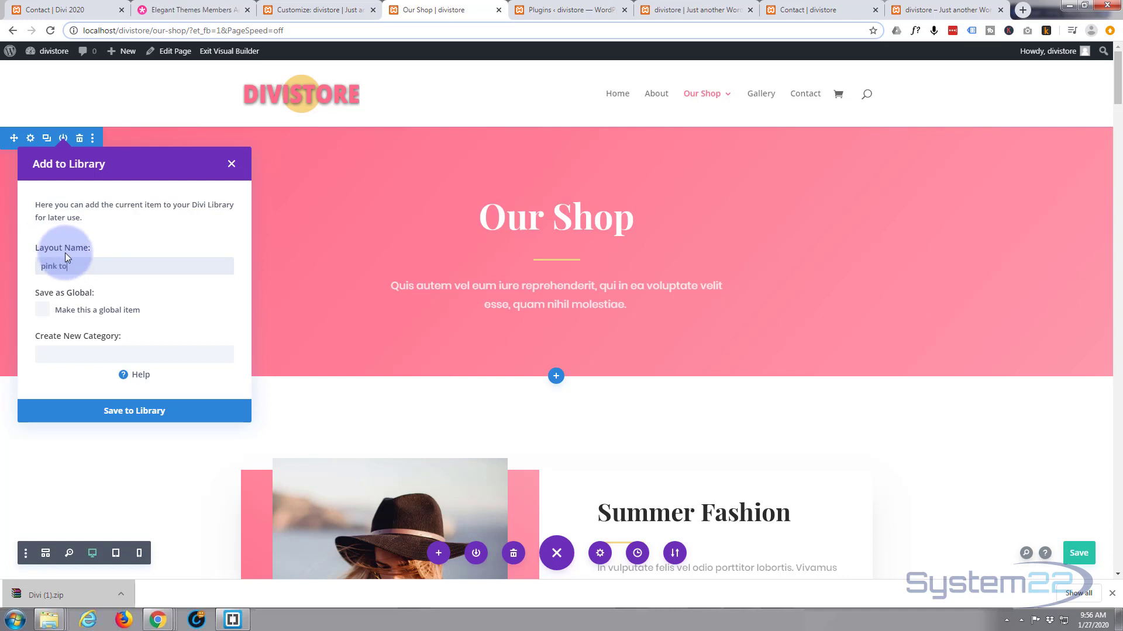
click(124, 411)
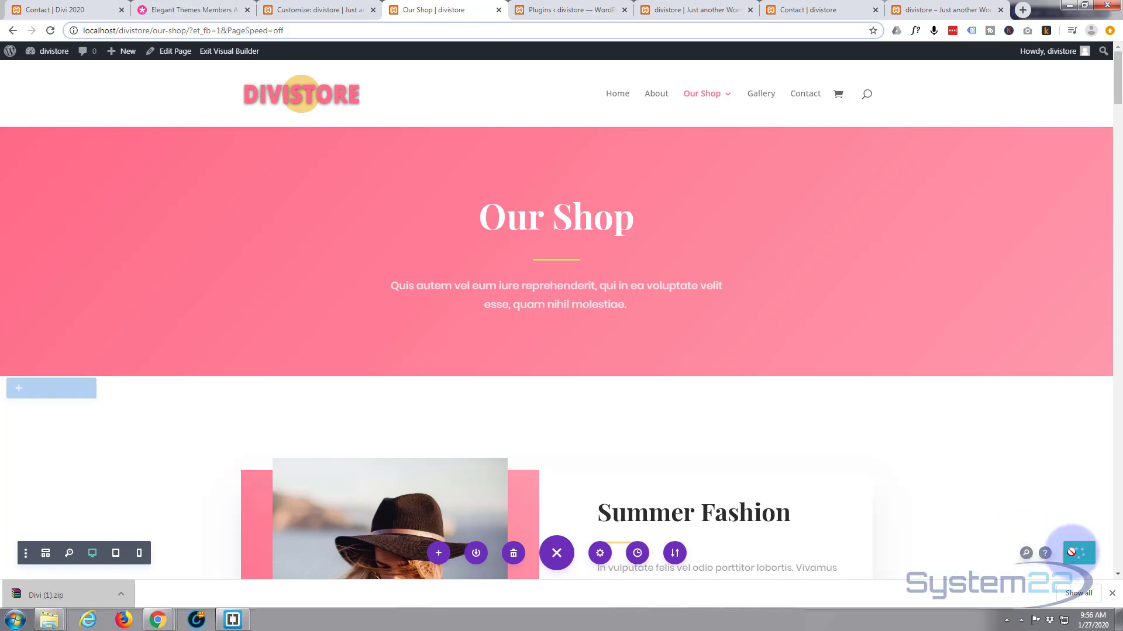
Exit the Visual Builder and examine the product listings and sale badges on the live Our Shop page.
click(231, 52)
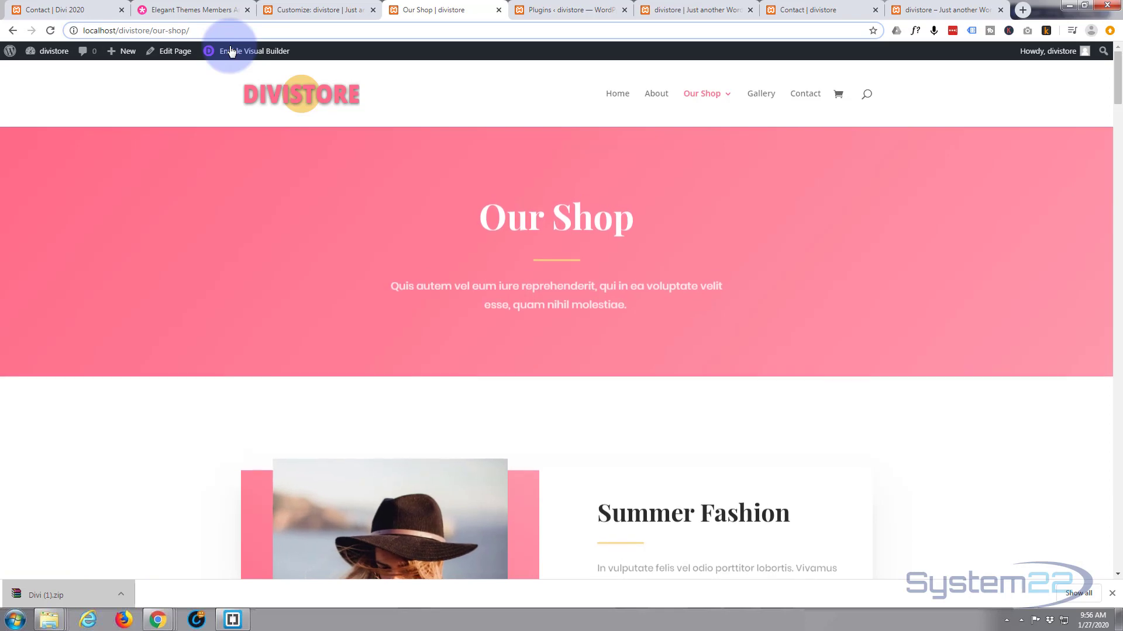
scroll(255, 212, down, 9)
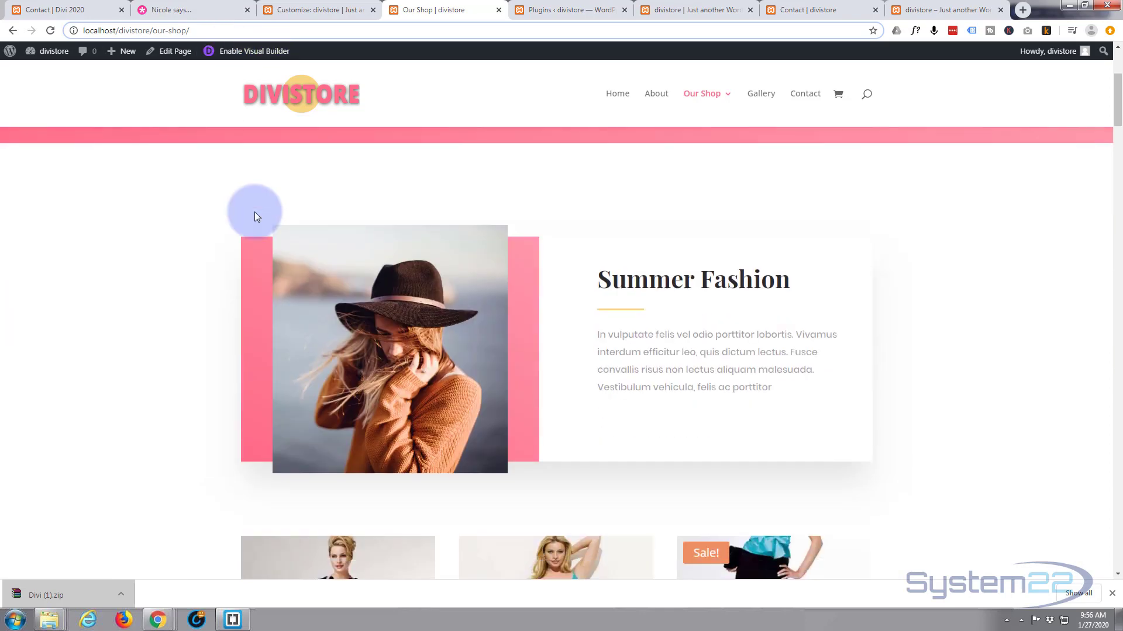
scroll(254, 212, down, 7)
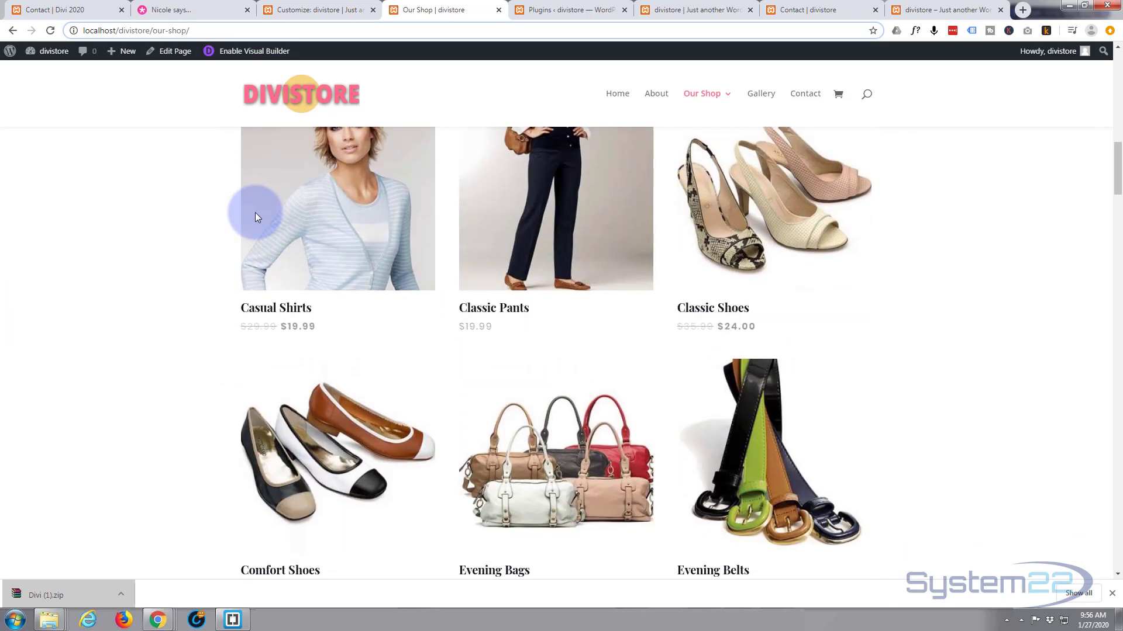
scroll(256, 218, down, 10)
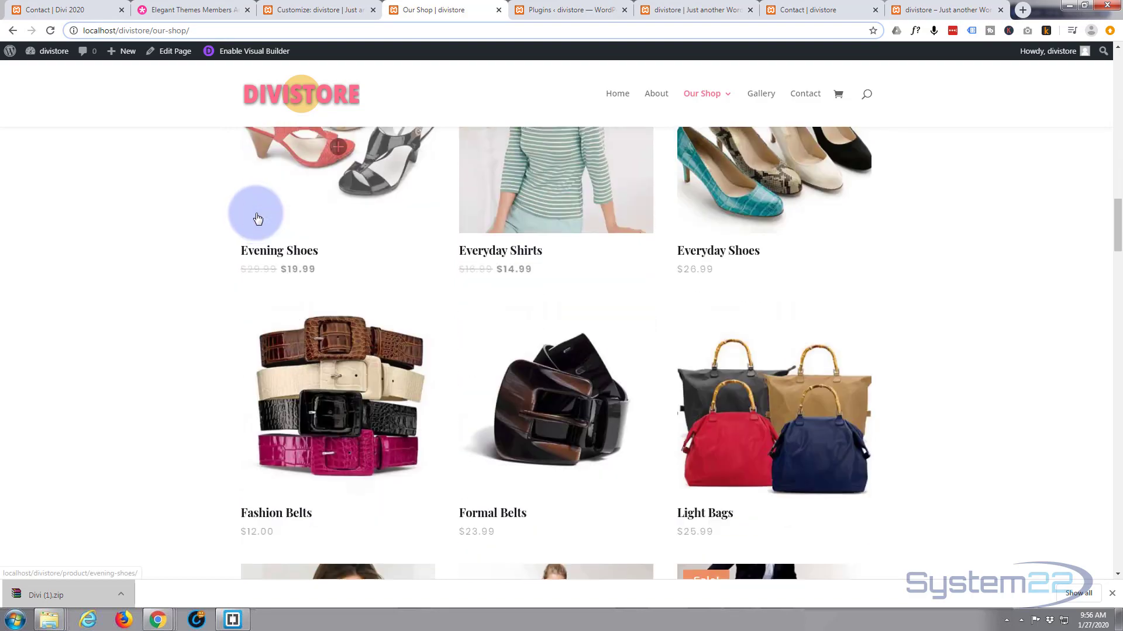
scroll(257, 219, down, 12)
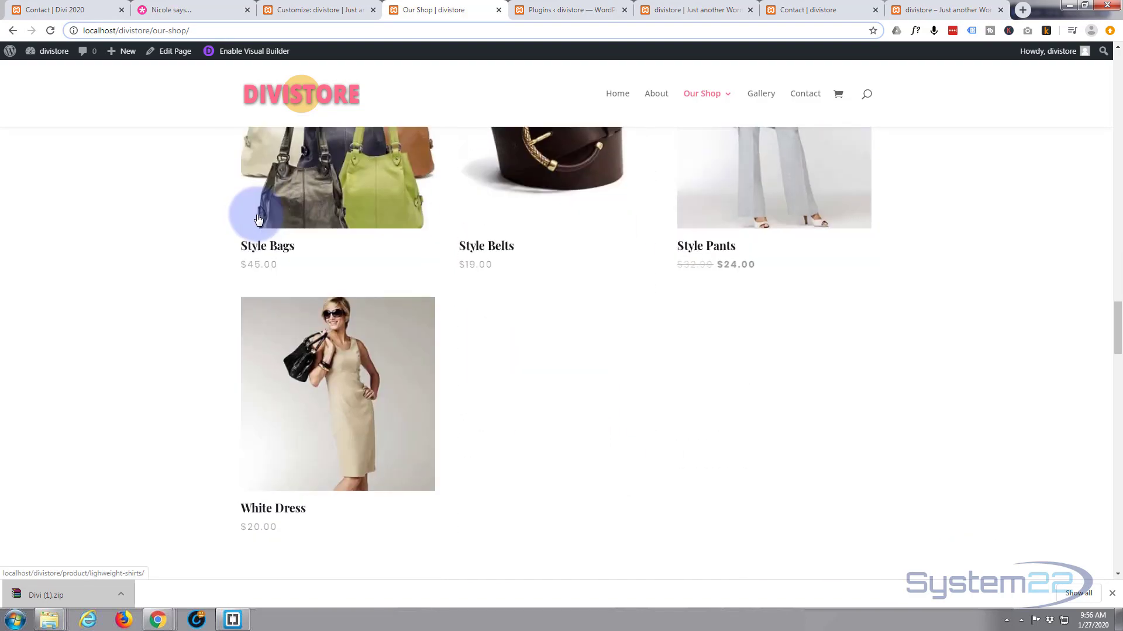
scroll(258, 219, down, 15)
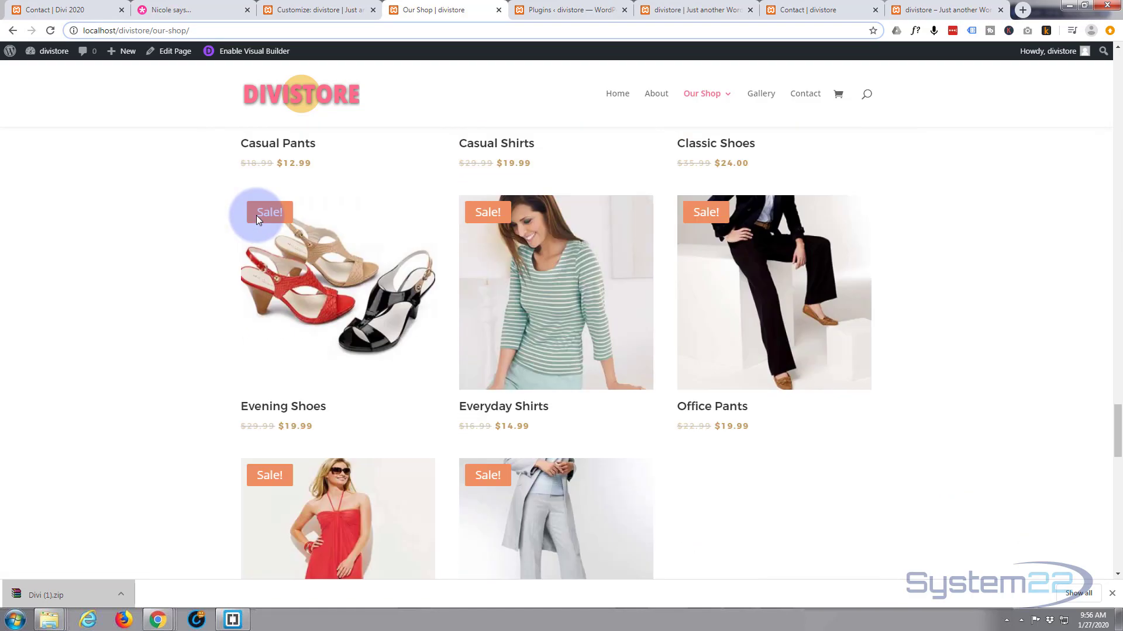
scroll(256, 218, down, 9)
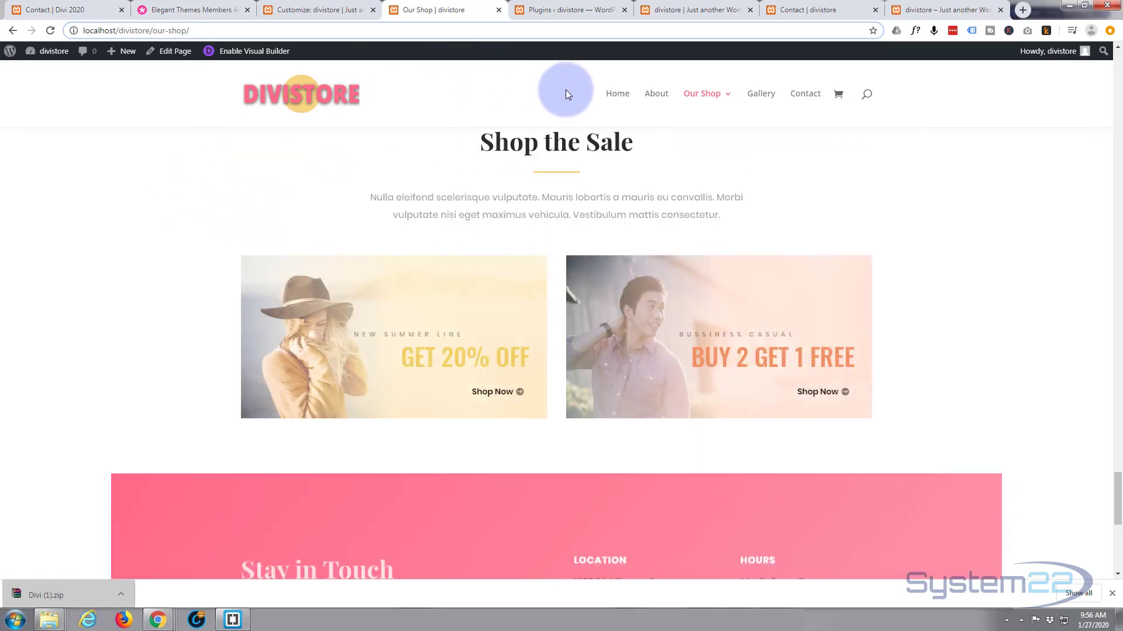
Open the Dresses category from the Our Shop navigation and examine its product grid, sidebar and footer.
mouse_move(709, 93)
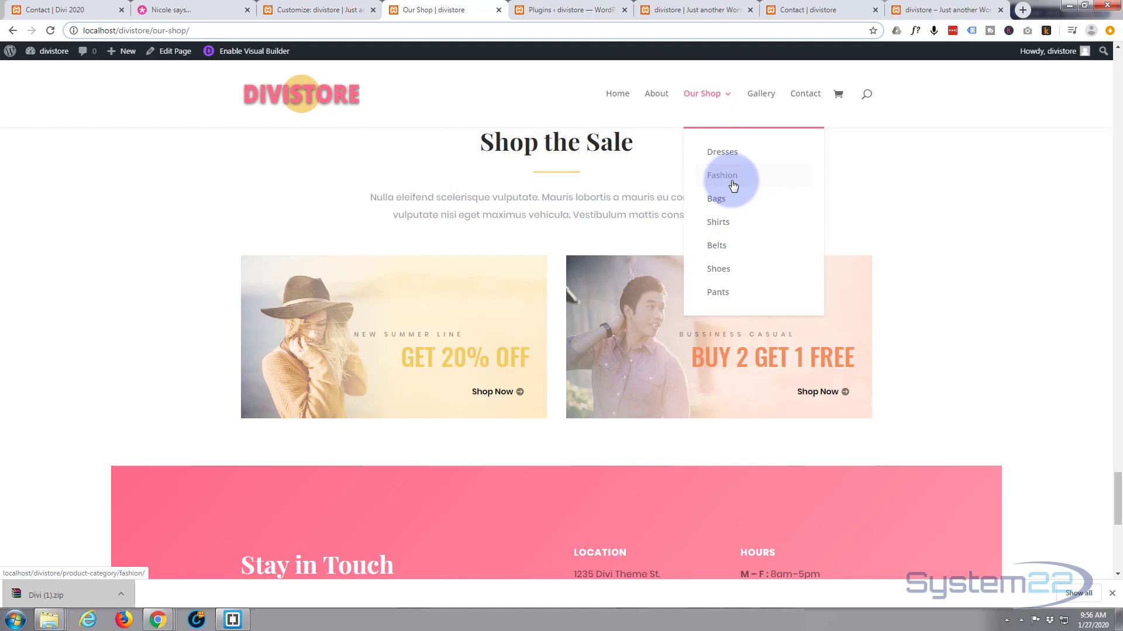
click(725, 160)
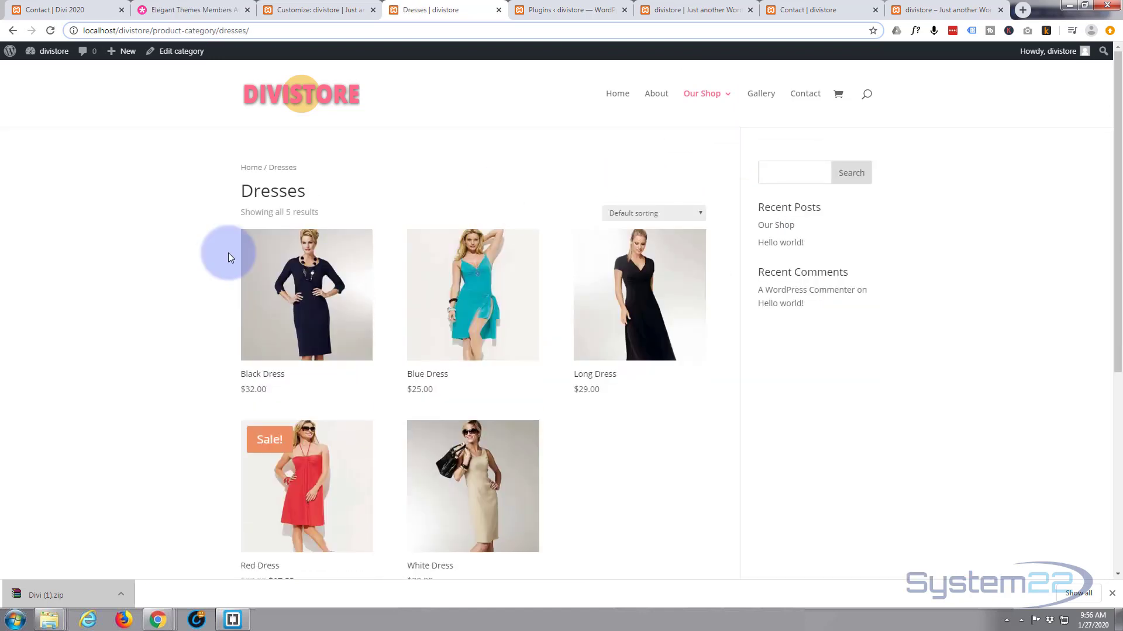
scroll(193, 264, down, 6)
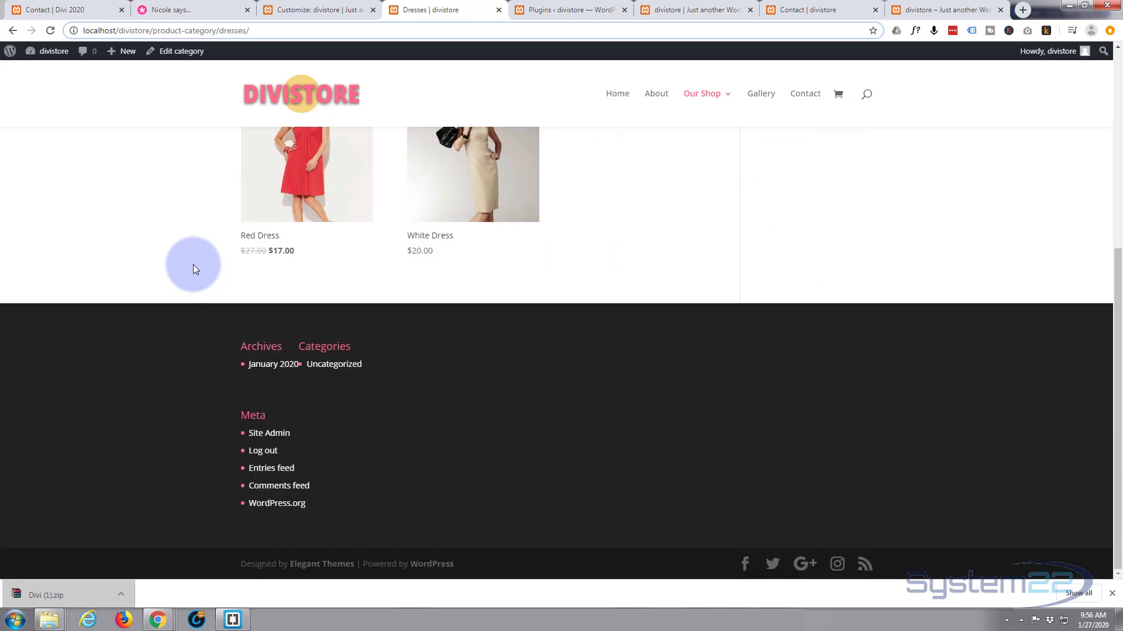
scroll(193, 264, up, 6)
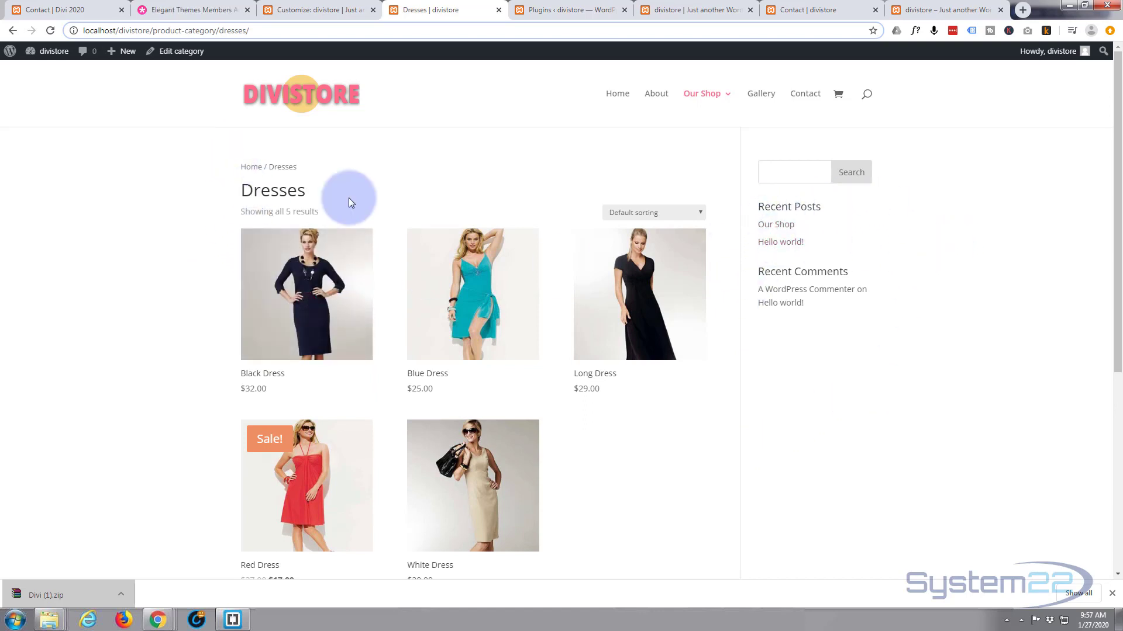
scroll(56, 277, down, 5)
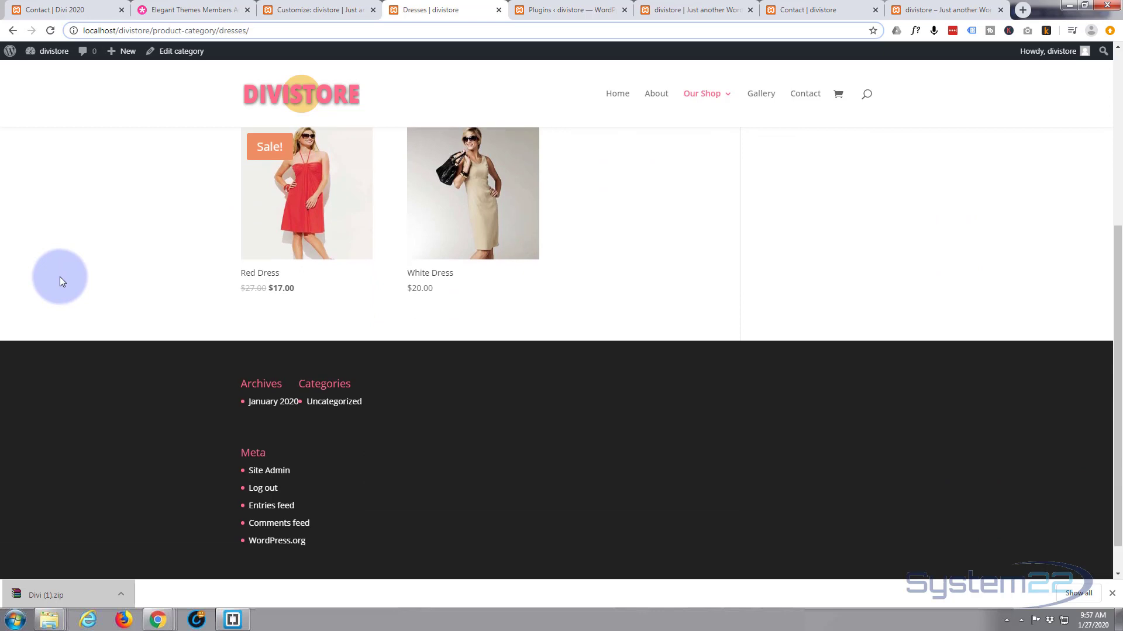
scroll(60, 278, up, 5)
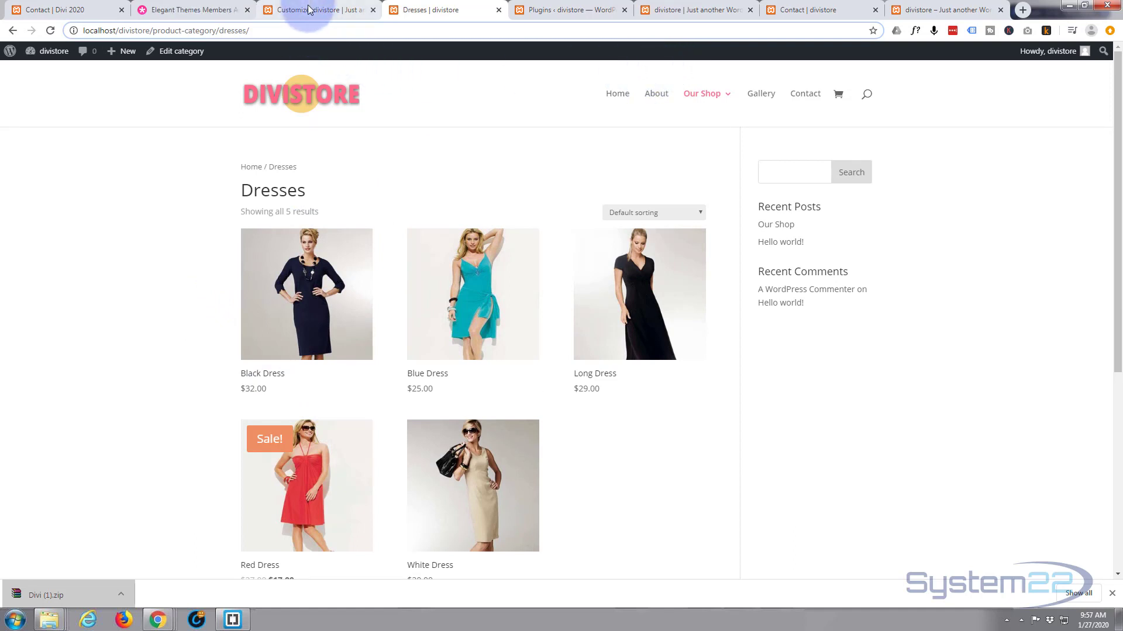
Close the theme Customizer and open the Divi Theme Builder in the WordPress admin.
mouse_move(26, 52)
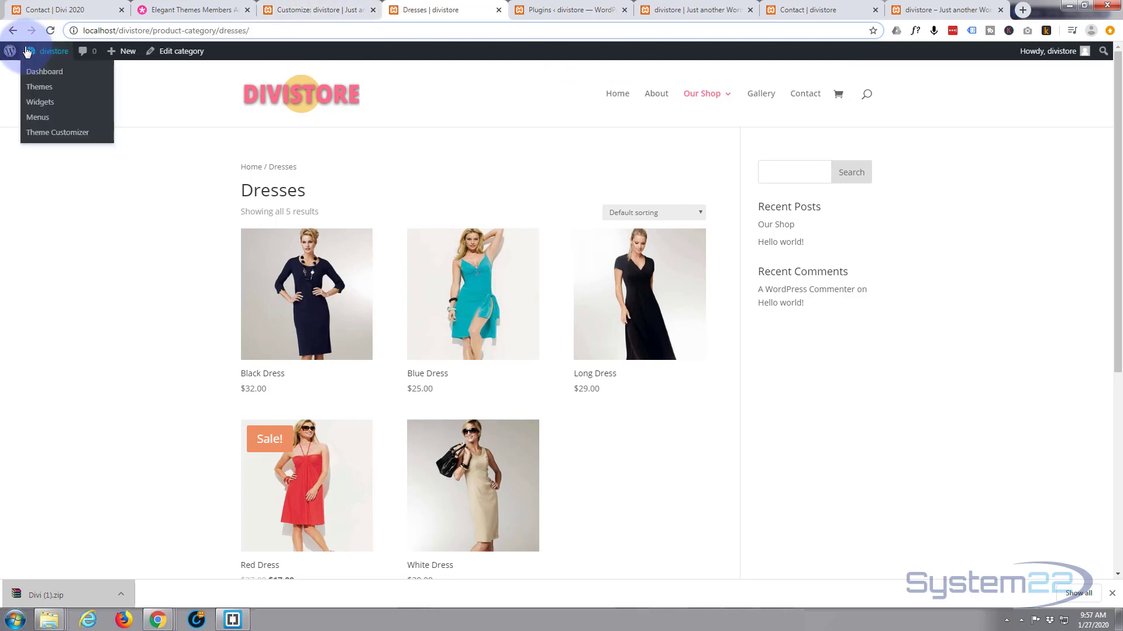
click(297, 9)
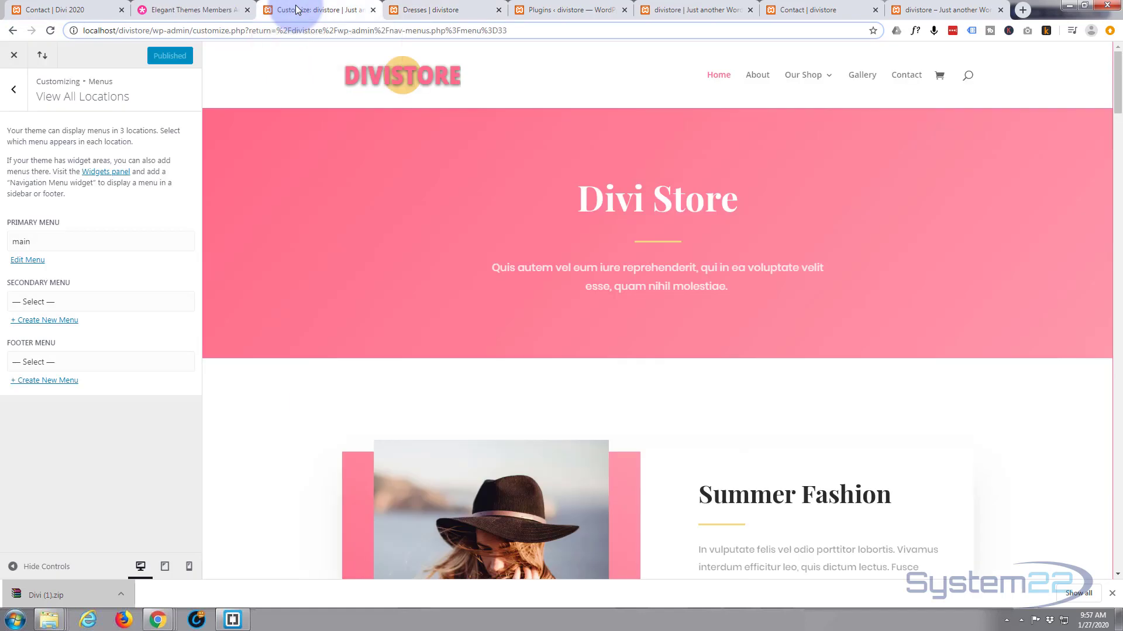
click(13, 51)
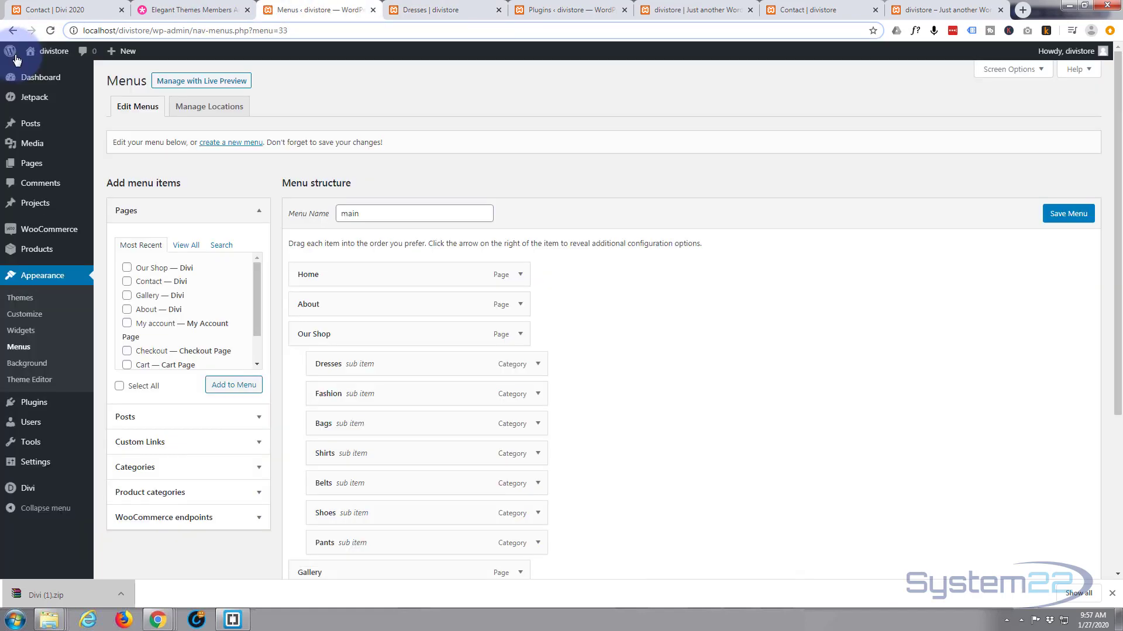
mouse_move(39, 493)
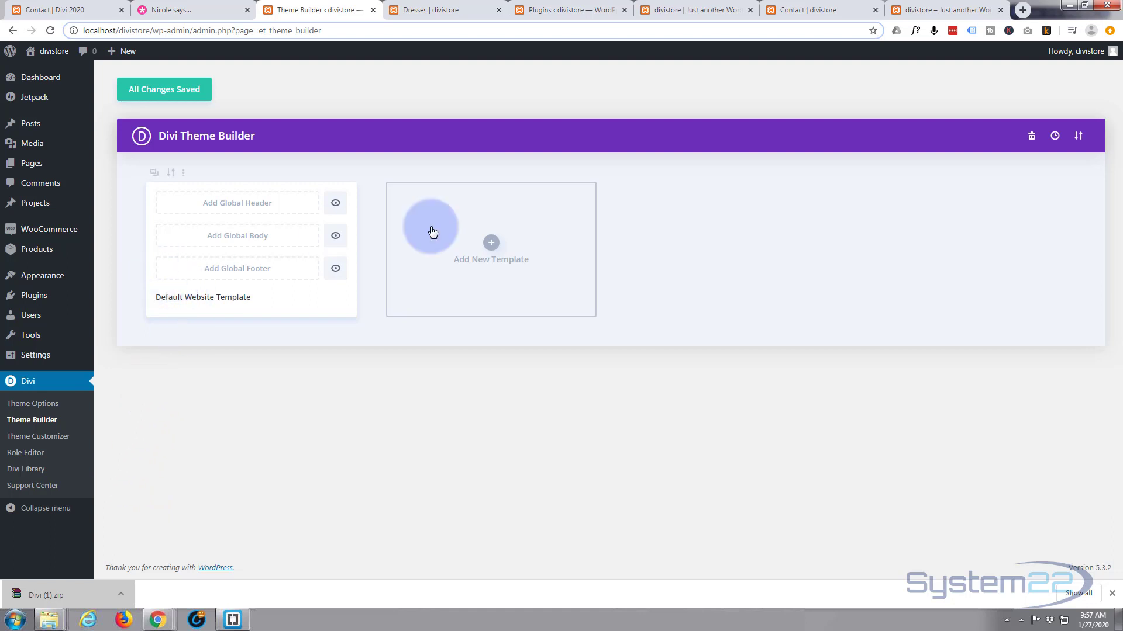
Create a new Theme Builder template assigned to All Product Category Pages.
click(491, 245)
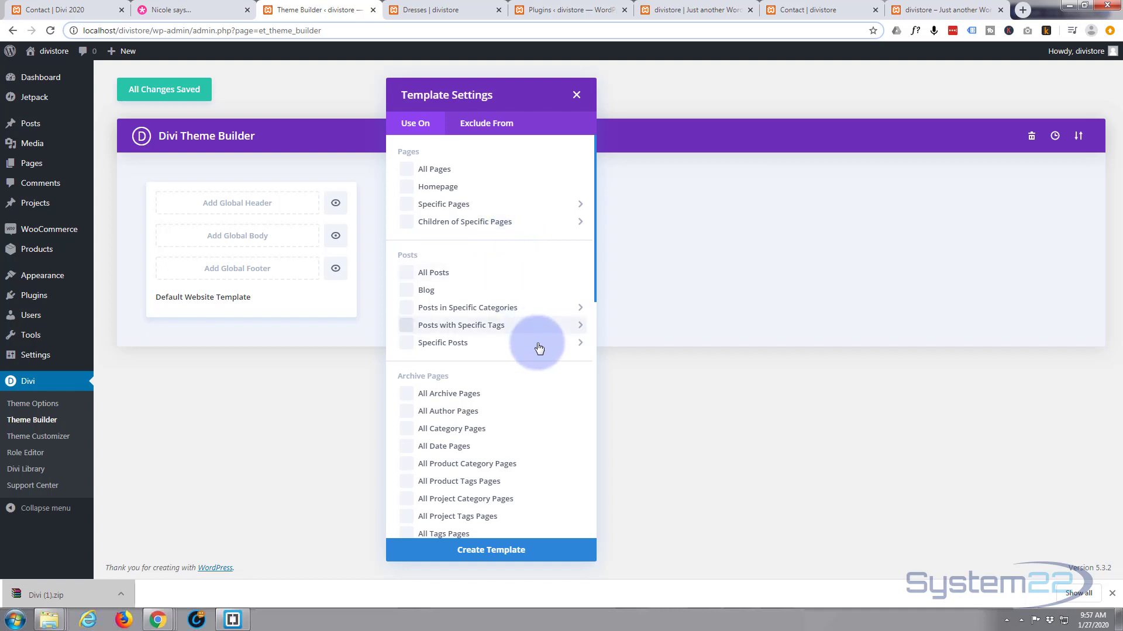
mouse_move(536, 346)
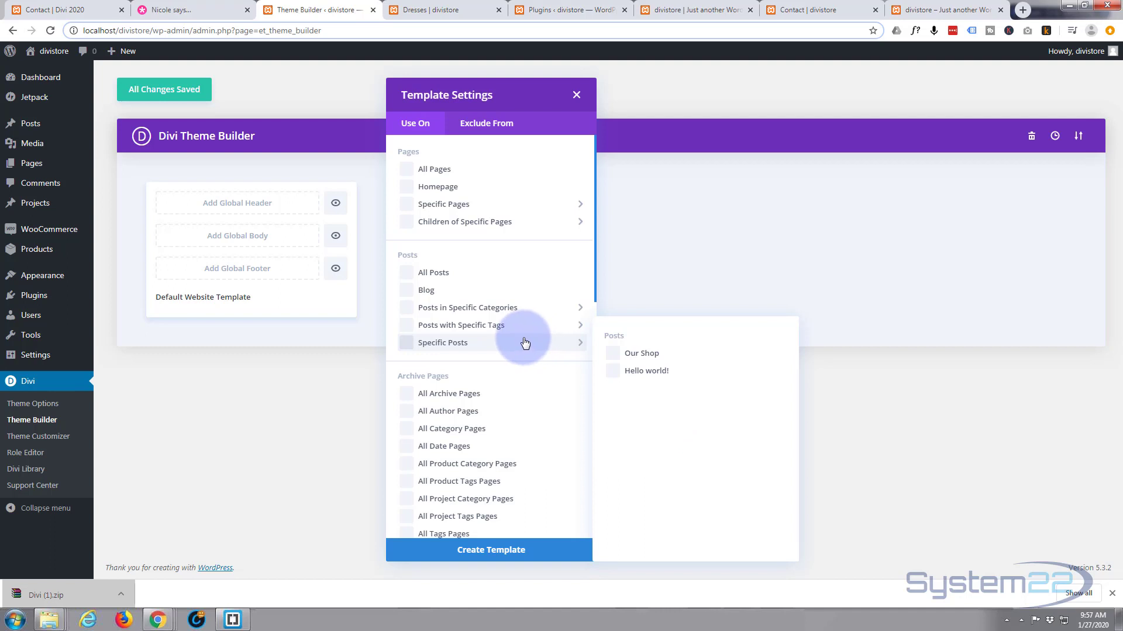
scroll(523, 342, down, 1)
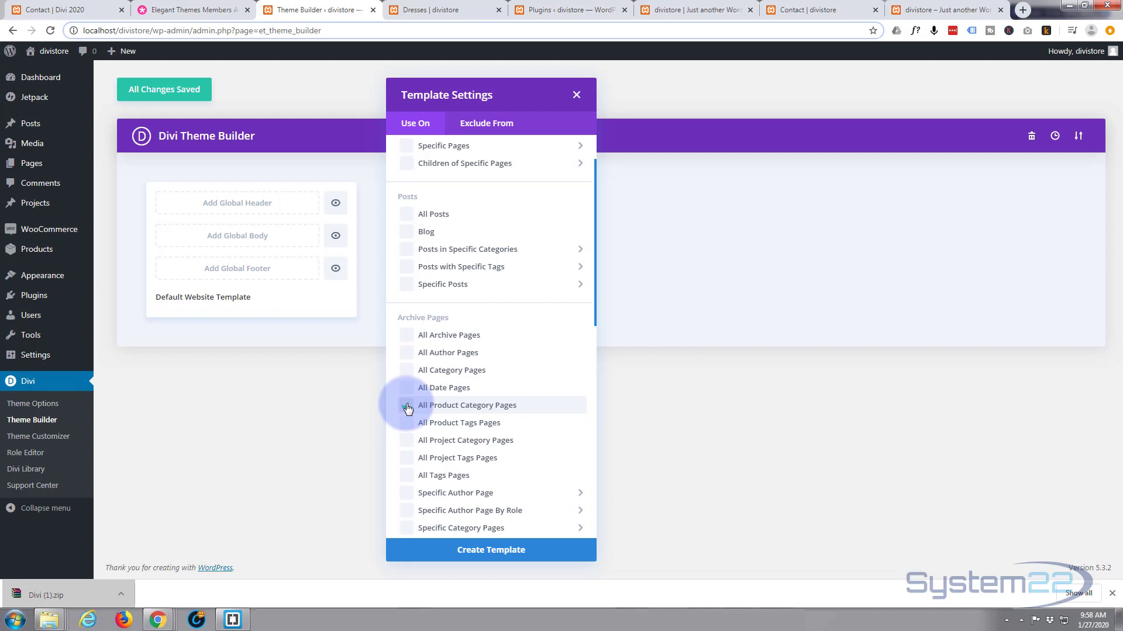
click(483, 552)
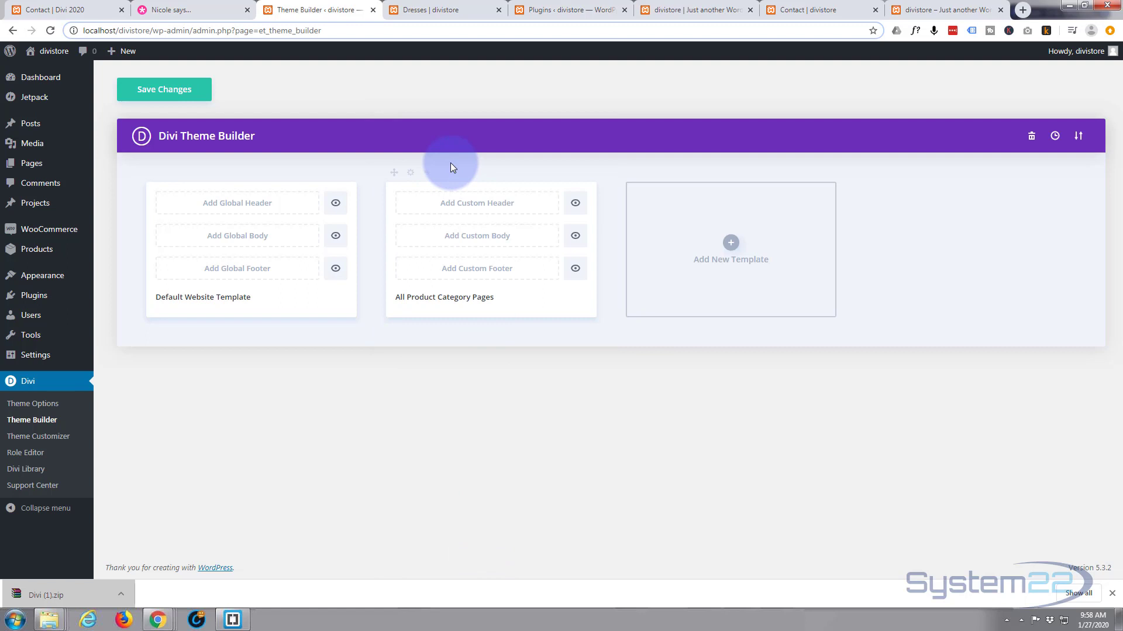
Start building a custom body from scratch for the All Product Category Pages template, without inserting a row.
click(473, 236)
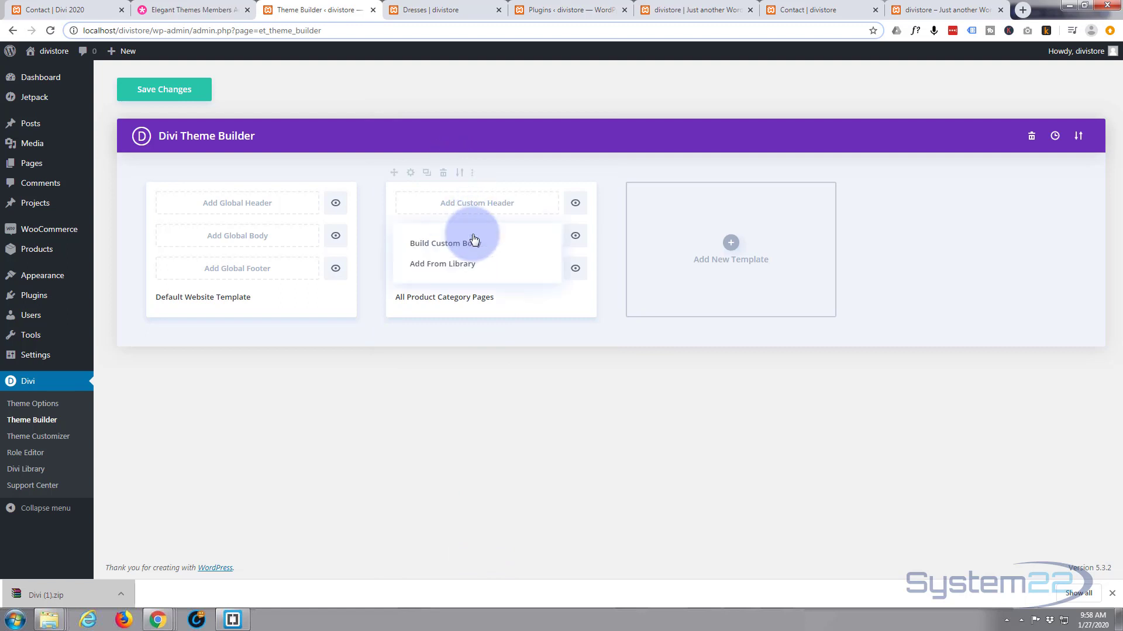
click(446, 251)
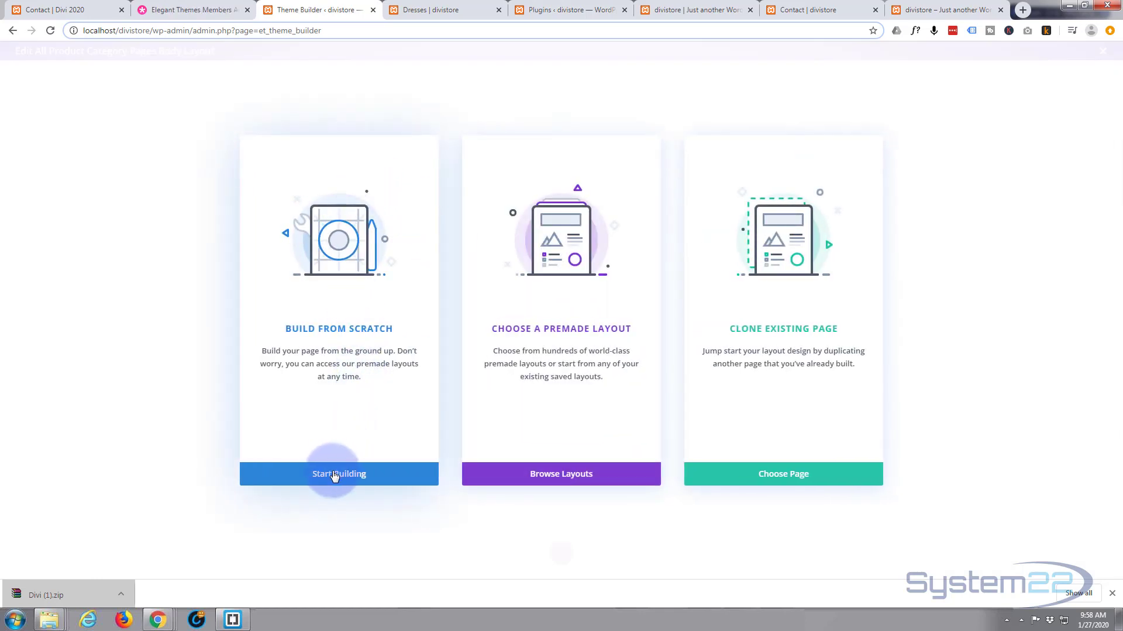
click(334, 474)
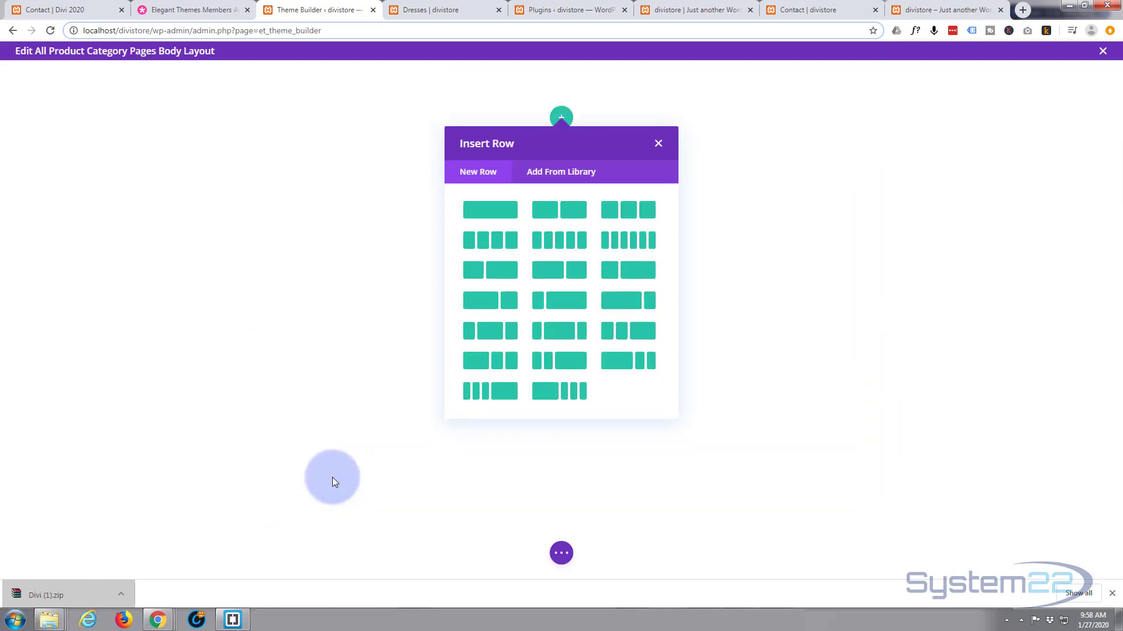
click(658, 145)
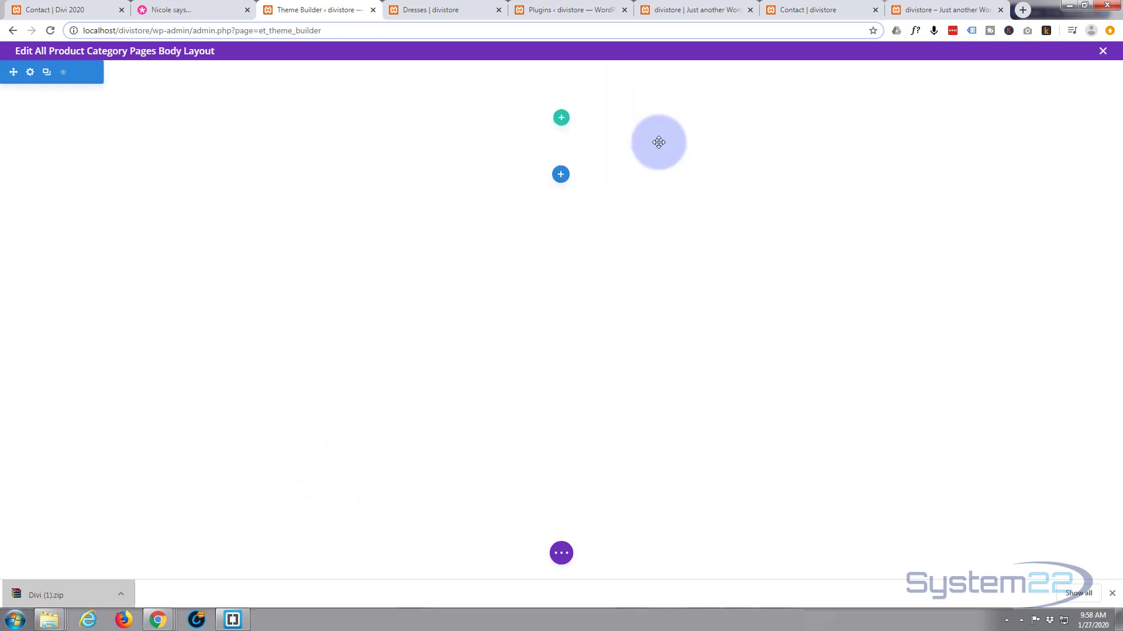
Insert the saved pink header section from the library and delete the empty section above it.
click(561, 175)
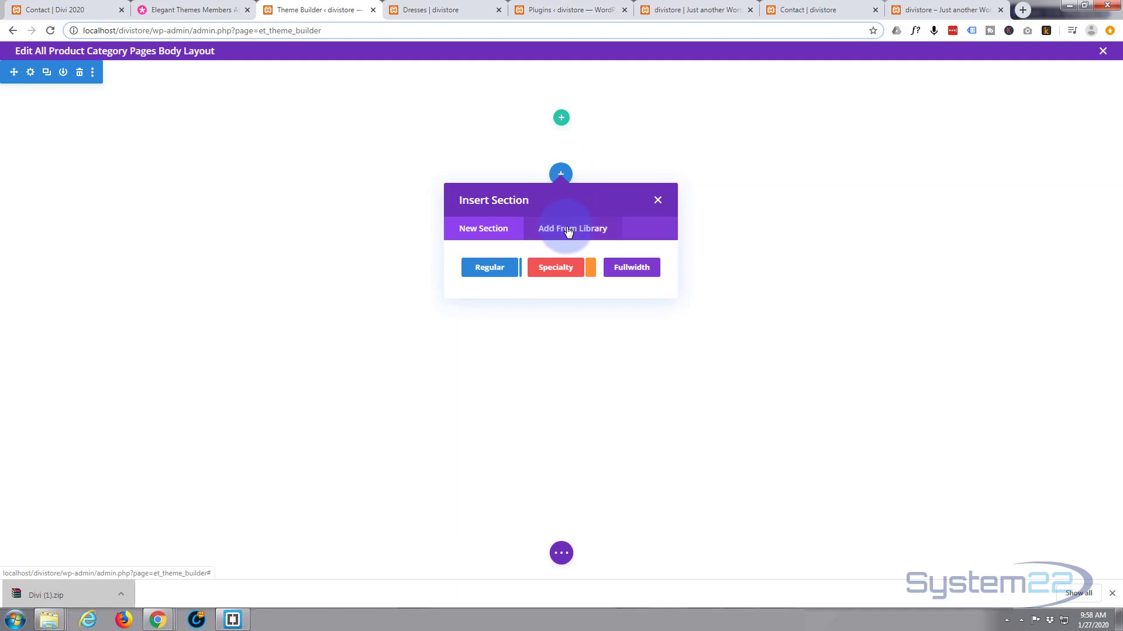
click(566, 230)
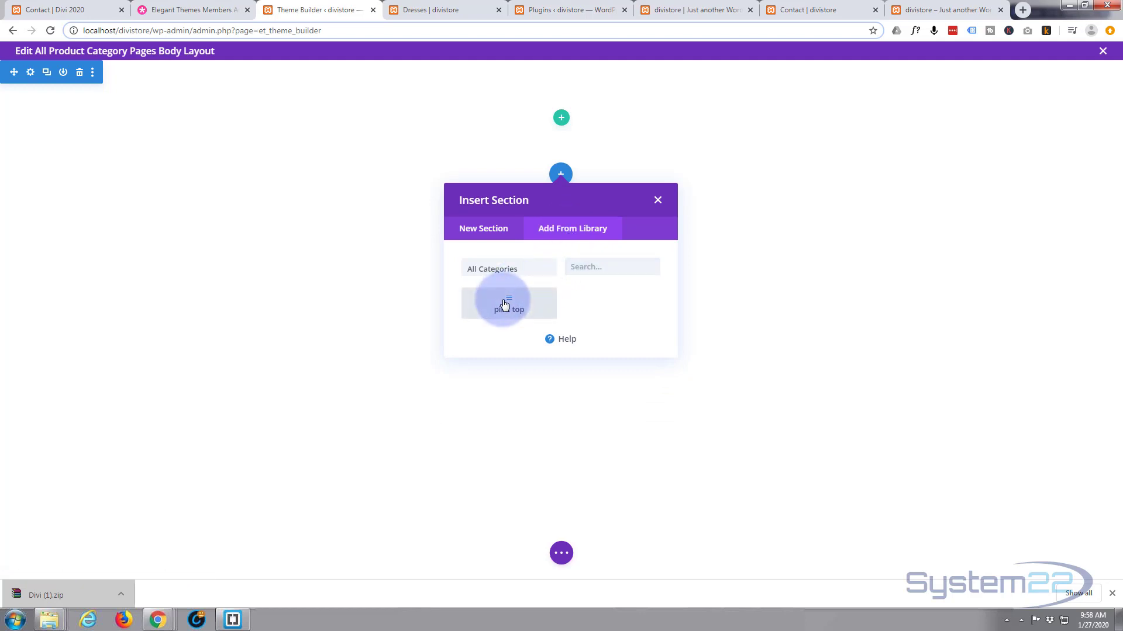
click(504, 305)
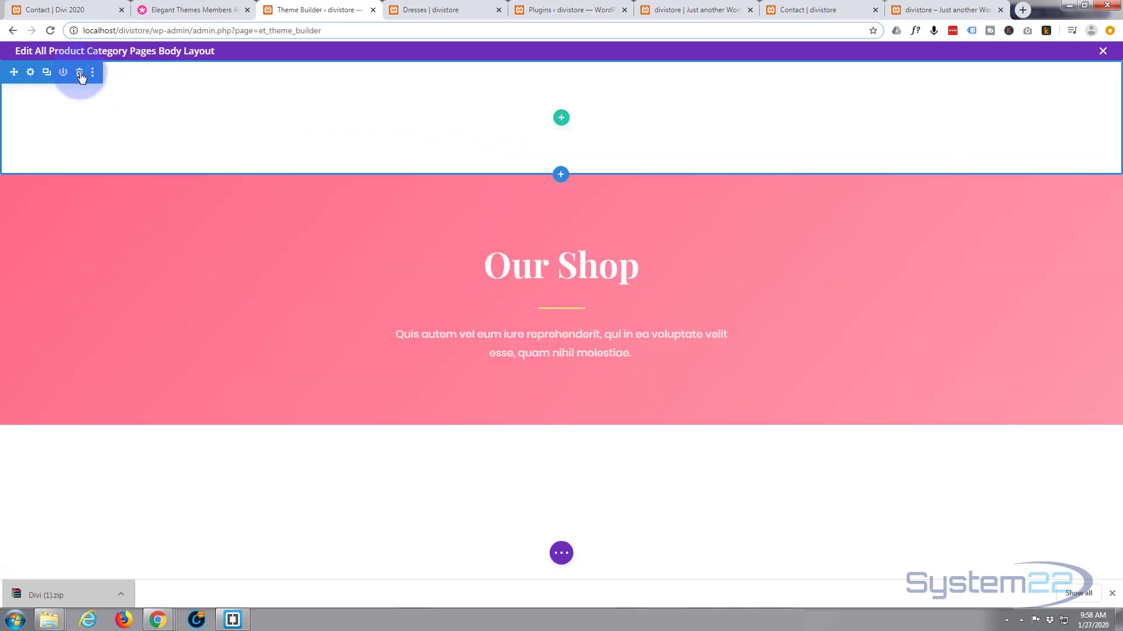
click(80, 73)
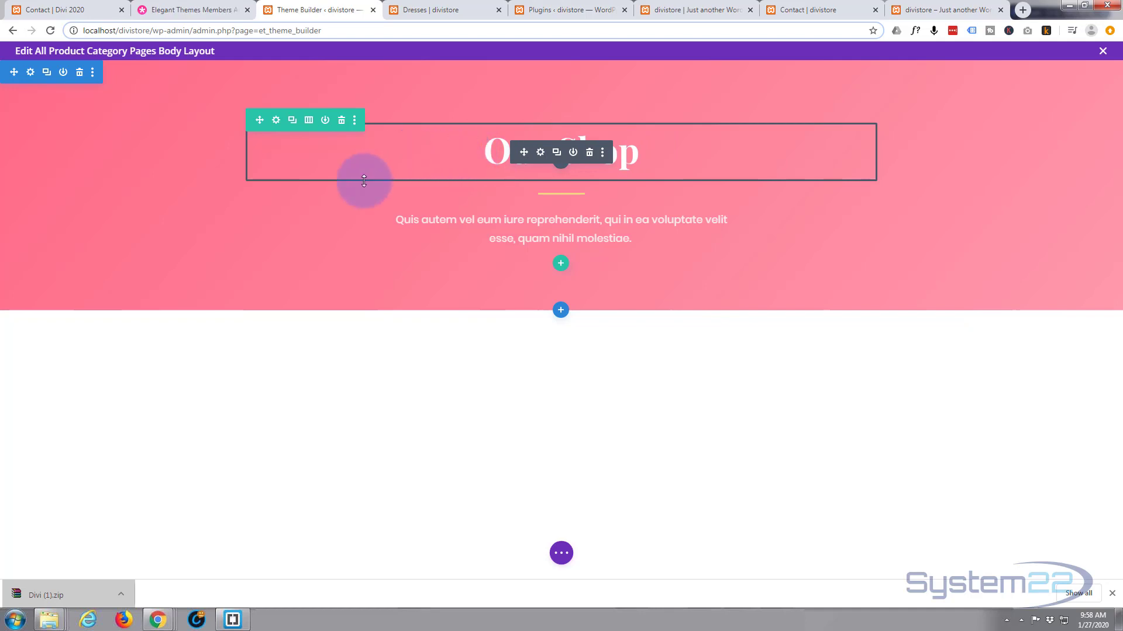
Examine the Our Shop text module's heading font, weight, color, size, line height and spacing settings.
click(540, 152)
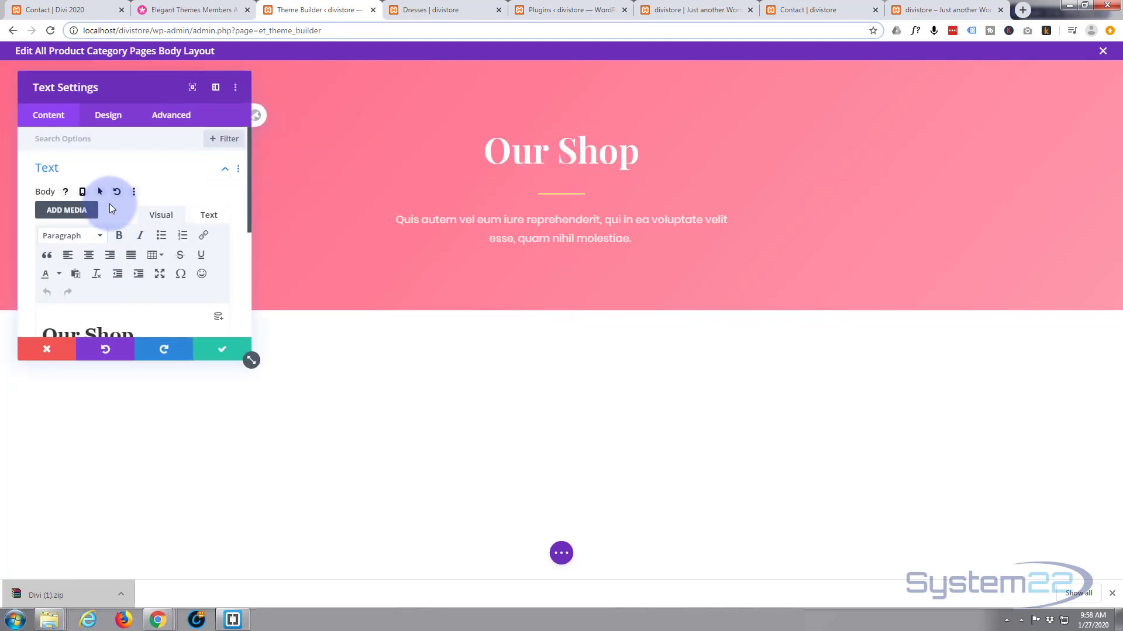
click(108, 115)
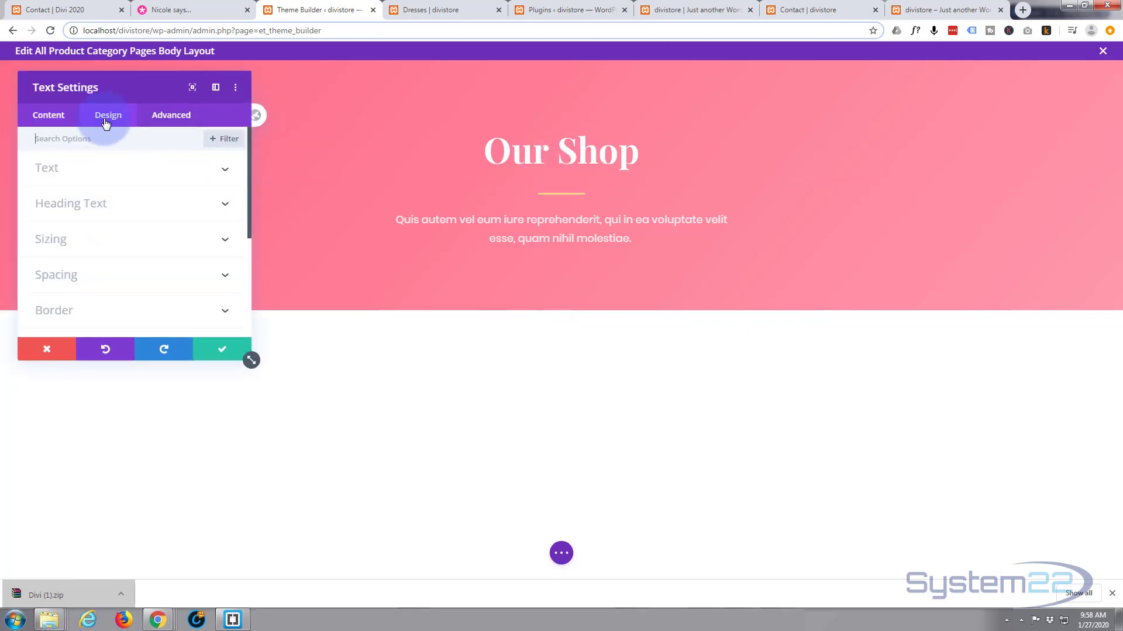
click(87, 203)
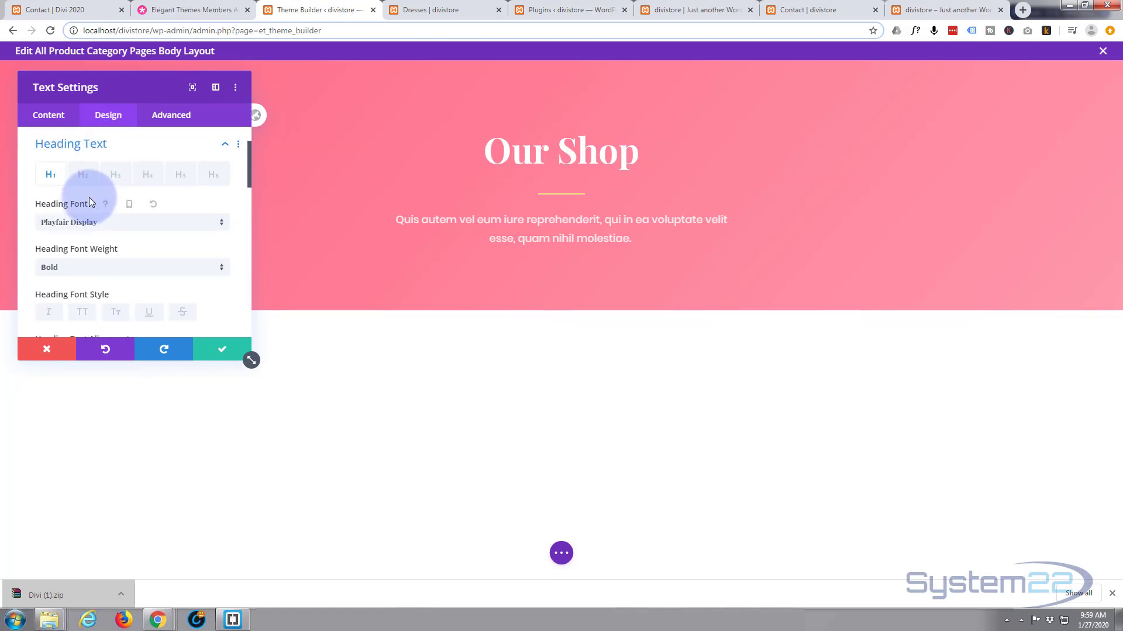
scroll(64, 176, down, 2)
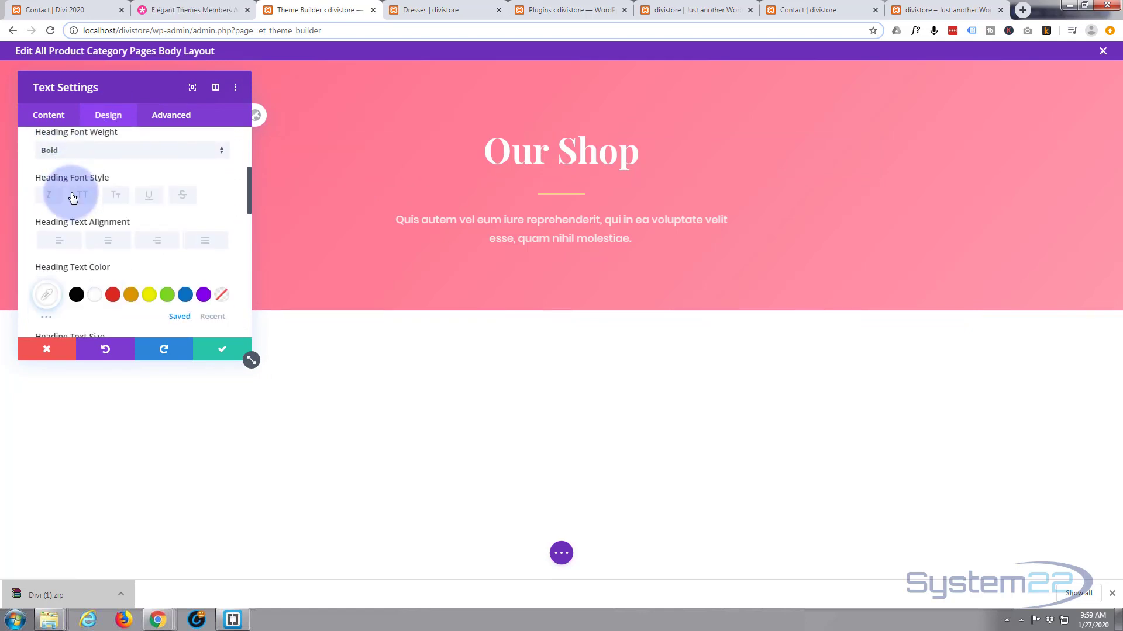
scroll(69, 158, up, 1)
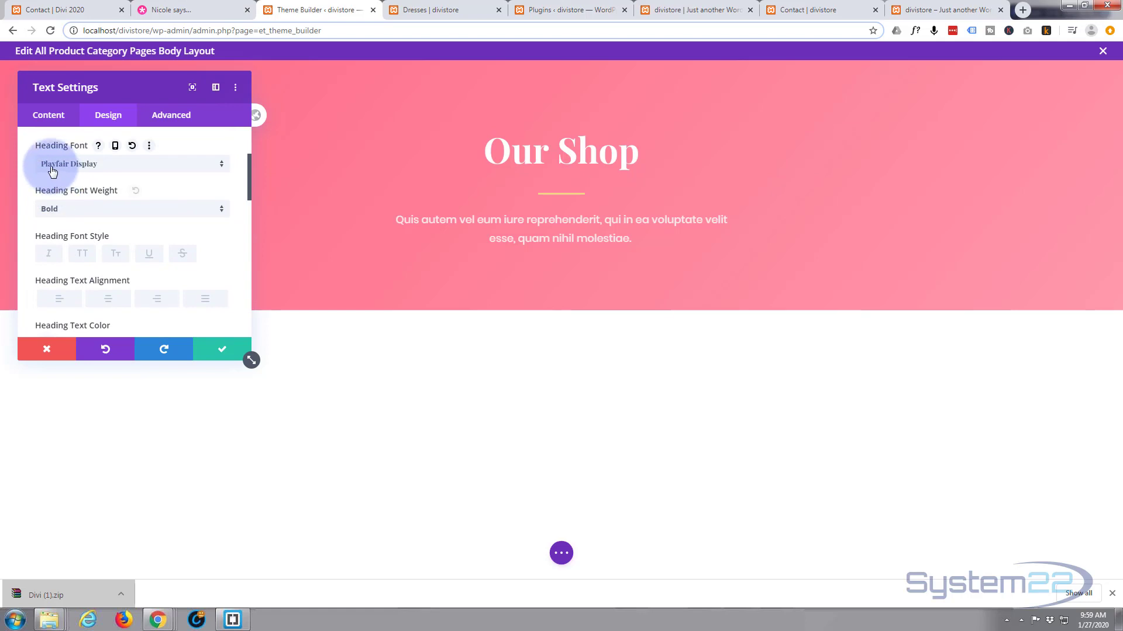
scroll(107, 177, down, 2)
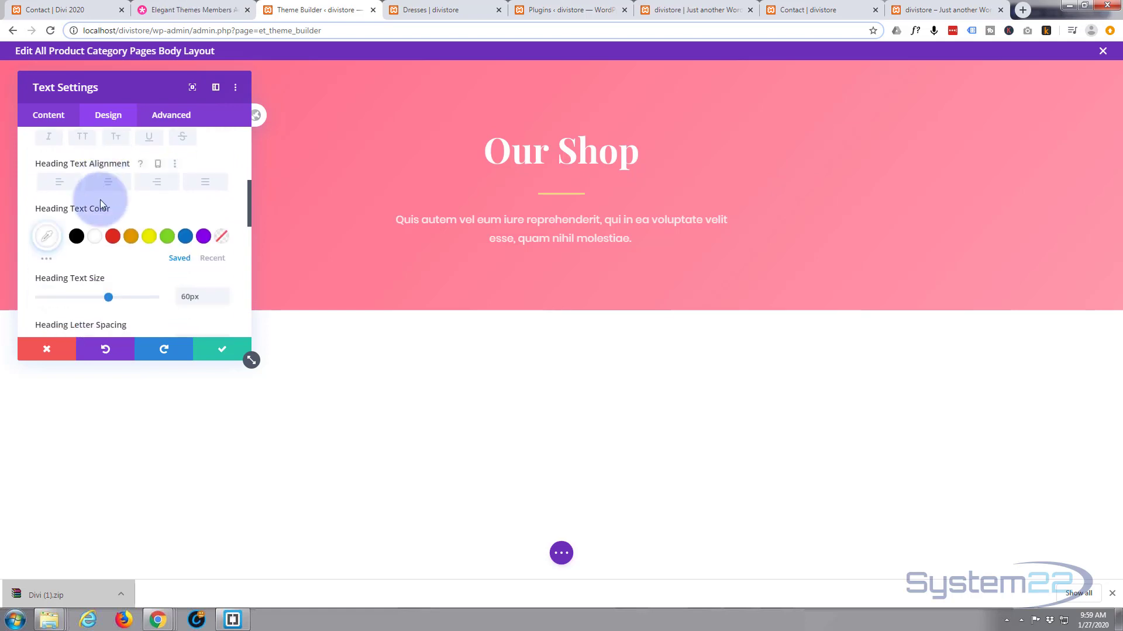
scroll(105, 245, down, 1)
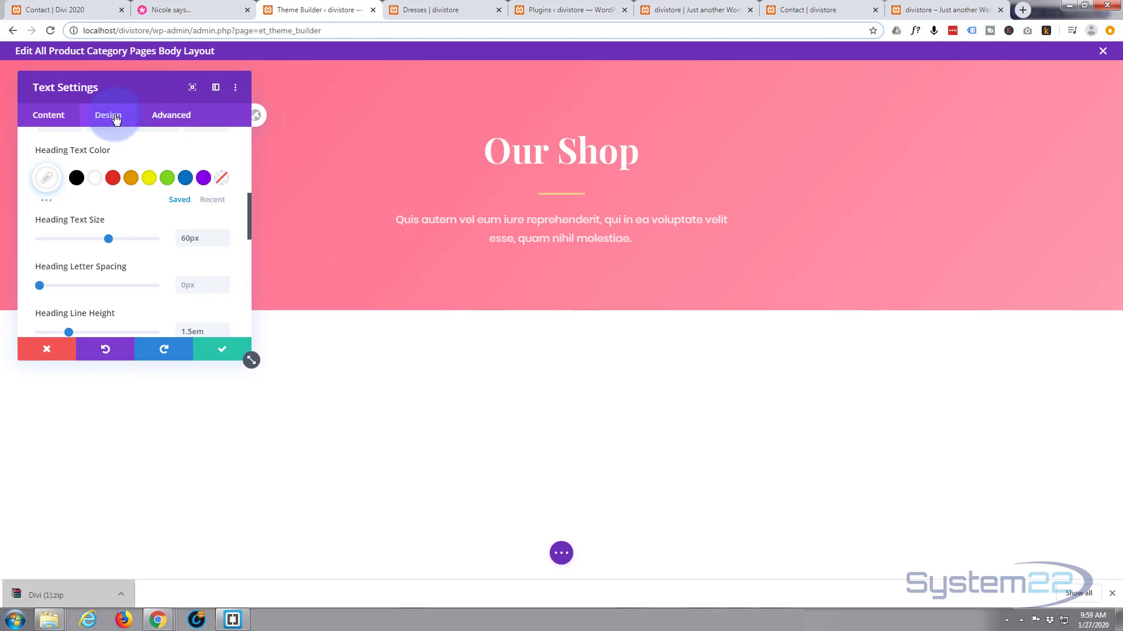
scroll(103, 169, down, 5)
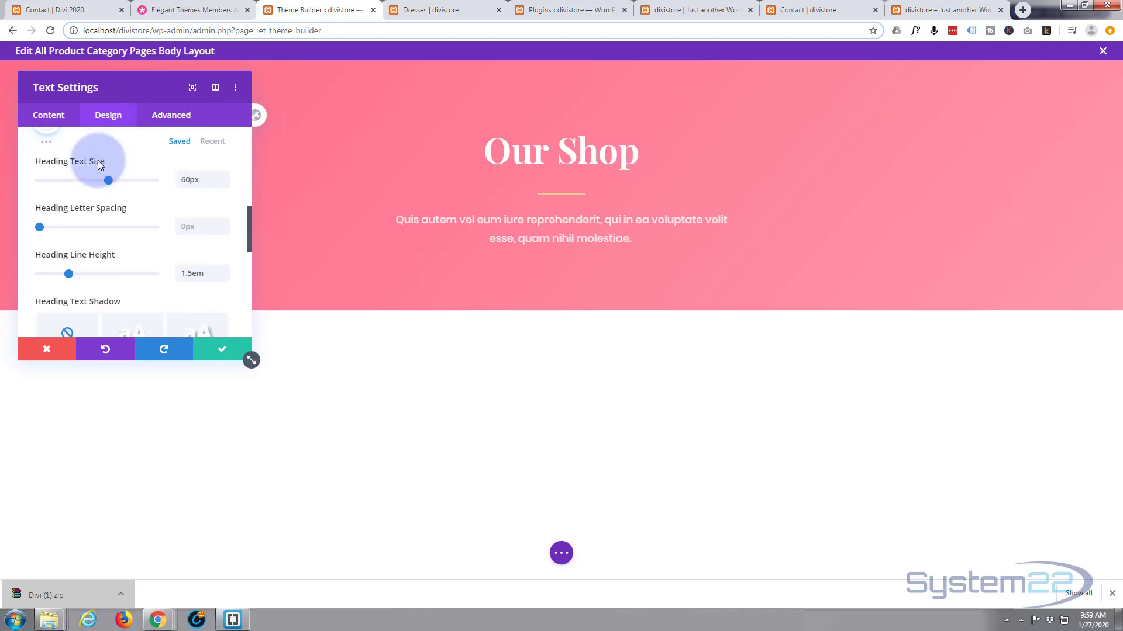
click(103, 238)
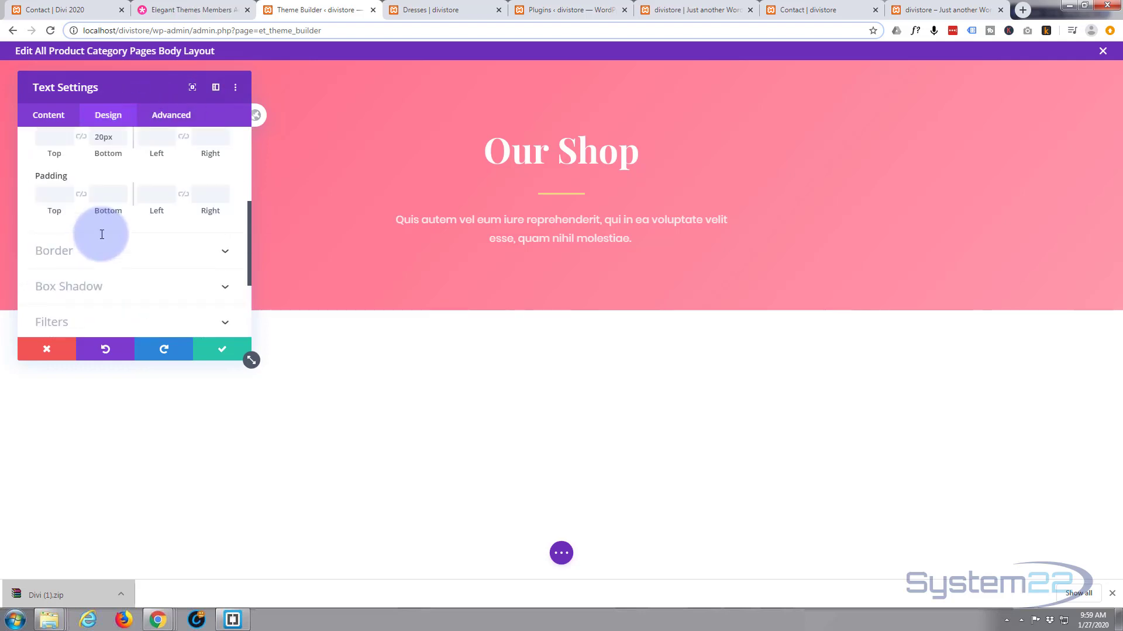
click(103, 188)
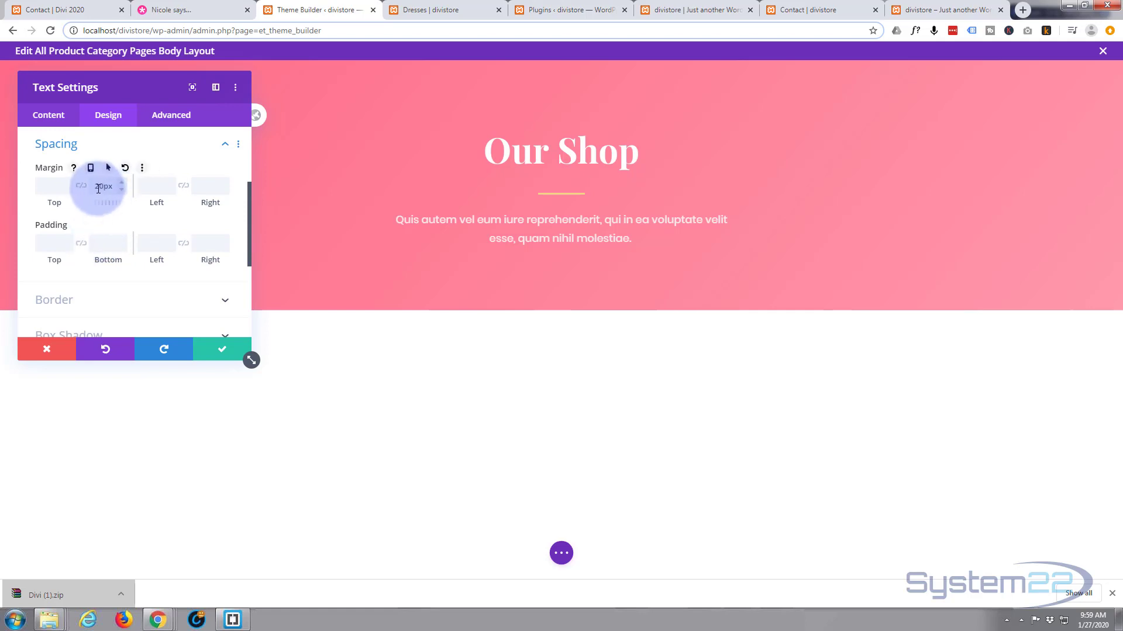
click(52, 178)
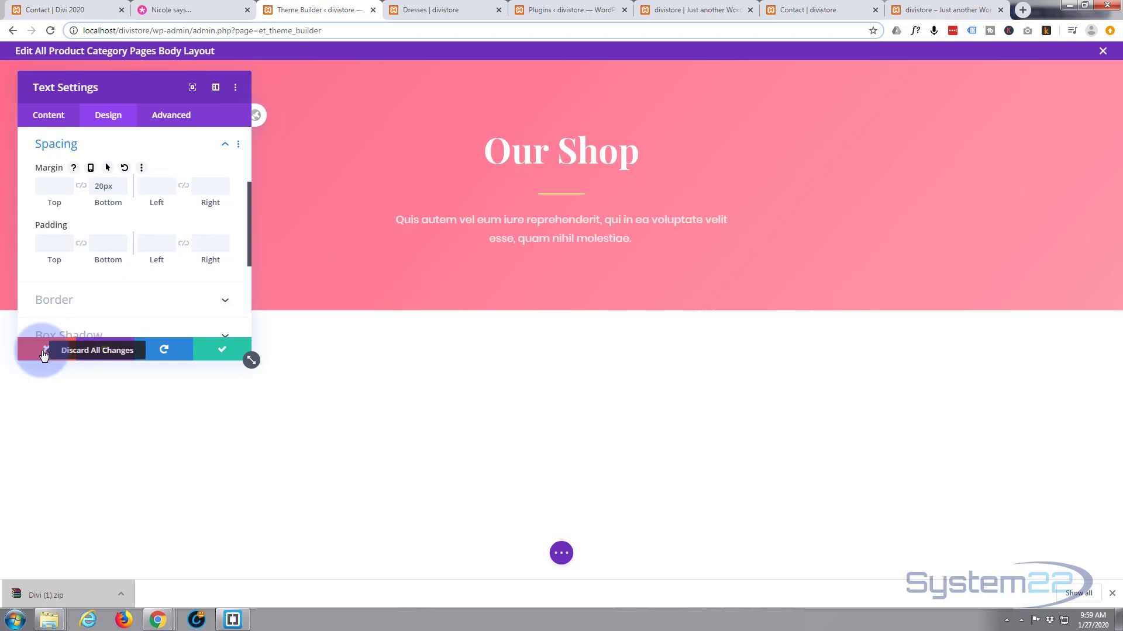
scroll(75, 167, up, 3)
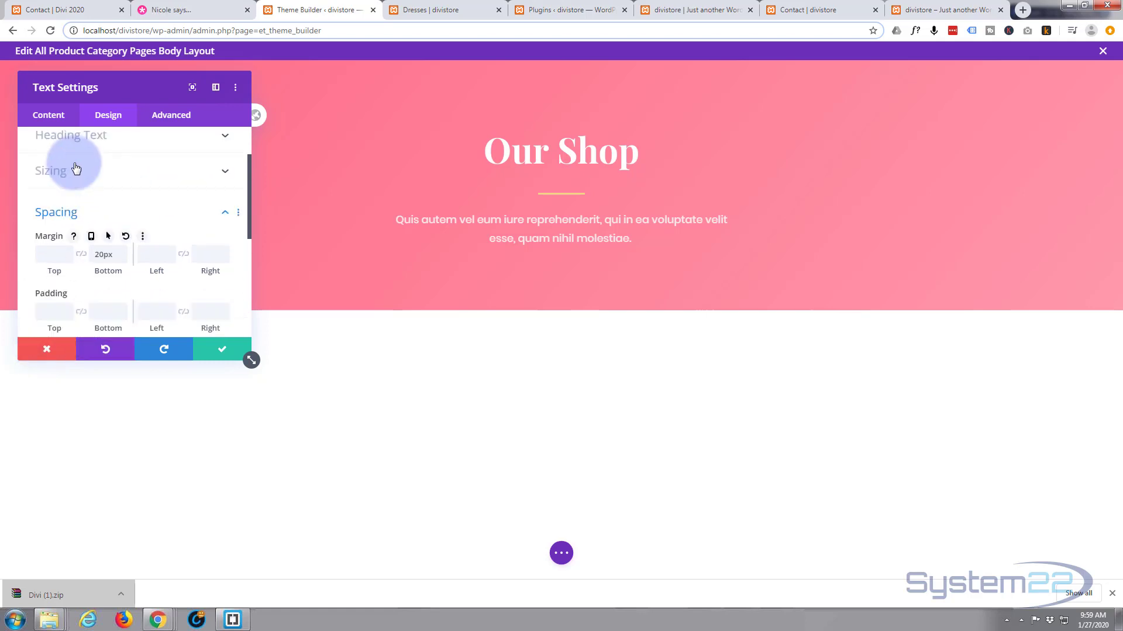
Replace the Our Shop heading in the text module's body with the dynamic Post/Archive Title content.
click(51, 119)
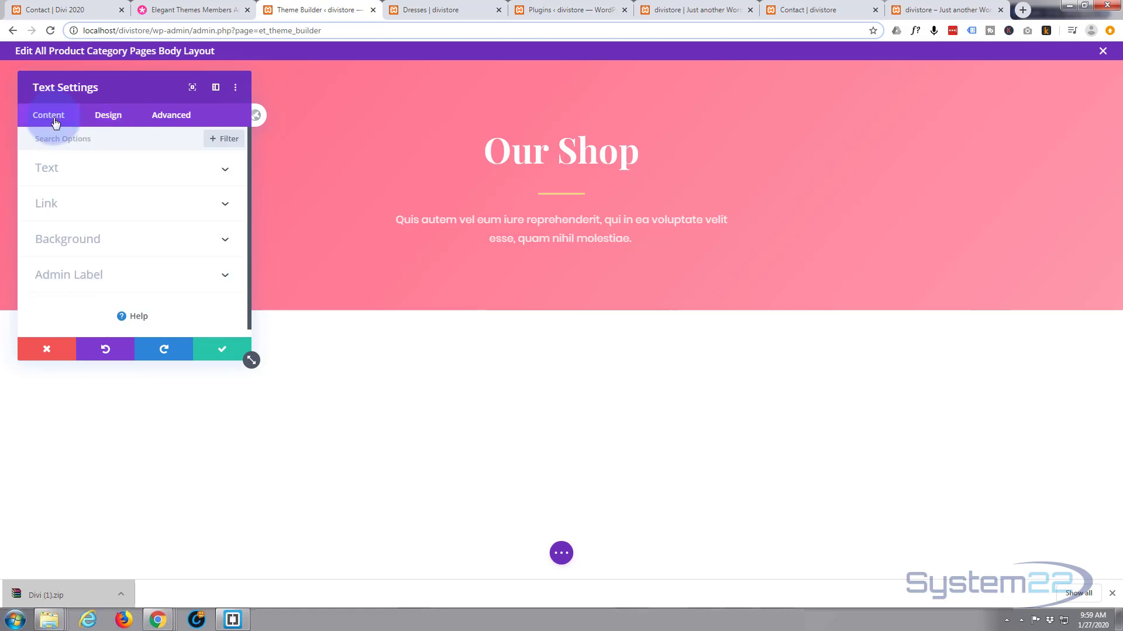
click(133, 169)
scroll(161, 199, down, 1)
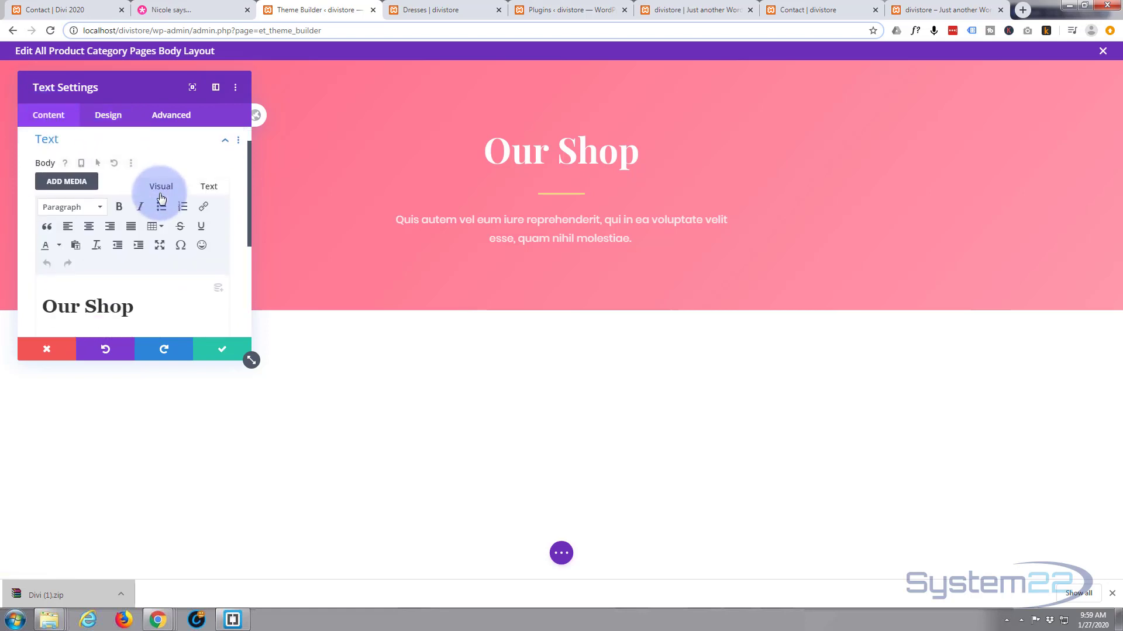
scroll(162, 199, down, 1)
drag(135, 278, 30, 275)
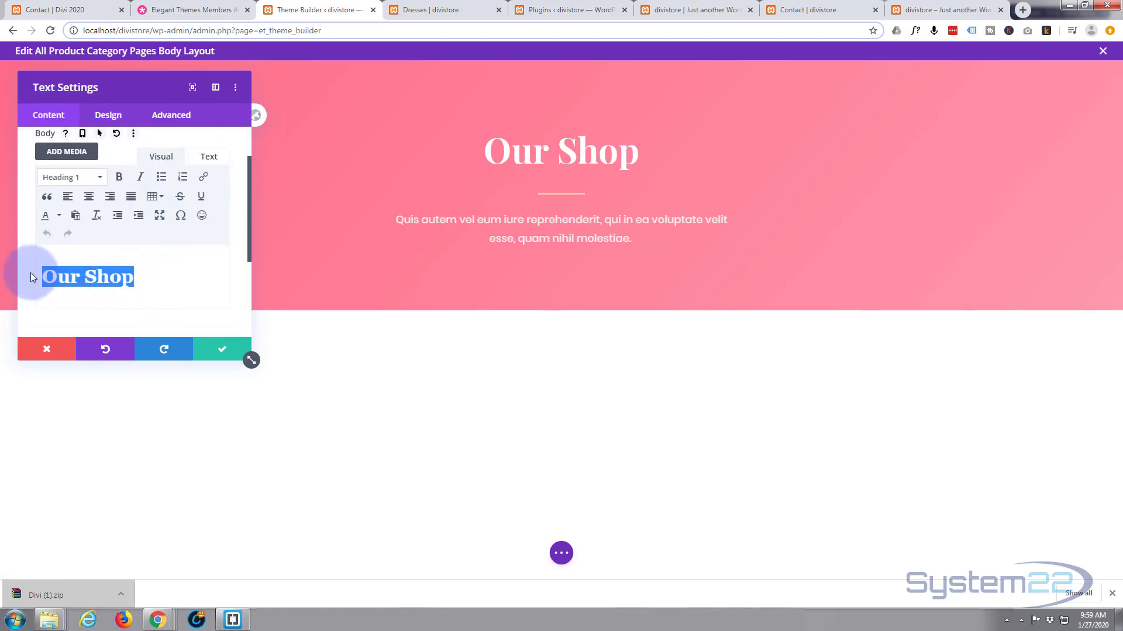
key(BackSpace)
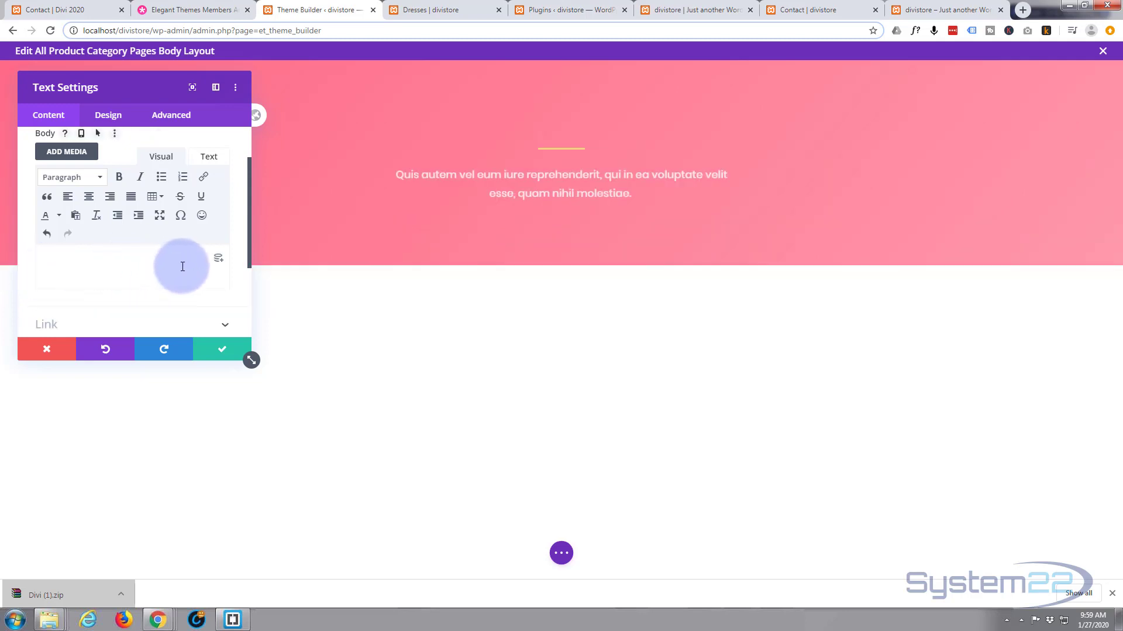
click(218, 260)
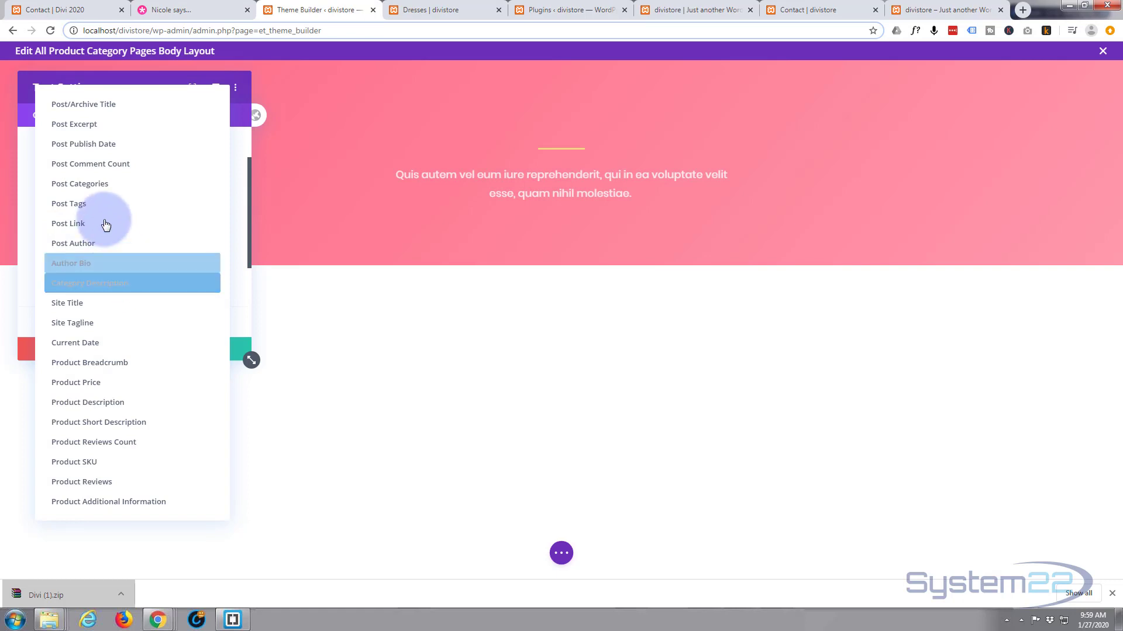
click(78, 109)
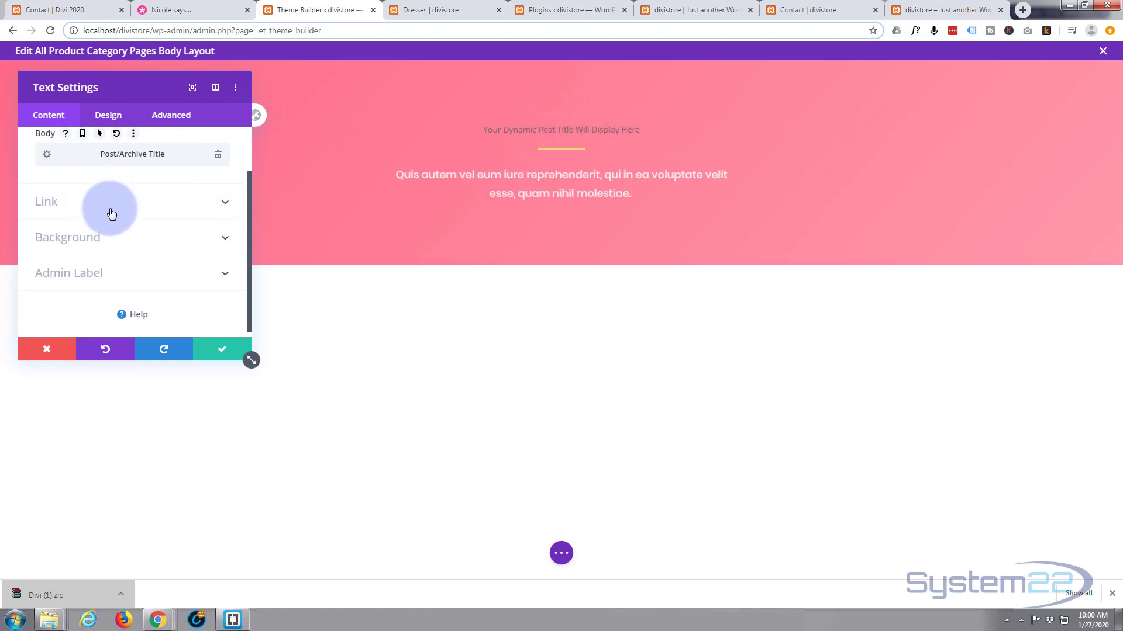
Set the dynamic title's text color to white in the text module's design settings.
scroll(112, 211, up, 1)
click(108, 117)
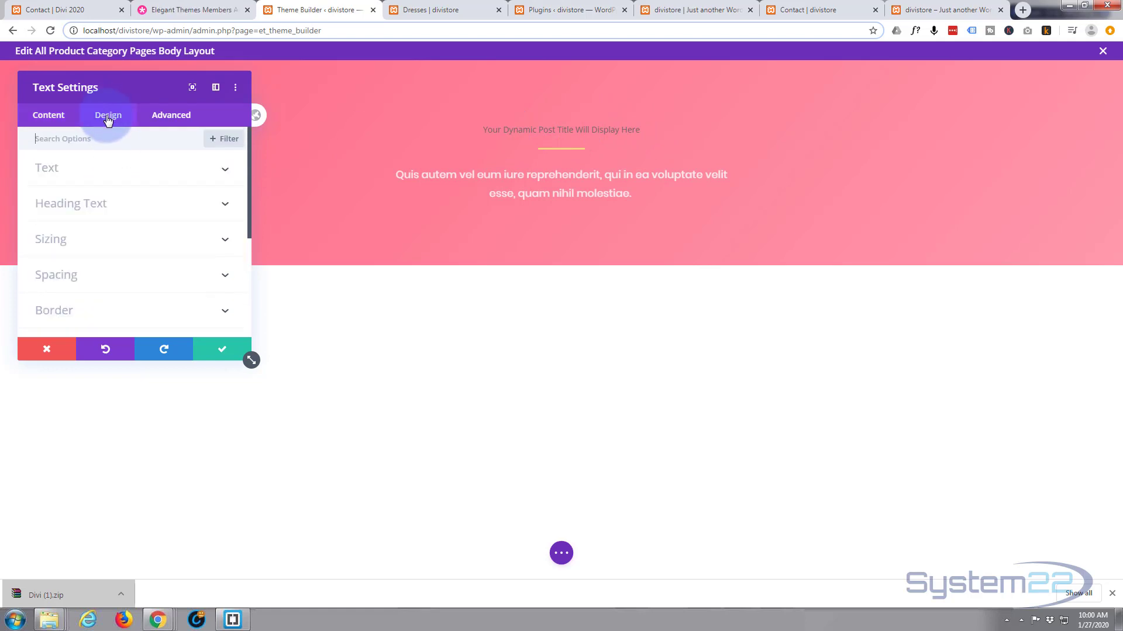
click(103, 168)
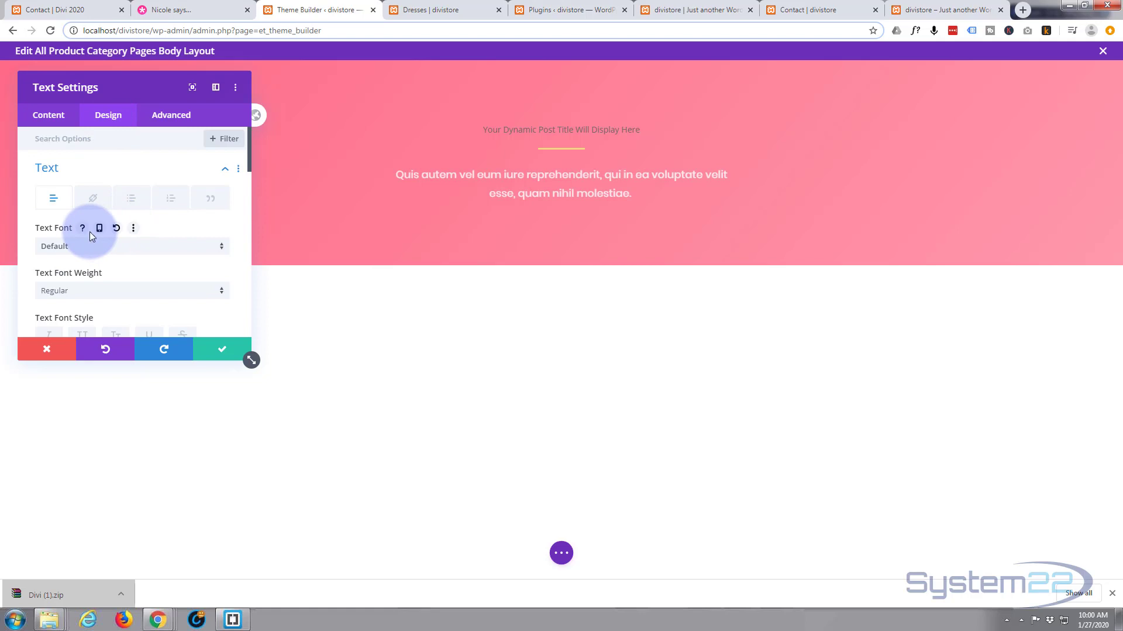
scroll(90, 232, down, 2)
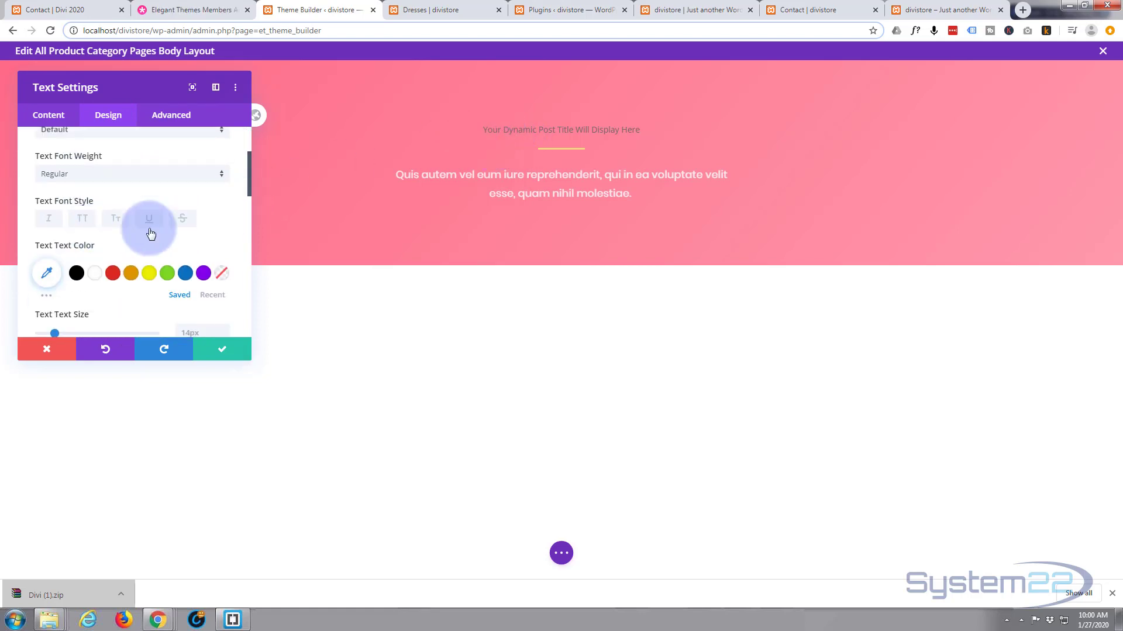
click(95, 275)
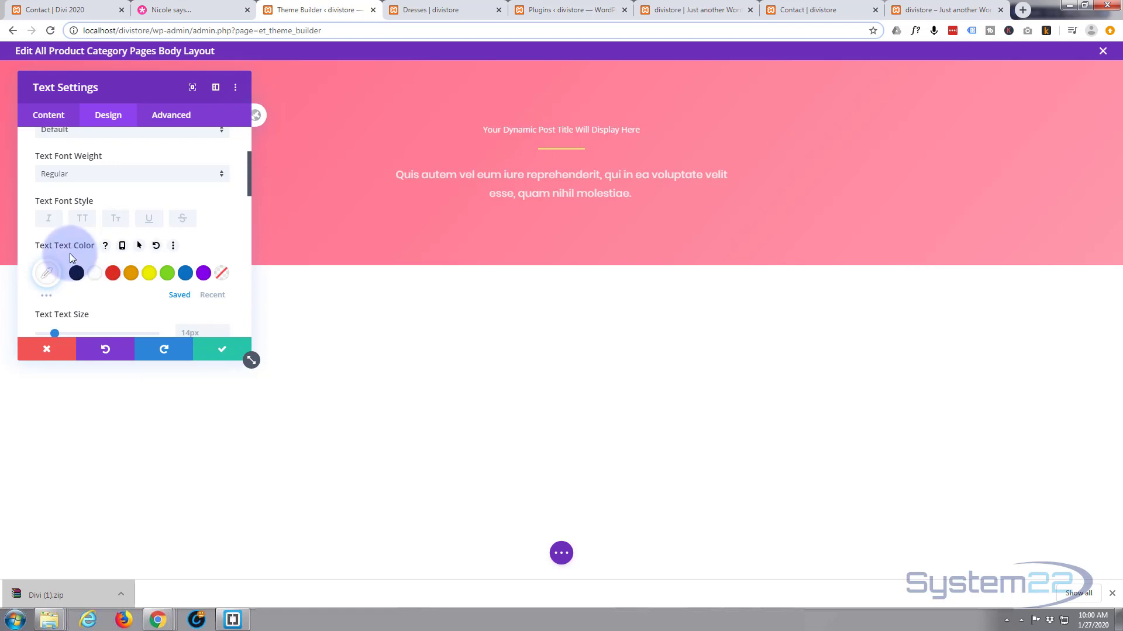
scroll(69, 253, up, 1)
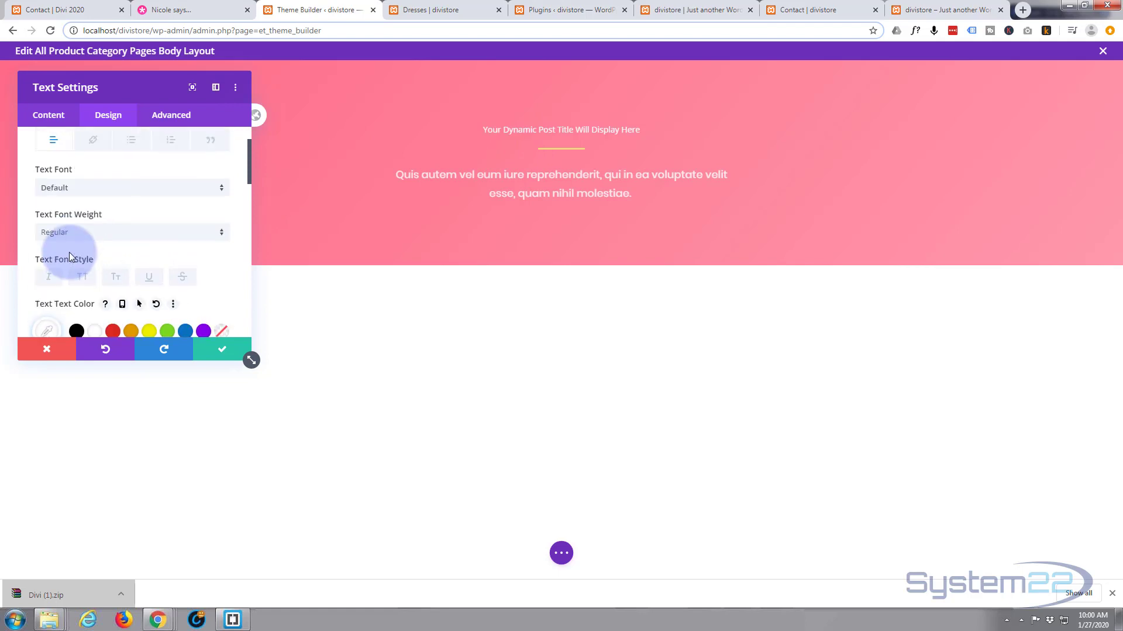
Set the dynamic title's text font to Playfair Display with a Bold weight.
click(115, 188)
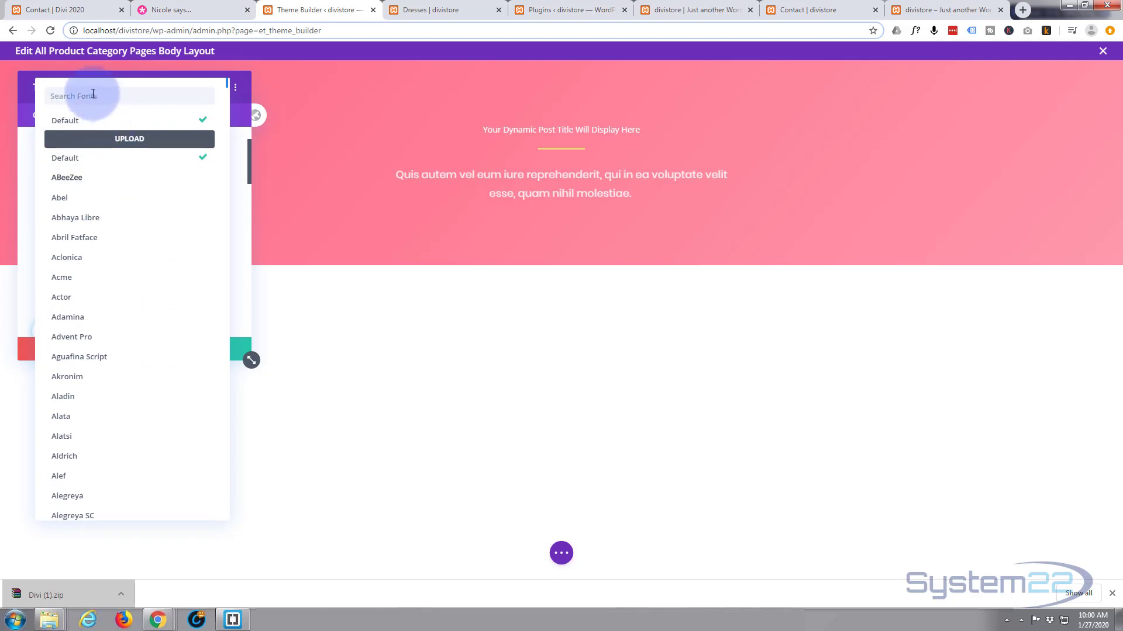
text(playf)
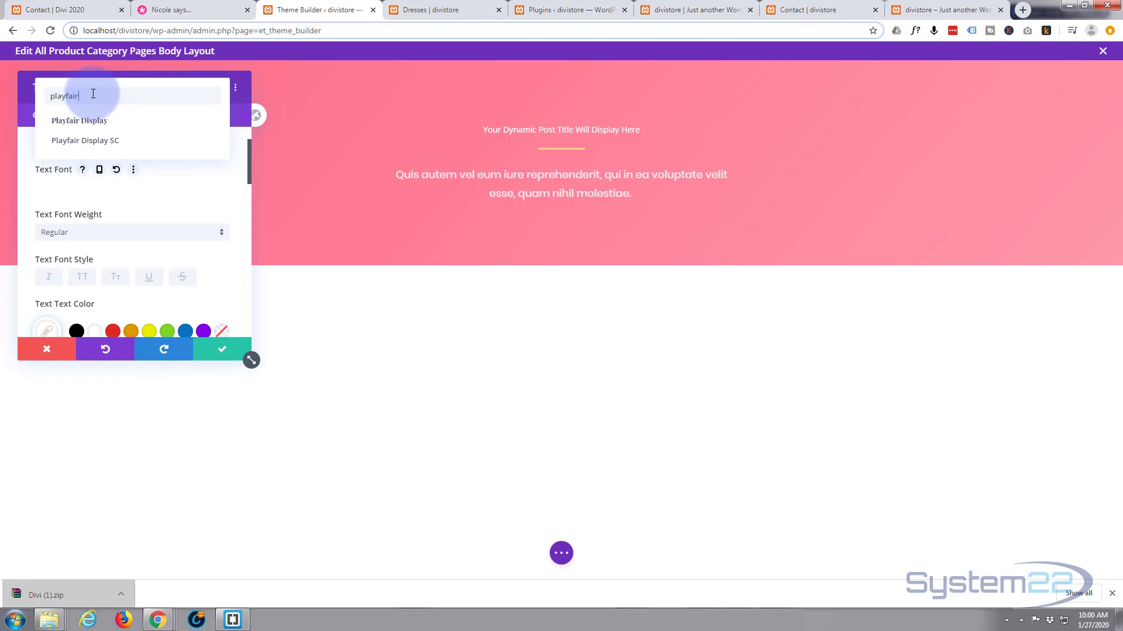
text(air)
click(69, 120)
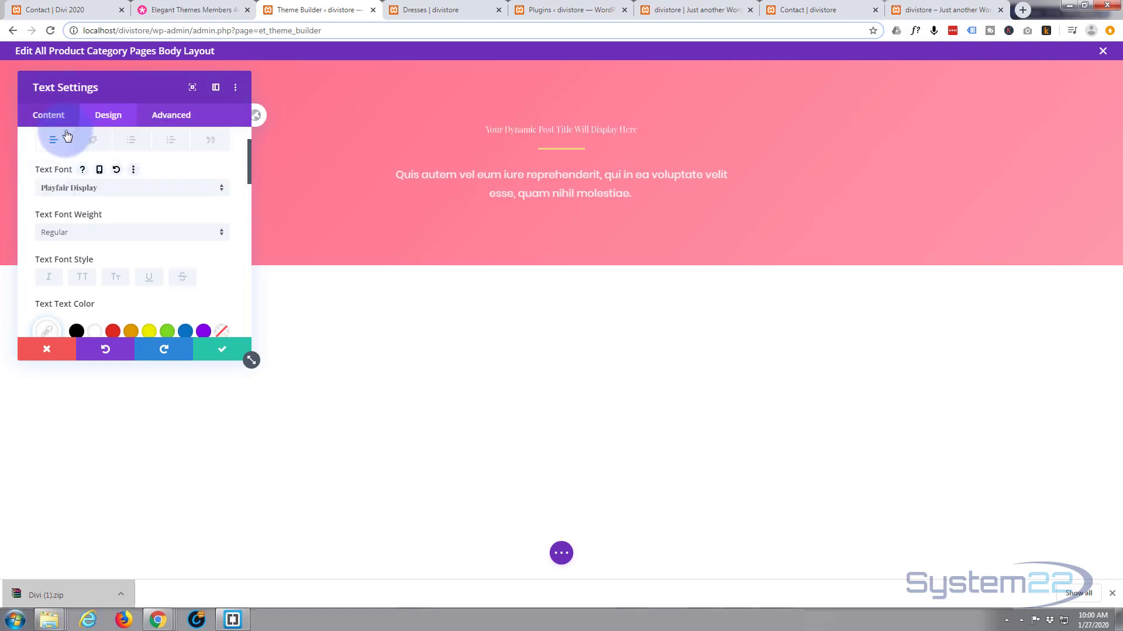
click(98, 232)
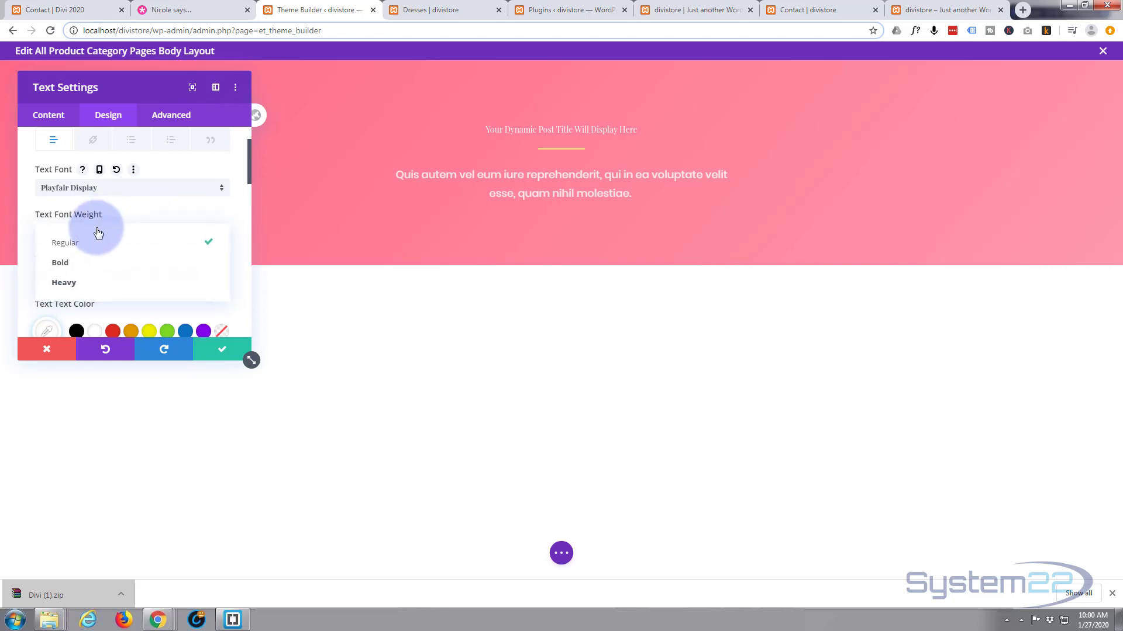
click(69, 262)
Set the dynamic title's text size to 60px.
scroll(89, 247, down, 1)
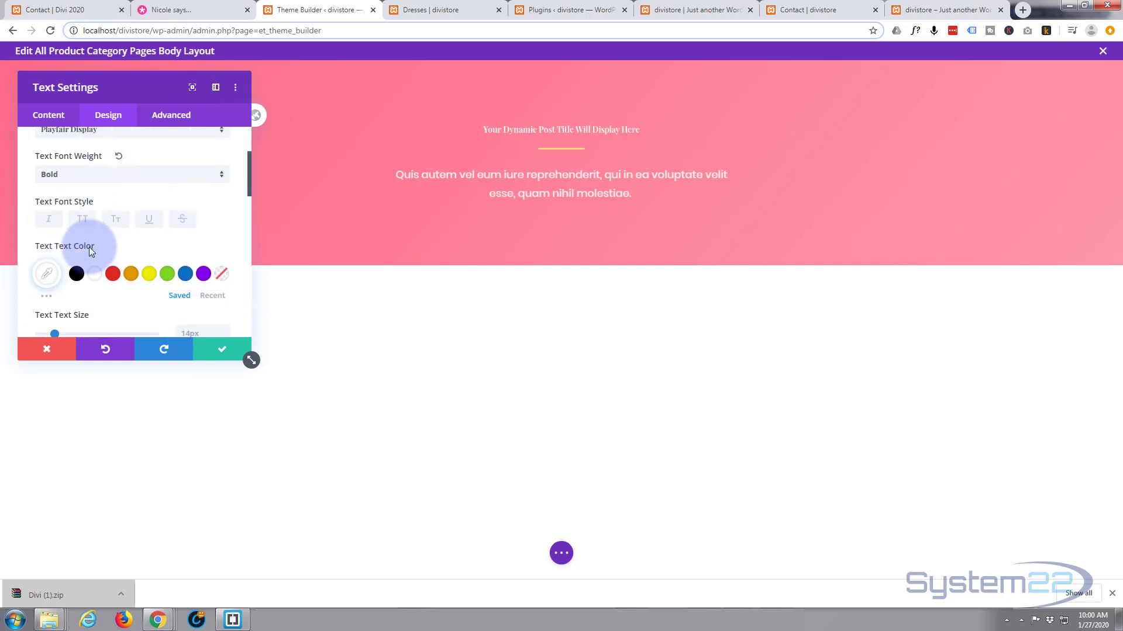
scroll(89, 247, down, 2)
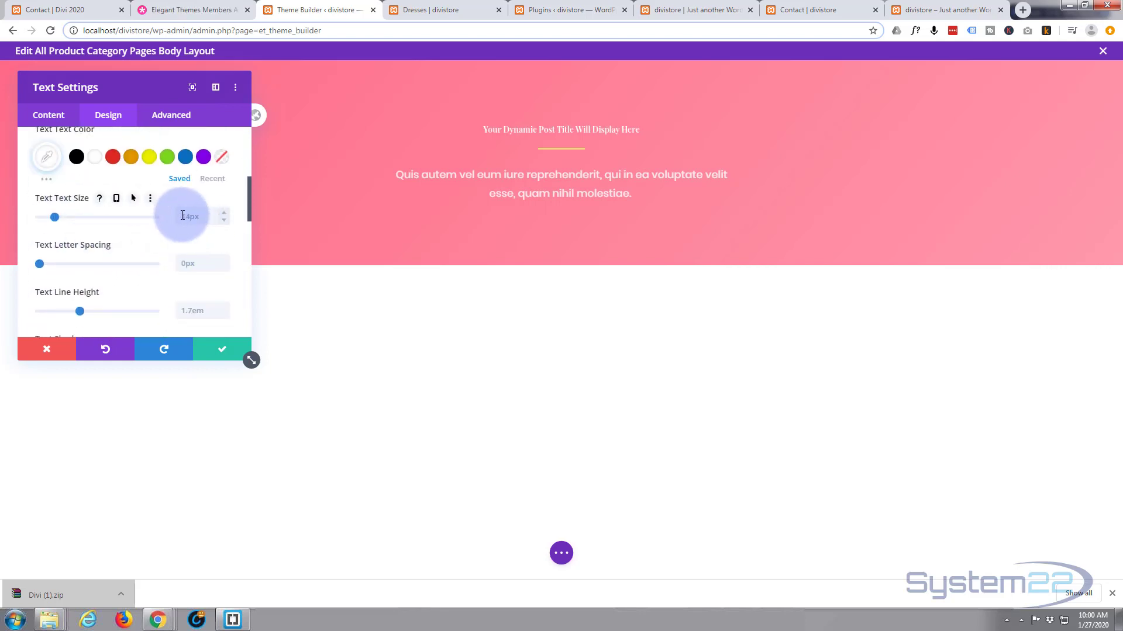
mouse_move(183, 216)
mouse_down()
mouse_move(204, 215)
mouse_move(195, 214)
mouse_up()
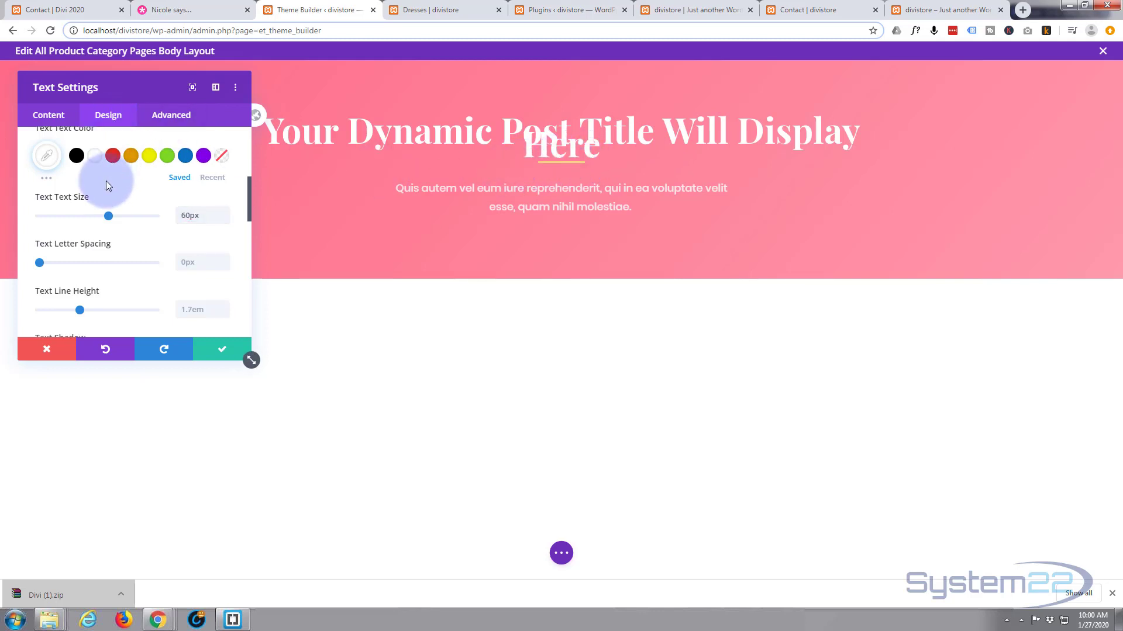
Set the title module's bottom margin to 40px and save the module settings.
scroll(106, 181, down, 4)
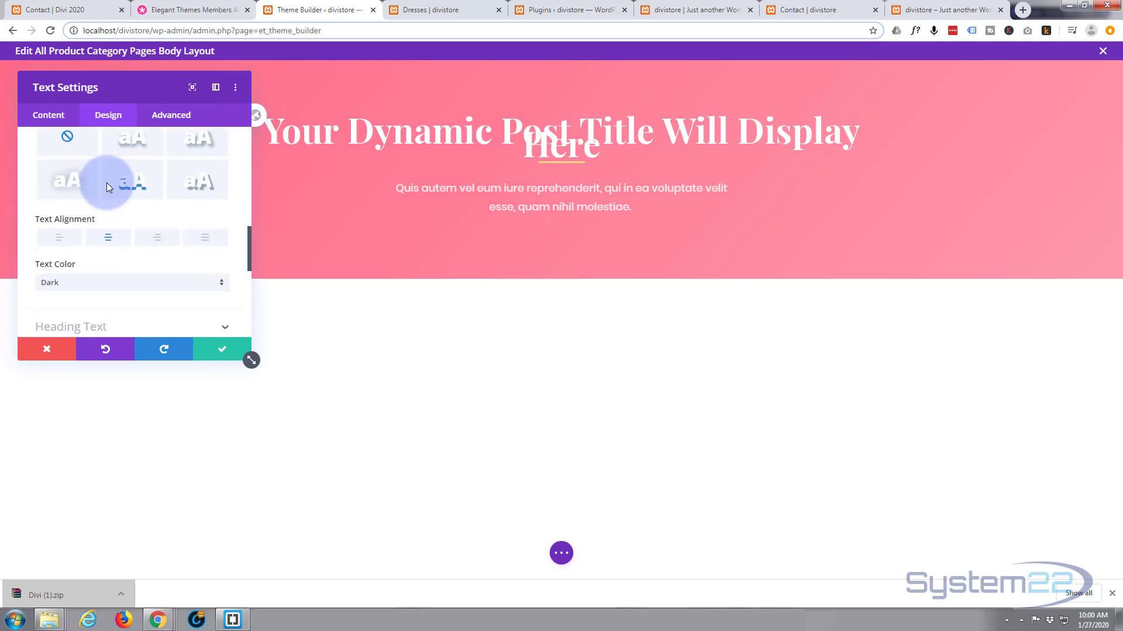
scroll(107, 186, down, 2)
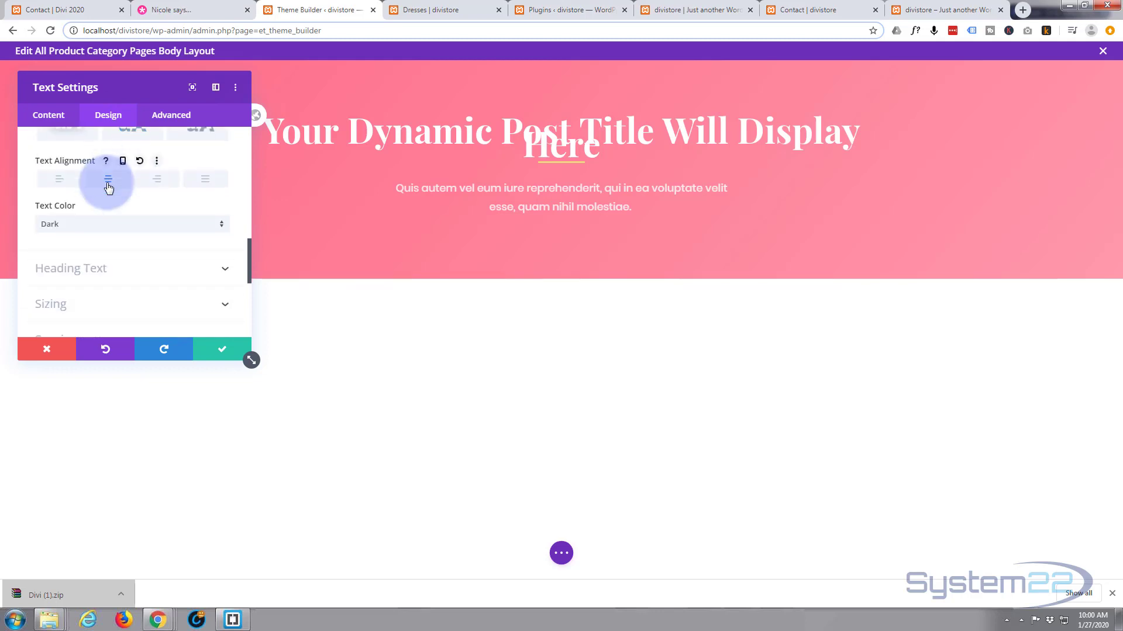
scroll(109, 187, down, 6)
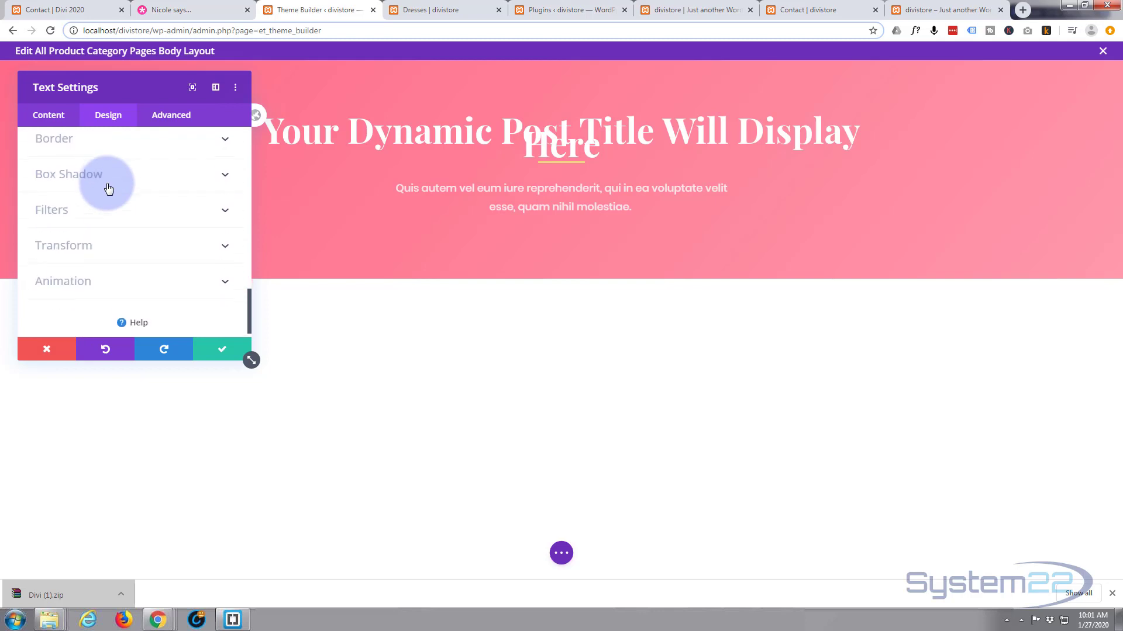
scroll(108, 187, up, 3)
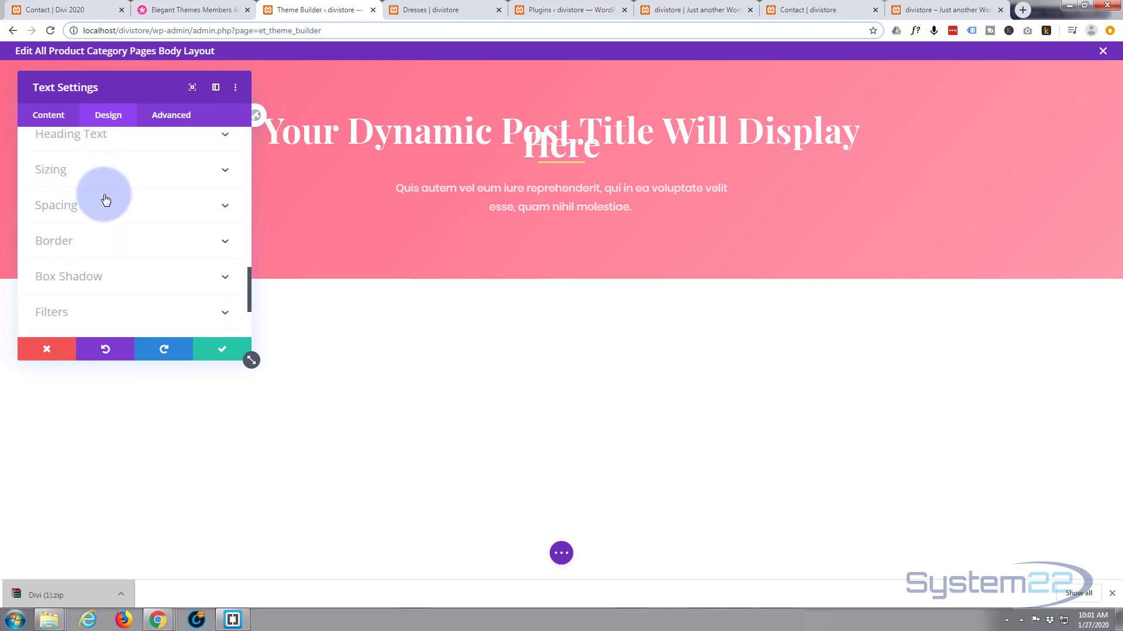
click(105, 203)
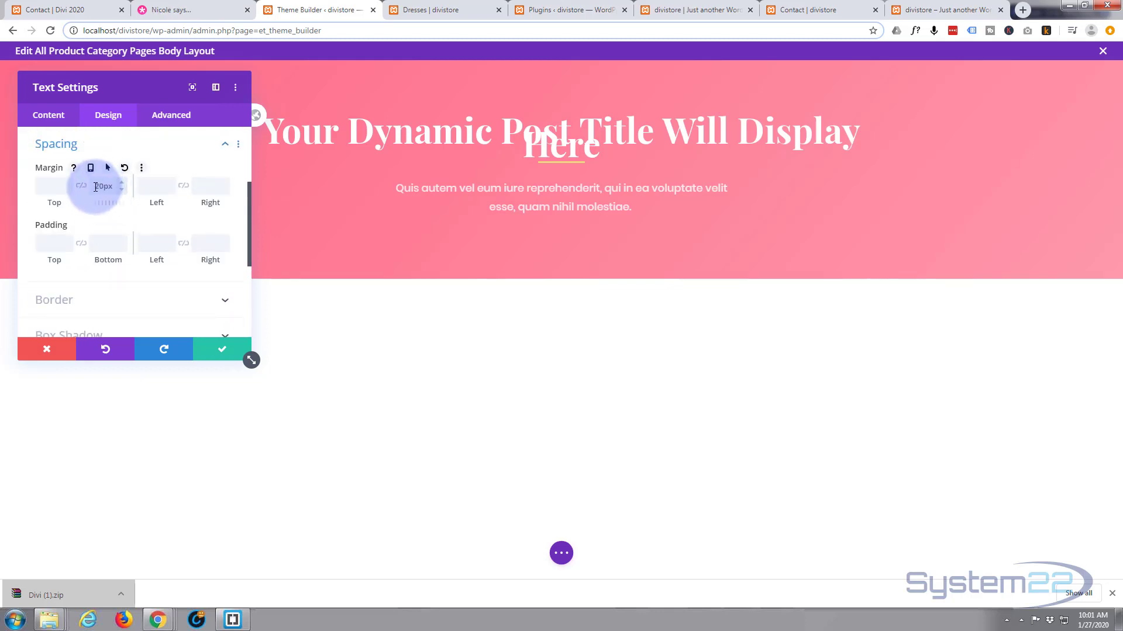
double_click(98, 186)
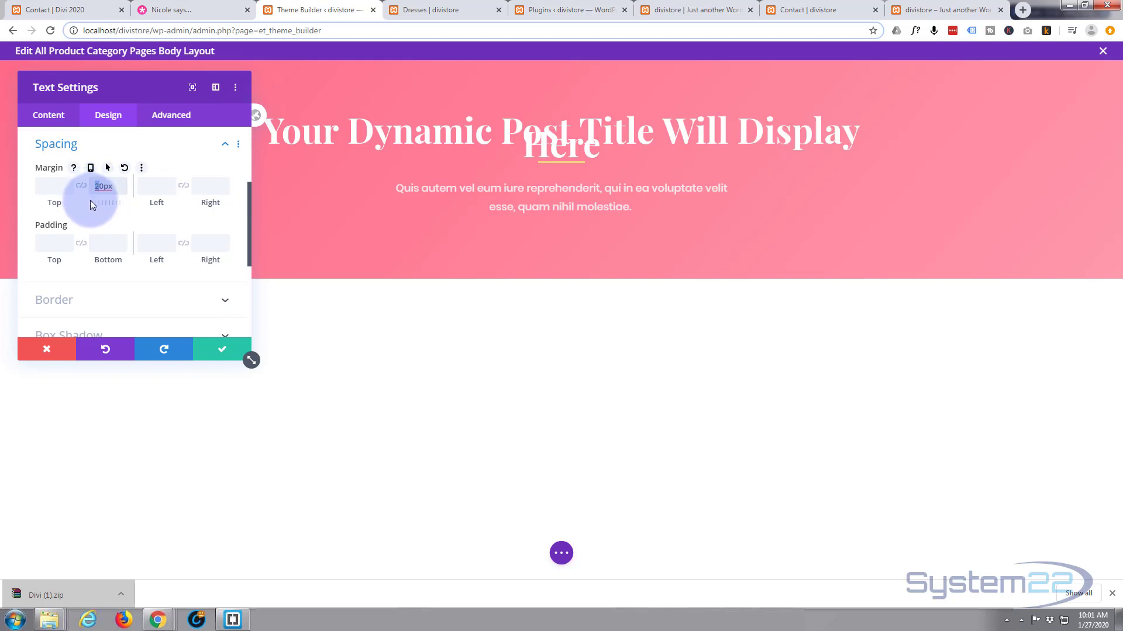
text(4)
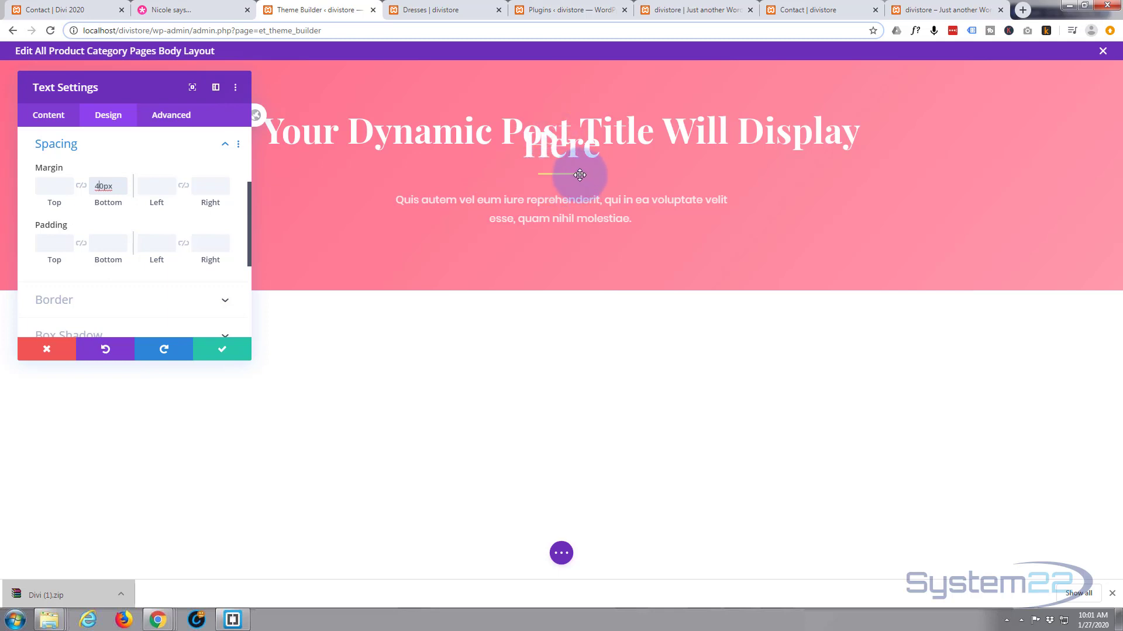
click(225, 351)
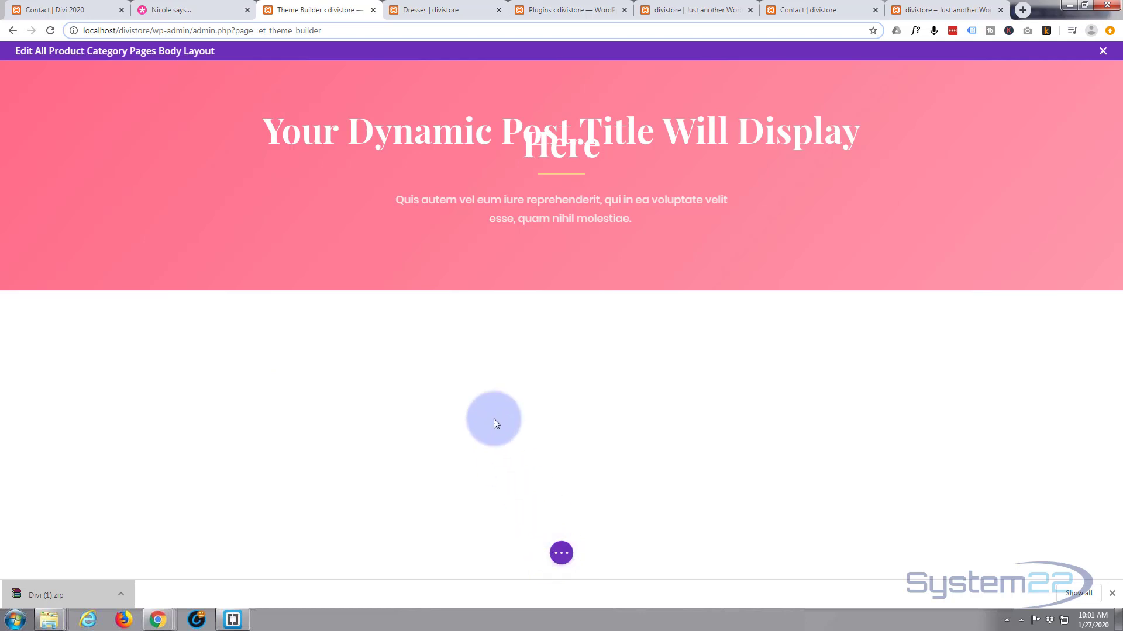
Add a regular section below the pink header and insert a Shop module in it.
mouse_move(542, 286)
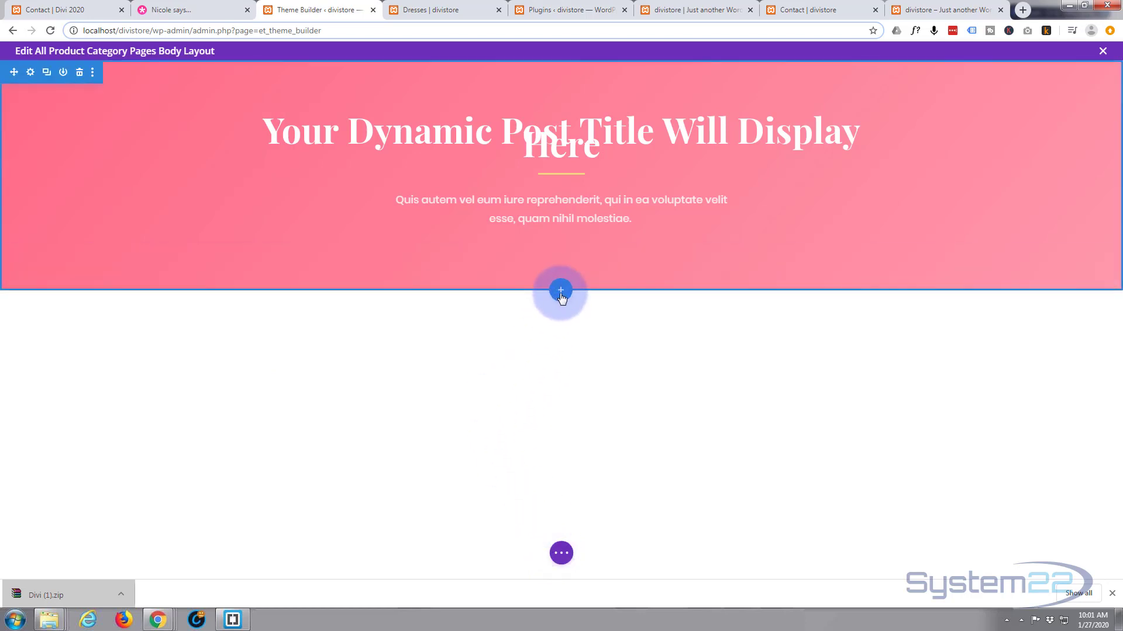
click(561, 296)
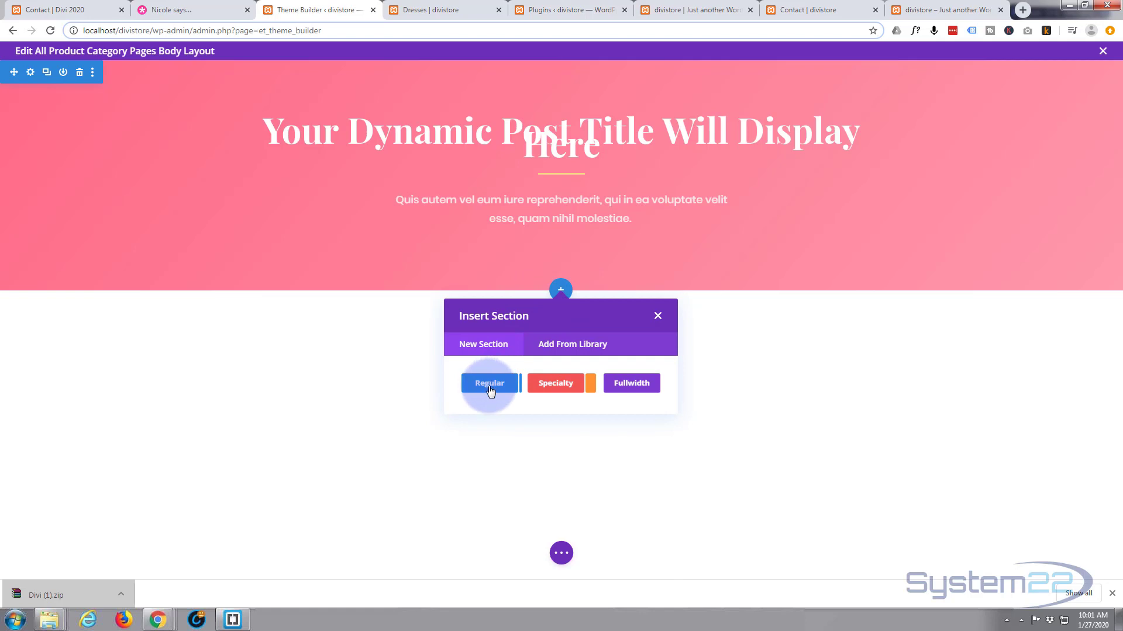
click(490, 390)
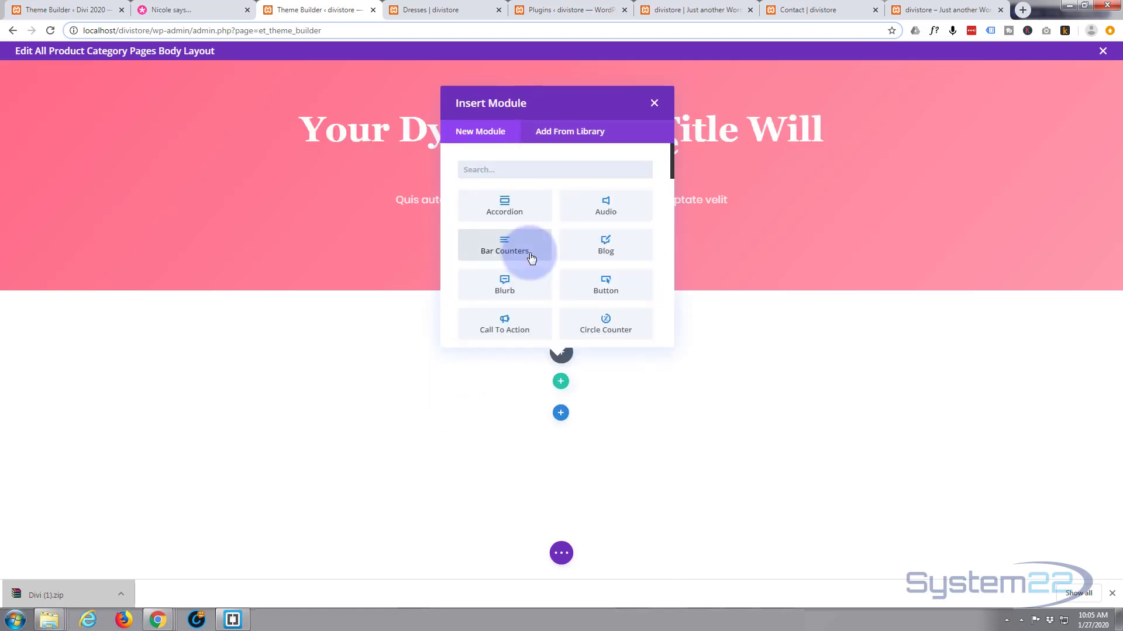
scroll(532, 258, down, 5)
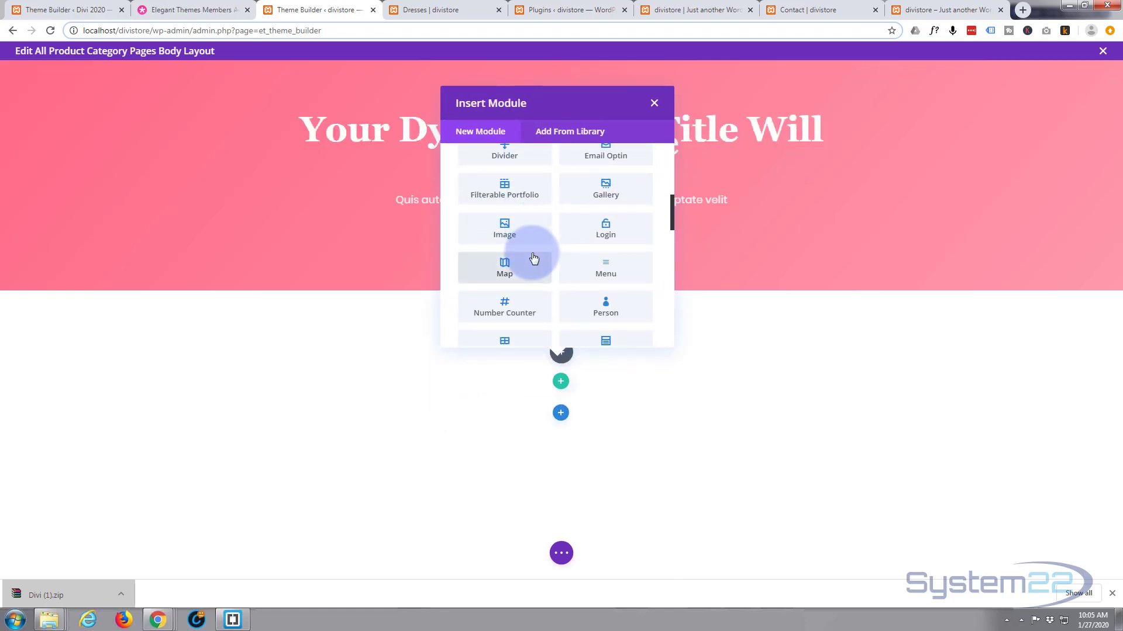
scroll(533, 257, down, 4)
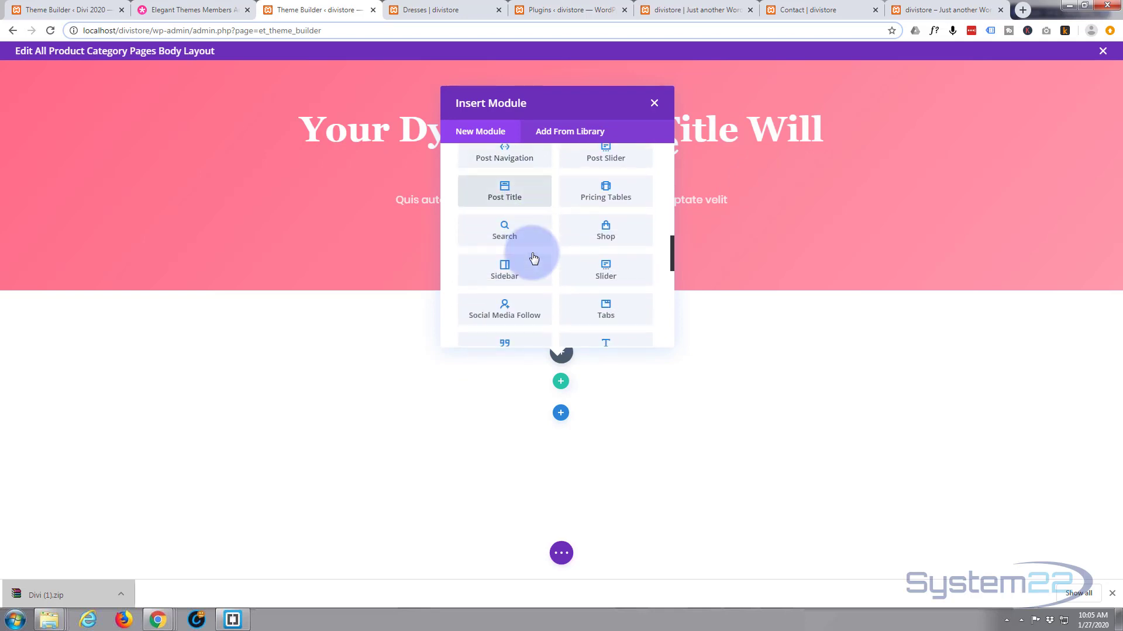
scroll(534, 257, down, 2)
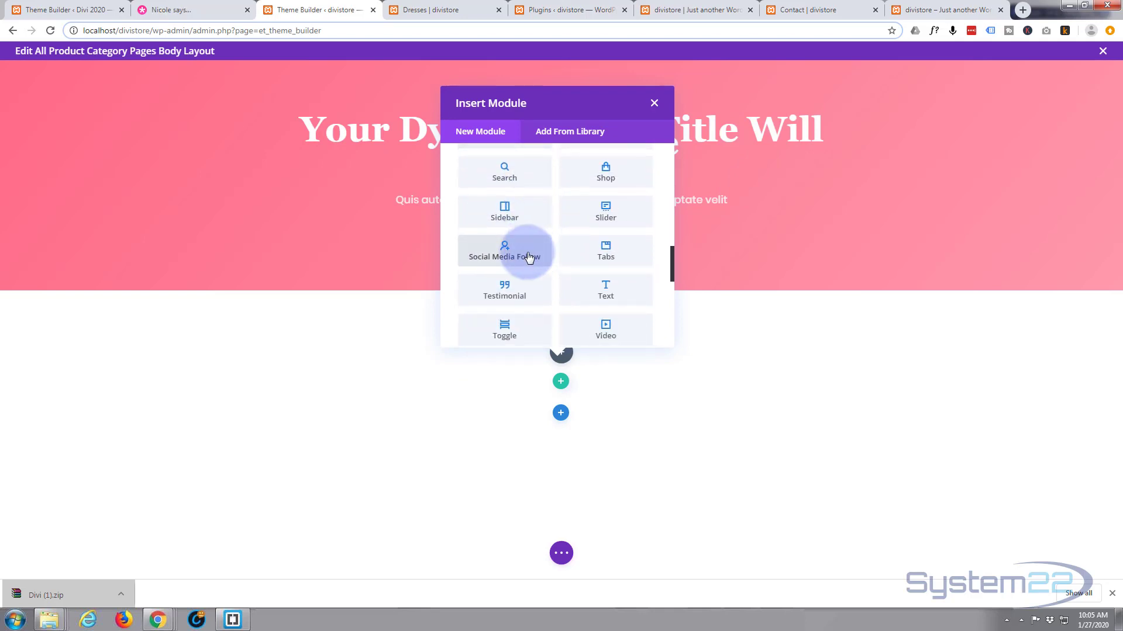
click(608, 170)
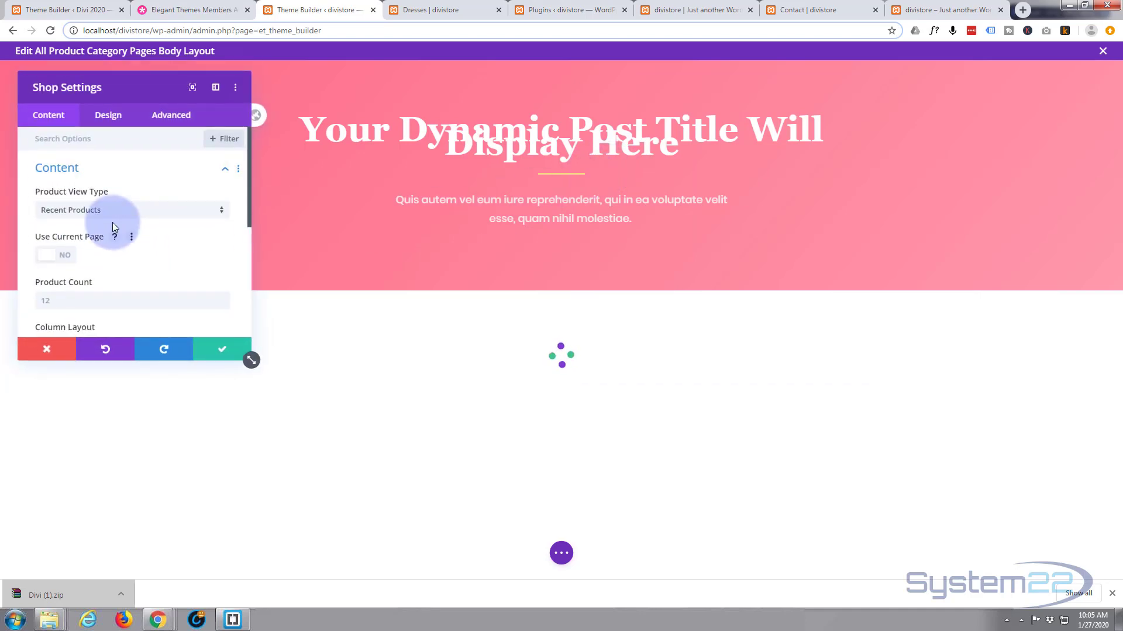
Set the Shop module's product view type to Product Category, include only Current Category, and save the module settings.
click(168, 211)
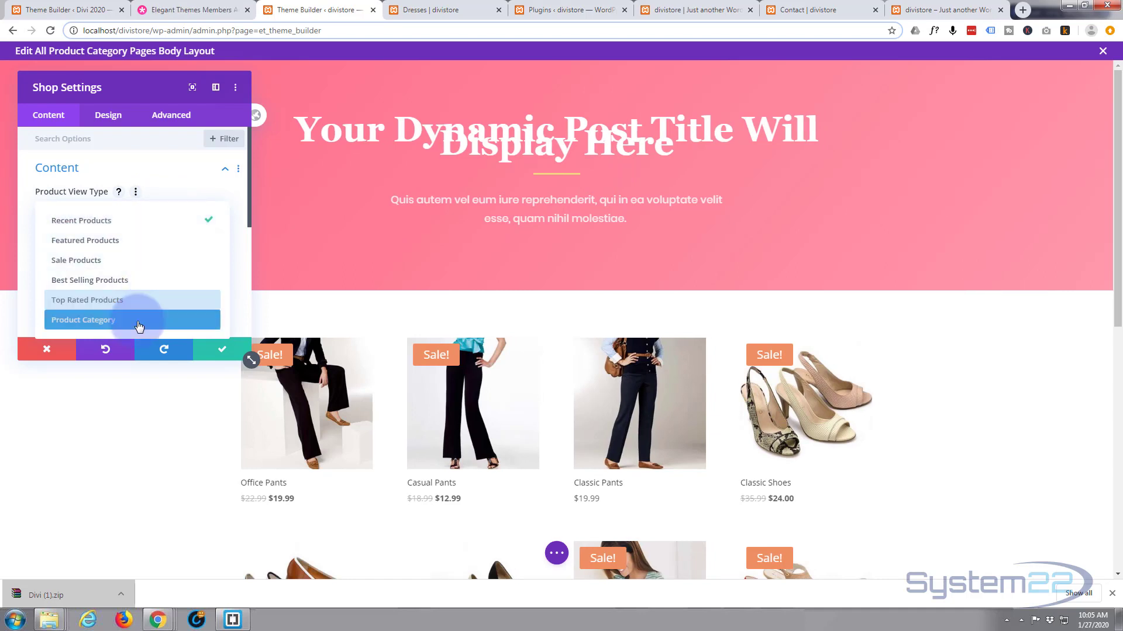
click(139, 326)
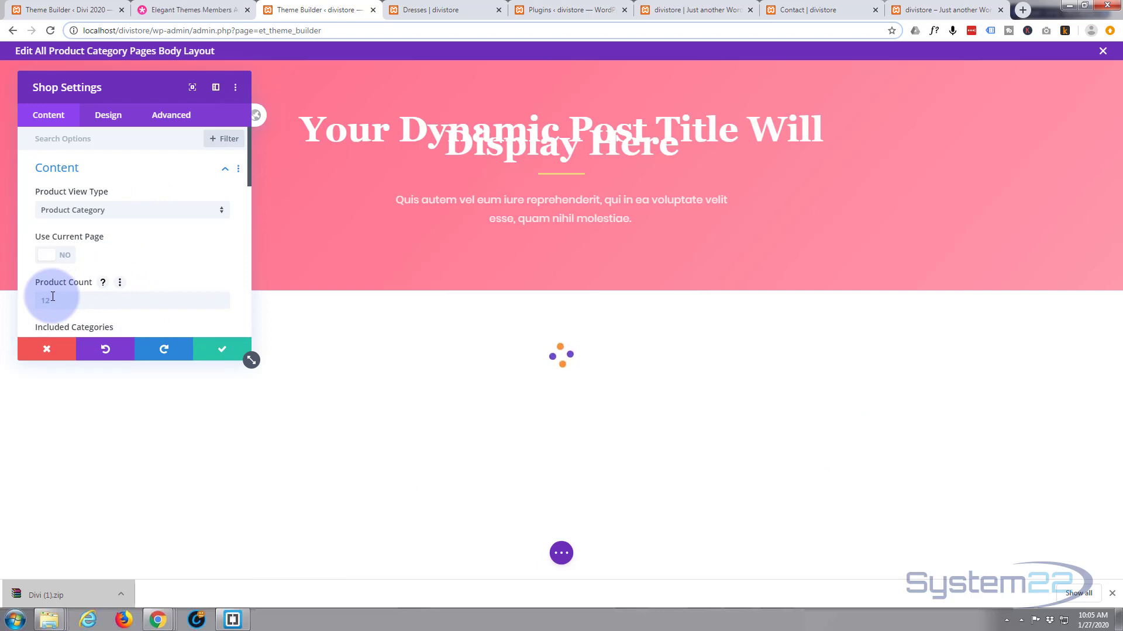
scroll(86, 290, down, 2)
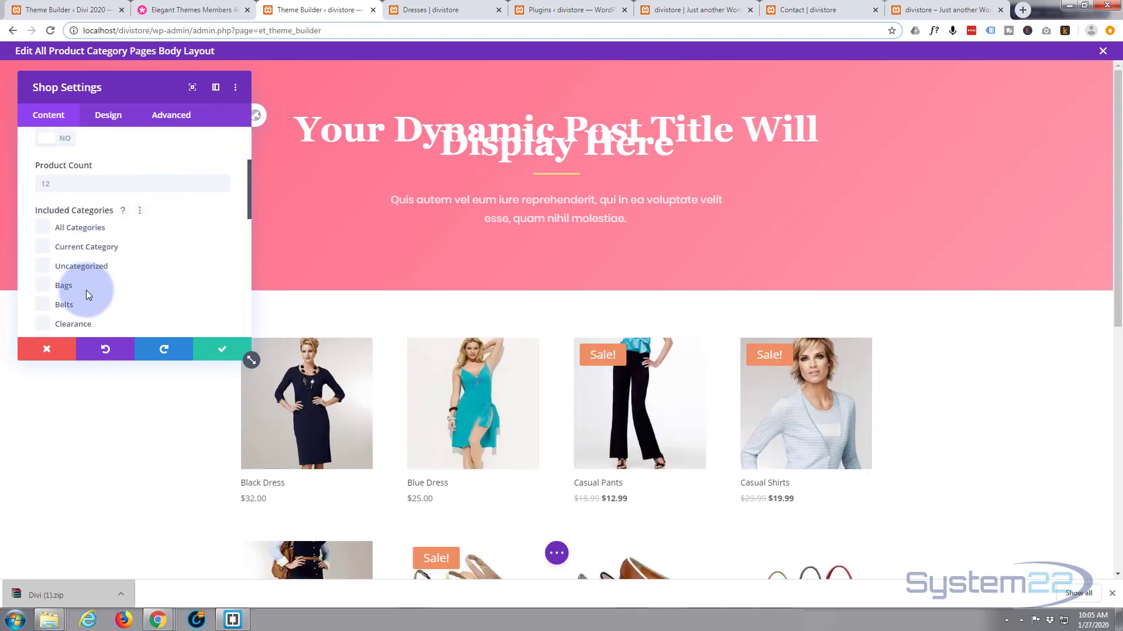
click(42, 248)
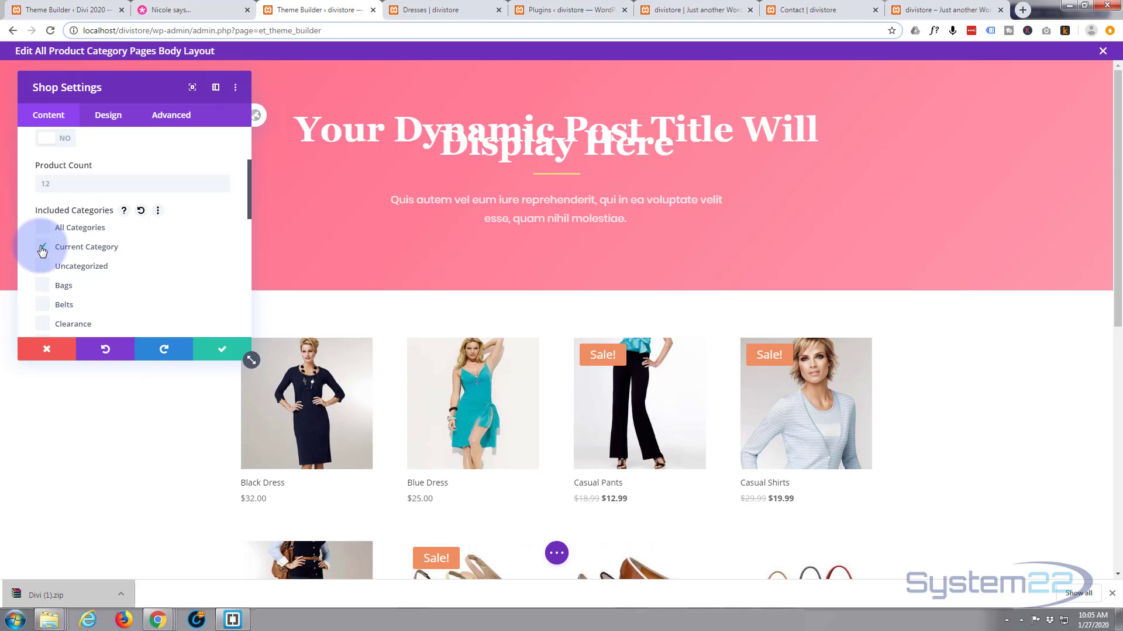
click(227, 356)
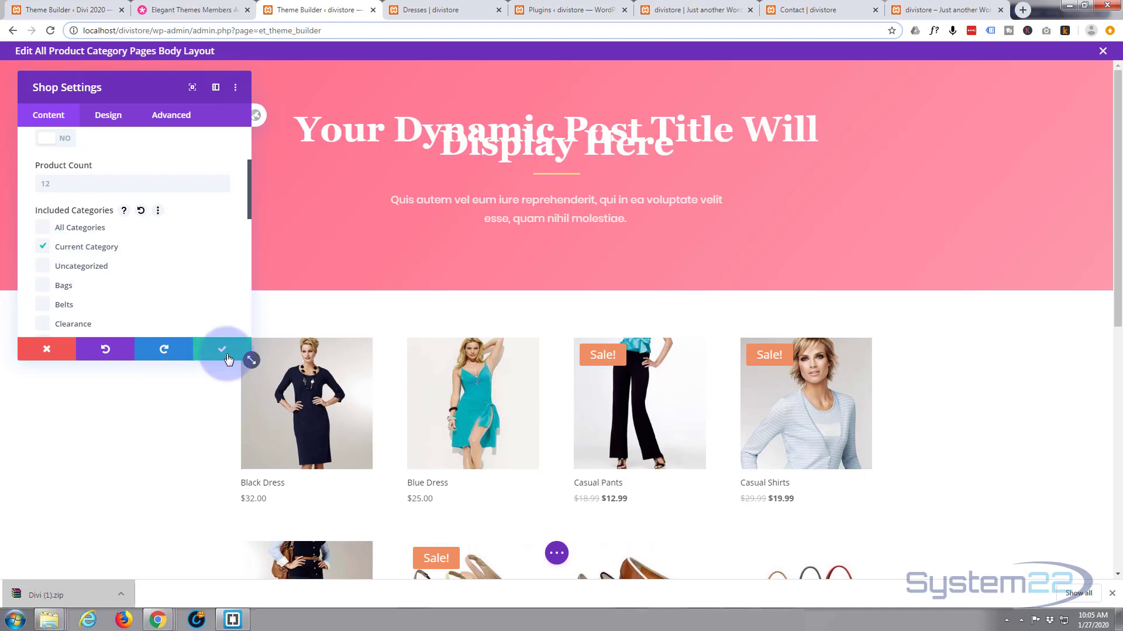
Save the product category body layout and close the layout editor.
click(557, 553)
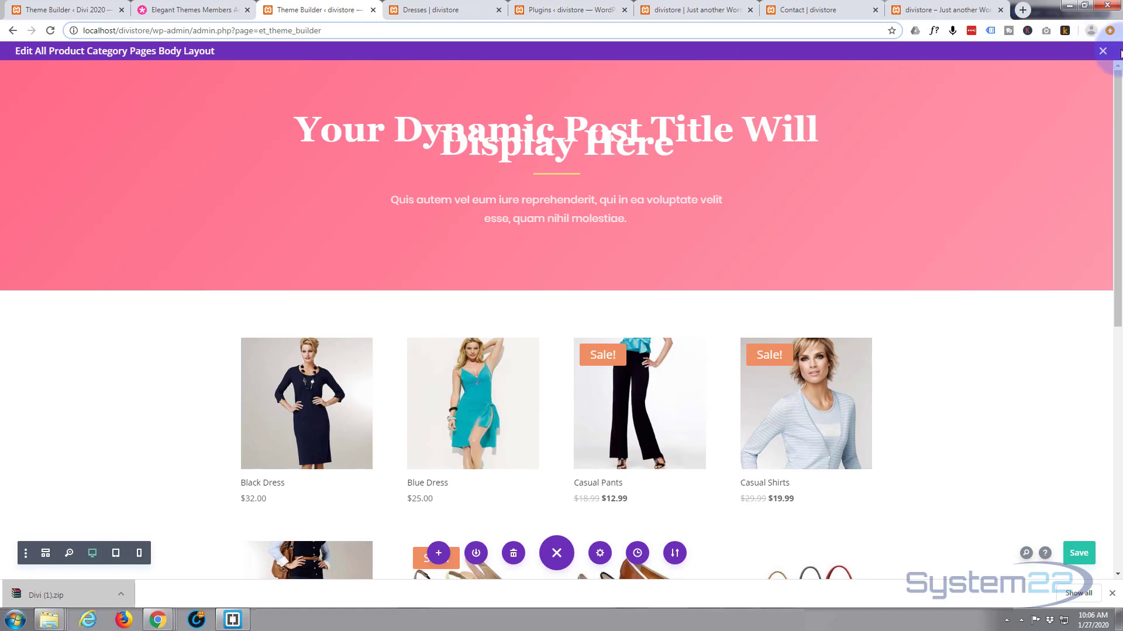
click(1103, 52)
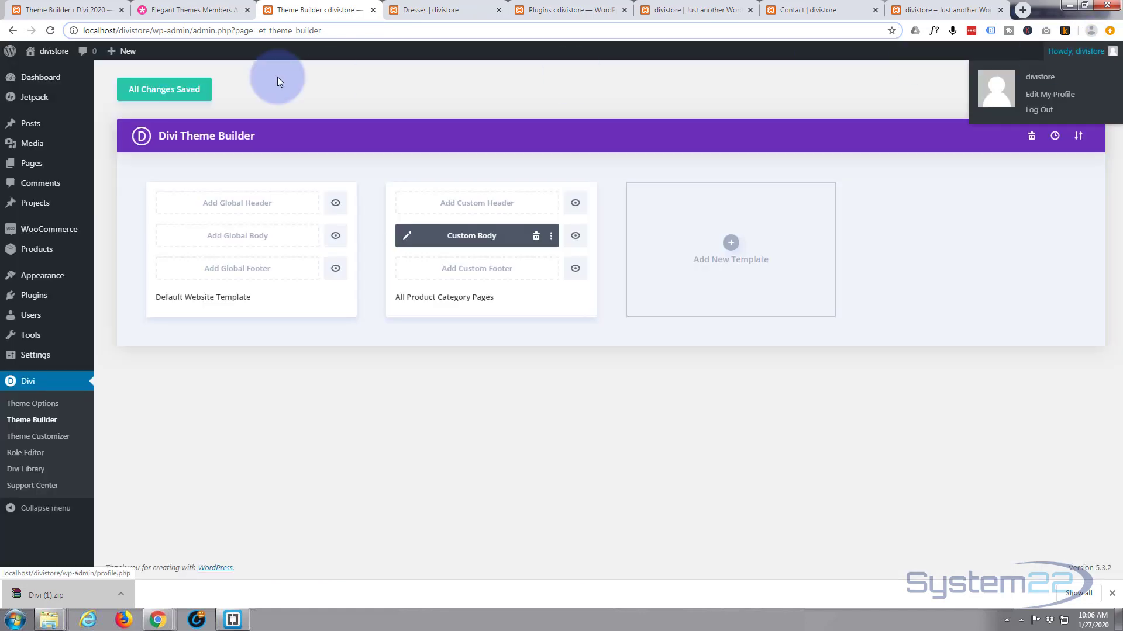
Open the store's front end in a new browser tab and close the old divistore tabs.
middle_click(40, 73)
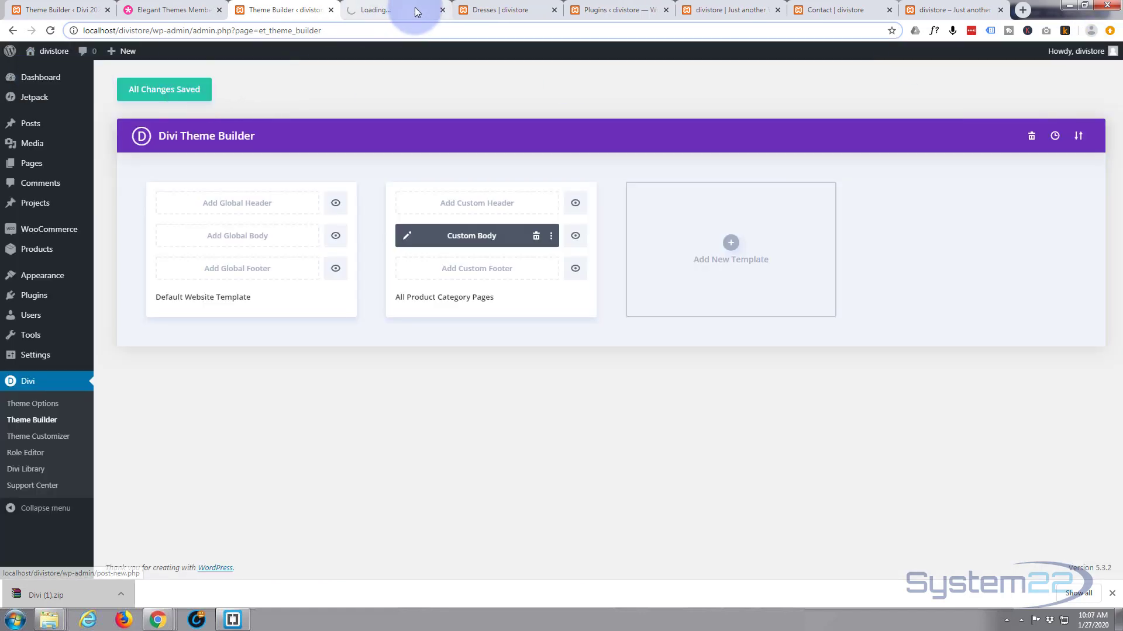
click(554, 10)
click(554, 10)
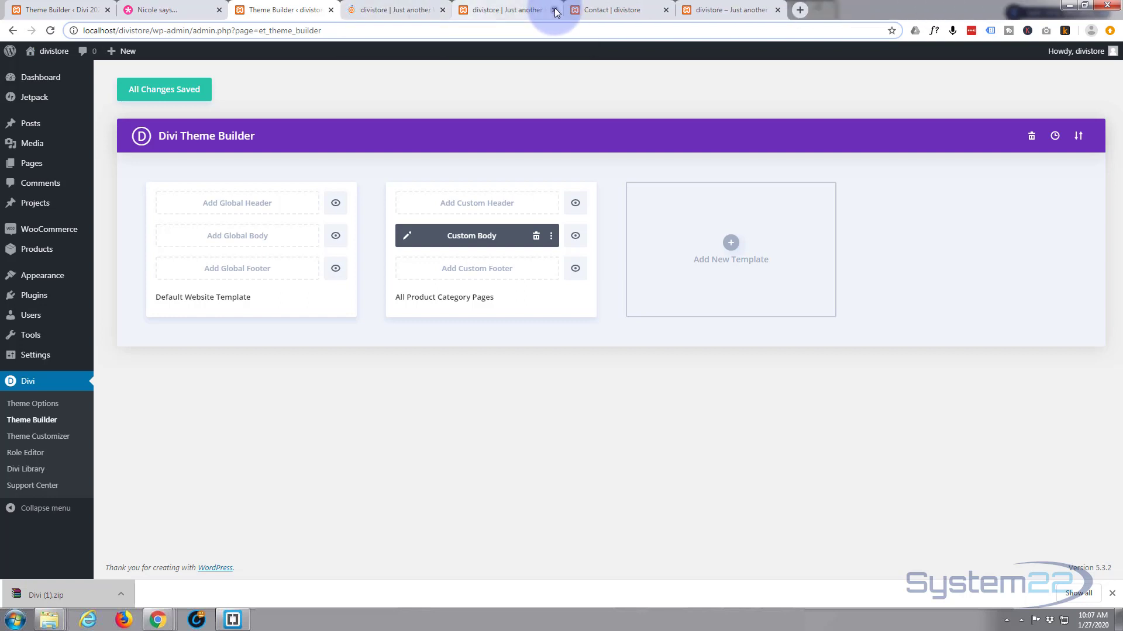
click(554, 10)
click(554, 10)
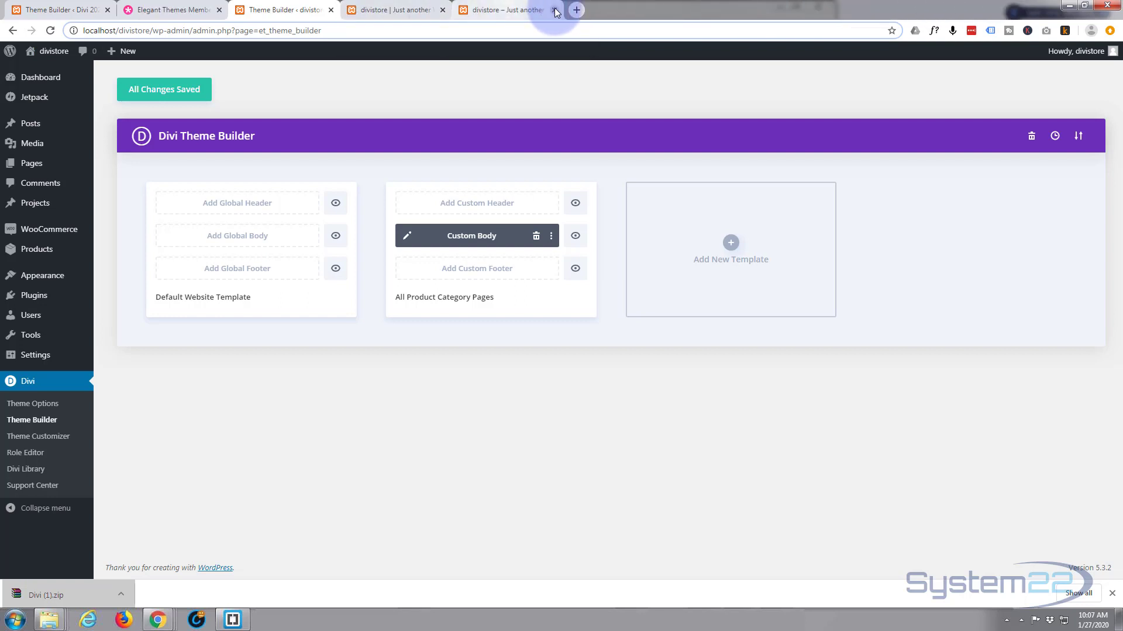
click(554, 10)
click(496, 10)
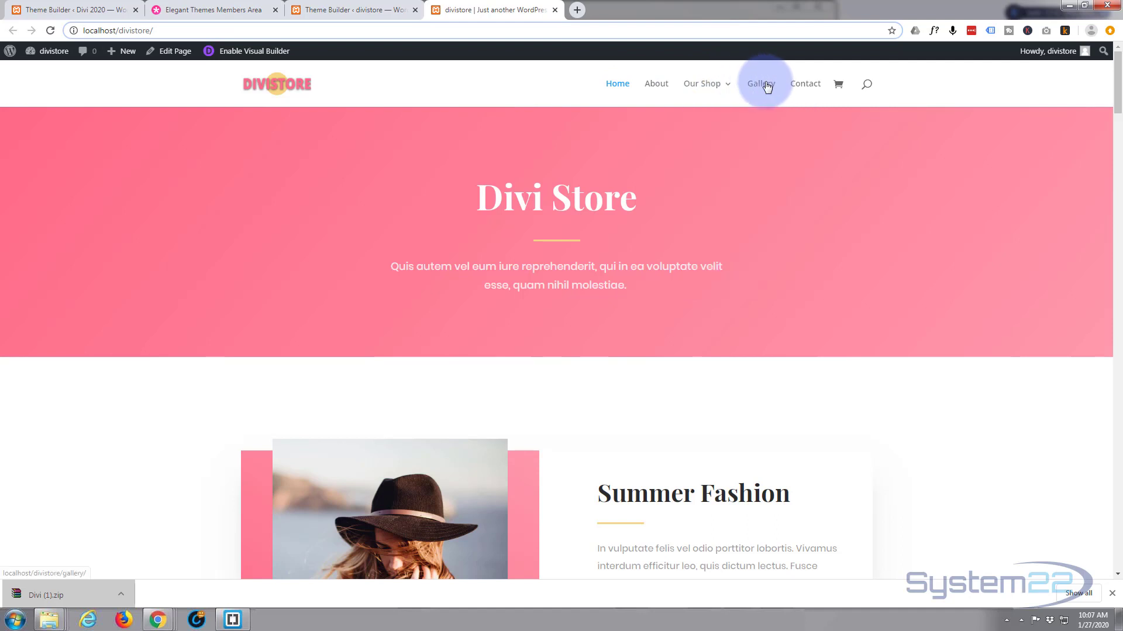
Open the Dresses category page under Our Shop and examine its header title and product listing.
mouse_move(724, 81)
click(720, 137)
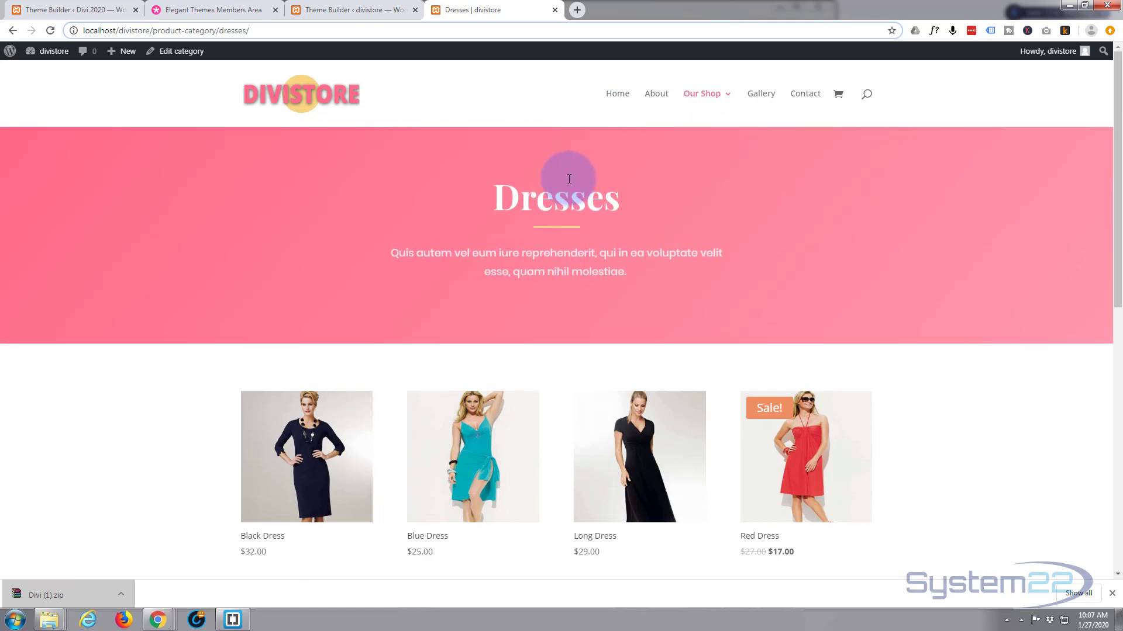
scroll(569, 180, down, 5)
scroll(571, 181, up, 5)
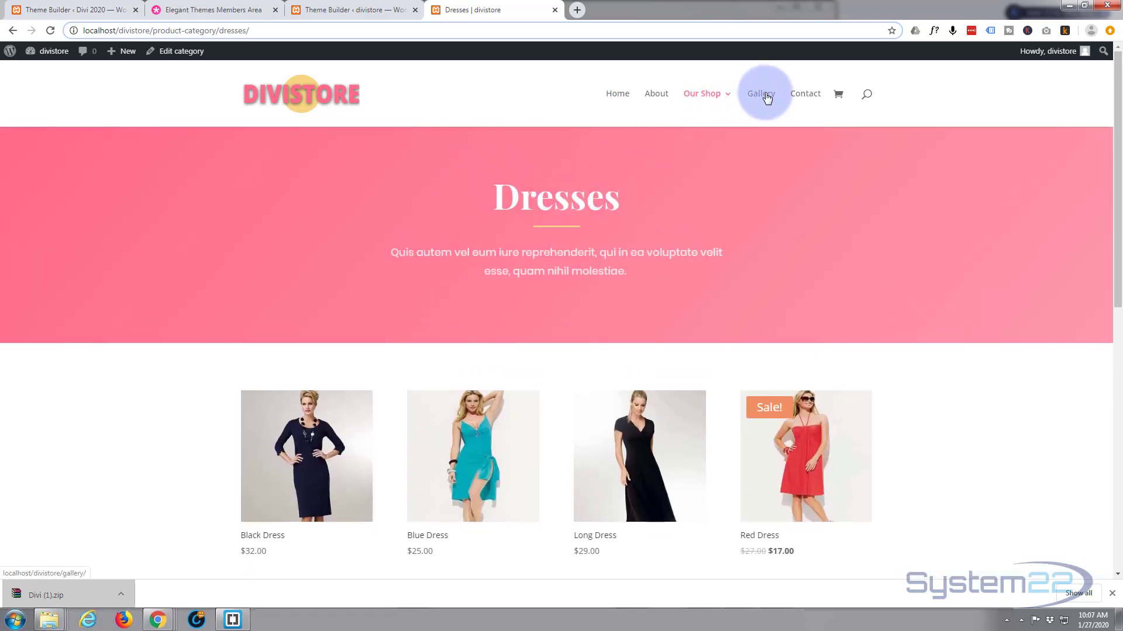
Open the Fashion and Bags category pages under Our Shop and examine their header titles and product listings.
mouse_move(730, 102)
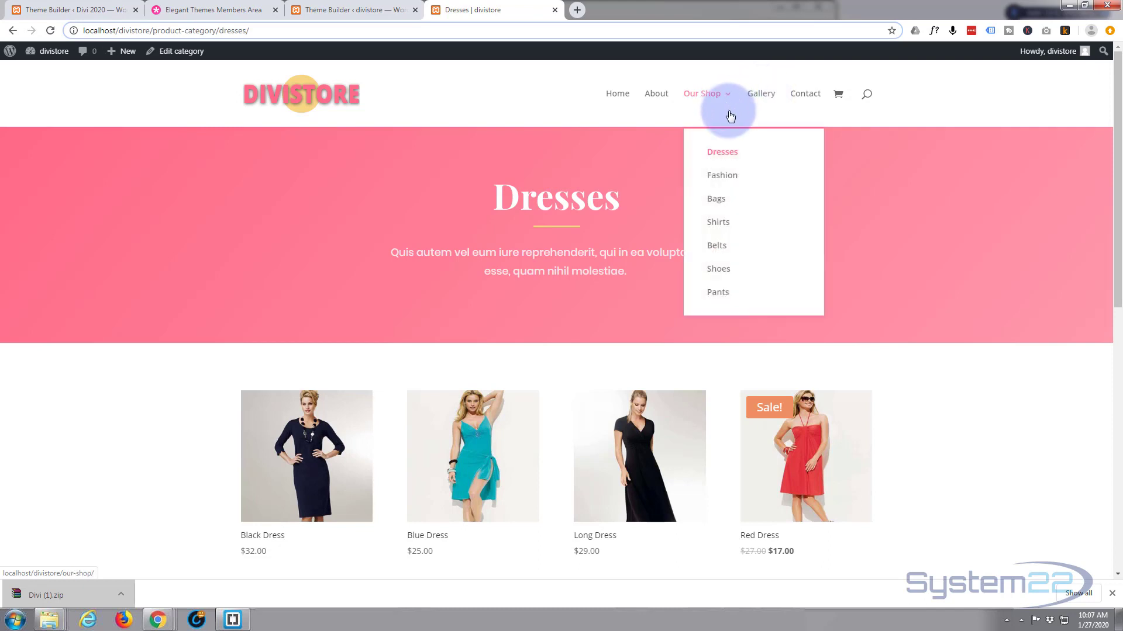
click(723, 182)
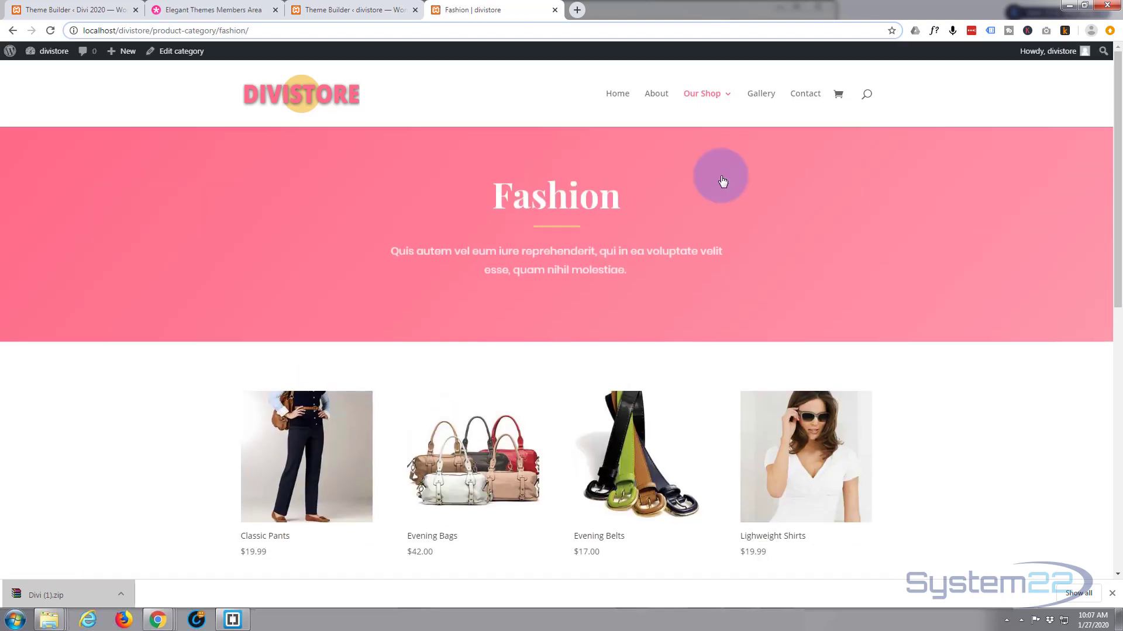
mouse_move(704, 102)
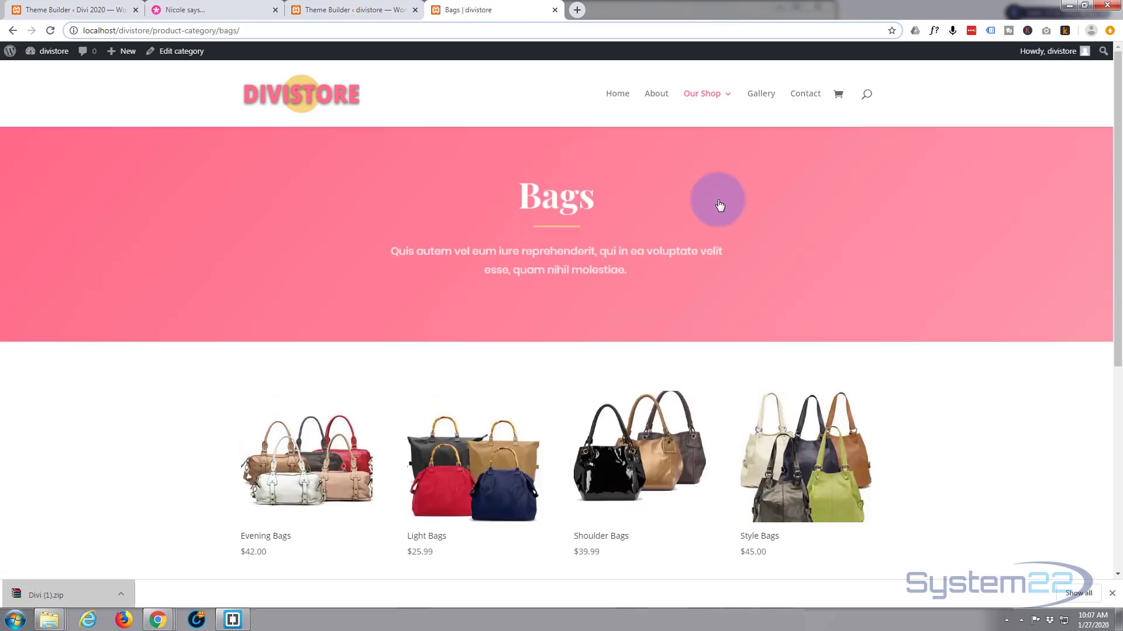
scroll(709, 207, down, 1)
scroll(707, 202, down, 5)
scroll(707, 202, up, 6)
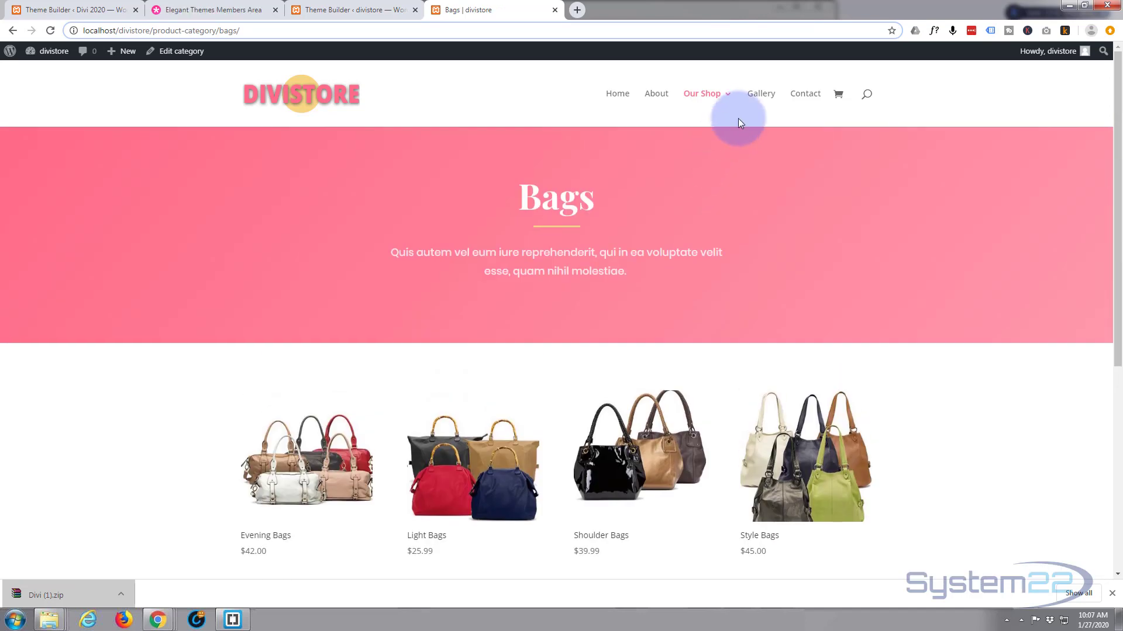
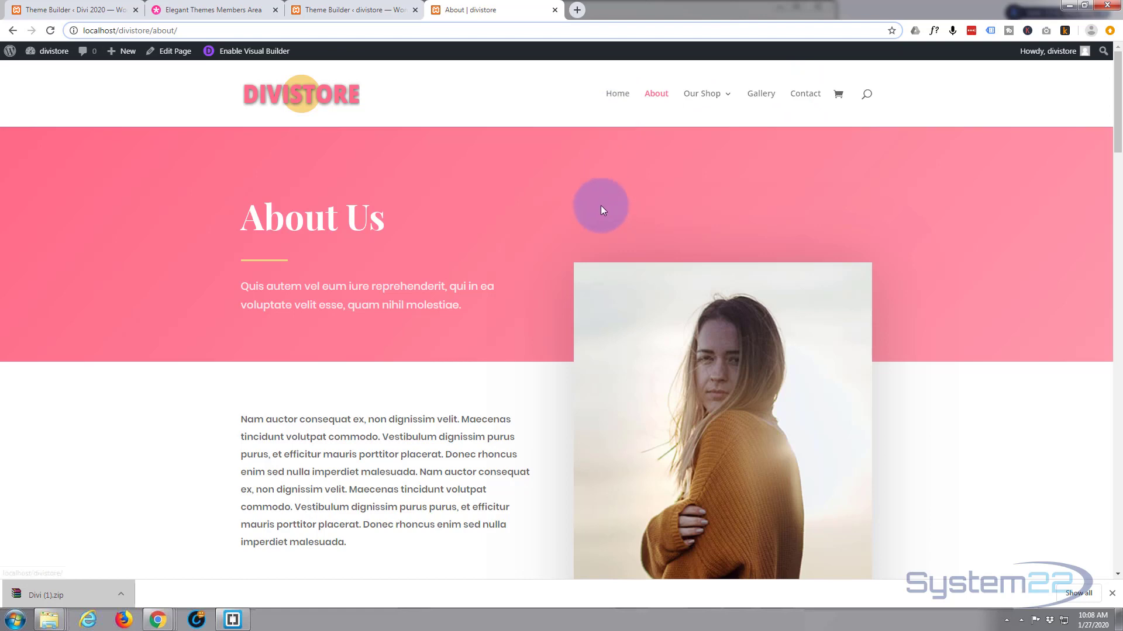
Enable the Visual Builder on the About page and replace the header section's photo with dress2-1.jpg from the media library.
click(262, 53)
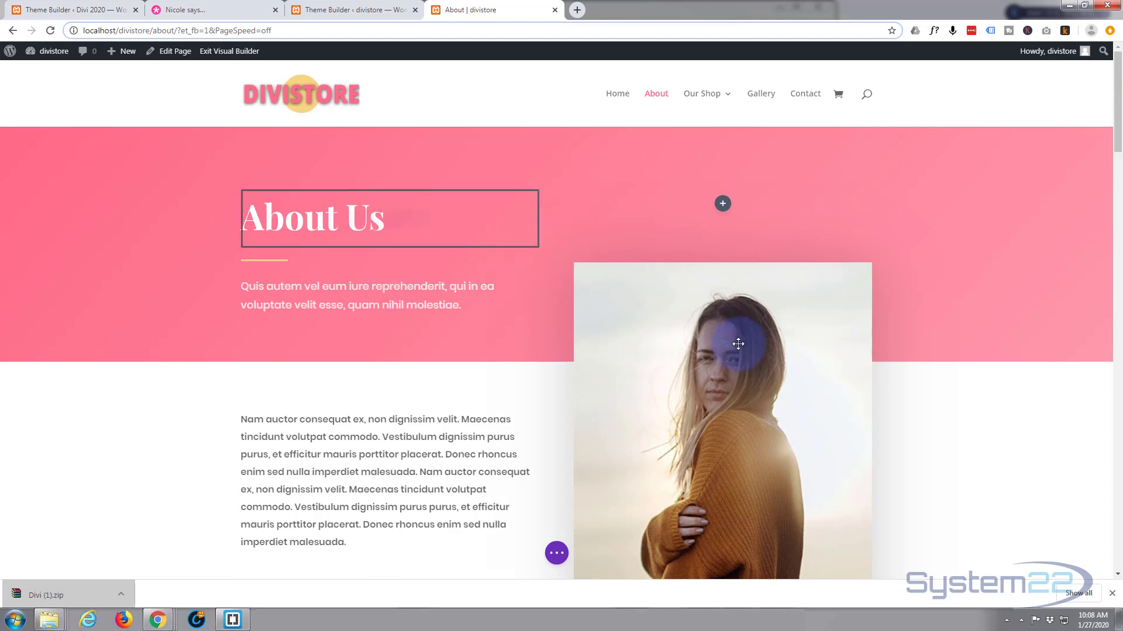
mouse_move(686, 344)
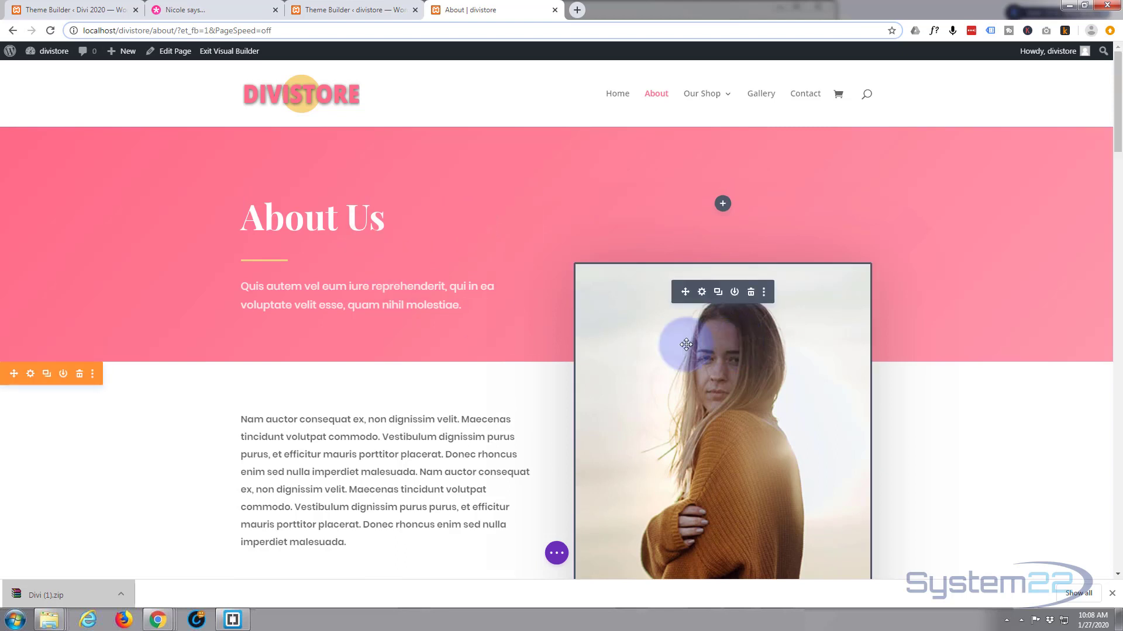
click(702, 294)
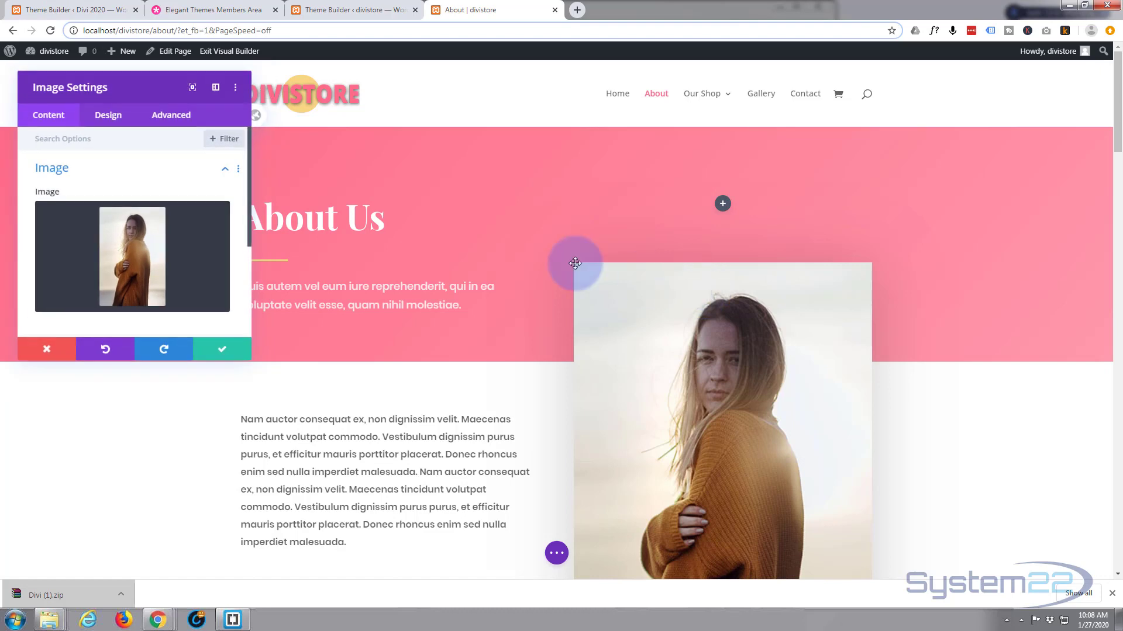
click(194, 225)
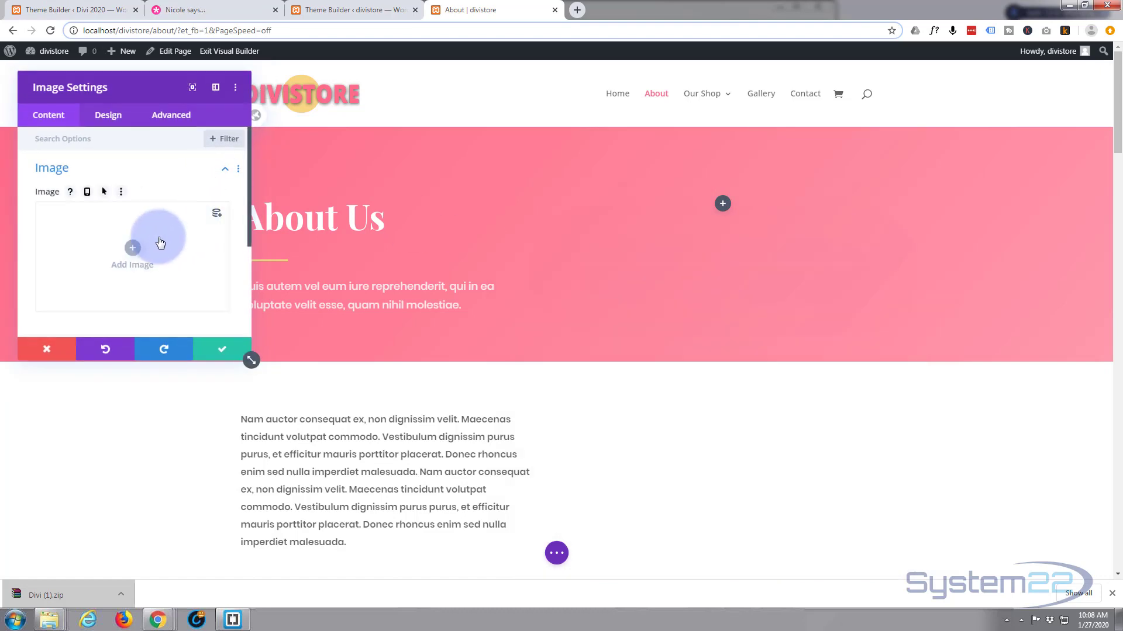
click(134, 244)
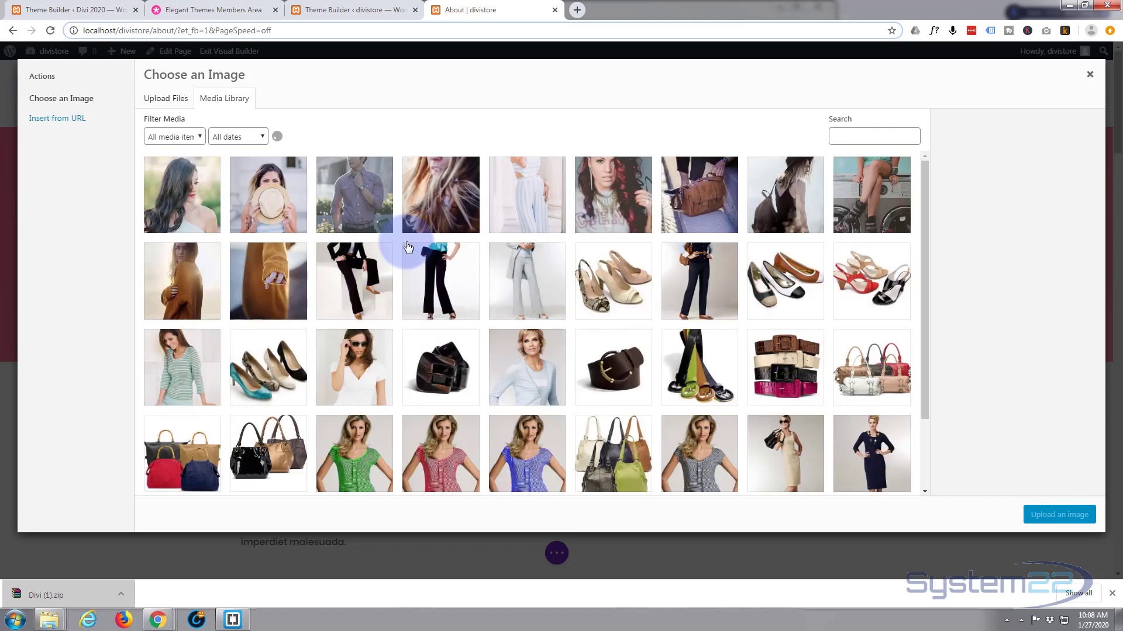
scroll(407, 247, down, 2)
scroll(407, 246, down, 2)
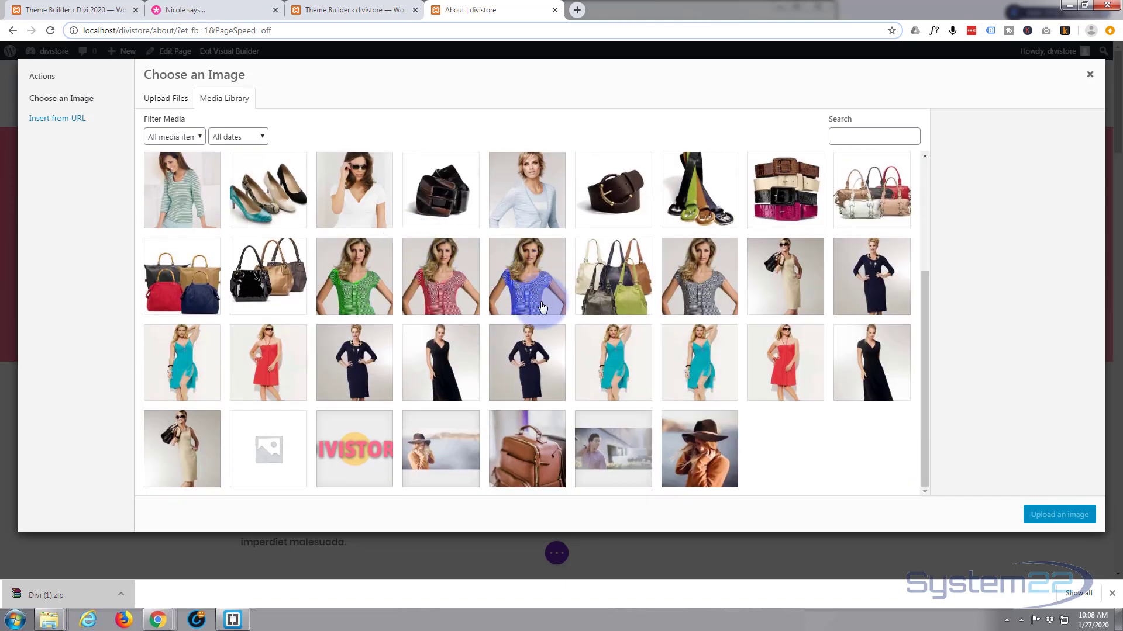
click(626, 353)
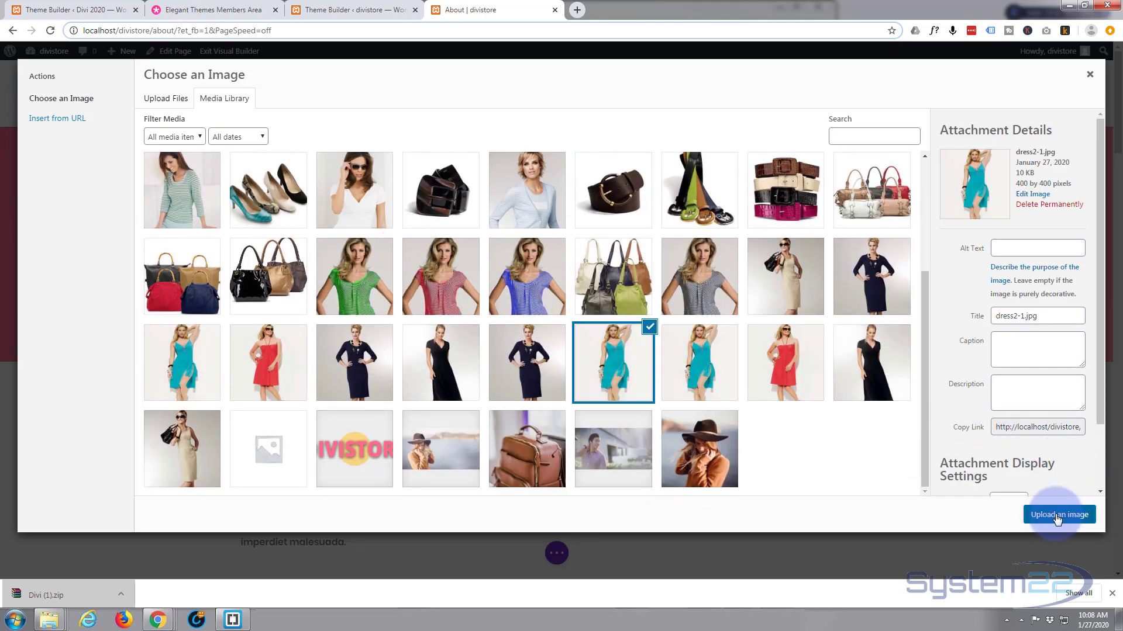
click(1057, 515)
scroll(458, 304, down, 7)
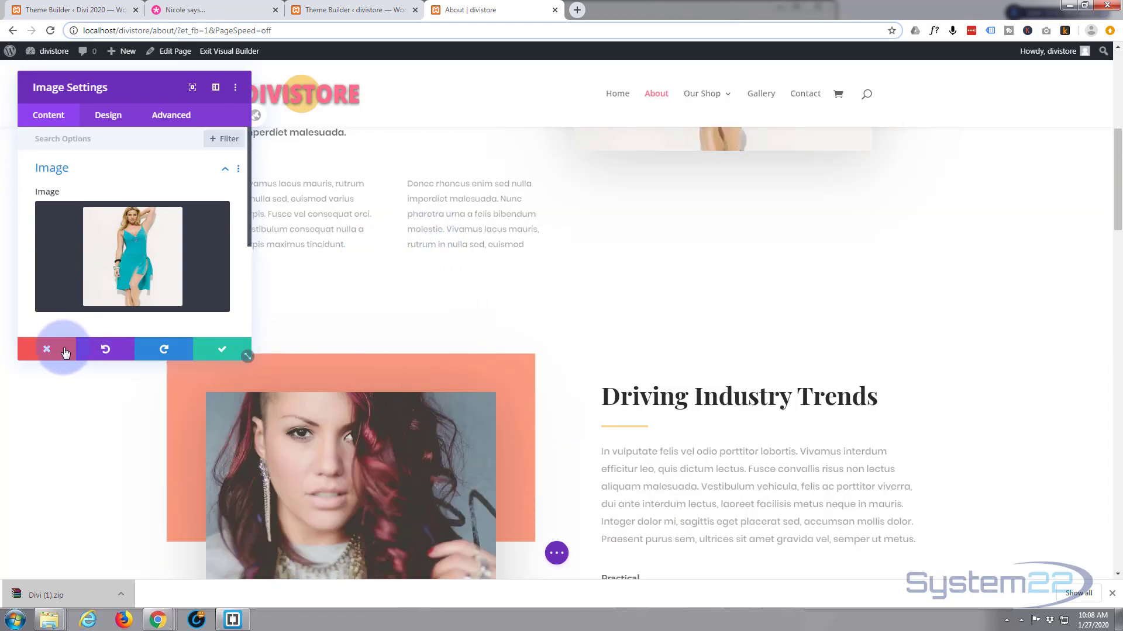
click(224, 352)
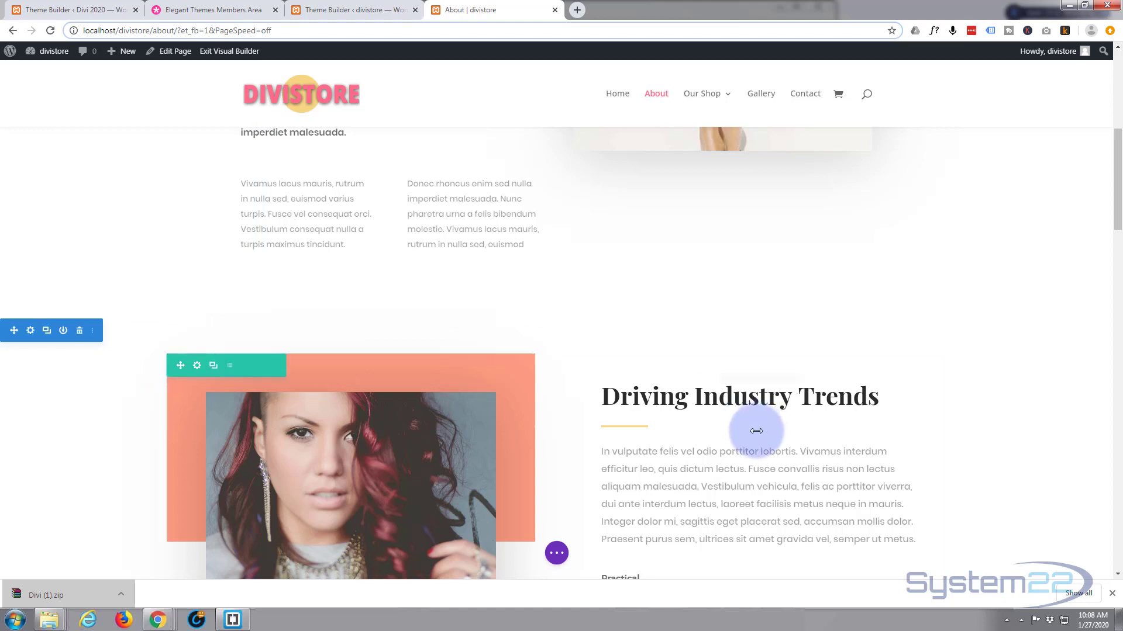
Open the Stay in Touch email optin module's settings and expand its Email Account options.
scroll(524, 544, down, 3)
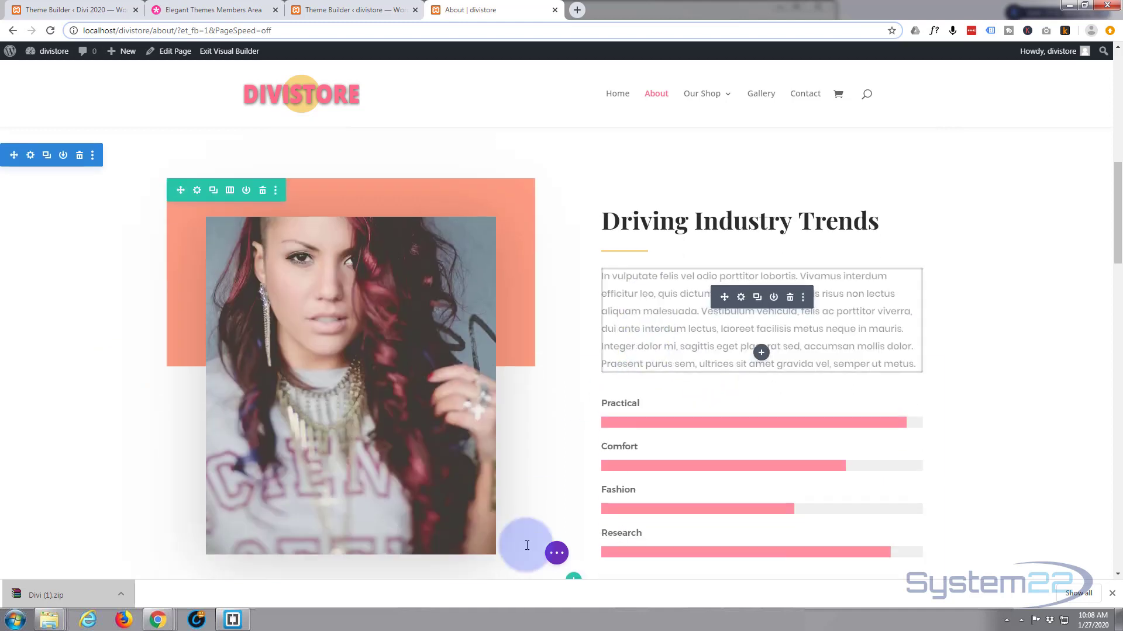
click(556, 554)
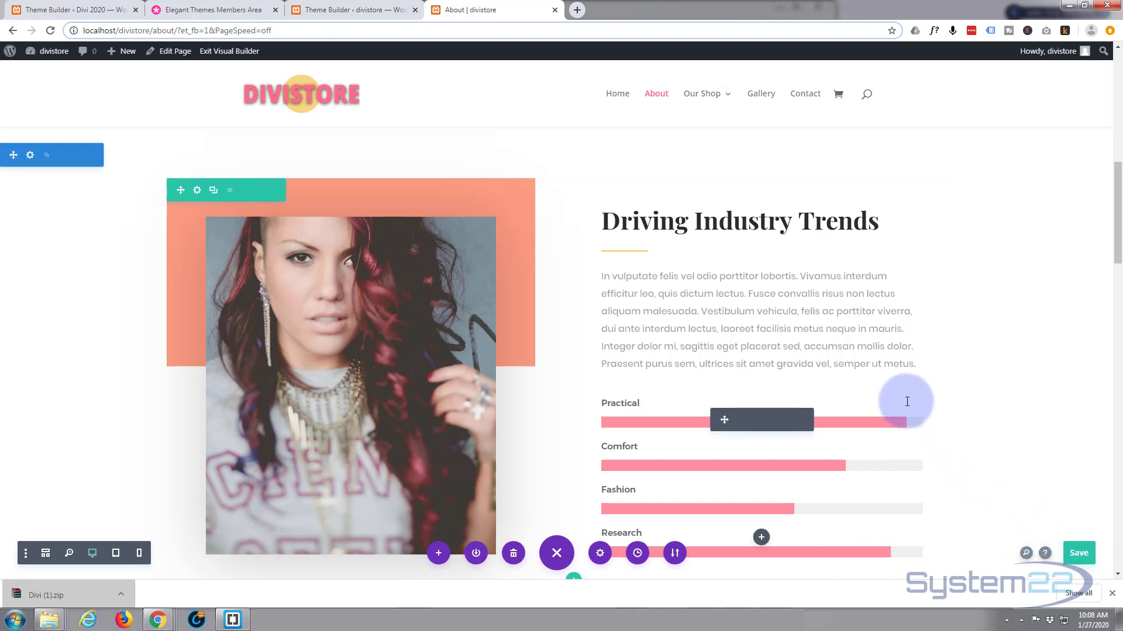
scroll(922, 396, down, 7)
scroll(930, 399, down, 20)
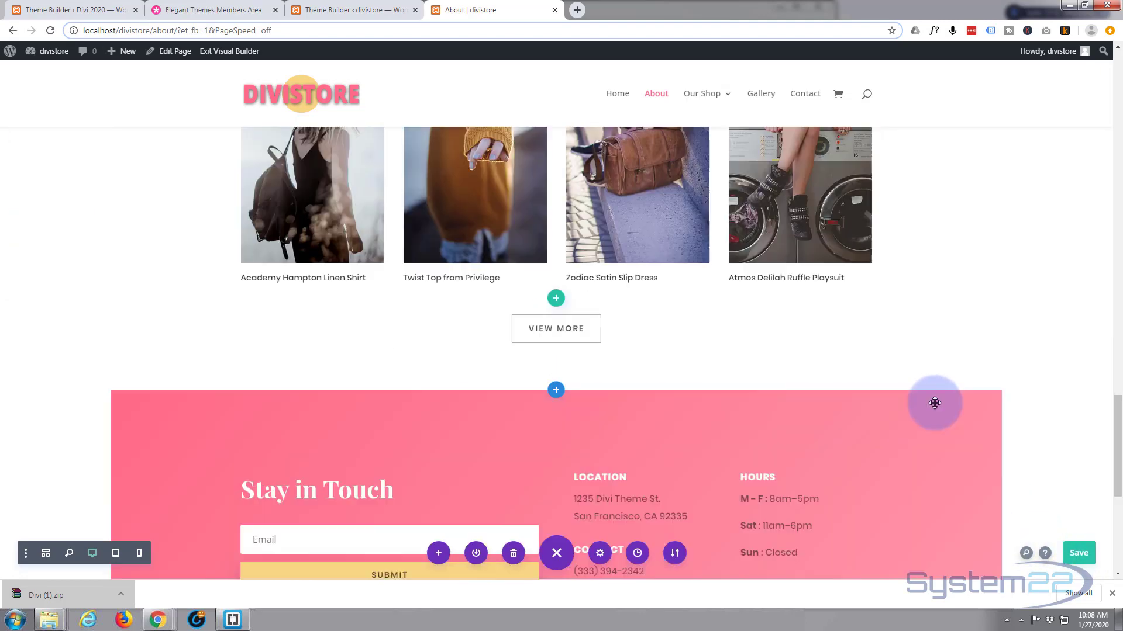
scroll(935, 404, up, 4)
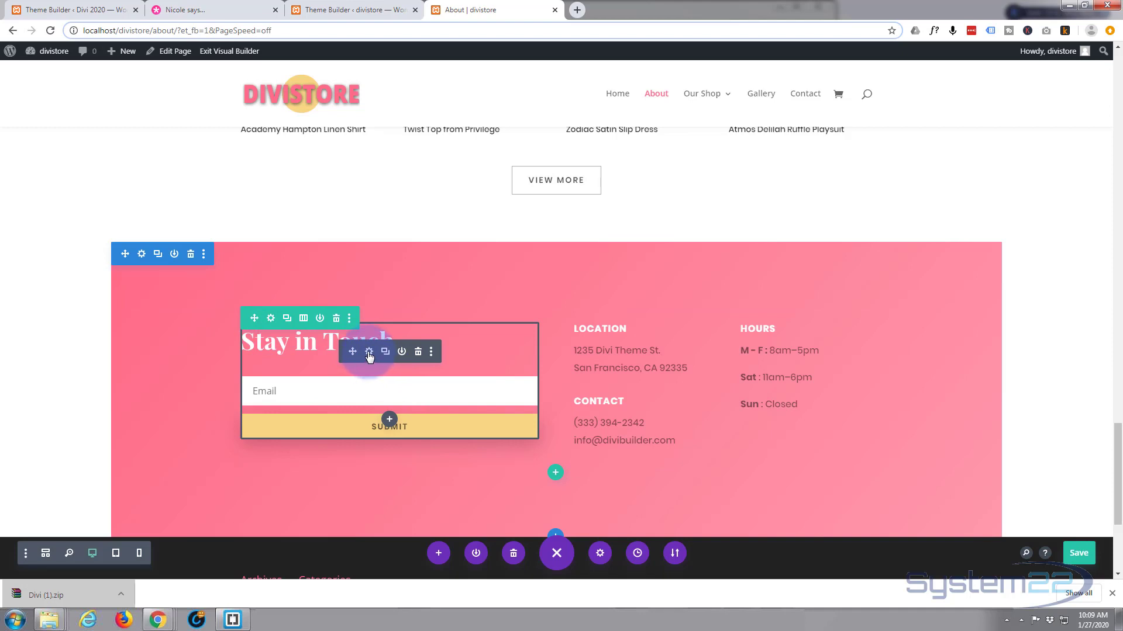
click(369, 354)
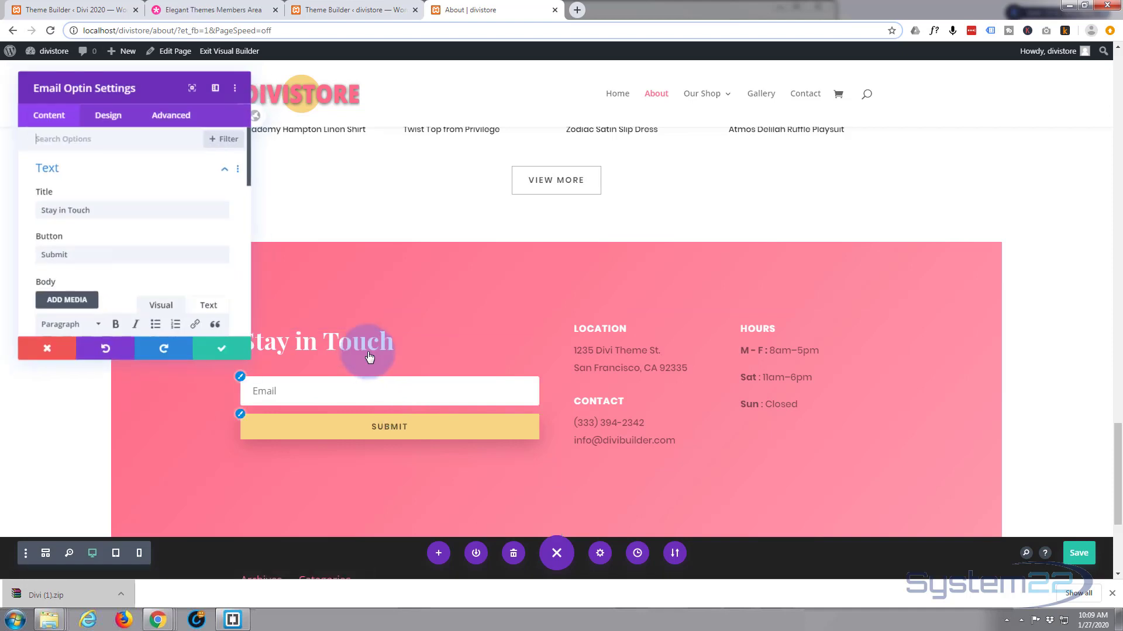
drag(164, 98, 597, 103)
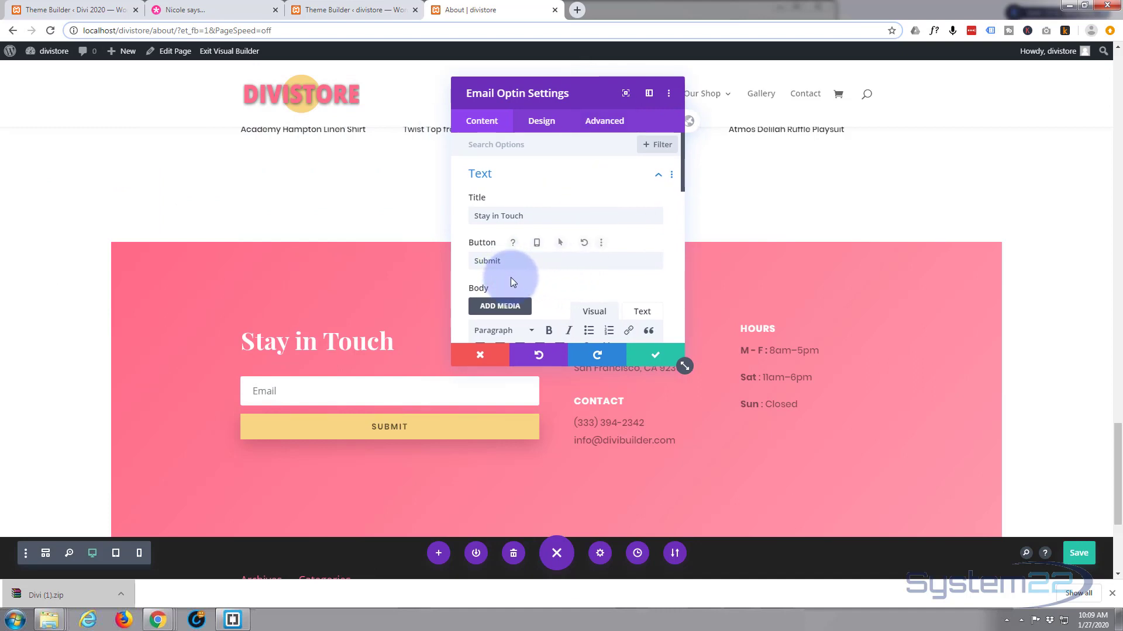
scroll(510, 277, down, 3)
scroll(512, 283, down, 2)
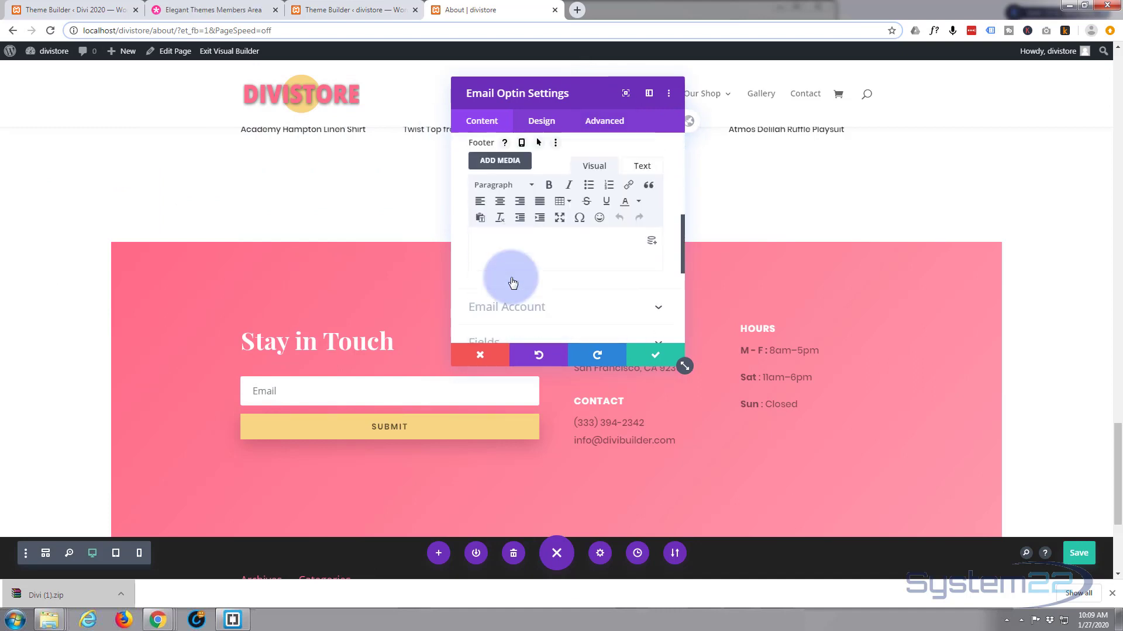
scroll(510, 277, down, 1)
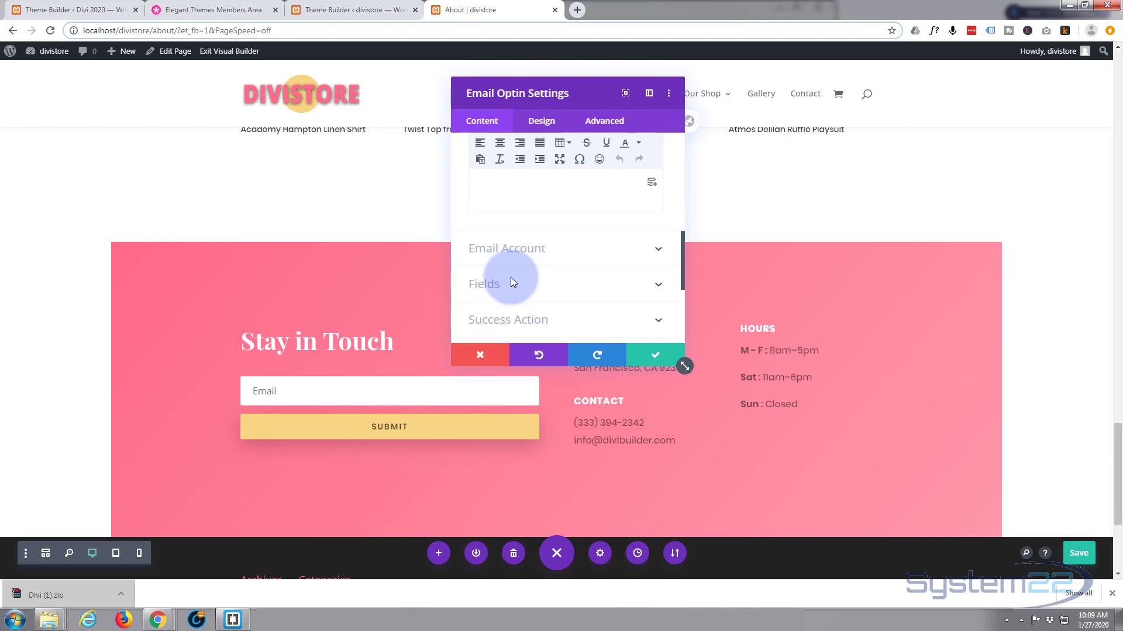
click(574, 248)
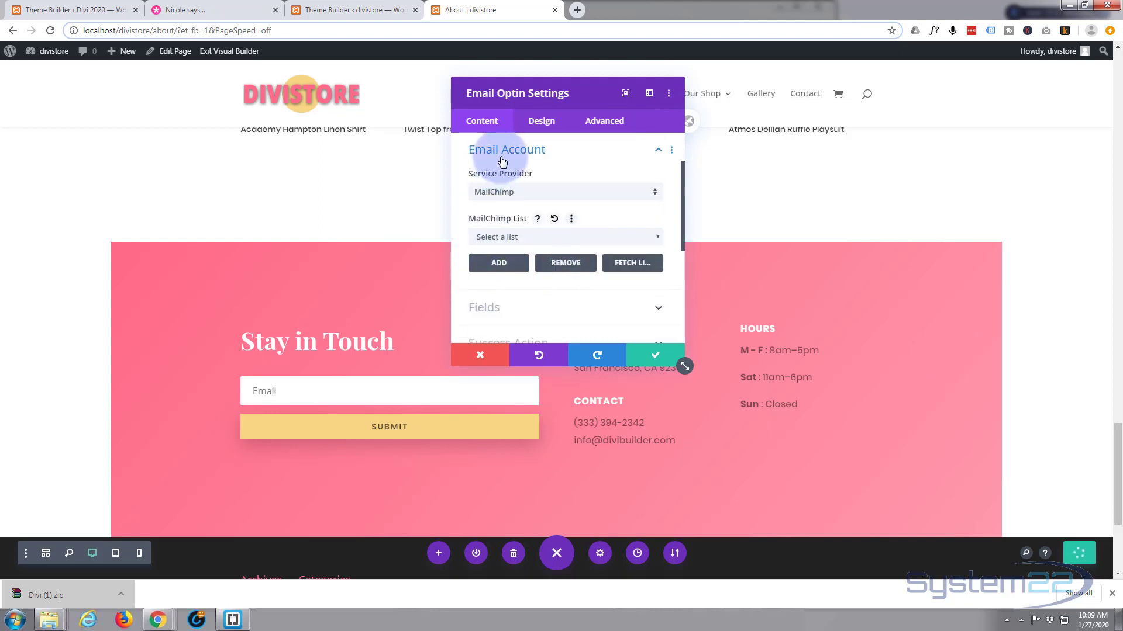
Examine the available email service providers and the MailChimp list selection for the optin form.
click(532, 192)
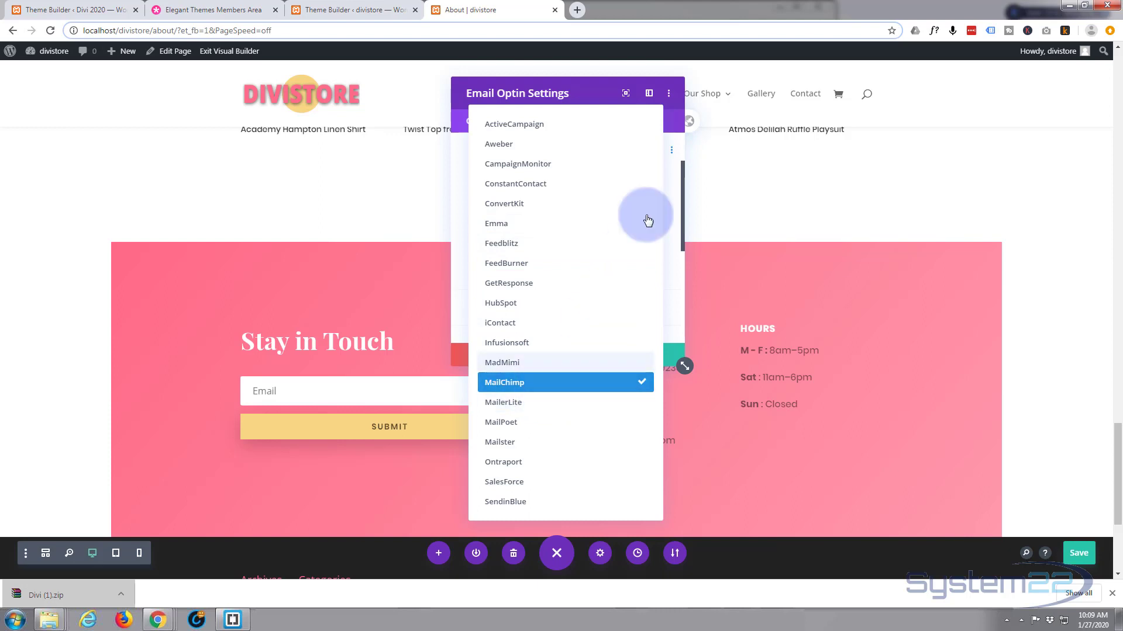
click(675, 120)
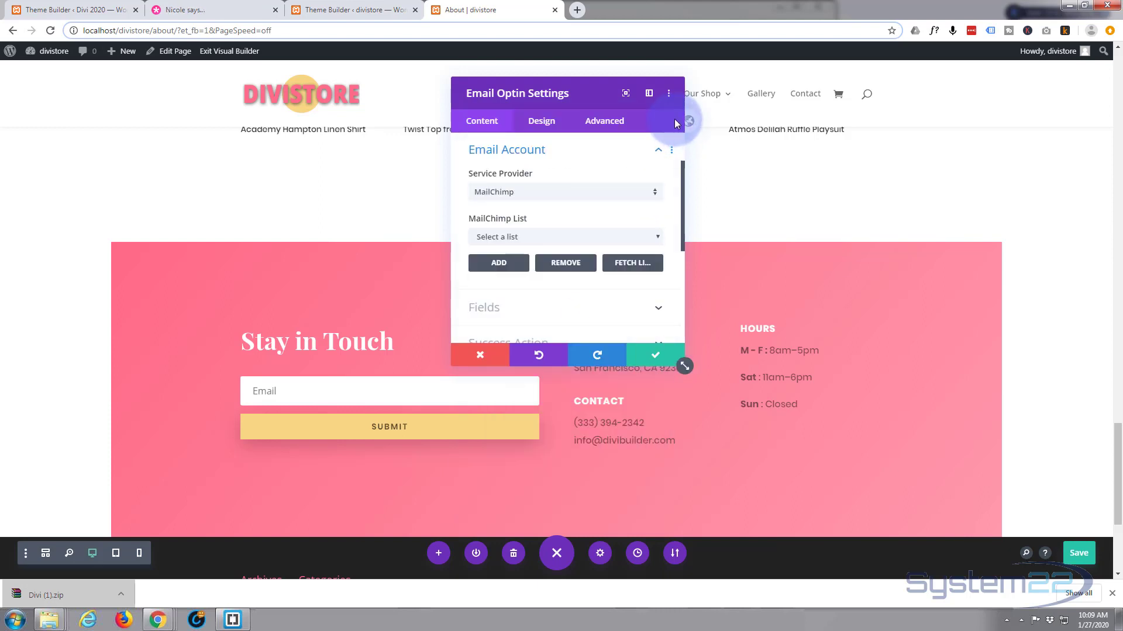
click(655, 235)
click(654, 236)
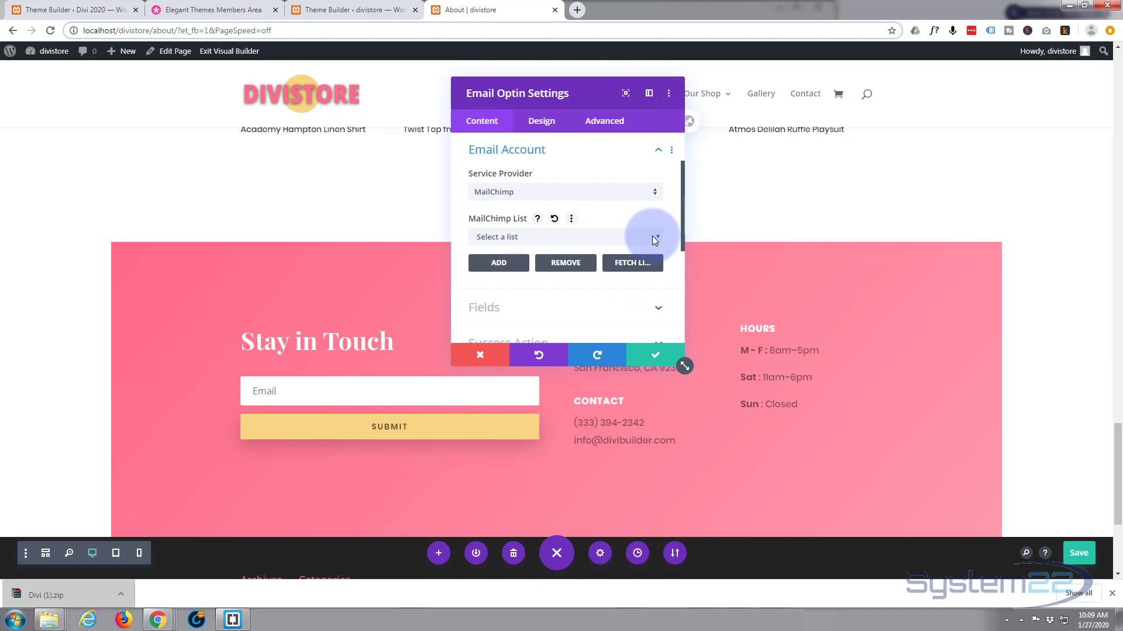
Save the email optin settings and exit the Visual Builder, saving the About page changes.
click(656, 361)
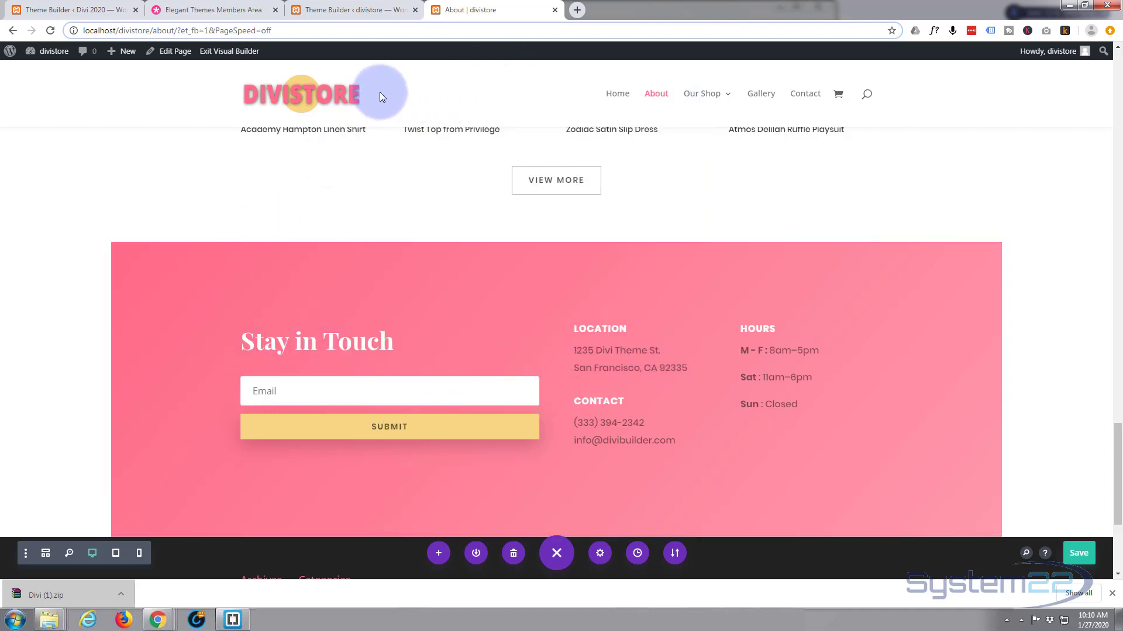
click(225, 52)
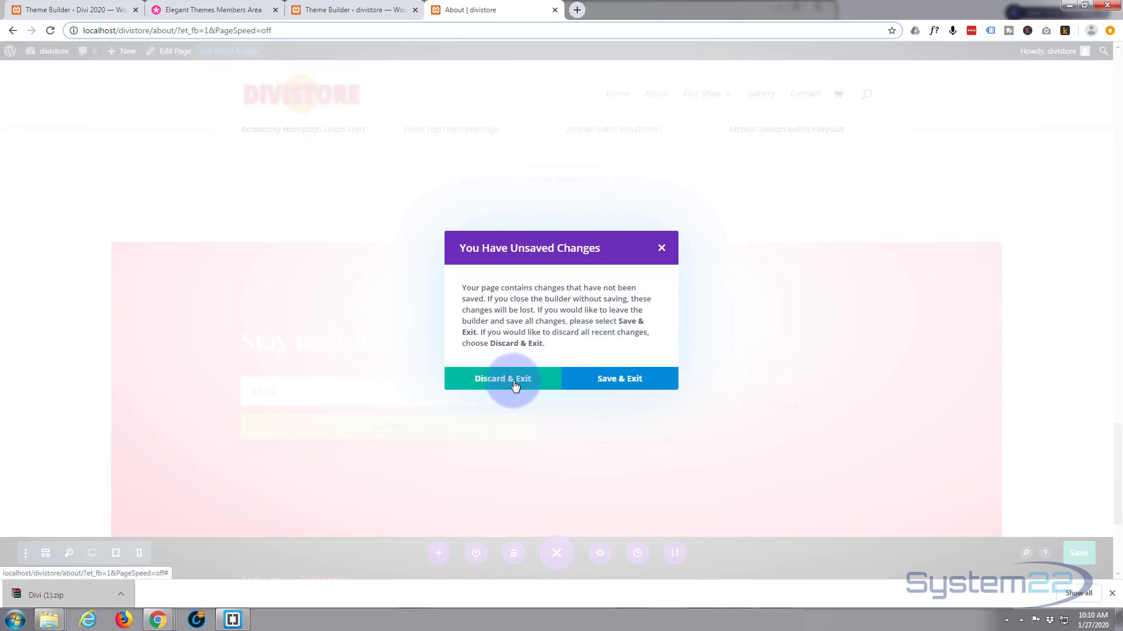
click(601, 376)
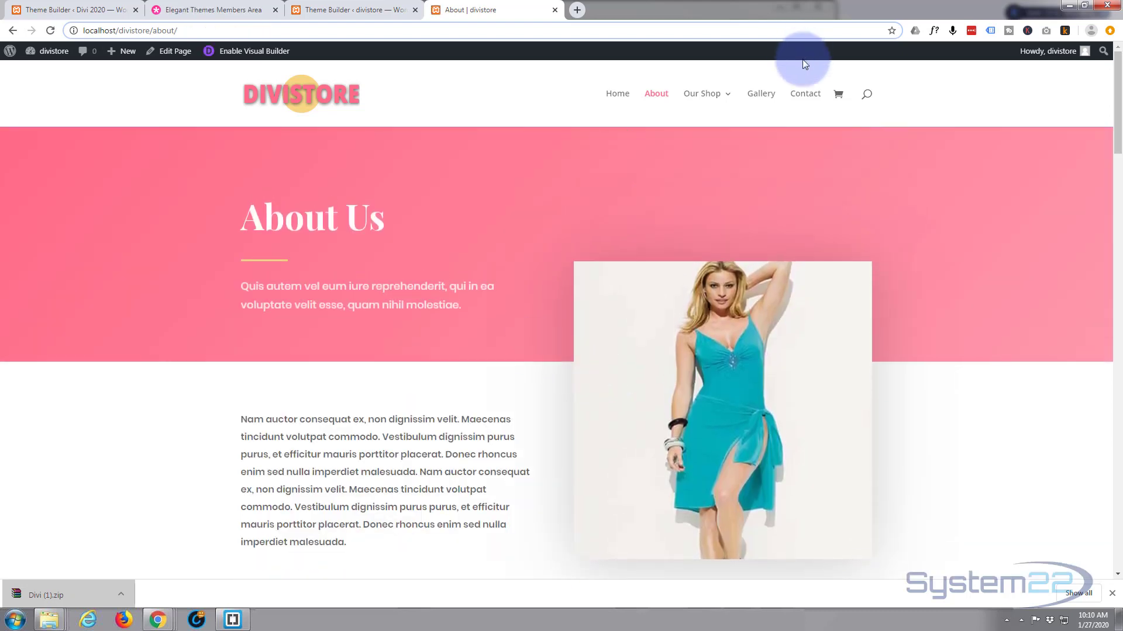
Open the Contact page and examine its contact boxes and map section.
click(805, 95)
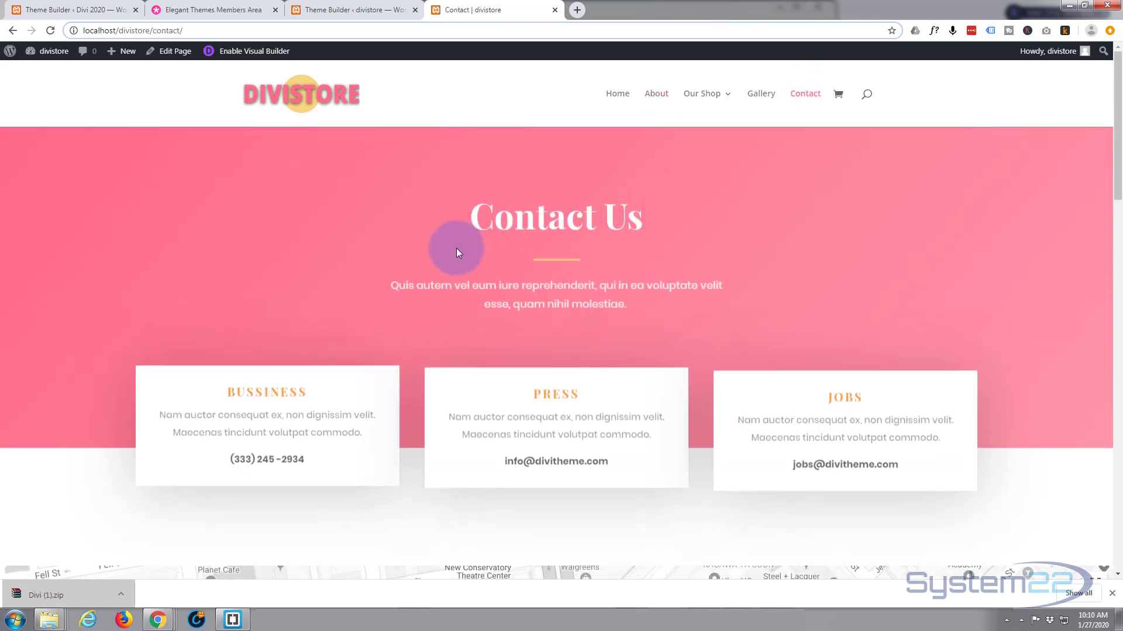
scroll(454, 248, down, 5)
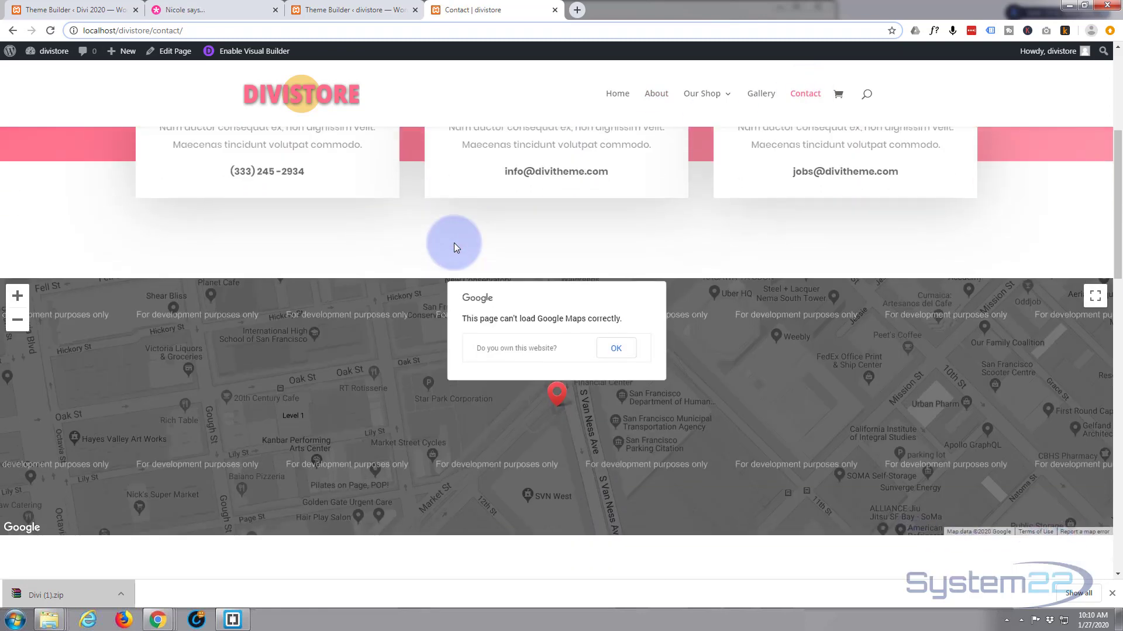
scroll(454, 245, down, 1)
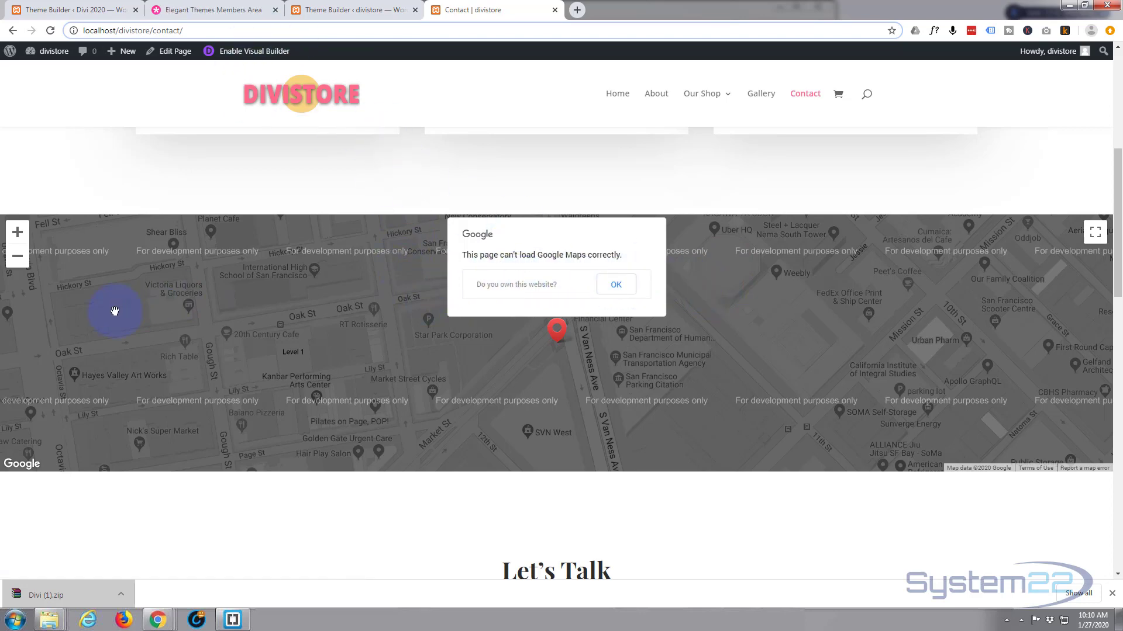
Open the Contact page in the Visual Builder, ready to edit its map section.
click(243, 51)
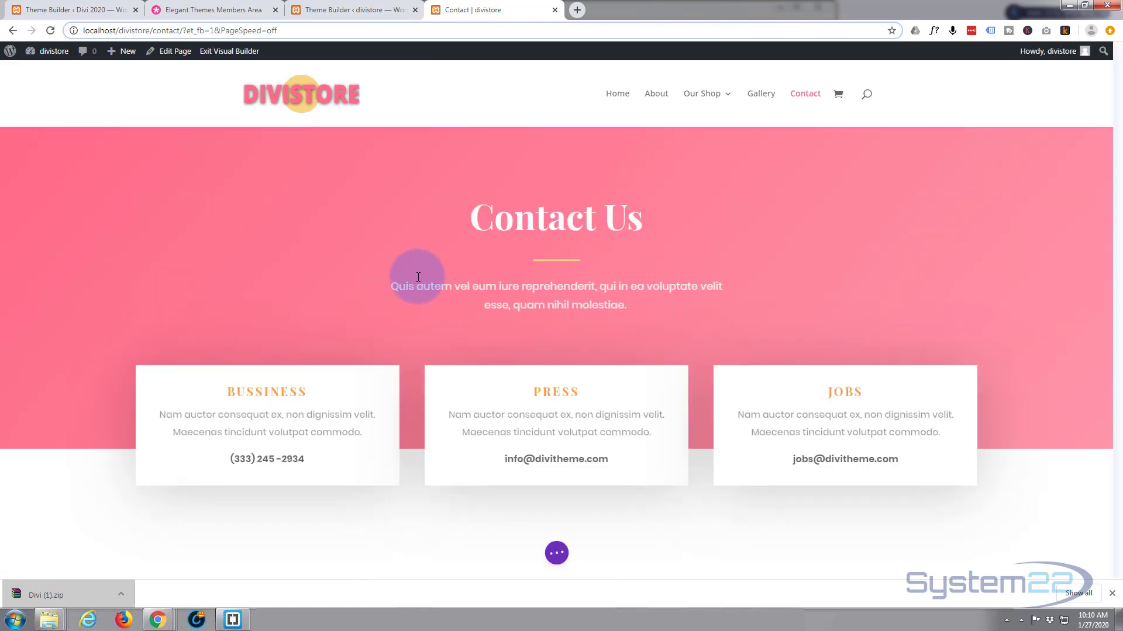
scroll(314, 315, down, 8)
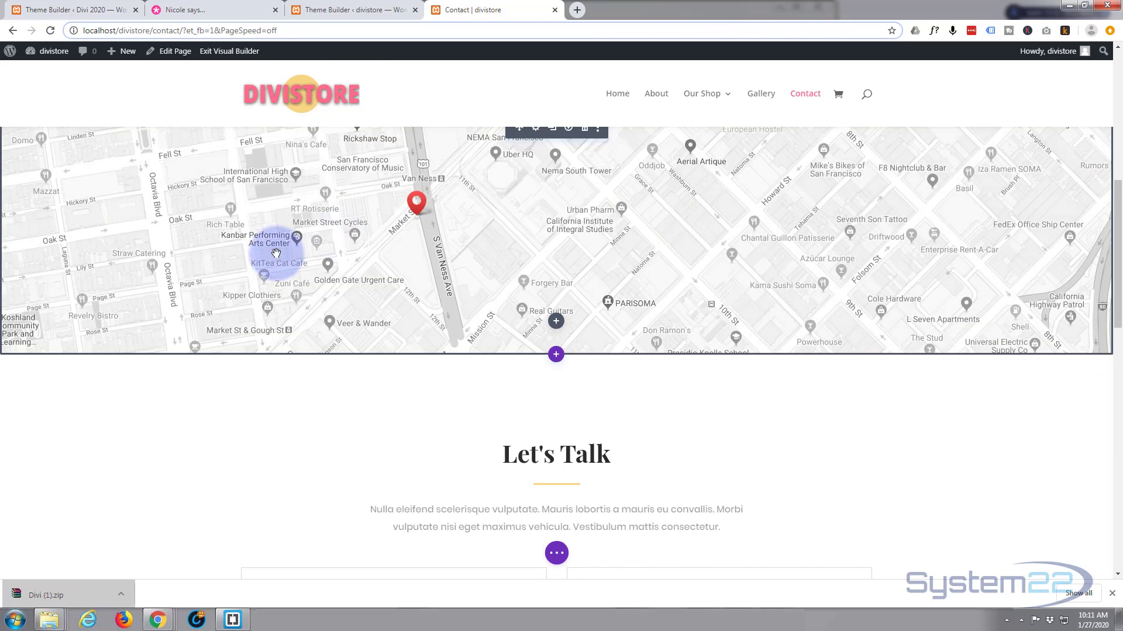
scroll(276, 250, up, 1)
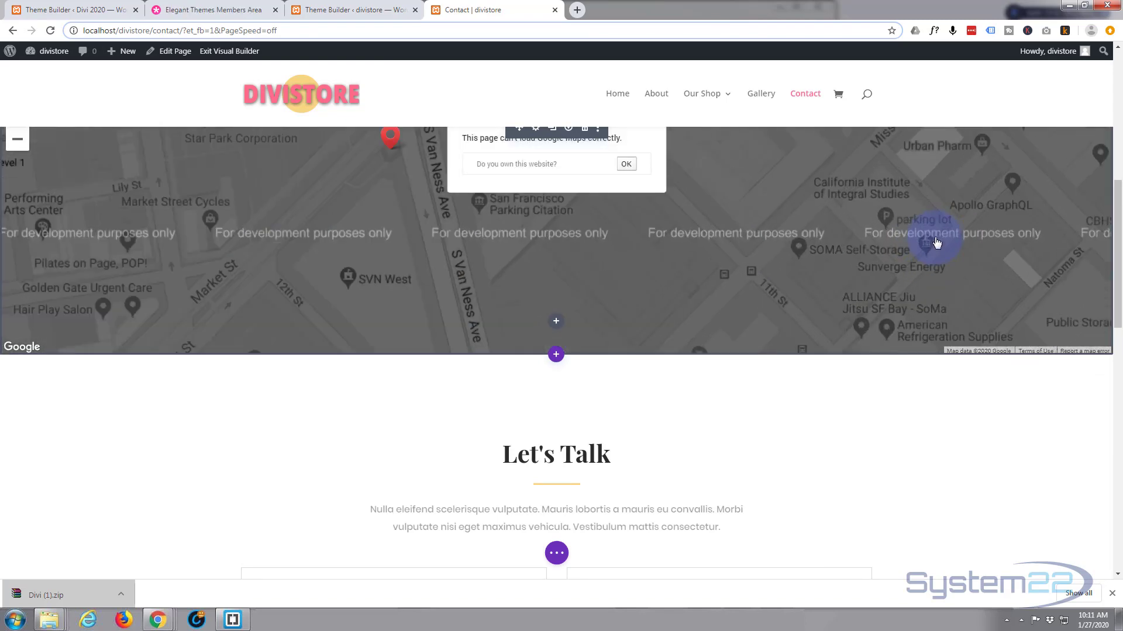
scroll(806, 474, up, 3)
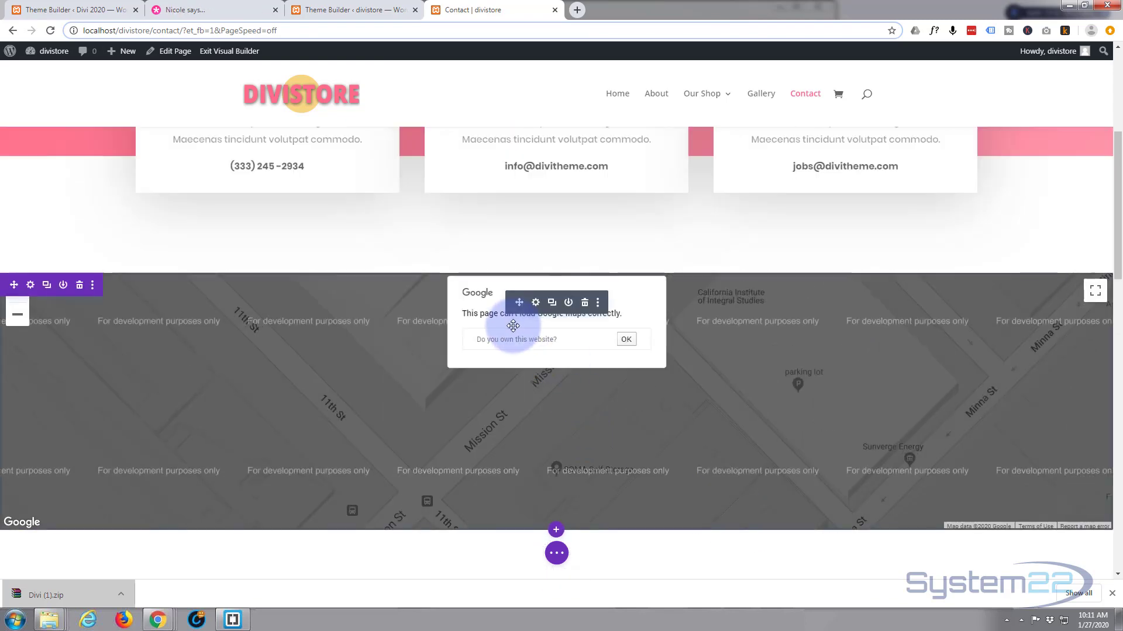
Examine the fullwidth map's pin settings and its map pin address, and close the settings without keeping changes.
click(537, 303)
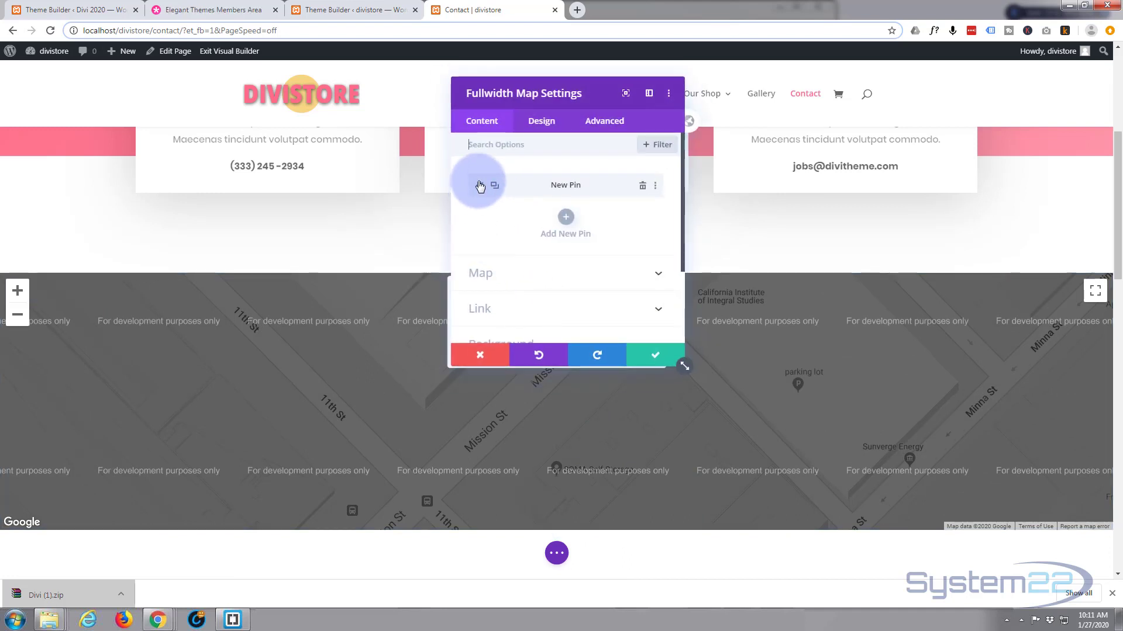
click(480, 186)
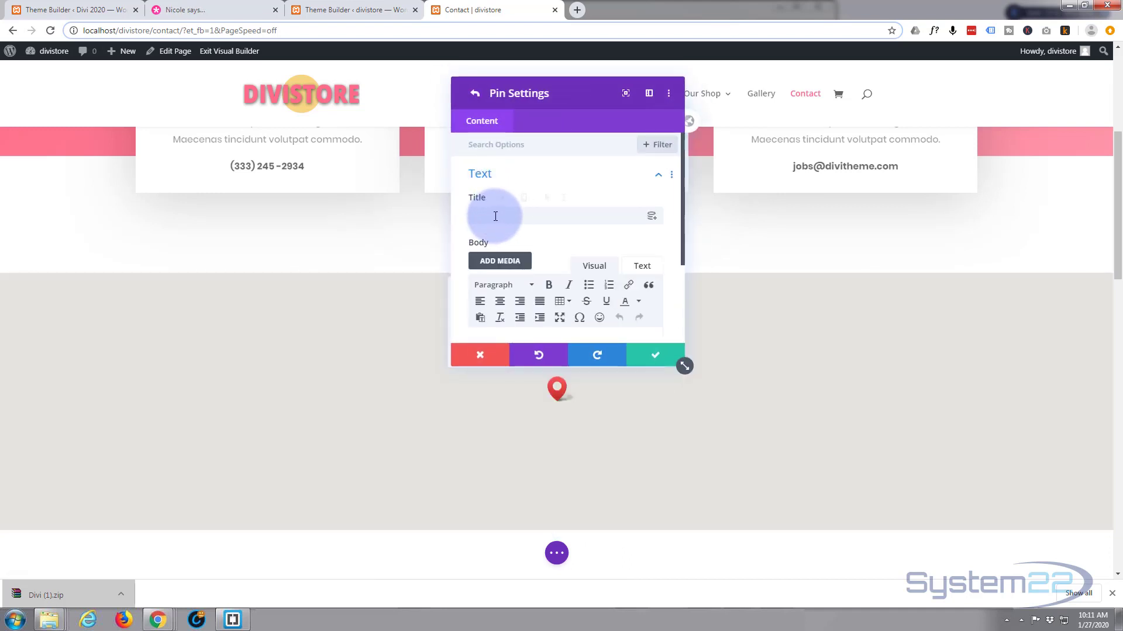
scroll(496, 215, down, 2)
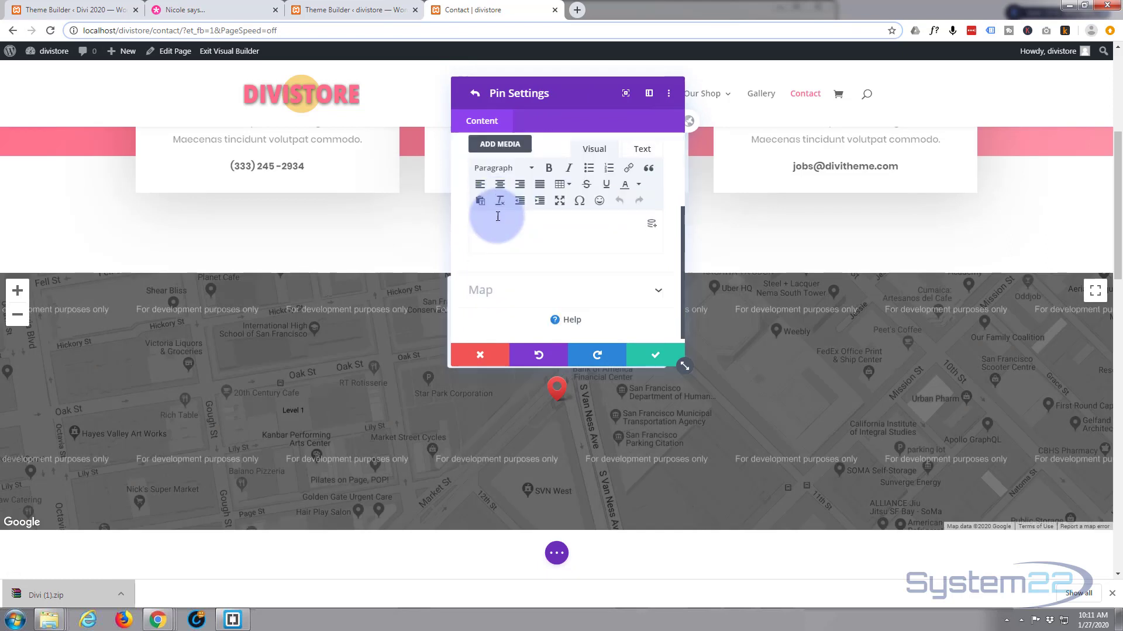
click(510, 280)
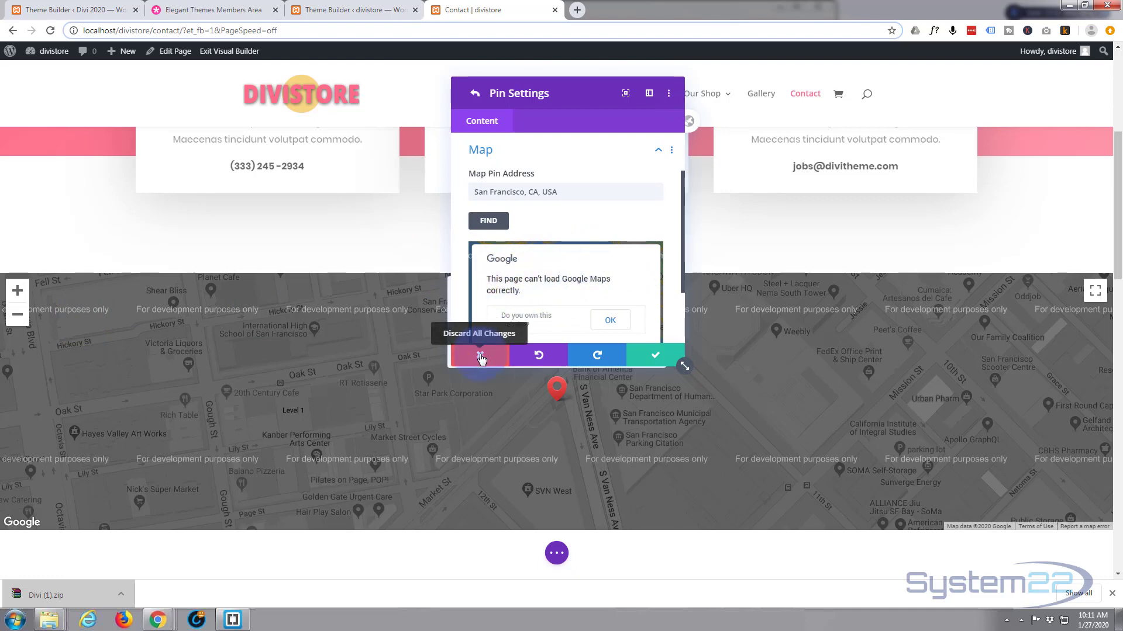
click(480, 357)
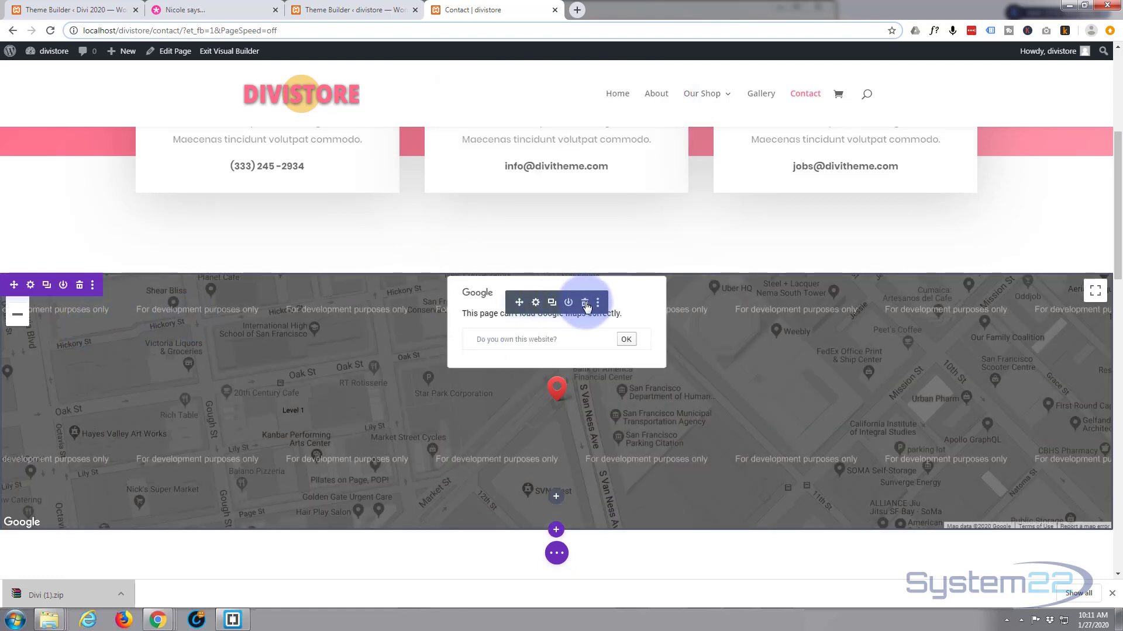
Delete the fullwidth map module and insert a Fullwidth Code module in its place.
click(584, 303)
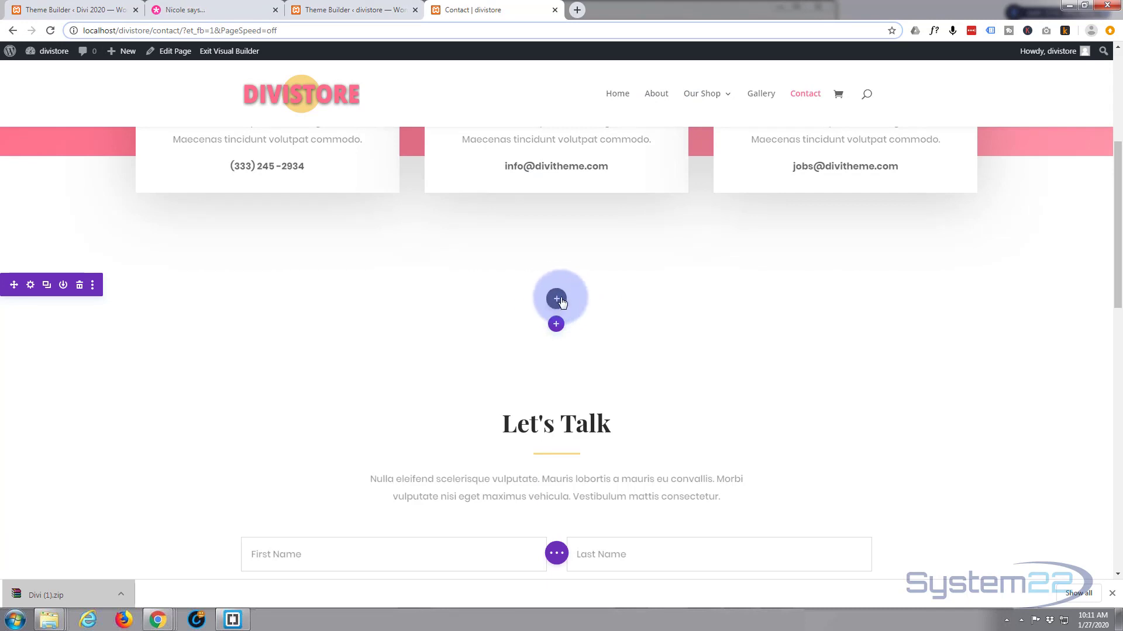
click(556, 300)
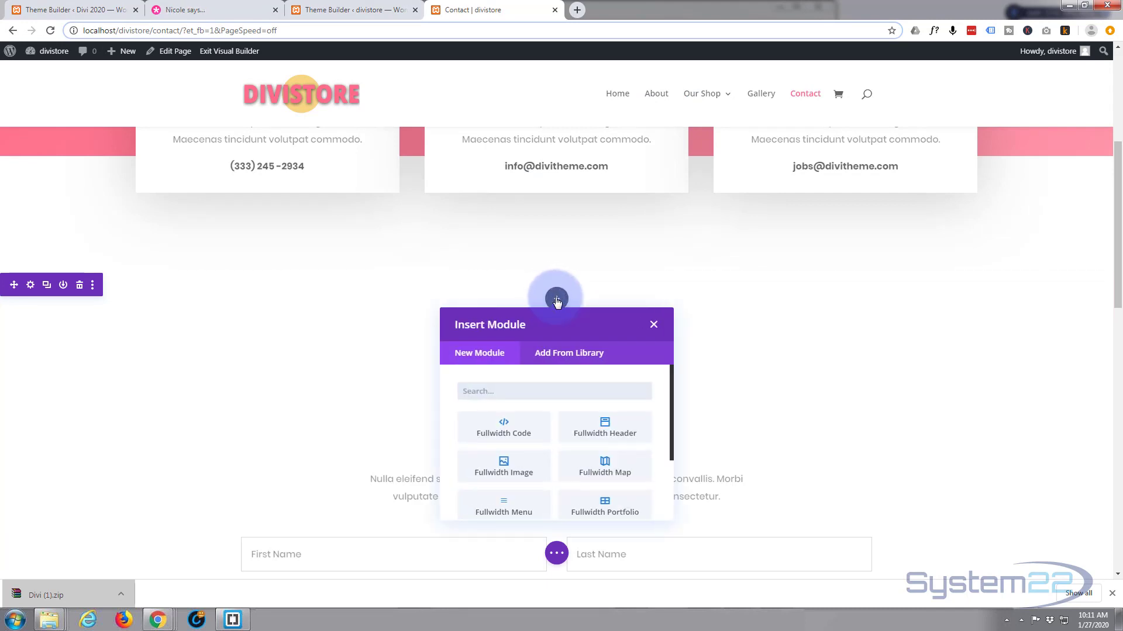
click(493, 429)
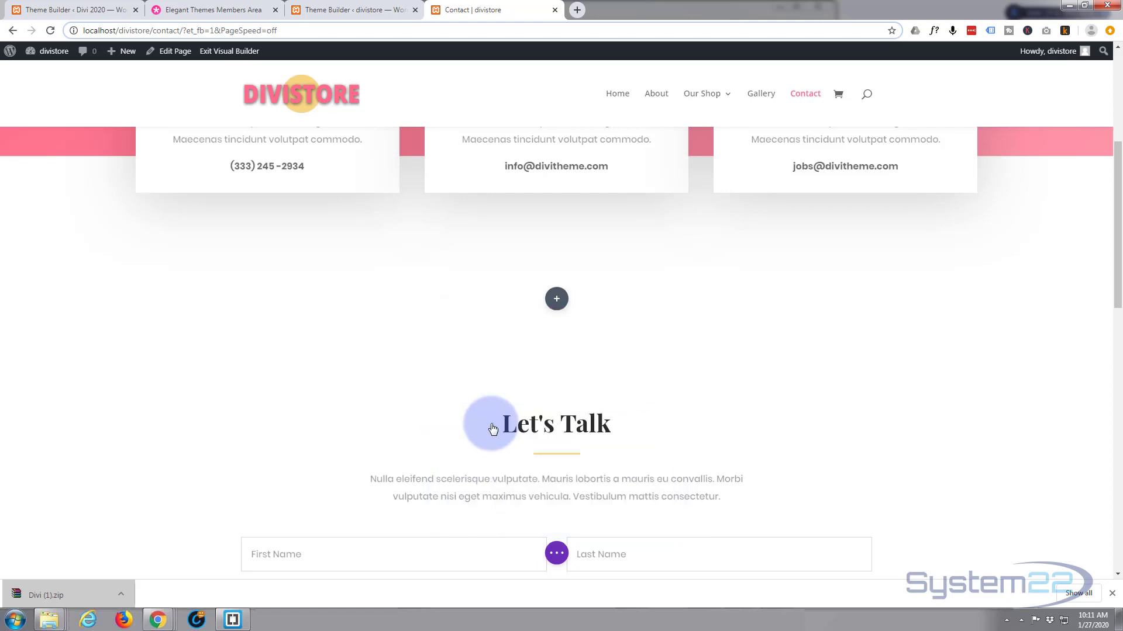
Search the web for "maps empire state building" in a new tab and open the Empire State Building Google Maps result.
click(576, 9)
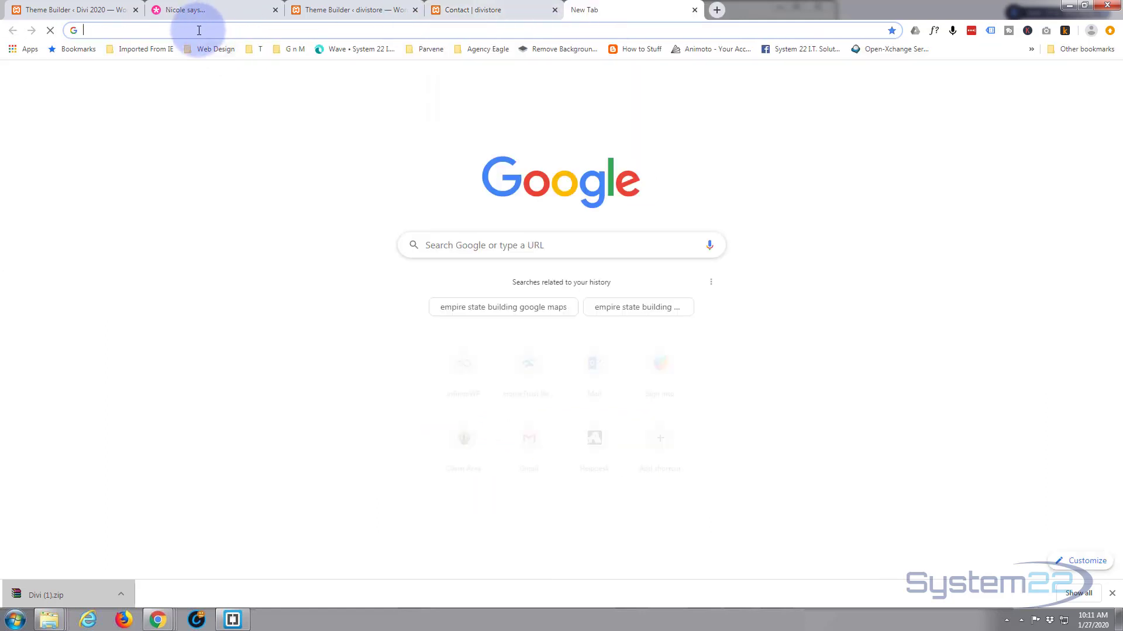
text(maps)
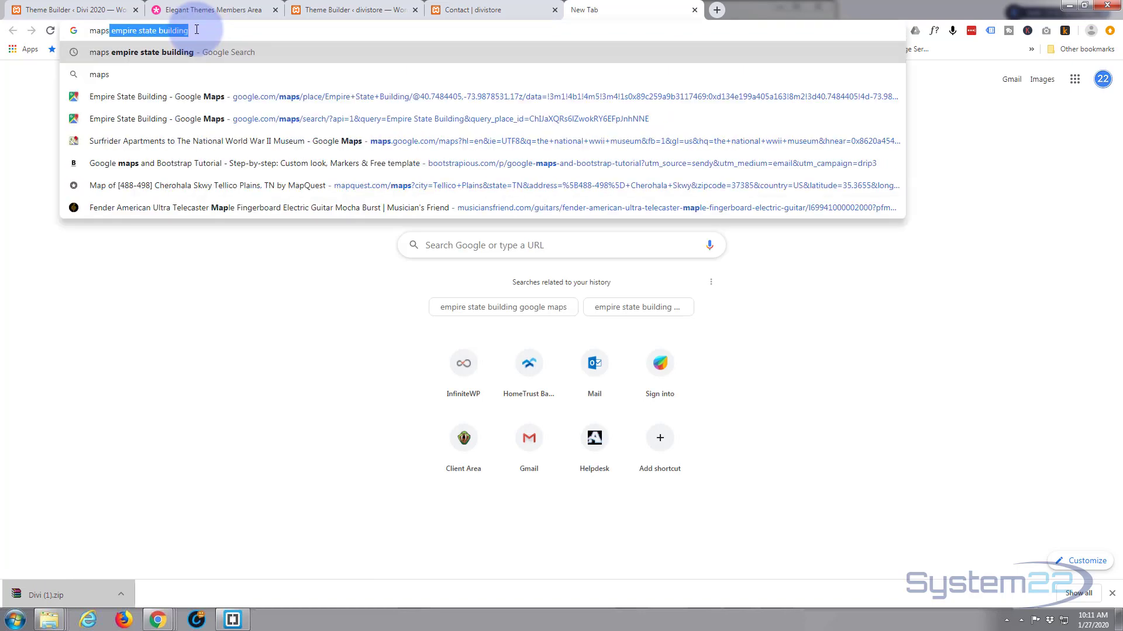
key(Return)
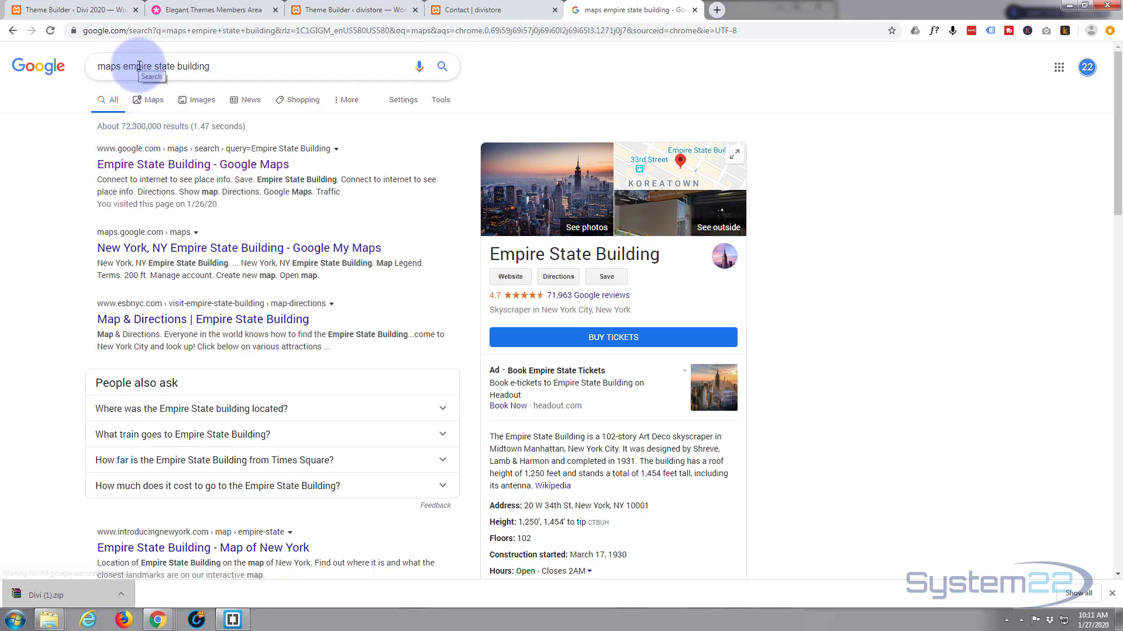
click(155, 169)
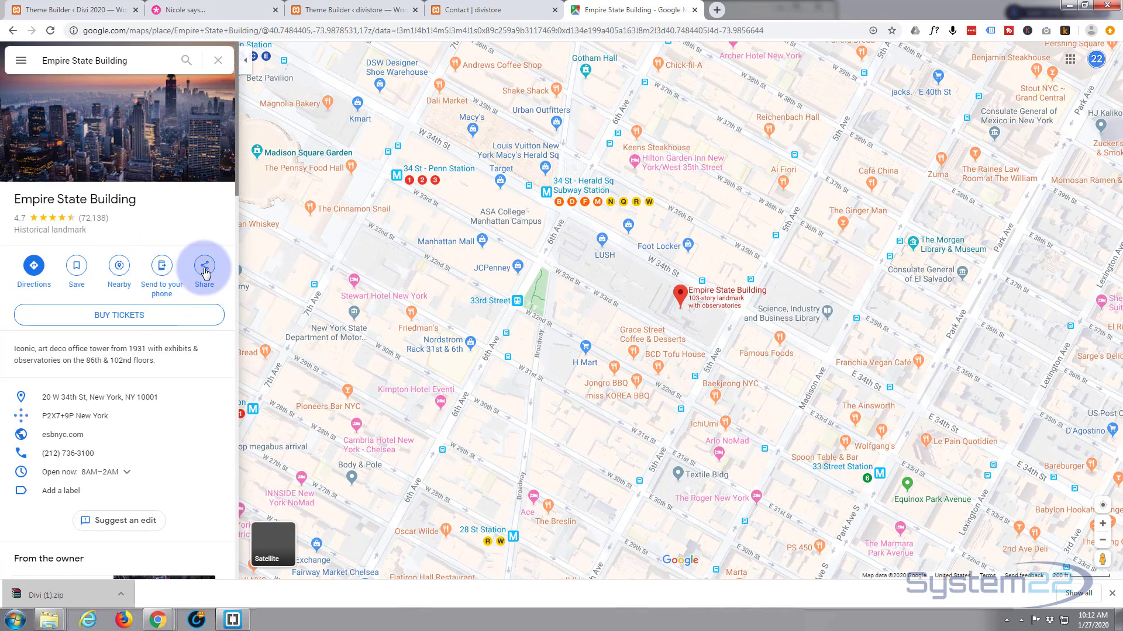
Copy the medium-size embed HTML for the Empire State Building map from its sharing options.
click(204, 270)
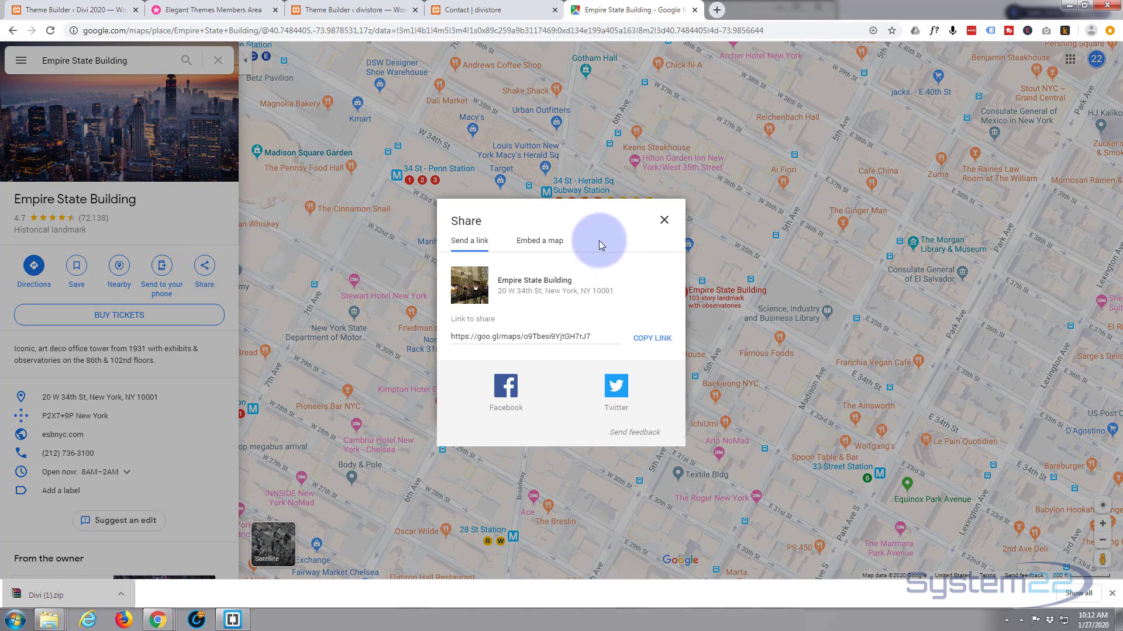
click(538, 242)
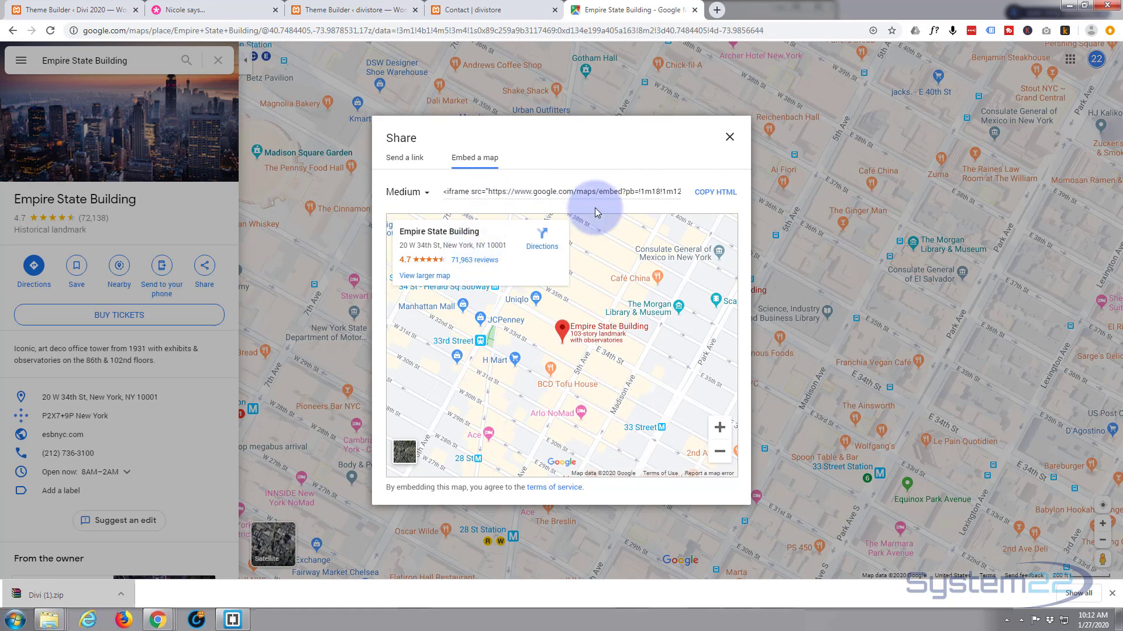
click(723, 195)
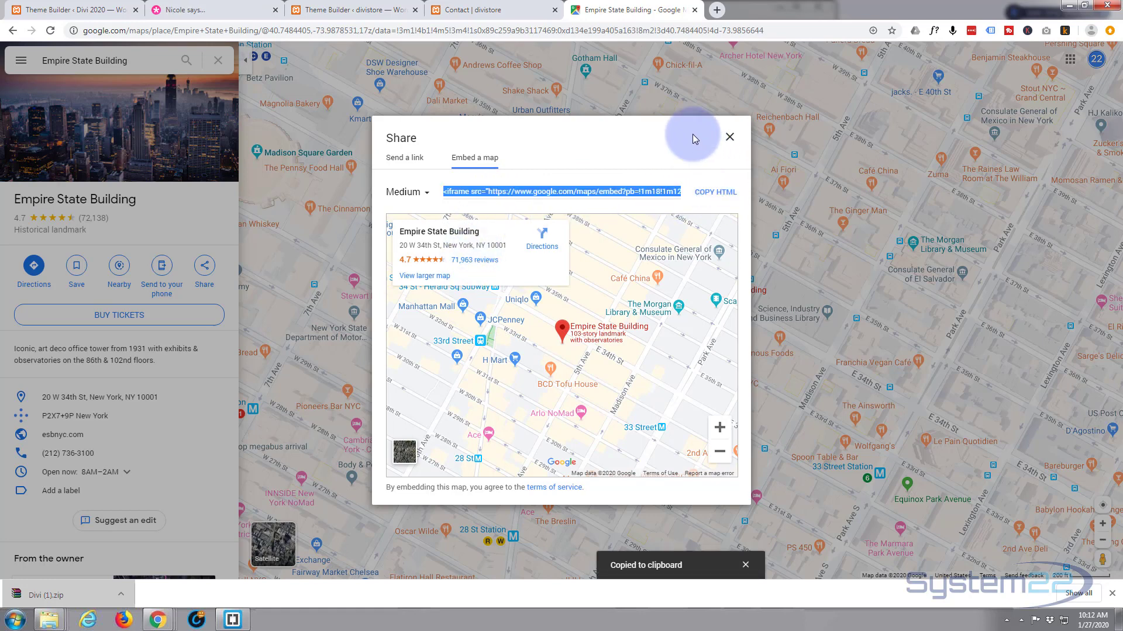
Return to the Contact page and paste the map's iframe embed code into the Fullwidth Code module.
click(475, 8)
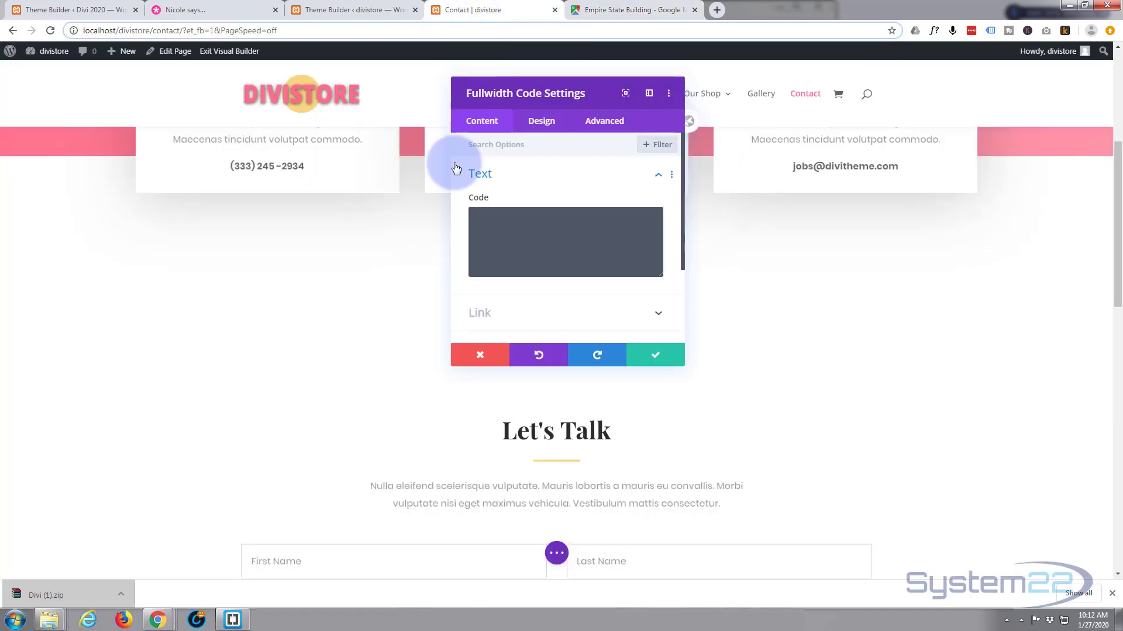
click(482, 213)
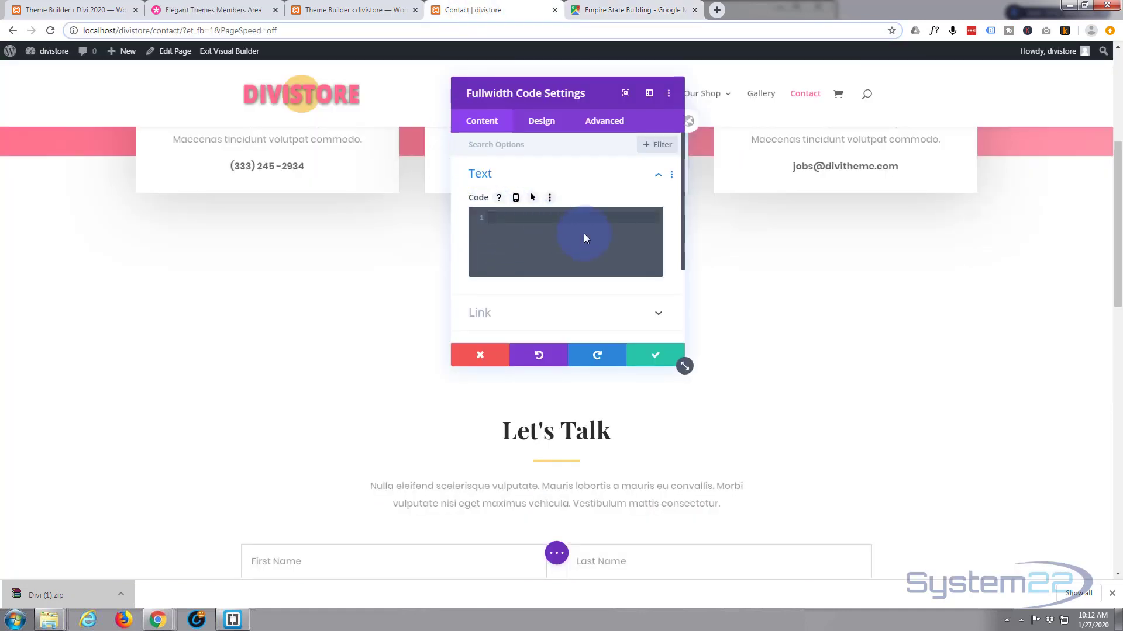
key(ctrl+v)
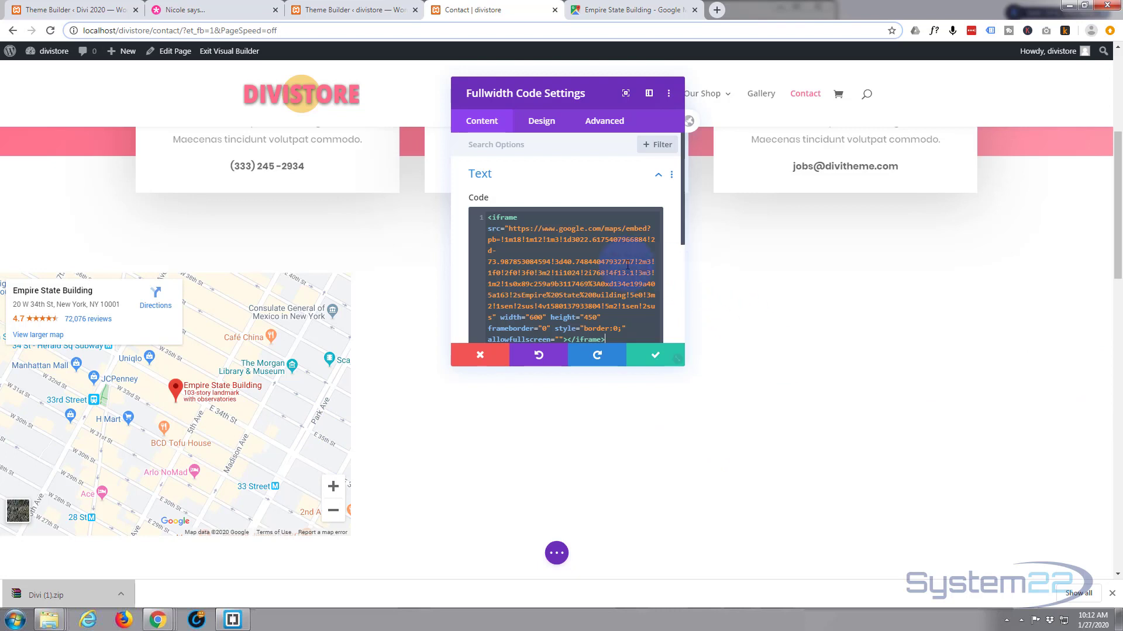
Set the map iframe's width to 100% in the embed code and save the module settings.
scroll(524, 241, down, 1)
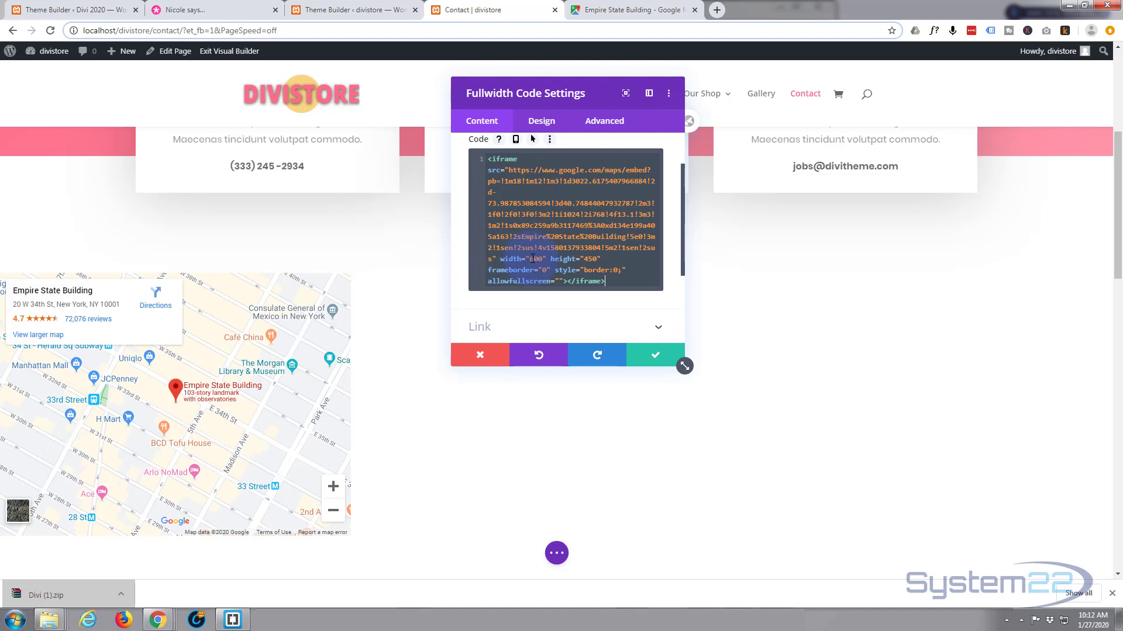
double_click(533, 258)
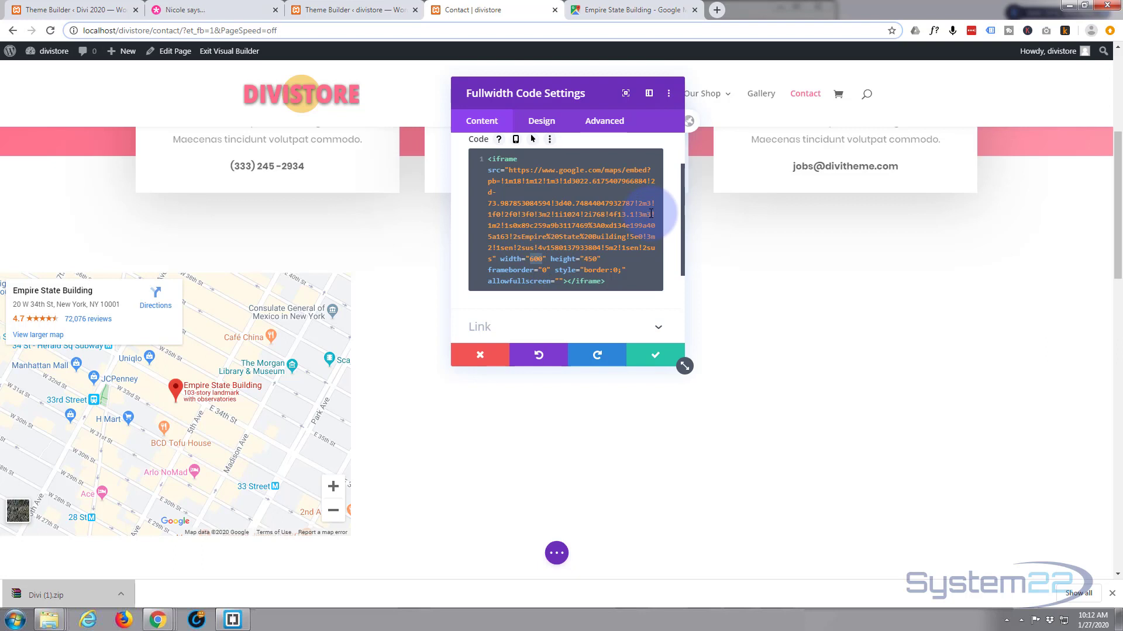
text(100%)
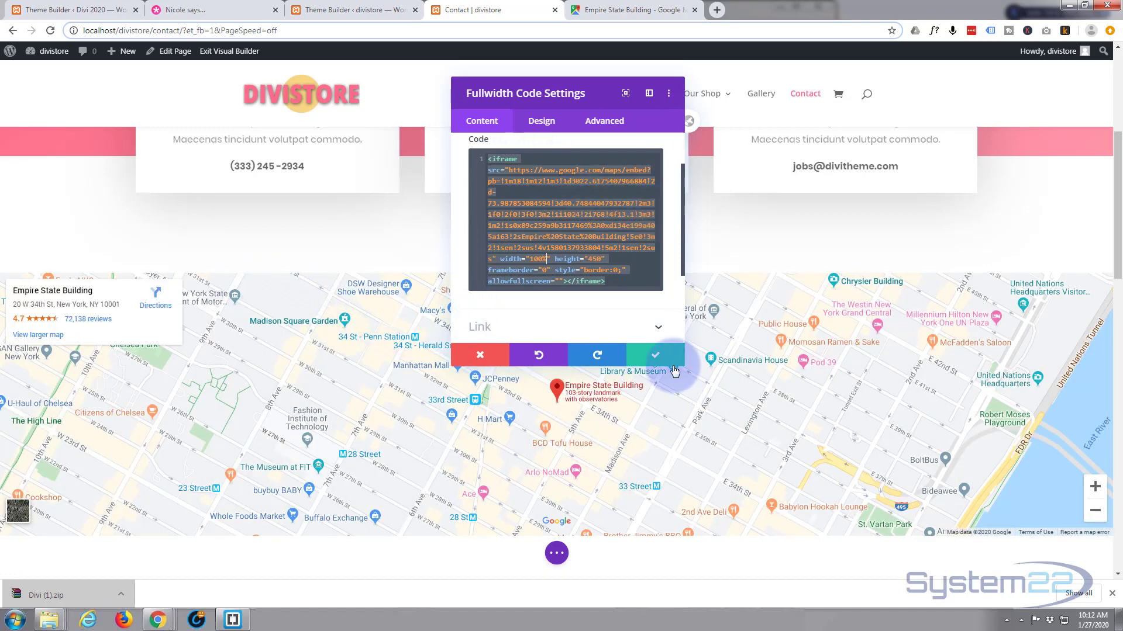
click(656, 358)
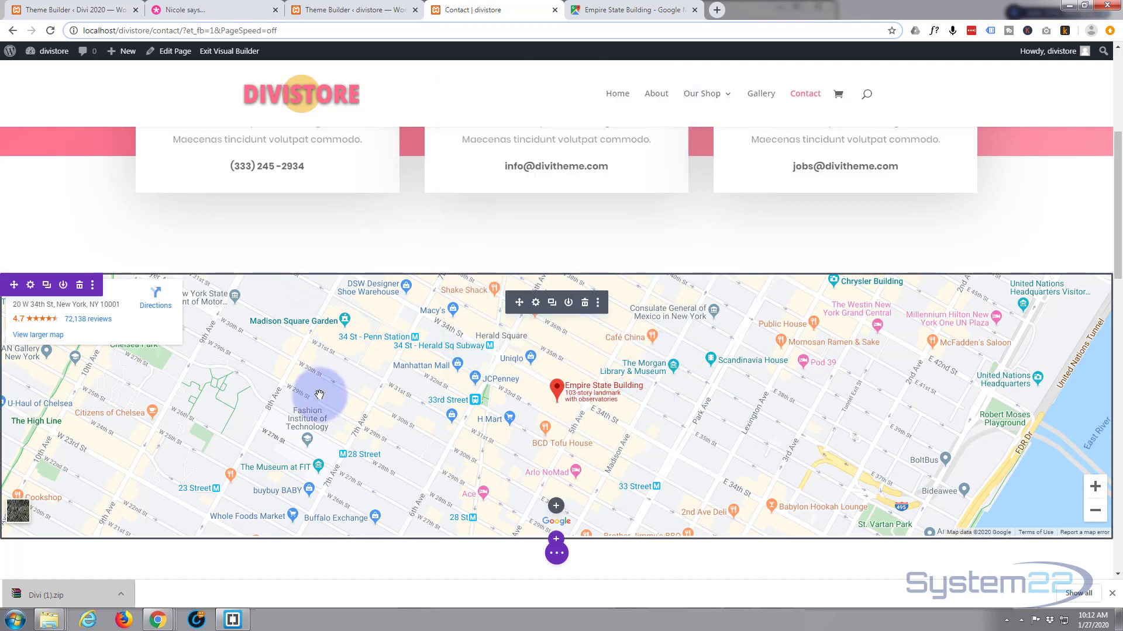
Open the contact form module's settings and set its success message to "Message Sent!".
scroll(302, 358, down, 3)
scroll(307, 362, down, 7)
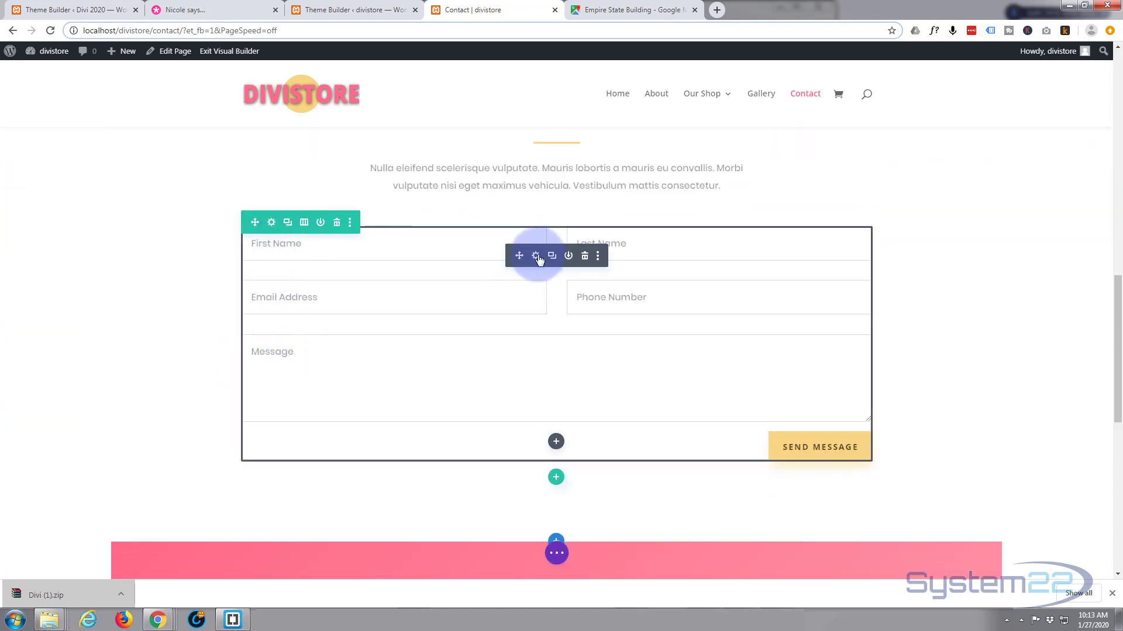
click(536, 257)
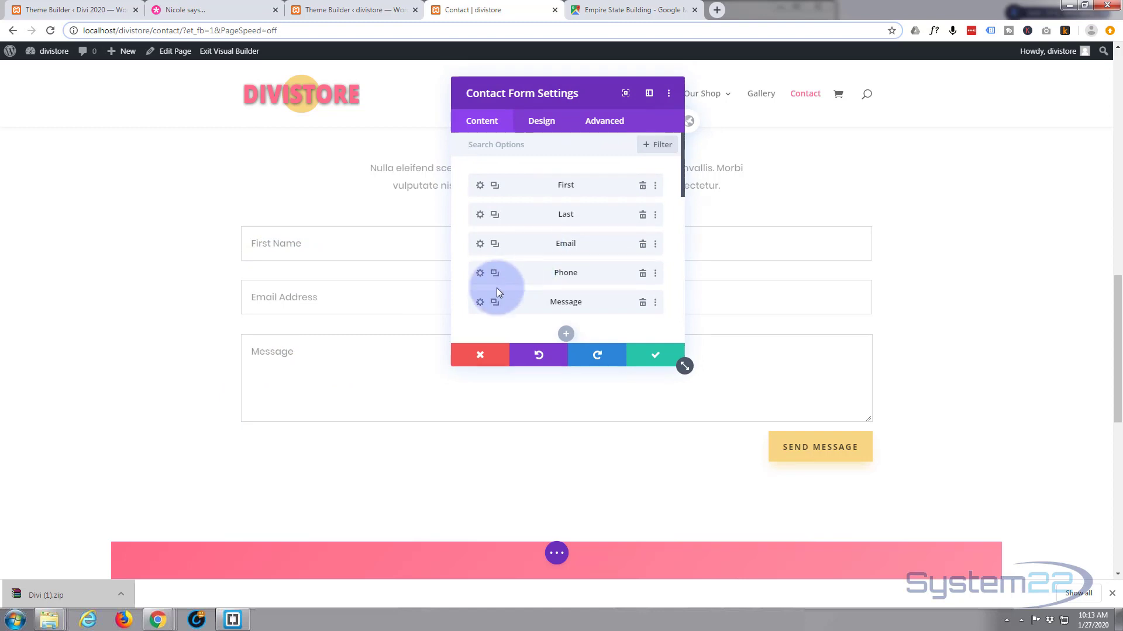
scroll(522, 193, down, 3)
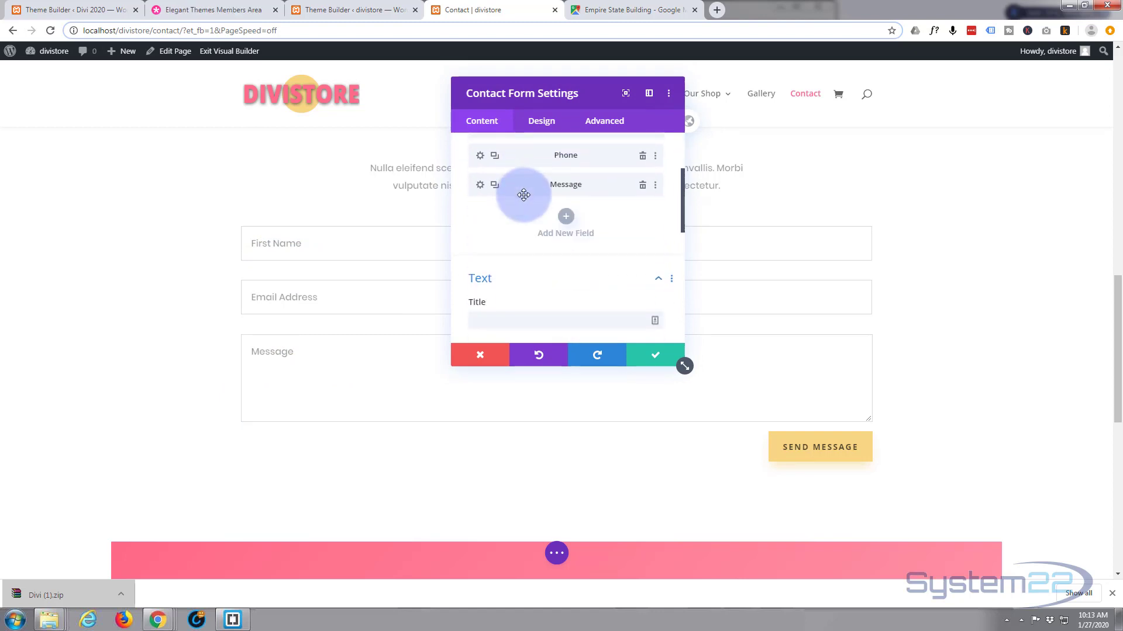
scroll(512, 210, down, 1)
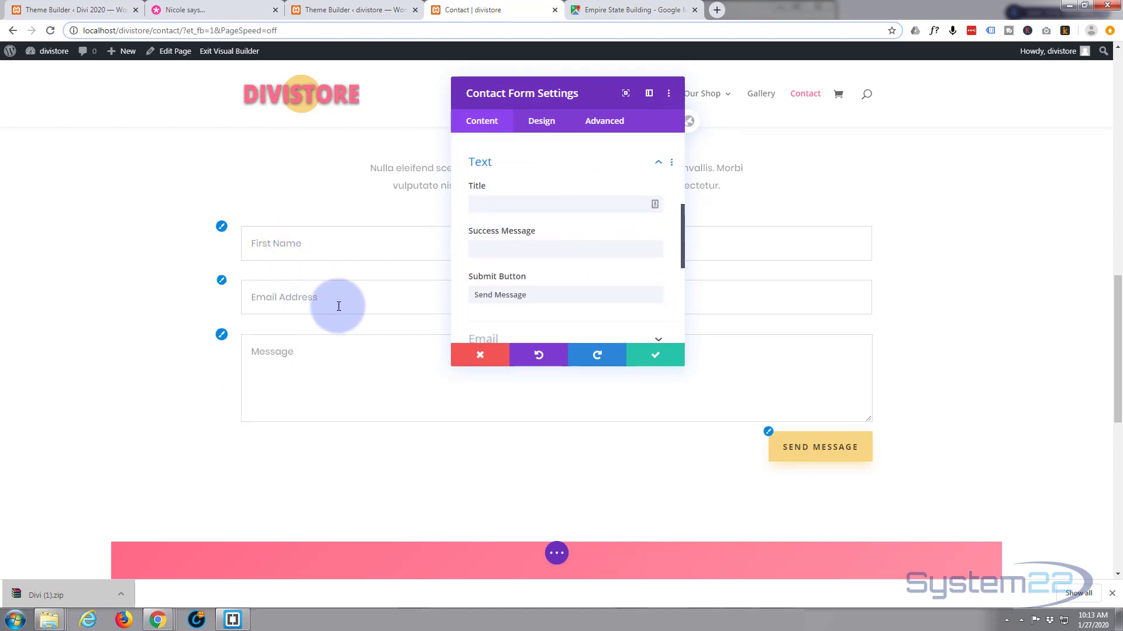
scroll(489, 185, down, 1)
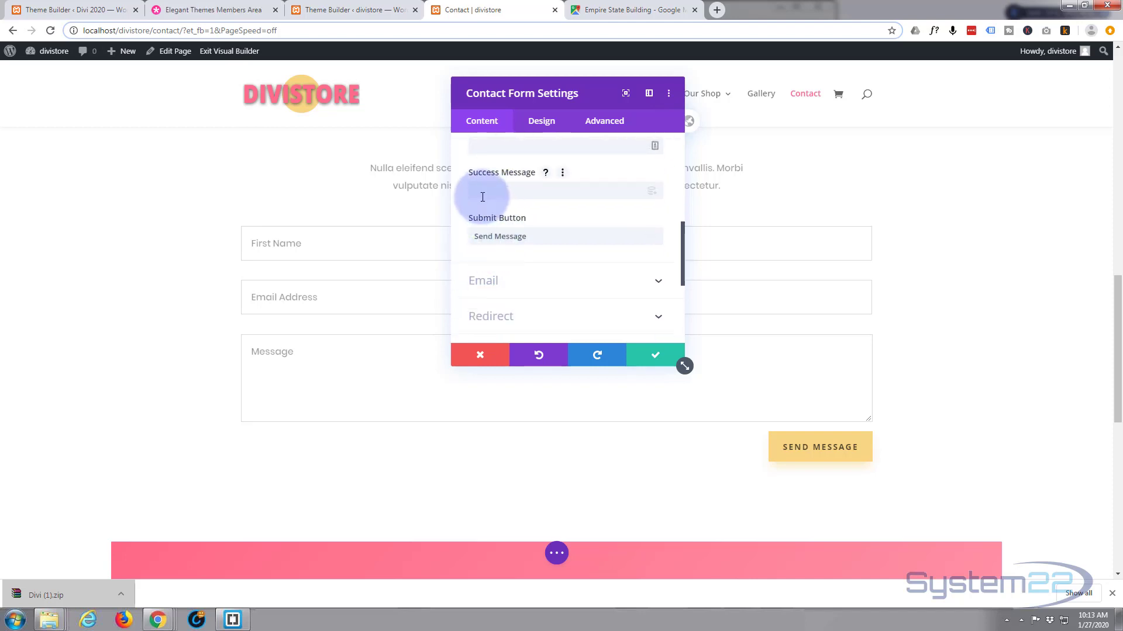
click(481, 190)
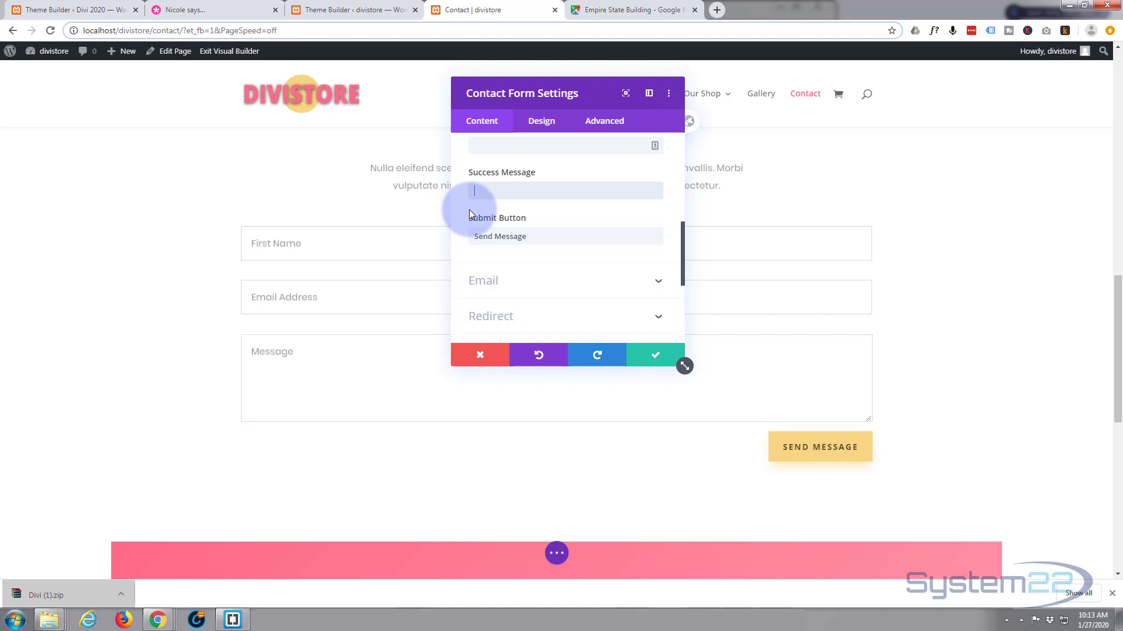
text(Message Sent!)
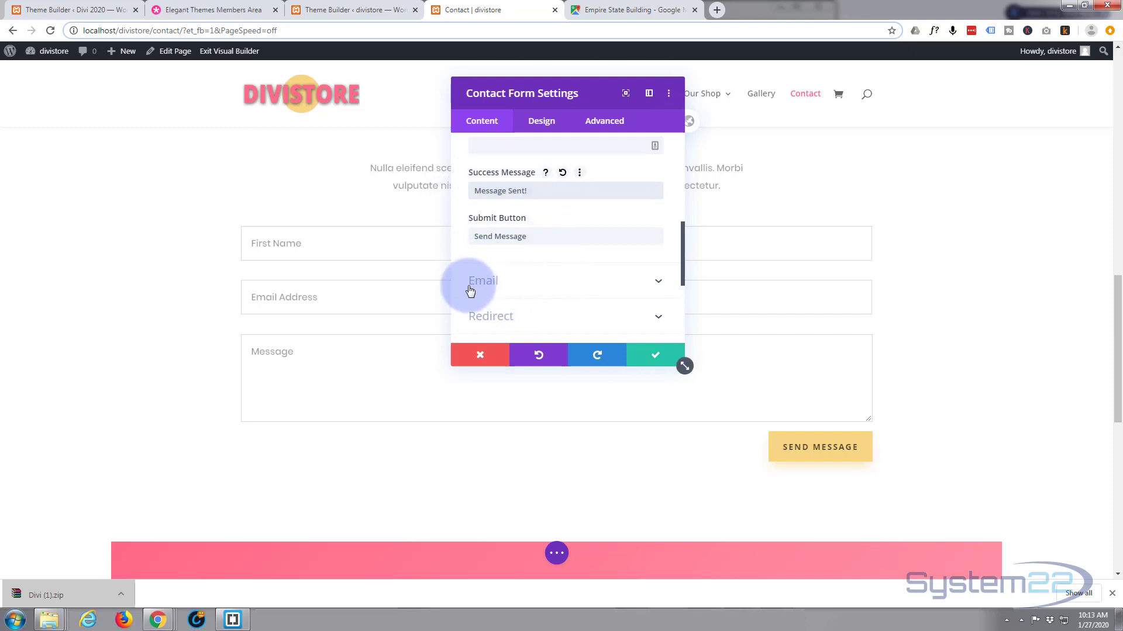
Expand the contact form's Email options and enter the recipient's email address.
click(514, 283)
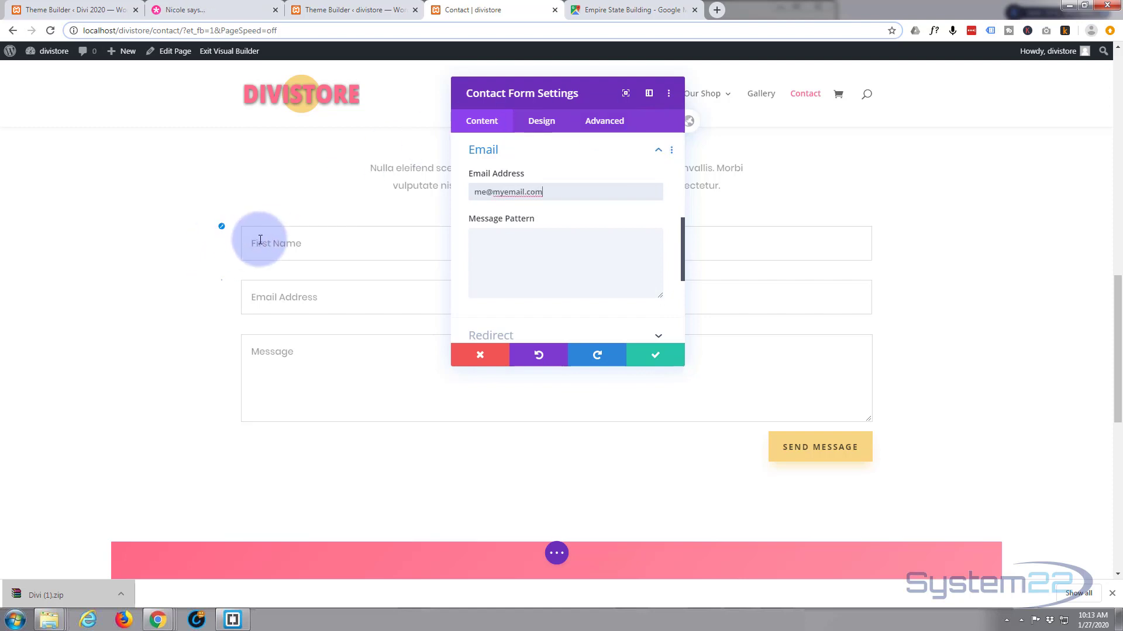
click(563, 188)
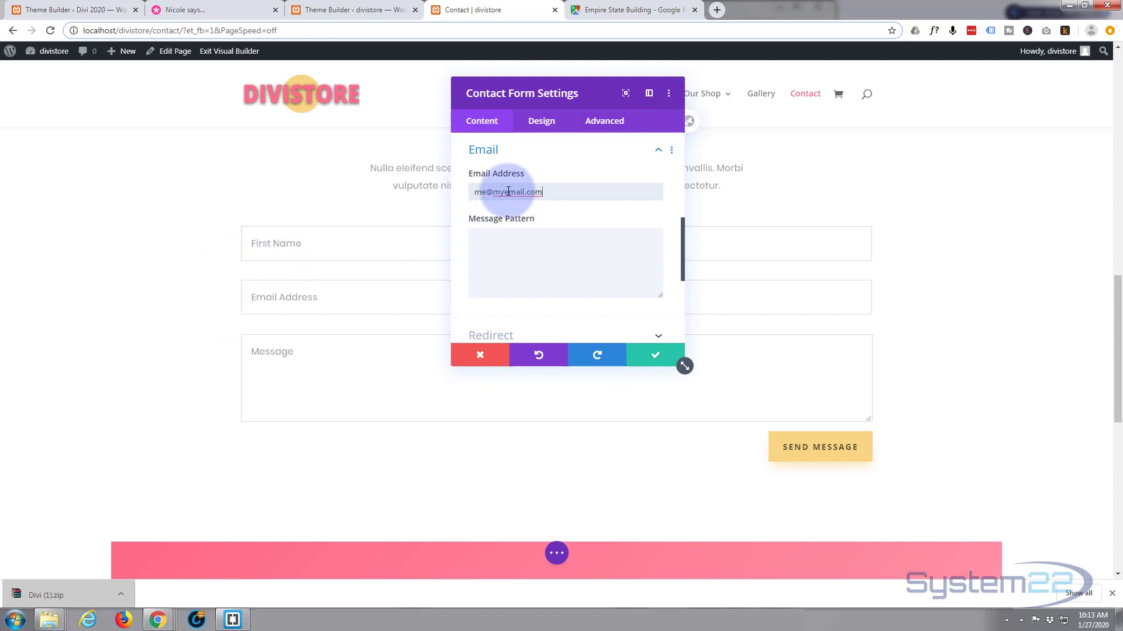
Save the contact form module's settings, save the Contact page, and exit the Visual Builder.
click(657, 358)
scroll(461, 334, down, 5)
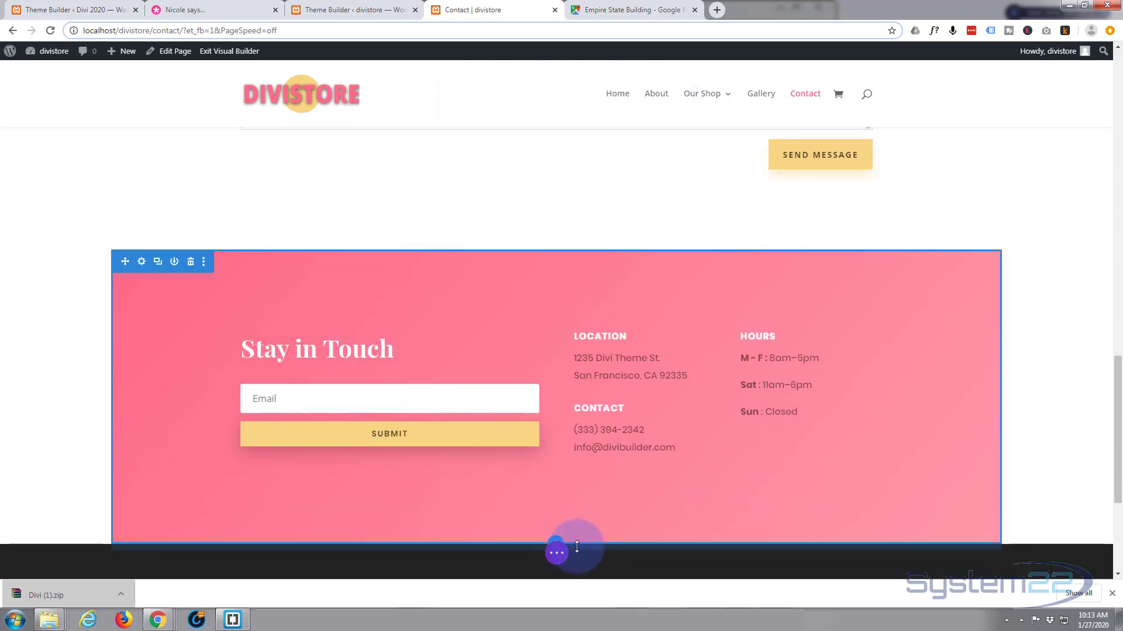
click(557, 555)
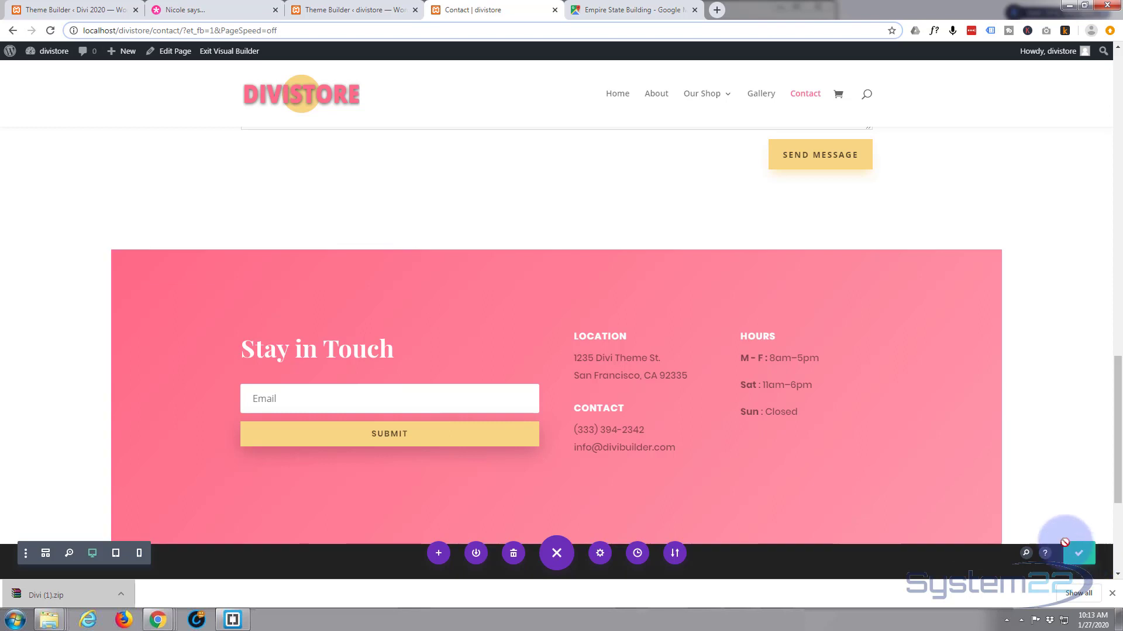
click(228, 52)
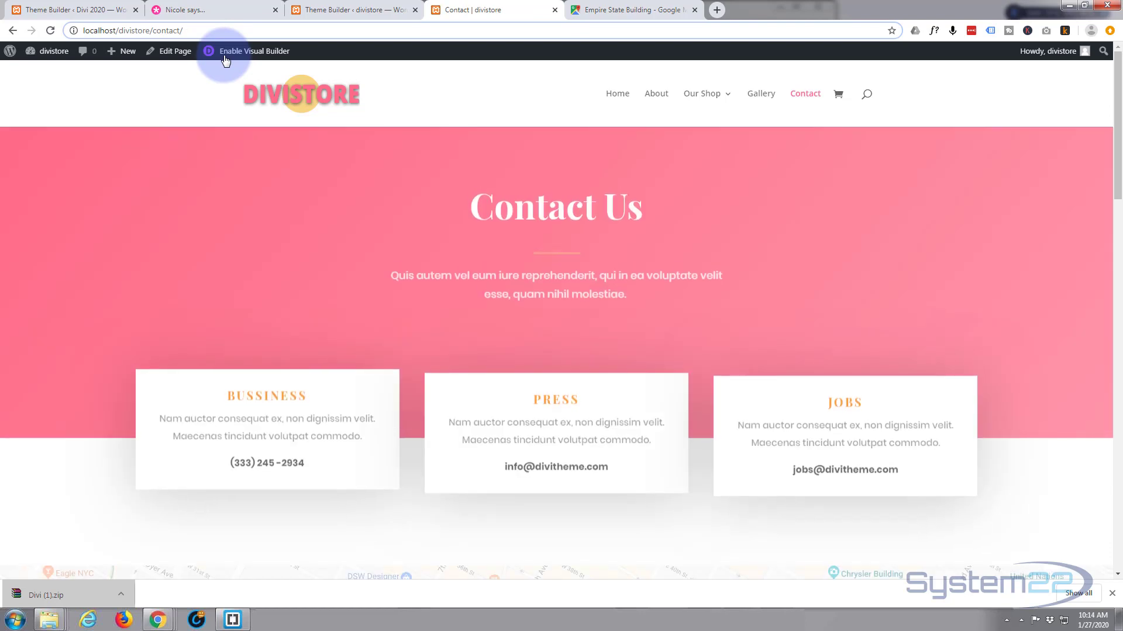
Open the store's home page and review it down to the footer widgets and credits line.
click(309, 97)
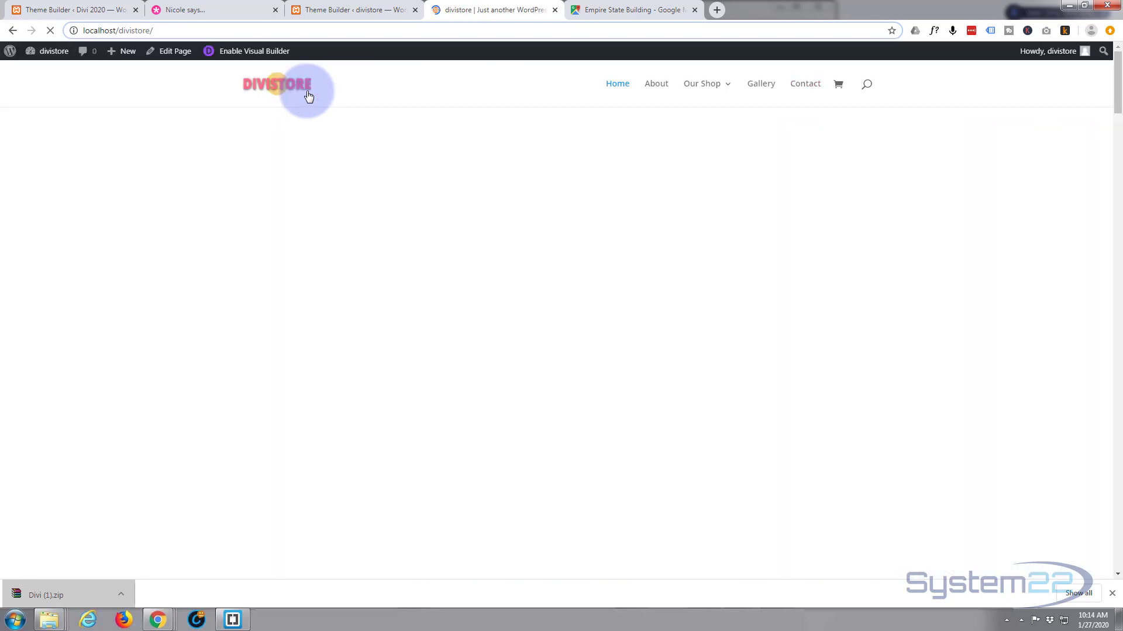
scroll(218, 156, down, 5)
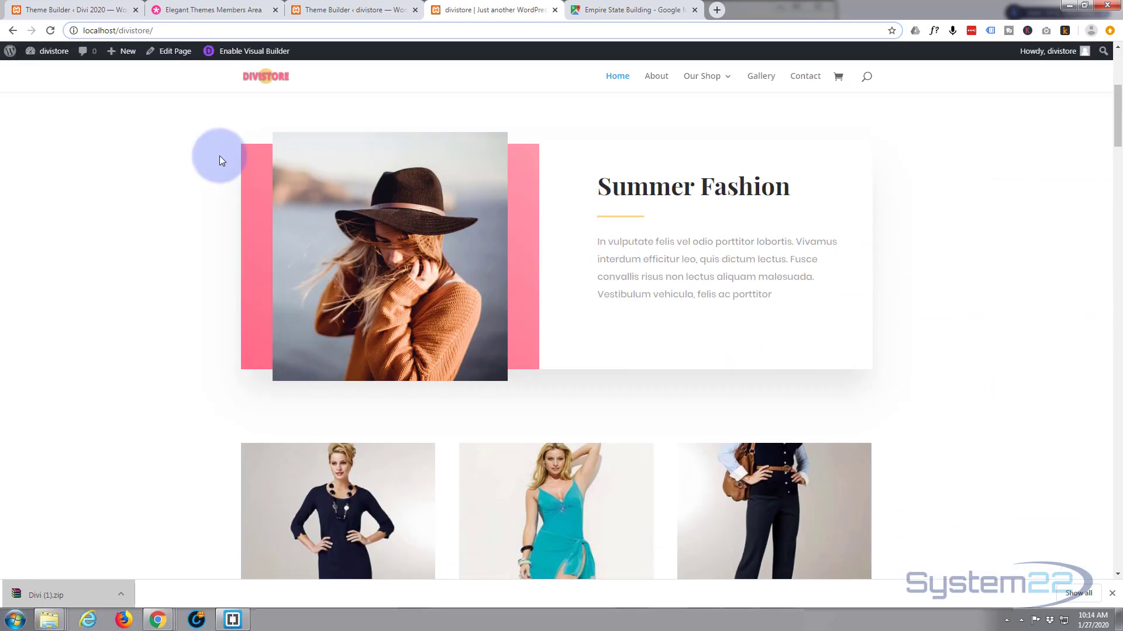
scroll(219, 156, down, 20)
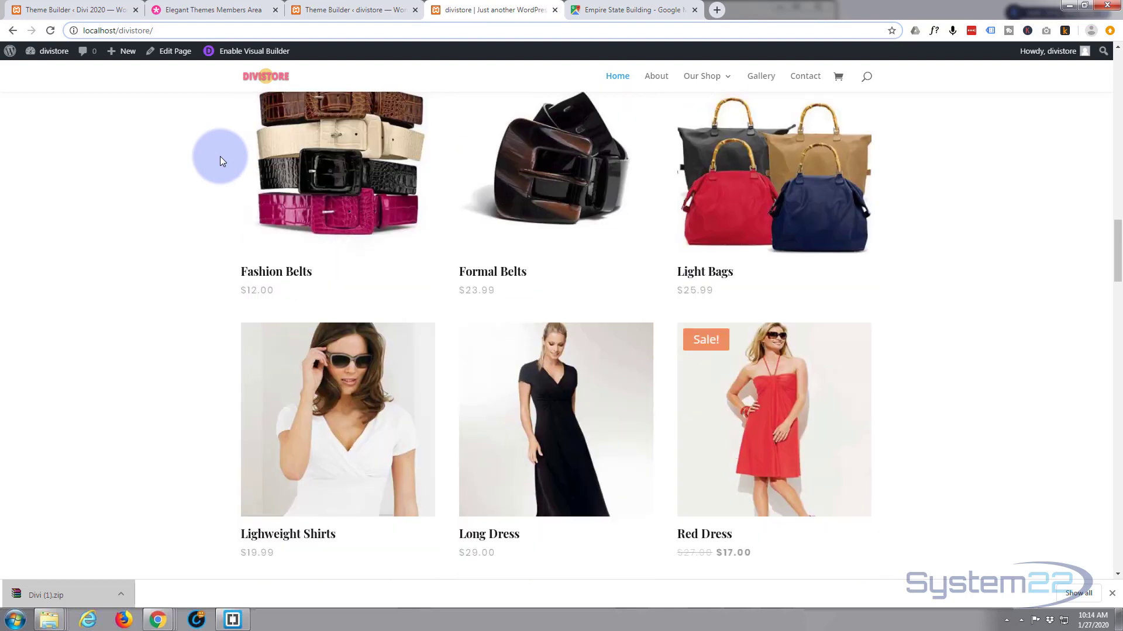
scroll(220, 156, down, 20)
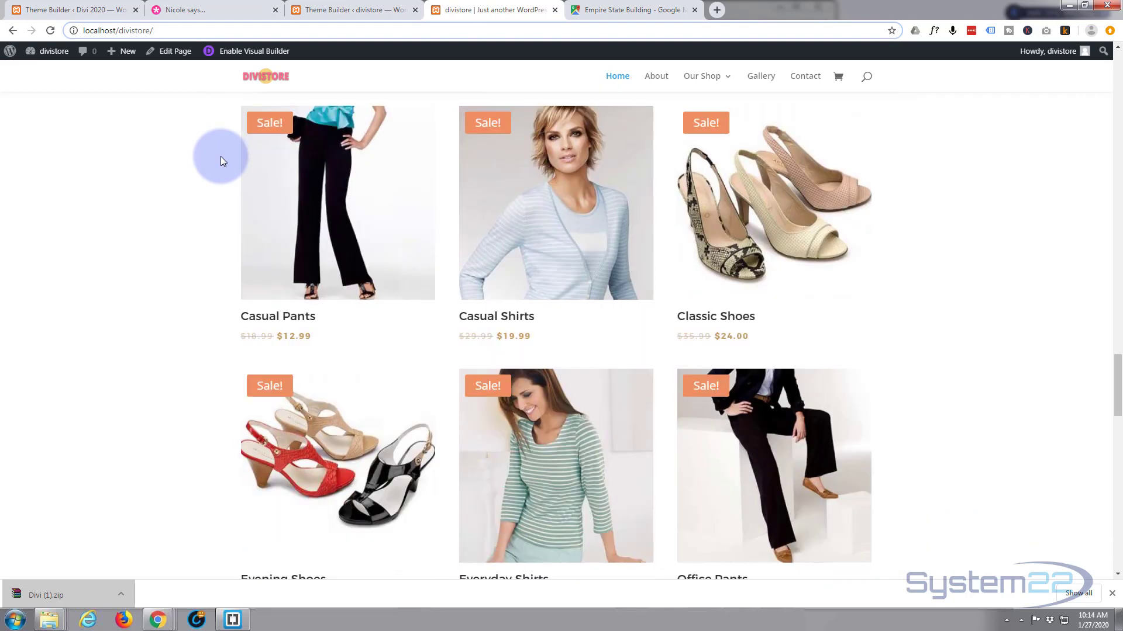
scroll(220, 158, down, 20)
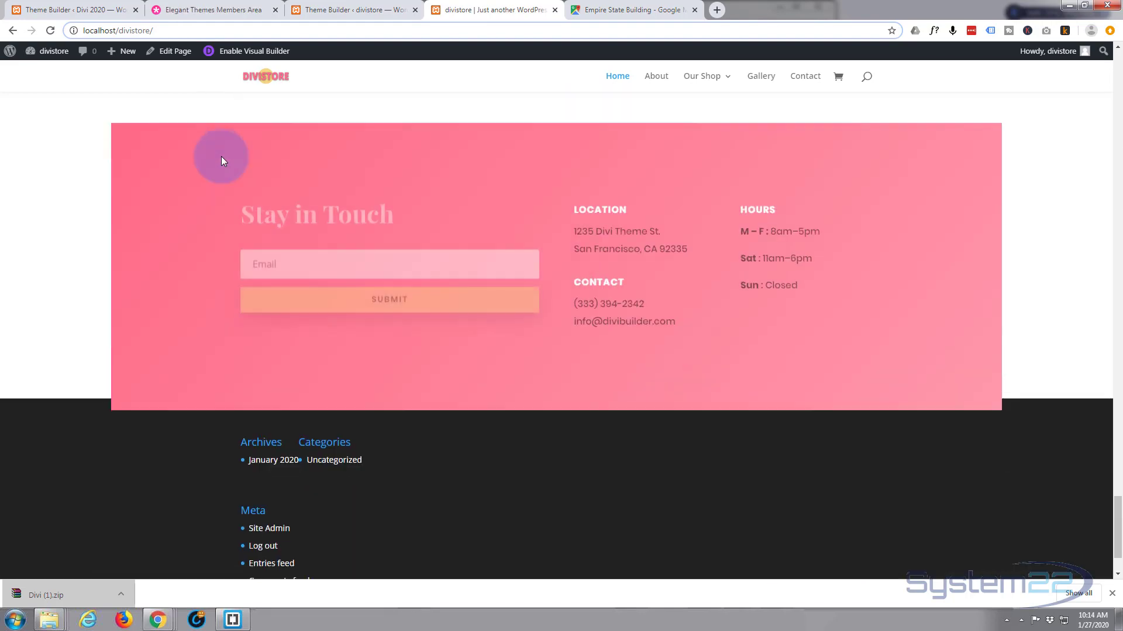
scroll(221, 156, down, 3)
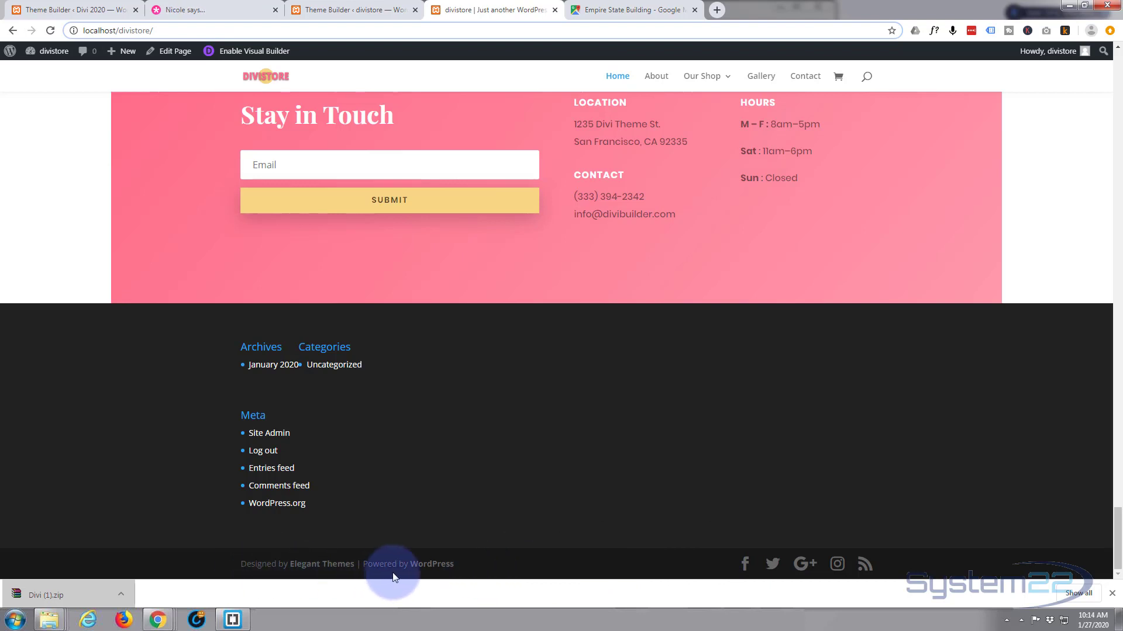
Open the Theme Customizer from the site's admin area and check which widgets Footer Area #1 holds.
click(357, 10)
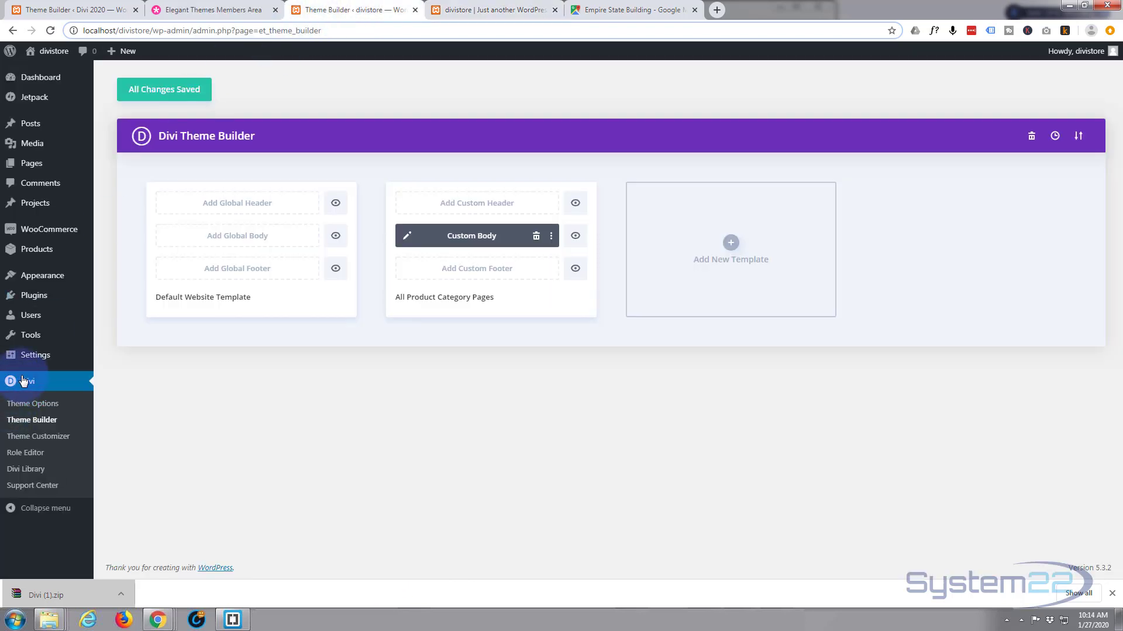
click(39, 442)
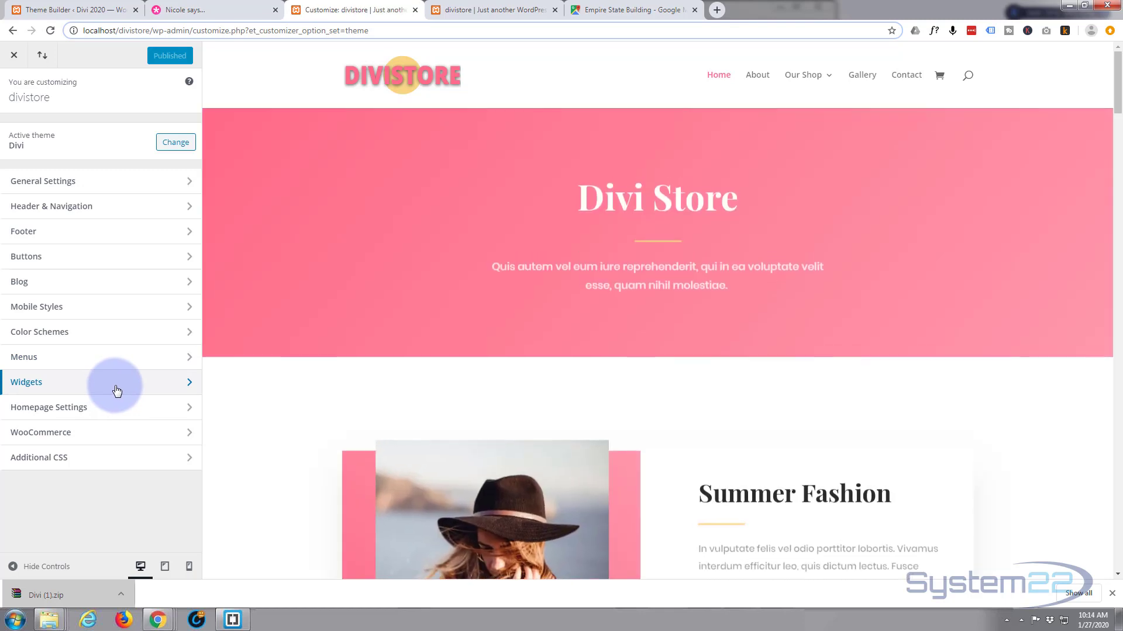
click(185, 385)
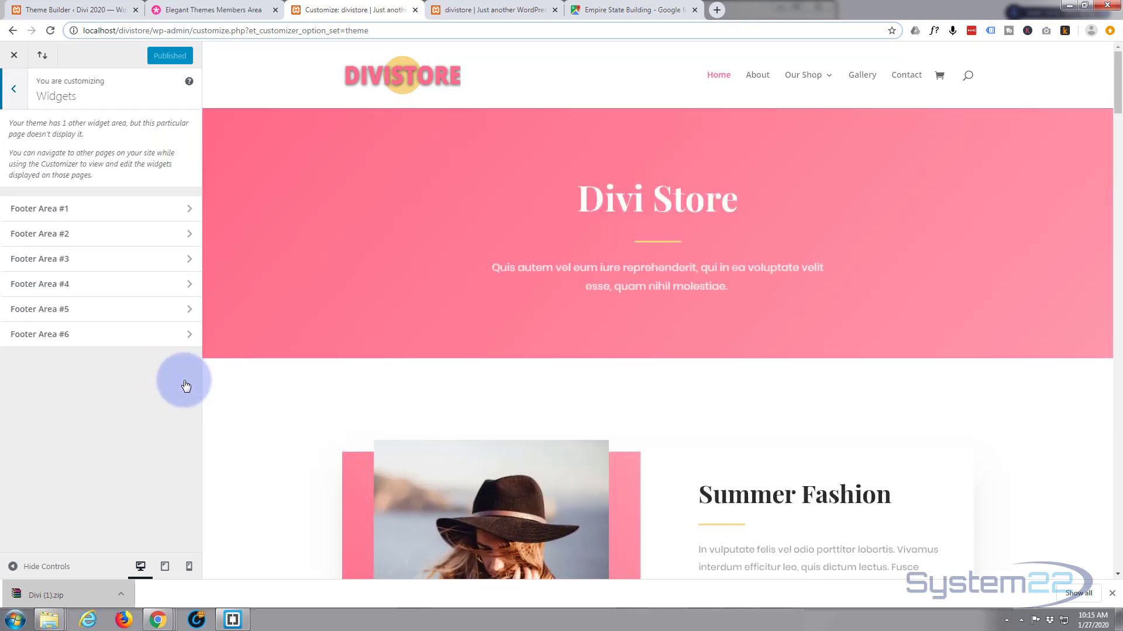
click(133, 212)
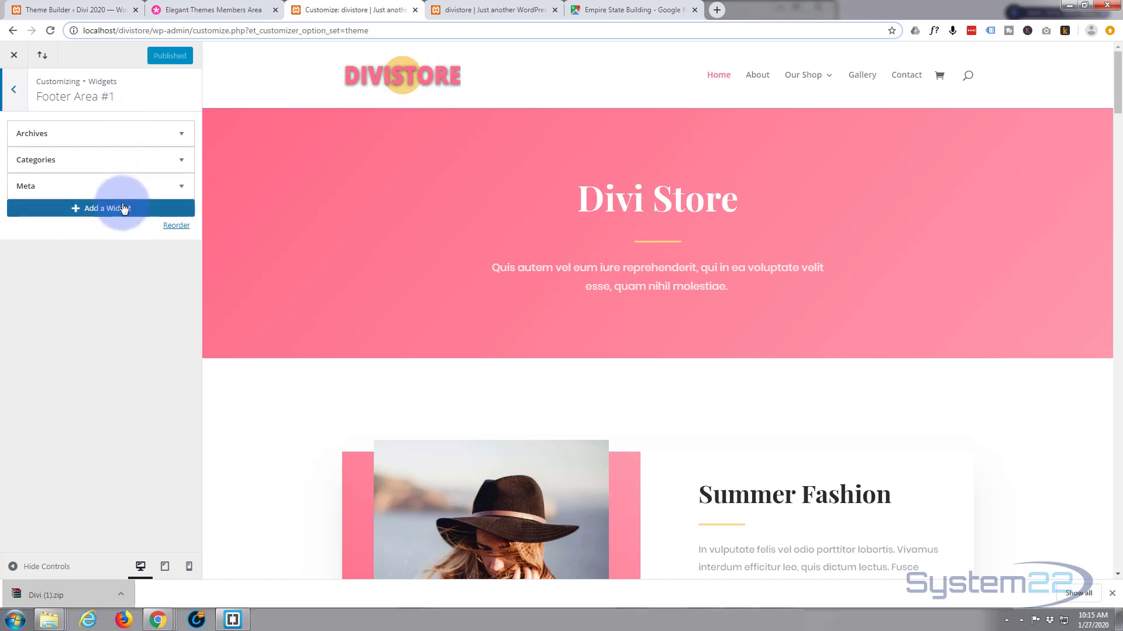
click(14, 90)
click(15, 90)
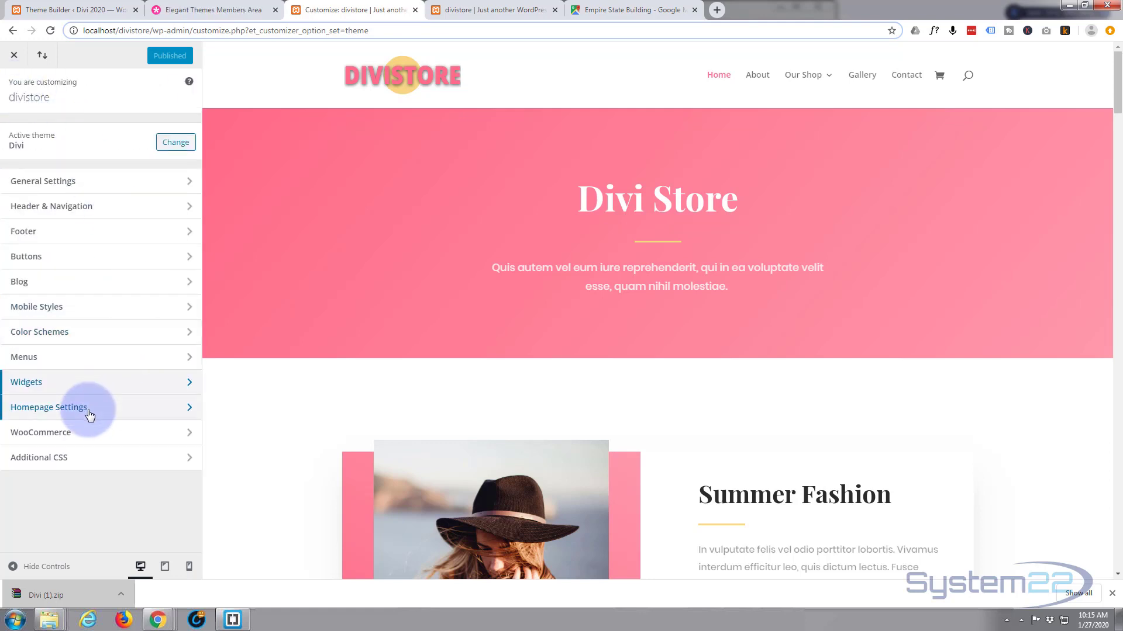
Open the customizer's Footer Elements settings and bring the home page's footer into view in the preview.
click(106, 231)
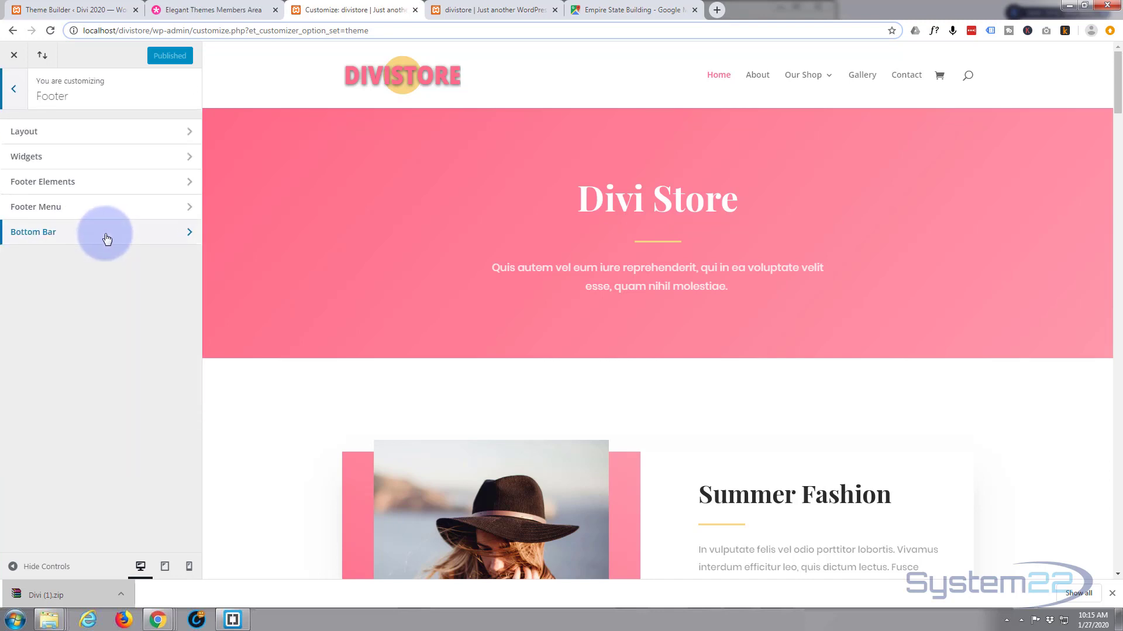
click(113, 182)
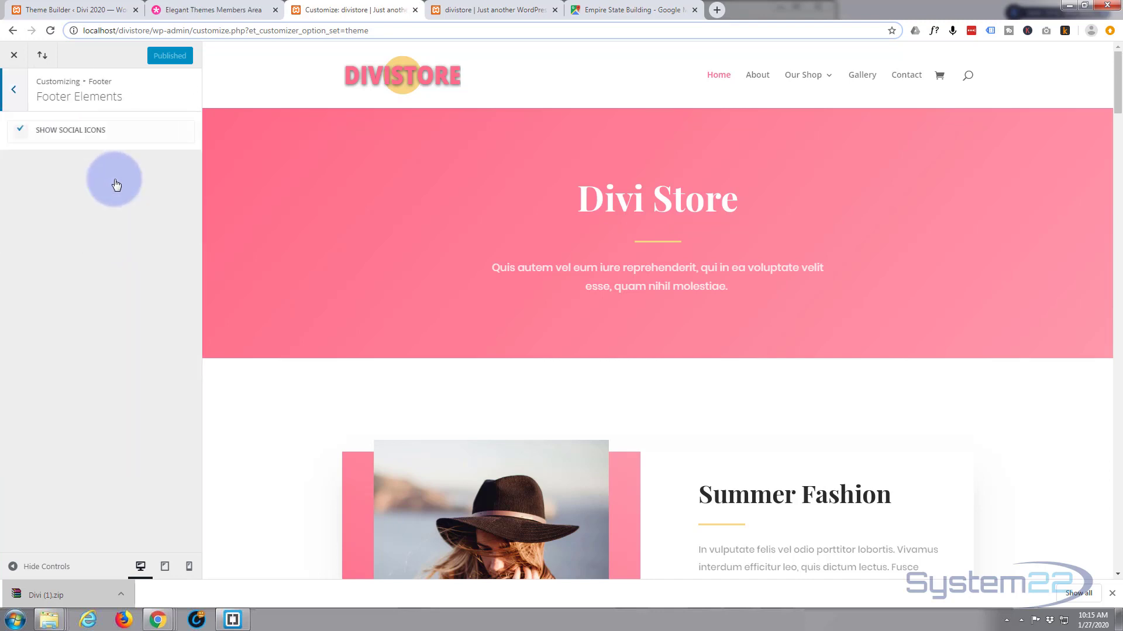
scroll(1037, 311, down, 3)
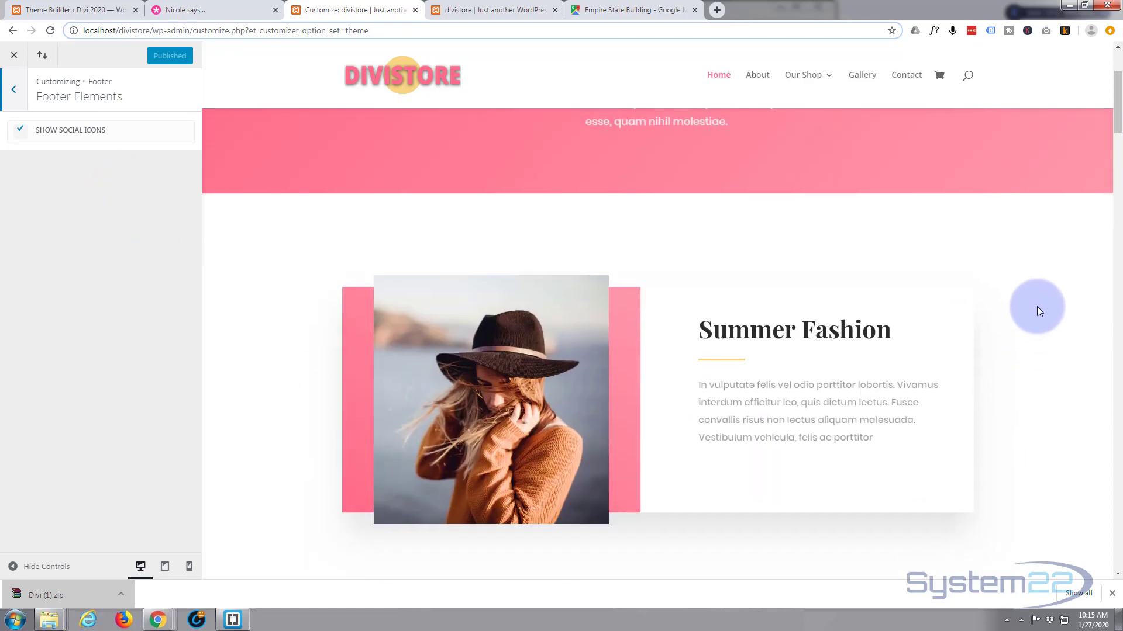
scroll(1105, 175, down, 5)
scroll(1110, 313, down, 5)
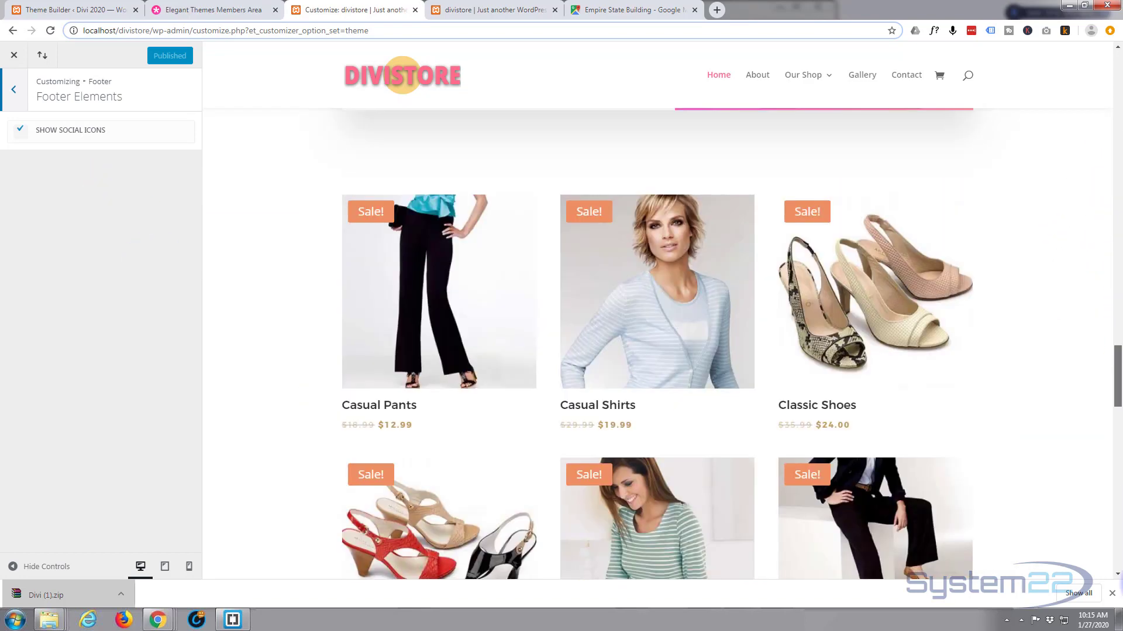
drag(1118, 376, 1117, 539)
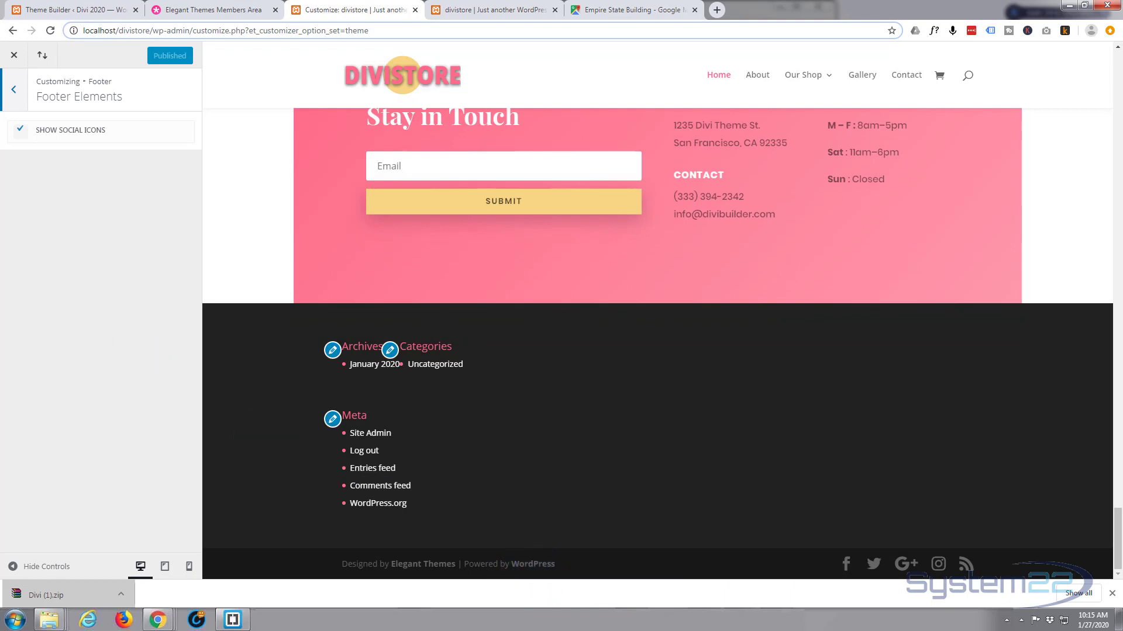
Check the Footer Menu styling options and return to the customizer's Footer section.
click(16, 92)
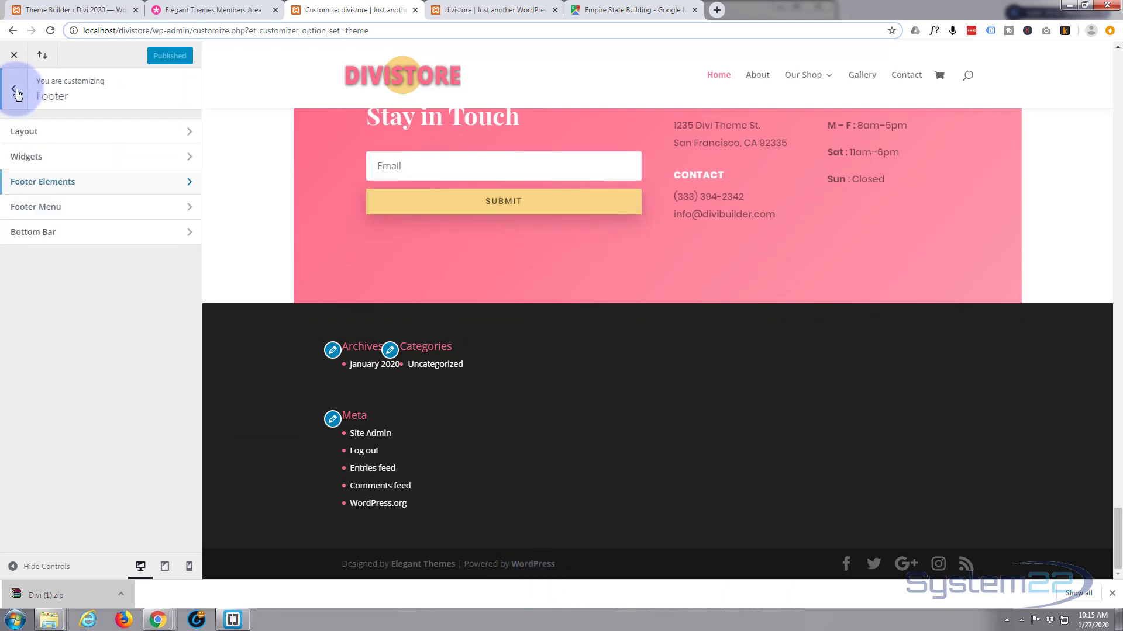
click(61, 207)
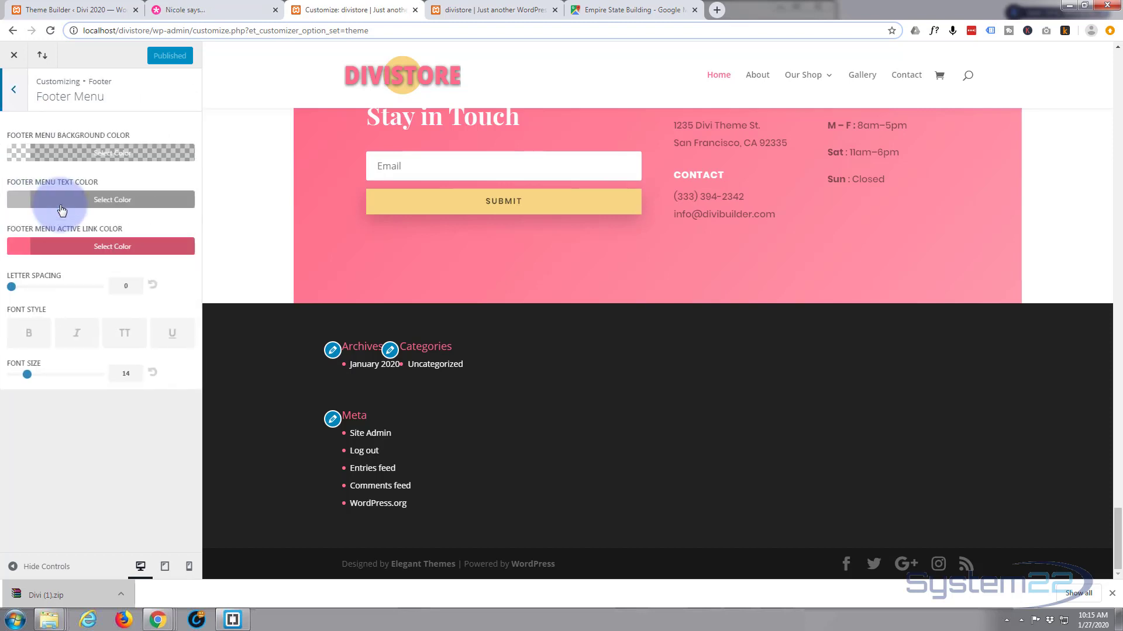
click(9, 89)
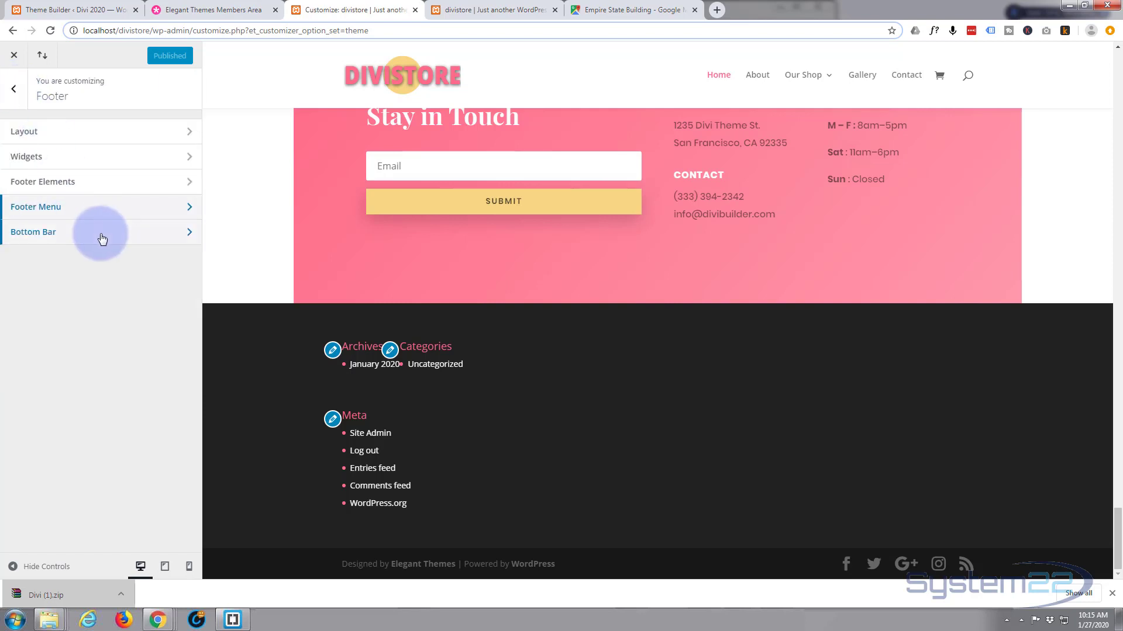
Open the footer's Bottom Bar settings and set the footer credits to "Divi Store | Best Online Bargains".
click(102, 238)
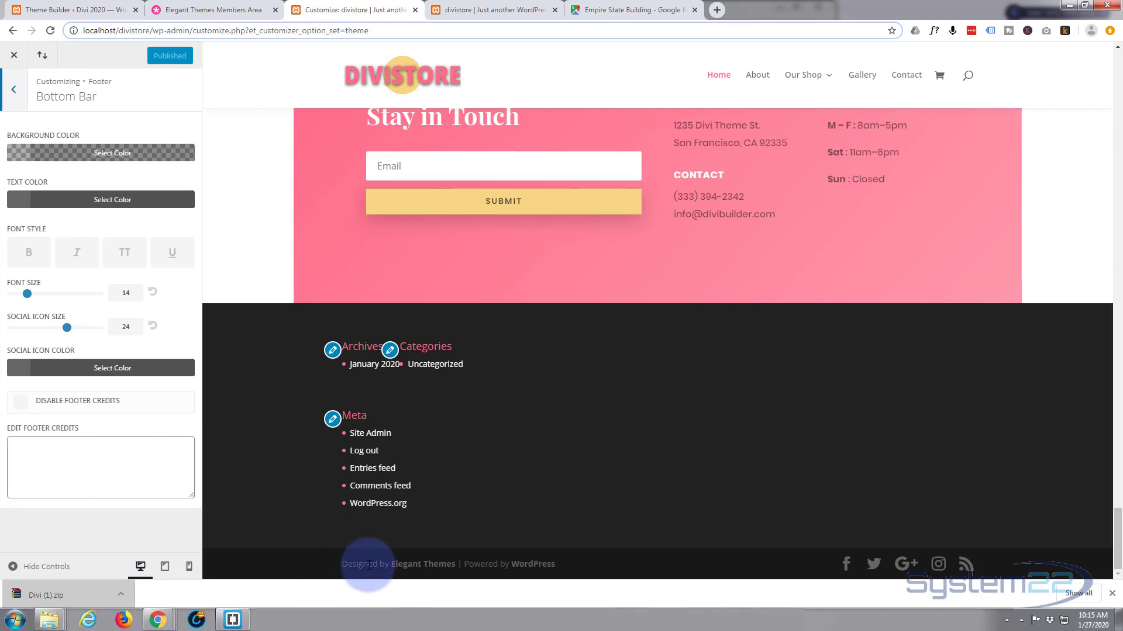
click(22, 454)
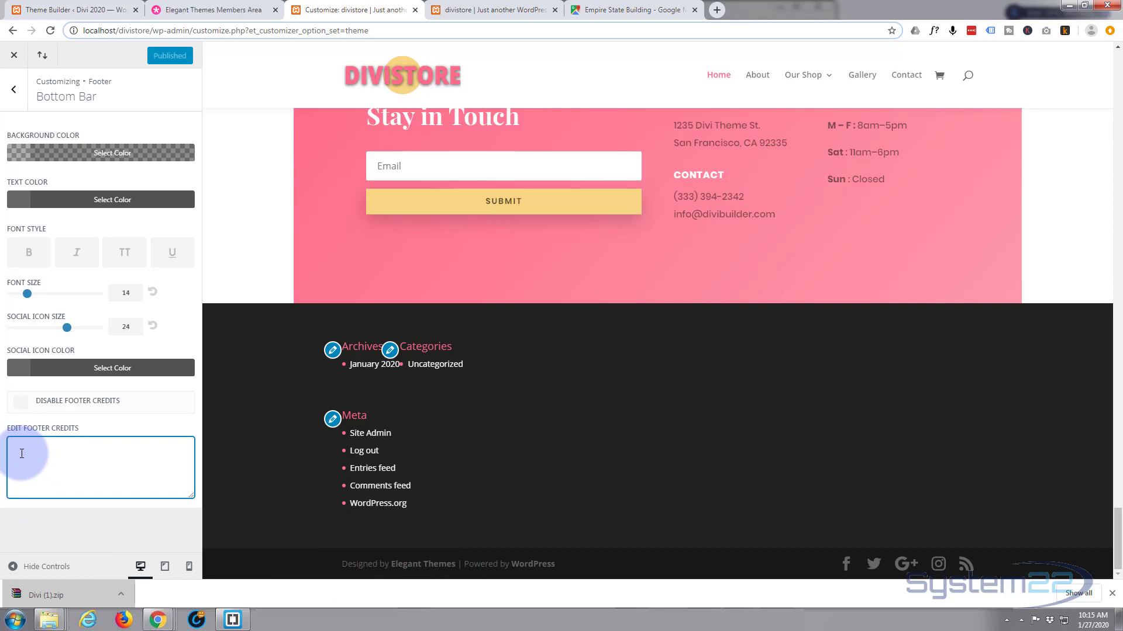
text(Dv)
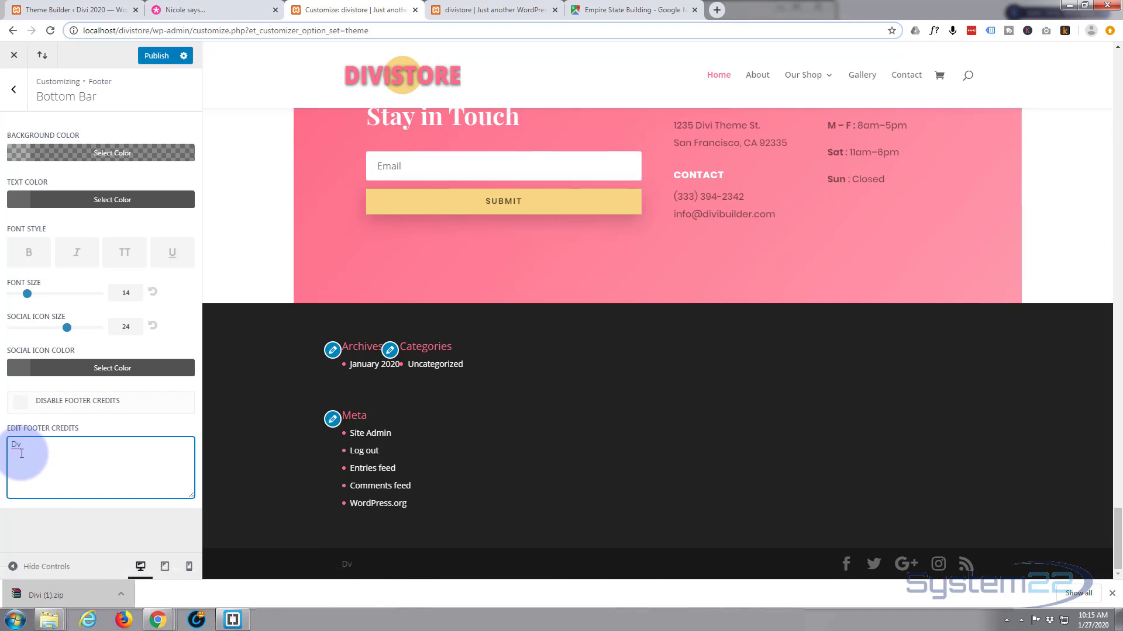
text(ivi S)
text(tore | Best Onlin)
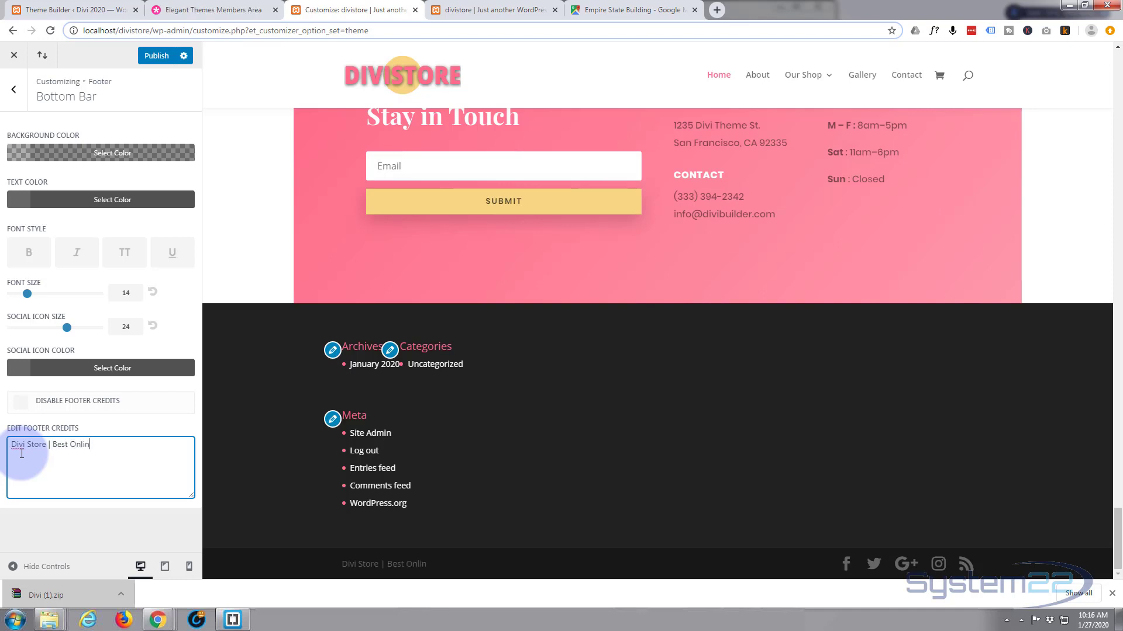
text(e Bargains)
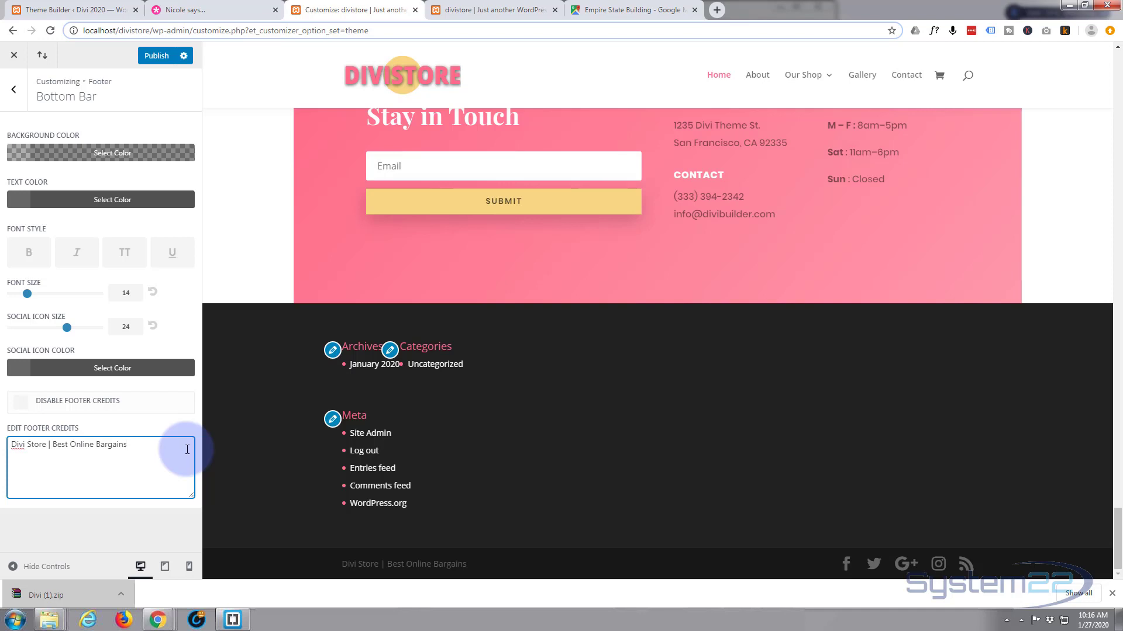
Insert "© 2020" at the start of the footer credits text and publish the customizer changes.
click(10, 445)
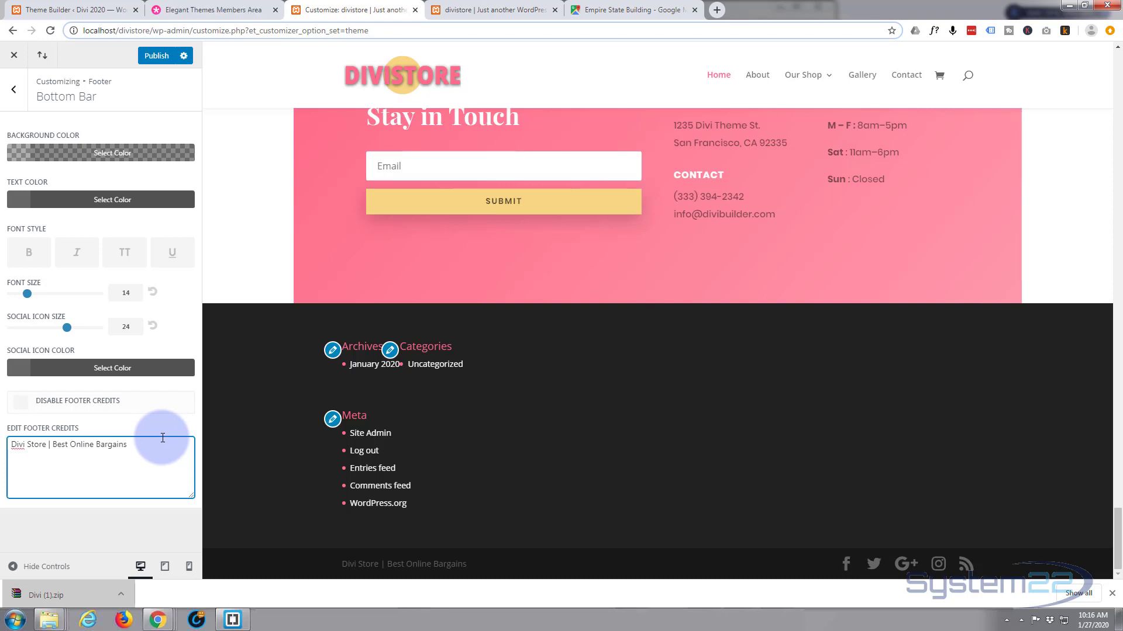
text(©)
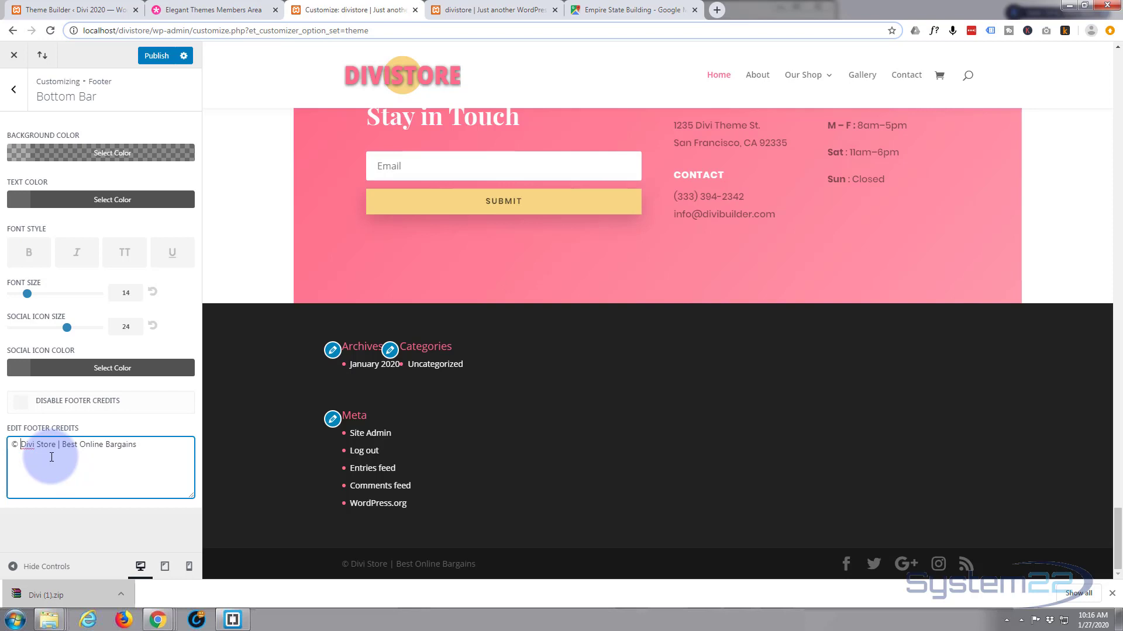
text( 2020)
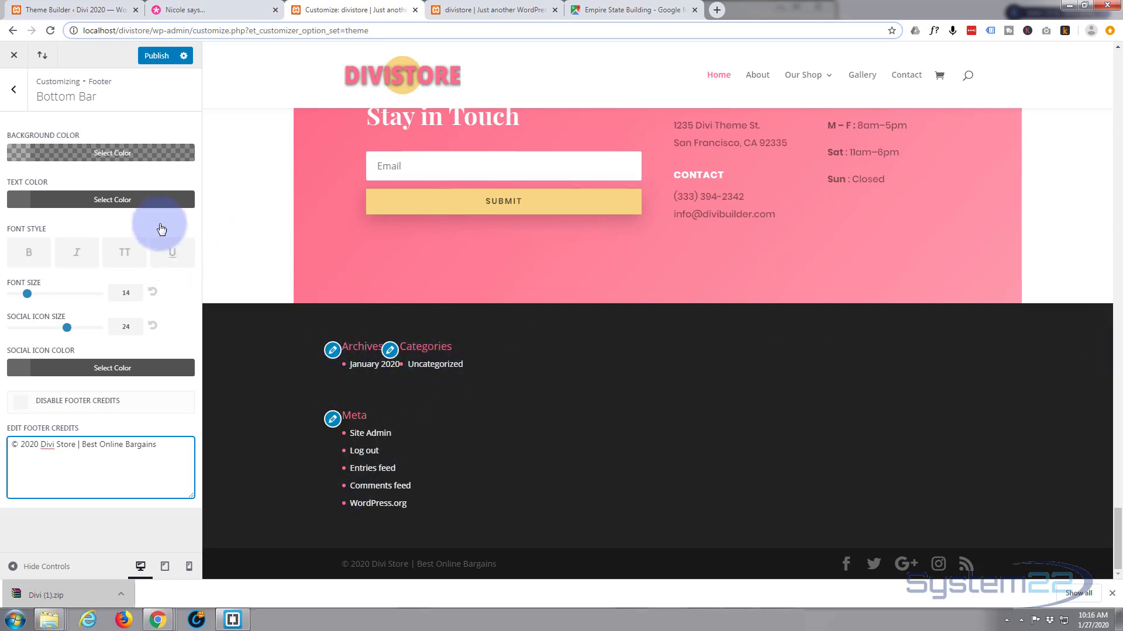
click(154, 59)
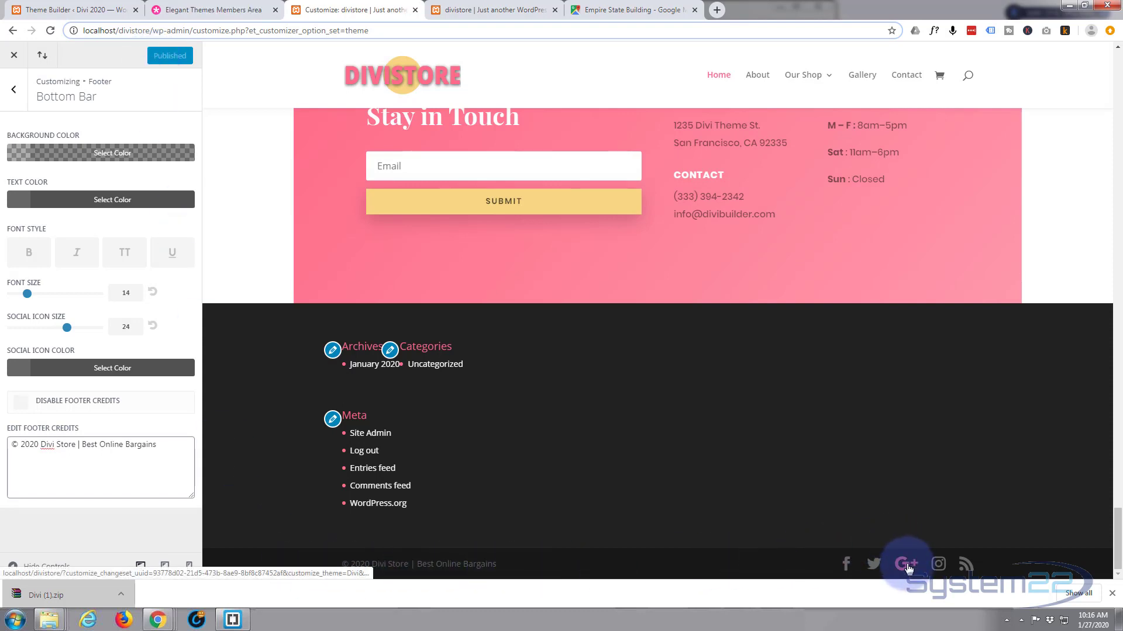
Open the bottom bar's background color for editing.
click(61, 154)
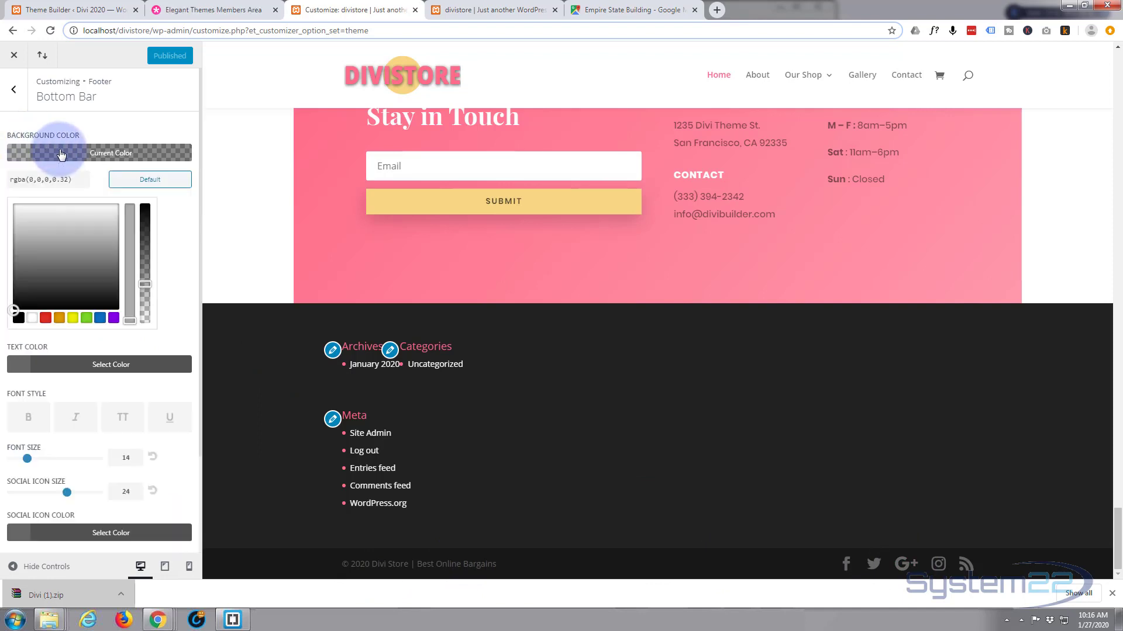
drag(75, 180, 6, 181)
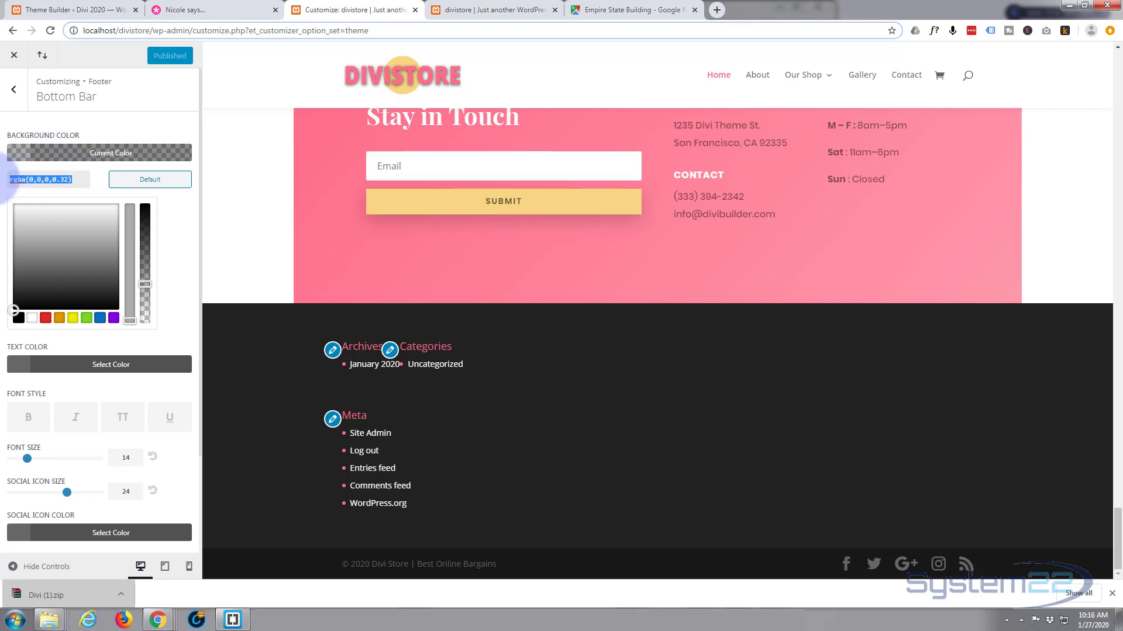
key(ctrl+v)
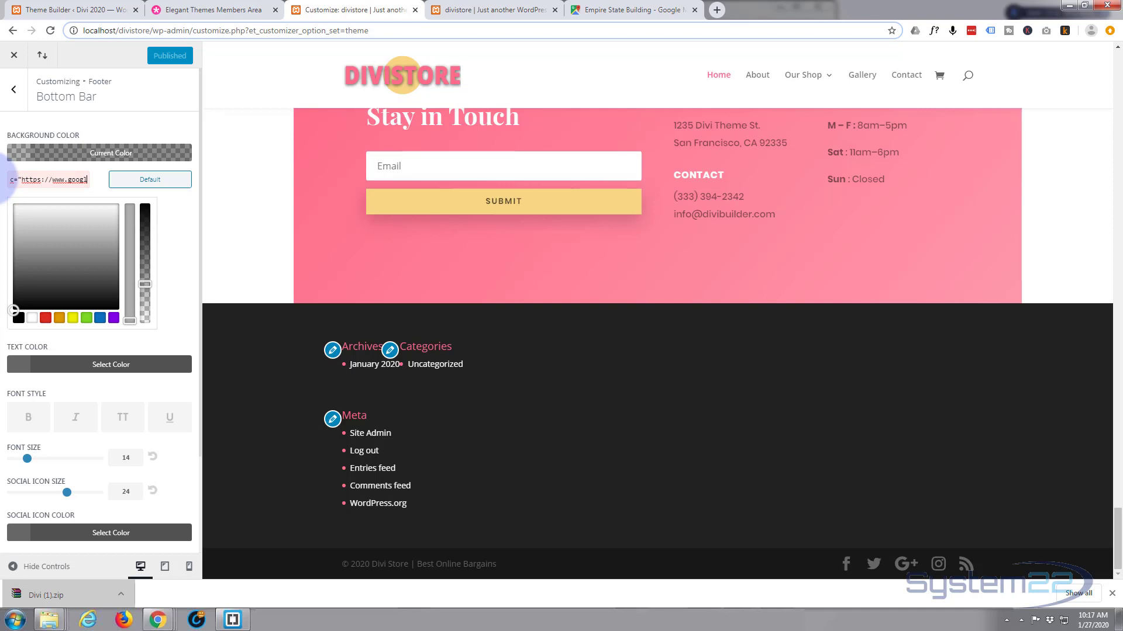
key(ctrl+z)
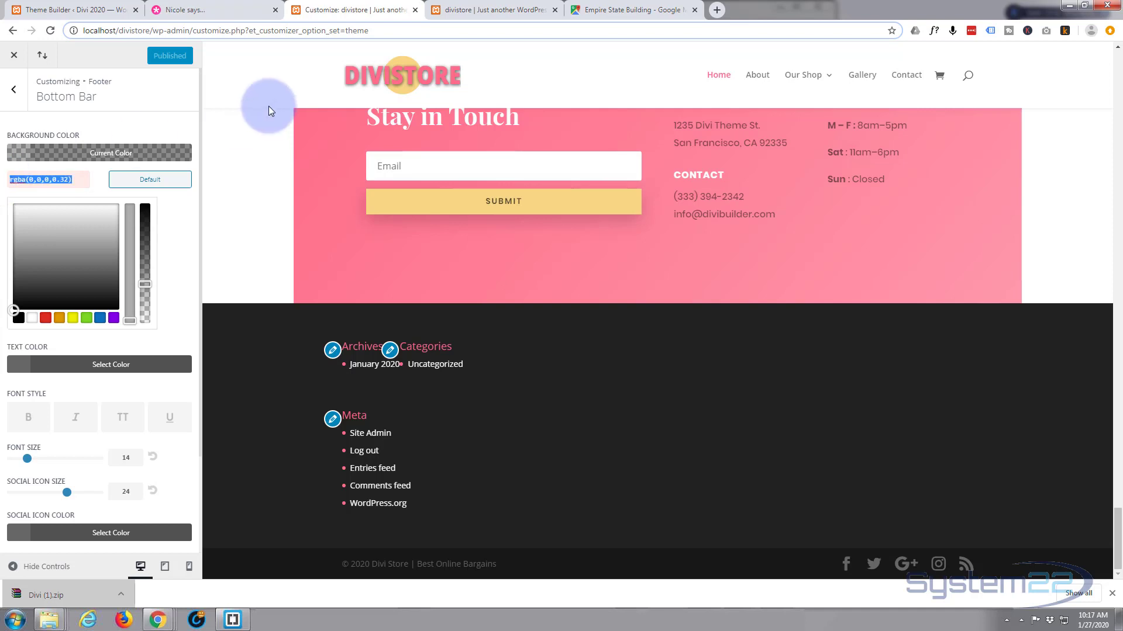
Inspect the pink Stay in Touch section in the preview and copy its gradient's first color code, #ff6a88.
scroll(306, 161, up, 2)
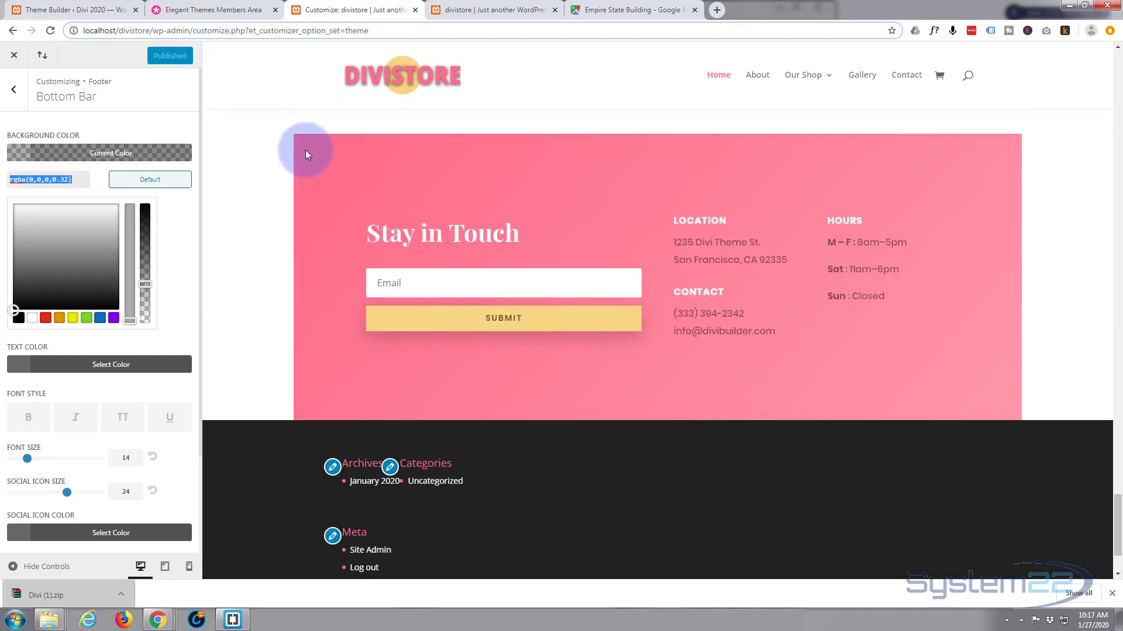
right_click(305, 150)
click(341, 338)
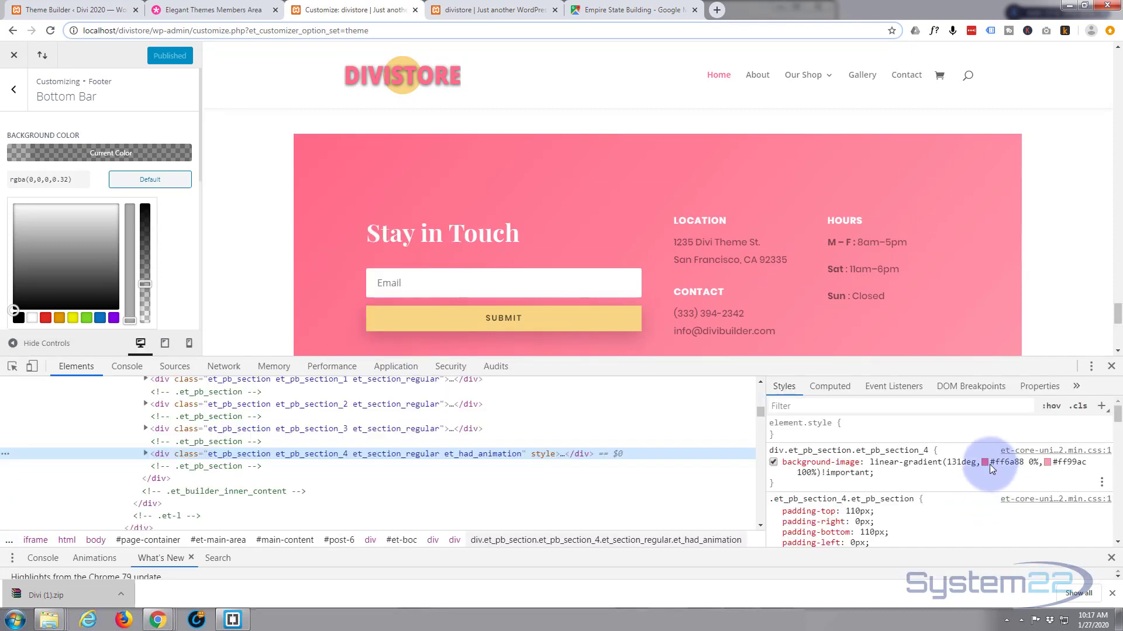
drag(989, 462, 1025, 463)
key(ctrl+c)
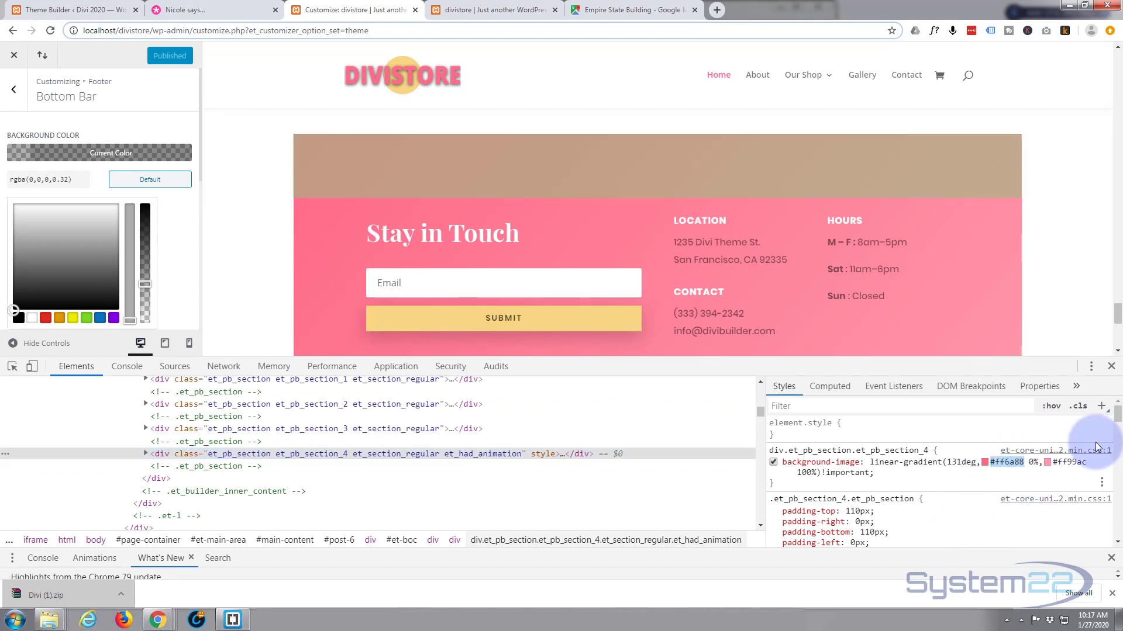
click(1111, 366)
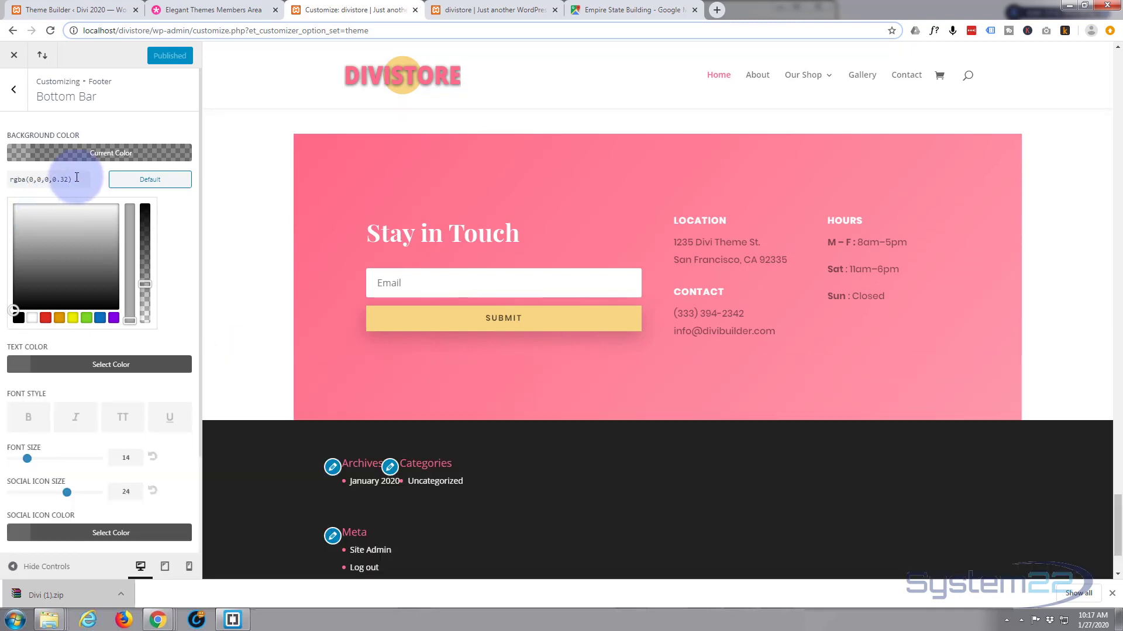
Set the bottom bar's background color to #ff6a88 and check the footer in the preview.
drag(71, 180, 3, 193)
key(ctrl+v)
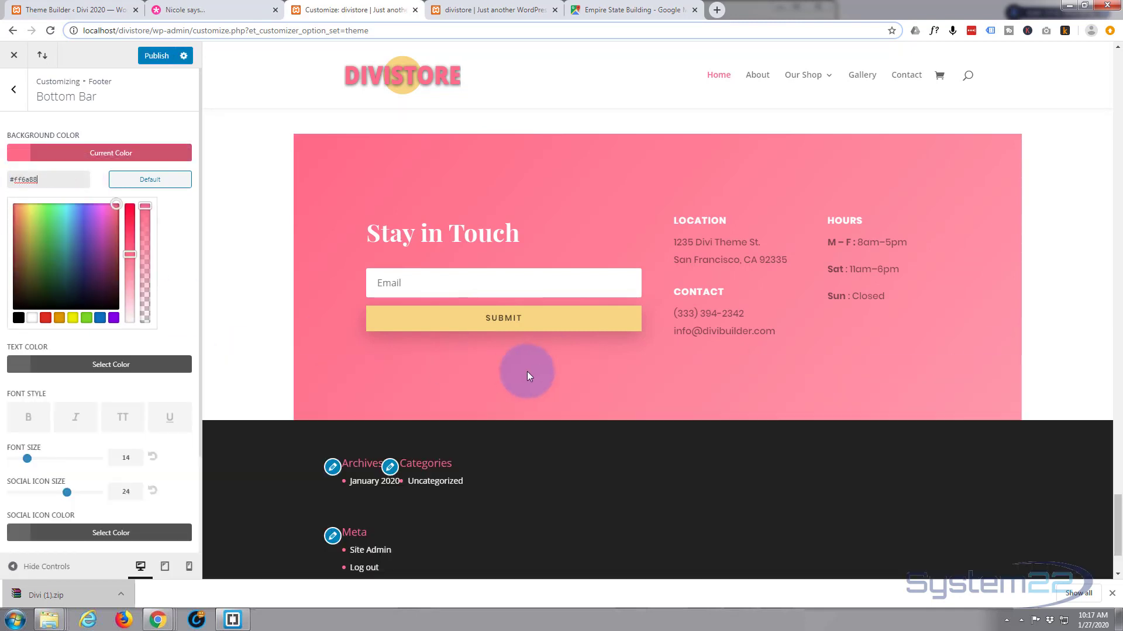
scroll(527, 371, down, 2)
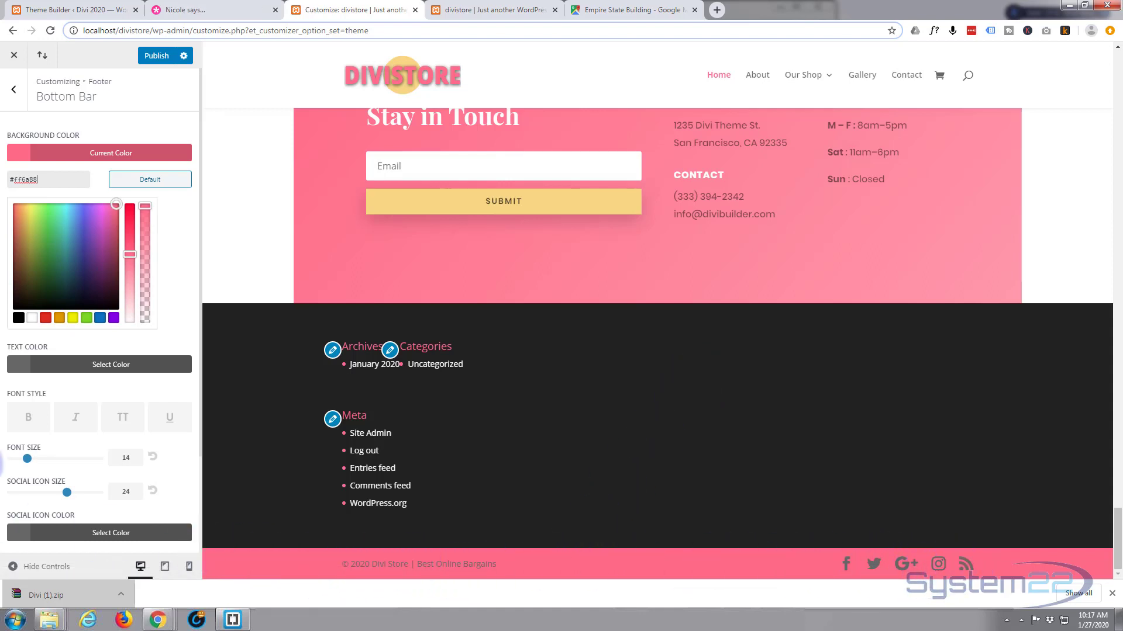
Set the bottom bar's social icon color to black (#000000).
scroll(170, 427, down, 3)
click(117, 411)
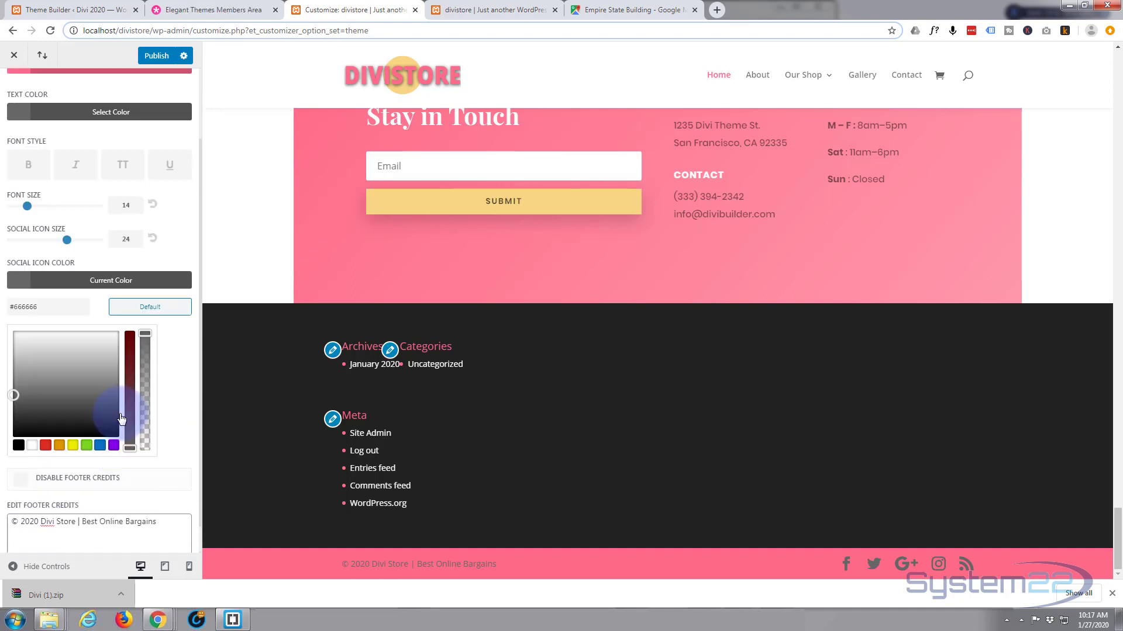
click(16, 445)
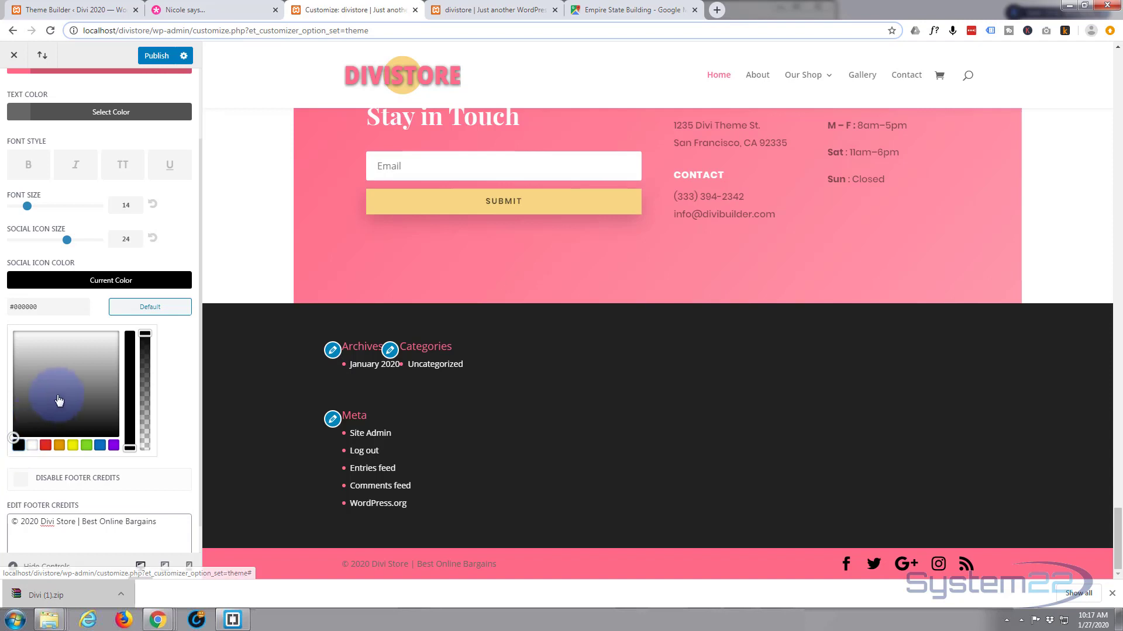
Set the bottom bar's text color to black (#000000) and publish the customizer changes.
scroll(59, 401, down, 1)
scroll(62, 400, up, 4)
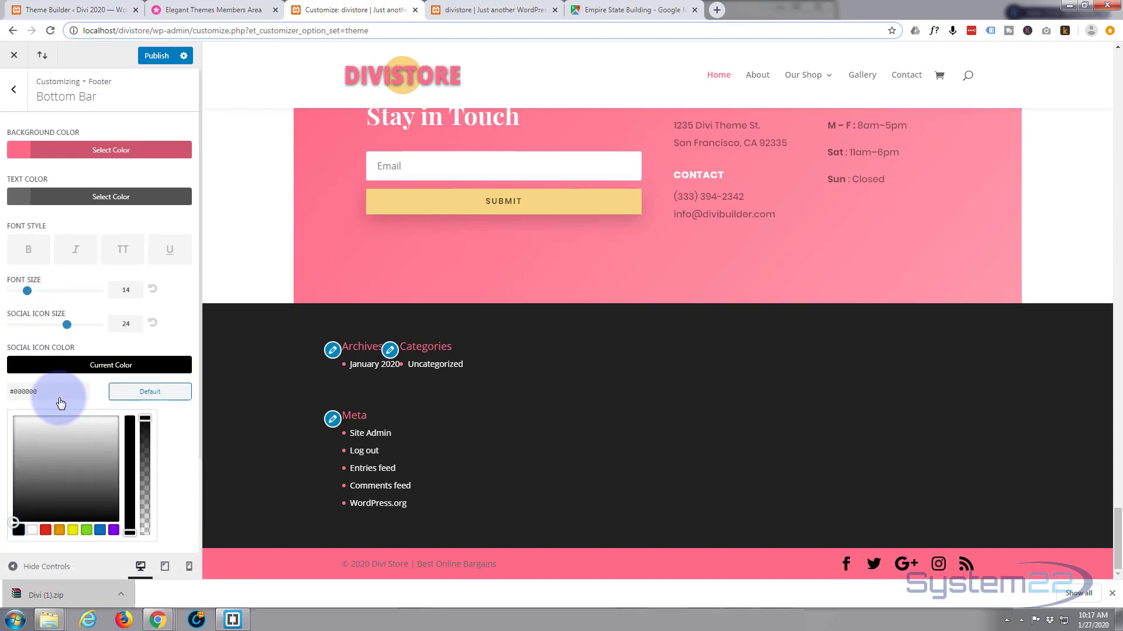
click(91, 197)
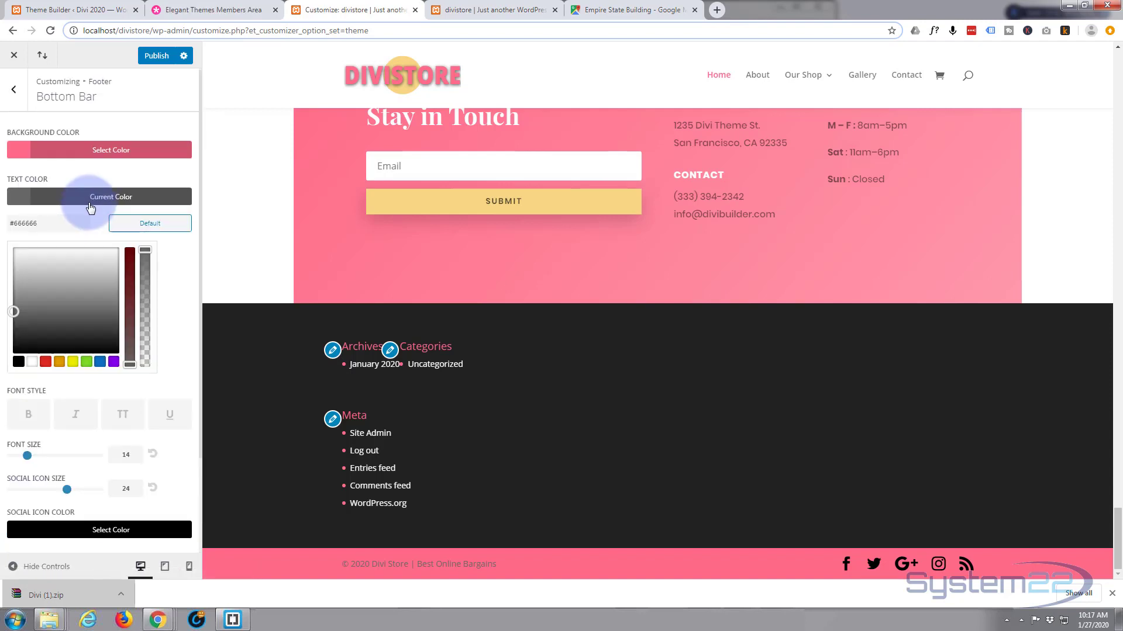
click(17, 363)
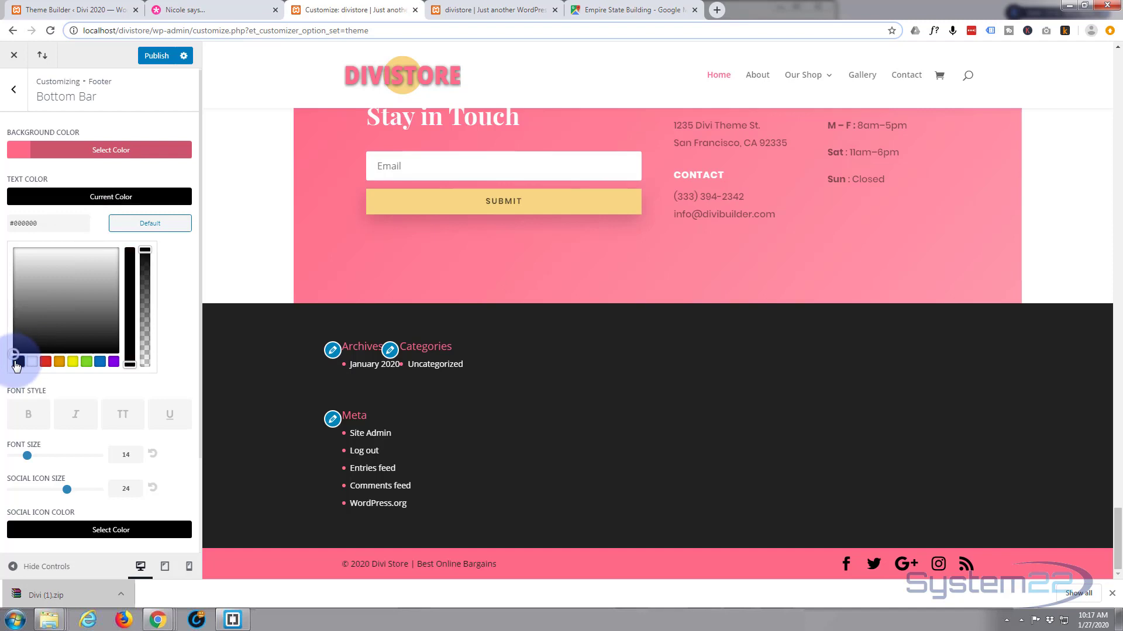
click(153, 59)
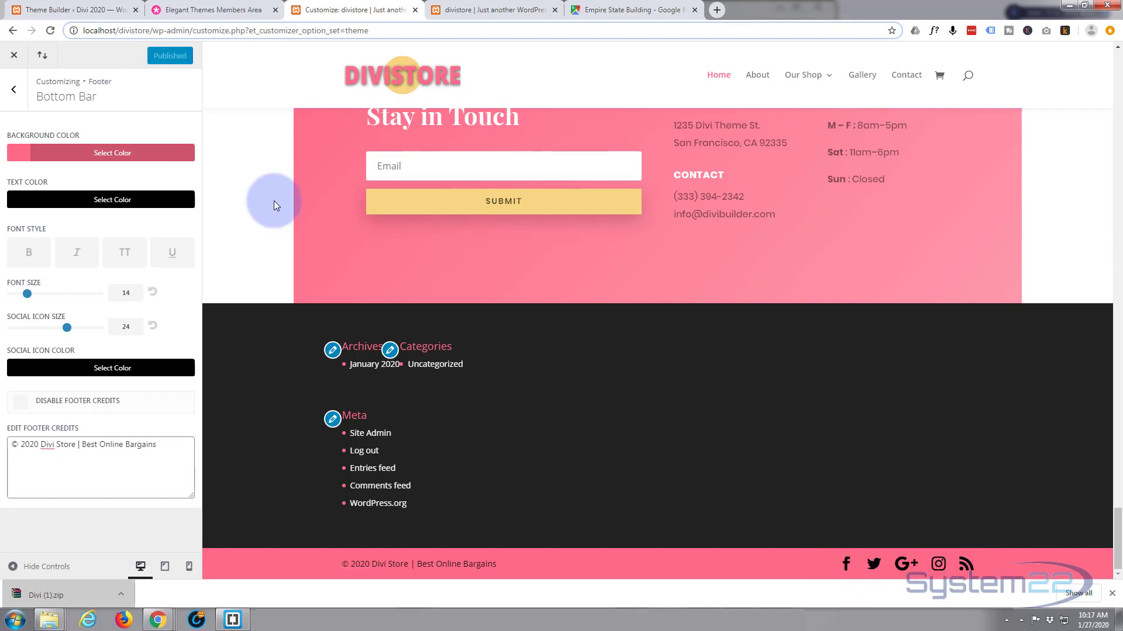
Close the customizer and examine the social icon toggles and profile URL fields in Divi's Theme Options.
click(13, 58)
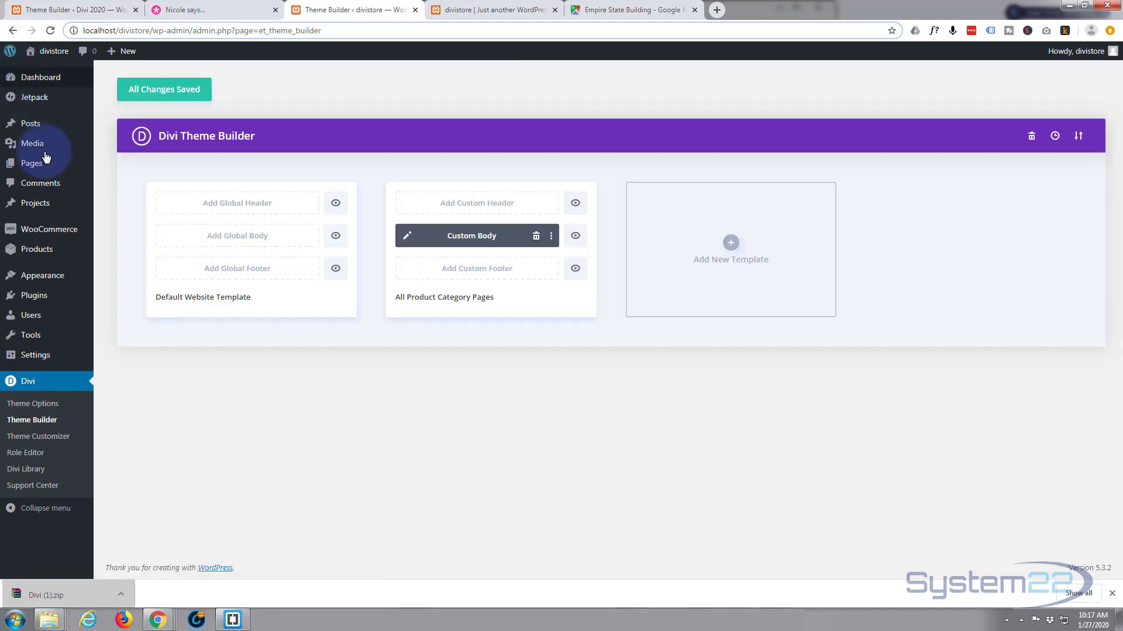
click(49, 409)
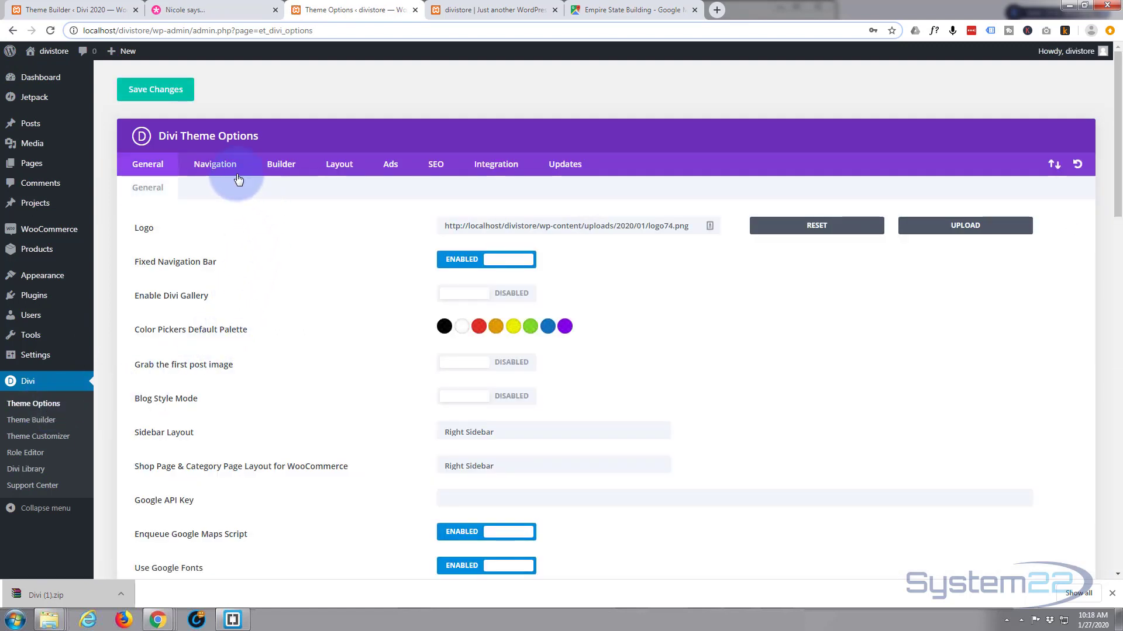
scroll(283, 313, down, 3)
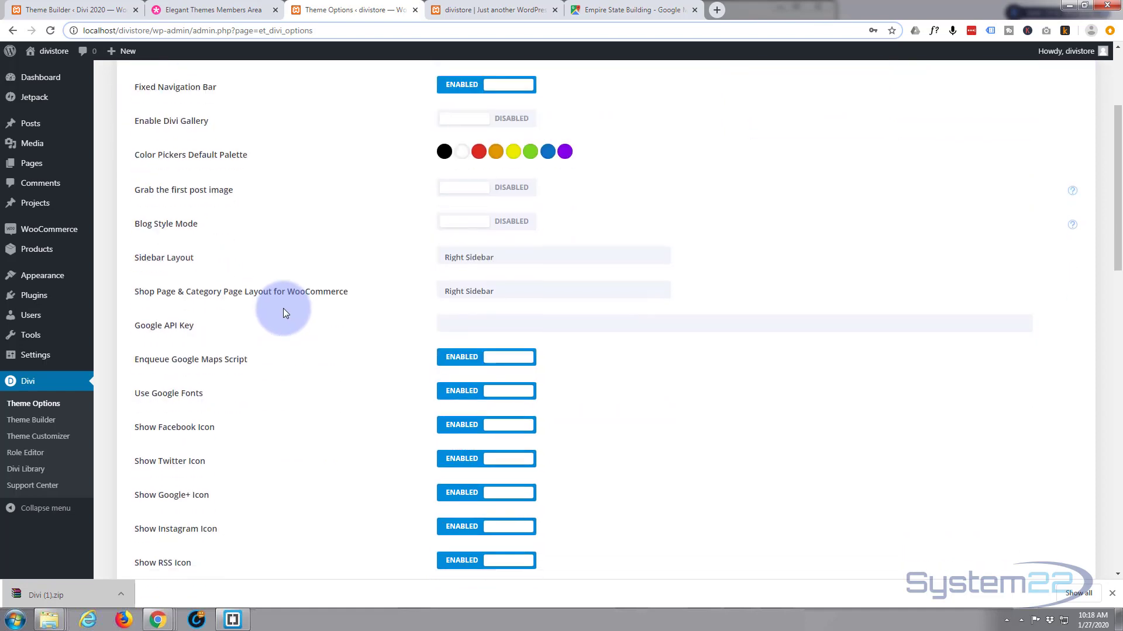
scroll(283, 310, down, 5)
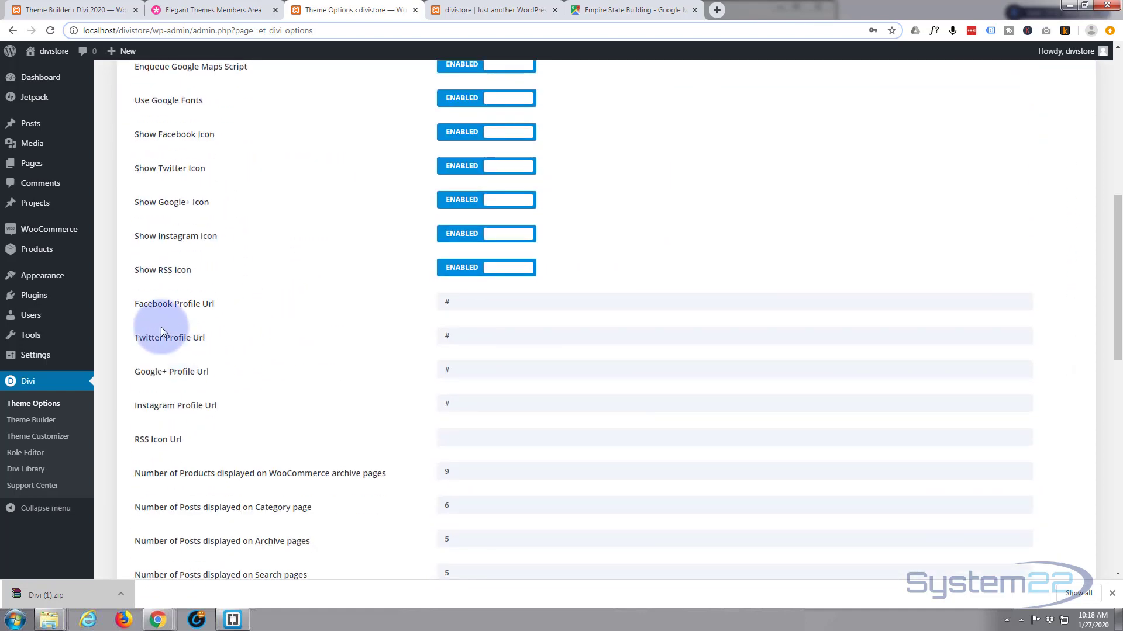
click(477, 336)
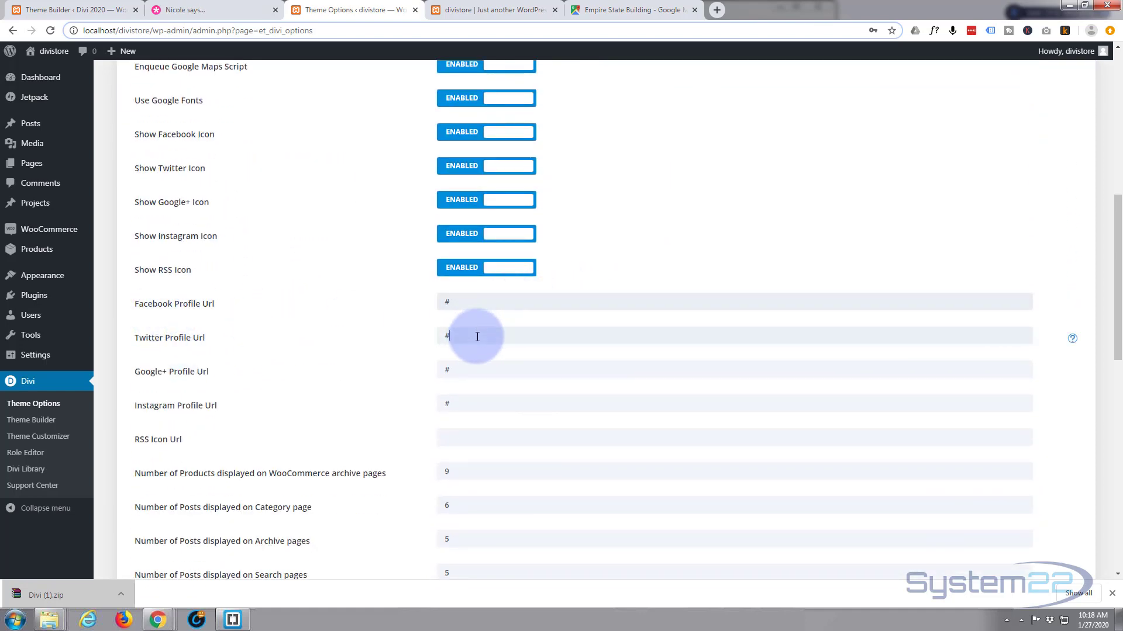
click(476, 365)
click(479, 402)
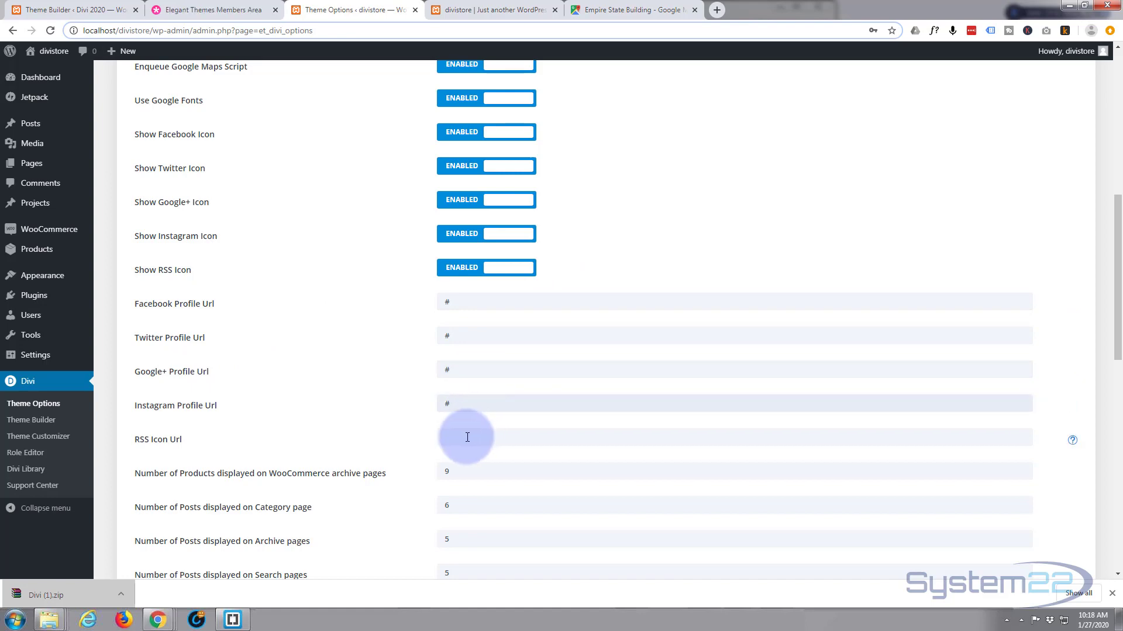
scroll(297, 376, up, 8)
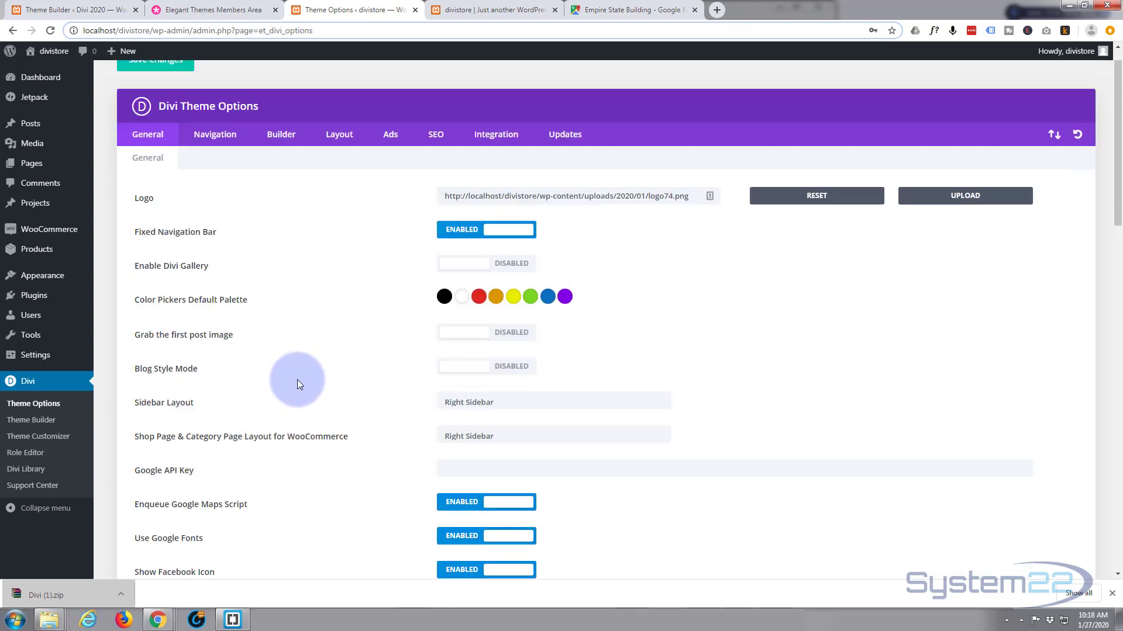
scroll(297, 380, up, 1)
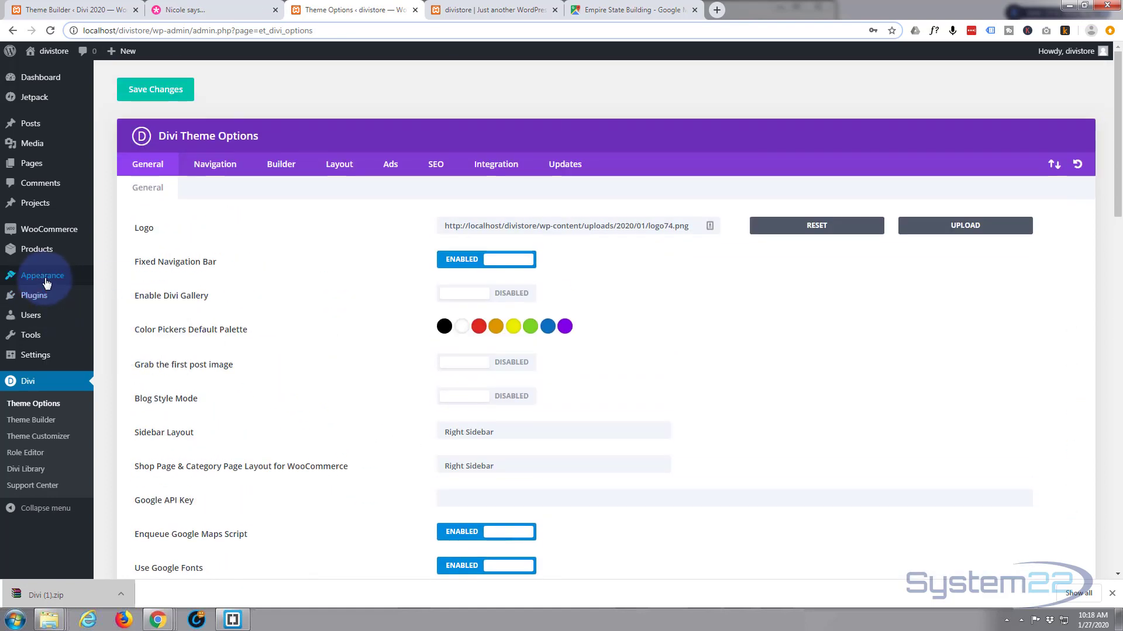
Open the site's Widgets page and delete the Search, Recent Posts and Recent Comments widgets from the Sidebar area.
mouse_move(46, 283)
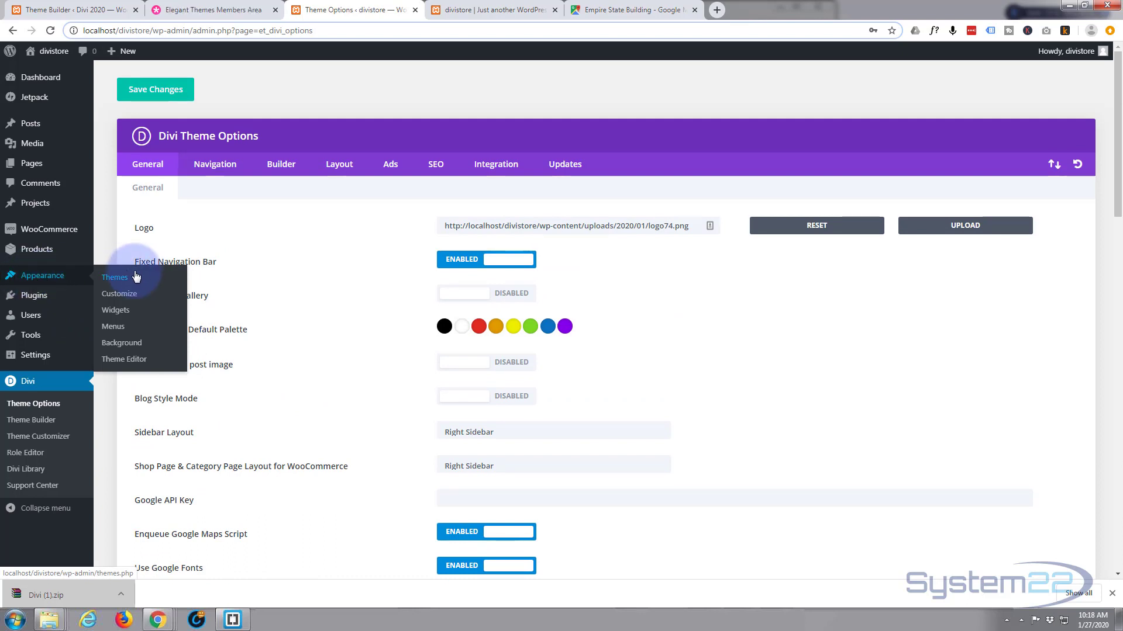
click(118, 316)
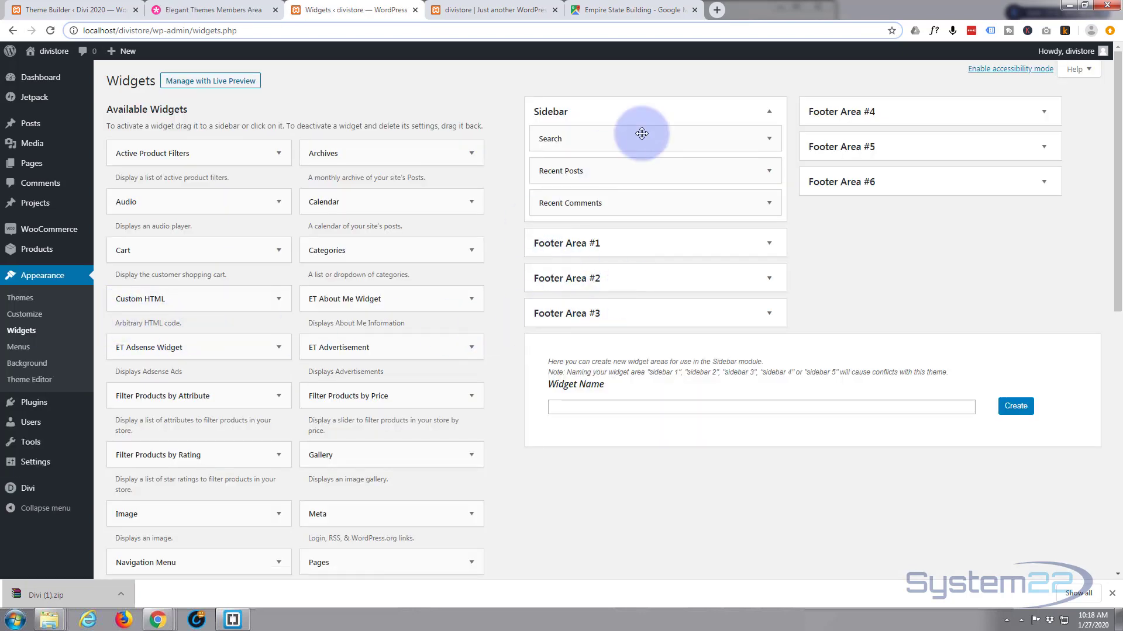
click(770, 145)
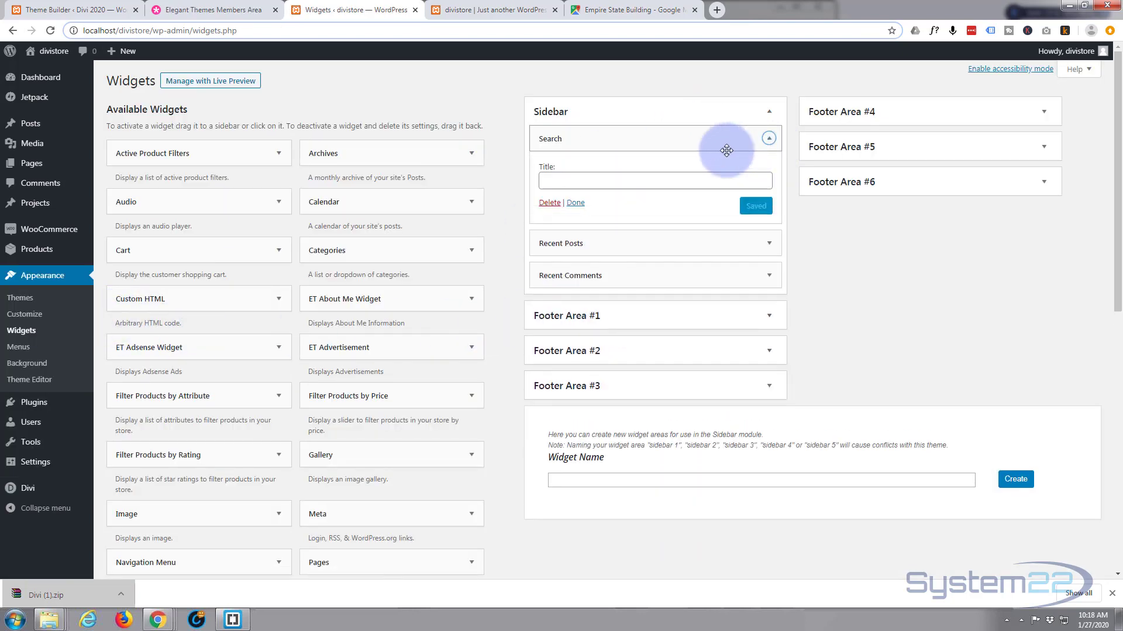
click(550, 203)
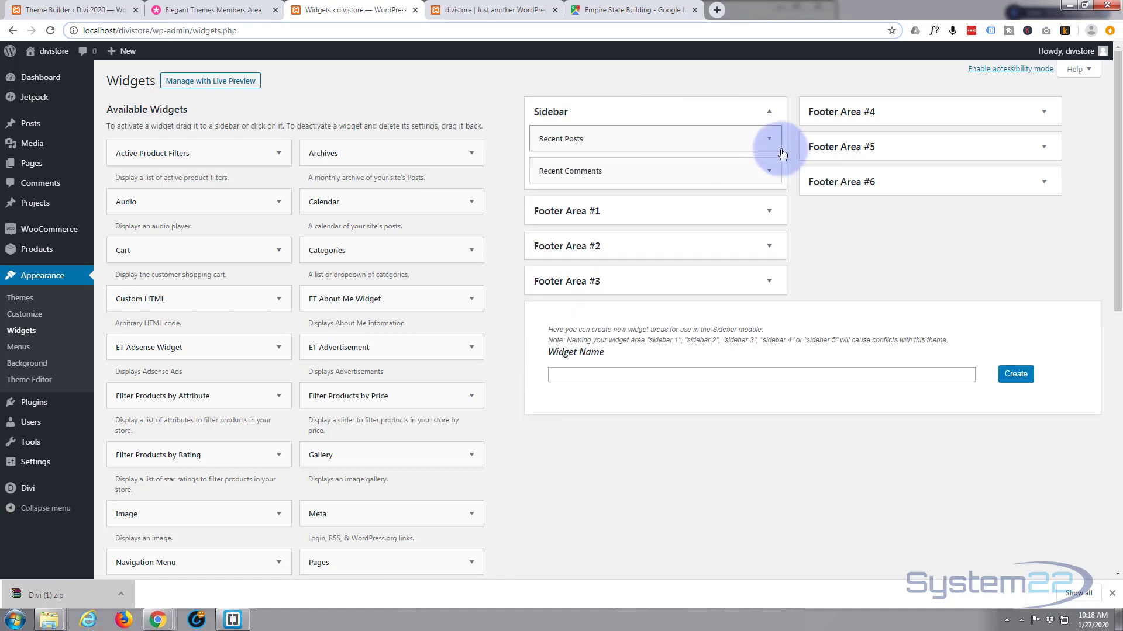
click(769, 143)
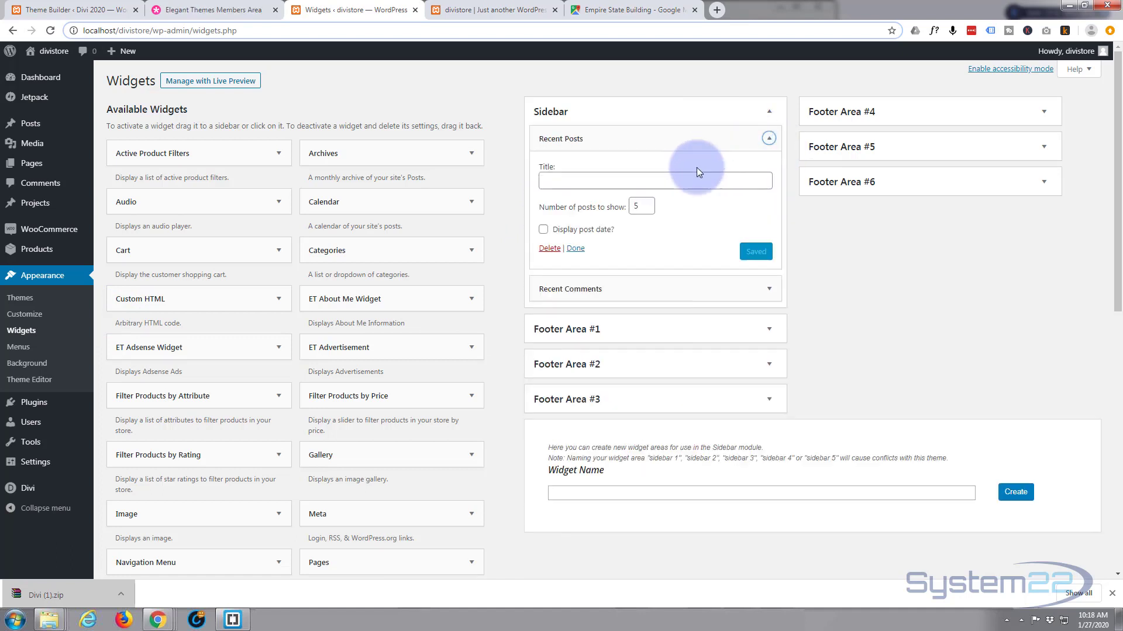
click(550, 248)
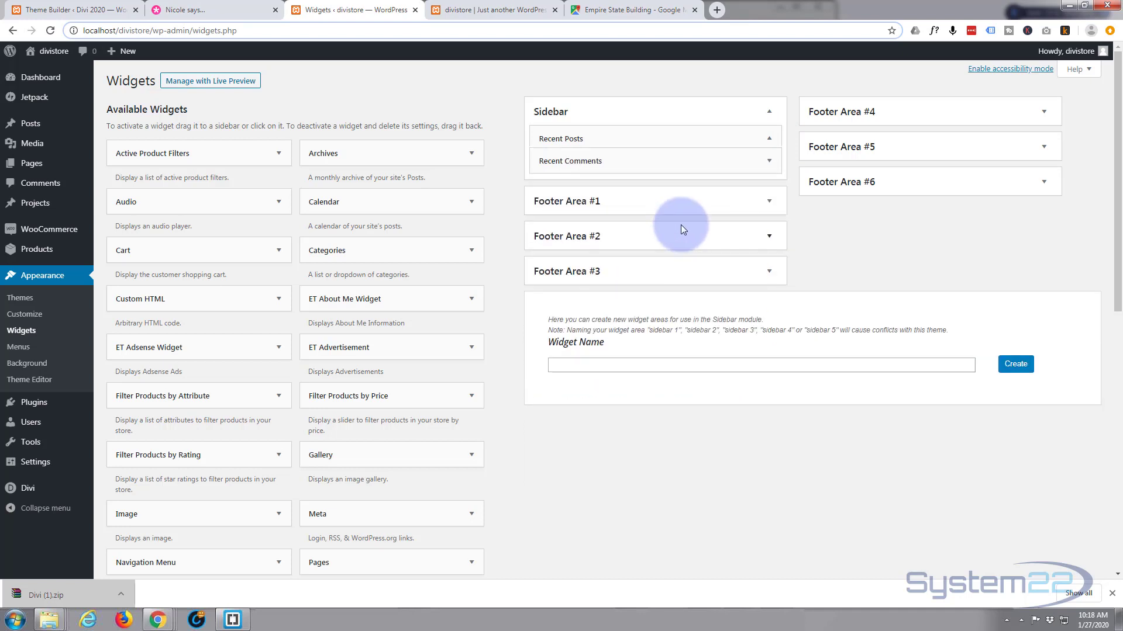
click(771, 142)
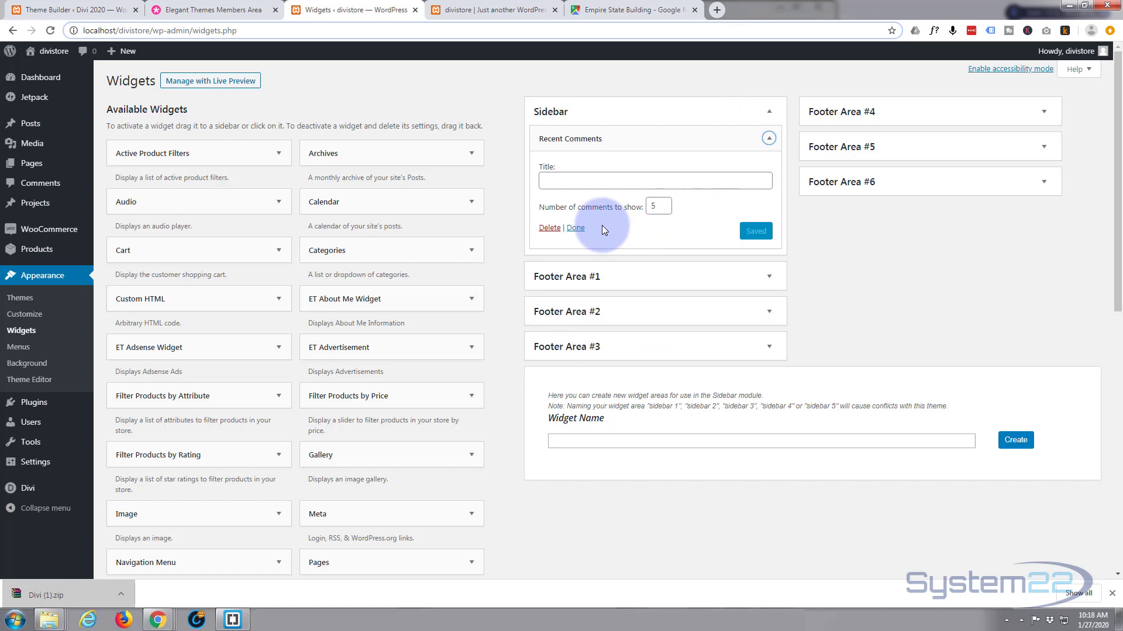
click(550, 229)
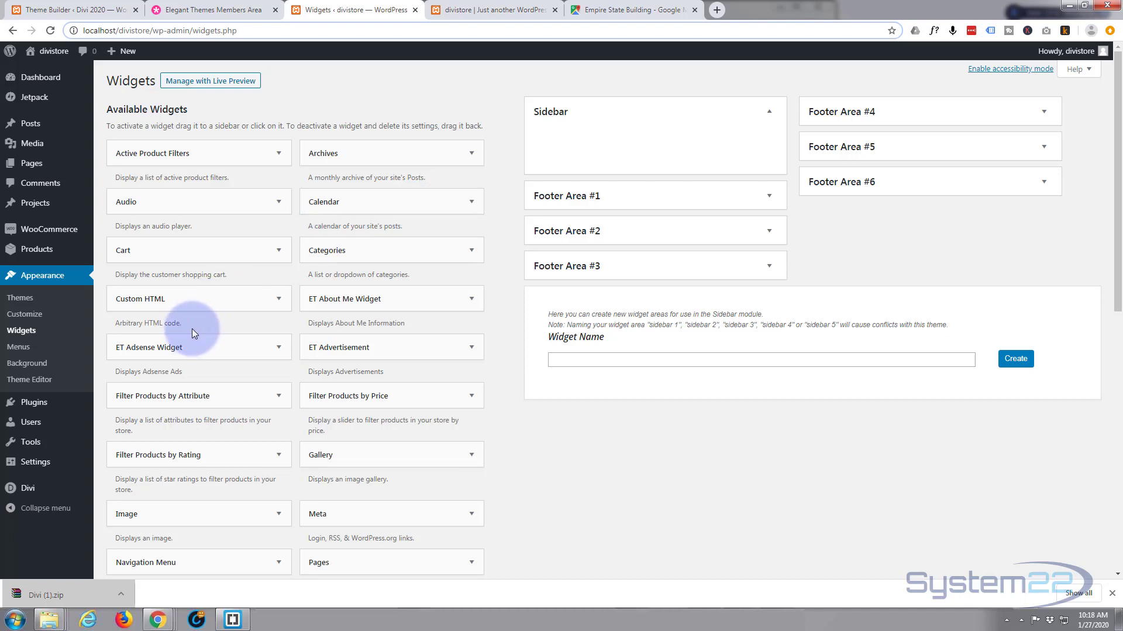
Add an Image widget to Footer Area #1 and delete the Meta widget from that area.
scroll(192, 329, down, 1)
drag(155, 456, 621, 144)
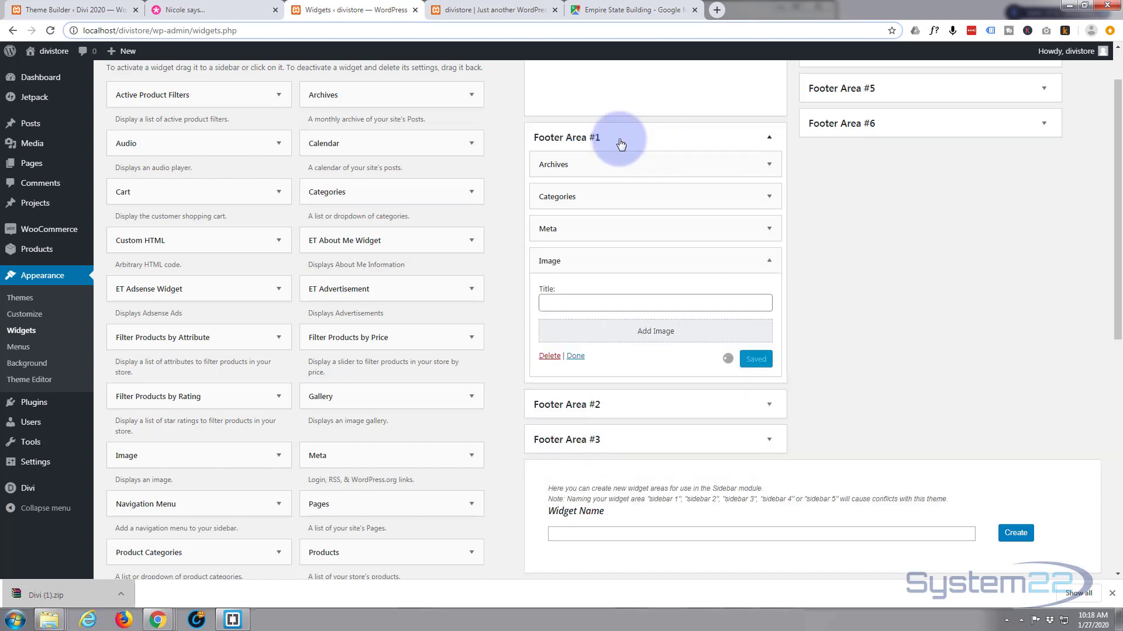
click(768, 229)
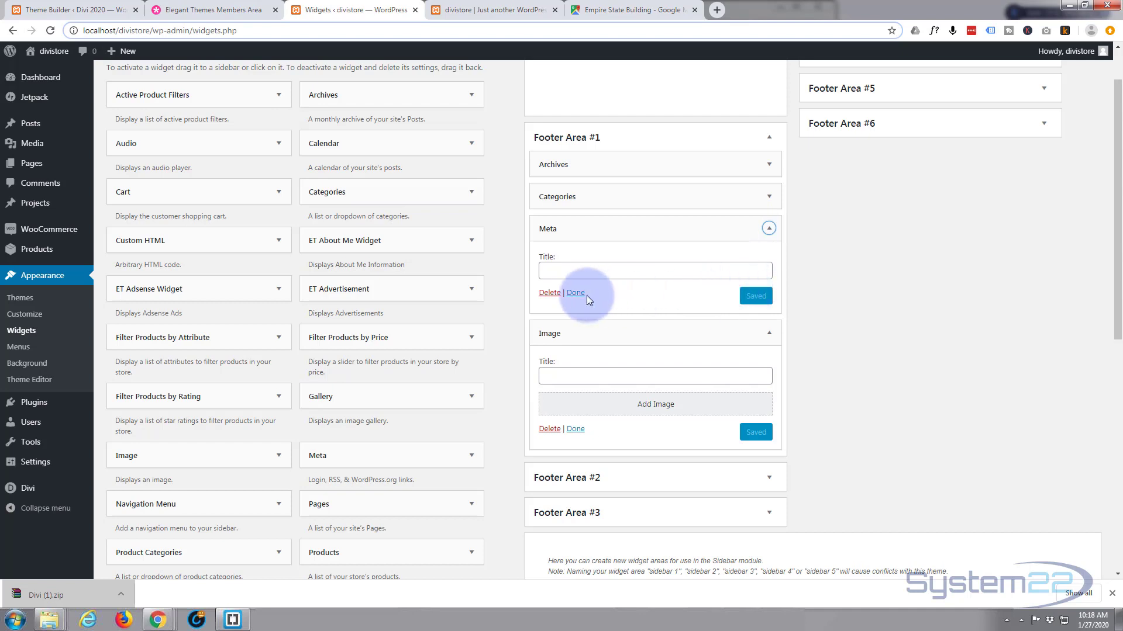
click(547, 293)
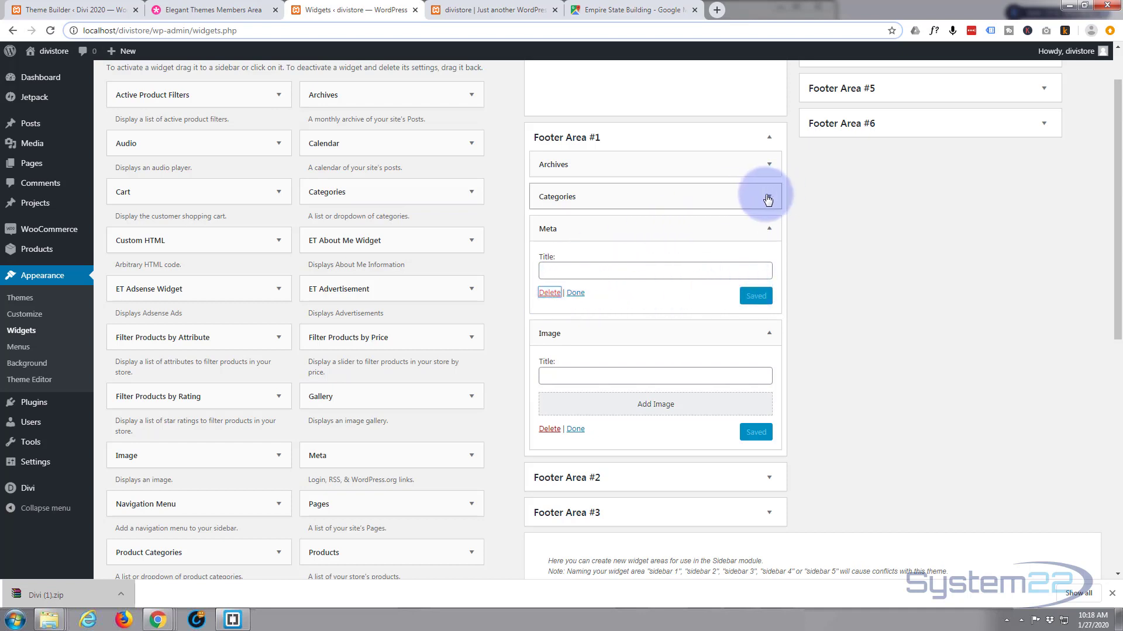
Delete the Categories and Archives widgets from Footer Area #1, leaving only the Image widget there.
click(768, 198)
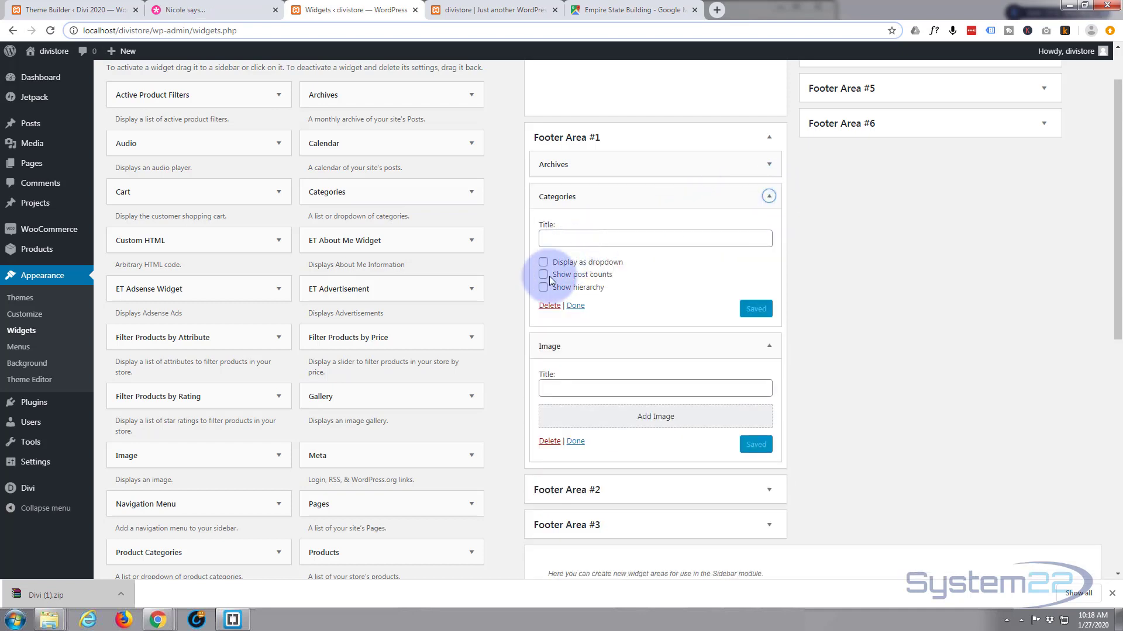
click(549, 305)
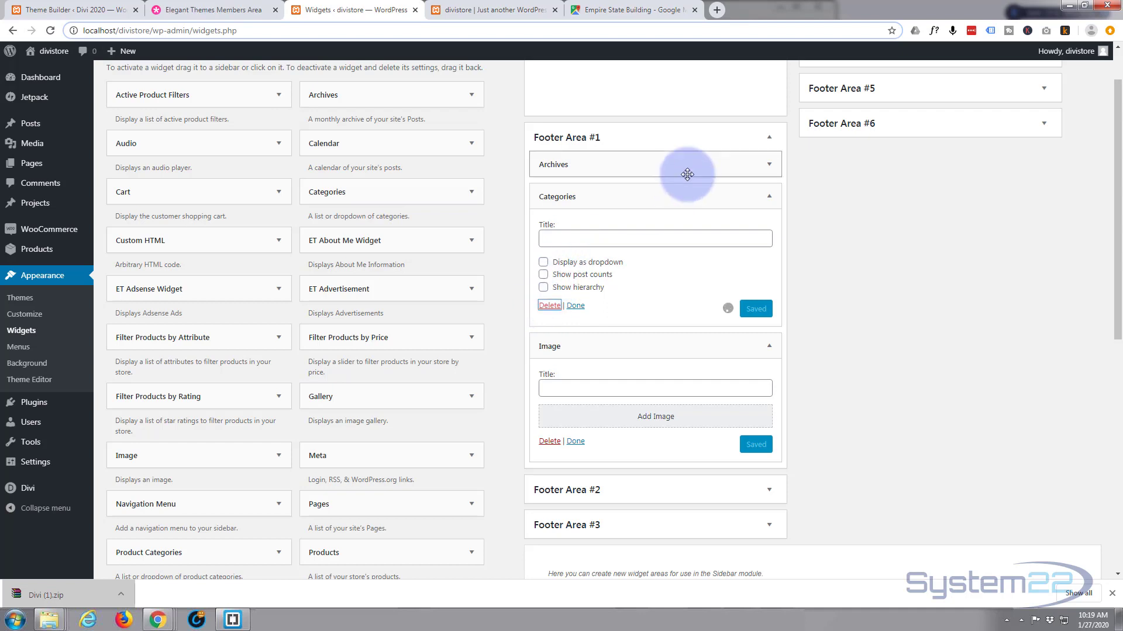
click(768, 166)
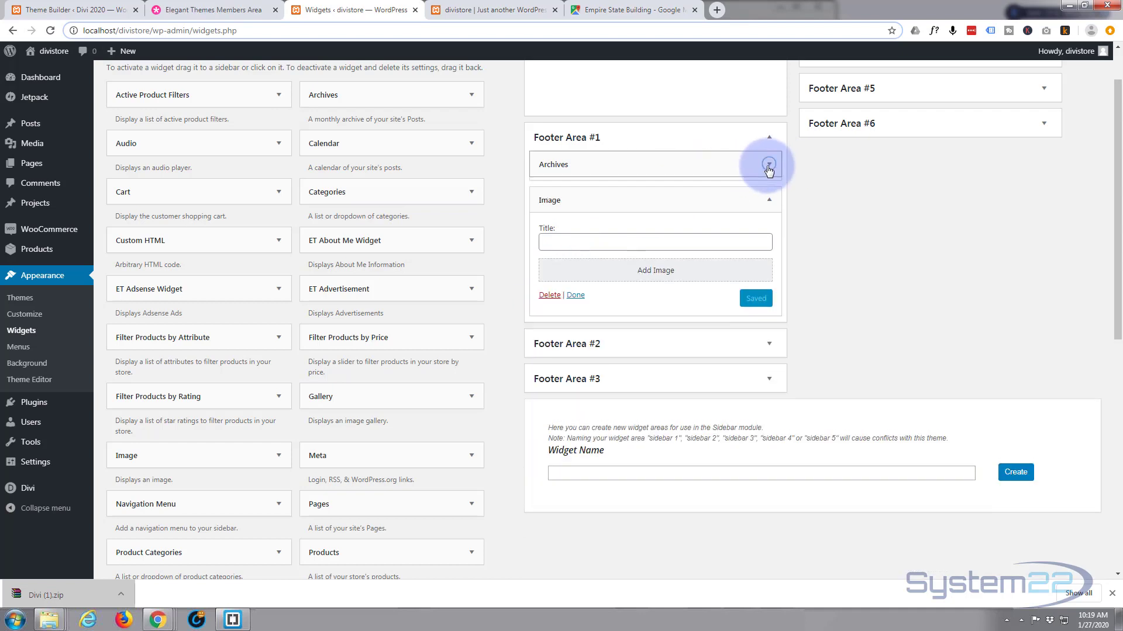
click(549, 260)
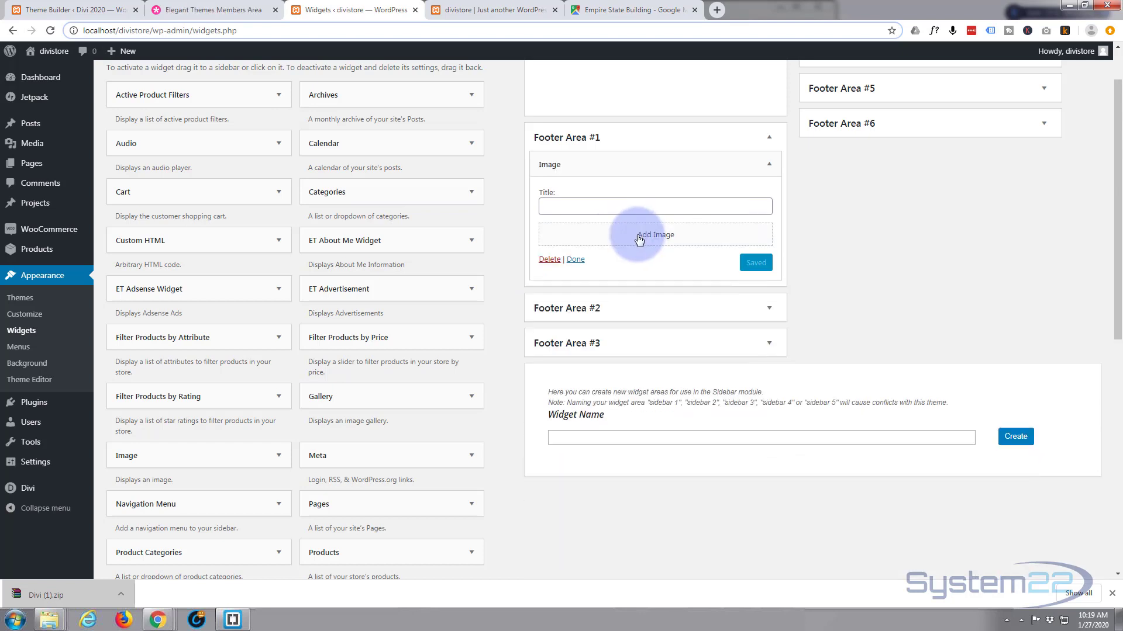
Insert the full-size logo74.png from the media library into the Image widget in Footer Area #1.
click(642, 238)
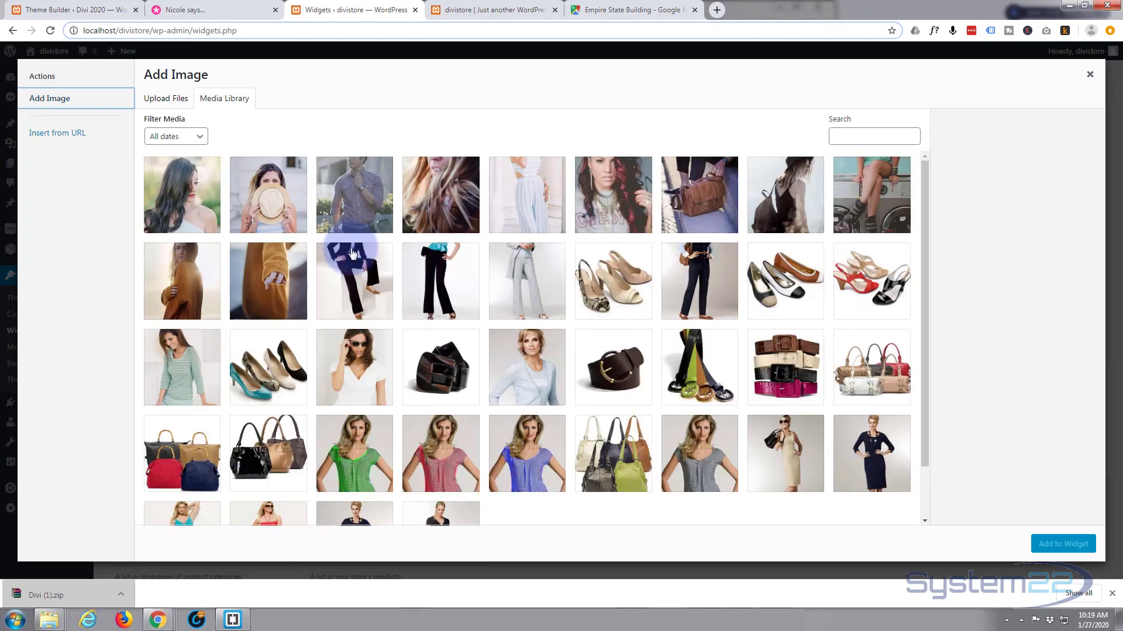
scroll(348, 255, down, 3)
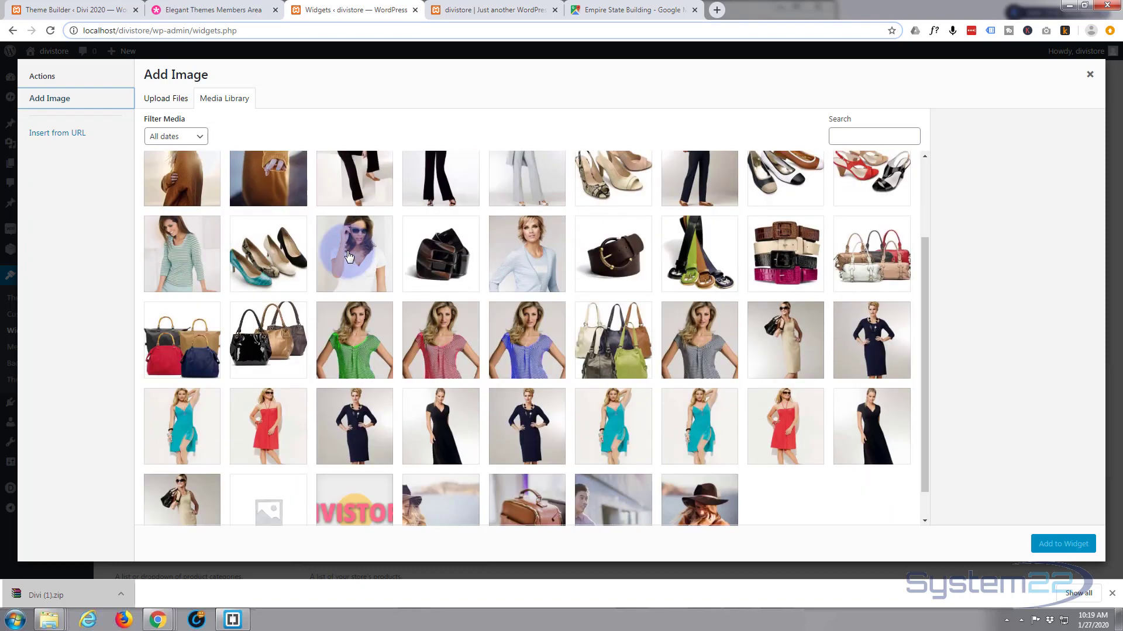
click(346, 470)
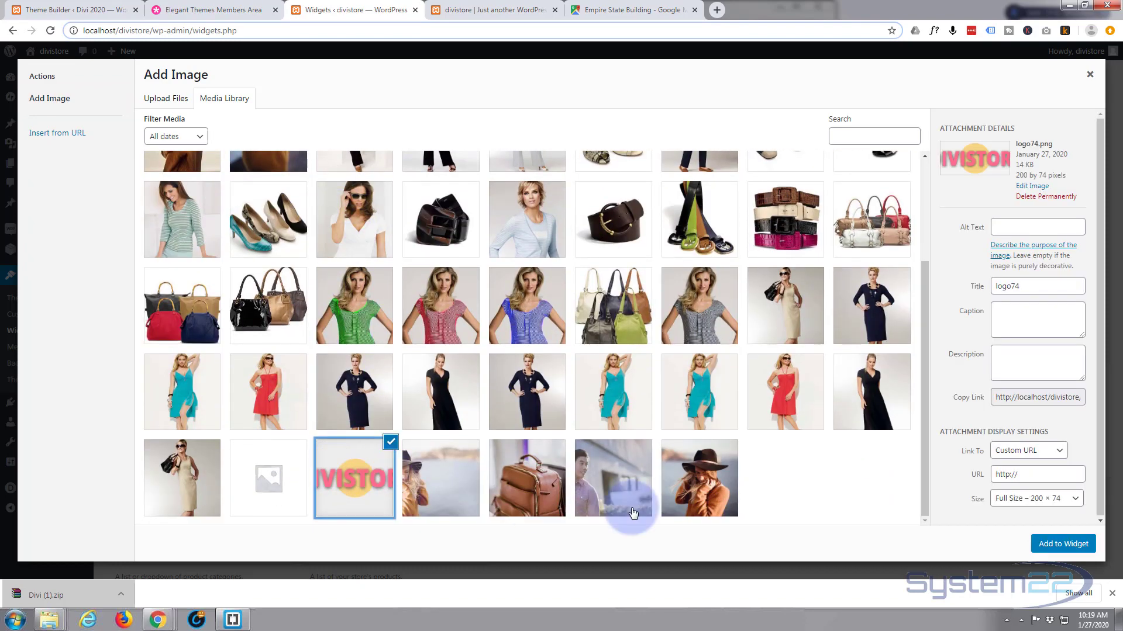
click(1058, 545)
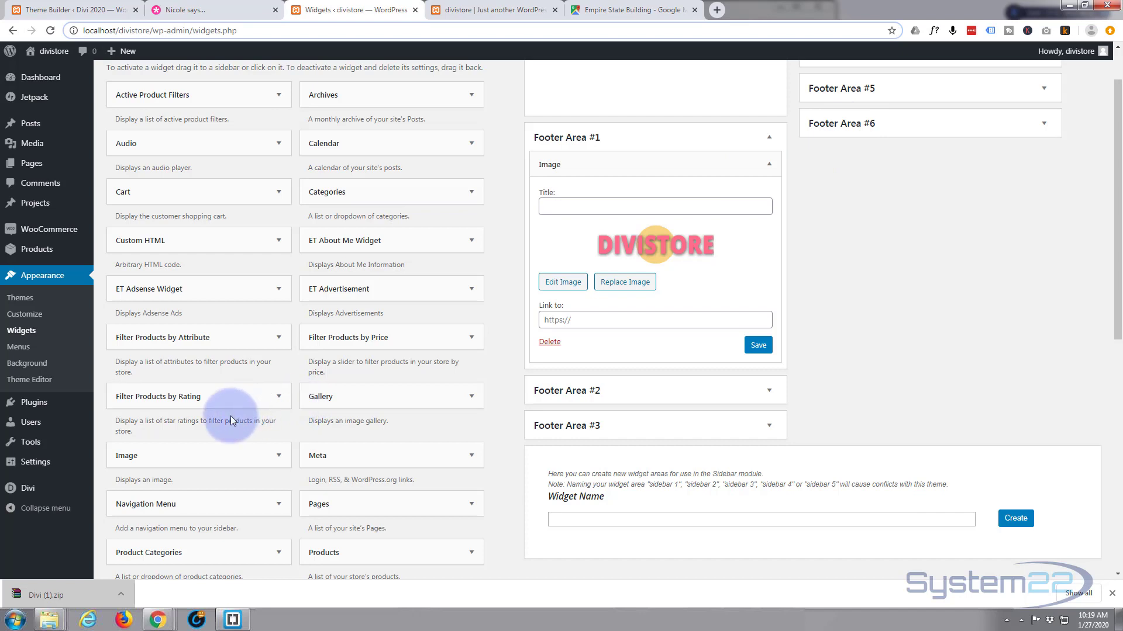
Add a Recent Viewed Products widget to Footer Area #4, set it to show 3 products, and save it.
scroll(232, 417, up, 1)
scroll(234, 421, down, 4)
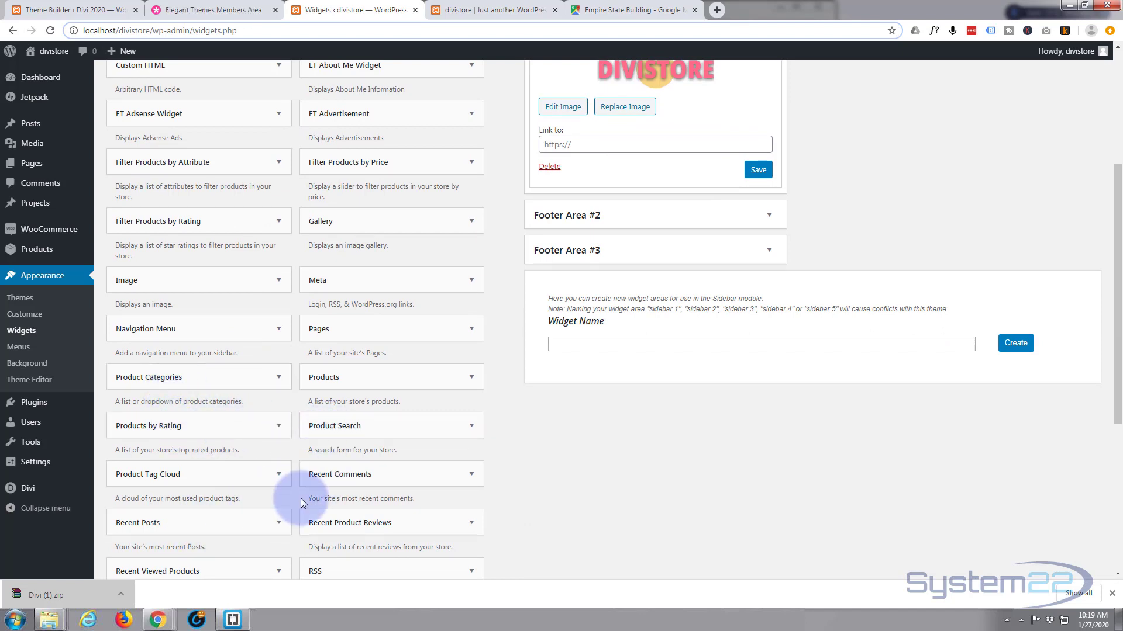
scroll(301, 498, down, 1)
scroll(300, 498, down, 1)
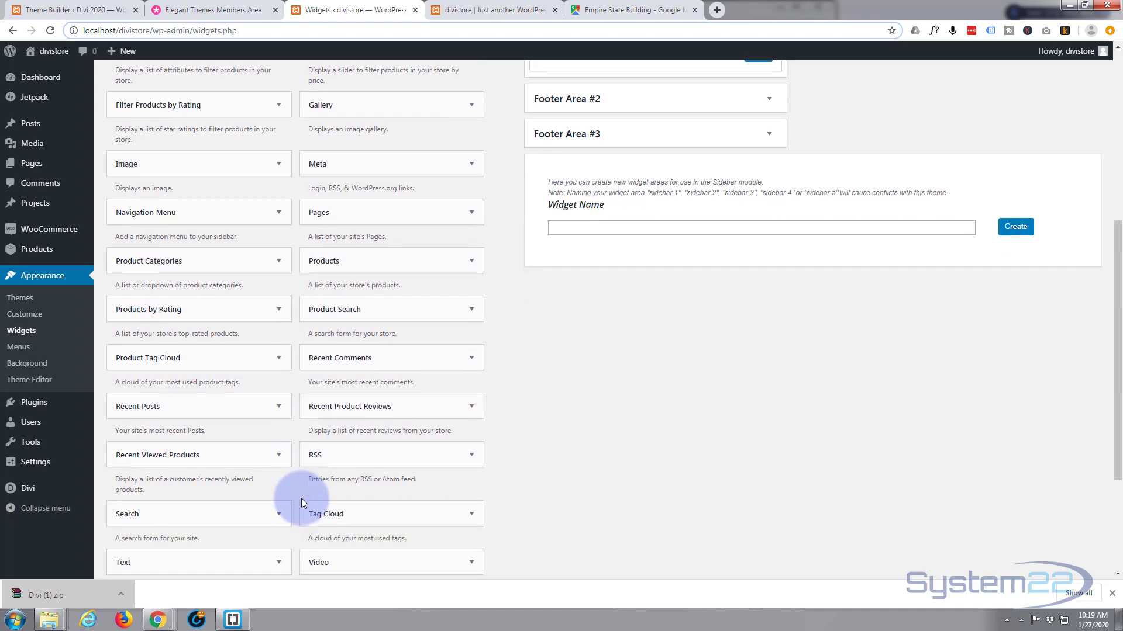
drag(163, 455, 889, 130)
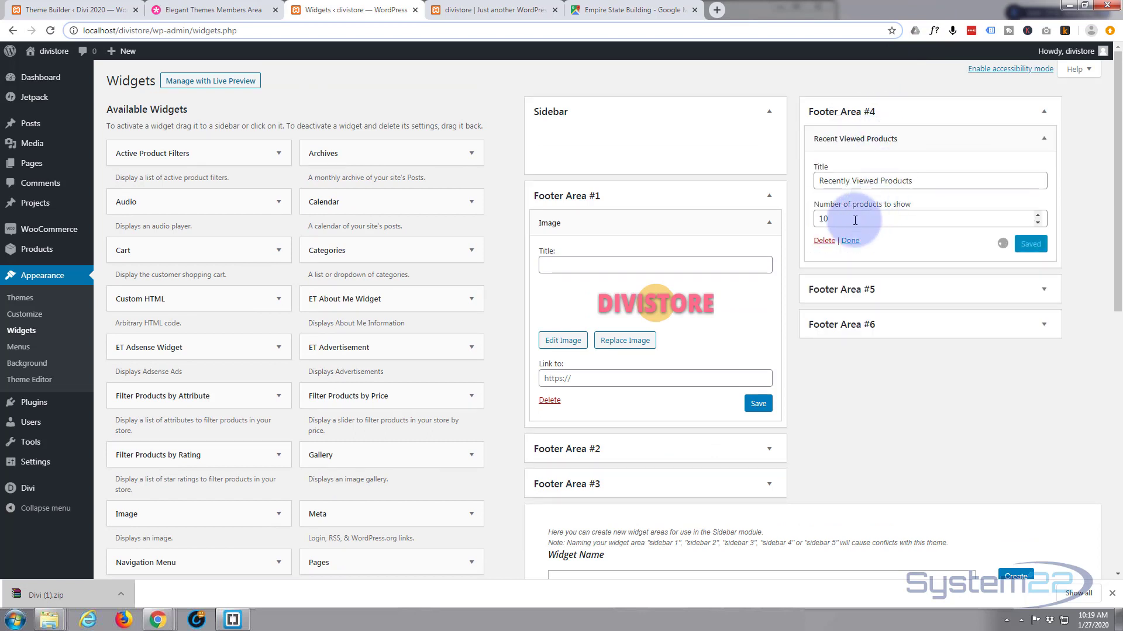
double_click(835, 220)
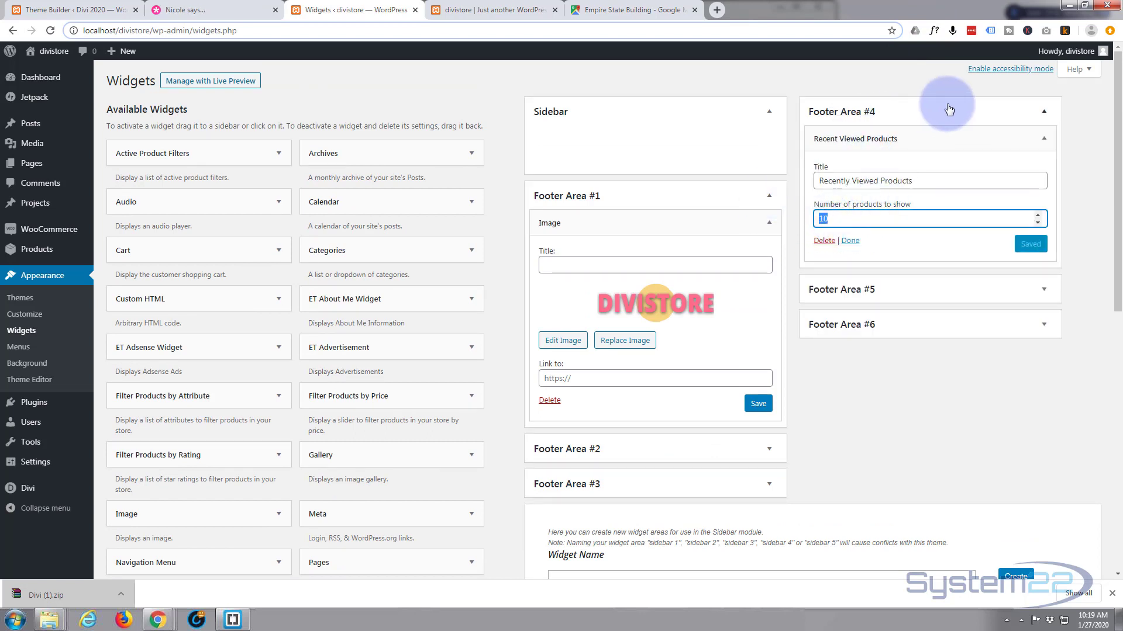
text(3)
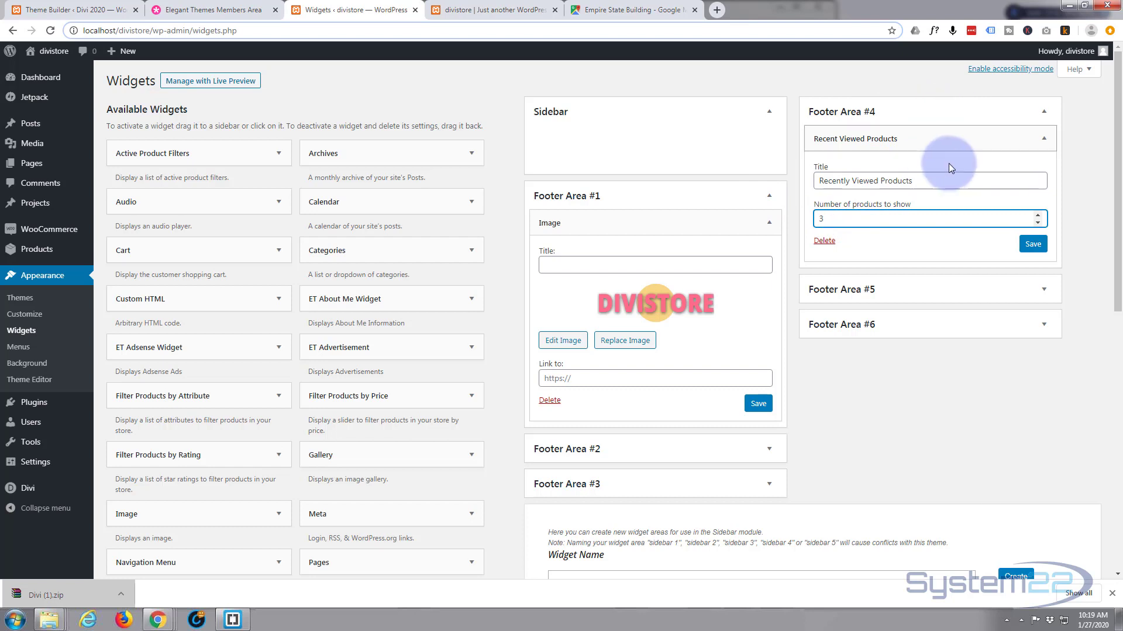
click(1032, 245)
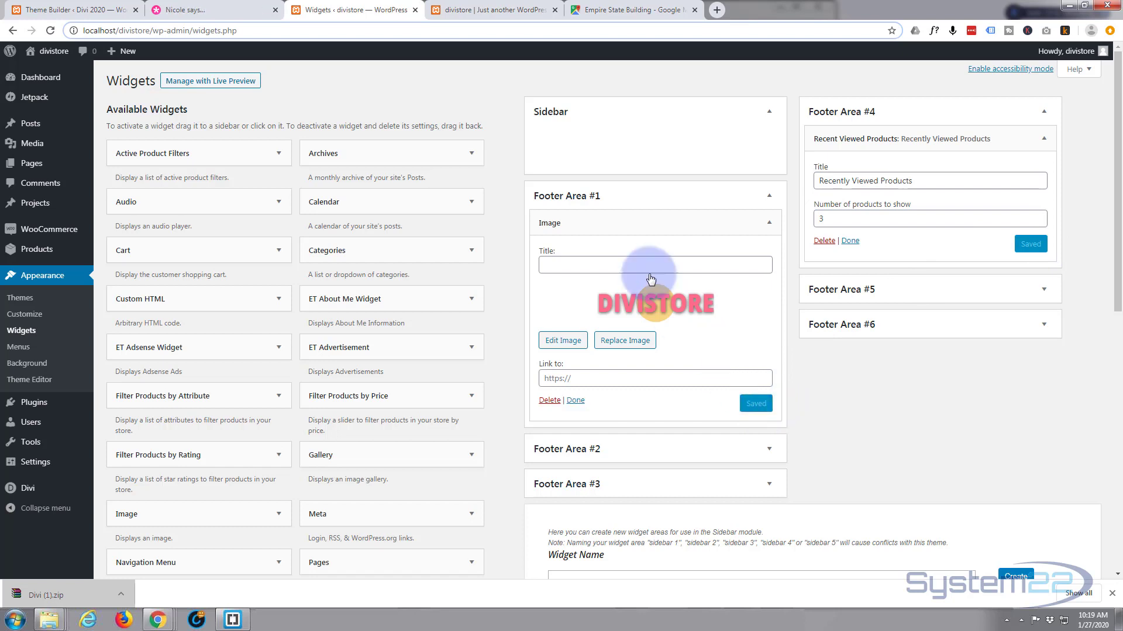
Reload the live home page to check the footer widgets, view the Style Pants product page, and return to the home page.
click(508, 11)
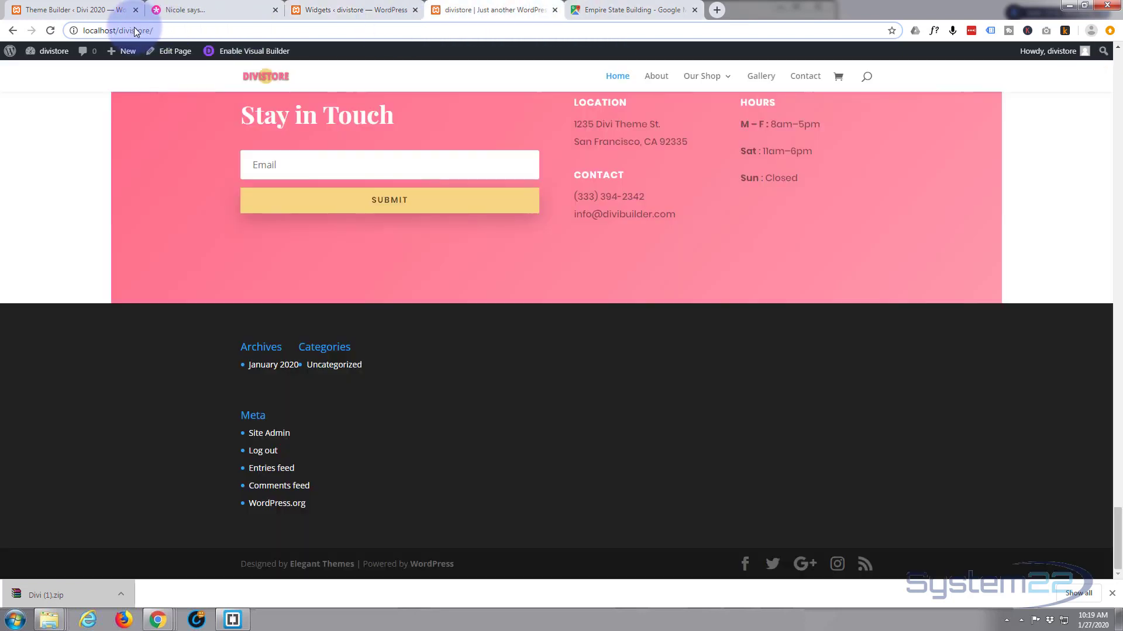
click(49, 31)
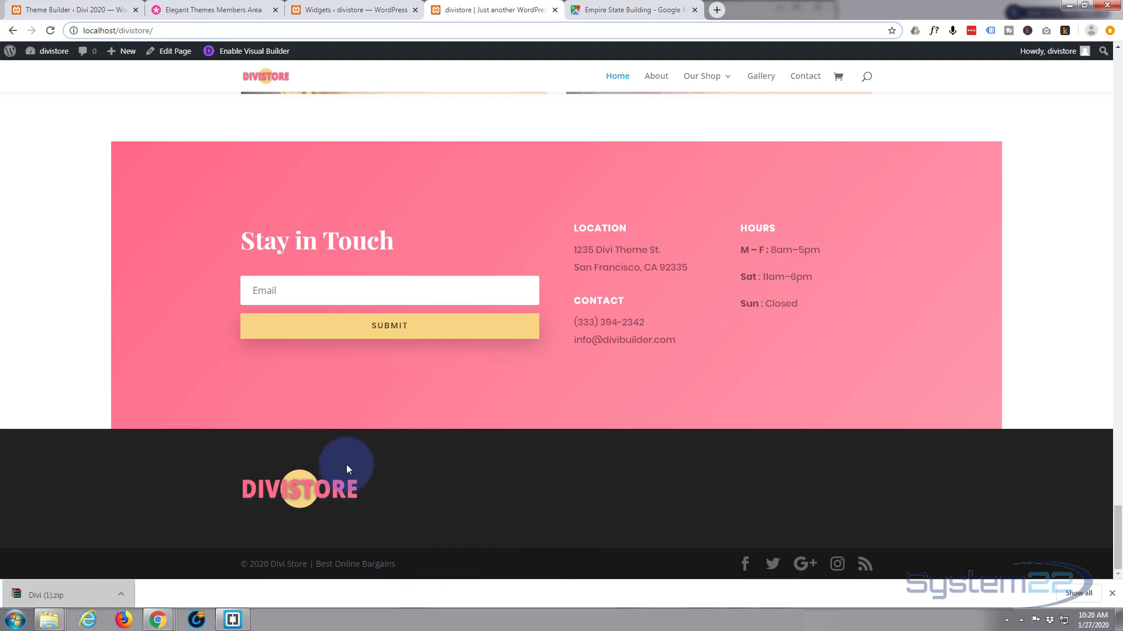
scroll(606, 253, up, 12)
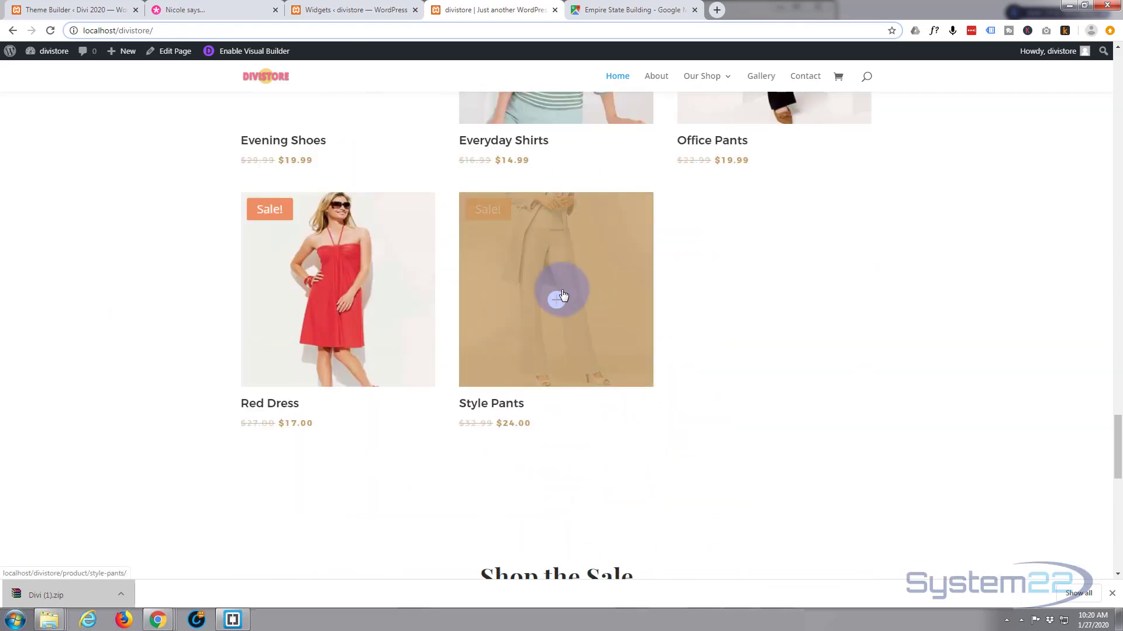
click(563, 296)
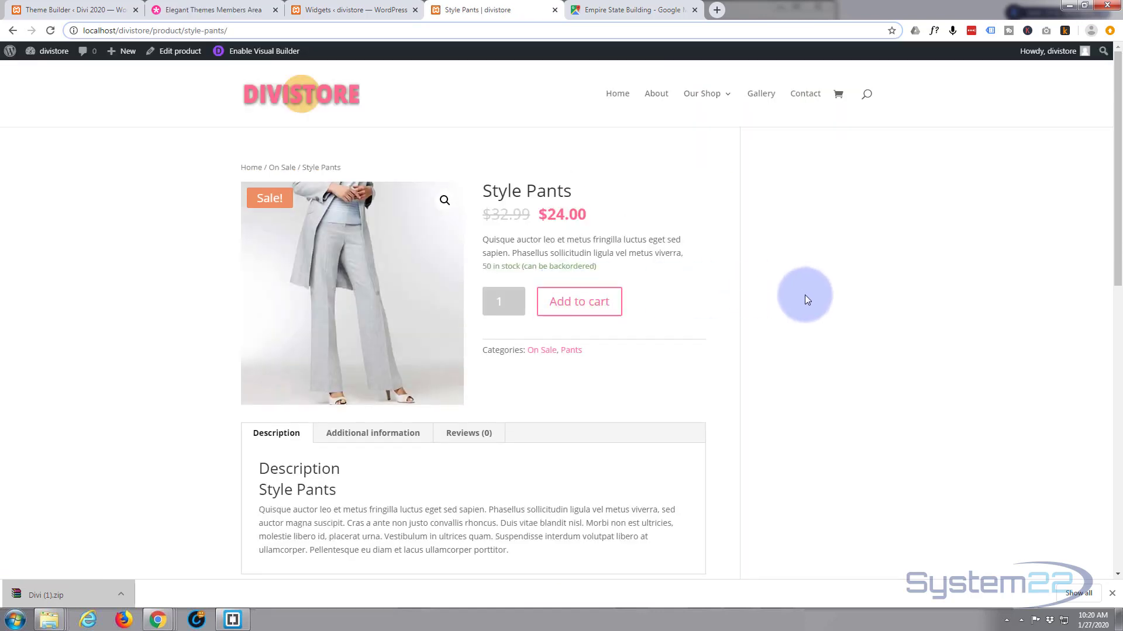
click(12, 30)
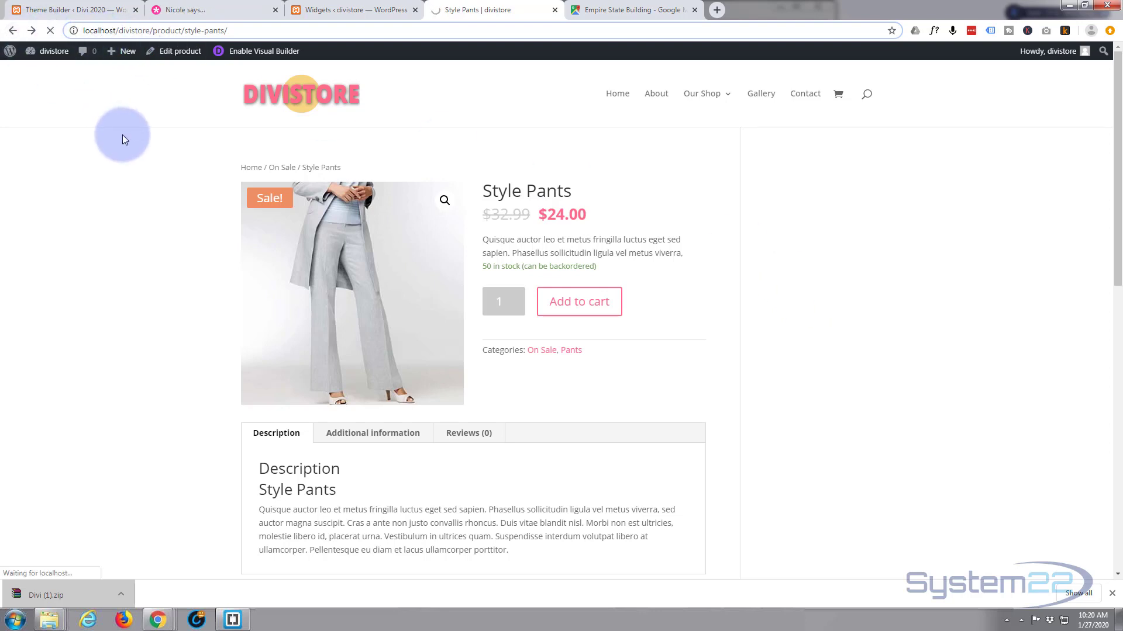
scroll(123, 138, down, 10)
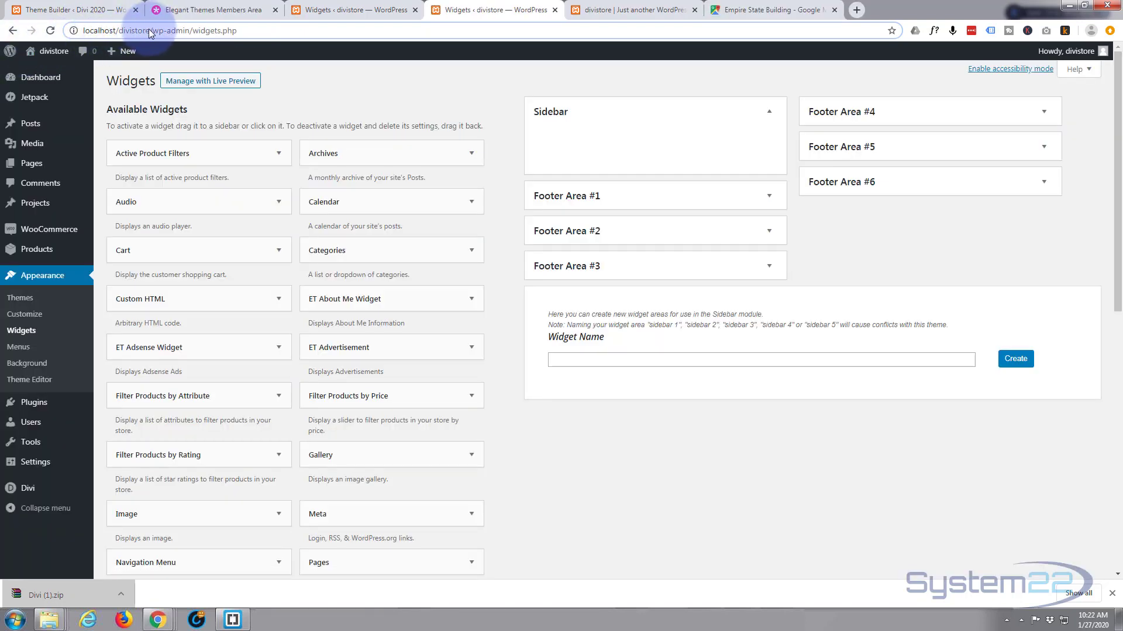
Copy the site's base address localhost/divistore and load it in a new incognito window.
double_click(149, 29)
drag(96, 30, 83, 30)
key(ctrl+c)
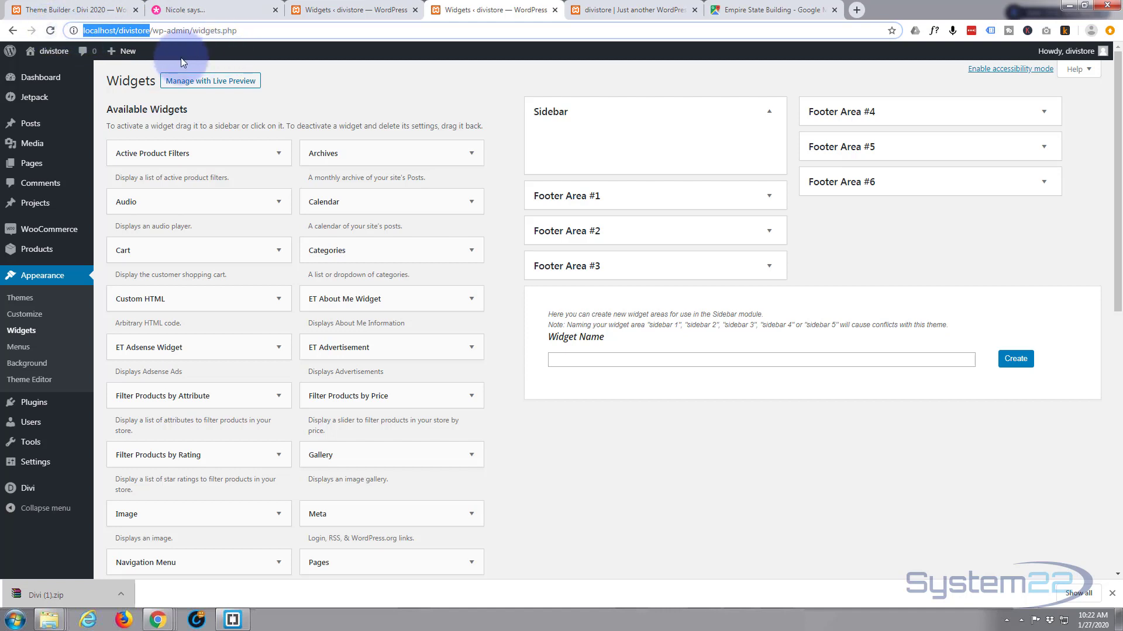
key(ctrl+shift+n)
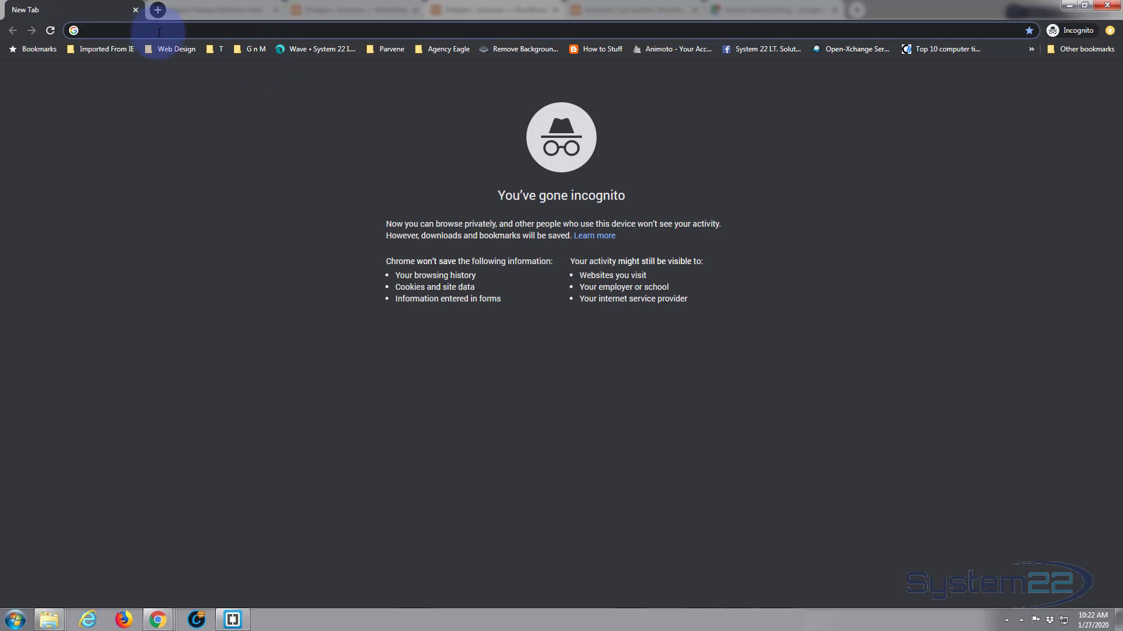
key(ctrl+v)
key(Return)
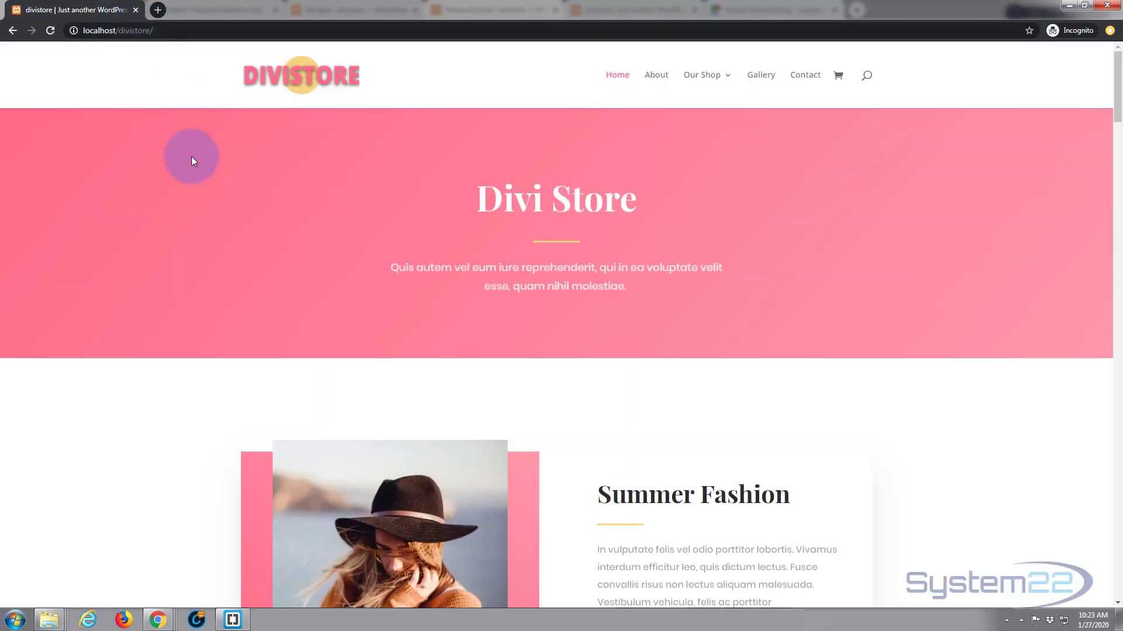
Review the home page's product sections and footer as a visitor, and open the Bags category under Our Shop.
scroll(196, 155, down, 10)
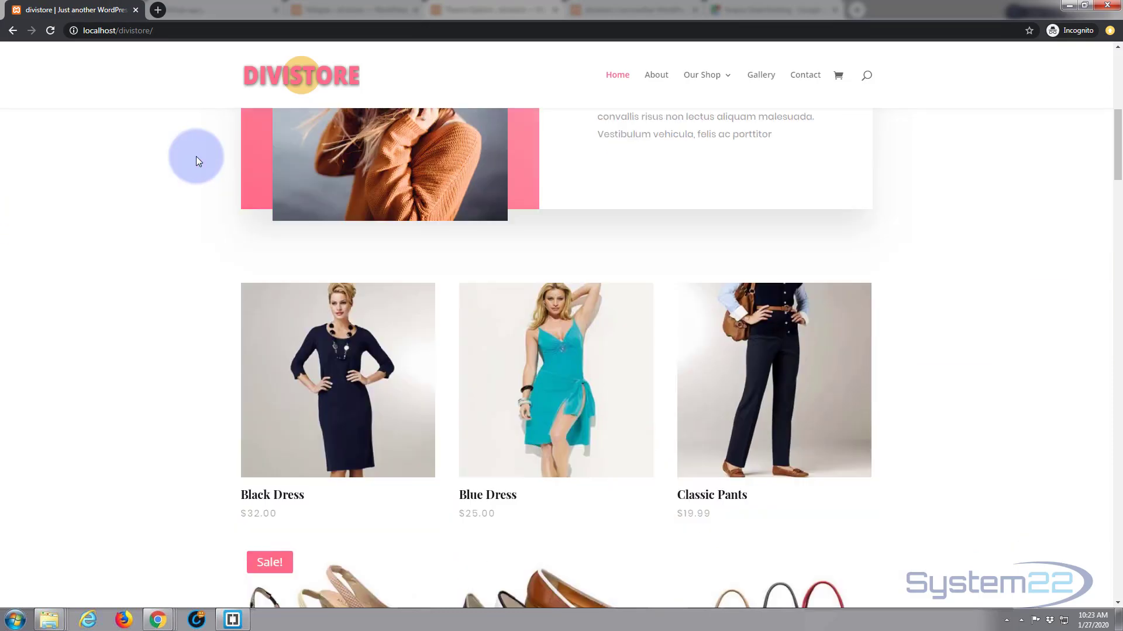
scroll(196, 157, down, 15)
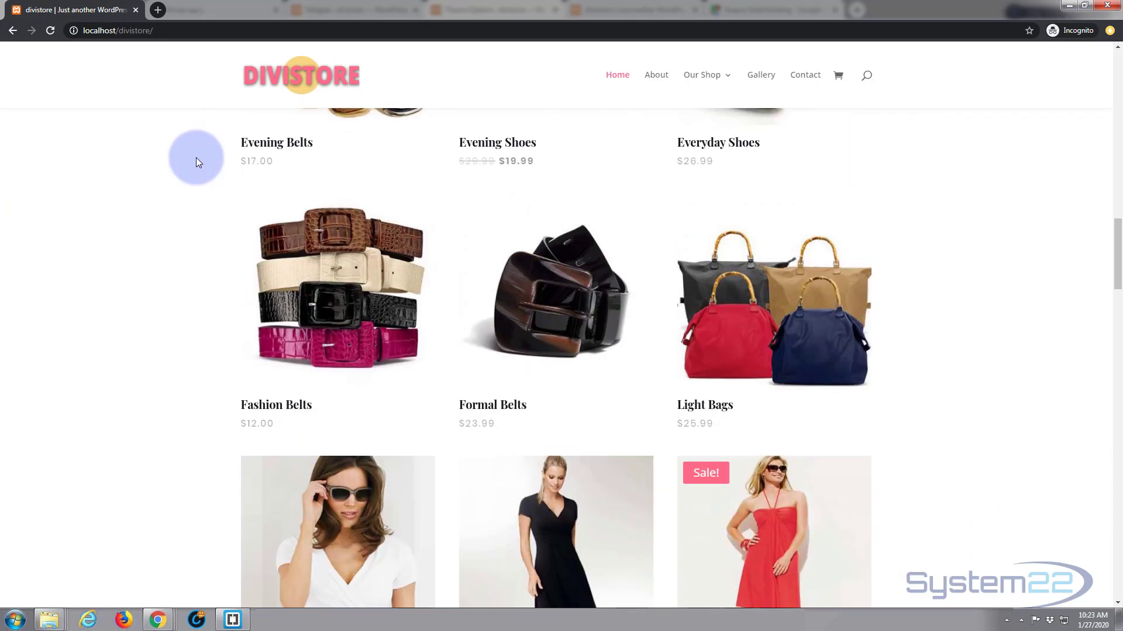
scroll(196, 156, down, 15)
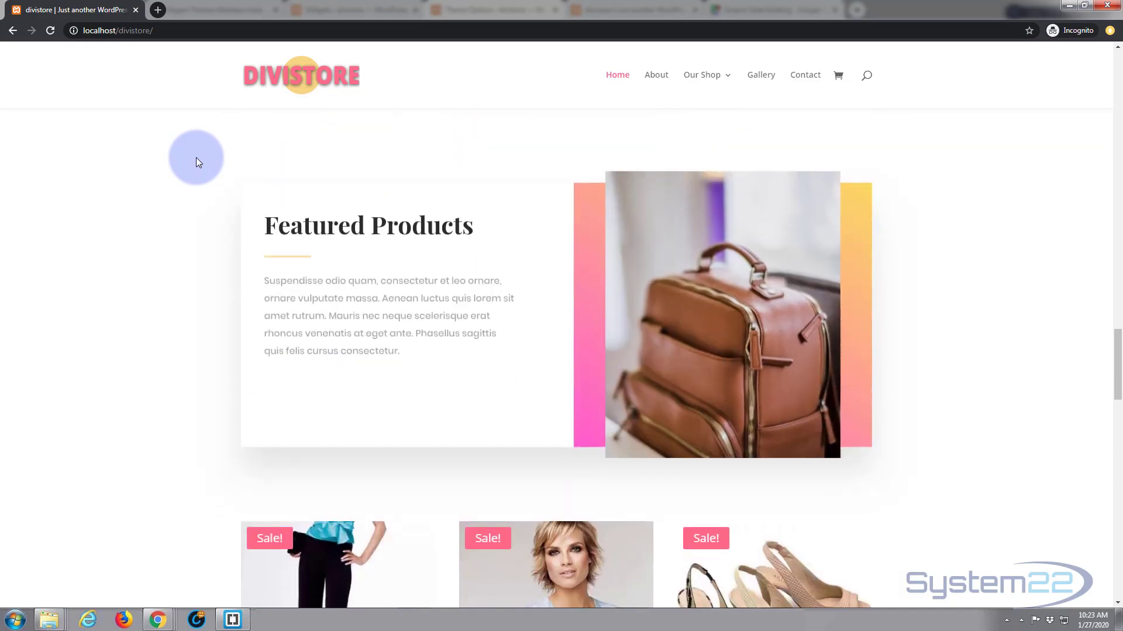
scroll(195, 156, down, 15)
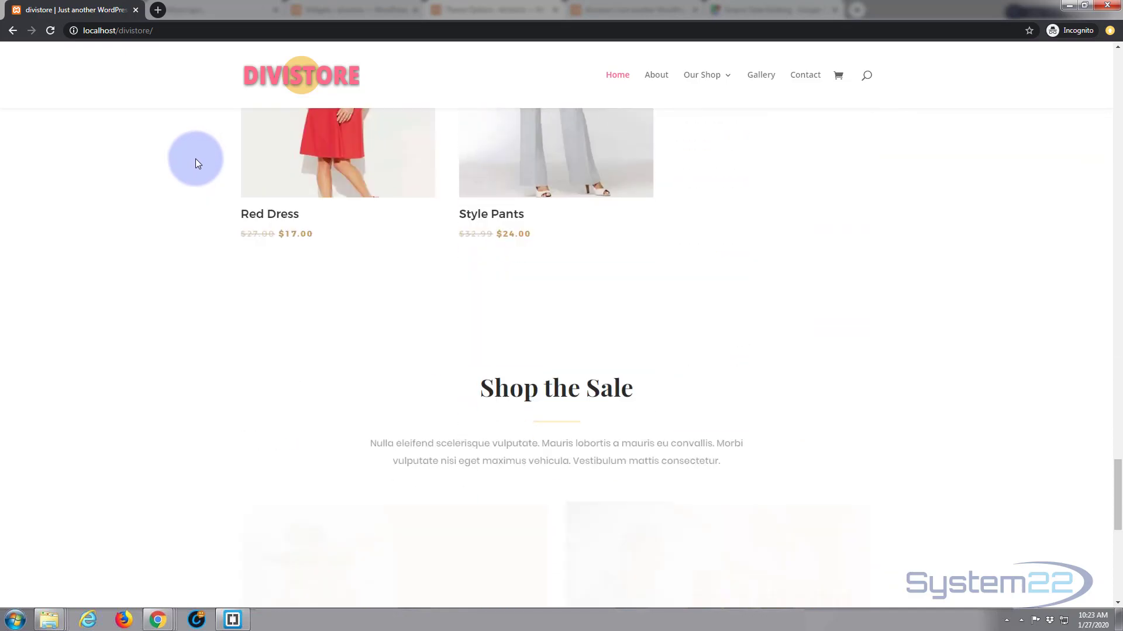
scroll(195, 159, down, 5)
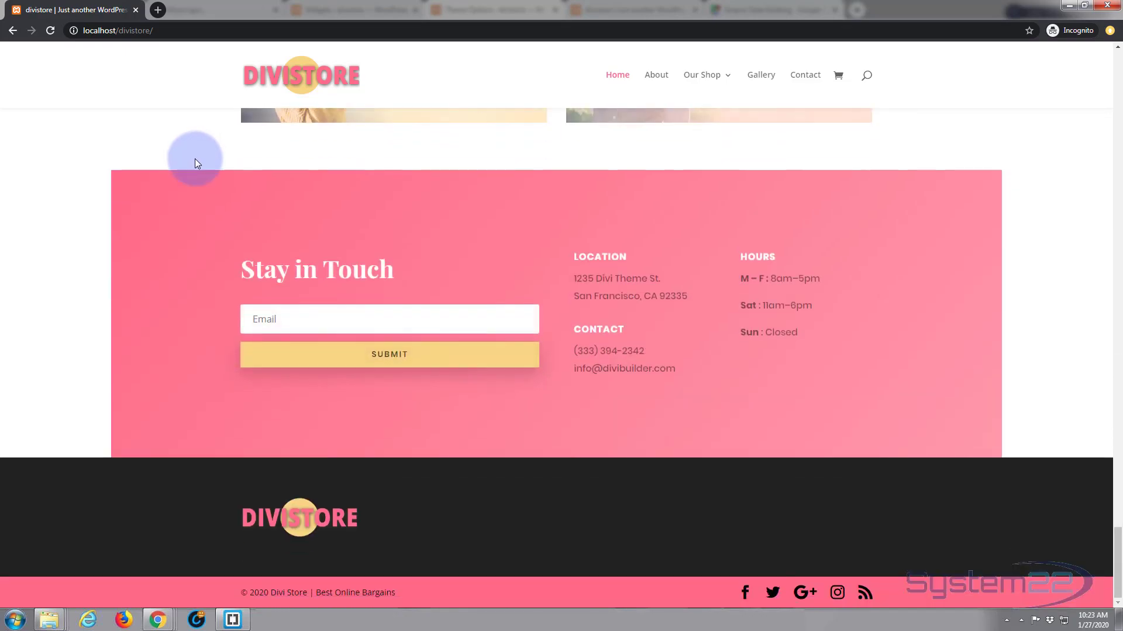
scroll(195, 159, up, 7)
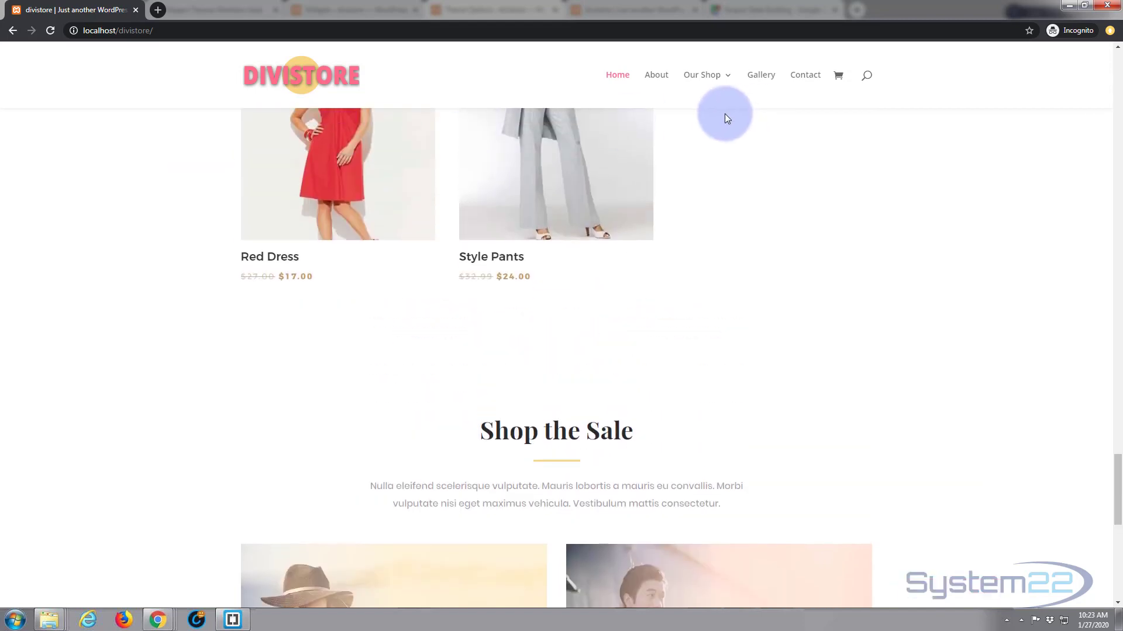
scroll(724, 115, up, 3)
scroll(720, 118, up, 2)
mouse_move(719, 78)
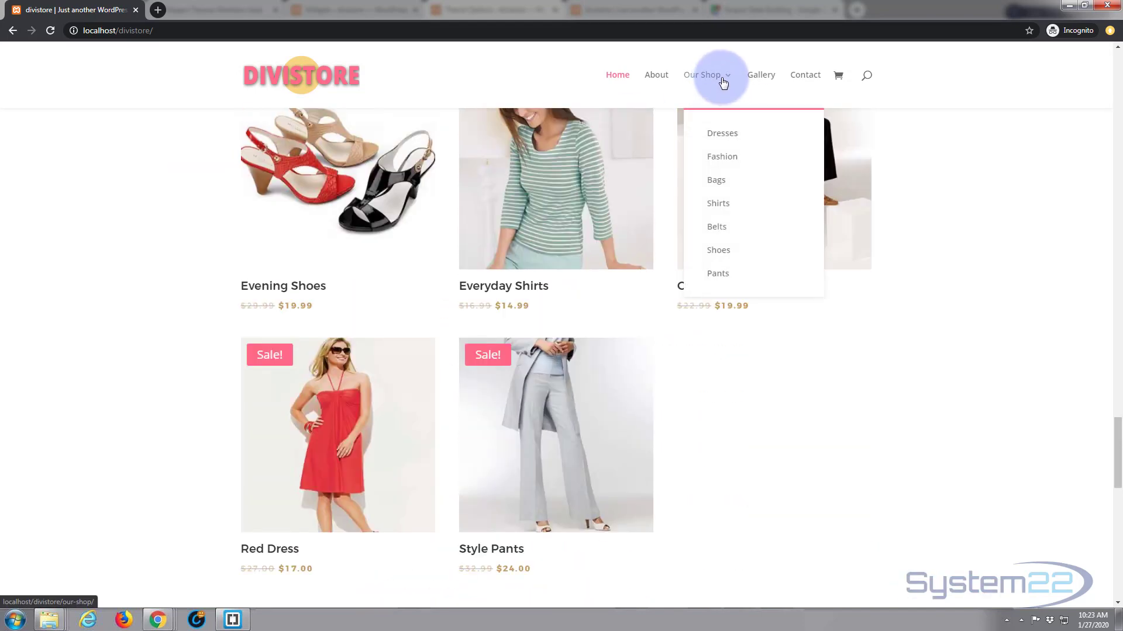
click(721, 180)
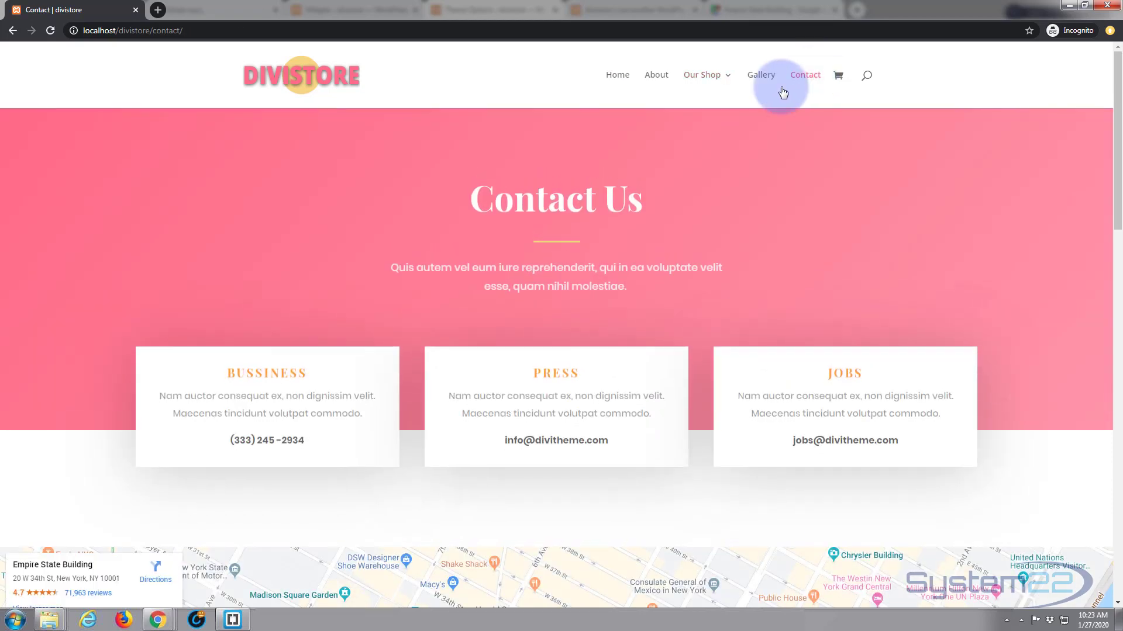
Examine the Contact page and test zooming its embedded Empire State Building map, and return to the home page through the site logo.
scroll(537, 189, down, 1)
scroll(537, 187, down, 5)
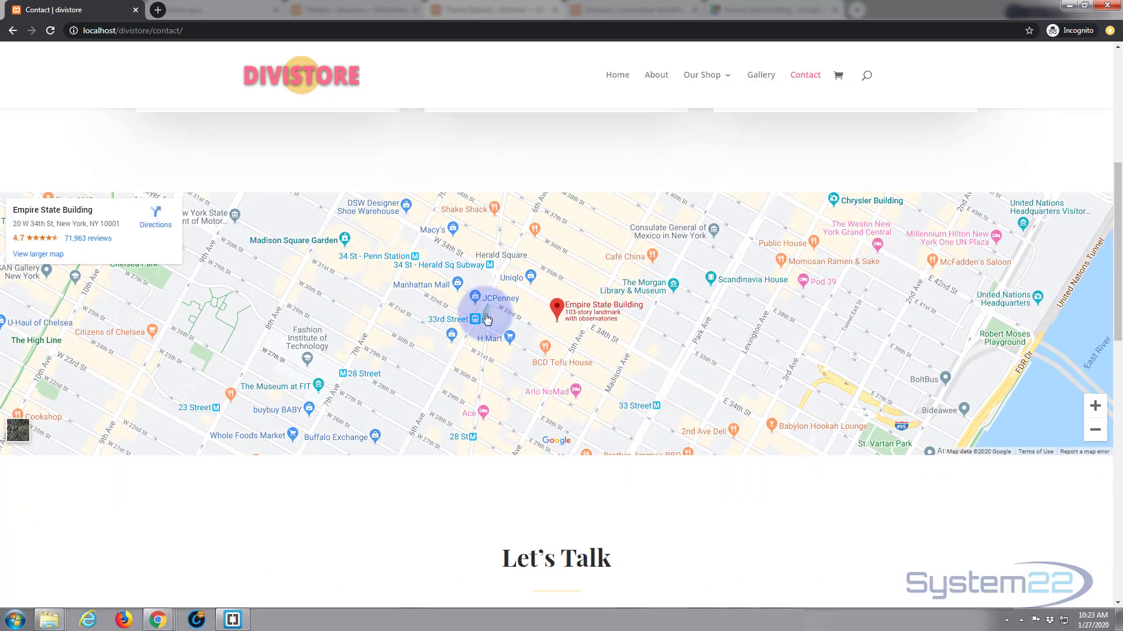
scroll(488, 316, down, 3)
scroll(486, 315, up, 3)
scroll(475, 330, up, 1)
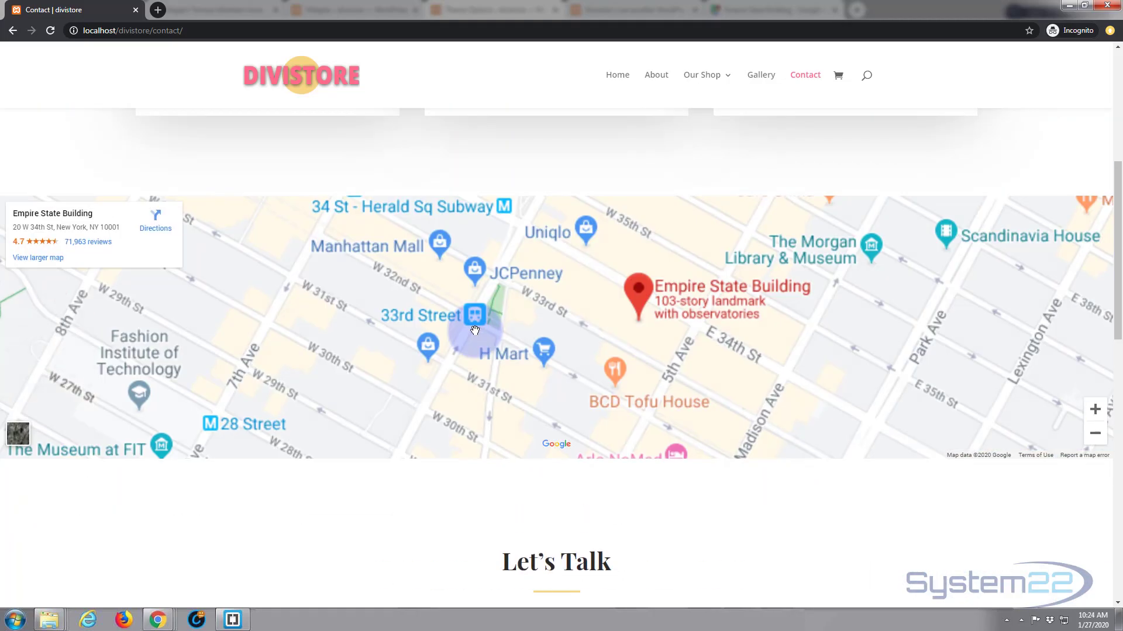
scroll(475, 330, down, 3)
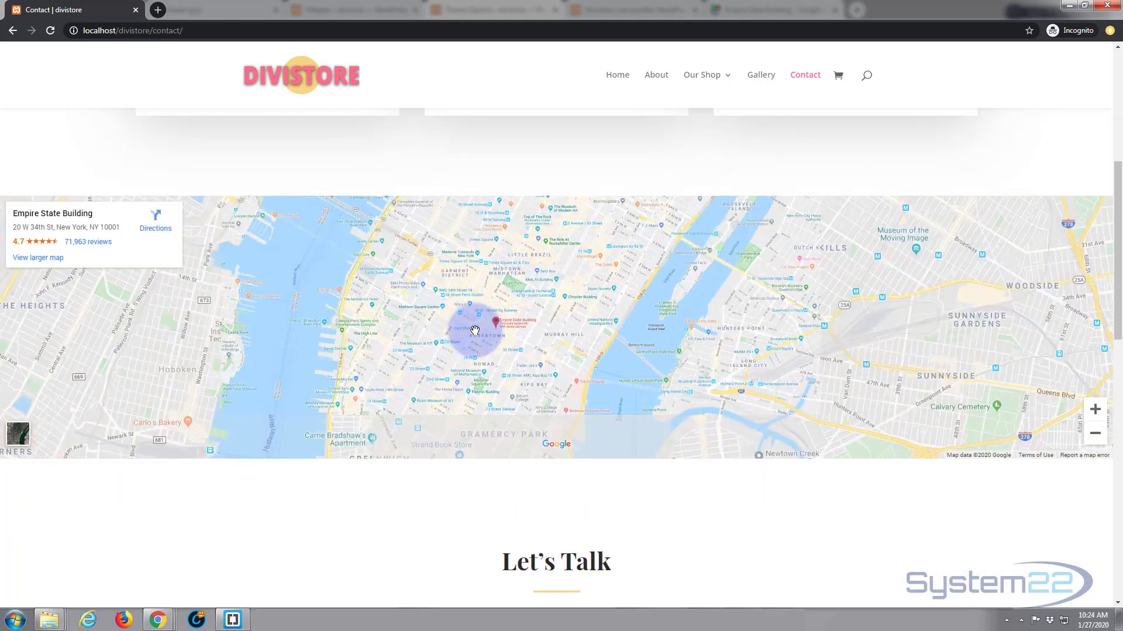
scroll(422, 372, up, 1)
scroll(409, 351, up, 3)
click(291, 76)
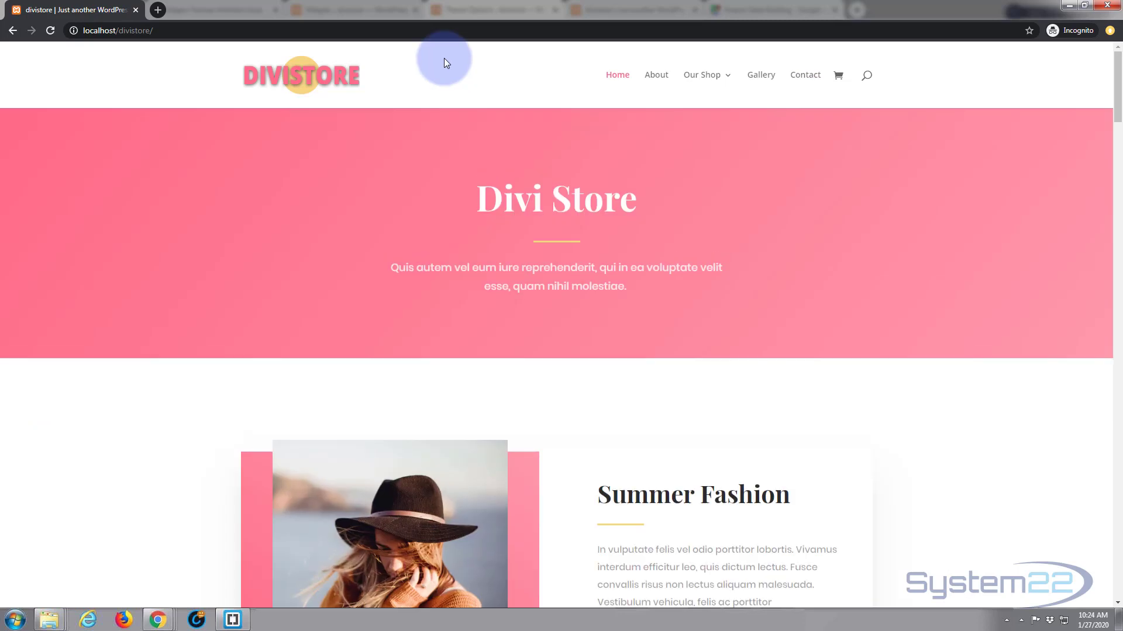
Examine the full home page from the hero through the product grids, Featured Products and Shop the Sale sections to the footer and back up.
scroll(444, 58, down, 13)
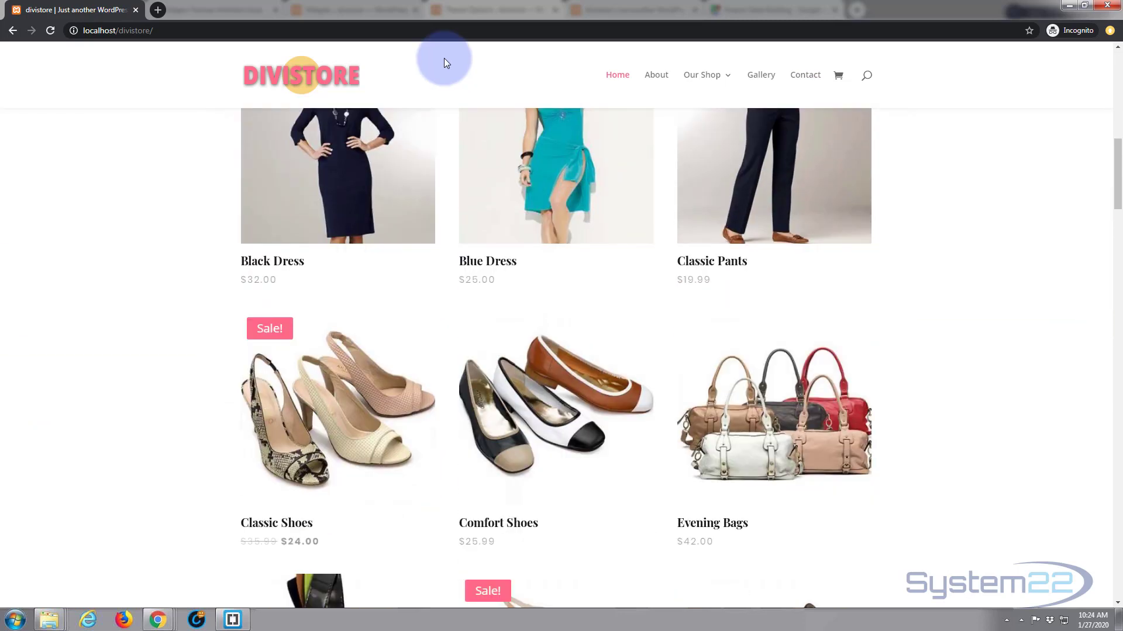
scroll(443, 58, down, 13)
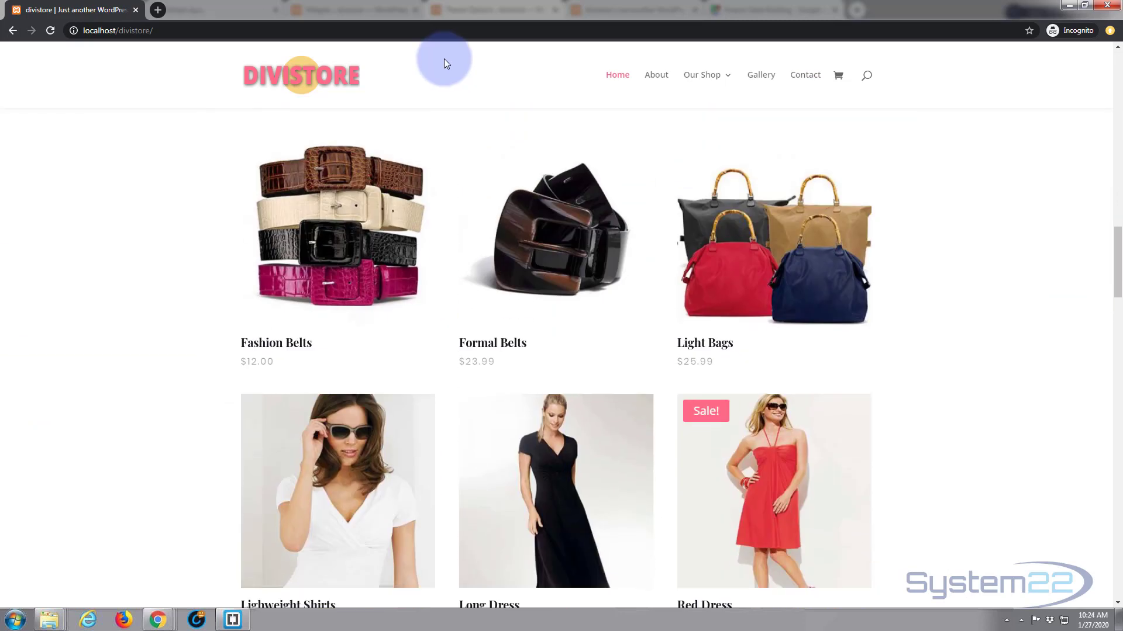
scroll(443, 59, down, 13)
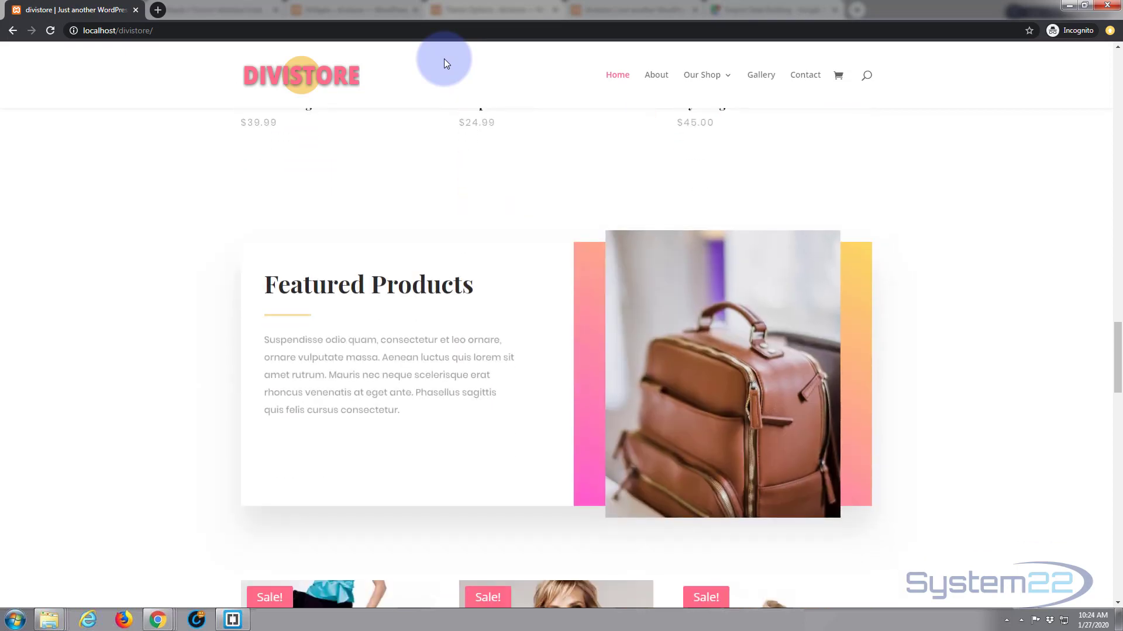
scroll(444, 58, down, 13)
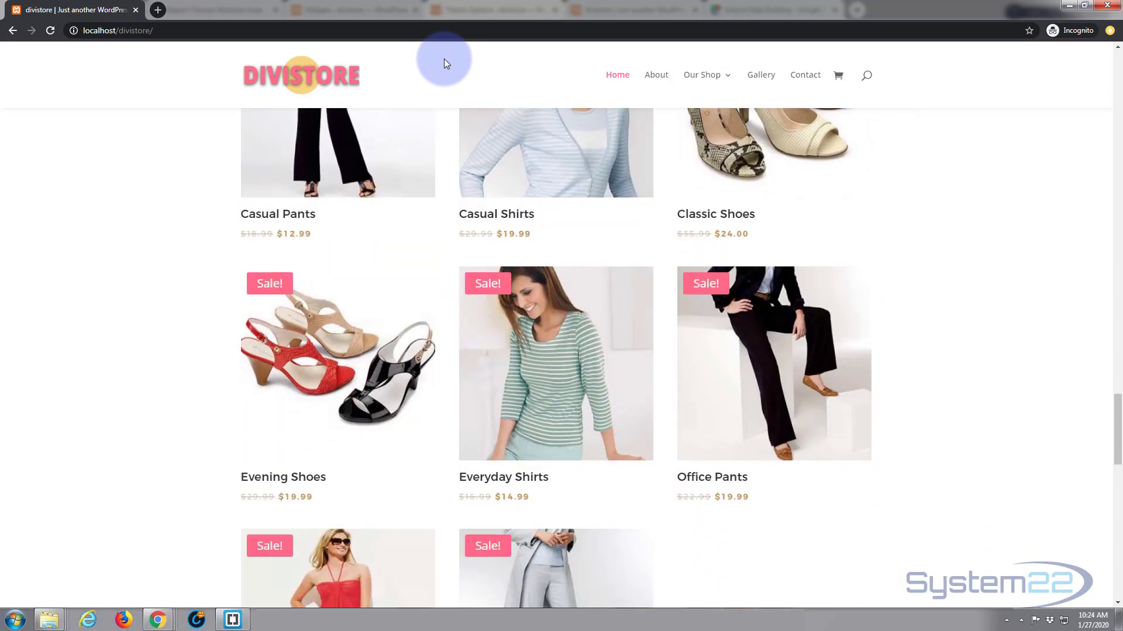
scroll(443, 59, down, 13)
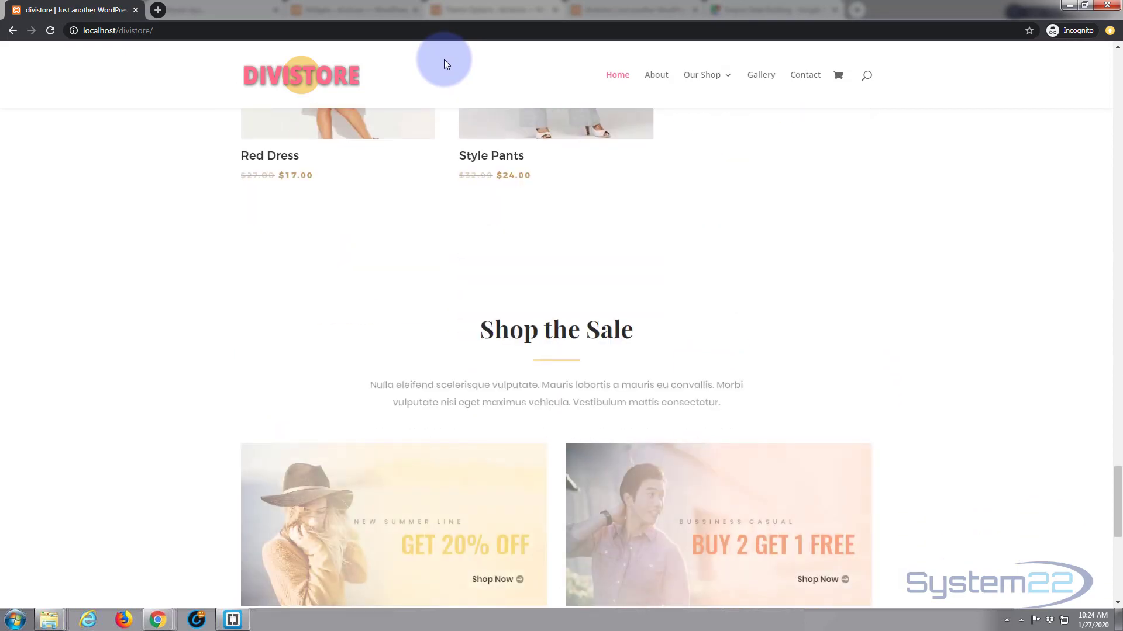
scroll(443, 58, down, 5)
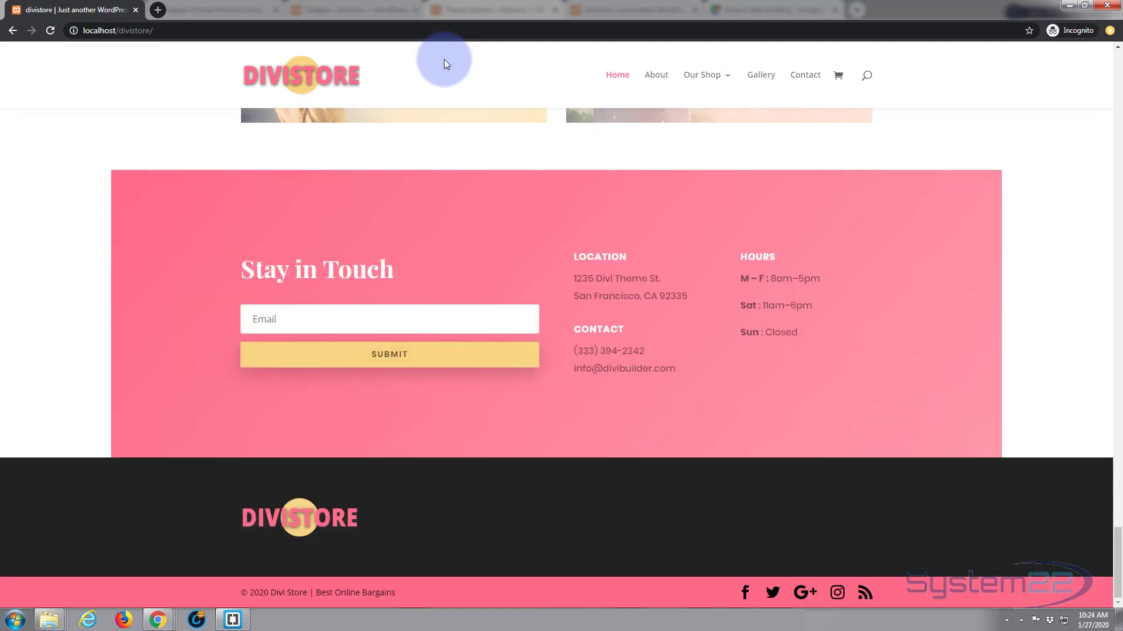
scroll(444, 59, up, 15)
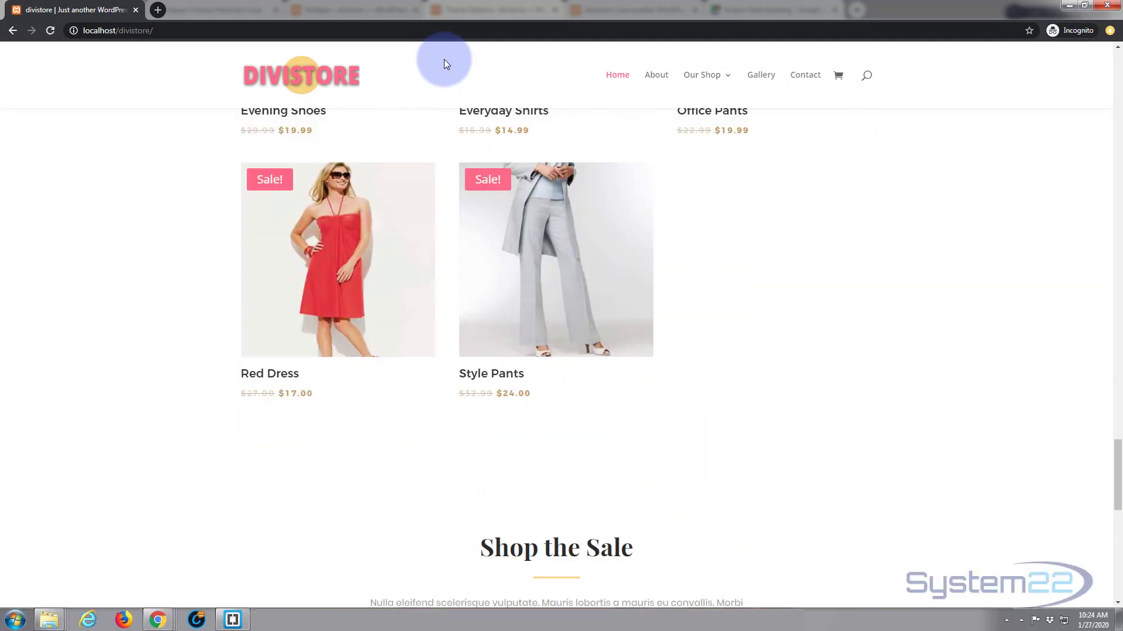
scroll(444, 58, up, 12)
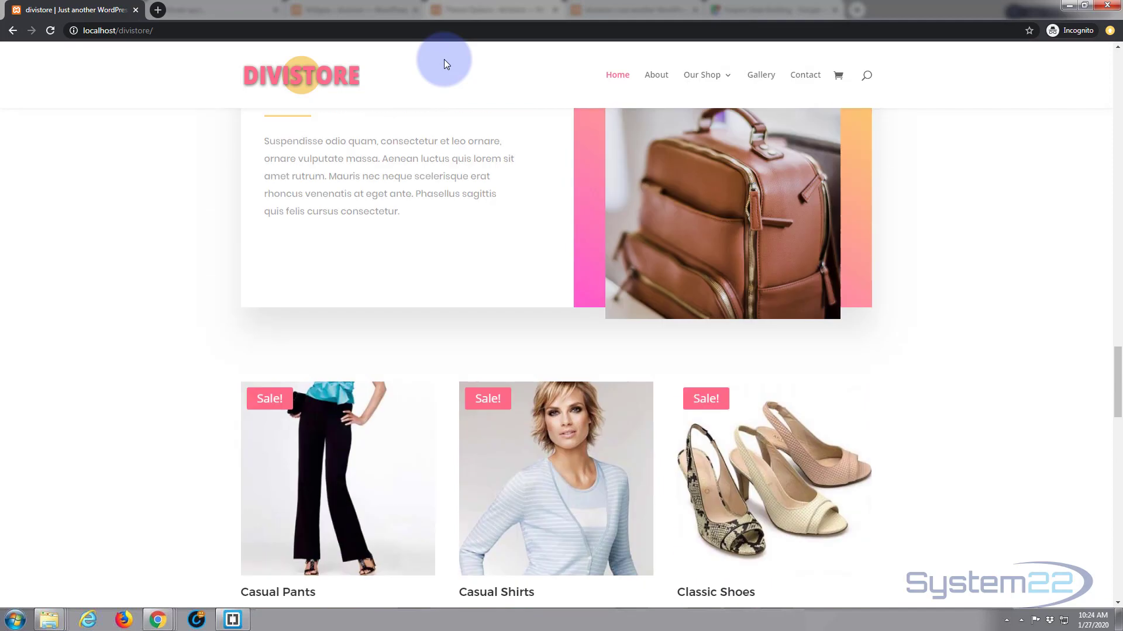
scroll(444, 59, up, 3)
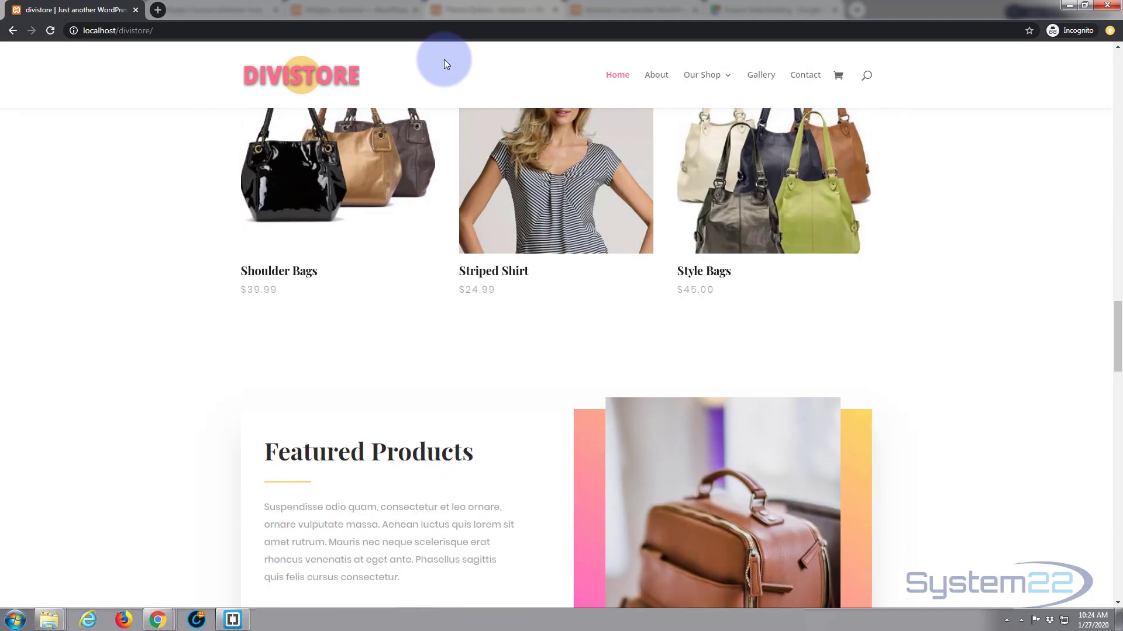
scroll(443, 59, up, 8)
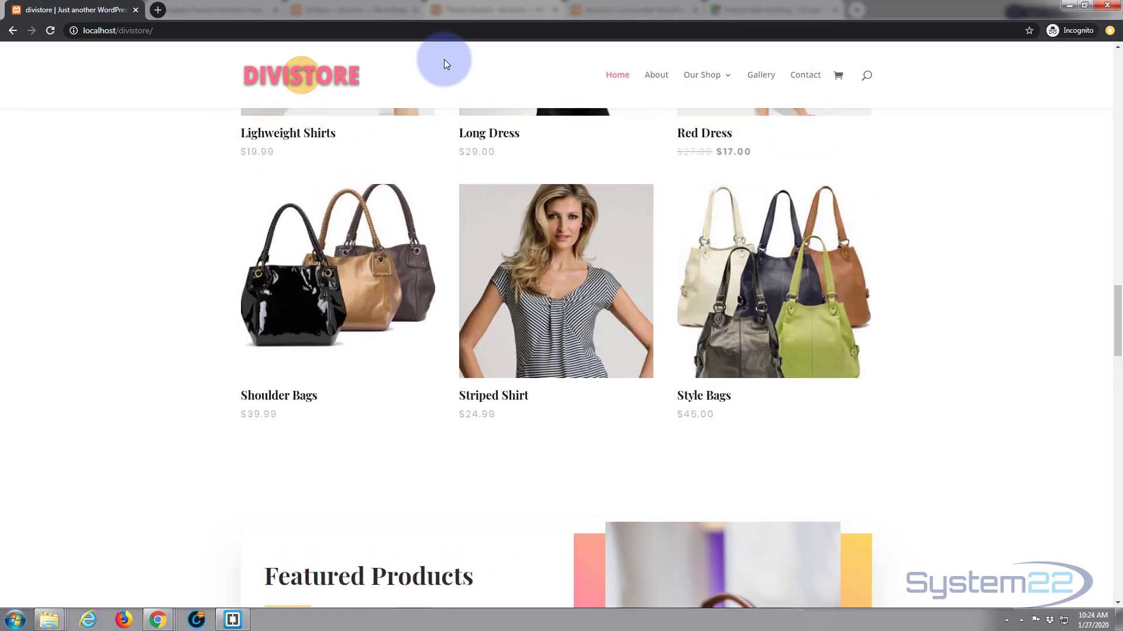
scroll(444, 58, up, 17)
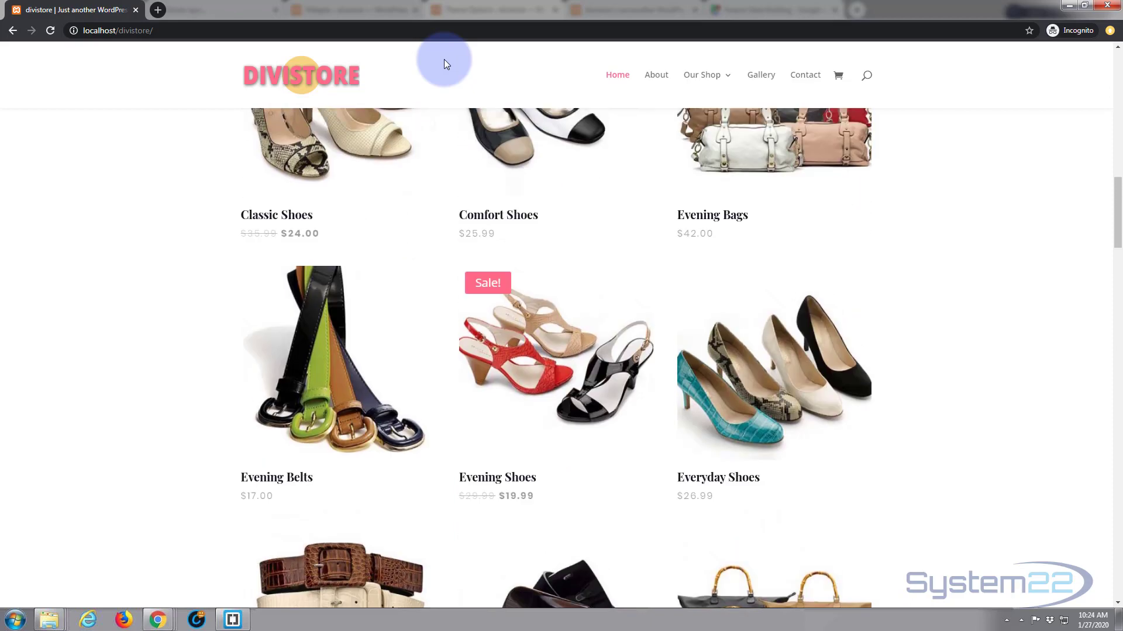
scroll(444, 59, up, 9)
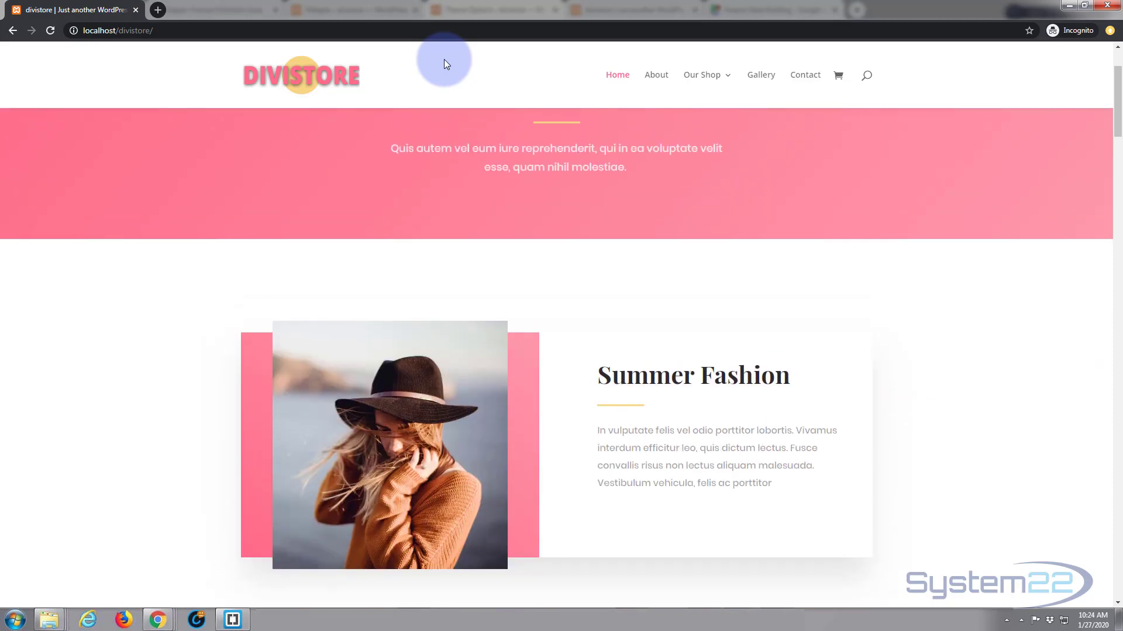